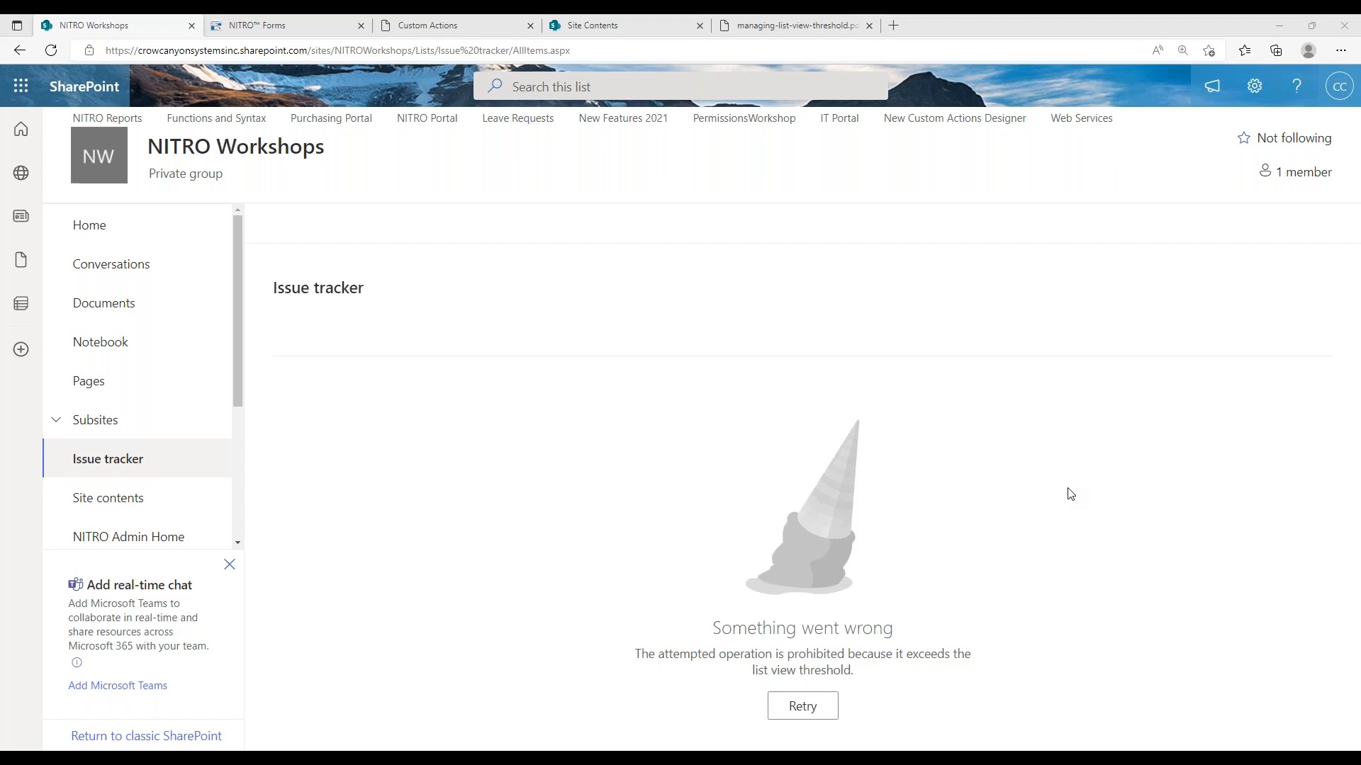
# - Open the indexed columns page in the Issue tracker's list settings
pyautogui.click(1252, 85)
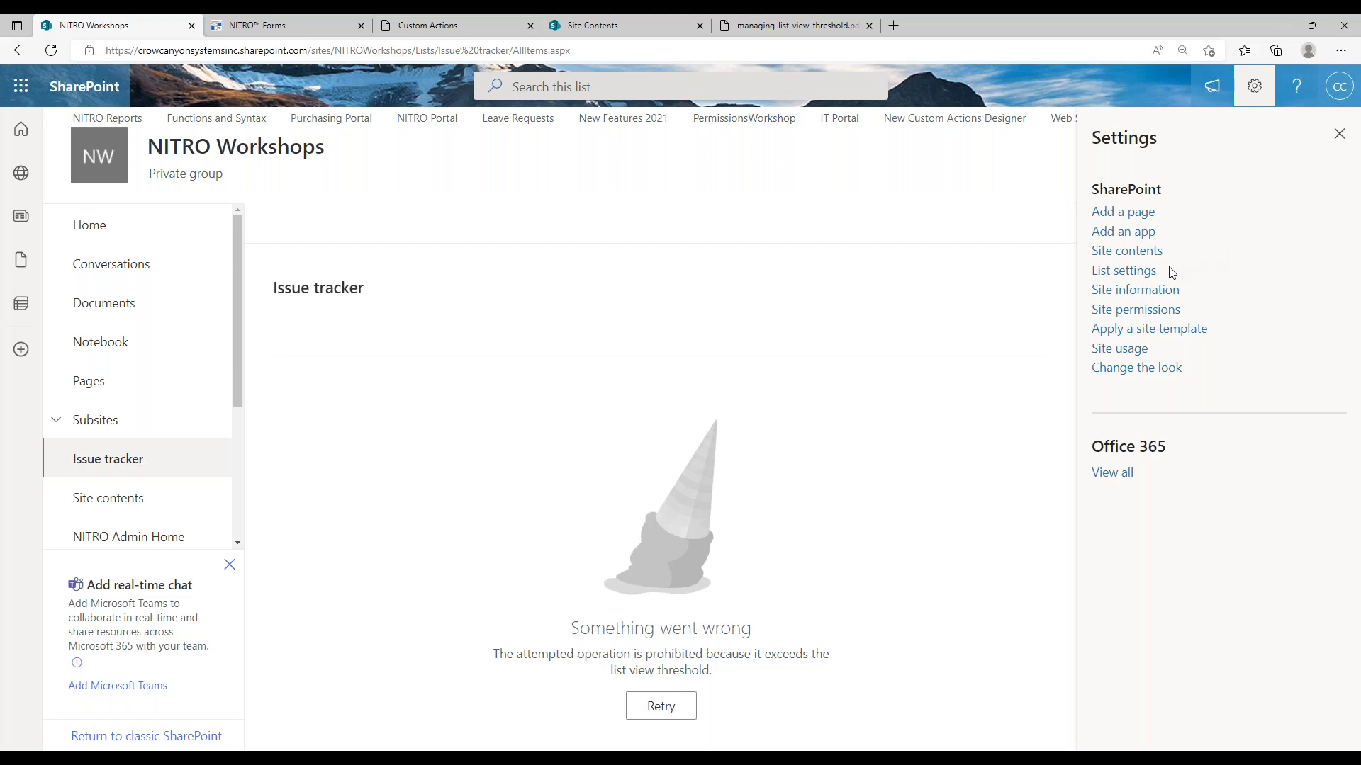
pyautogui.click(1141, 274)
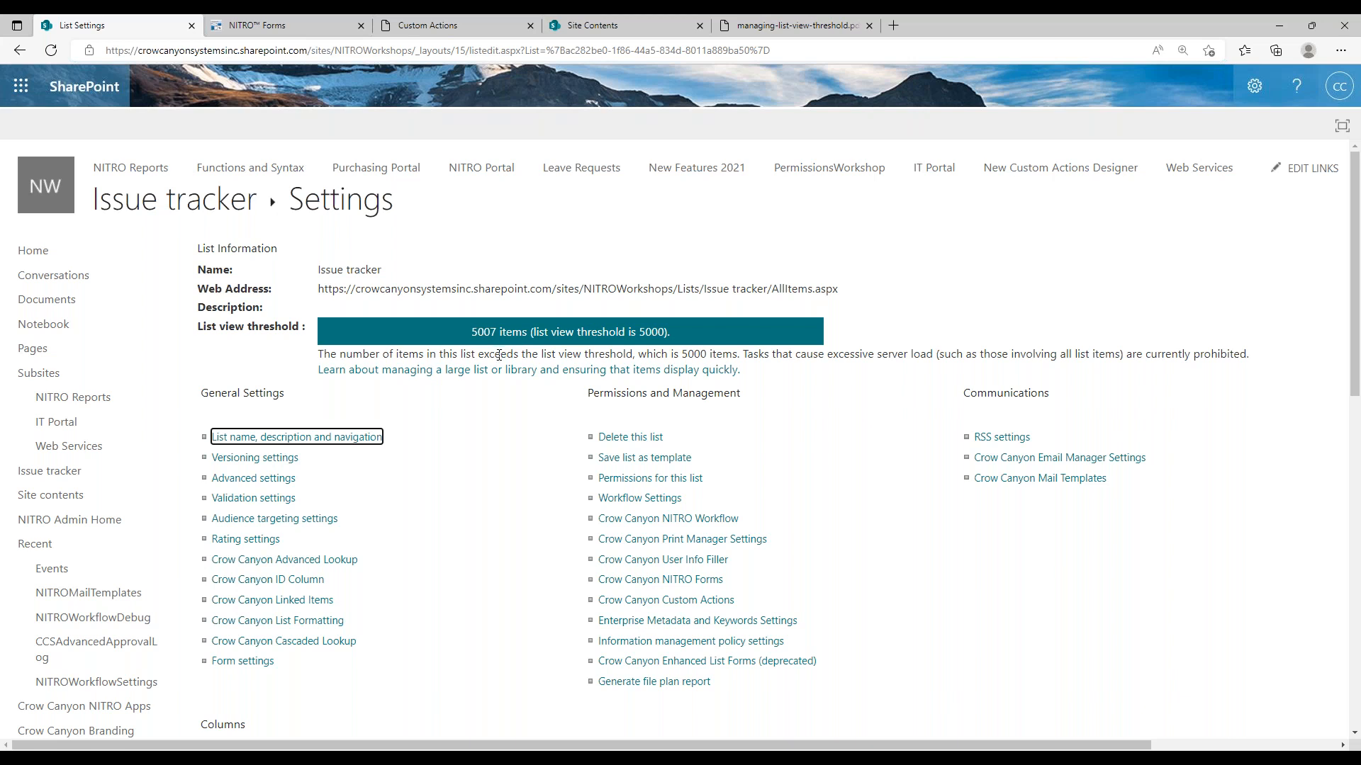
pyautogui.moveTo(1355, 220); pyautogui.dragTo(1354, 291)
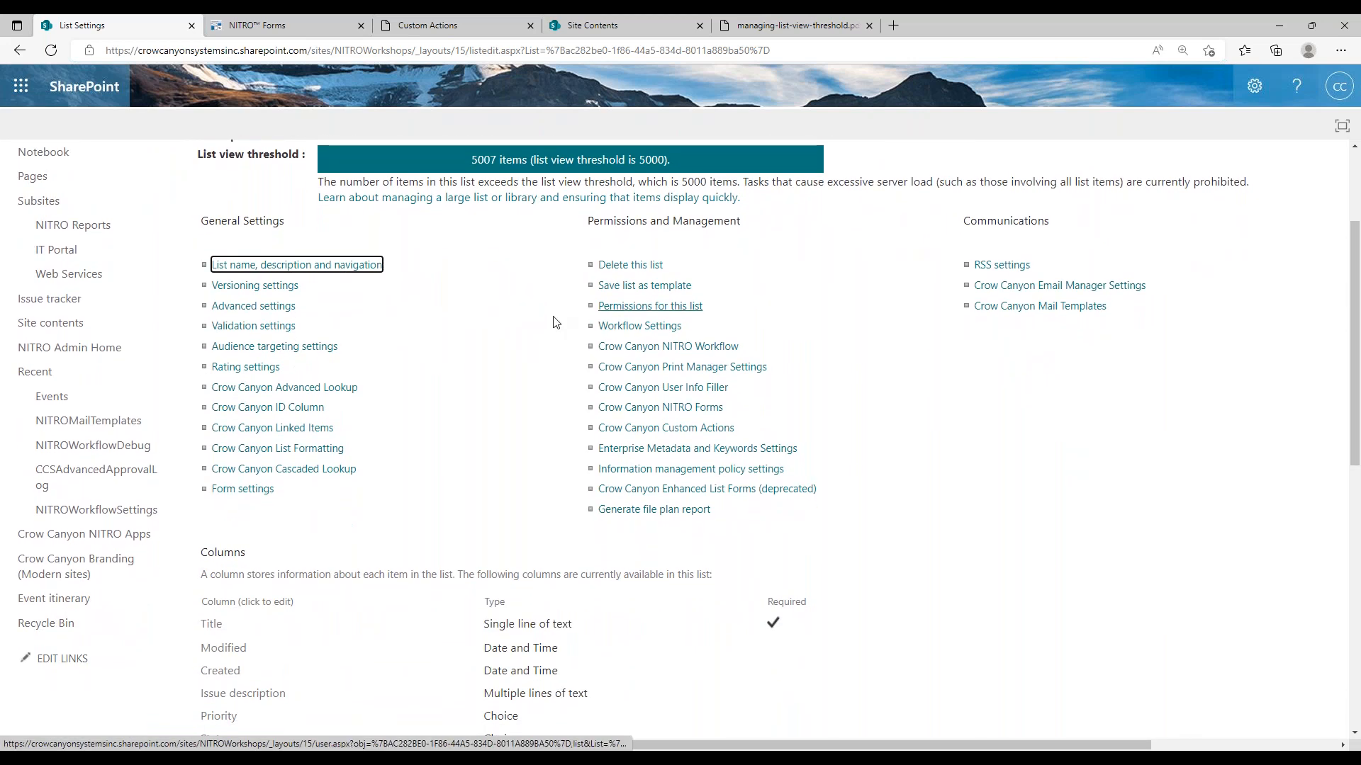
pyautogui.click(254, 306)
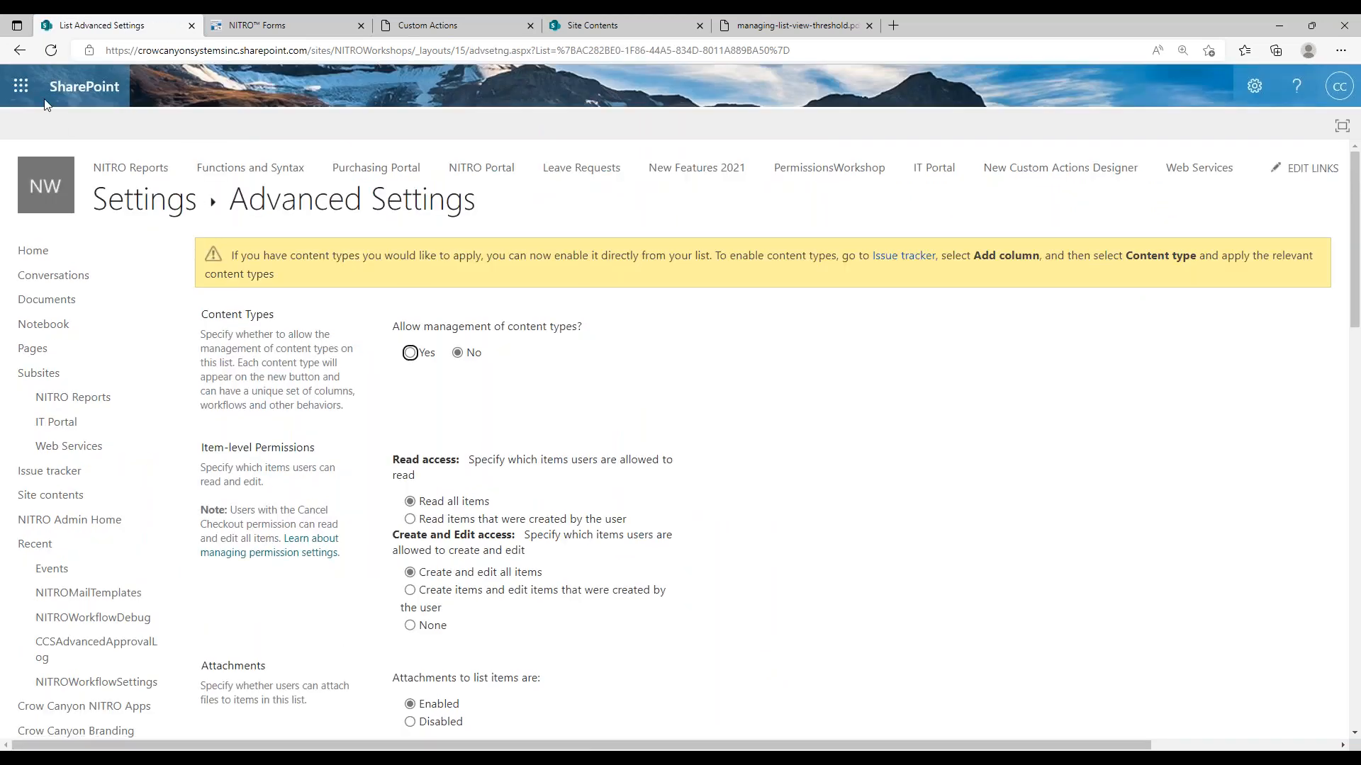
pyautogui.click(19, 49)
pyautogui.moveTo(1355, 207); pyautogui.dragTo(1355, 480)
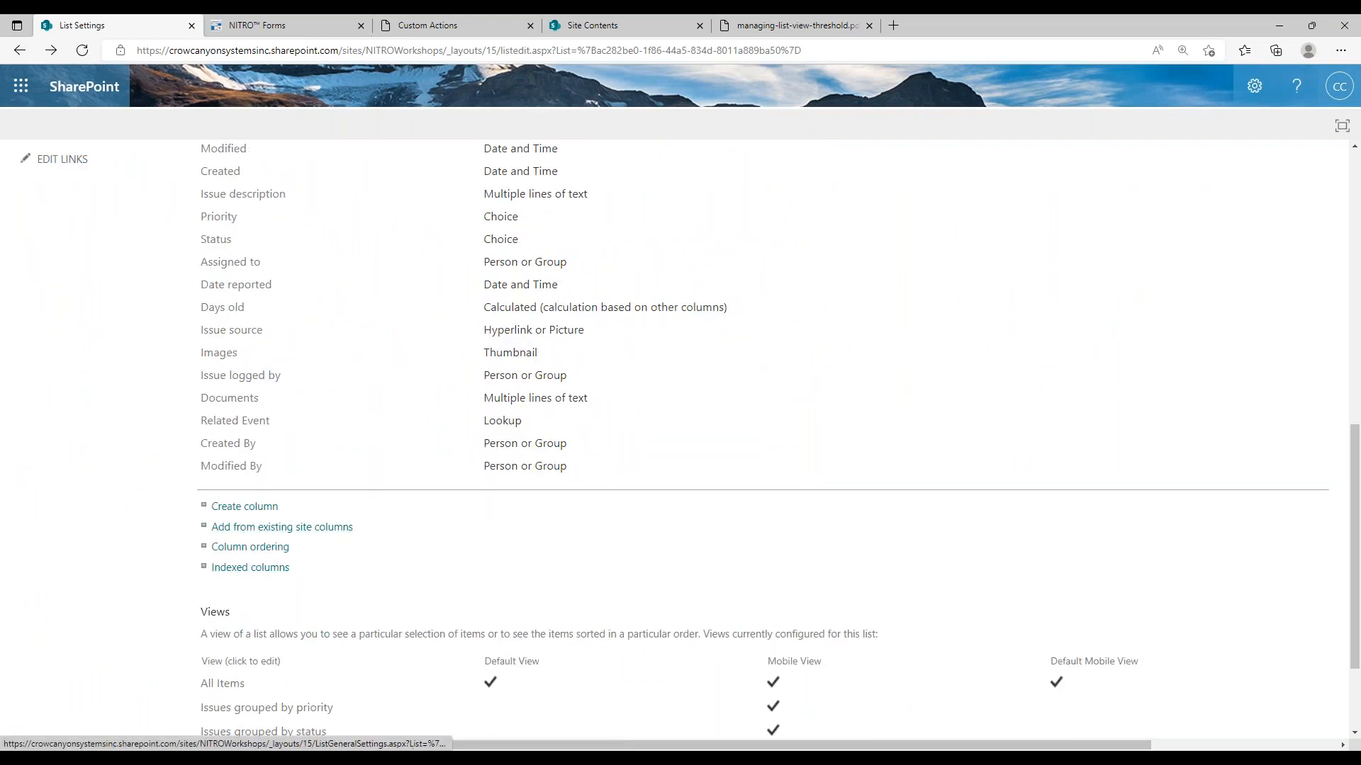
pyautogui.click(247, 570)
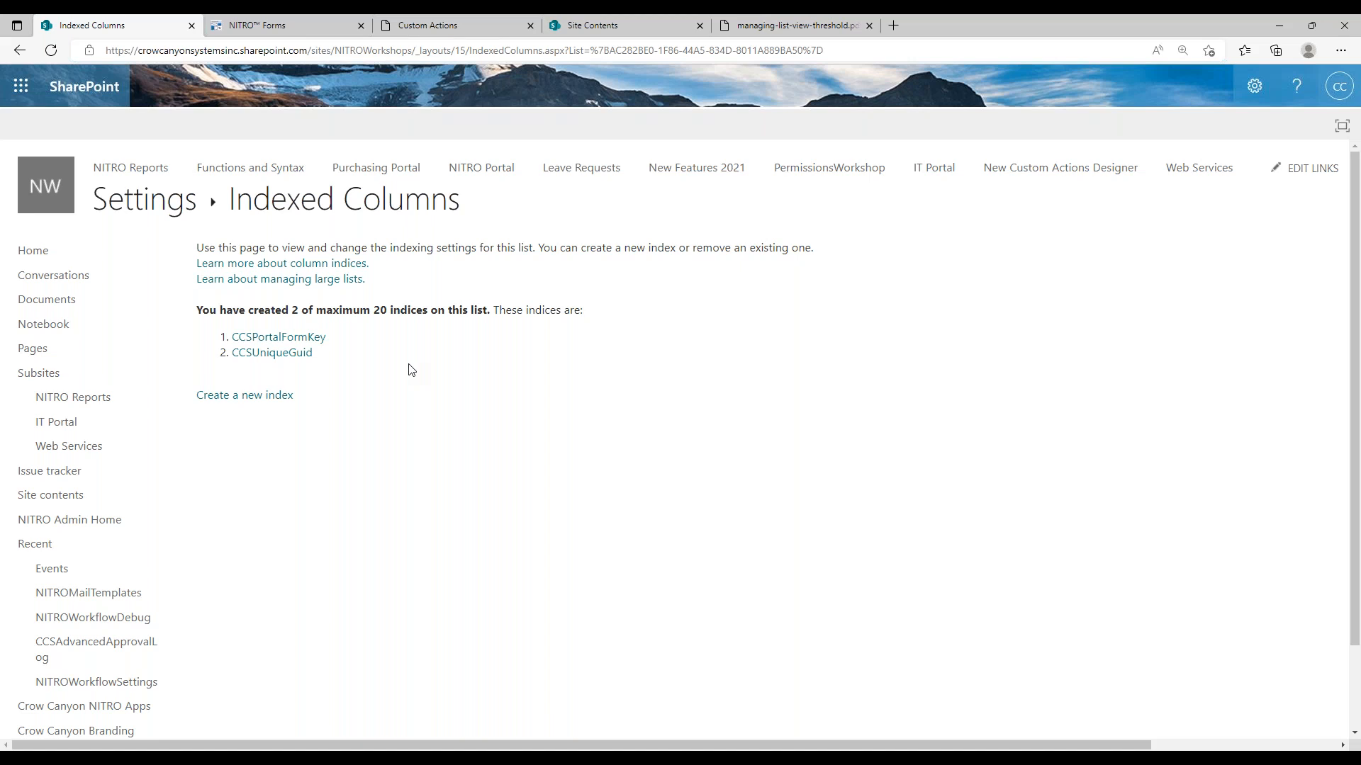
# - Create a new index with Created as the primary column and no secondary column
pyautogui.click(268, 396)
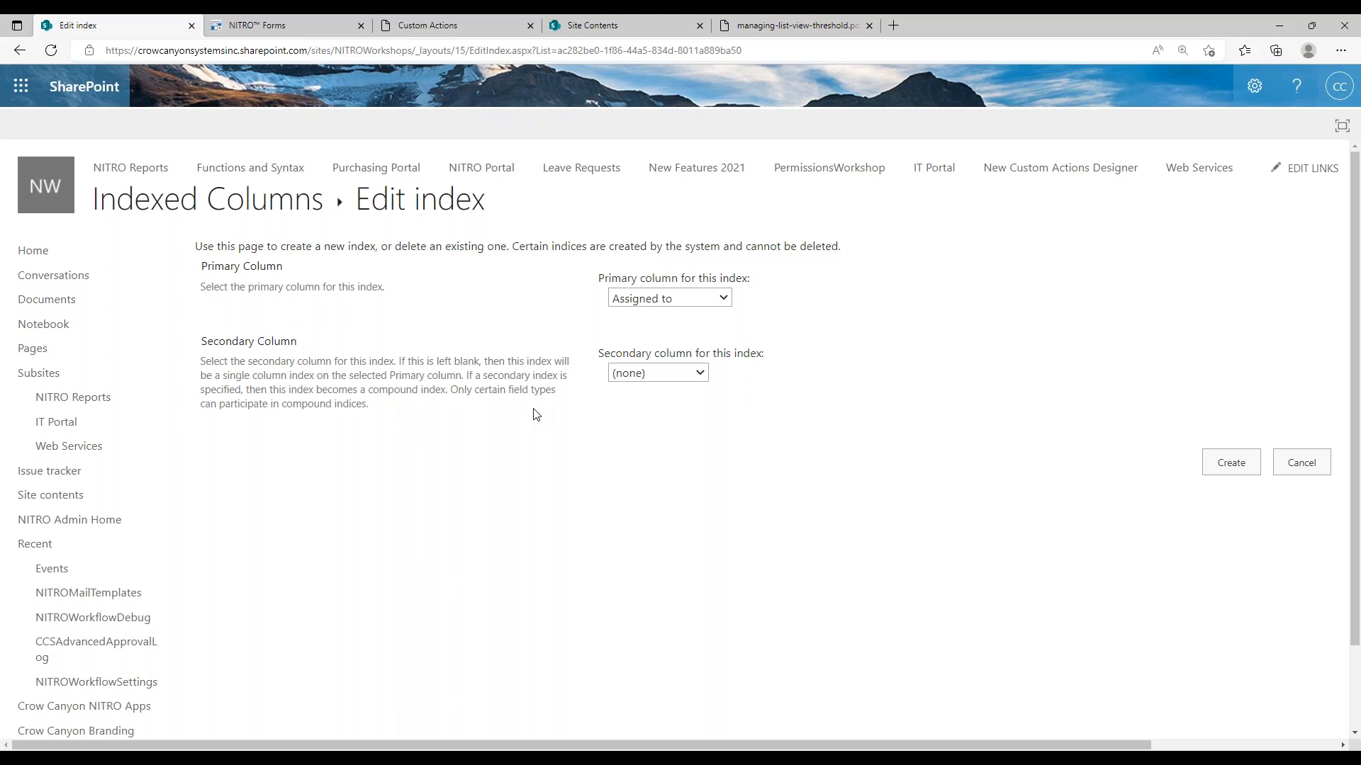
pyautogui.click(630, 297)
pyautogui.click(659, 349)
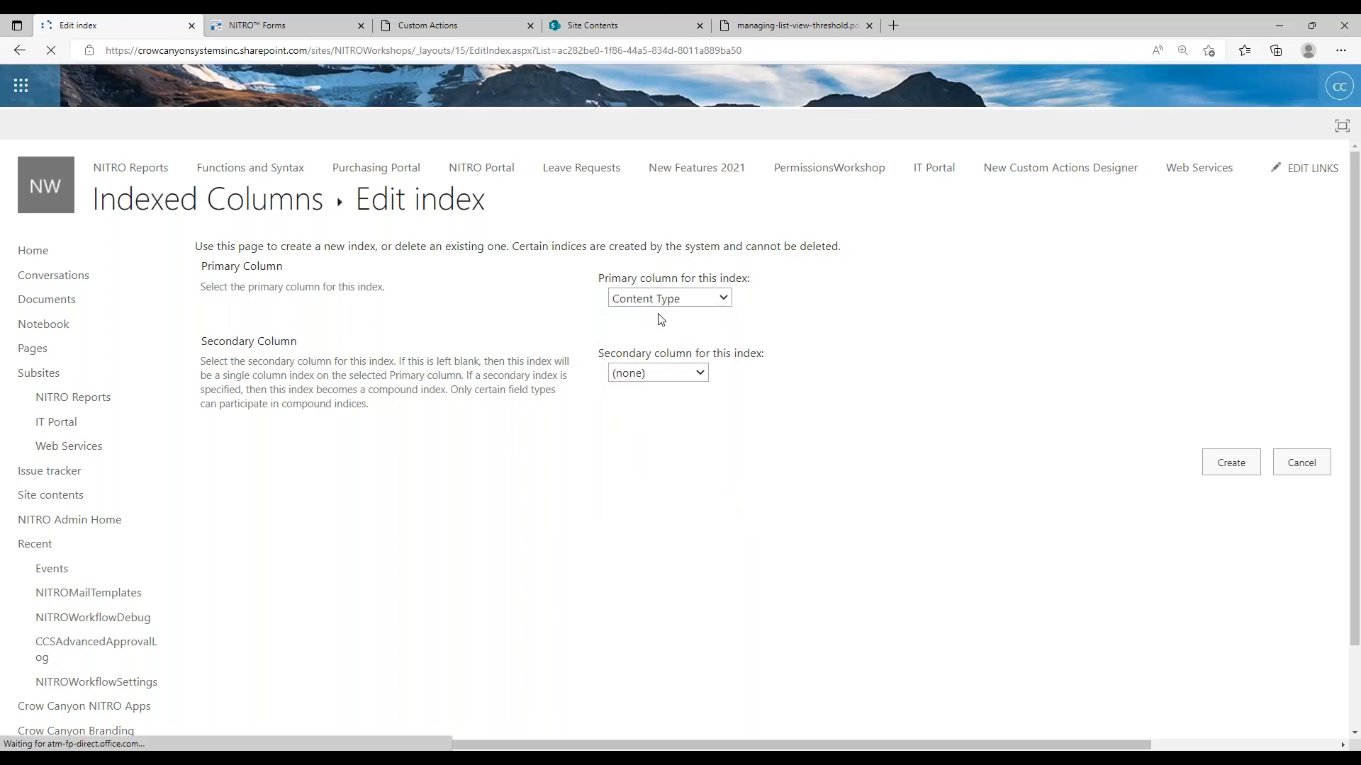
pyautogui.click(665, 301)
pyautogui.click(652, 365)
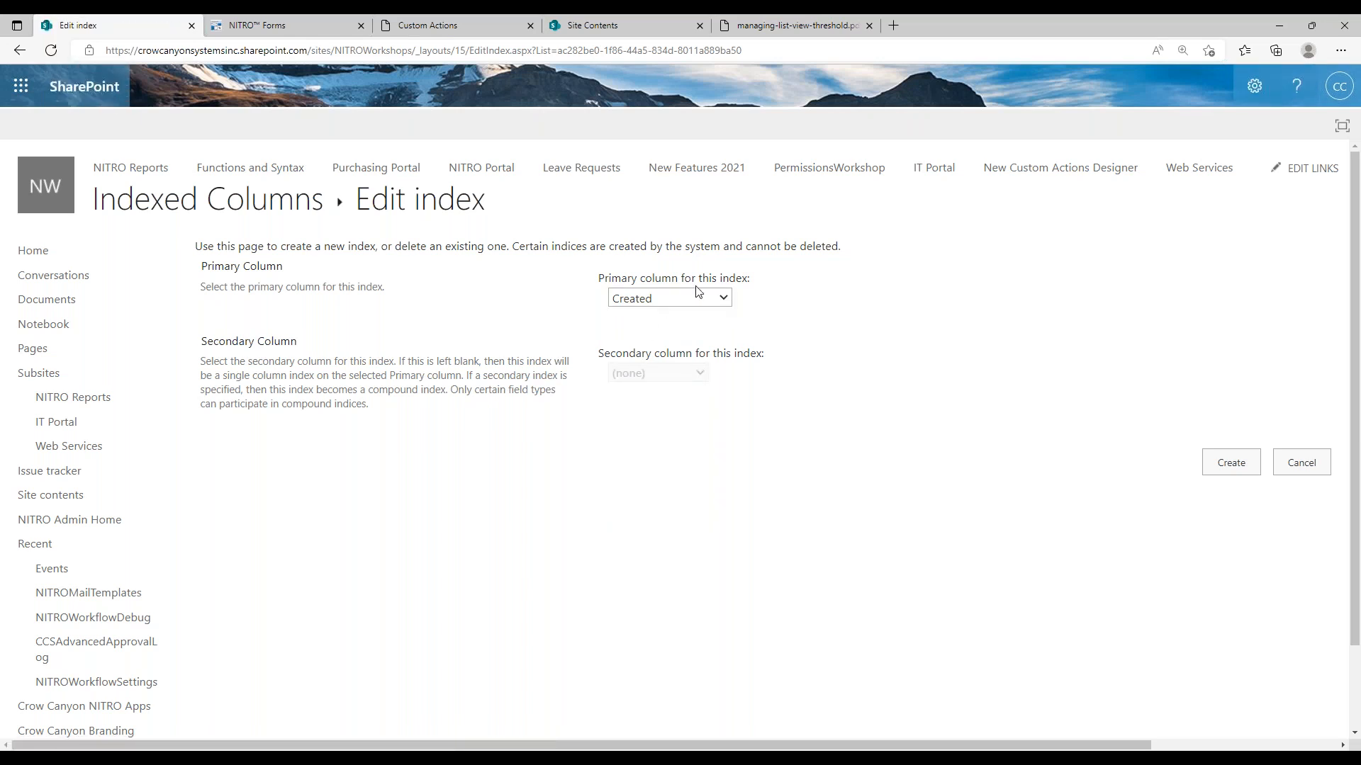
pyautogui.click(1242, 464)
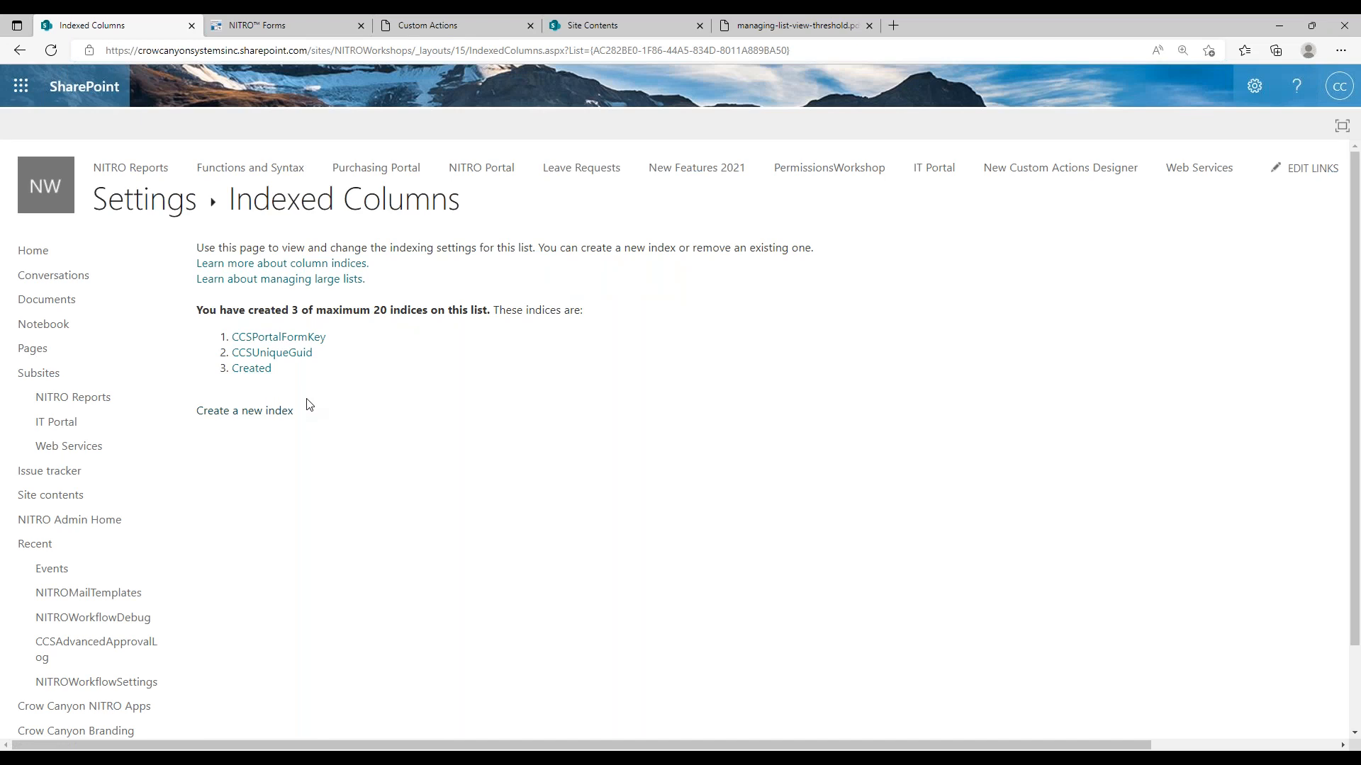
# - Start a new list view based on the existing All Items view and name it "Items last 6 months"
pyautogui.click(172, 206)
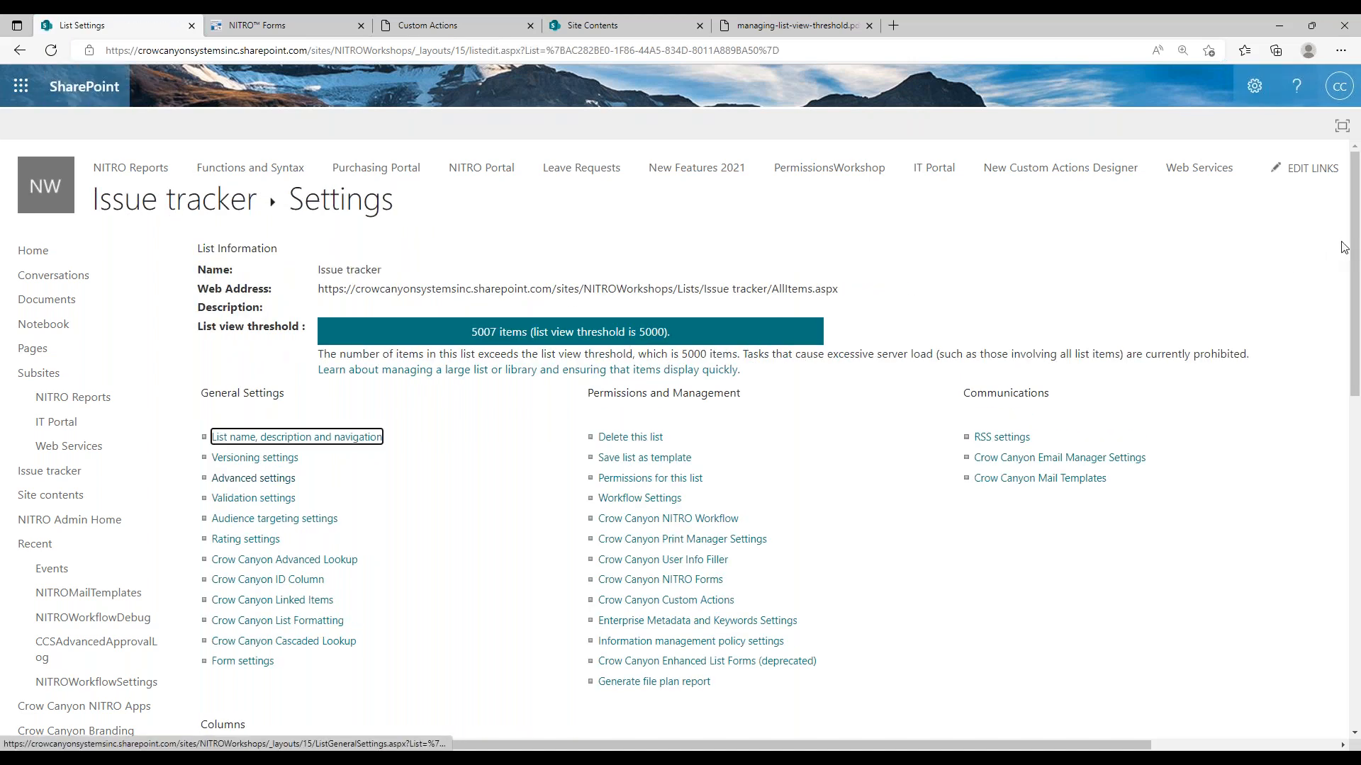
pyautogui.moveTo(1354, 249); pyautogui.dragTo(1305, 602)
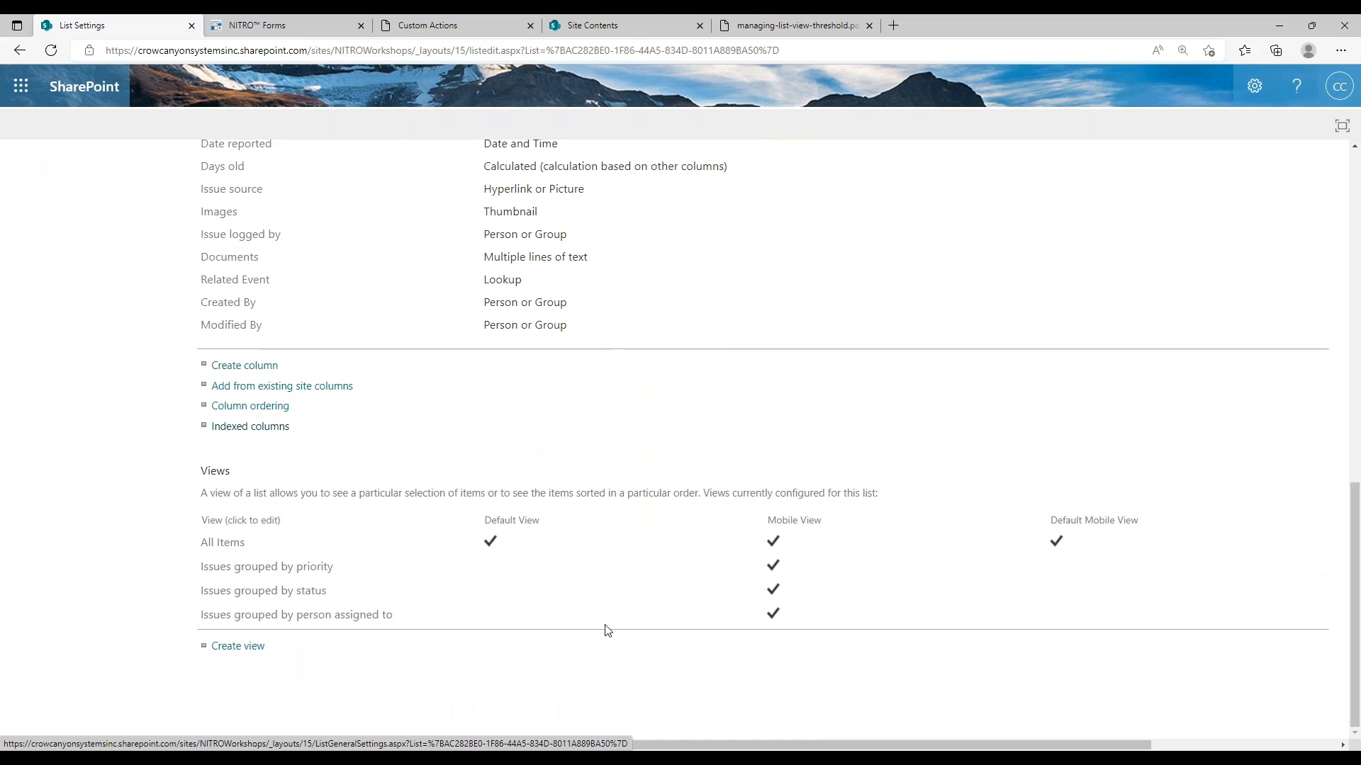
pyautogui.click(249, 647)
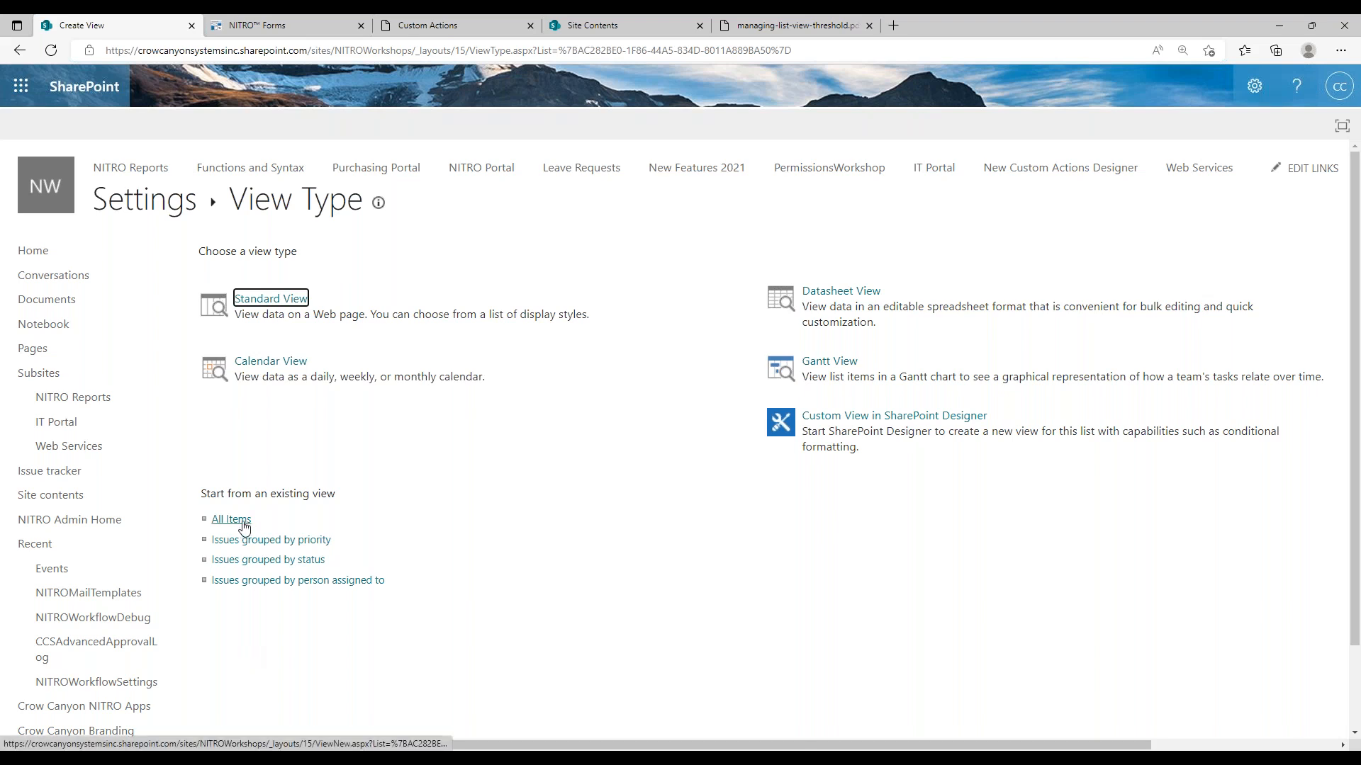
pyautogui.click(241, 525)
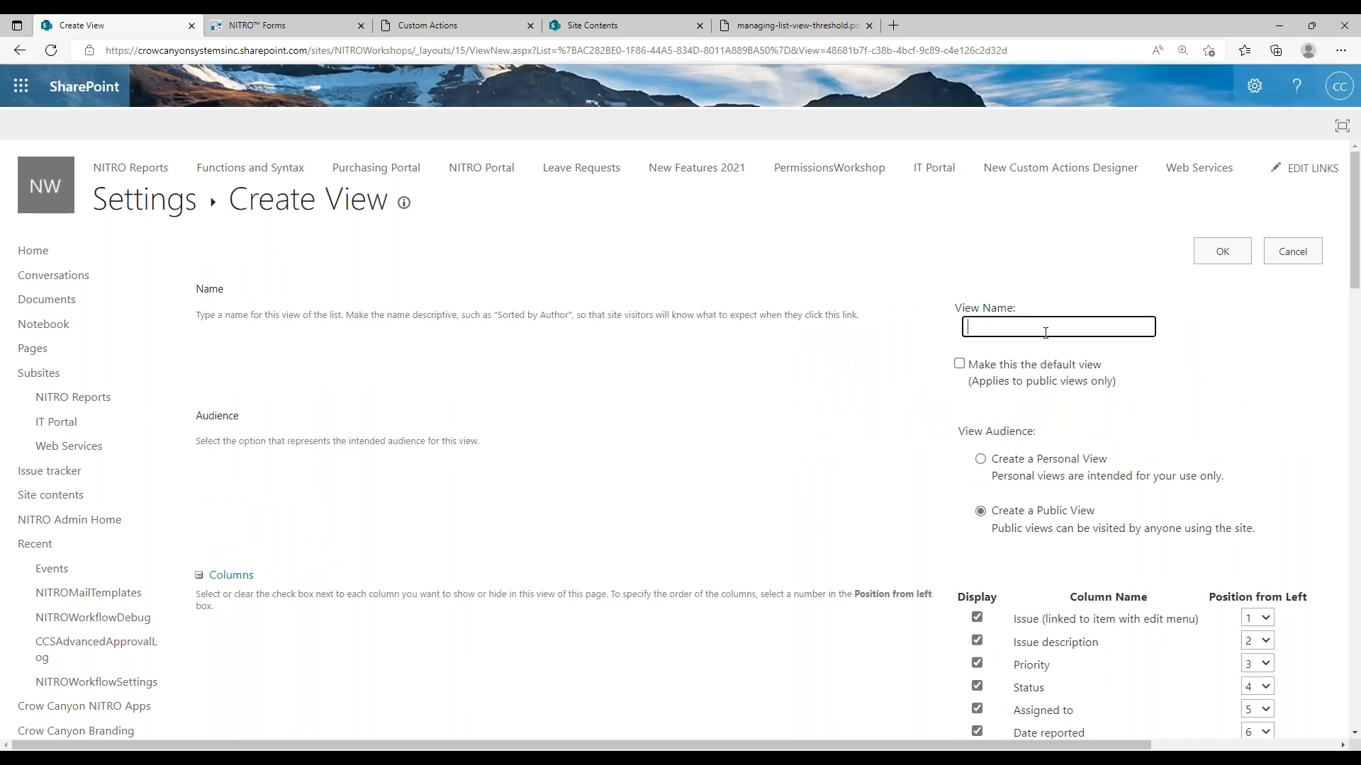
pyautogui.write('All items')
pyautogui.hotkey('ctrl', 'BackSpace')
pyautogui.hotkey('ctrl', 'BackSpace')
pyautogui.write('Items last 6 months')
# - Filter the new view to show only items whose indexed Created column is greater than or equal to [Today]-180
pyautogui.moveTo(1354, 246); pyautogui.dragTo(1337, 511)
pyautogui.scroll(-3, 1332, 528)
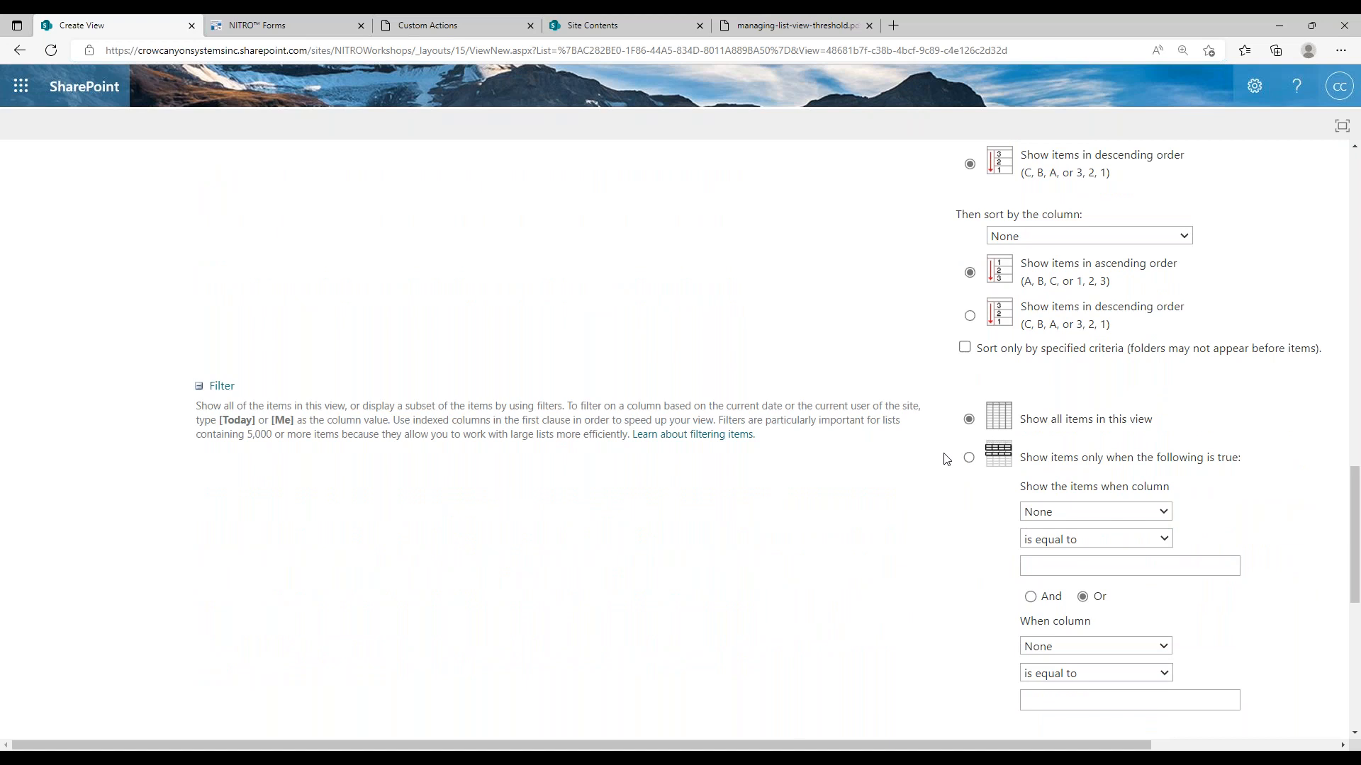
pyautogui.click(968, 458)
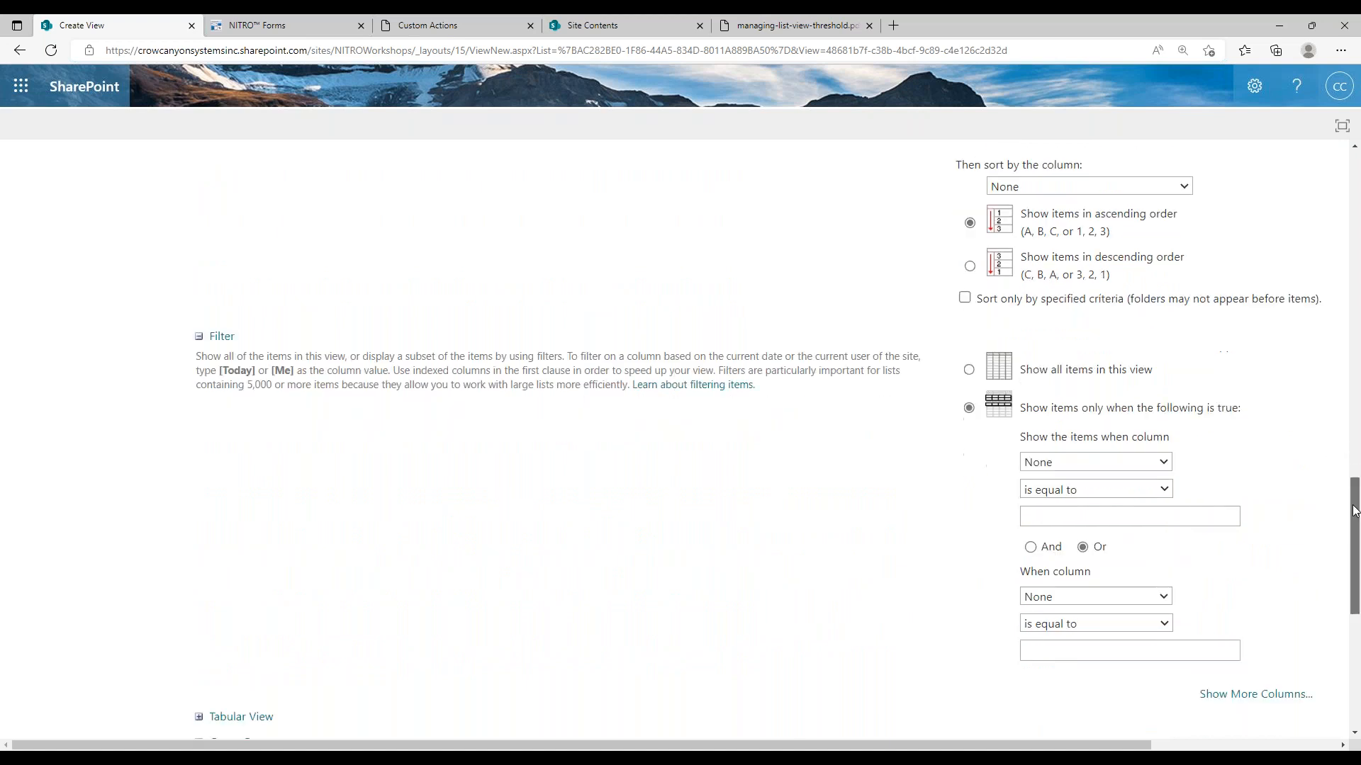
pyautogui.scroll(-2, 1133, 404)
pyautogui.click(1137, 399)
pyautogui.click(1138, 451)
pyautogui.click(1087, 398)
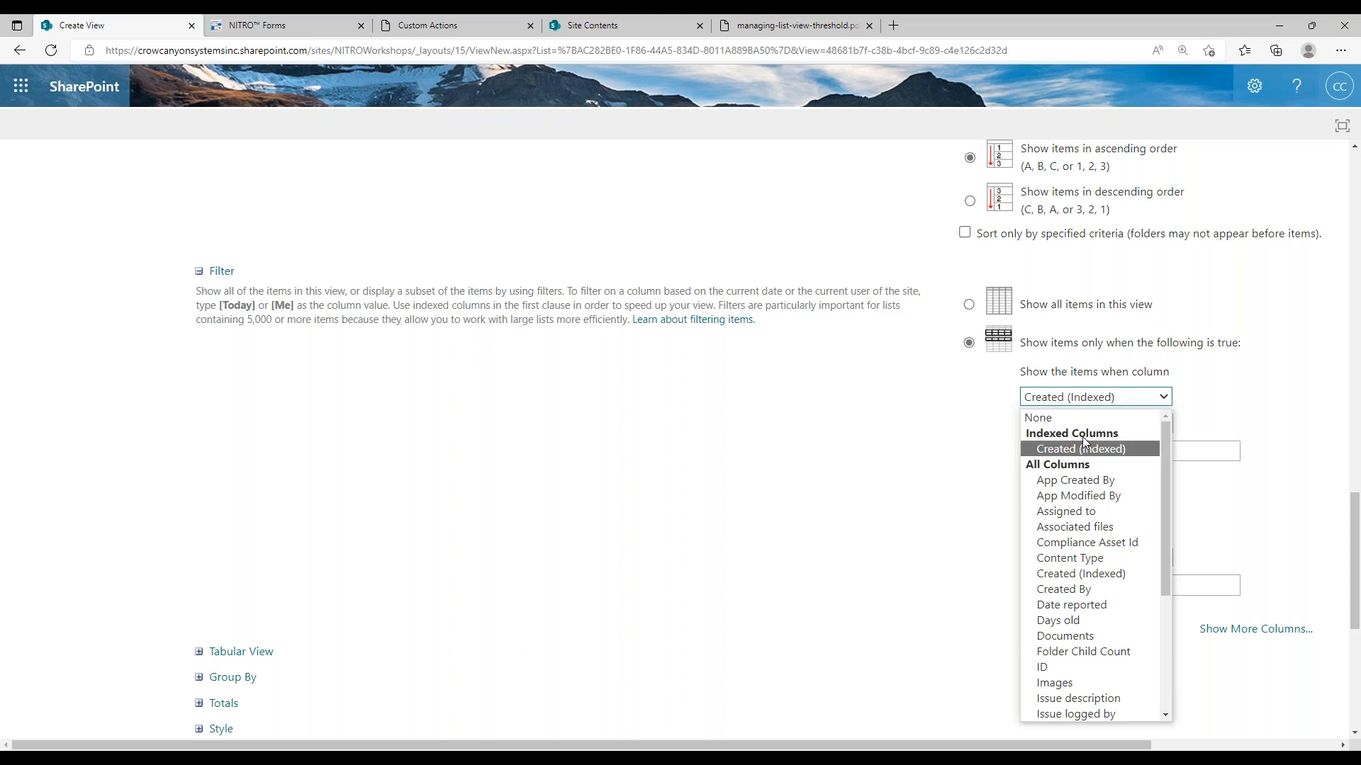
pyautogui.click(1082, 446)
pyautogui.click(1076, 424)
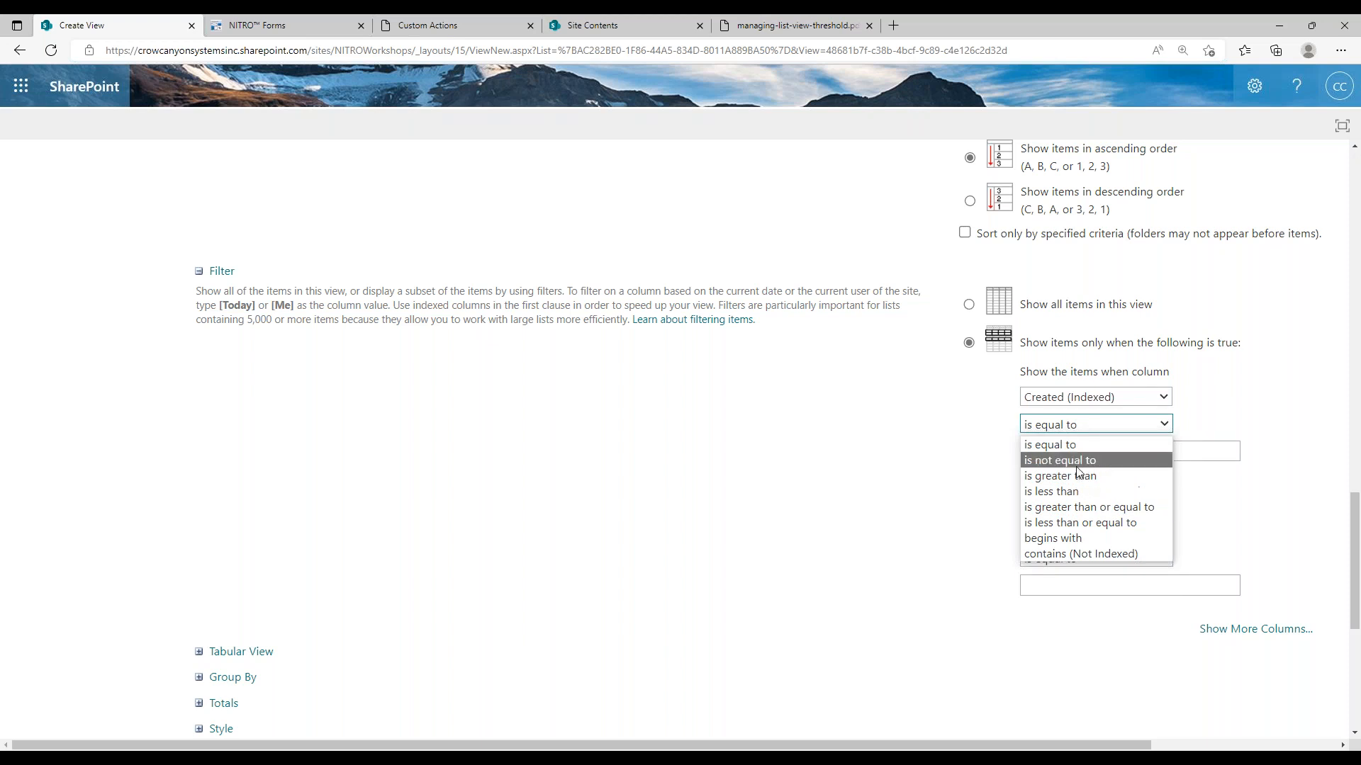
pyautogui.click(1082, 507)
pyautogui.click(1086, 451)
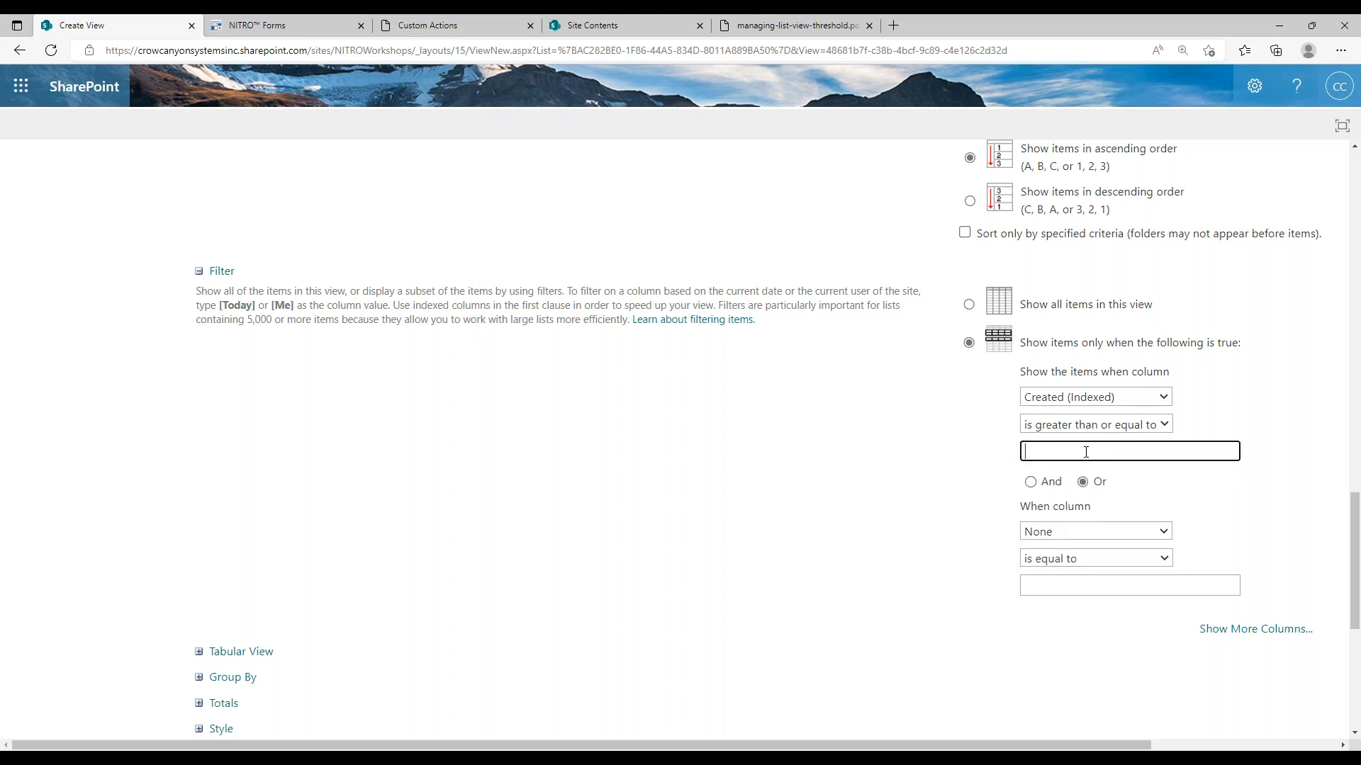
pyautogui.write('[Today]-180')
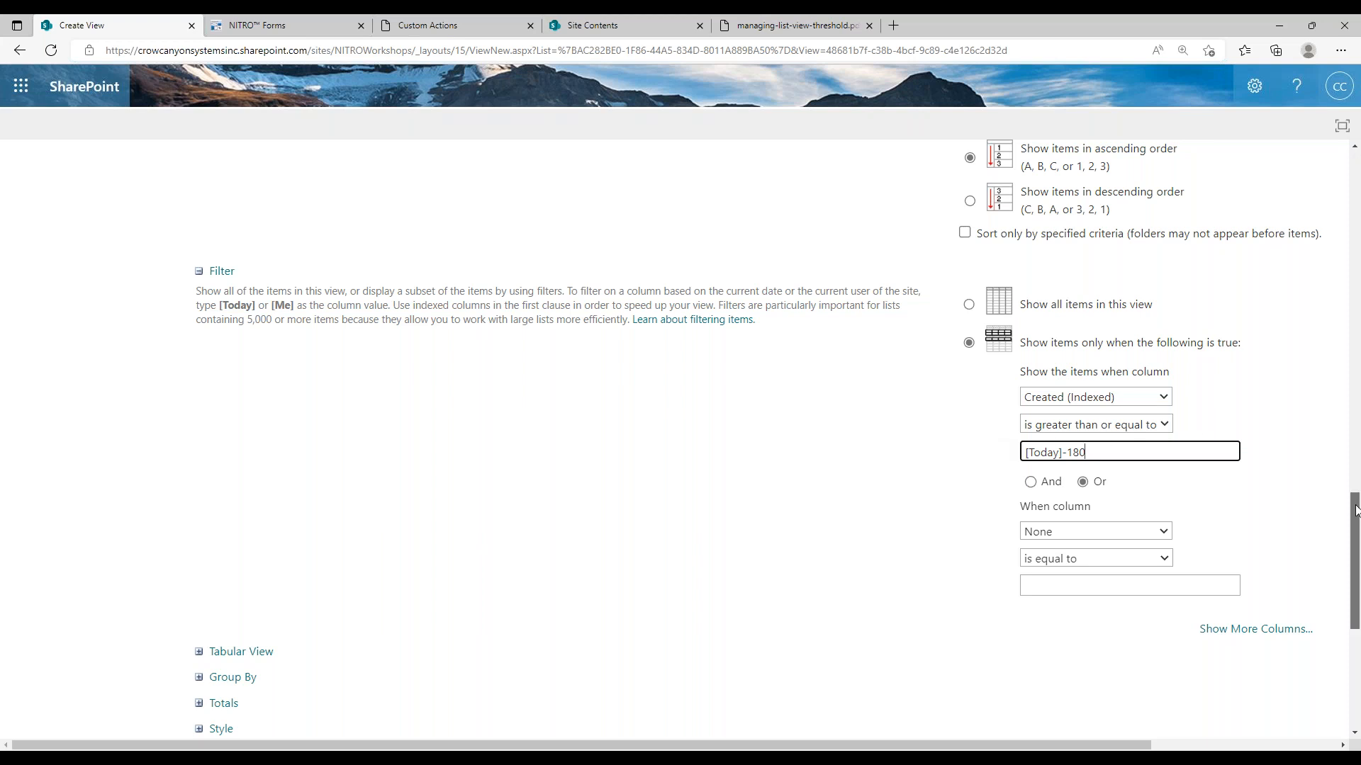
# - Save the new view and look through the Issue tracker items it lists
pyautogui.moveTo(1353, 510); pyautogui.dragTo(1354, 504)
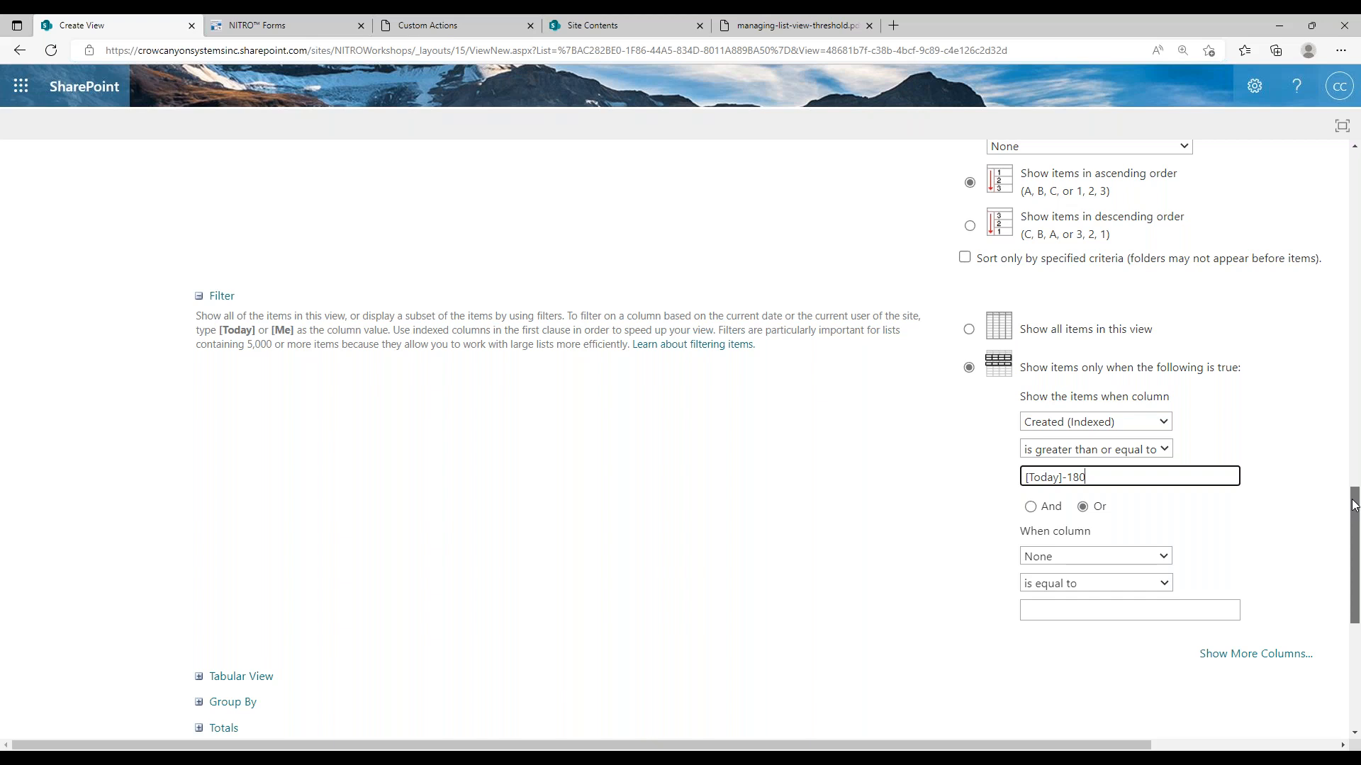
pyautogui.moveTo(1352, 500); pyautogui.dragTo(1354, 611)
pyautogui.click(1233, 636)
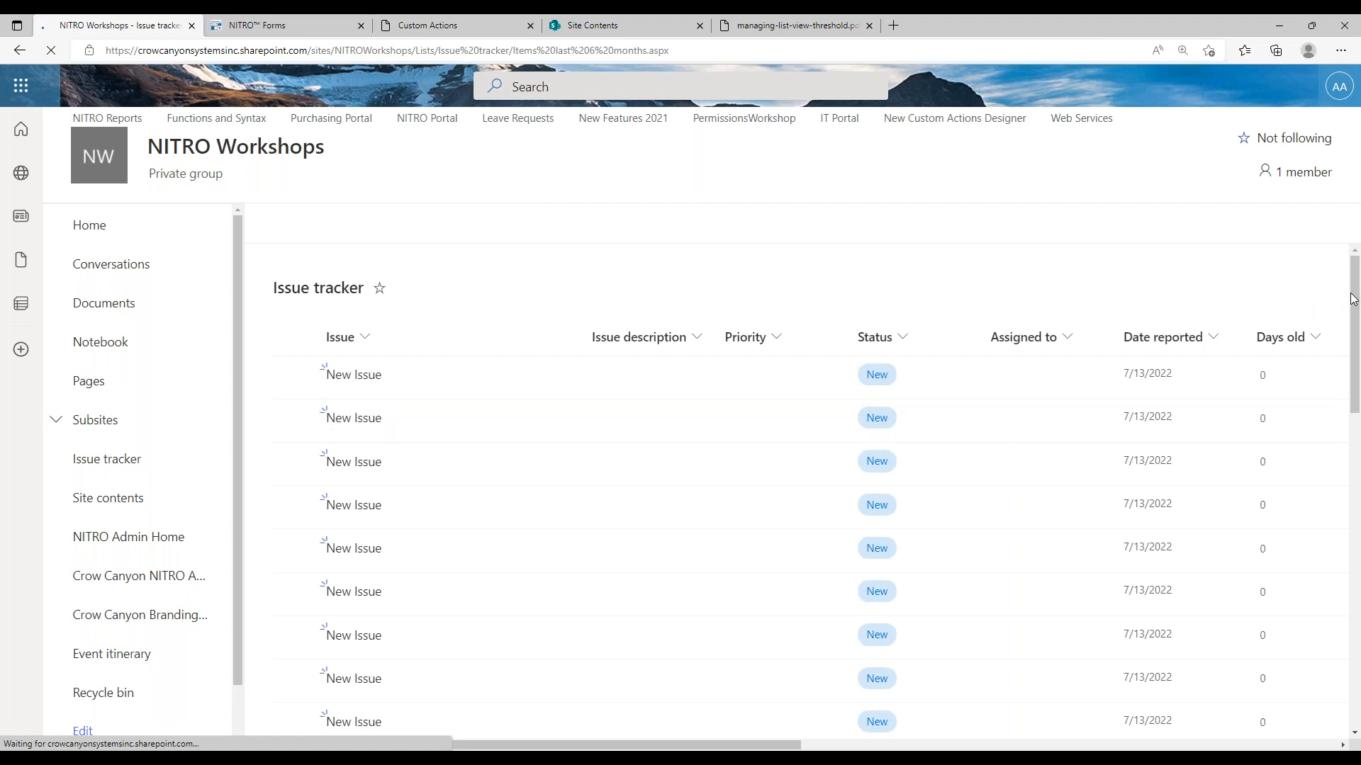
pyautogui.moveTo(1353, 296); pyautogui.dragTo(1318, 623)
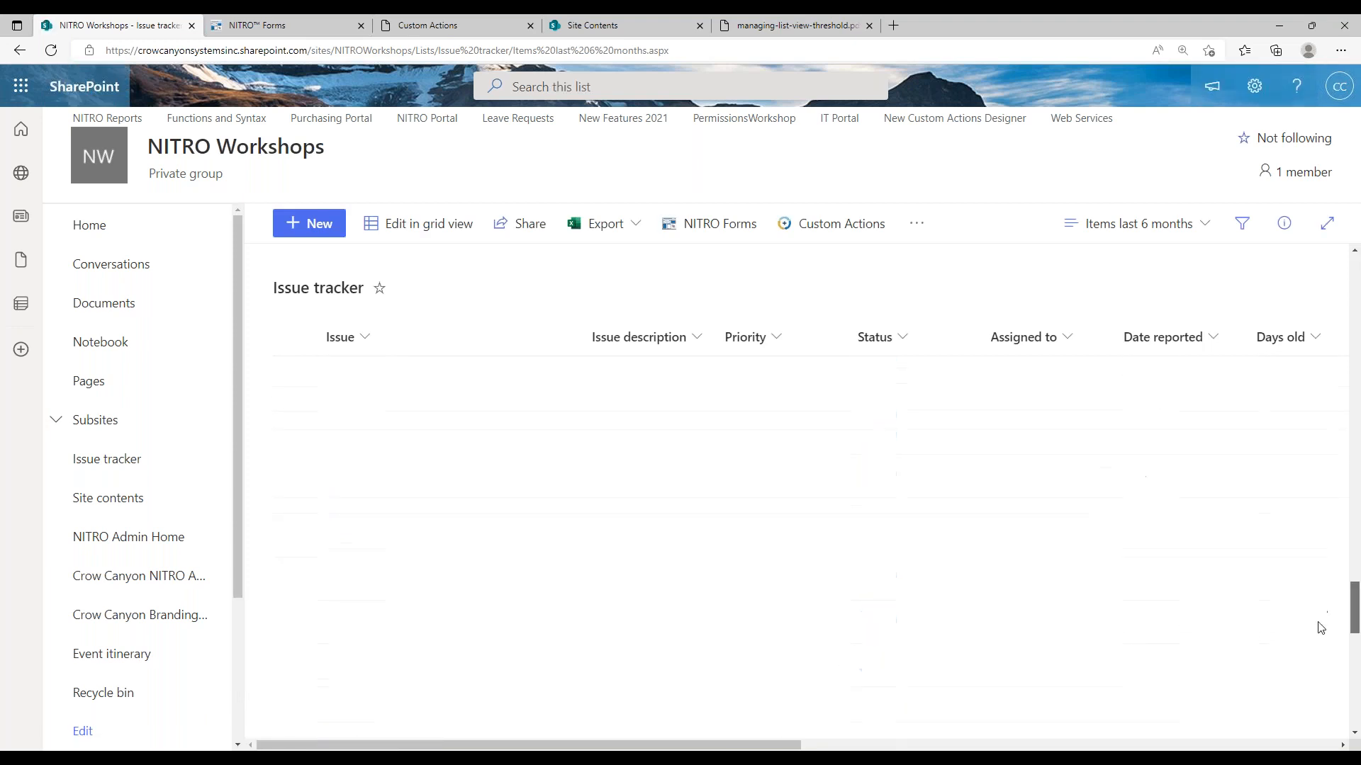
pyautogui.moveTo(1336, 460); pyautogui.dragTo(1305, 244)
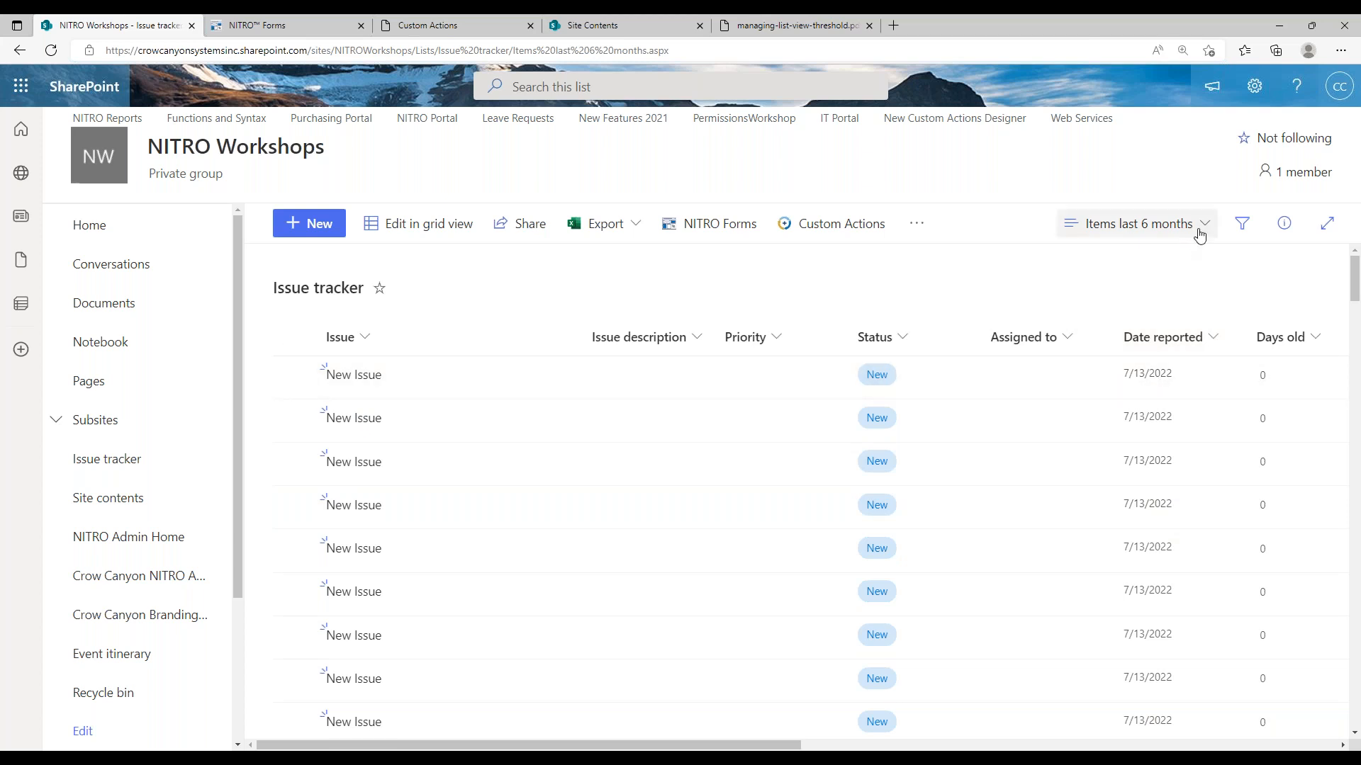
# - Review the Issue tracker's indexed columns in its list settings
pyautogui.click(1255, 85)
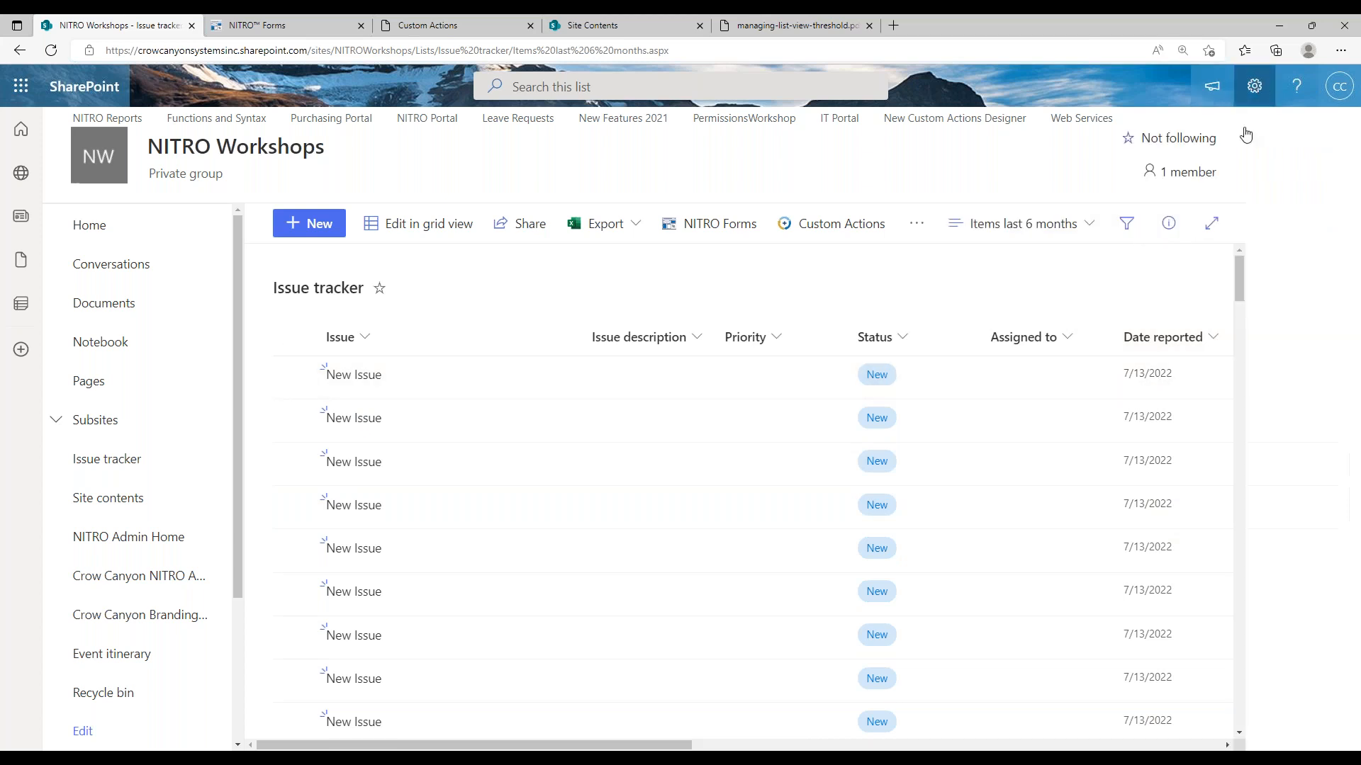
pyautogui.click(1154, 271)
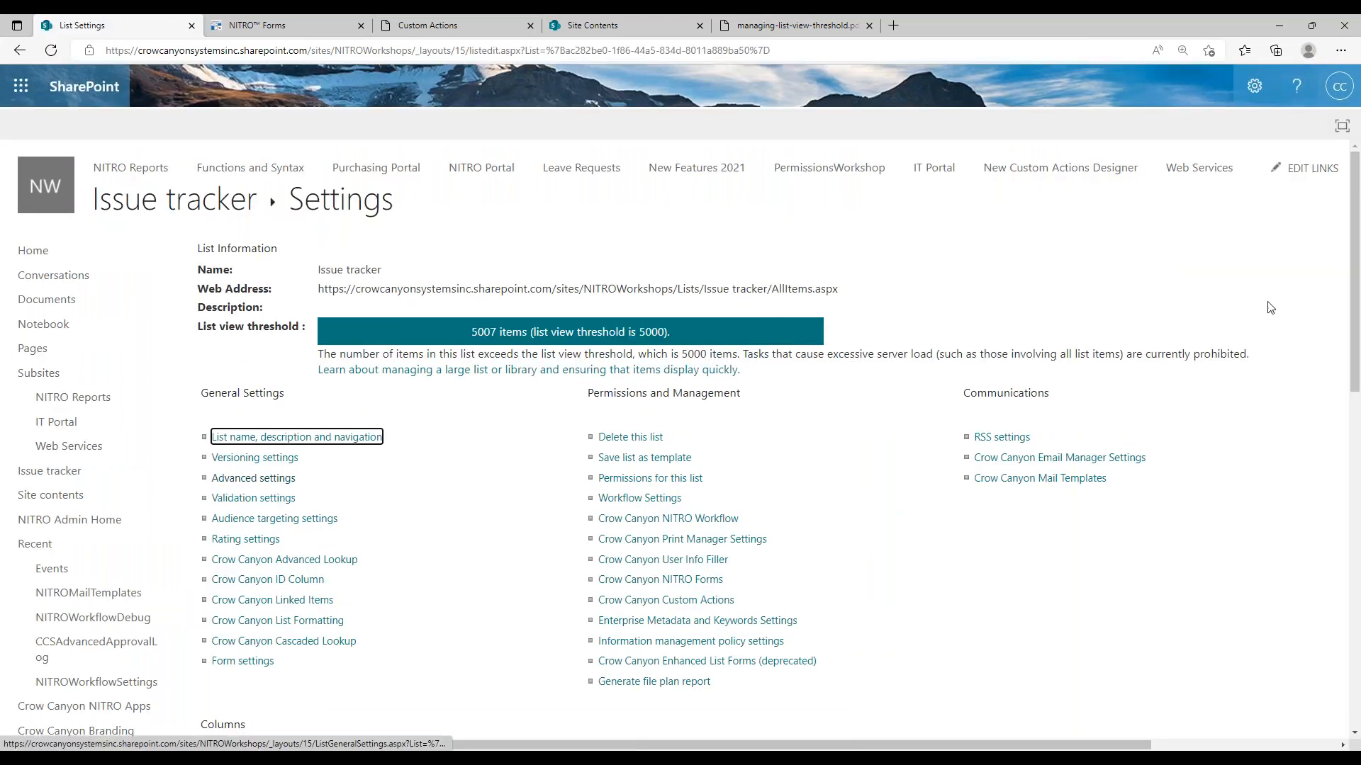
pyautogui.moveTo(1354, 260); pyautogui.dragTo(1223, 546)
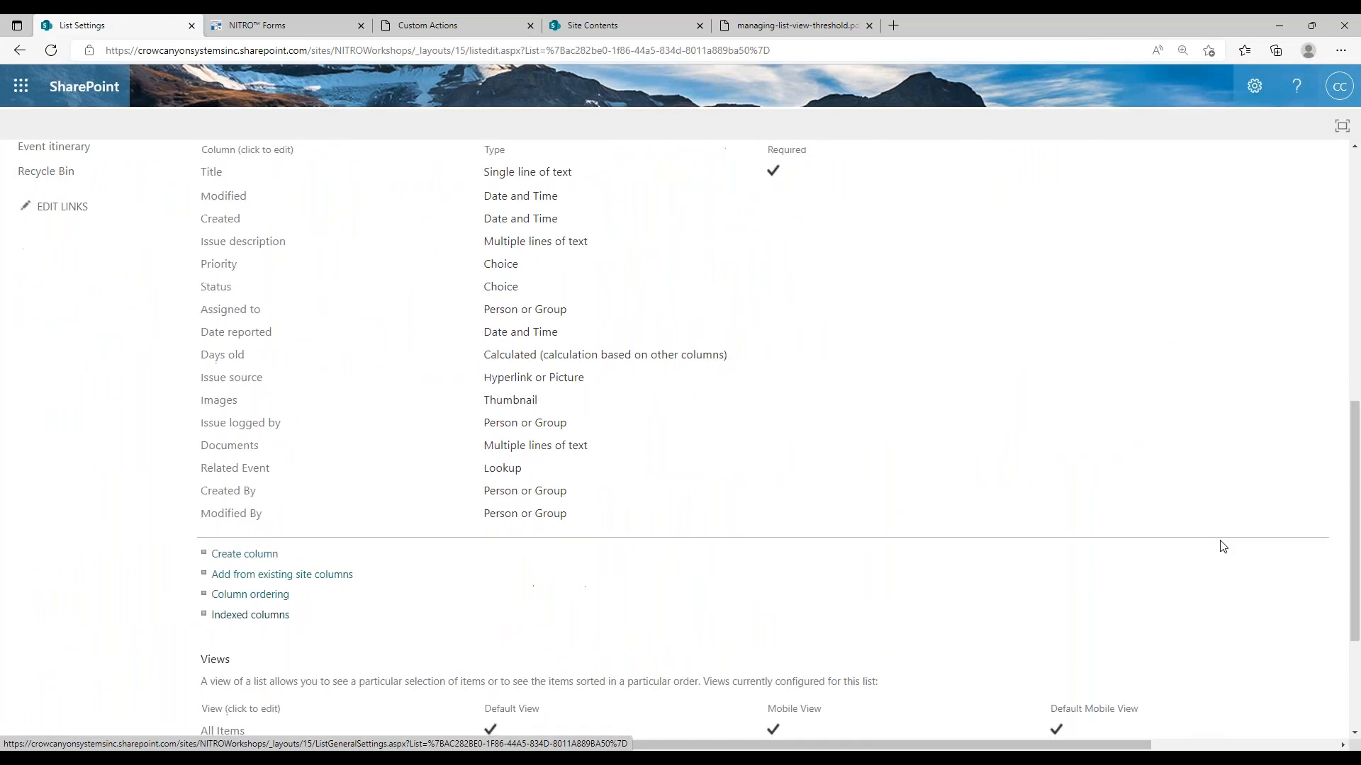
pyautogui.click(256, 616)
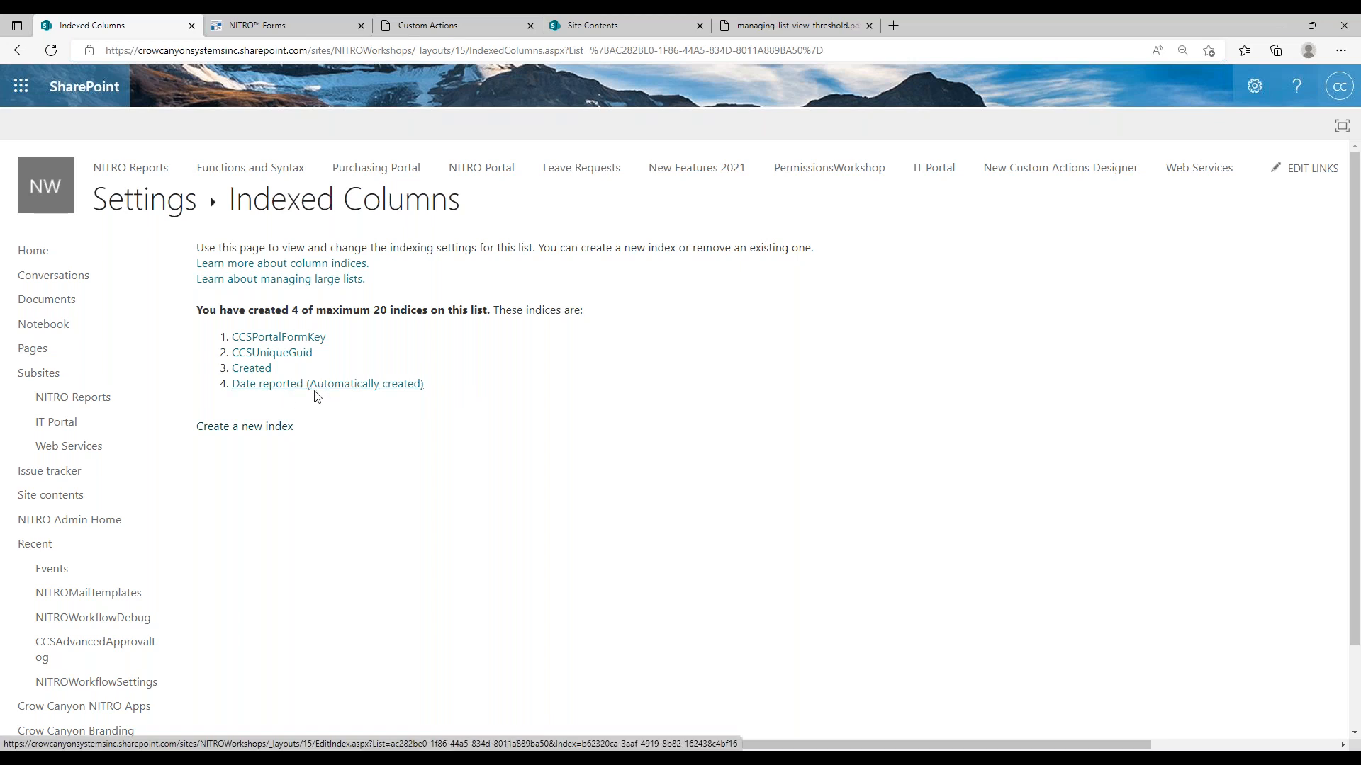
# - Edit the "Items last 6 months" view to filter on the indexed Date reported column instead of Created, and save the view
pyautogui.click(183, 212)
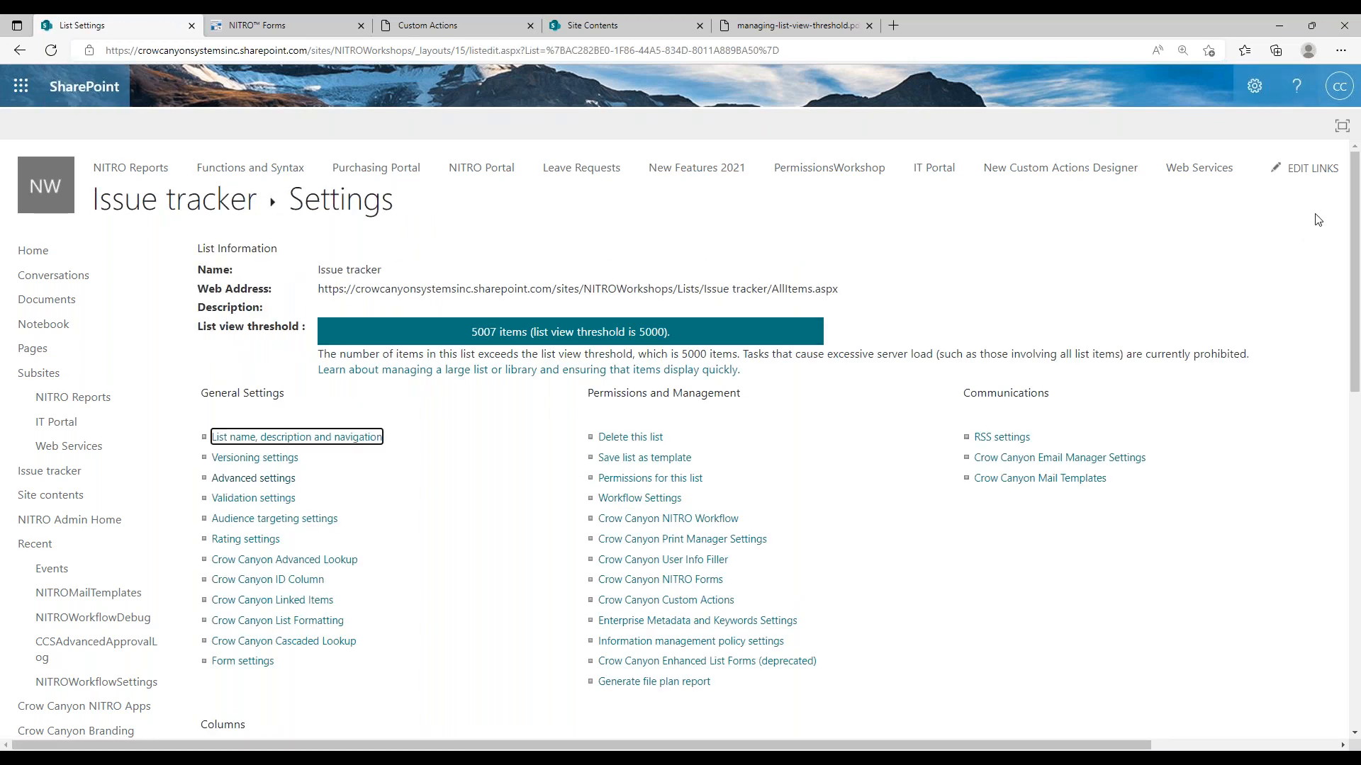
pyautogui.moveTo(1354, 231); pyautogui.dragTo(1281, 565)
pyautogui.click(249, 616)
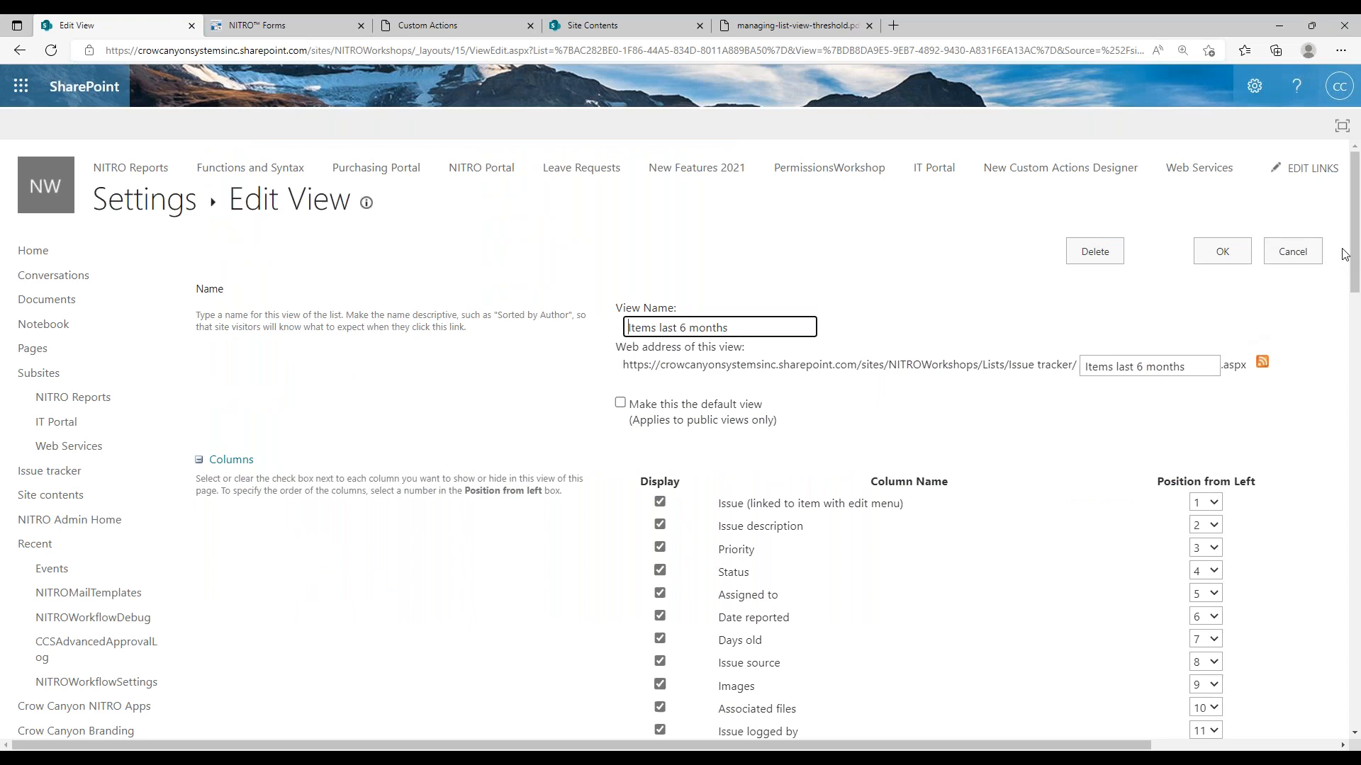
pyautogui.moveTo(1345, 254); pyautogui.dragTo(1342, 613)
pyautogui.scroll(2, 1169, 567)
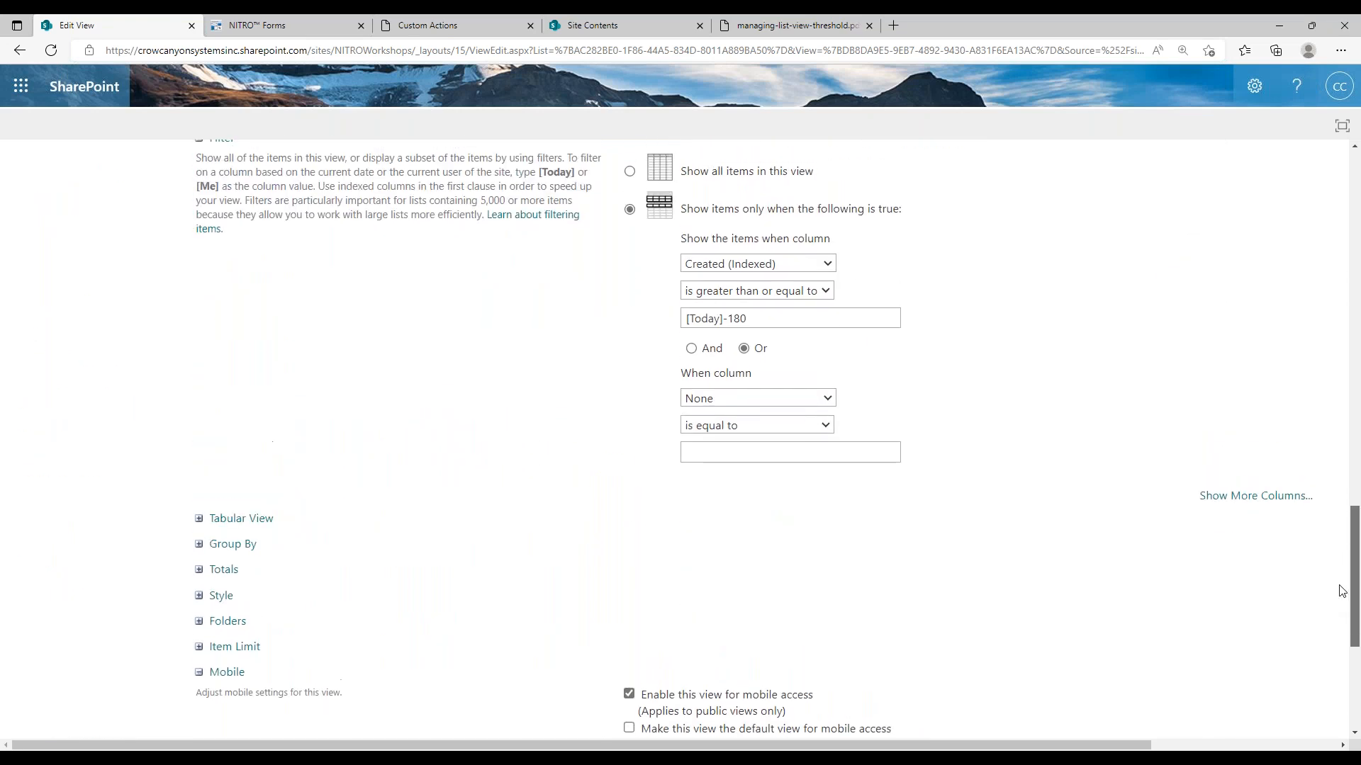
pyautogui.click(756, 354)
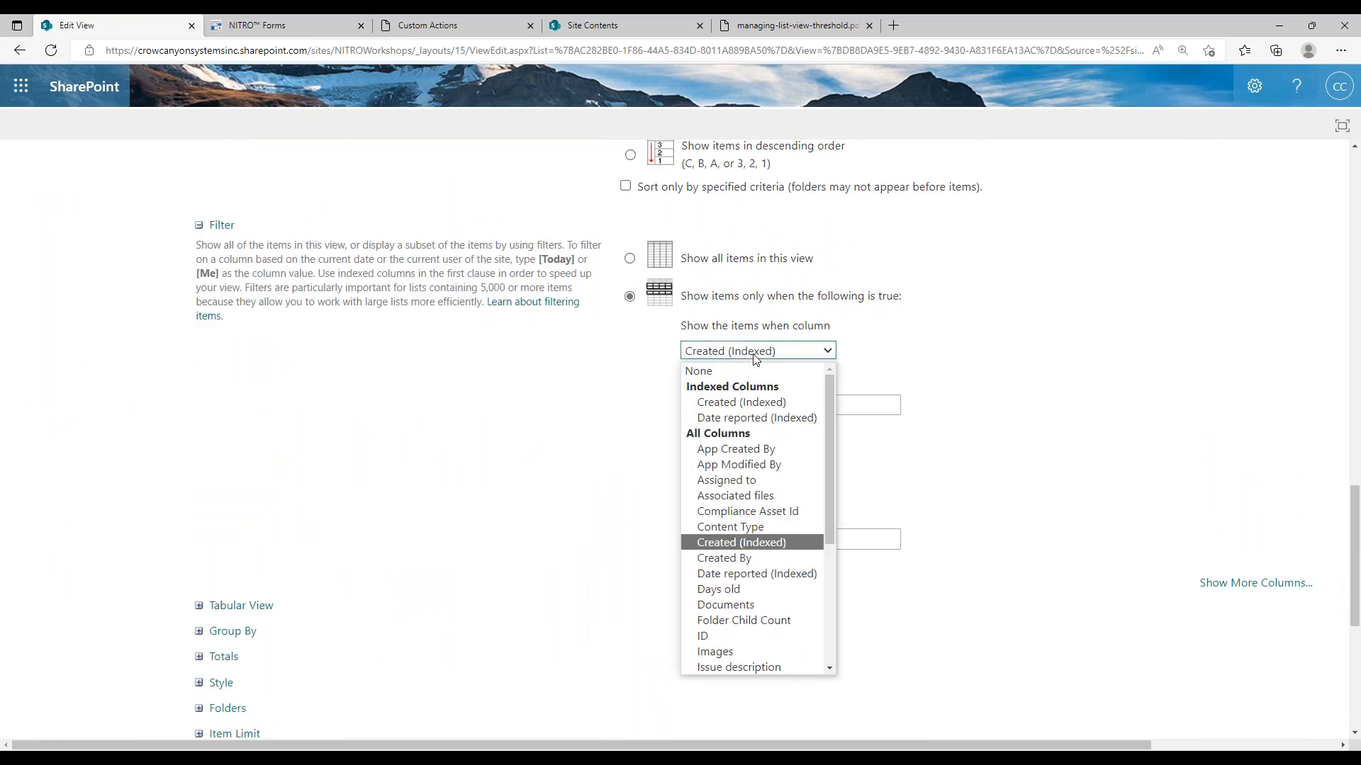
pyautogui.click(753, 418)
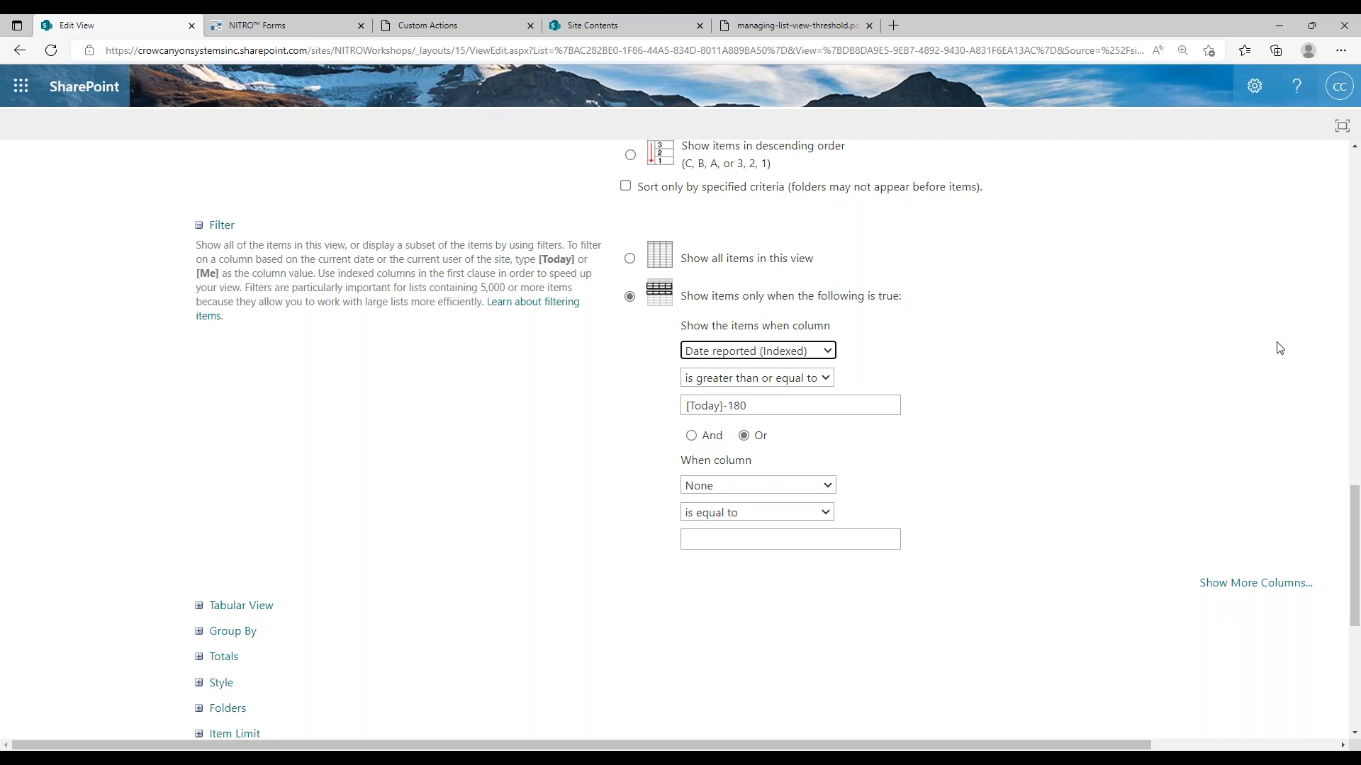
pyautogui.scroll(3, 1355, 369)
pyautogui.scroll(10, 1356, 368)
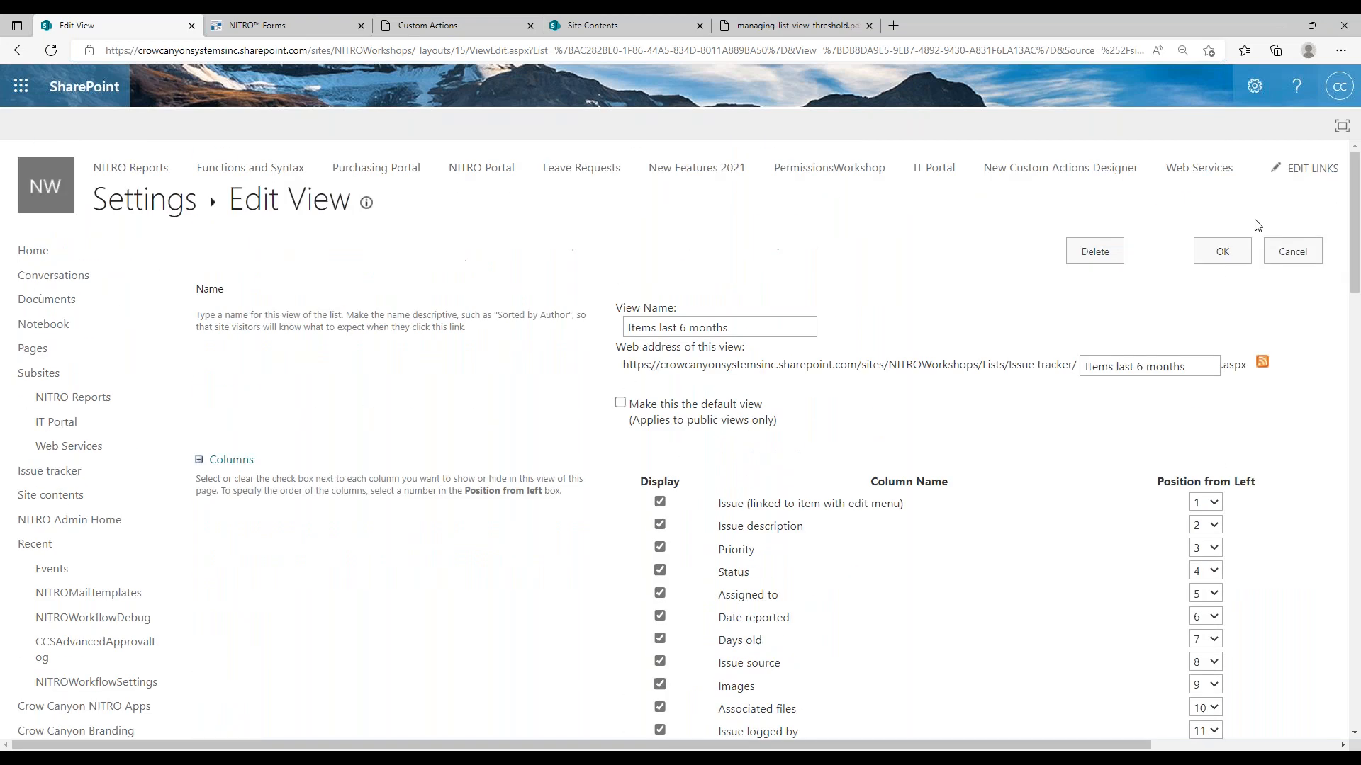
pyautogui.click(1221, 245)
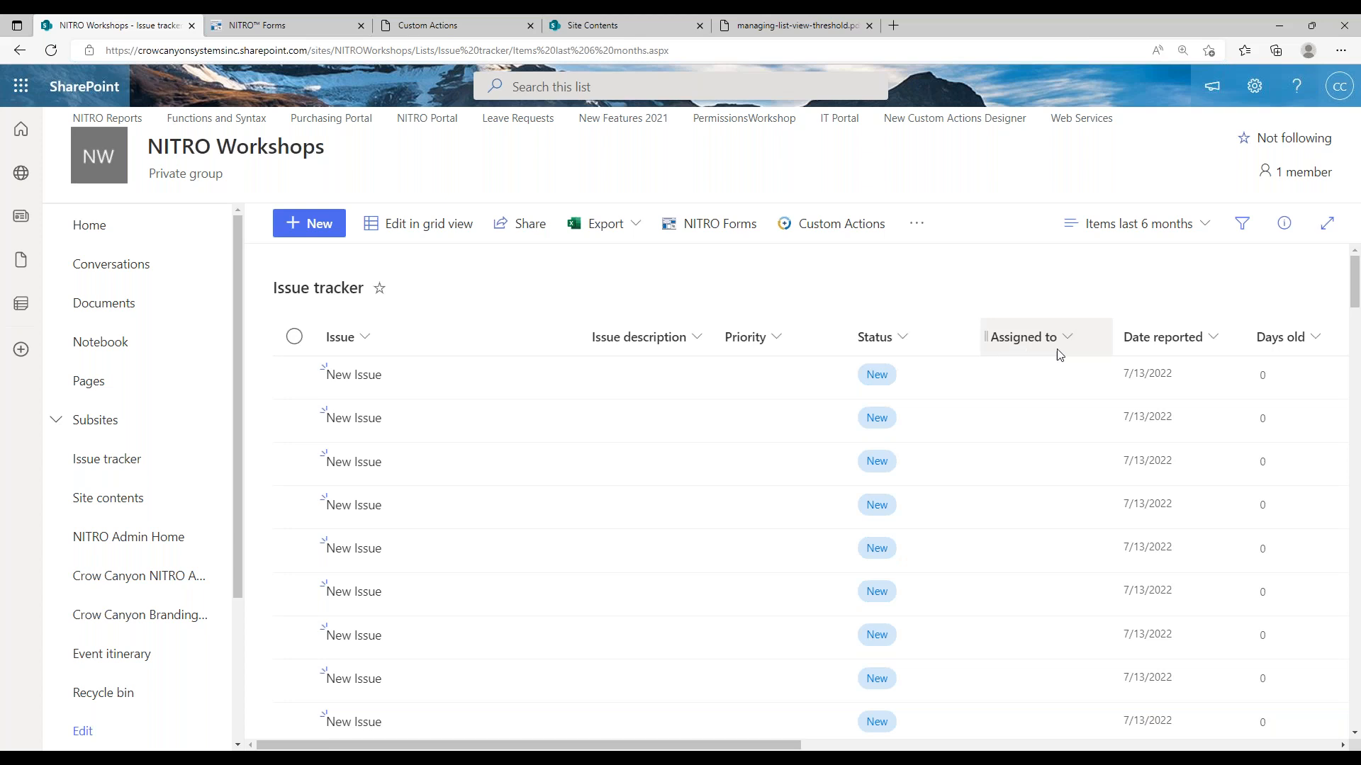
# - Open the Issue tracker's list settings and check which of its columns are indexed
pyautogui.click(1254, 86)
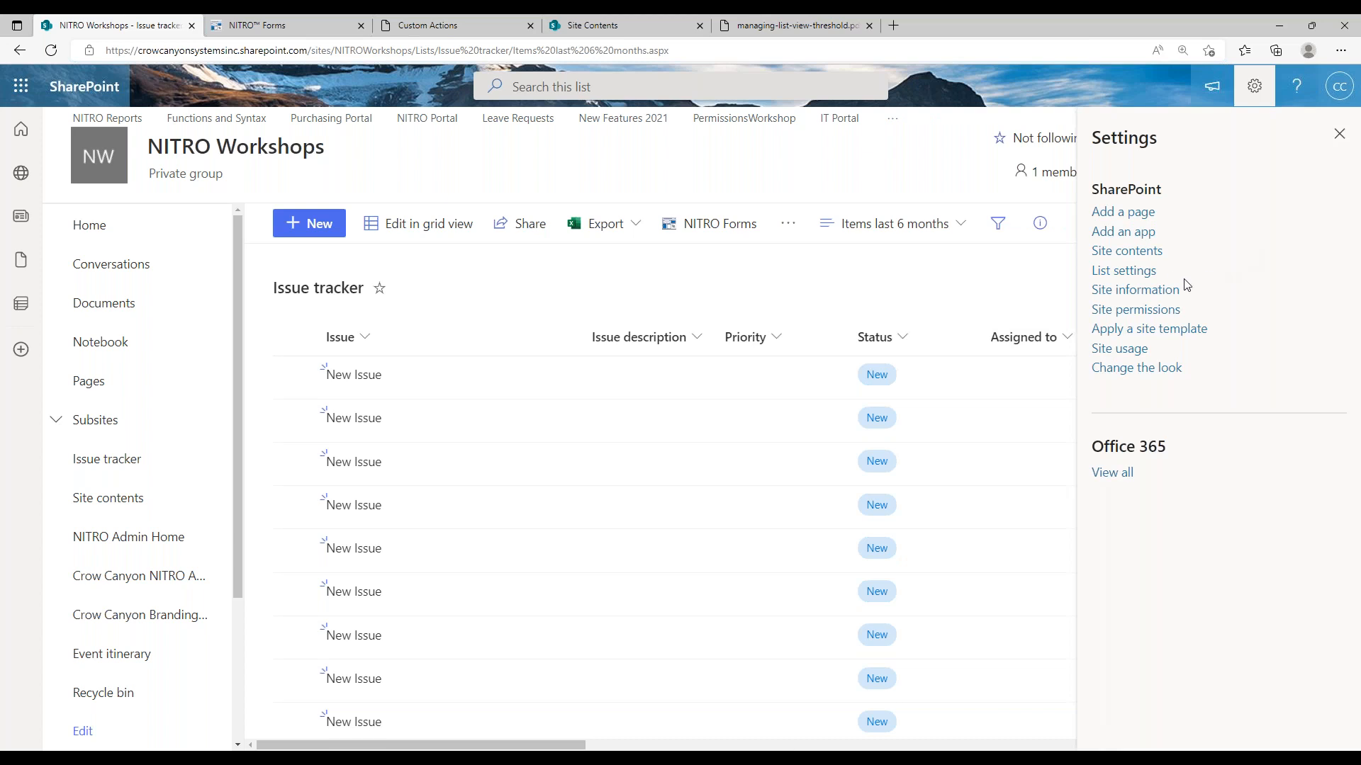
pyautogui.click(1141, 272)
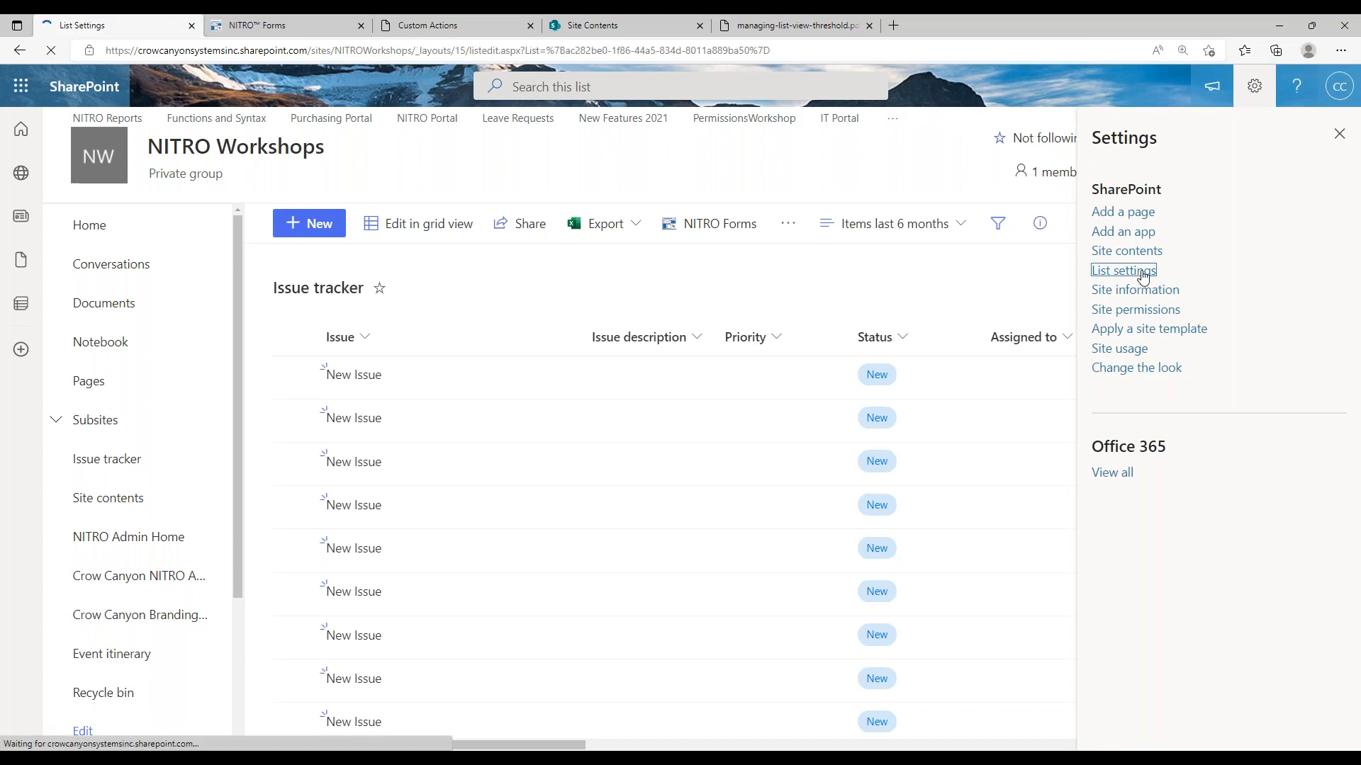
pyautogui.scroll(-8, 1354, 237)
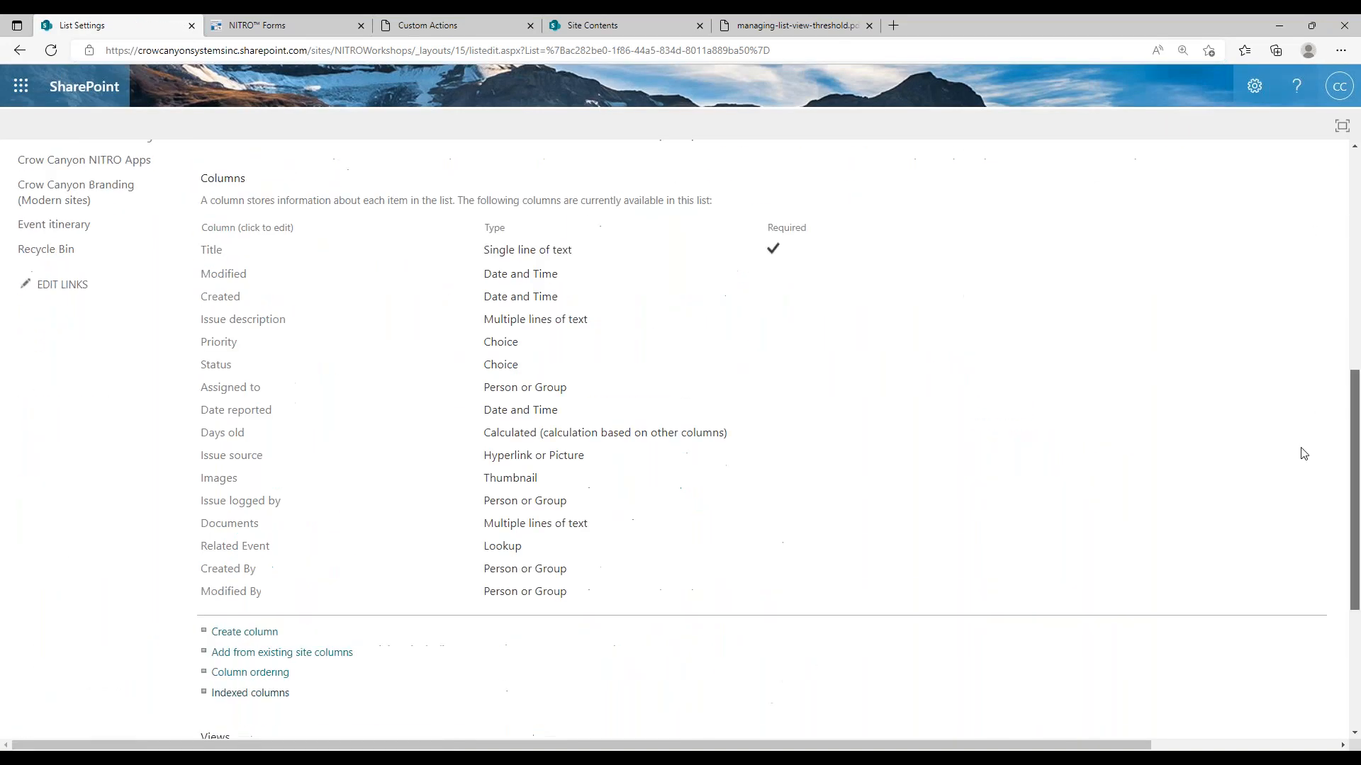
pyautogui.click(273, 627)
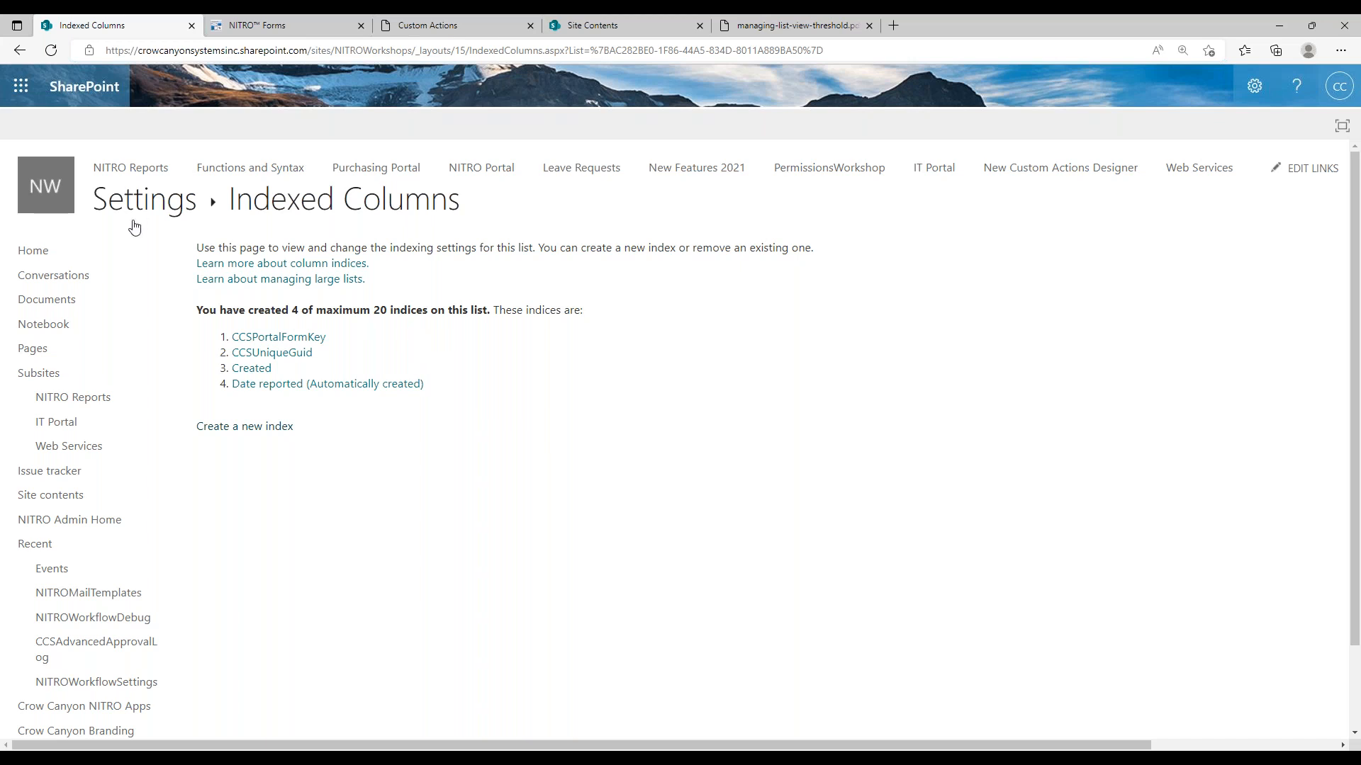
# - Return to the Issue tracker list and look over its available views
pyautogui.click(44, 473)
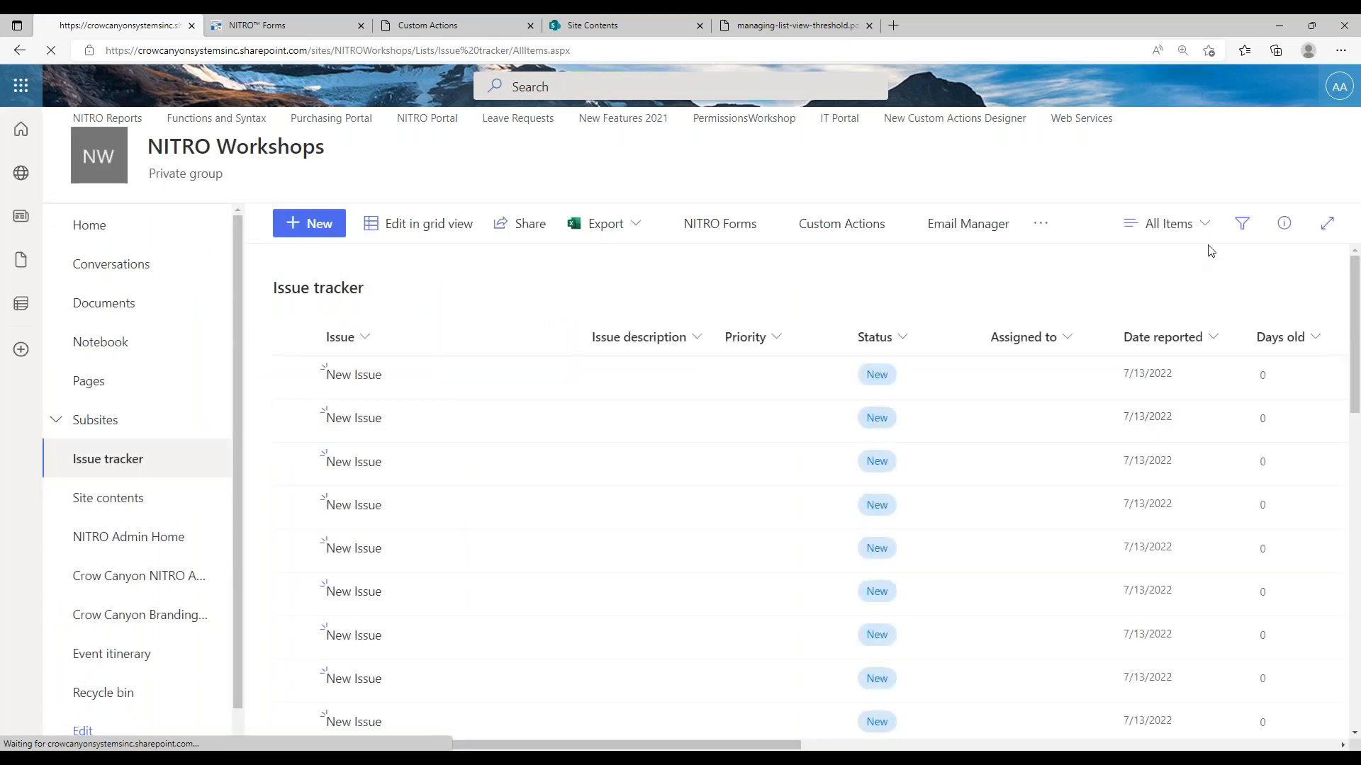
pyautogui.click(1209, 234)
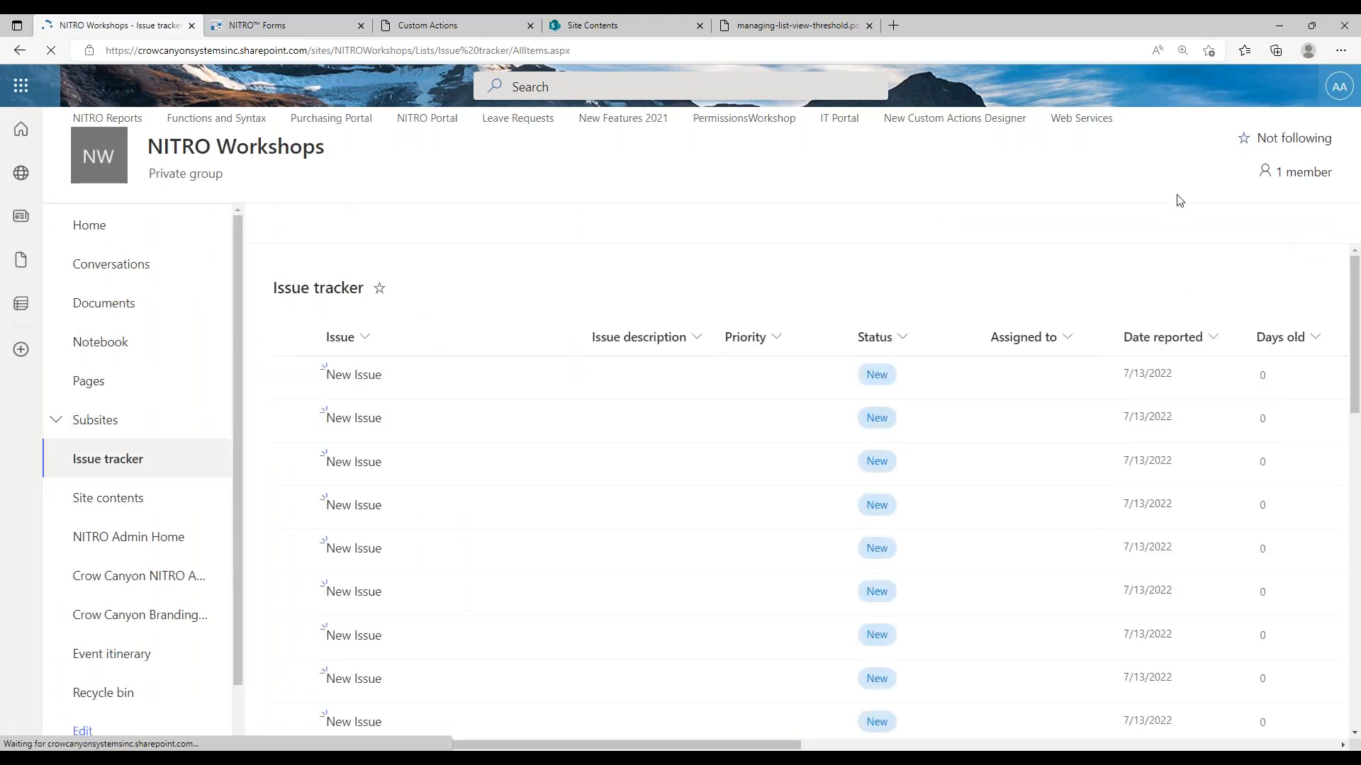
pyautogui.click(1205, 224)
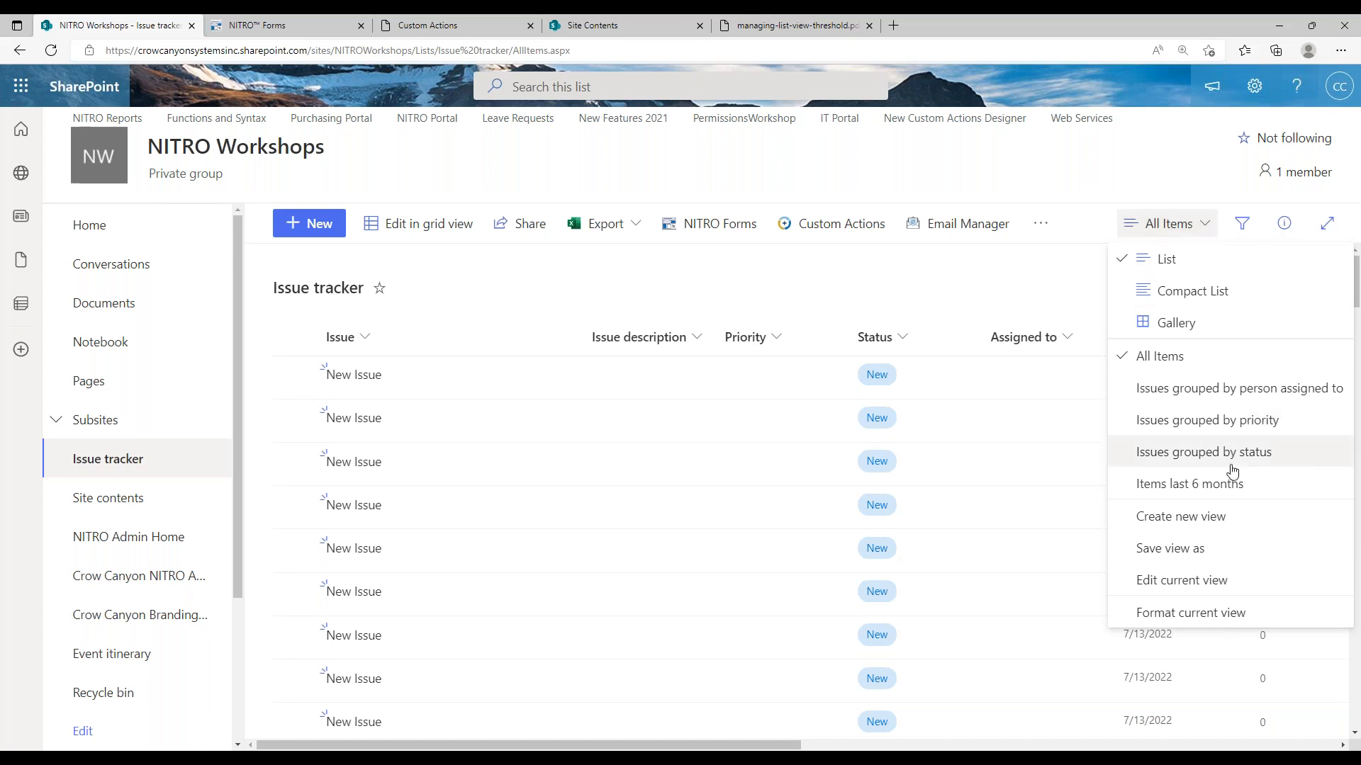
pyautogui.click(1061, 281)
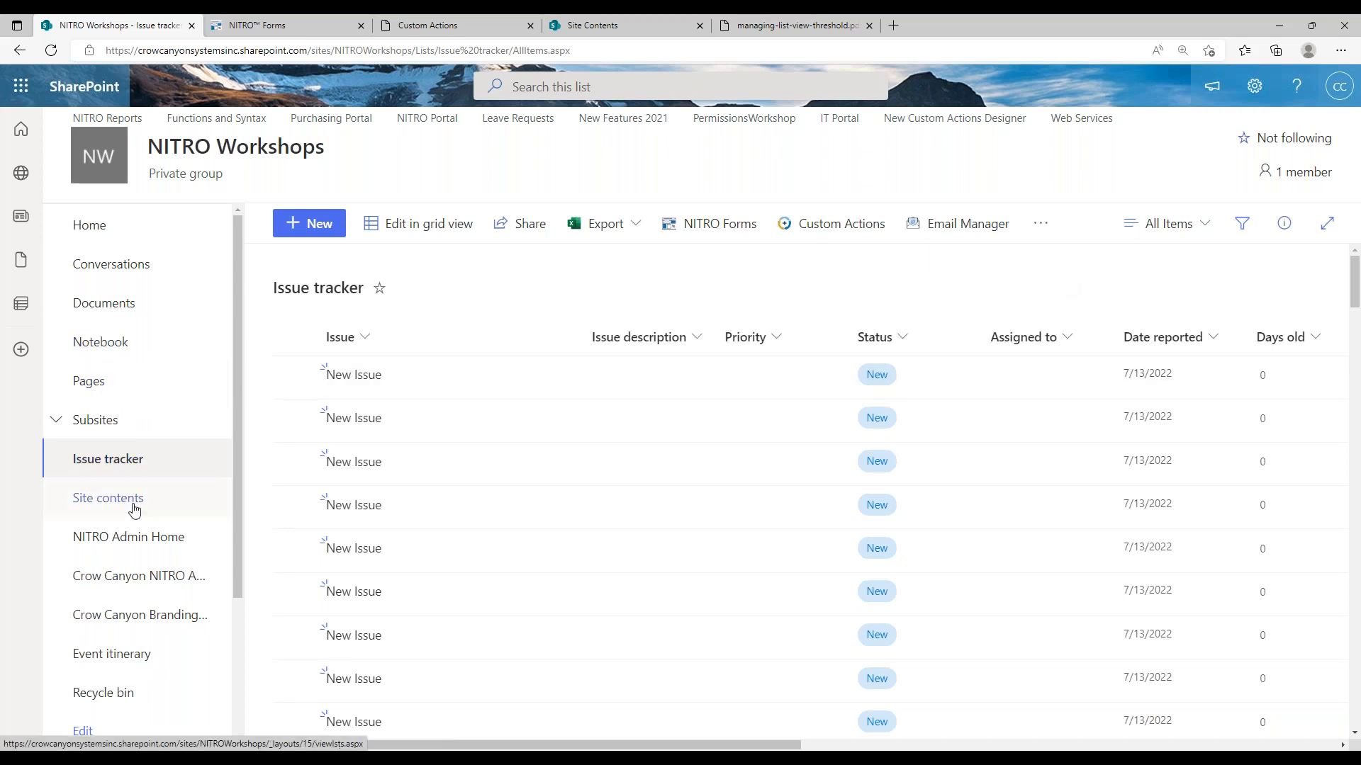
# - Open the List View app from the site's Crow Canyon NITRO apps
pyautogui.click(135, 575)
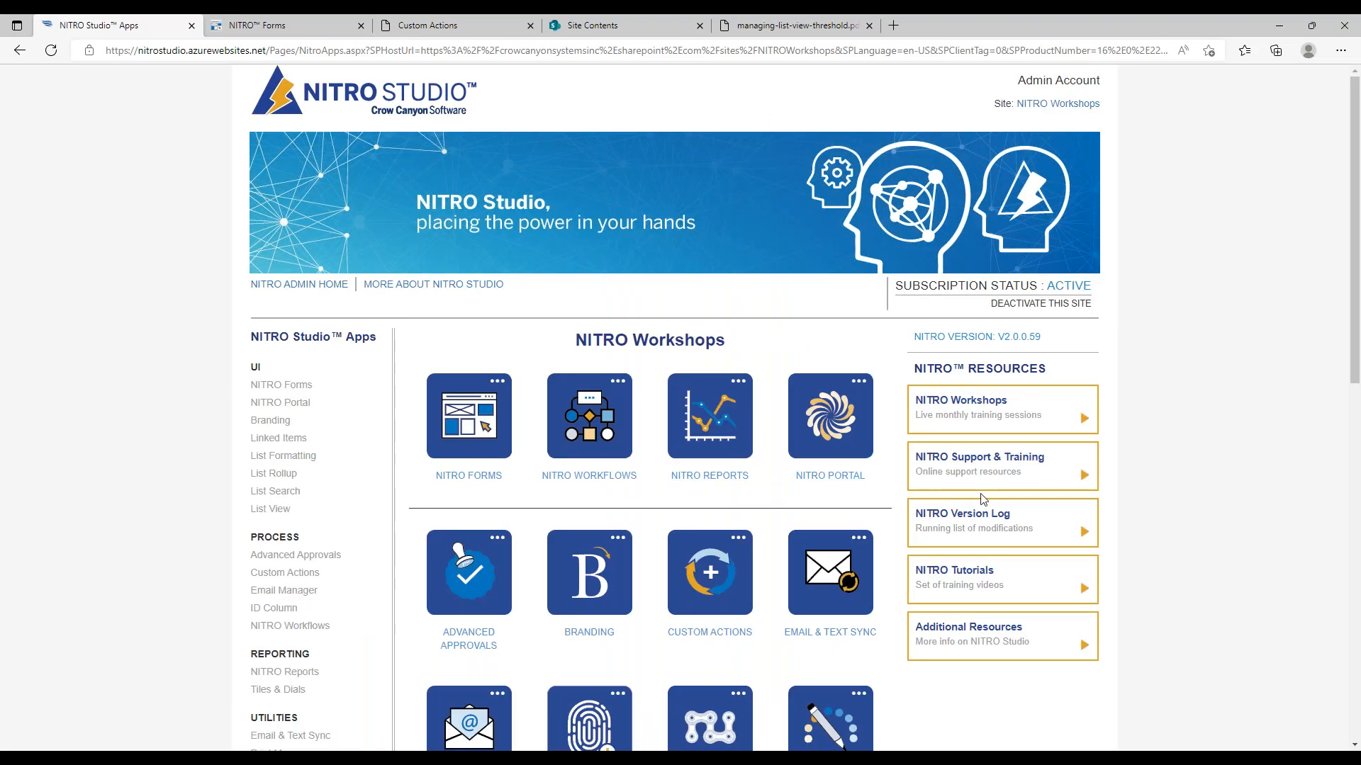
pyautogui.moveTo(1356, 193); pyautogui.dragTo(1289, 358)
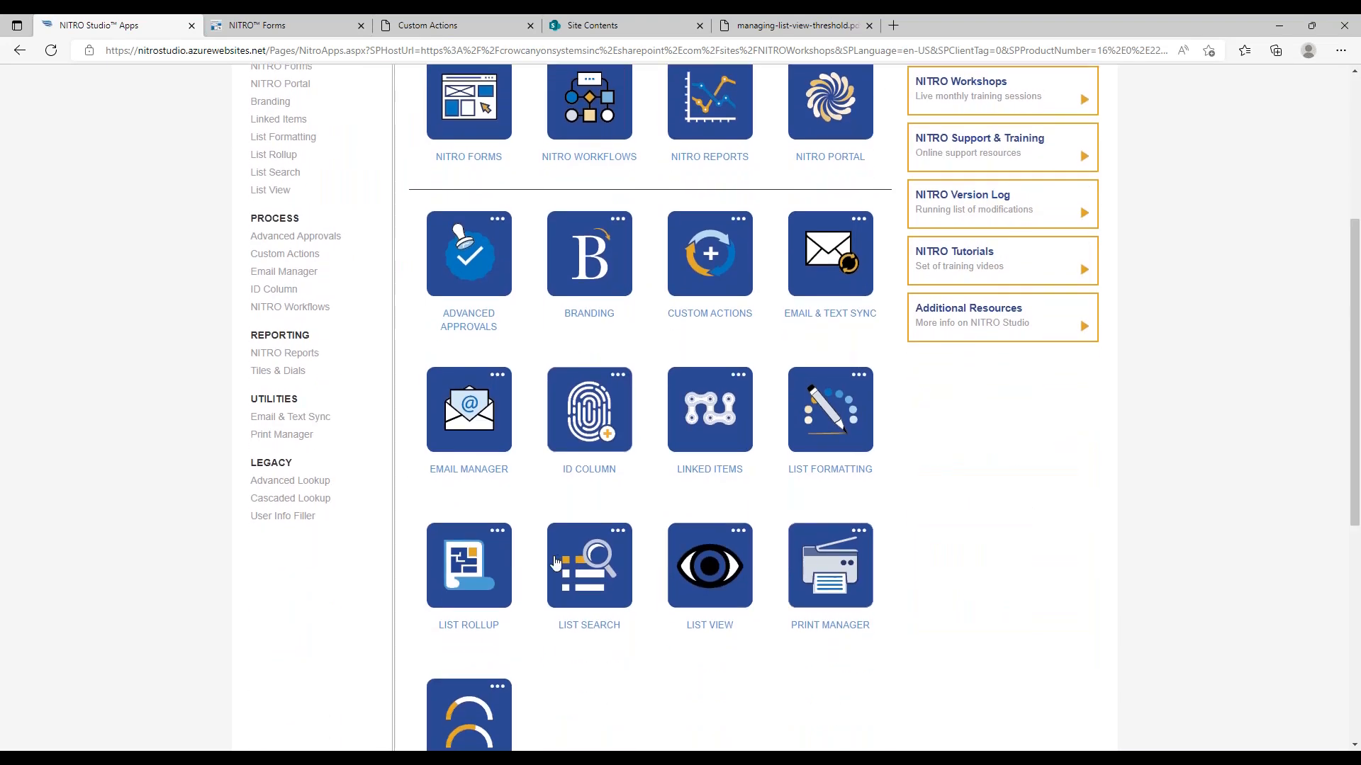
pyautogui.click(679, 575)
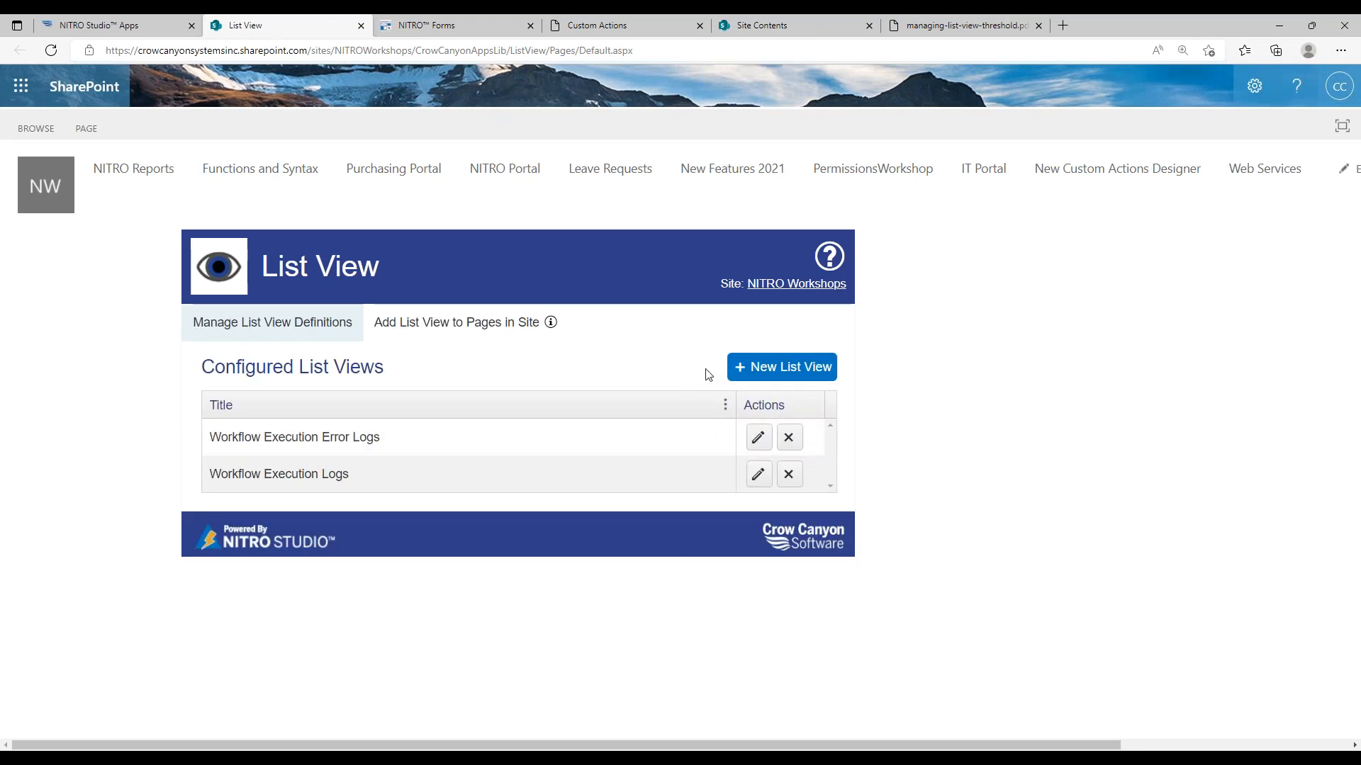
# - Start a new list view definition titled "Issue Tracker" for the Issue tracker list on the NITRO Workshops site
pyautogui.click(739, 366)
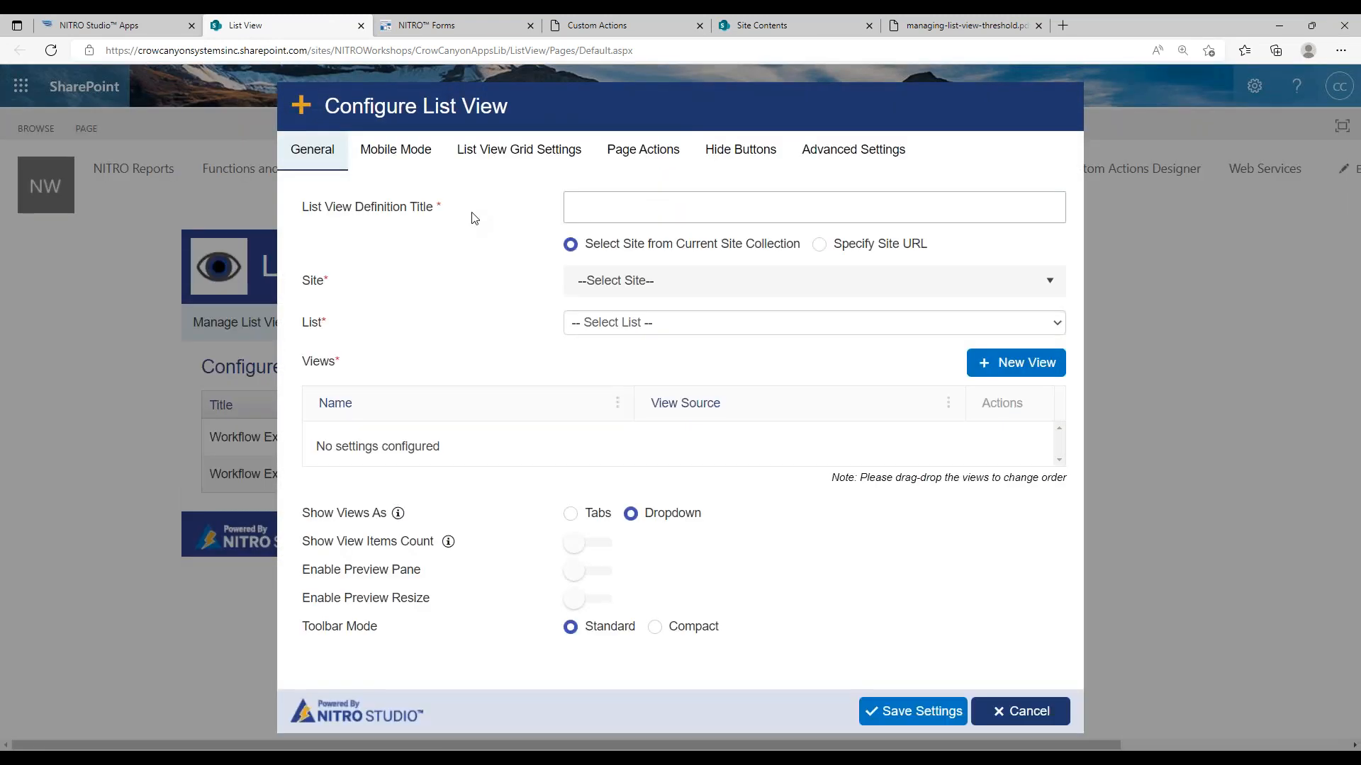
pyautogui.click(591, 195)
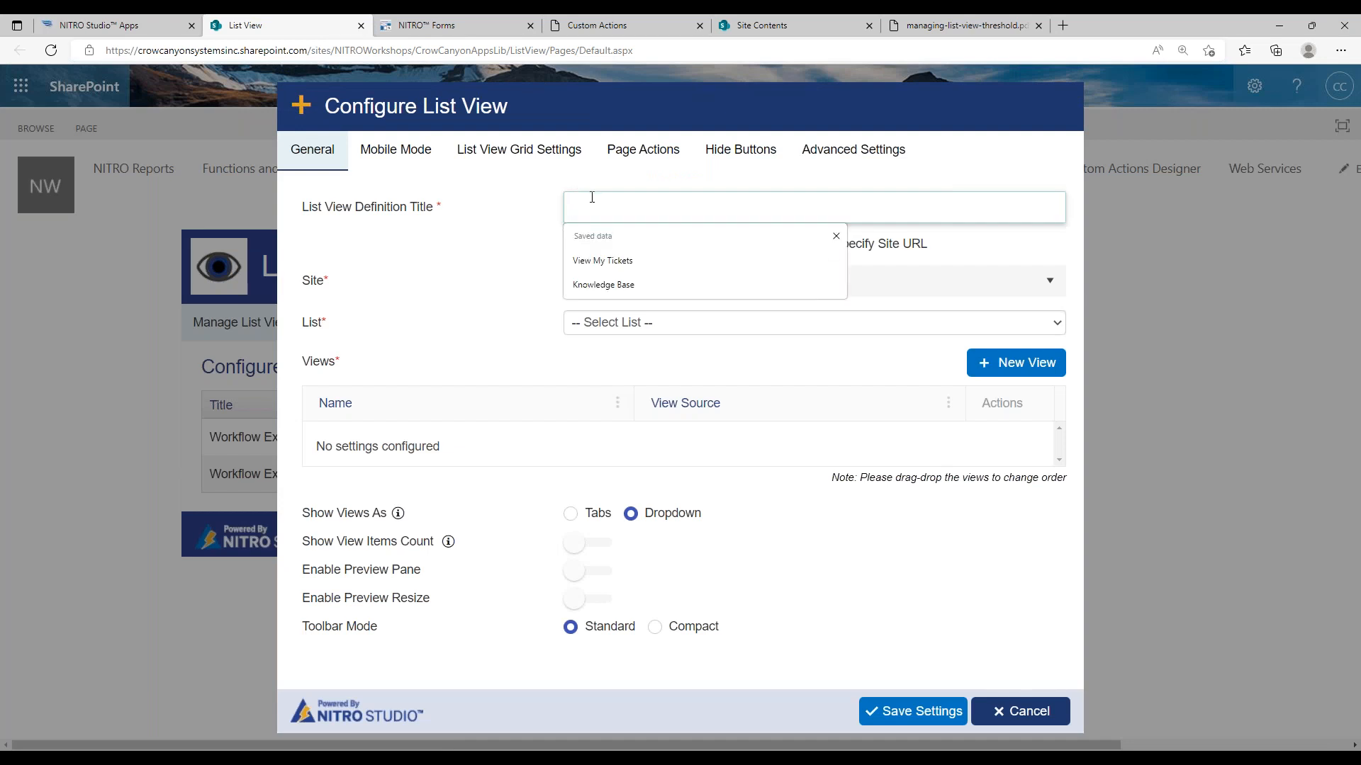
pyautogui.write('Issue Tracker')
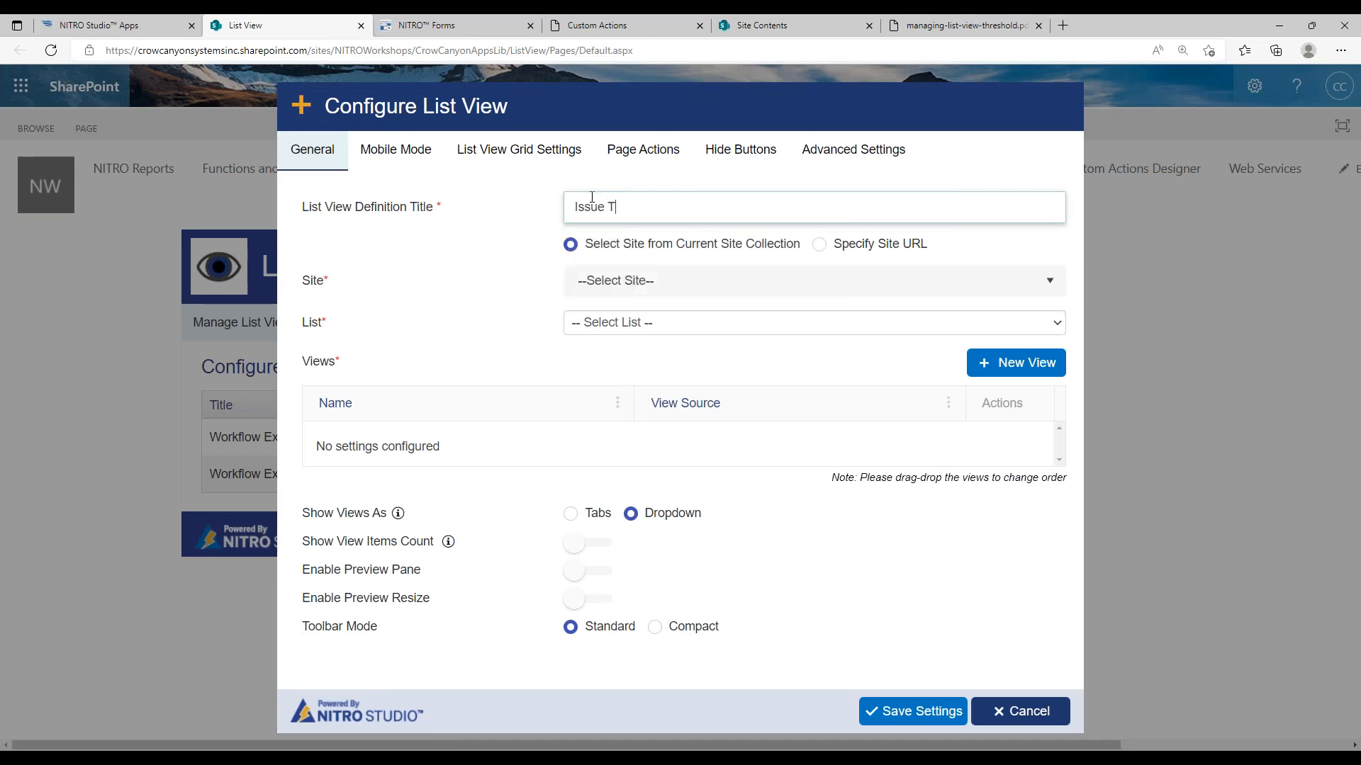
pyautogui.click(681, 284)
pyautogui.click(701, 373)
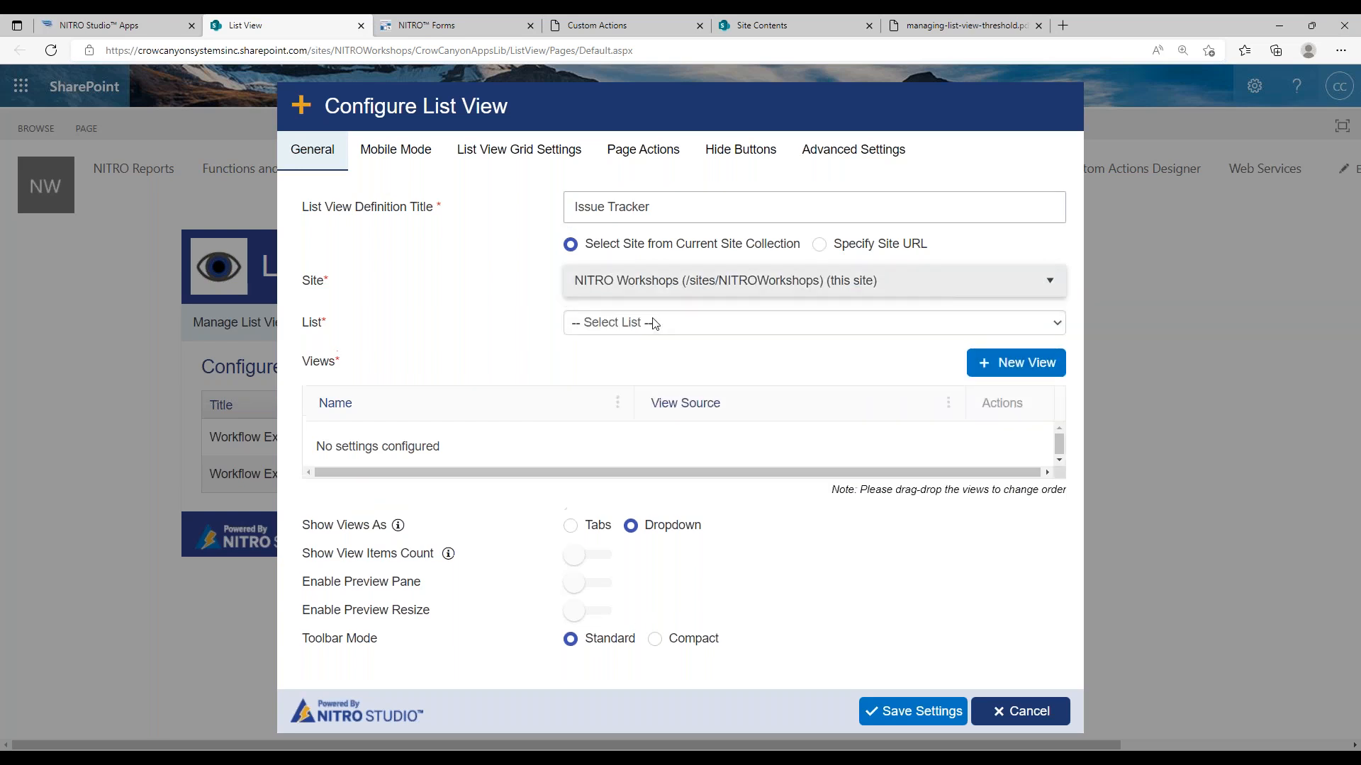
pyautogui.click(648, 322)
pyautogui.click(673, 494)
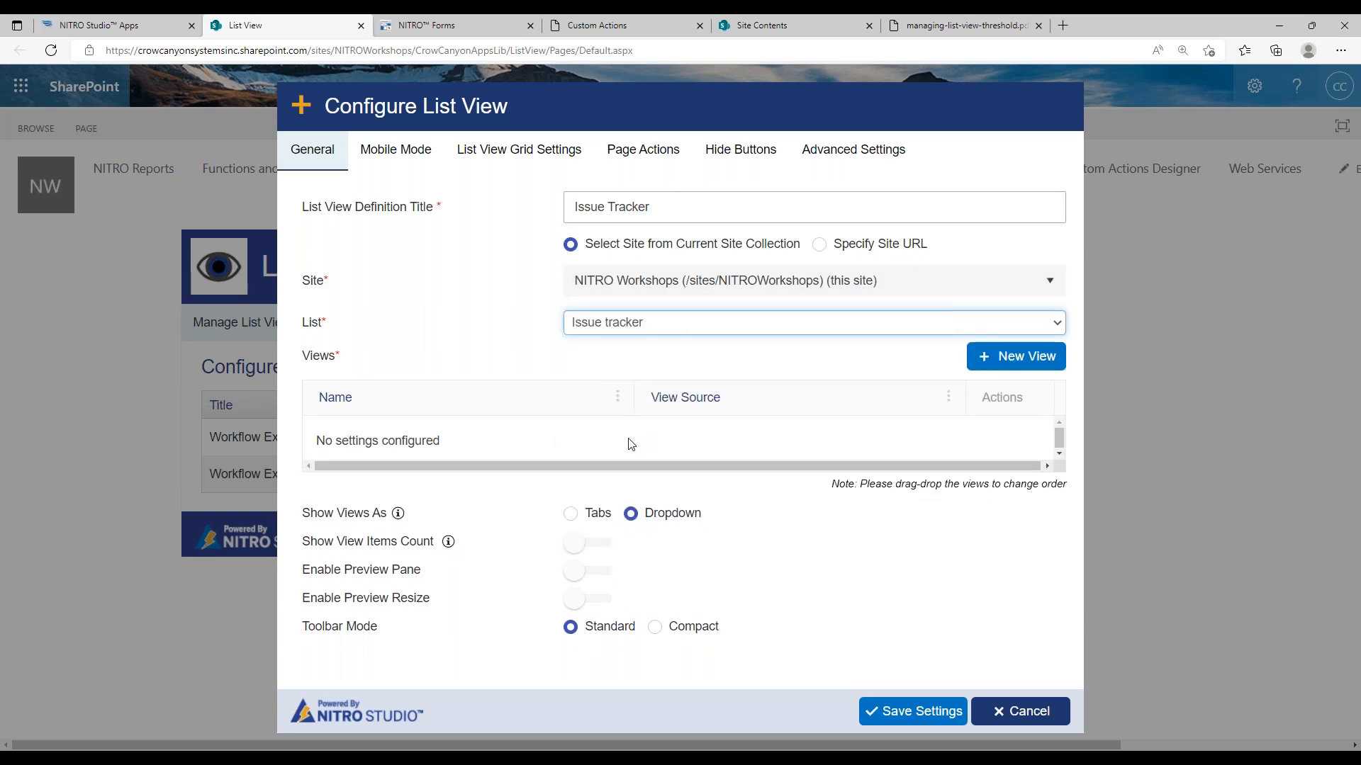
# - Add the existing SharePoint view "Items last 6 months" to the list view definition
pyautogui.click(1015, 356)
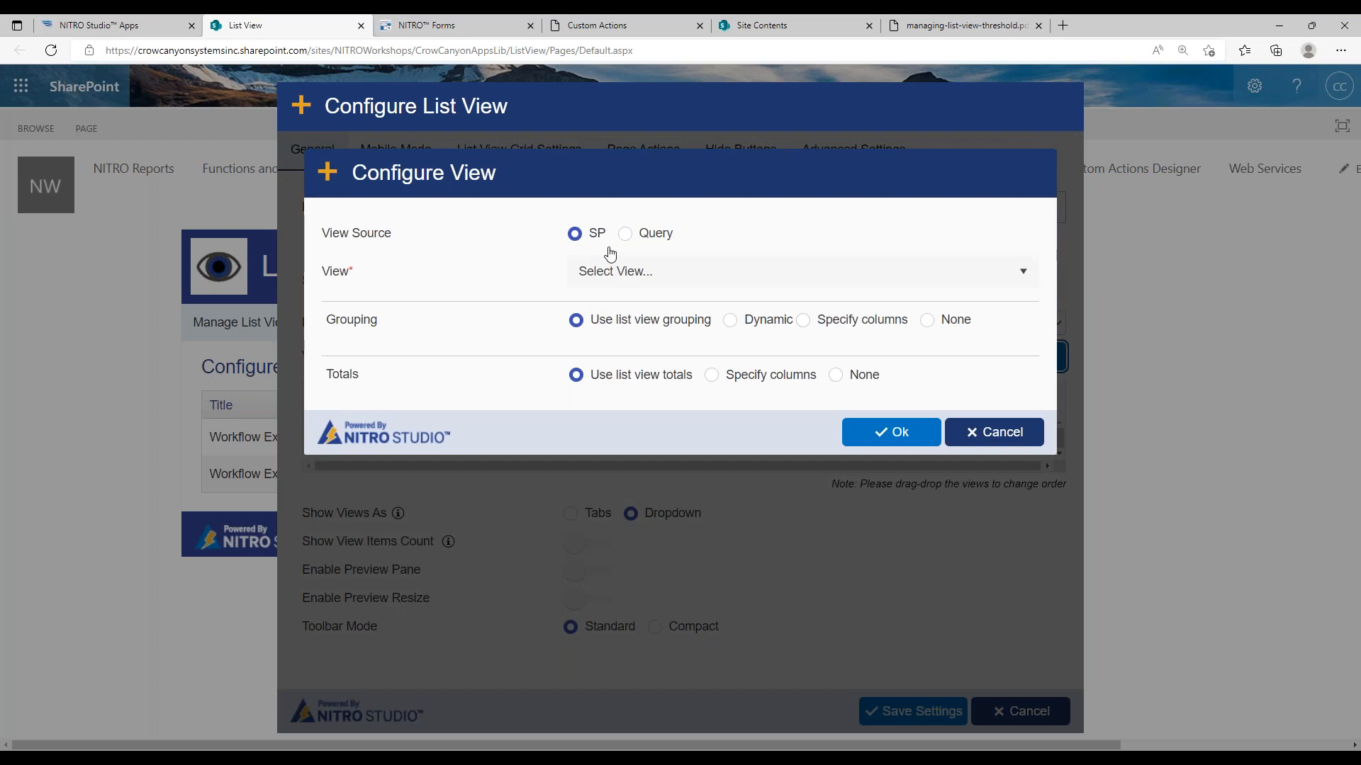
pyautogui.click(622, 271)
pyautogui.click(642, 486)
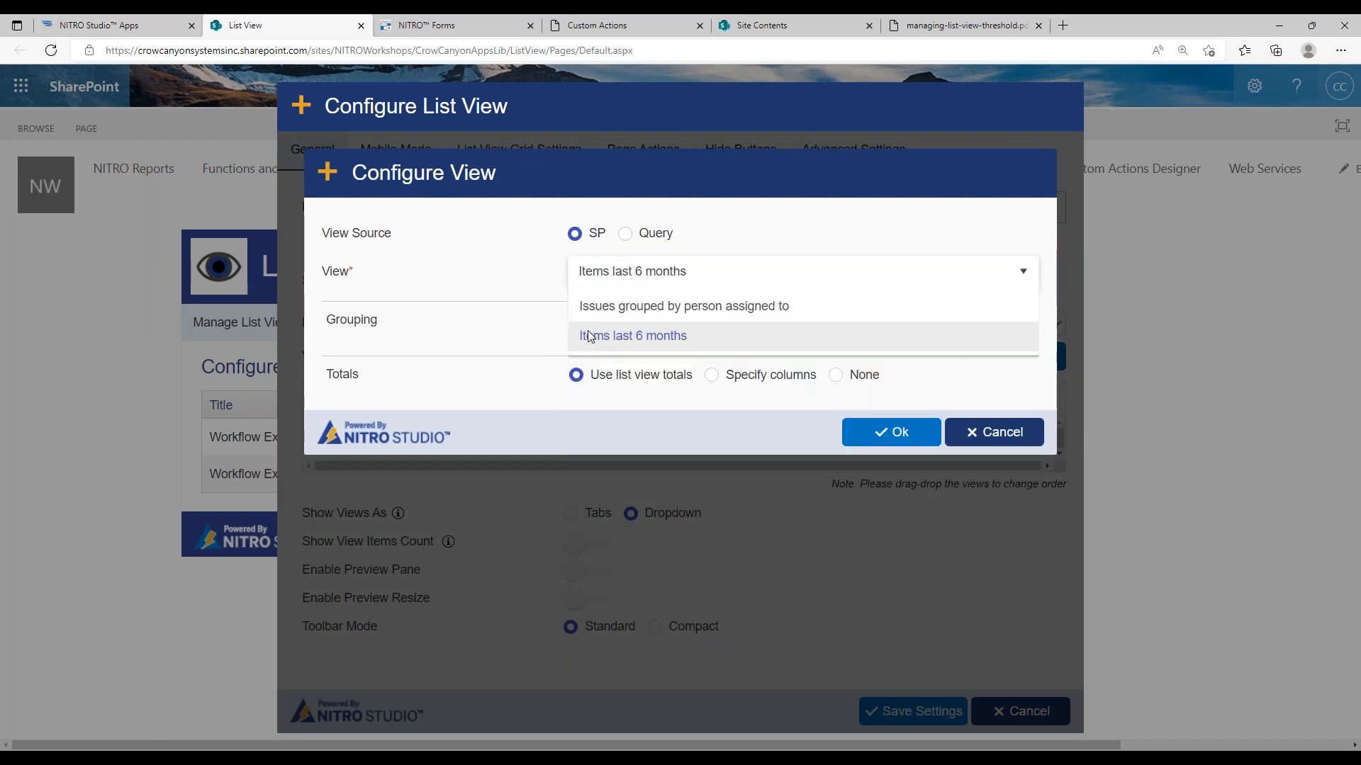
pyautogui.click(891, 432)
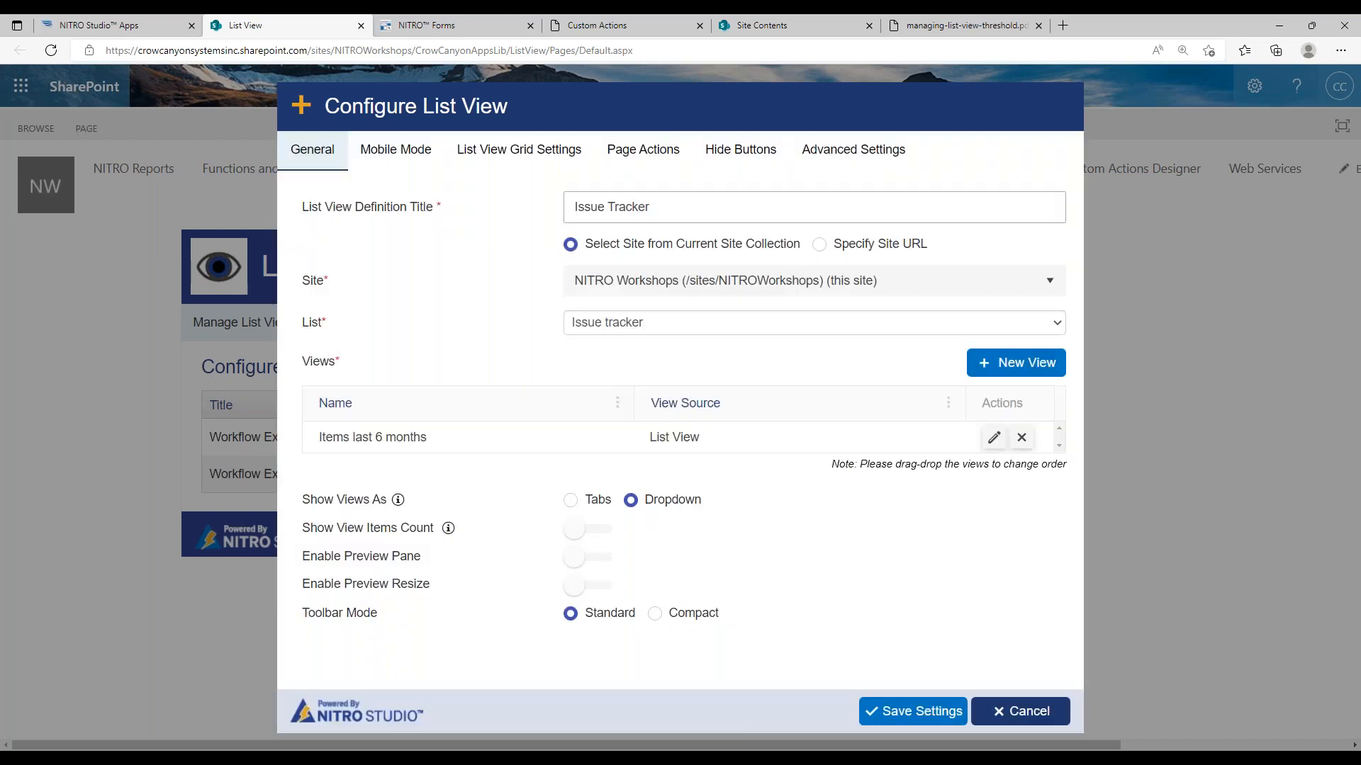
# - Start a second view with Query as its source and name it "Items prior to 6 months"
pyautogui.click(990, 364)
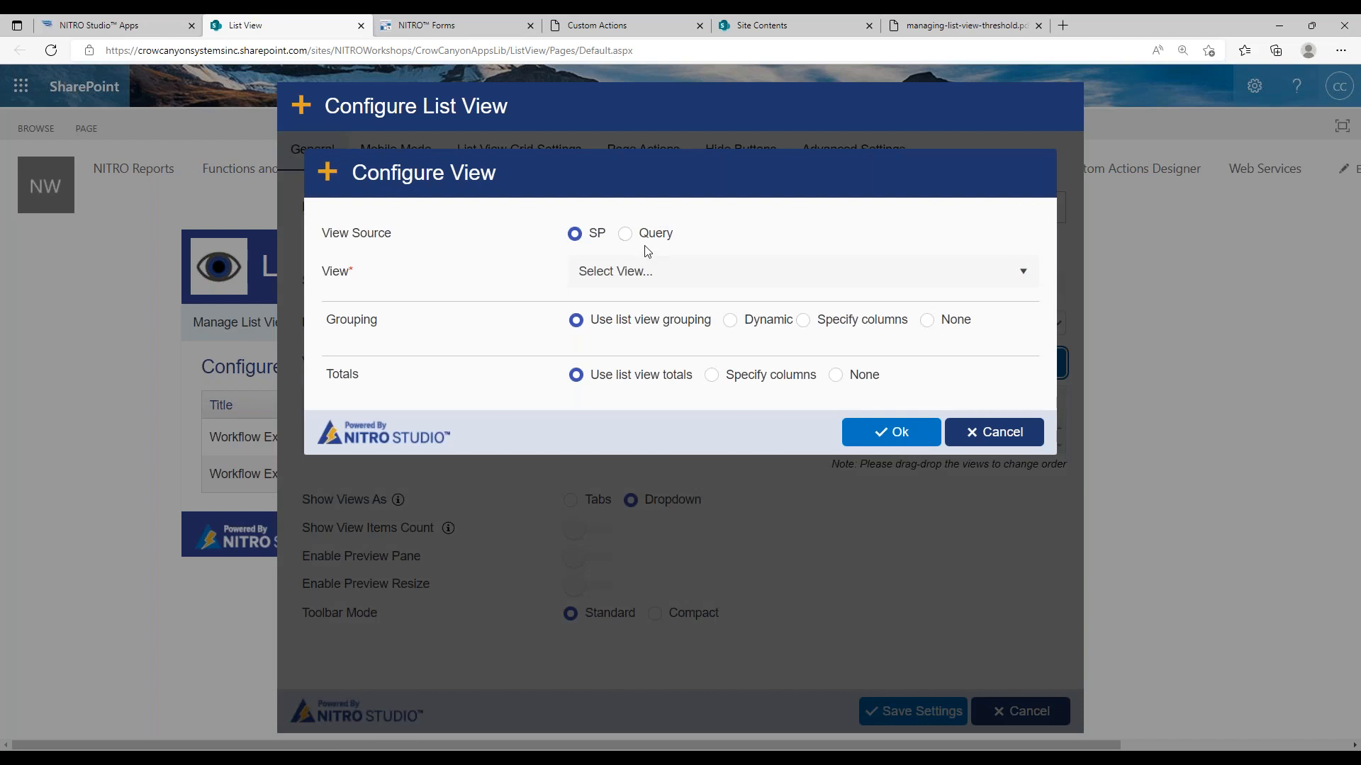
pyautogui.click(653, 236)
pyautogui.click(657, 265)
pyautogui.click(496, 256)
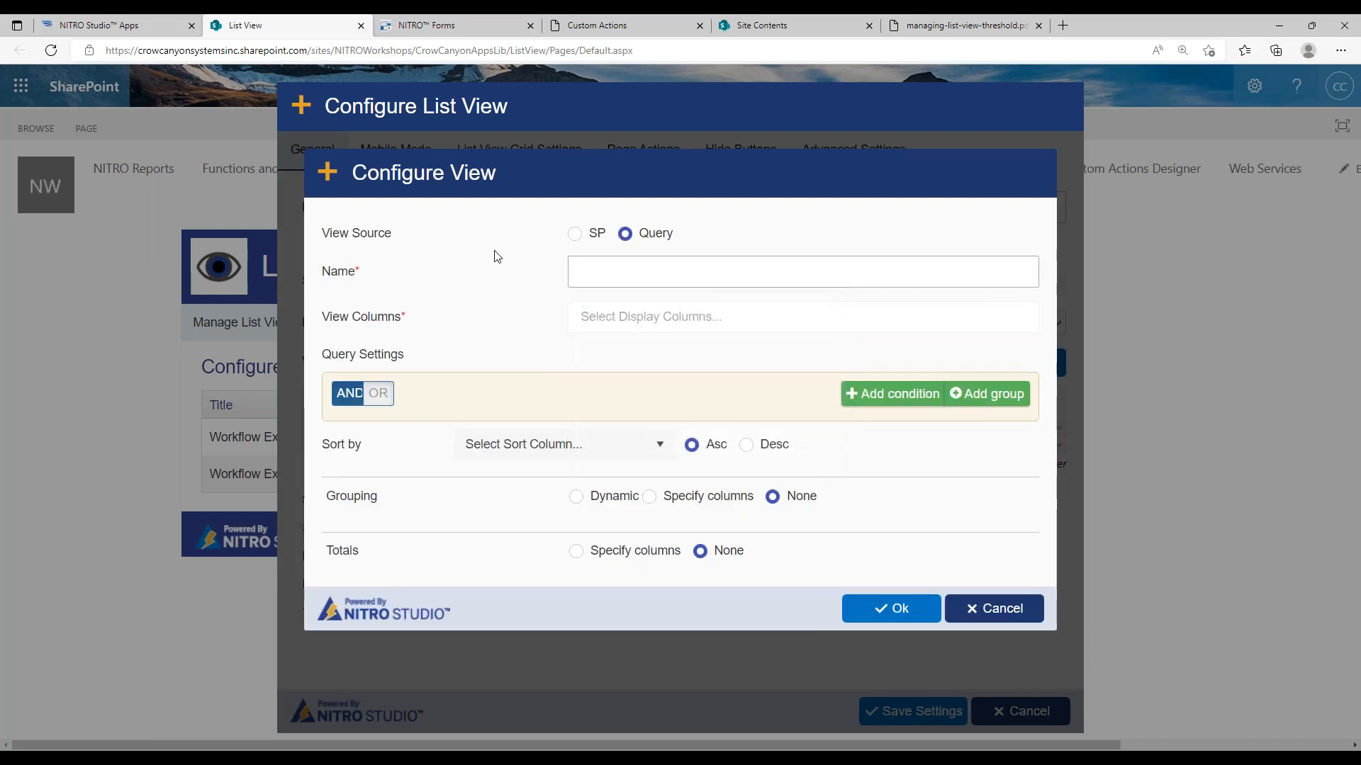
pyautogui.click(629, 268)
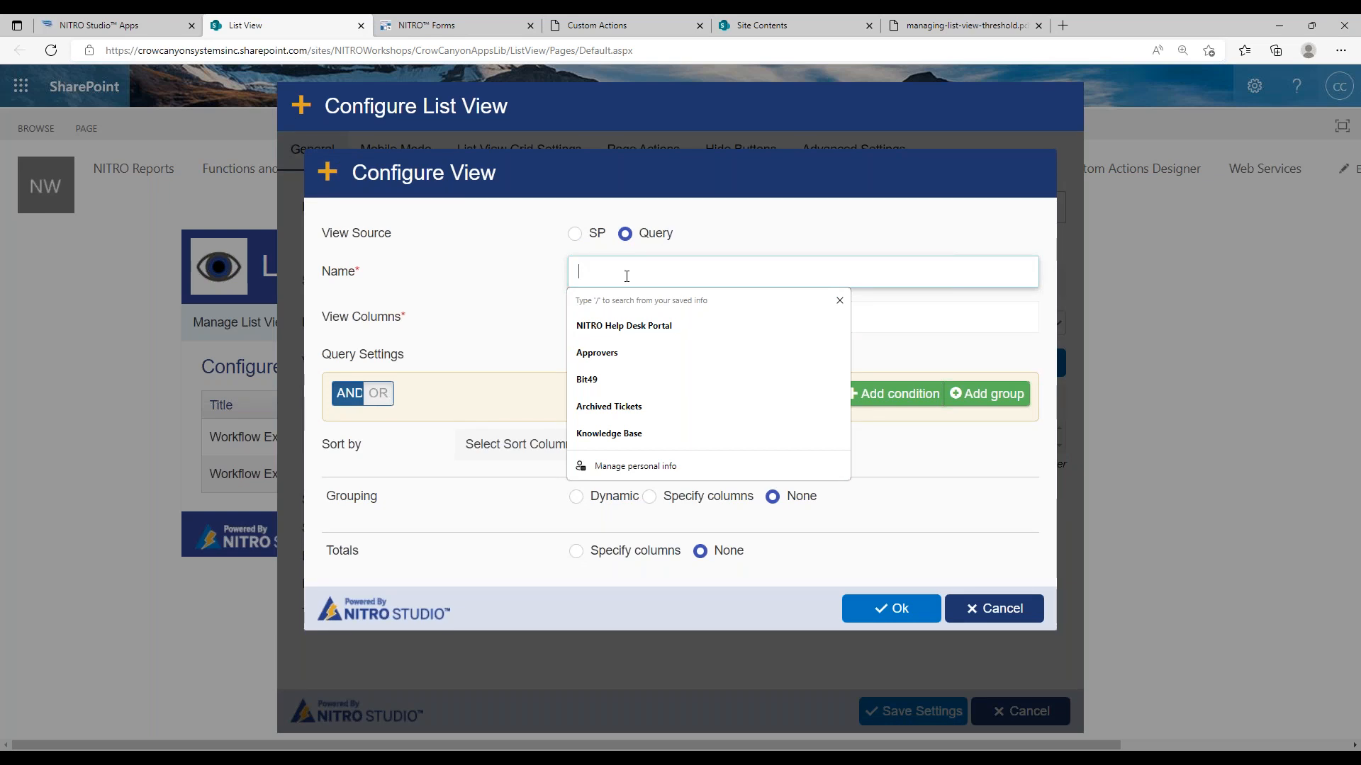
pyautogui.write('Items prior to')
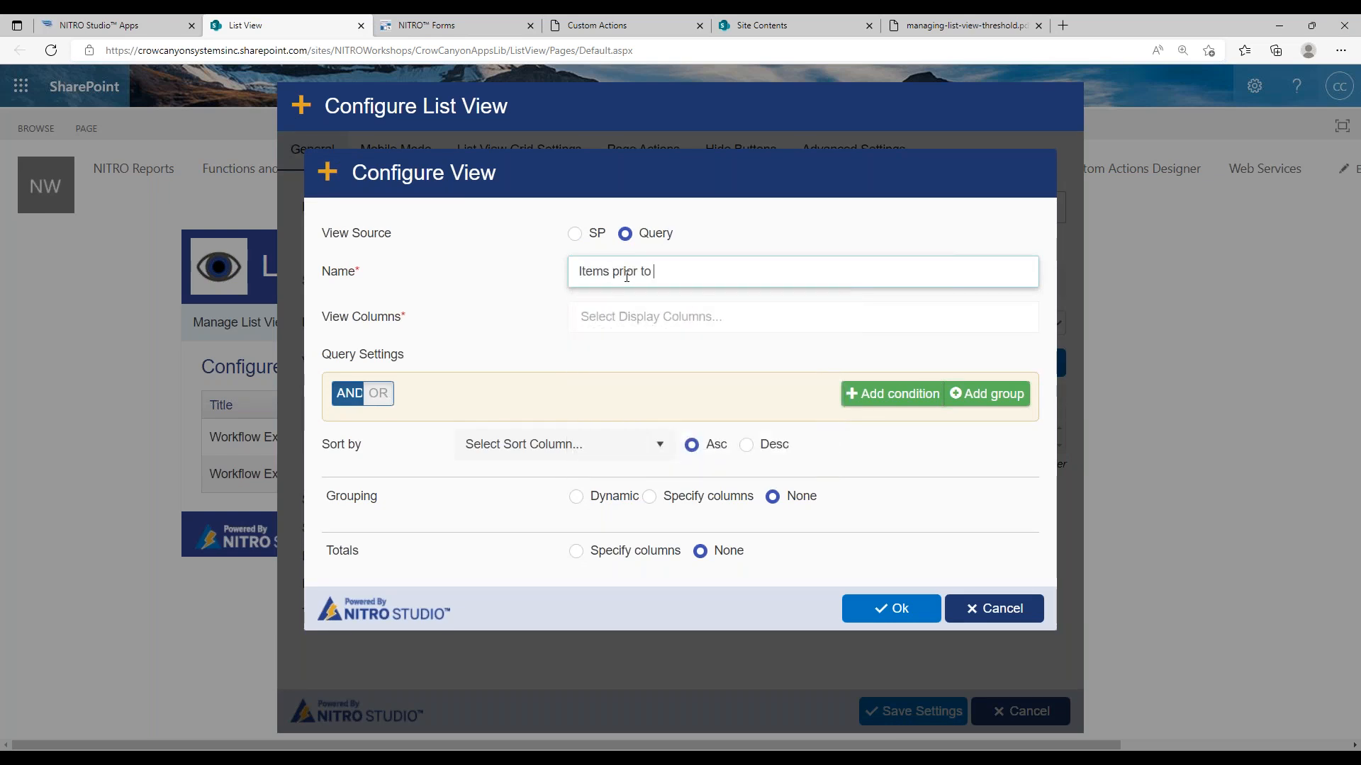
pyautogui.write(' 6 months')
# - Choose ID, Title (linked to item with edit menu), Priority, Status and Assigned to as the query view's display columns
pyautogui.click(638, 312)
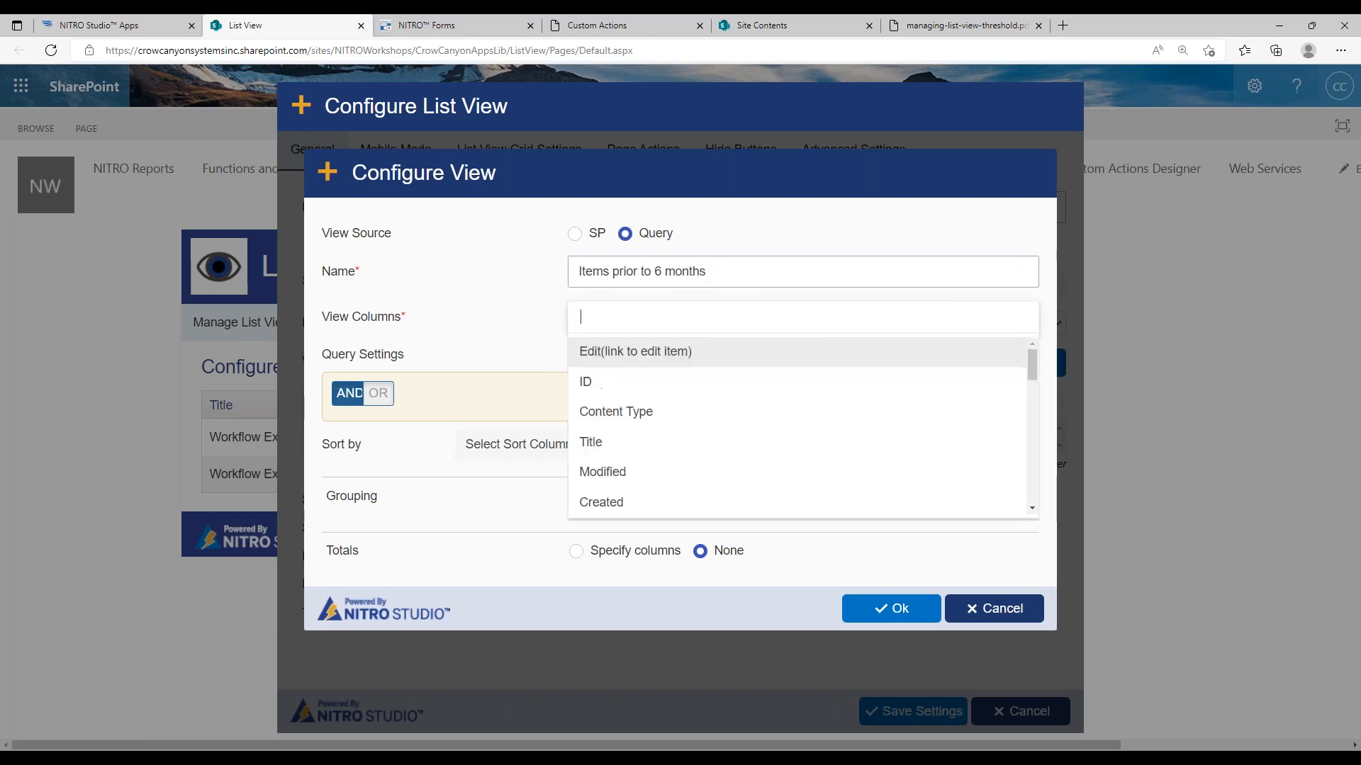
pyautogui.click(627, 381)
pyautogui.click(639, 445)
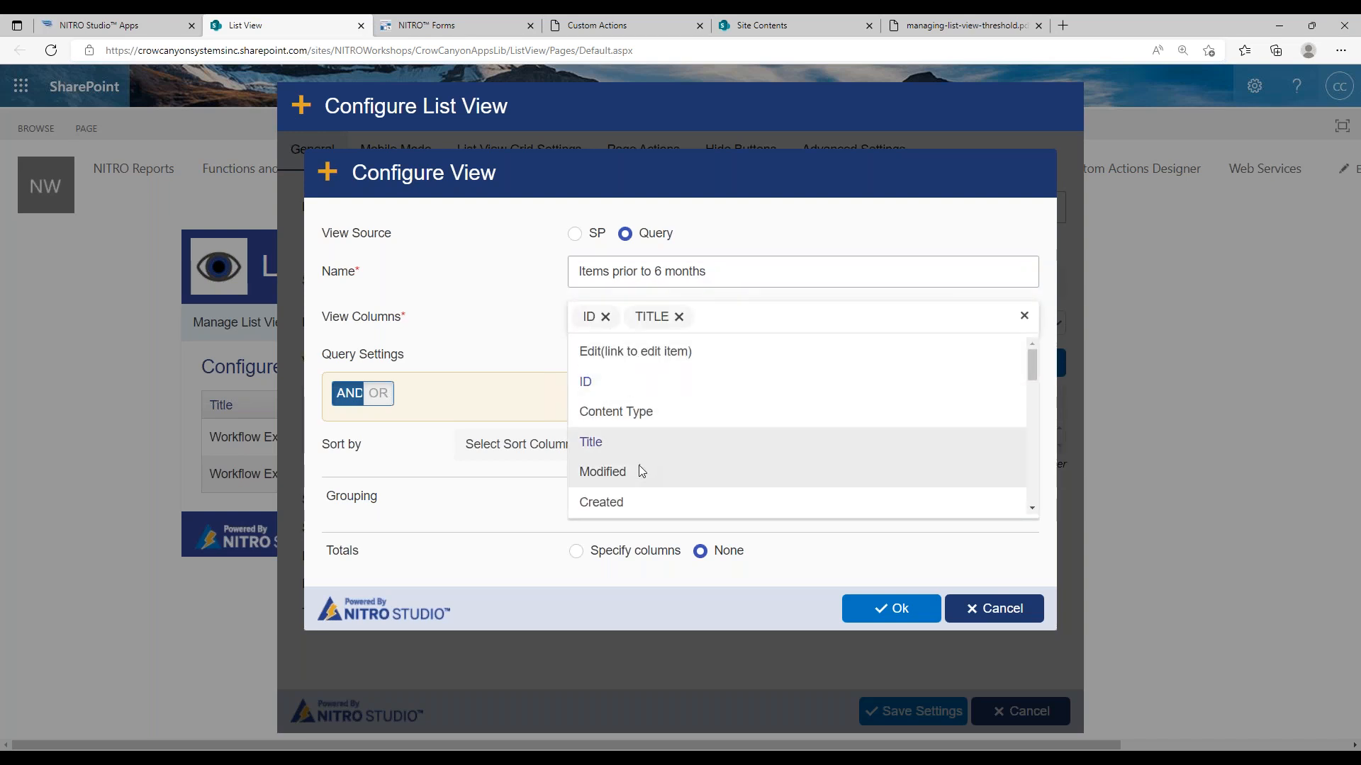
pyautogui.moveTo(1030, 373); pyautogui.dragTo(1036, 421)
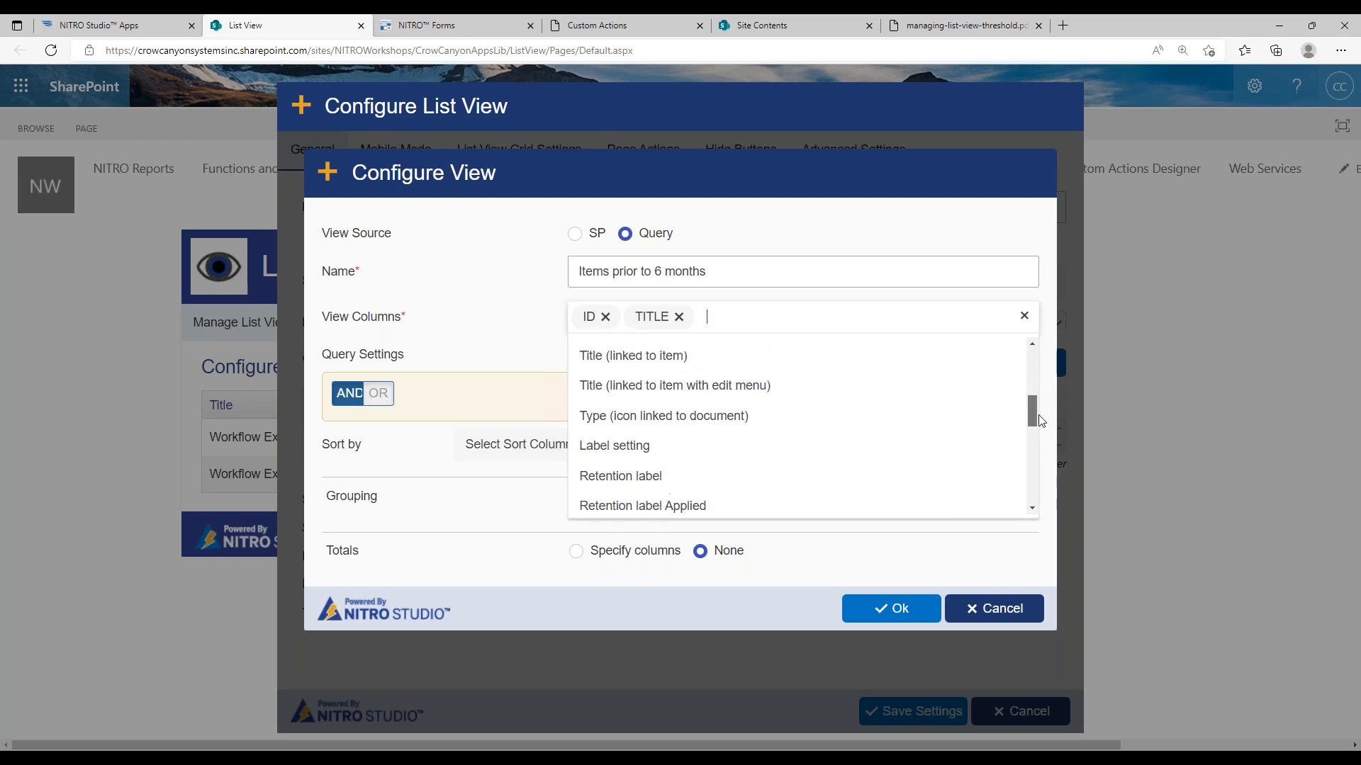
pyautogui.click(702, 383)
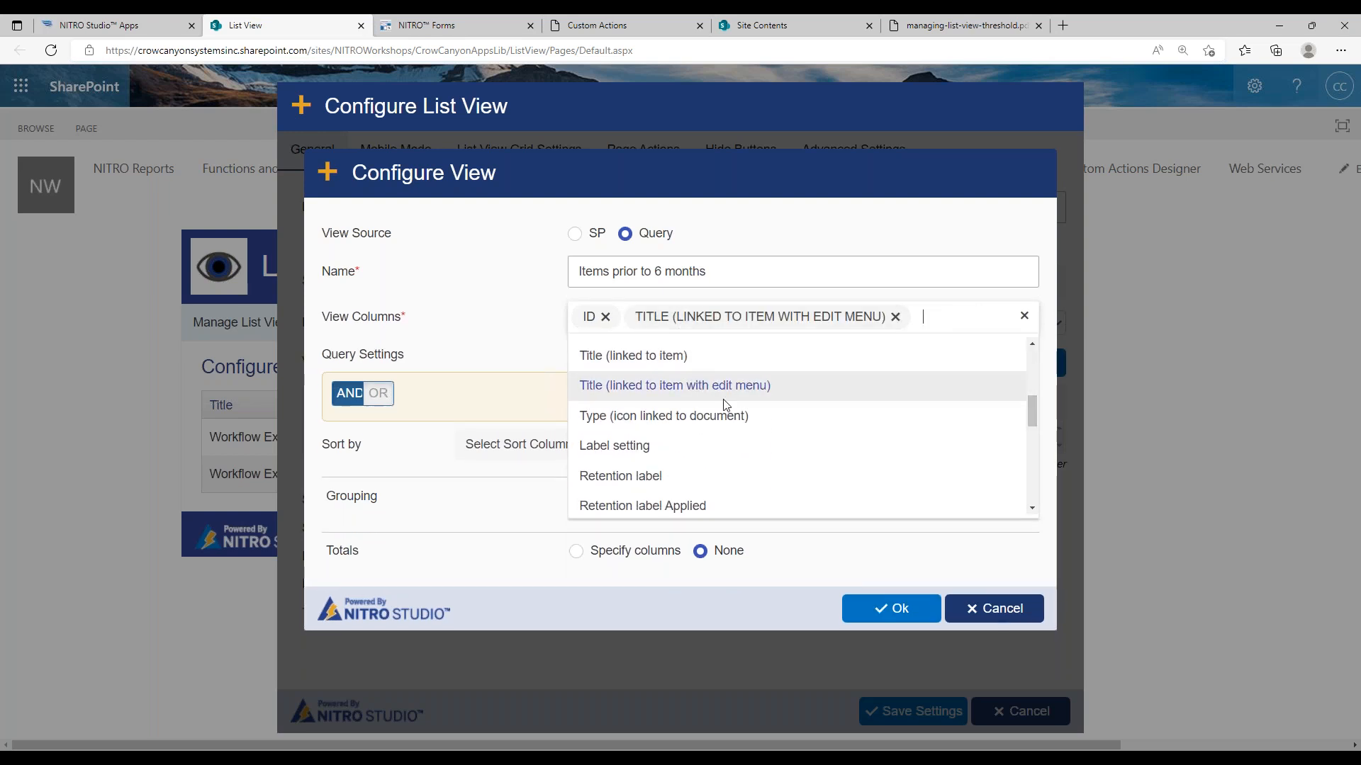
pyautogui.scroll(-5, 794, 408)
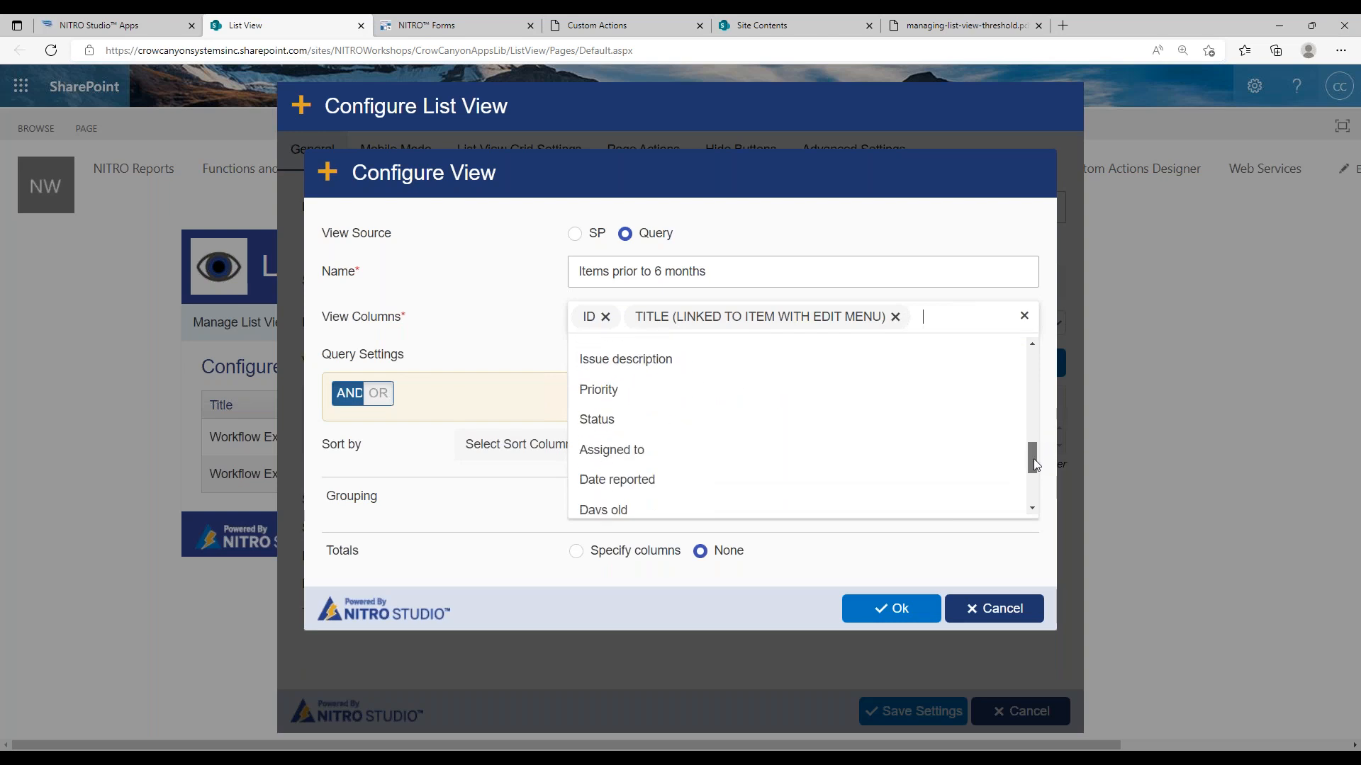
pyautogui.click(793, 409)
pyautogui.click(674, 452)
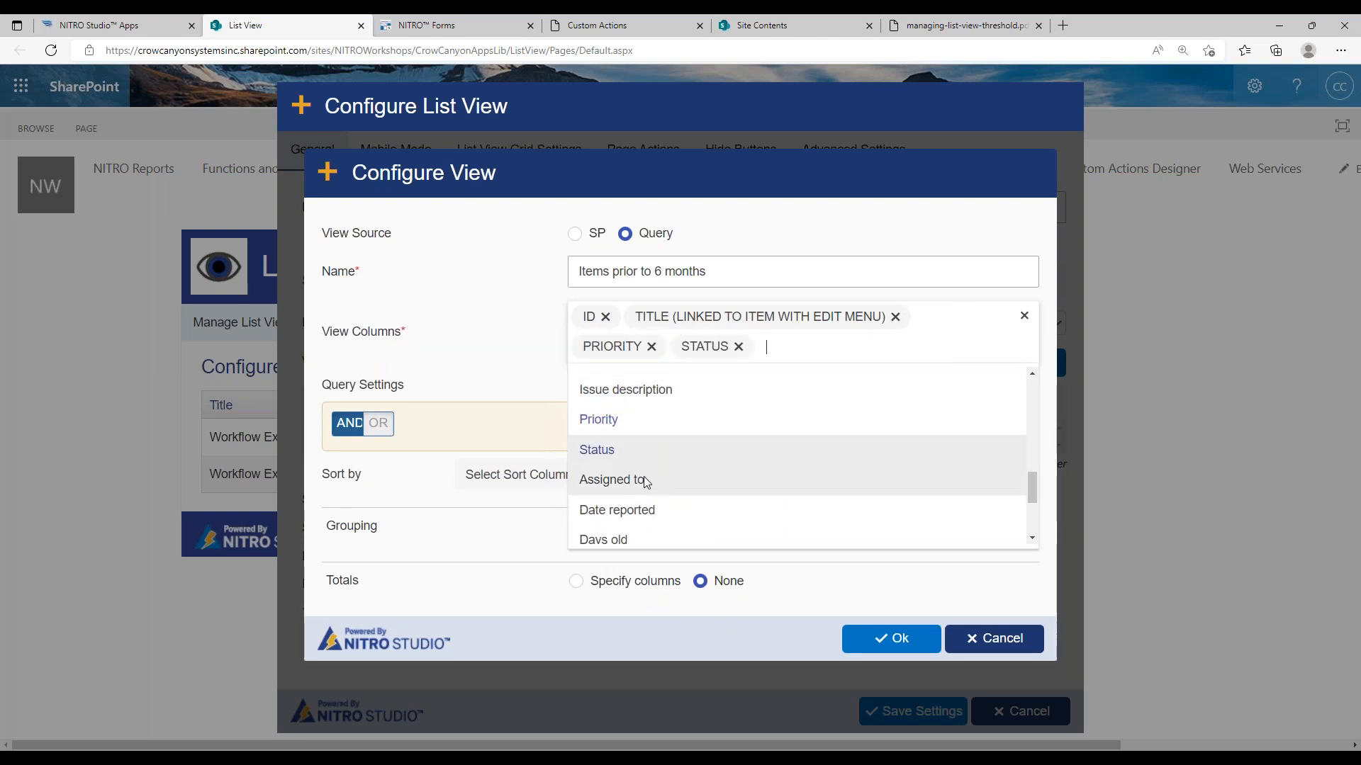
pyautogui.click(744, 481)
pyautogui.moveTo(1033, 496); pyautogui.dragTo(1034, 526)
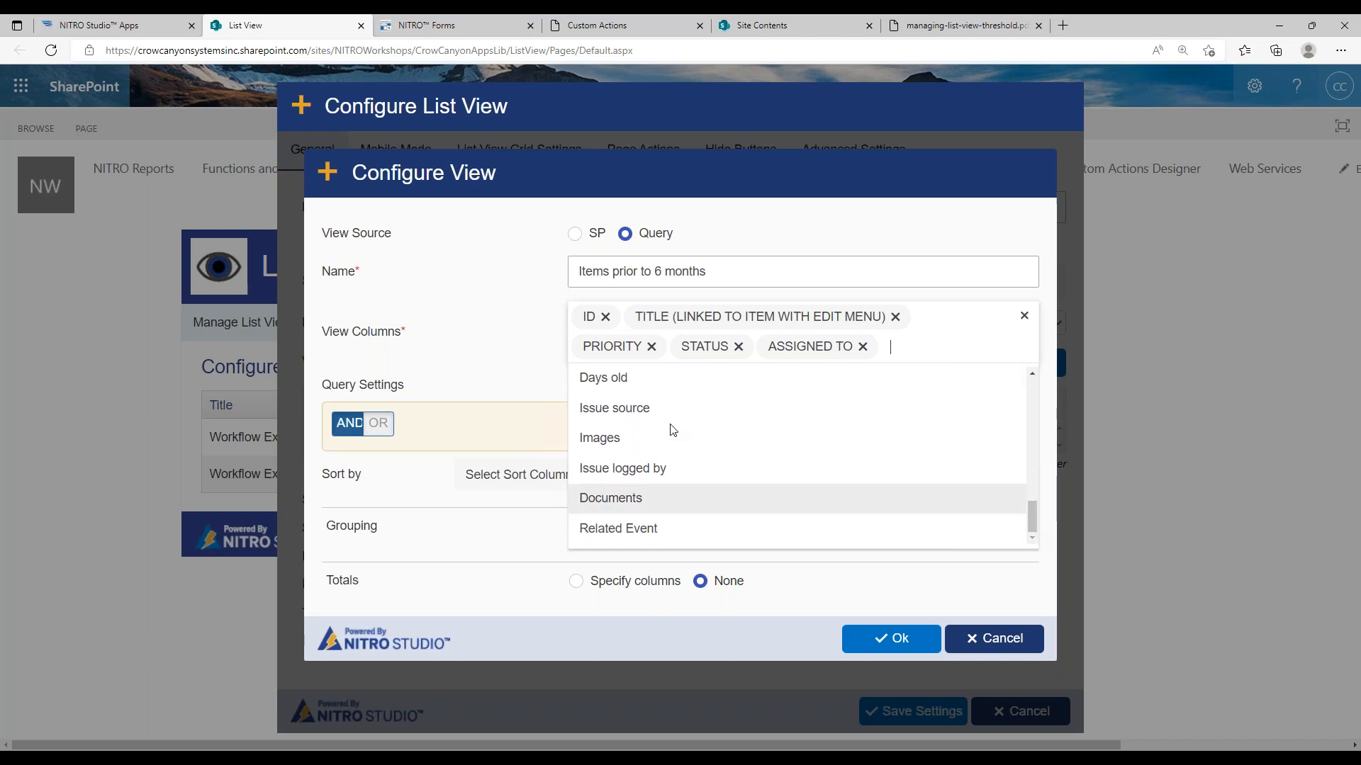
pyautogui.click(508, 360)
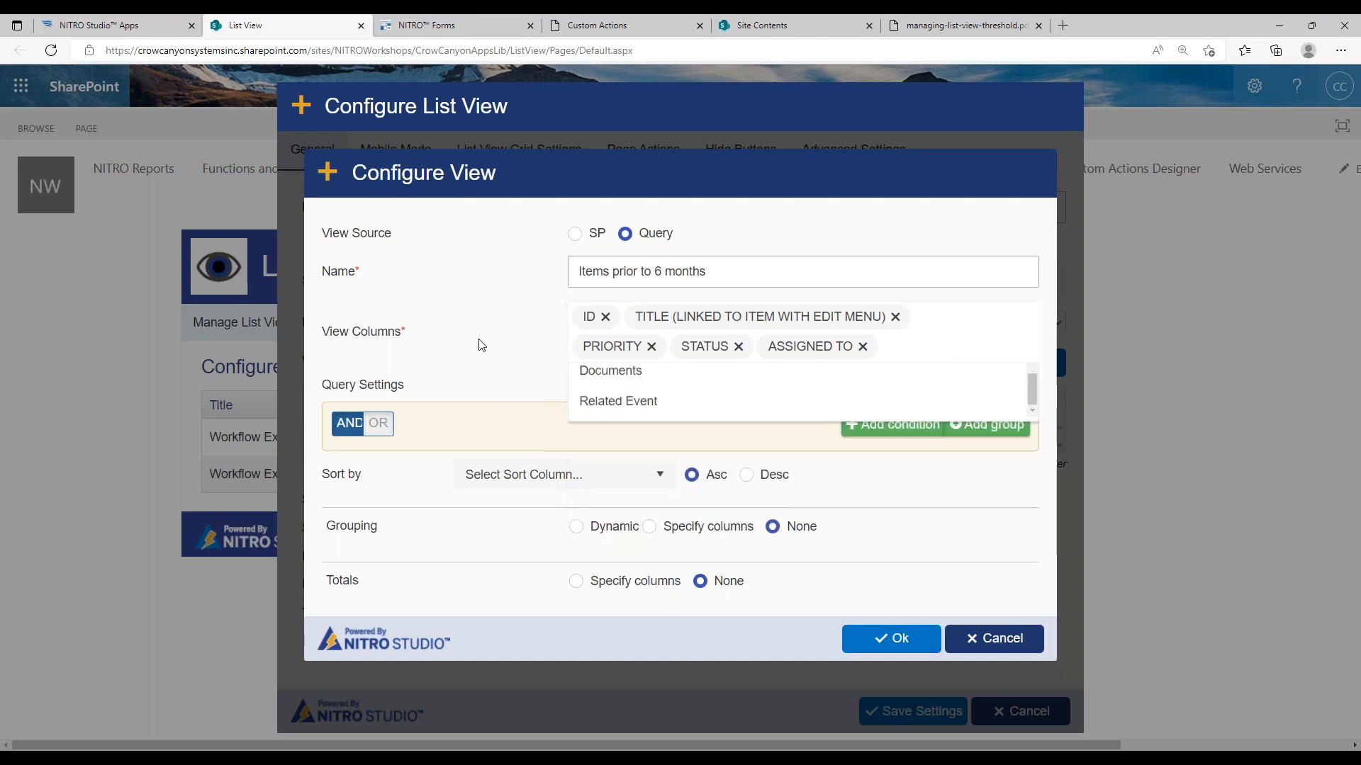
# - Add a query condition to the view on Date reported with the operator less or equal
pyautogui.click(843, 431)
pyautogui.click(478, 468)
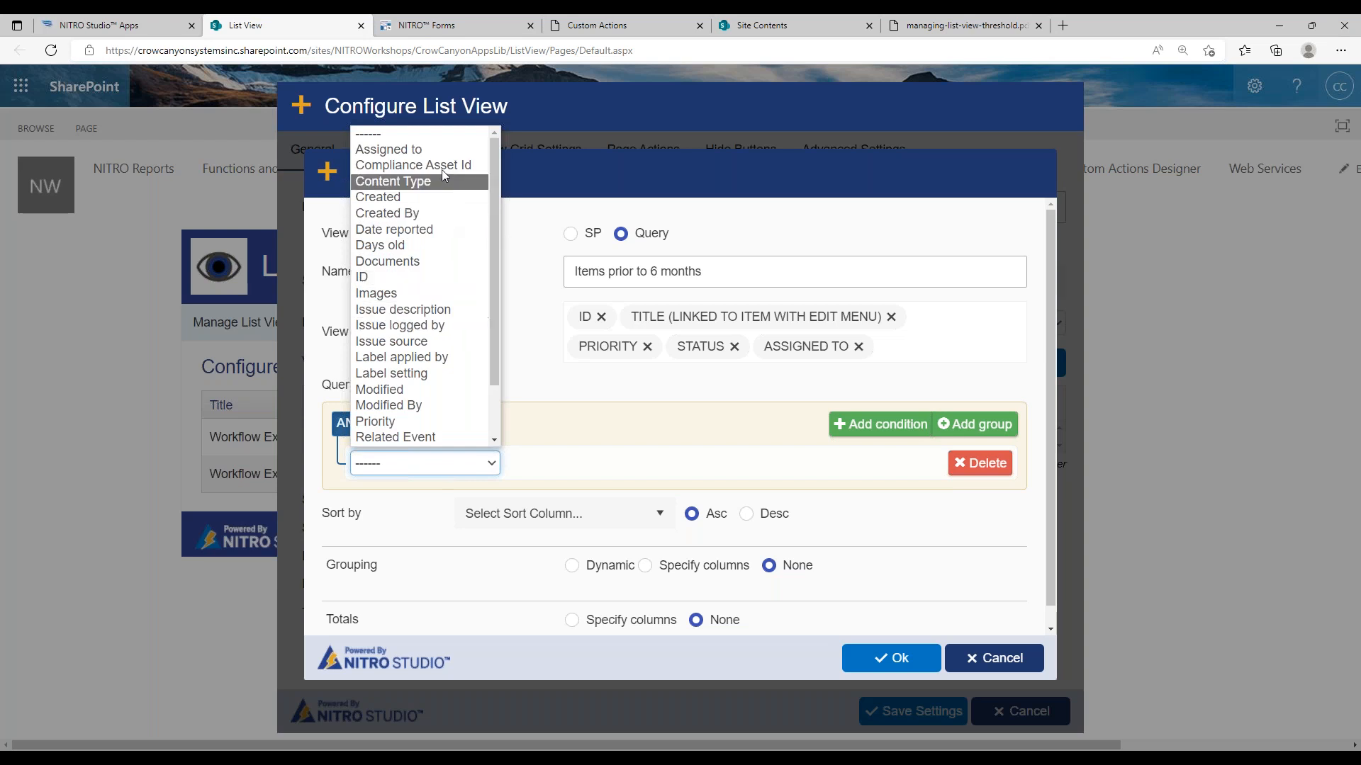
pyautogui.click(446, 227)
pyautogui.click(591, 469)
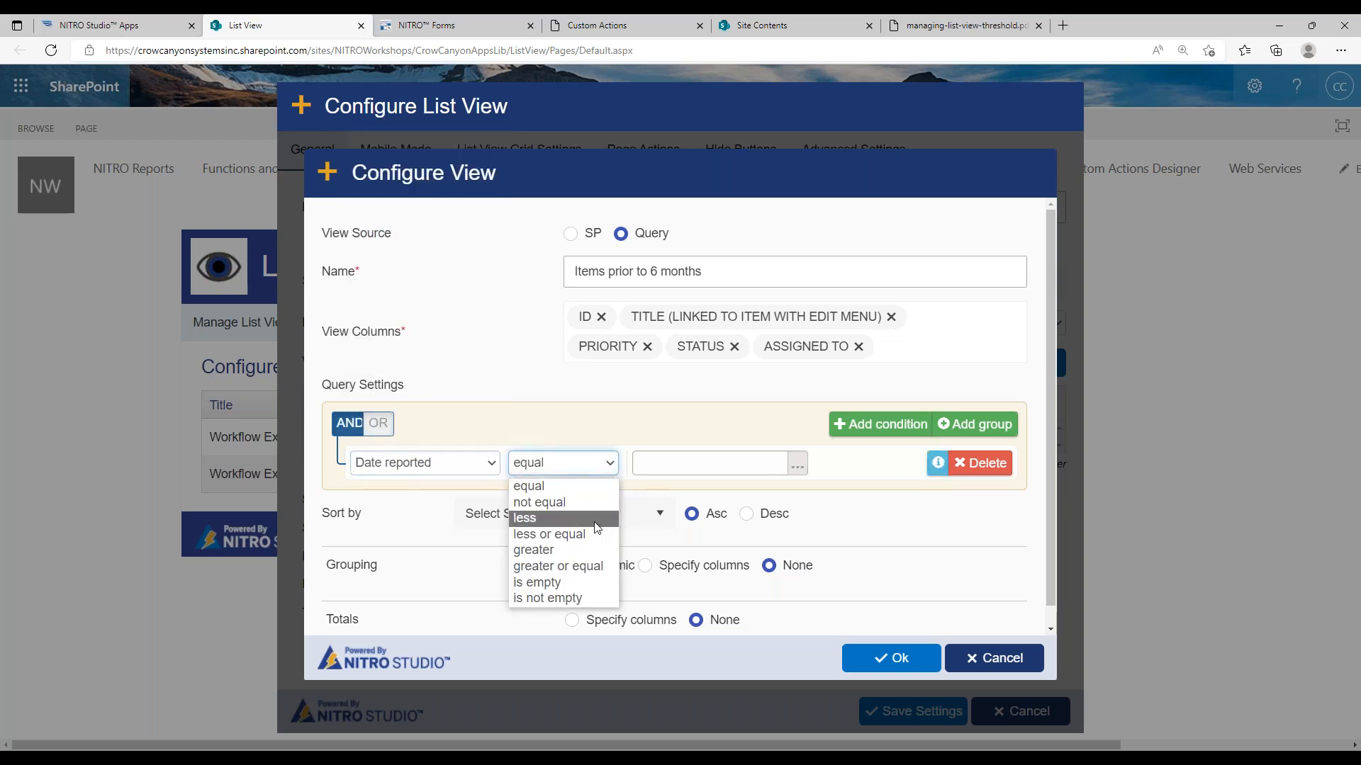
pyautogui.click(575, 534)
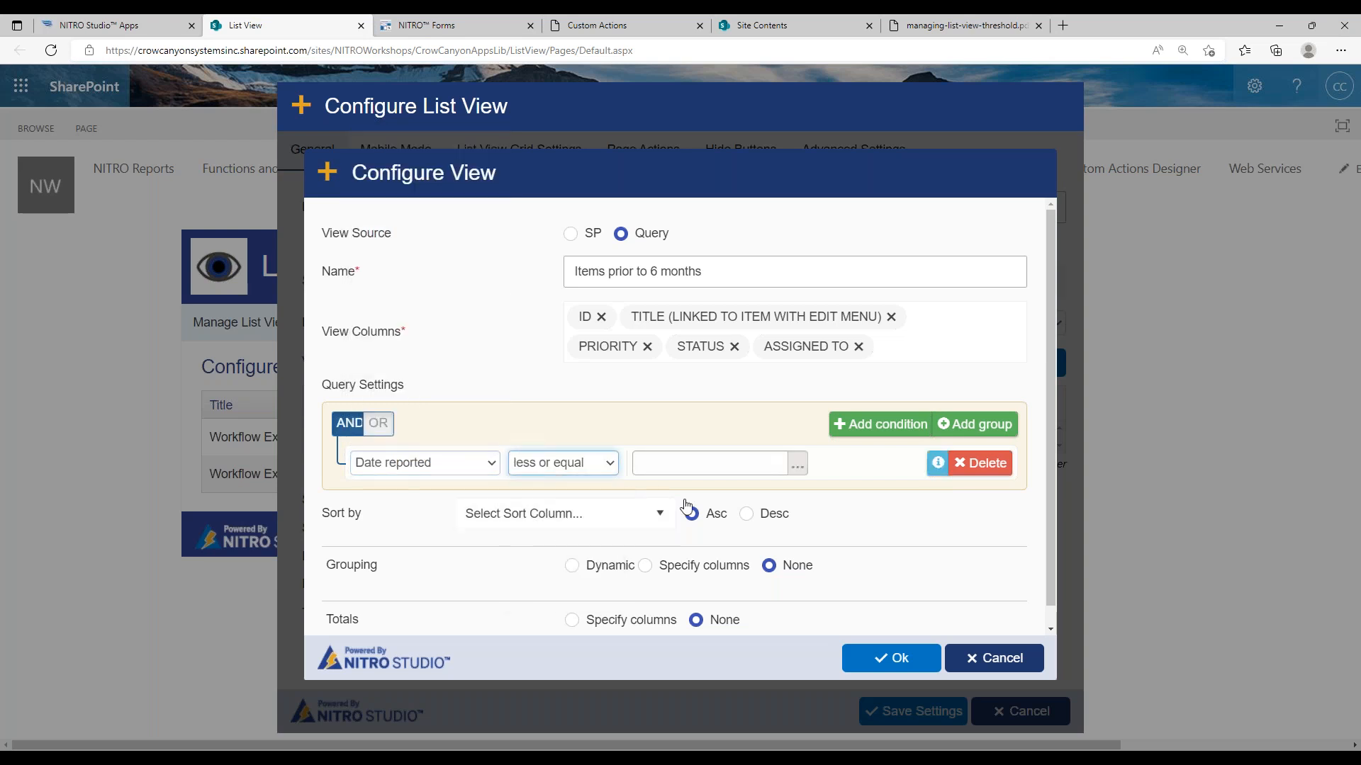
pyautogui.click(798, 466)
pyautogui.click(898, 263)
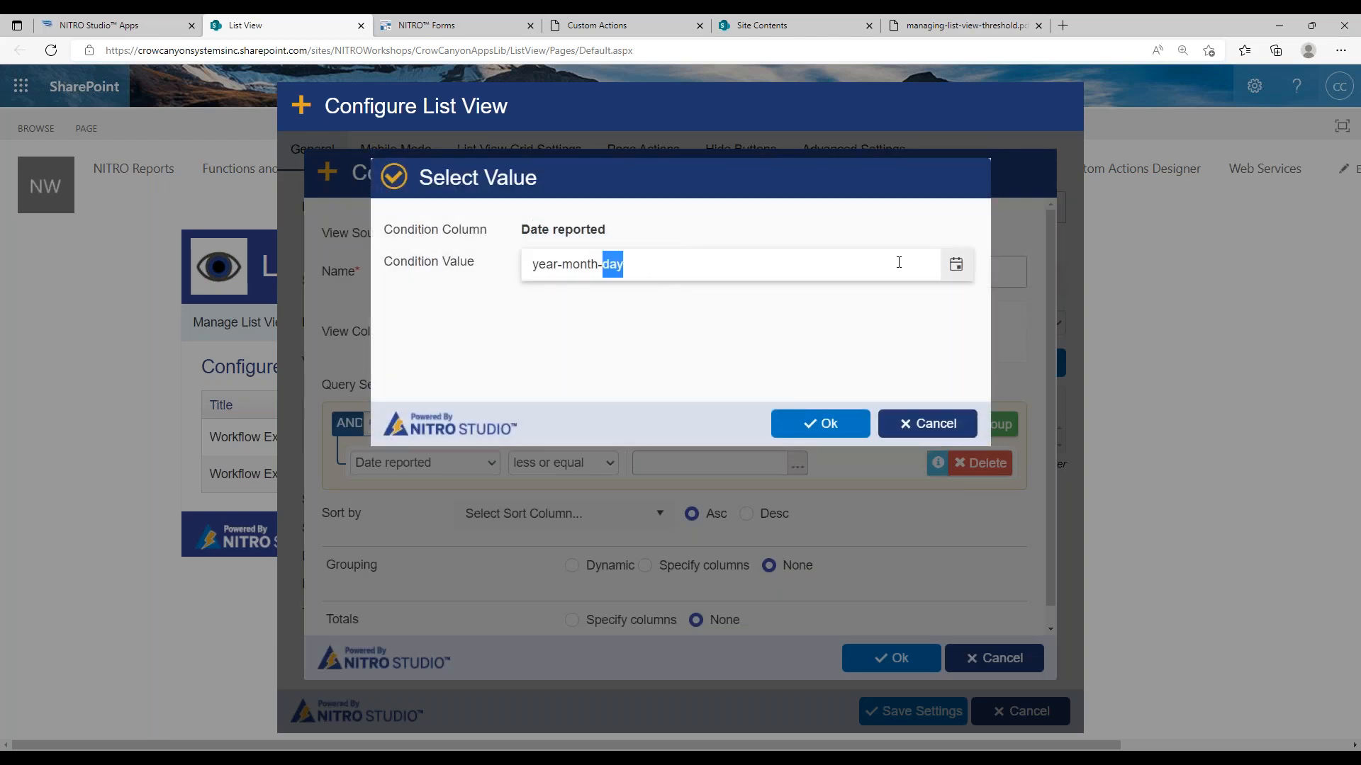
pyautogui.click(925, 423)
pyautogui.click(759, 465)
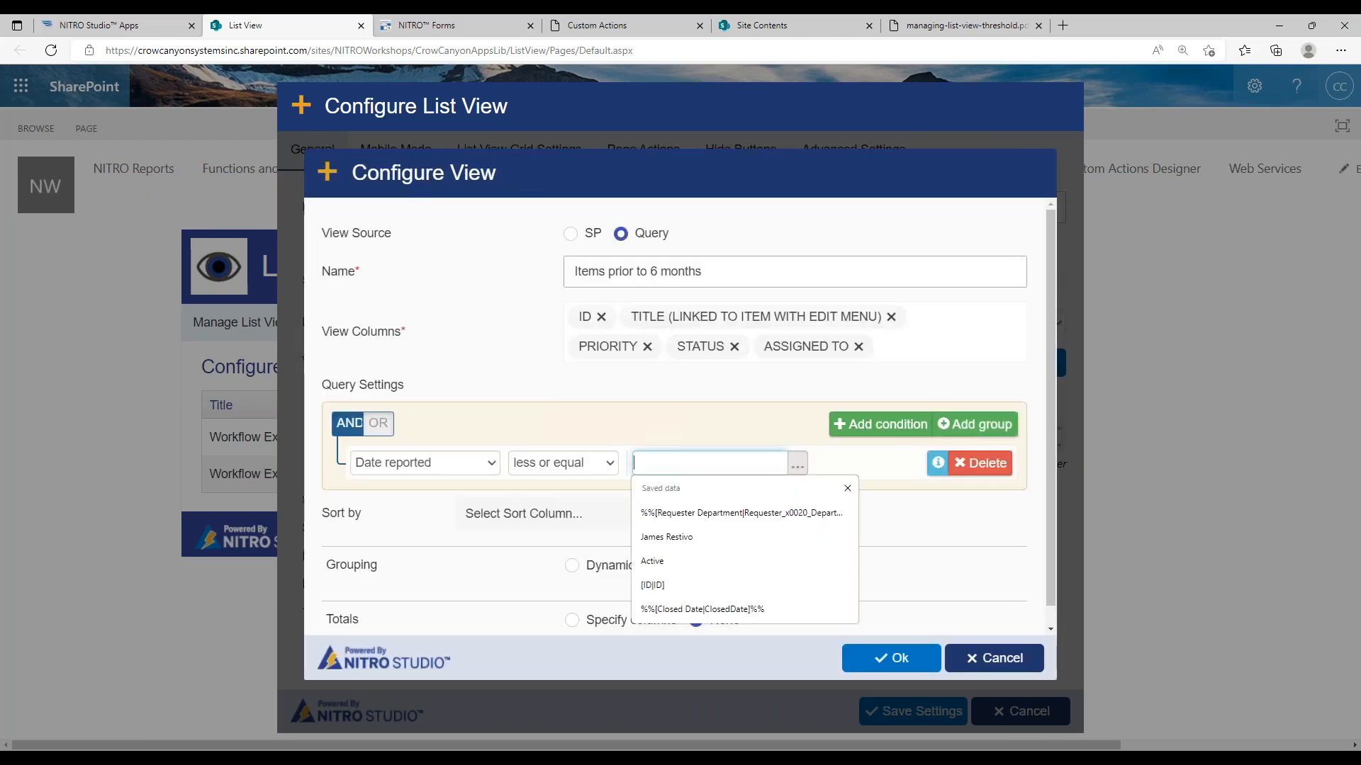
pyautogui.click(798, 465)
pyautogui.click(898, 263)
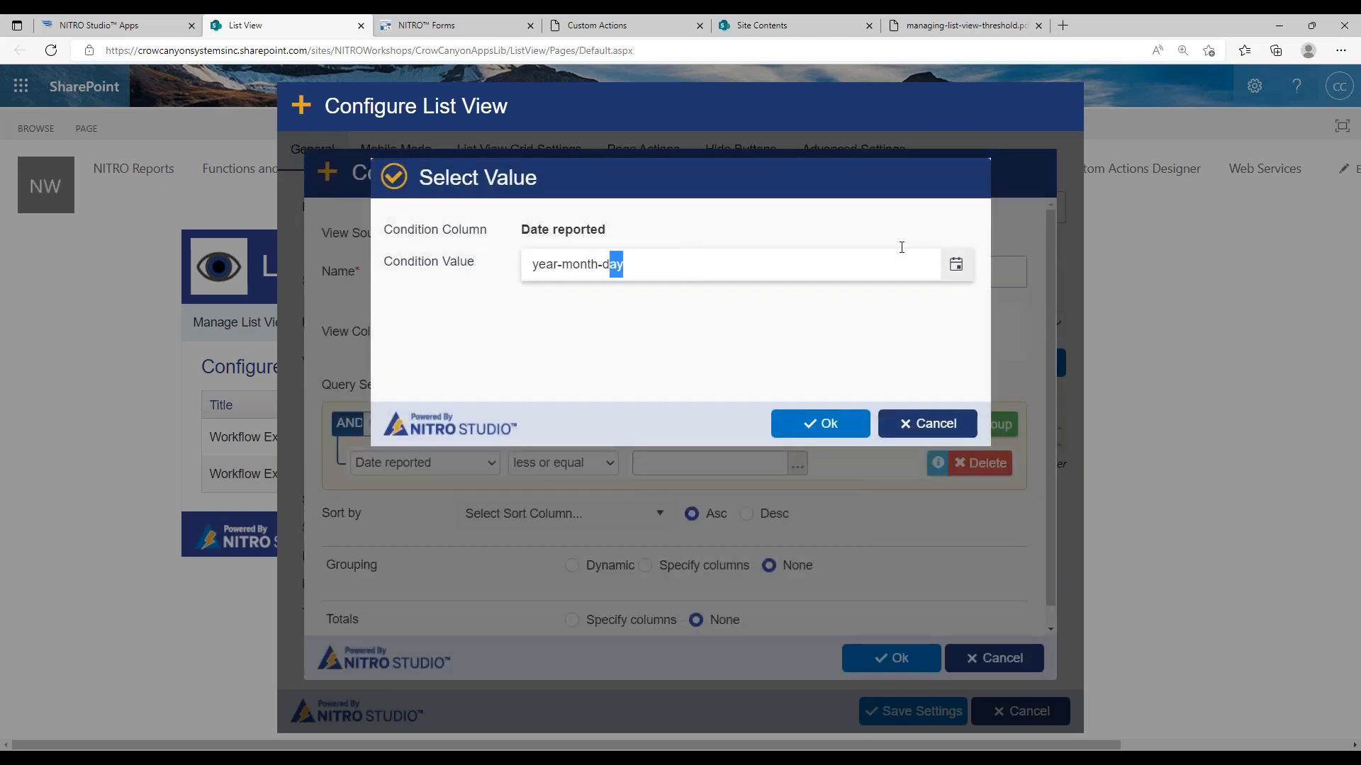
pyautogui.click(956, 267)
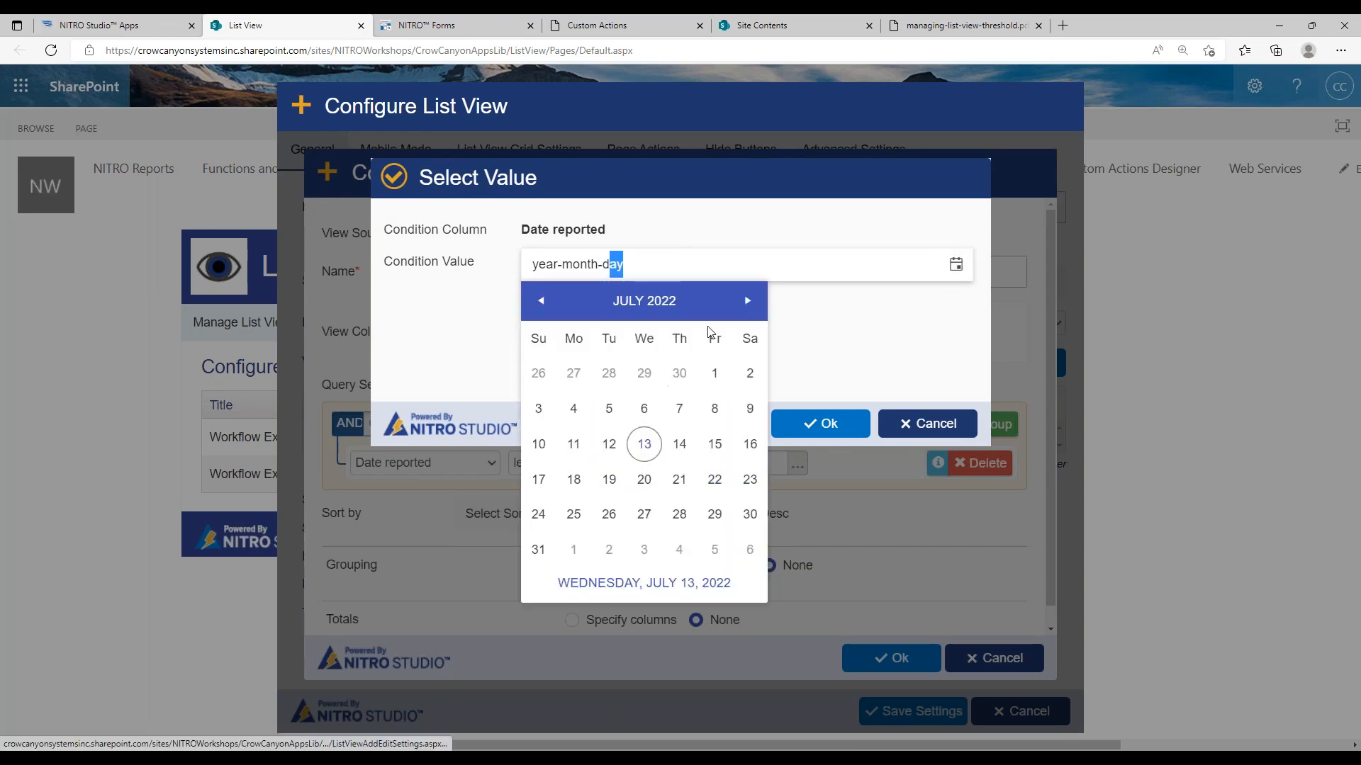
pyautogui.click(773, 319)
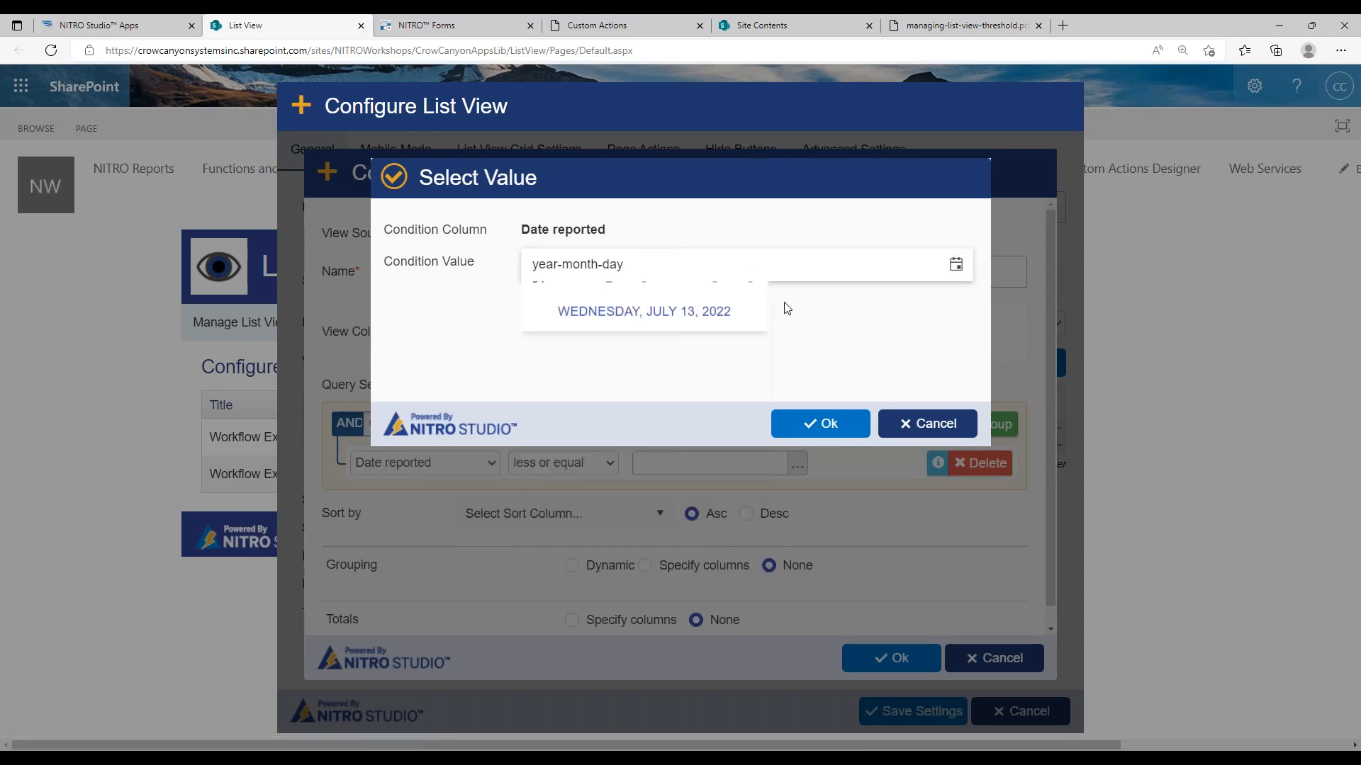
pyautogui.click(921, 423)
# - Set the Date reported condition's value to {Today}-180 and save both the query view and the list view definition
pyautogui.click(726, 466)
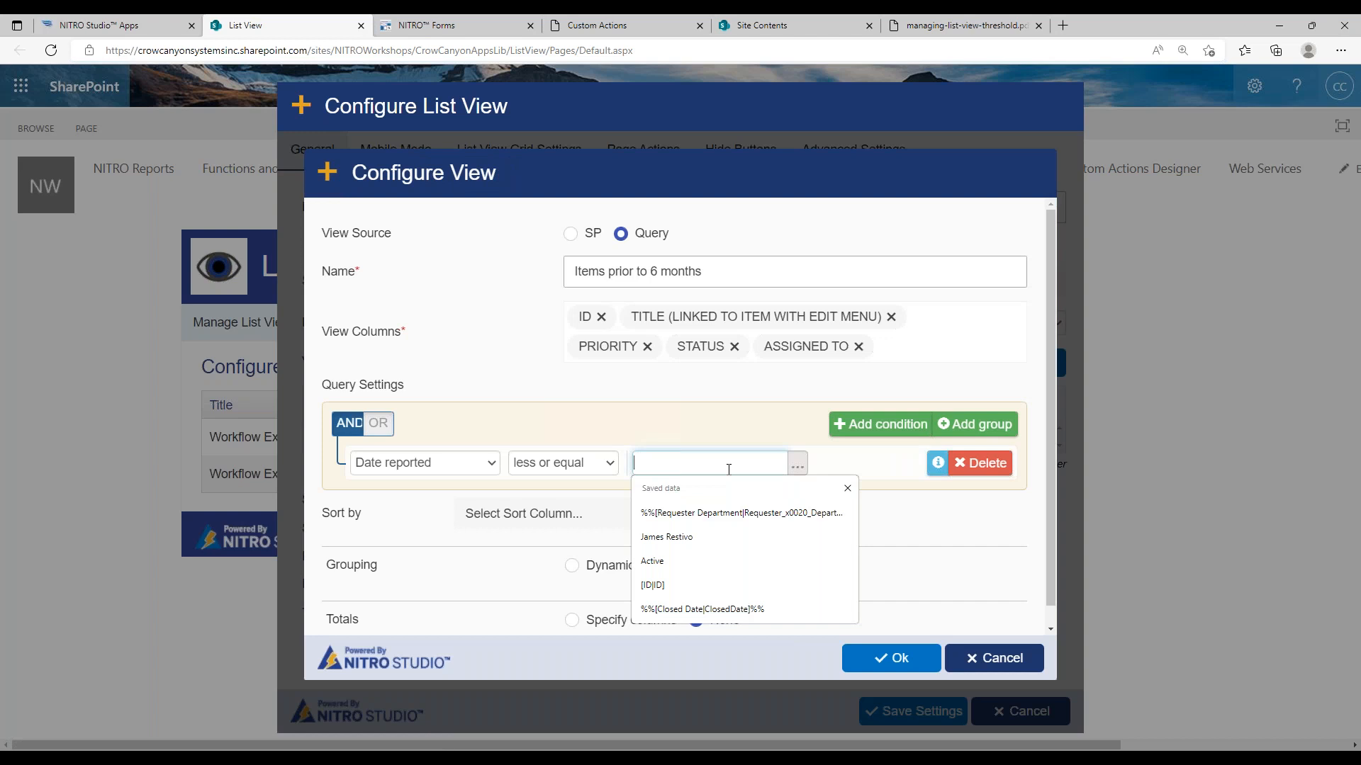
pyautogui.write('{Today')
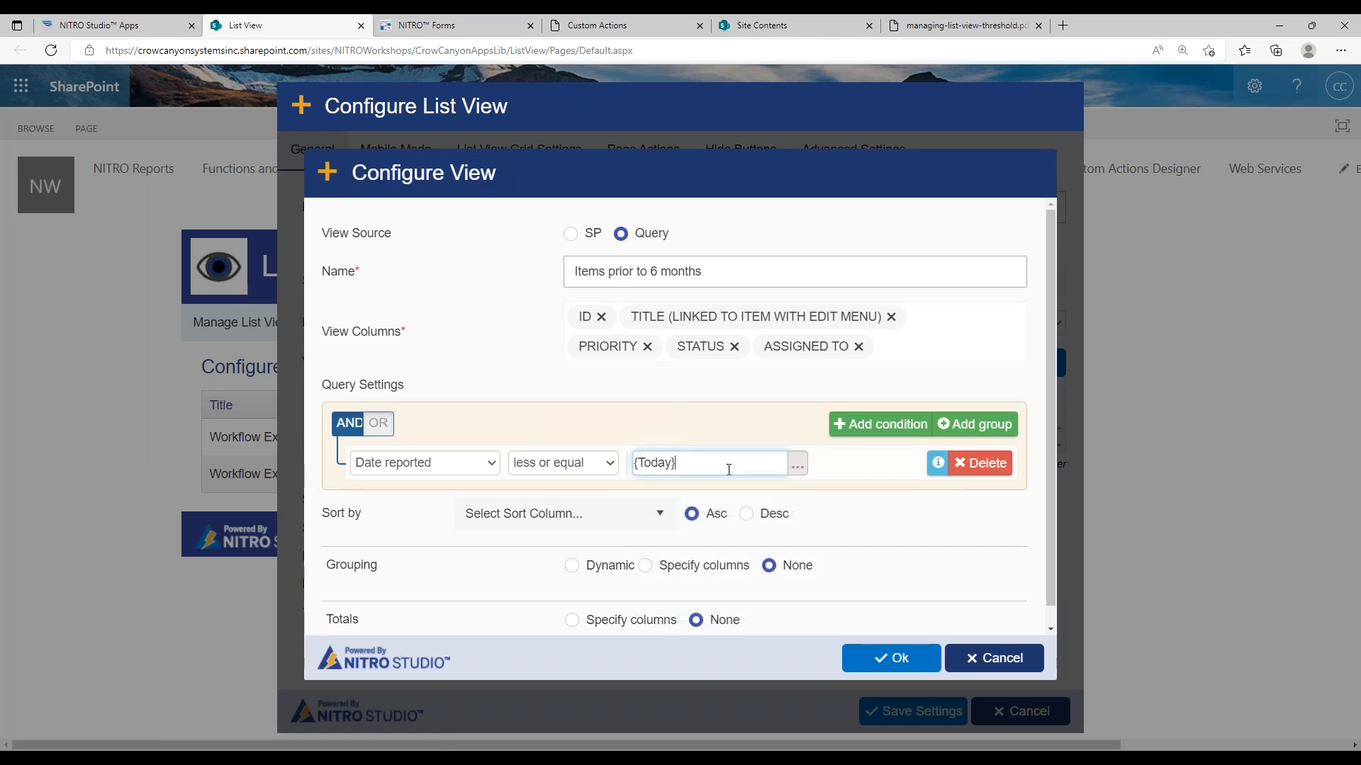
pyautogui.write('}-180')
pyautogui.click(872, 657)
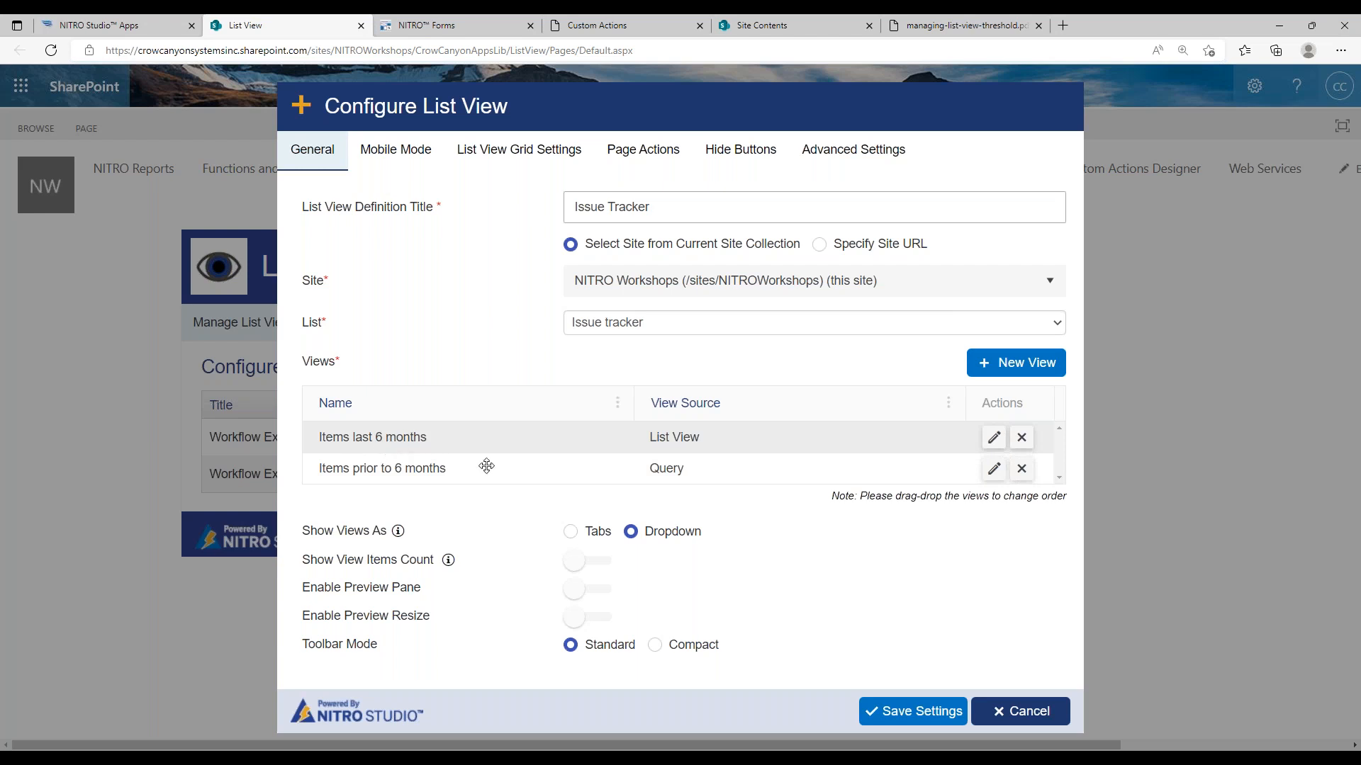
pyautogui.click(887, 712)
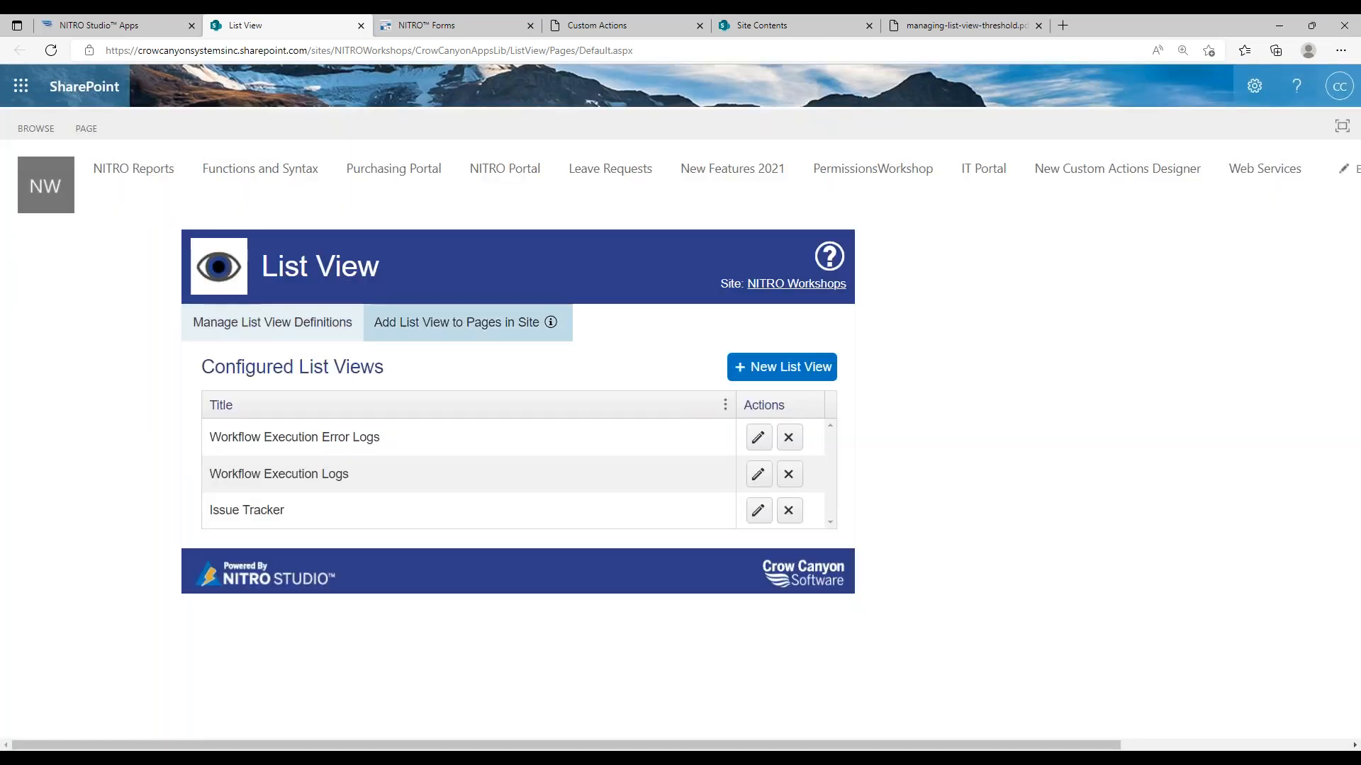
# - Open the NITRO Workshops site's home page for editing
pyautogui.click(62, 183)
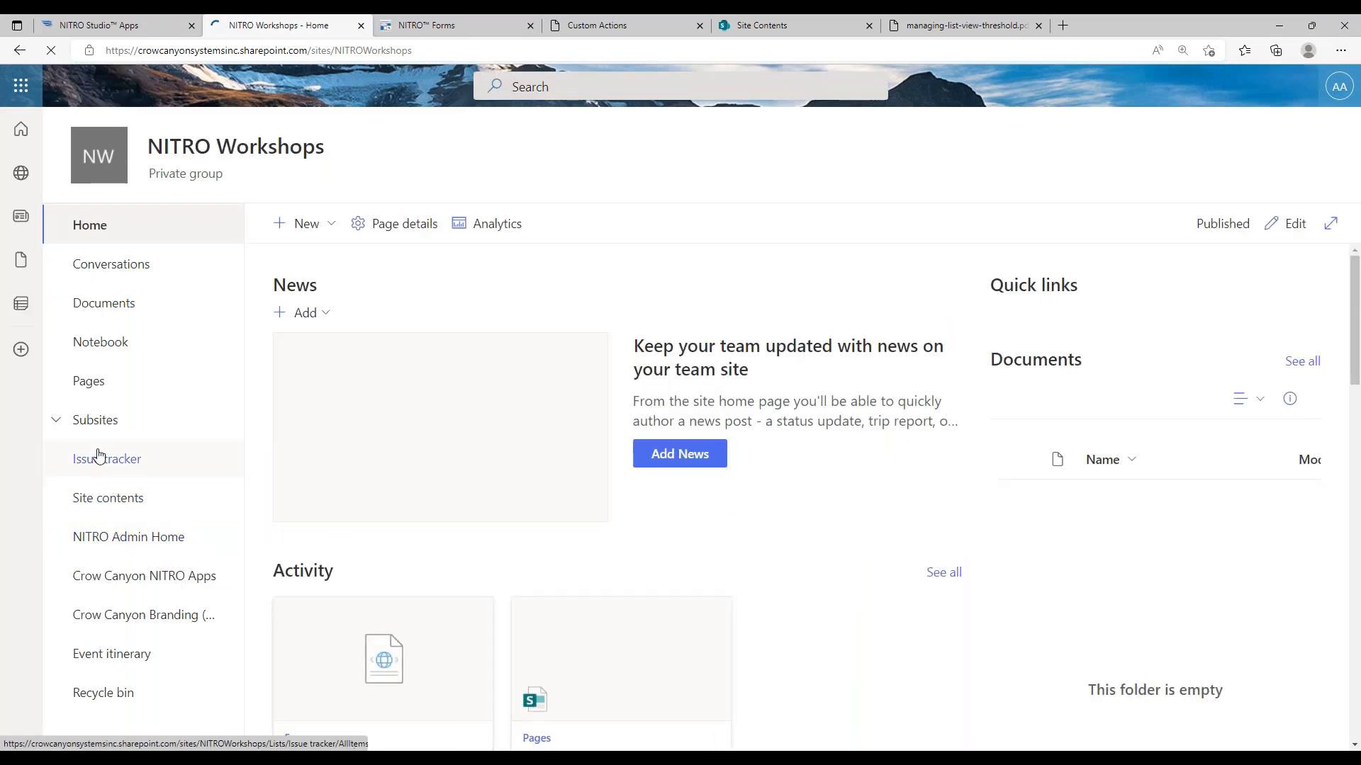
pyautogui.click(105, 384)
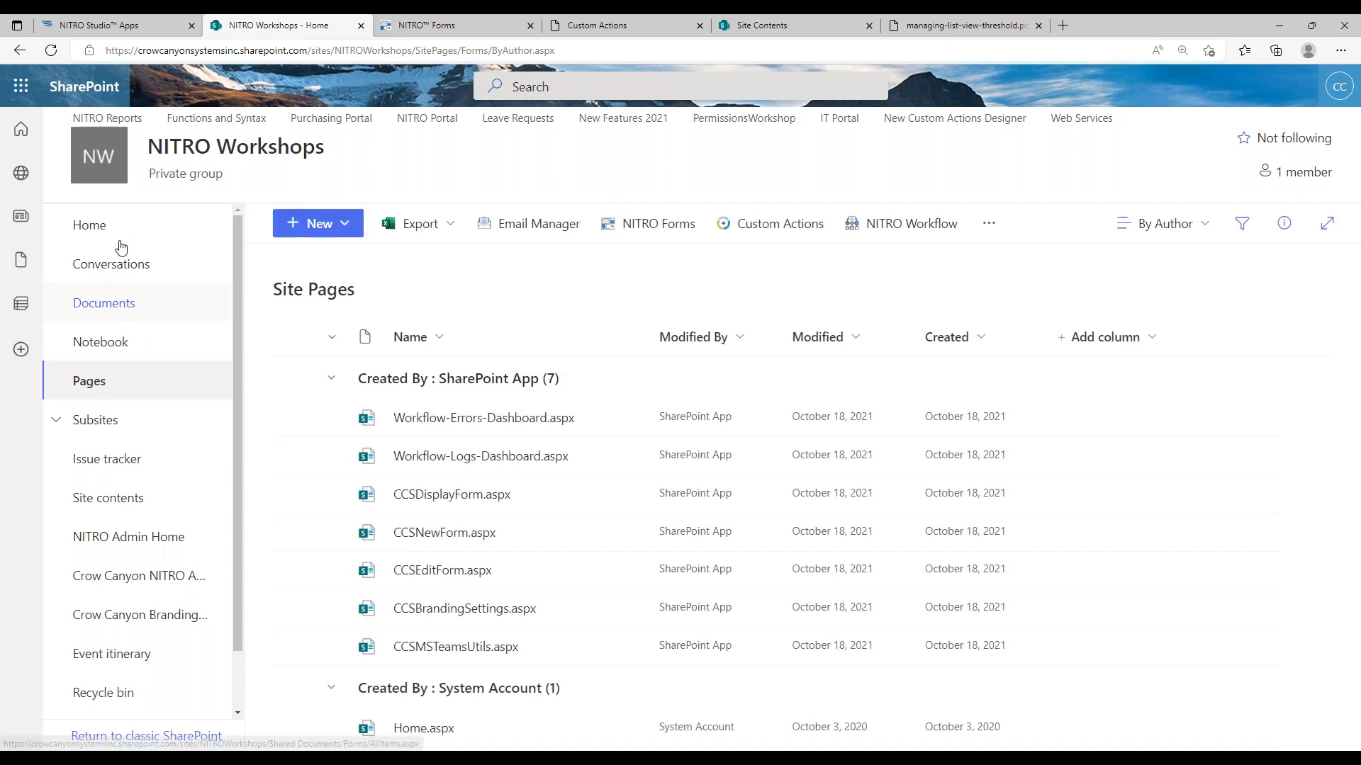
pyautogui.click(94, 227)
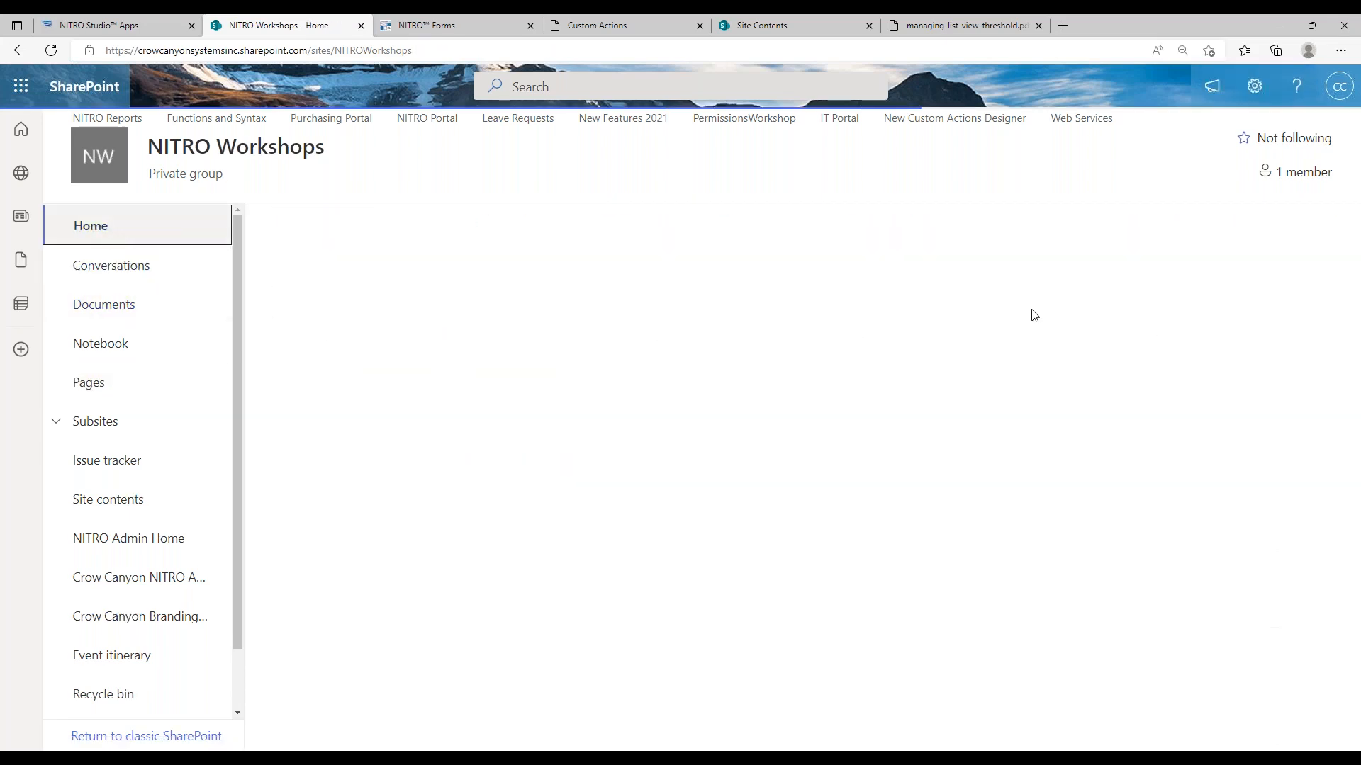
pyautogui.click(1282, 224)
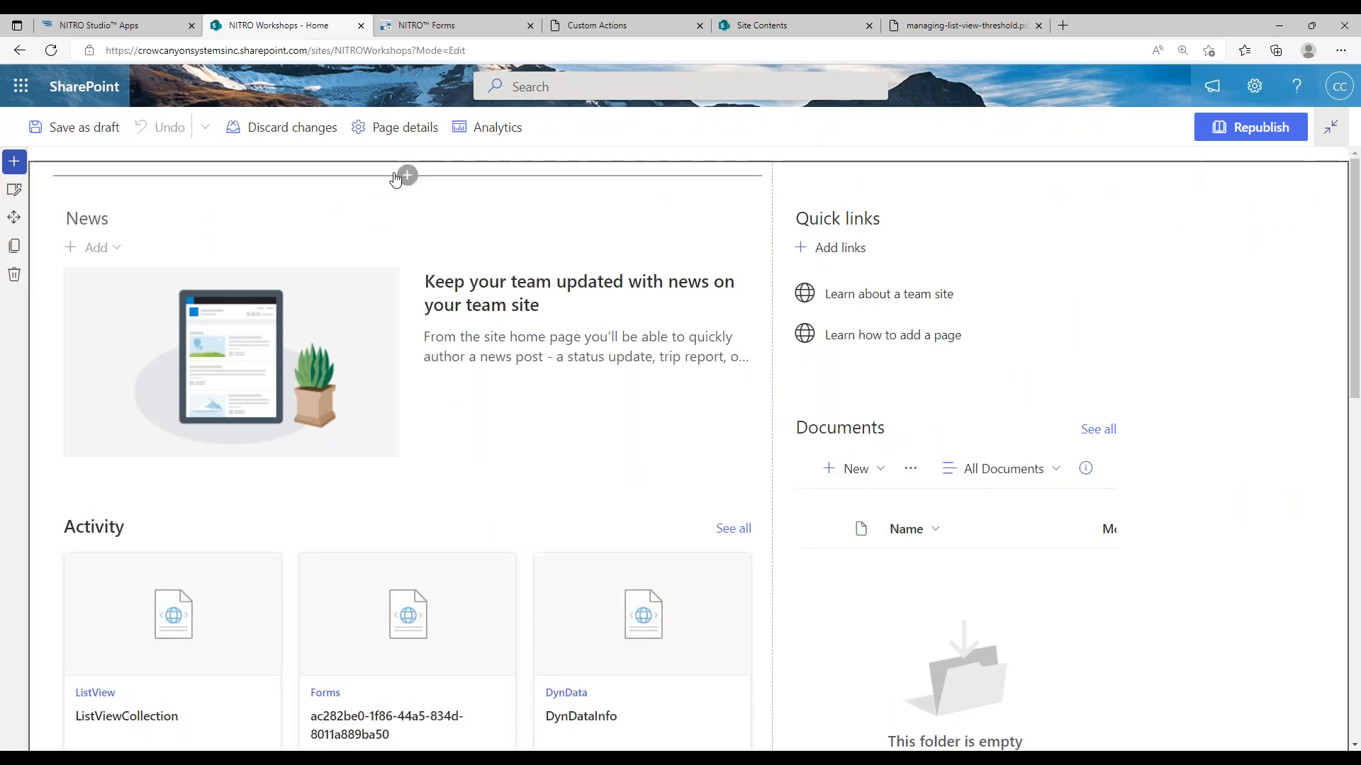
# - Add a List View - Crow Canyon web part above the News section and open its properties
pyautogui.click(407, 175)
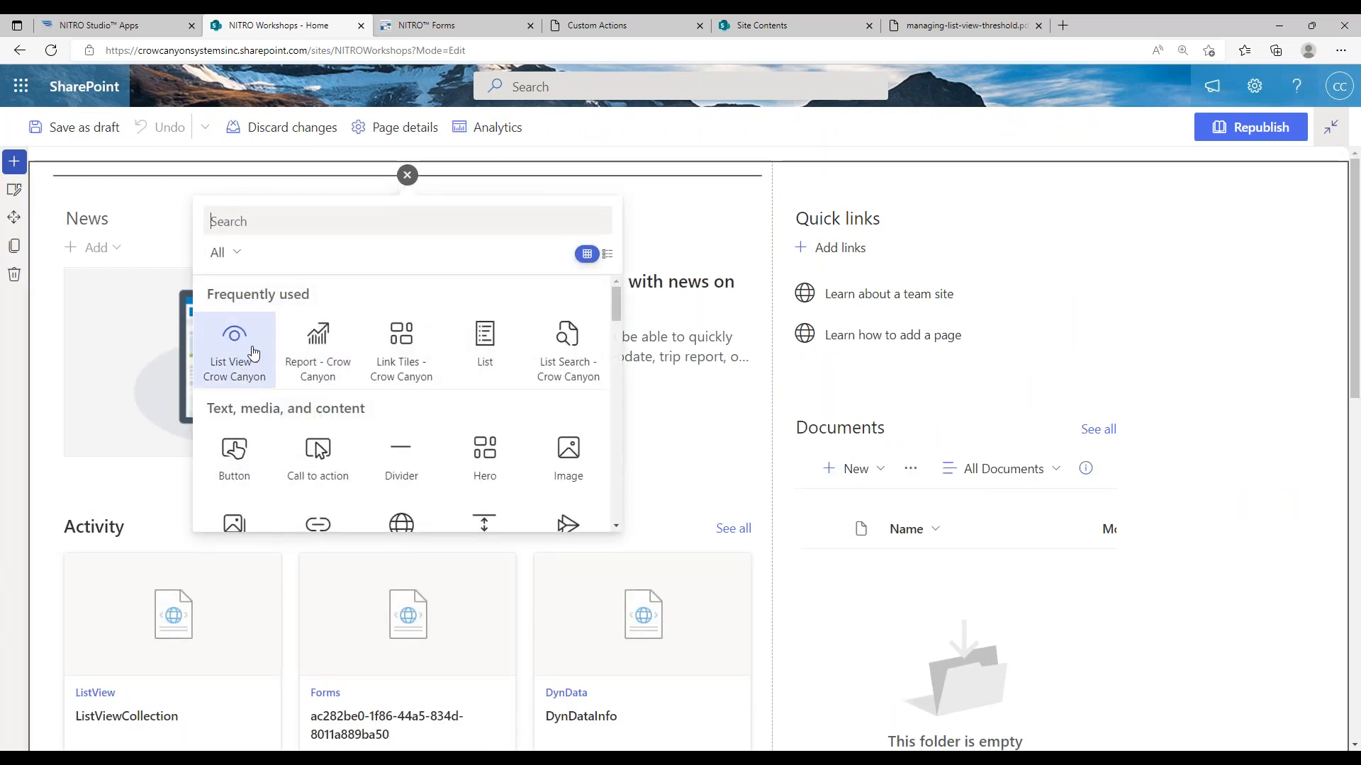
pyautogui.click(222, 353)
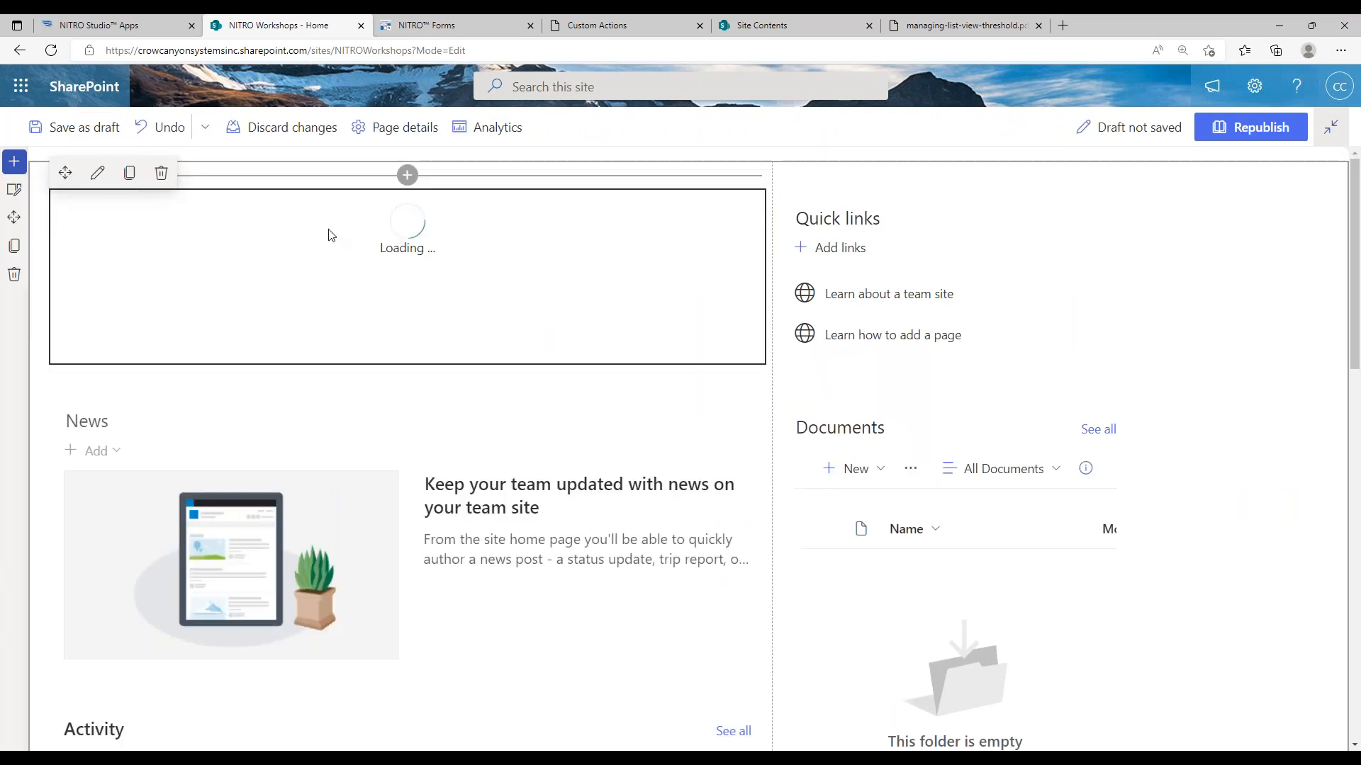
pyautogui.click(98, 173)
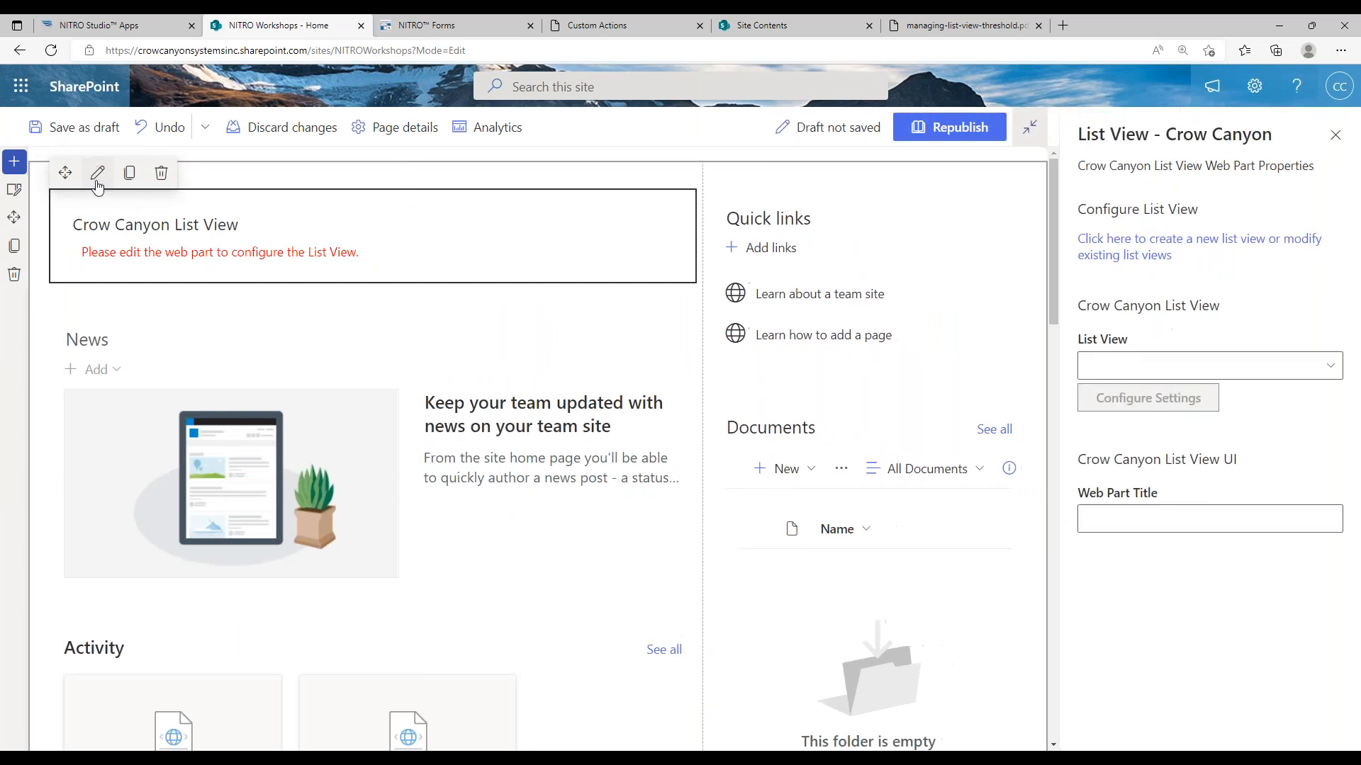
# - Set the web part's list view and its title to Issue Tracker, and republish the home page
pyautogui.click(1208, 366)
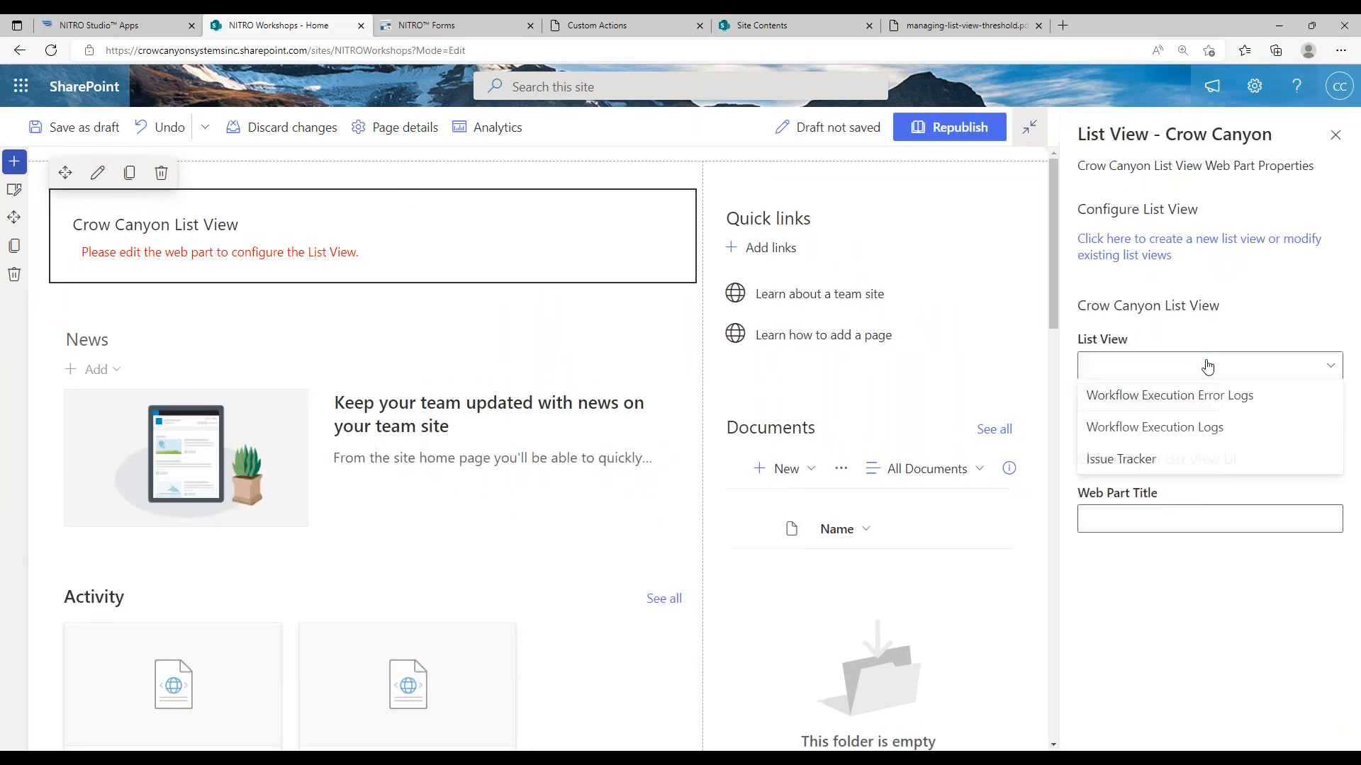
pyautogui.click(1182, 457)
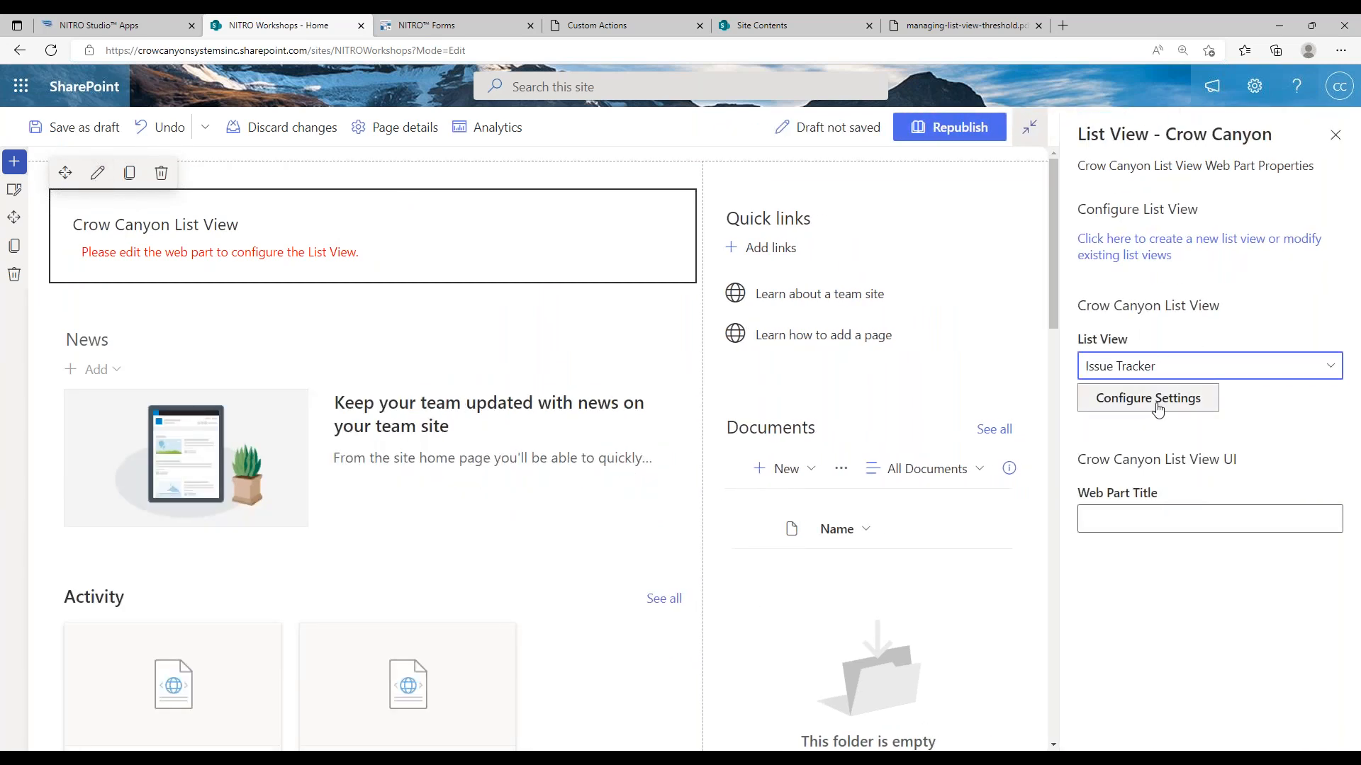
pyautogui.click(1136, 516)
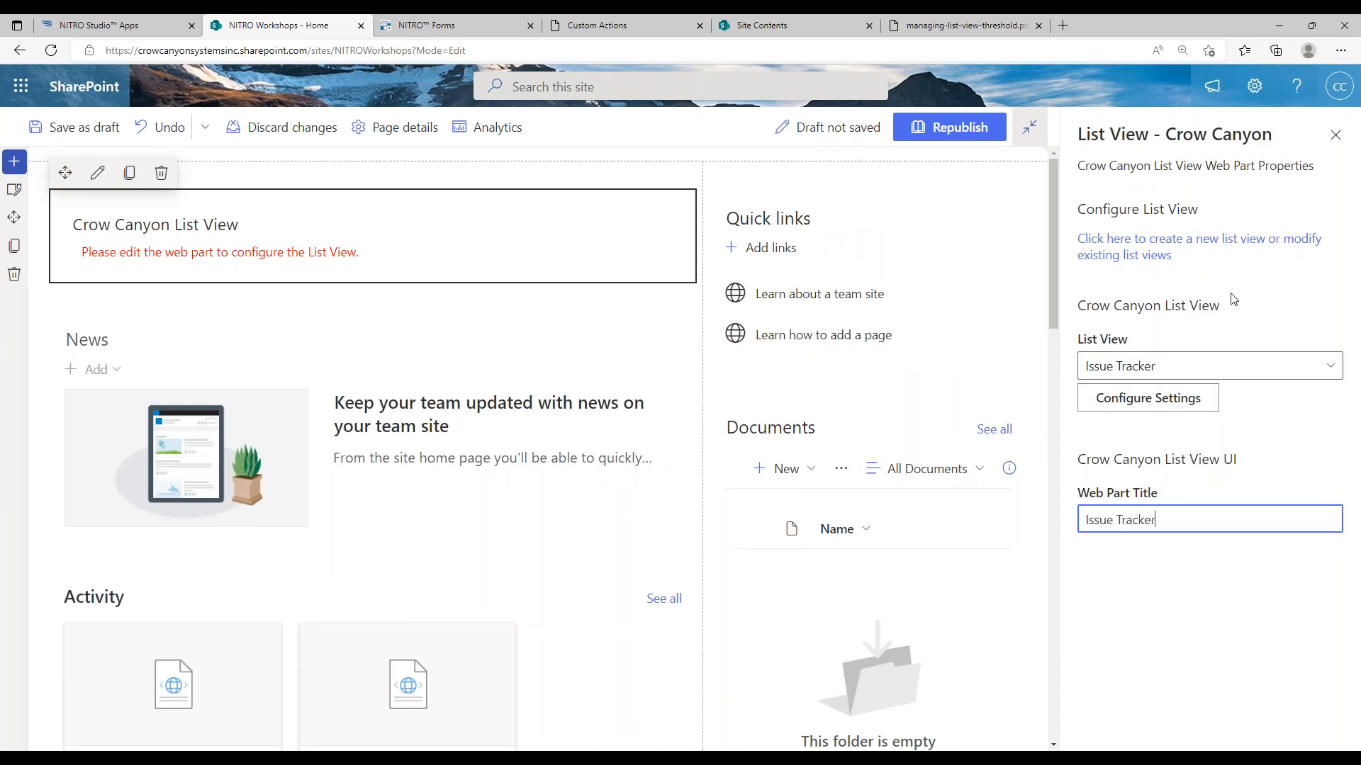
pyautogui.click(962, 129)
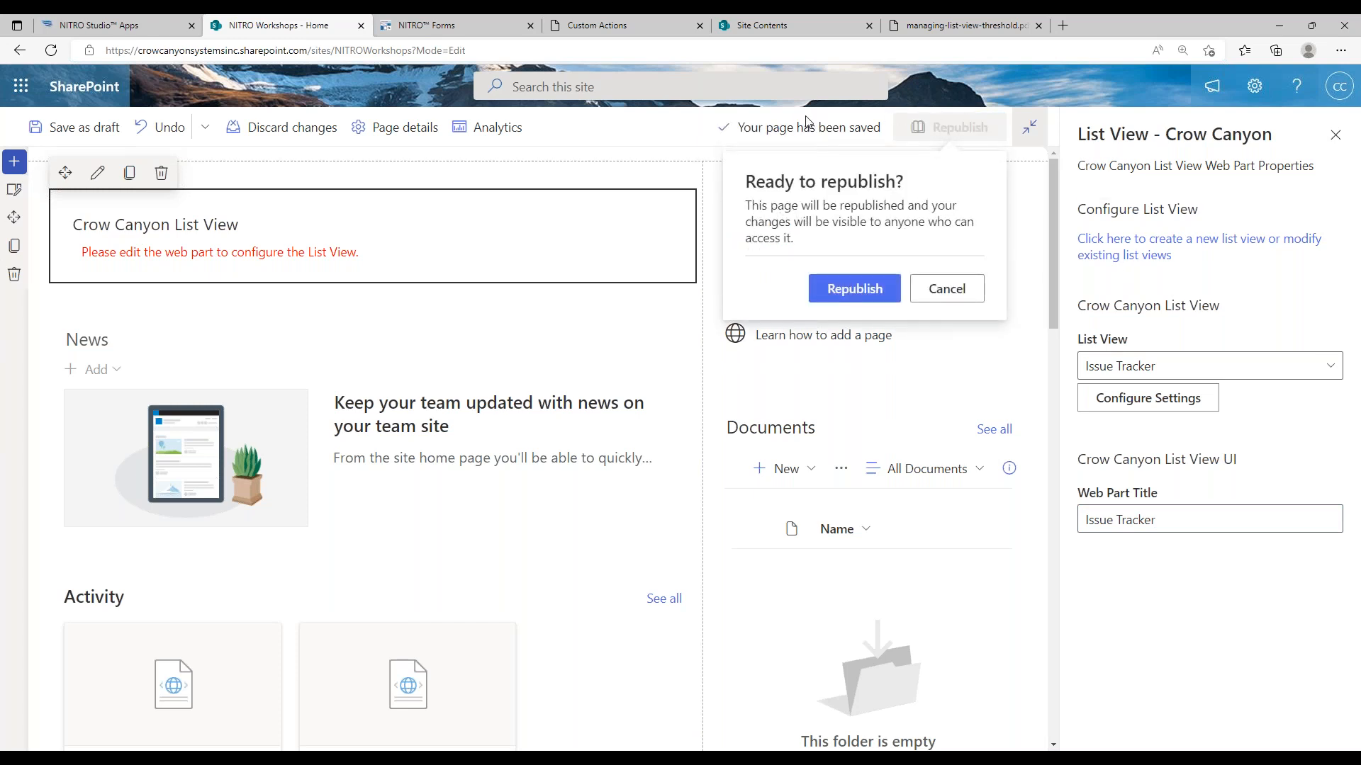
pyautogui.click(851, 287)
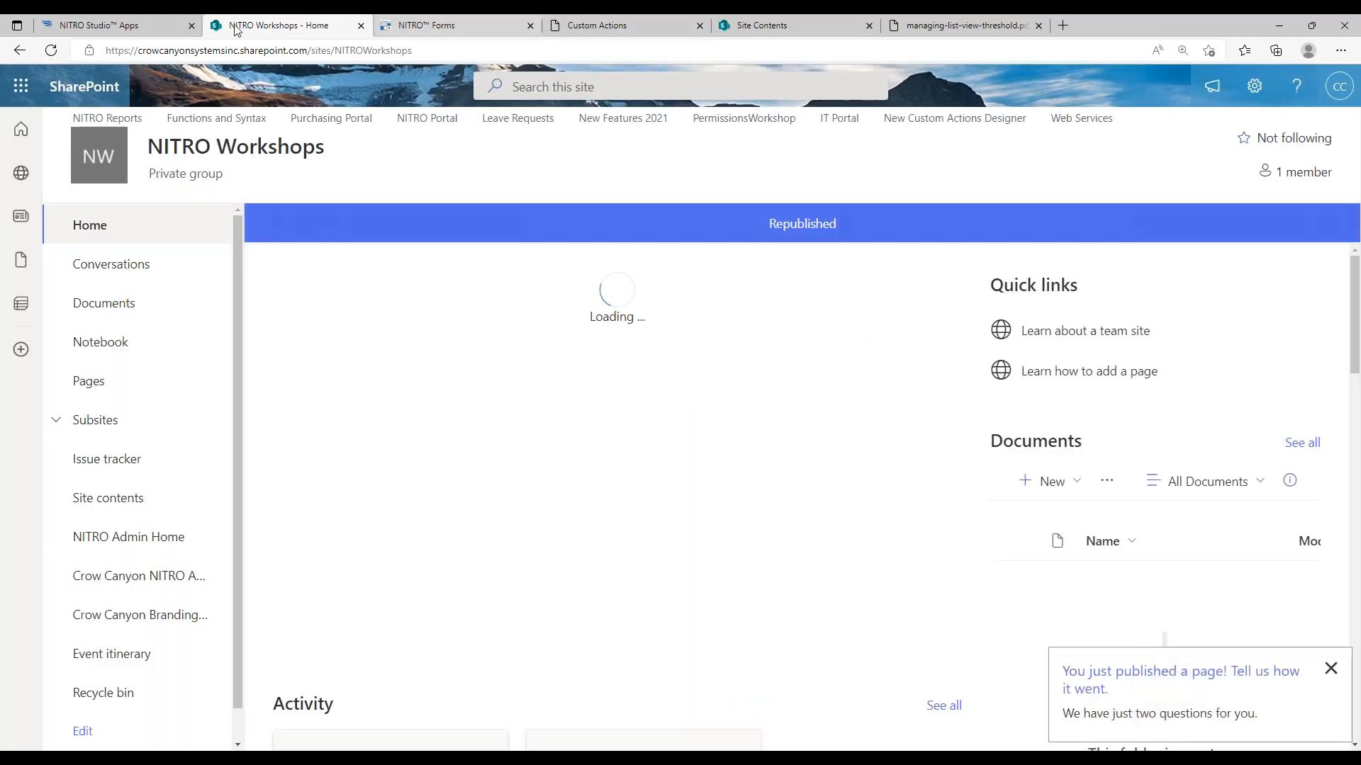
# - Open the NITRO List View app and bring up its settings for adding a list view to classic site pages
pyautogui.click(147, 27)
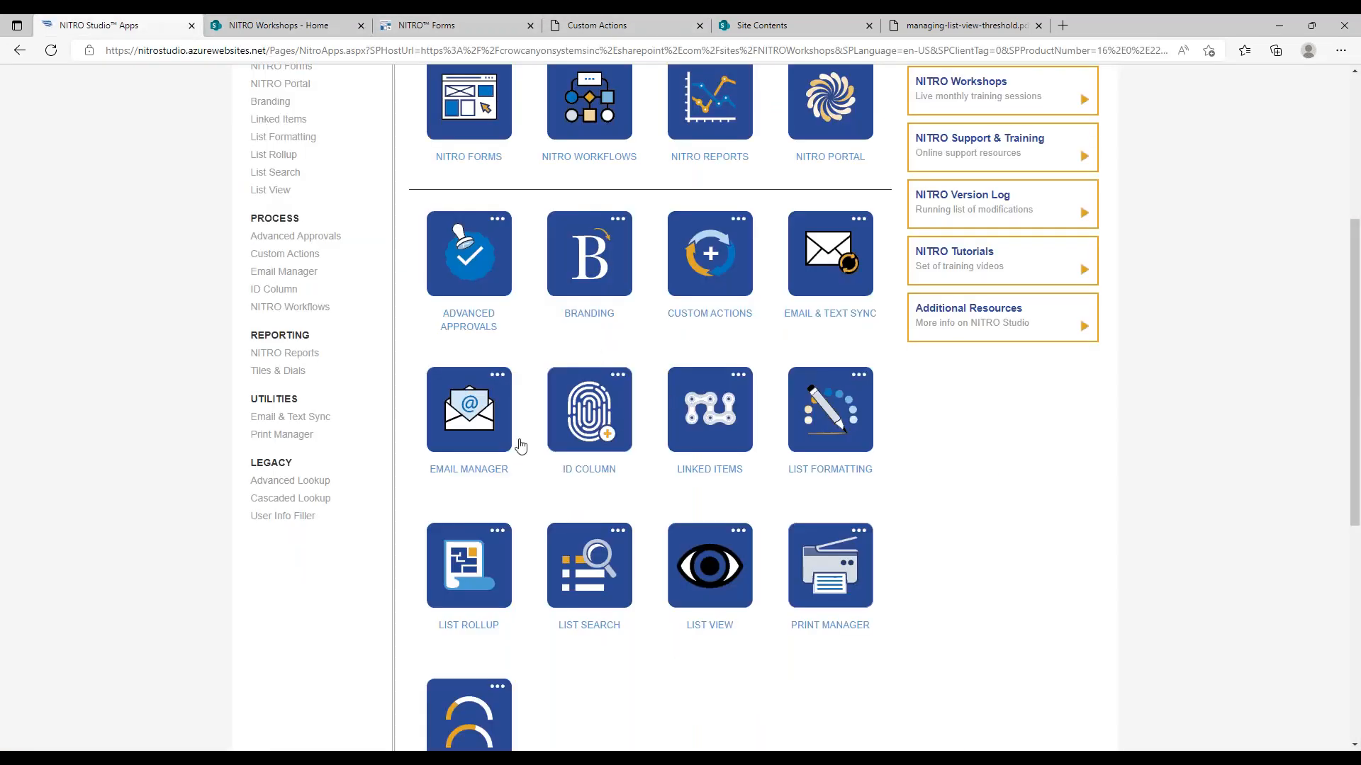
pyautogui.click(695, 574)
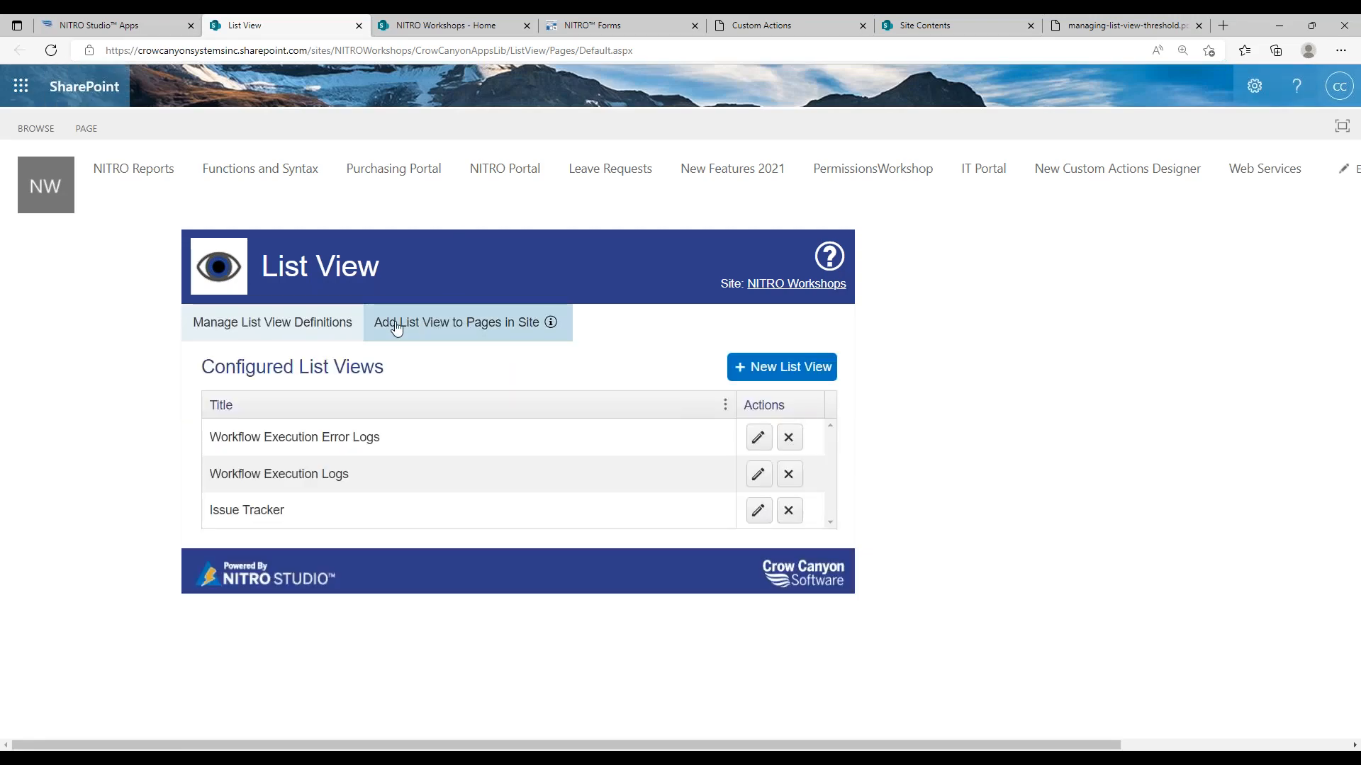
pyautogui.click(435, 328)
pyautogui.moveTo(523, 365); pyautogui.dragTo(620, 367)
pyautogui.click(540, 381)
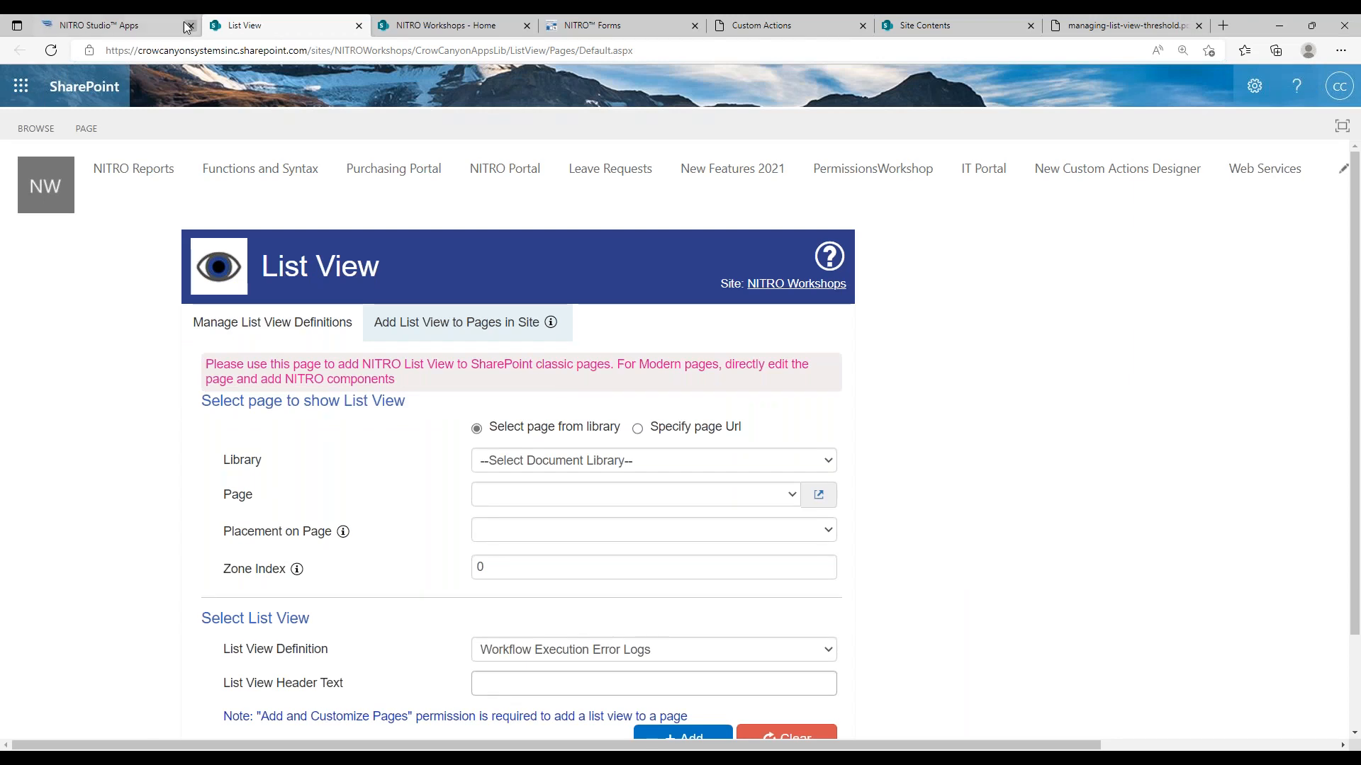
# - Try Site Pages and Site Assets as the library that holds the target page
pyautogui.click(548, 465)
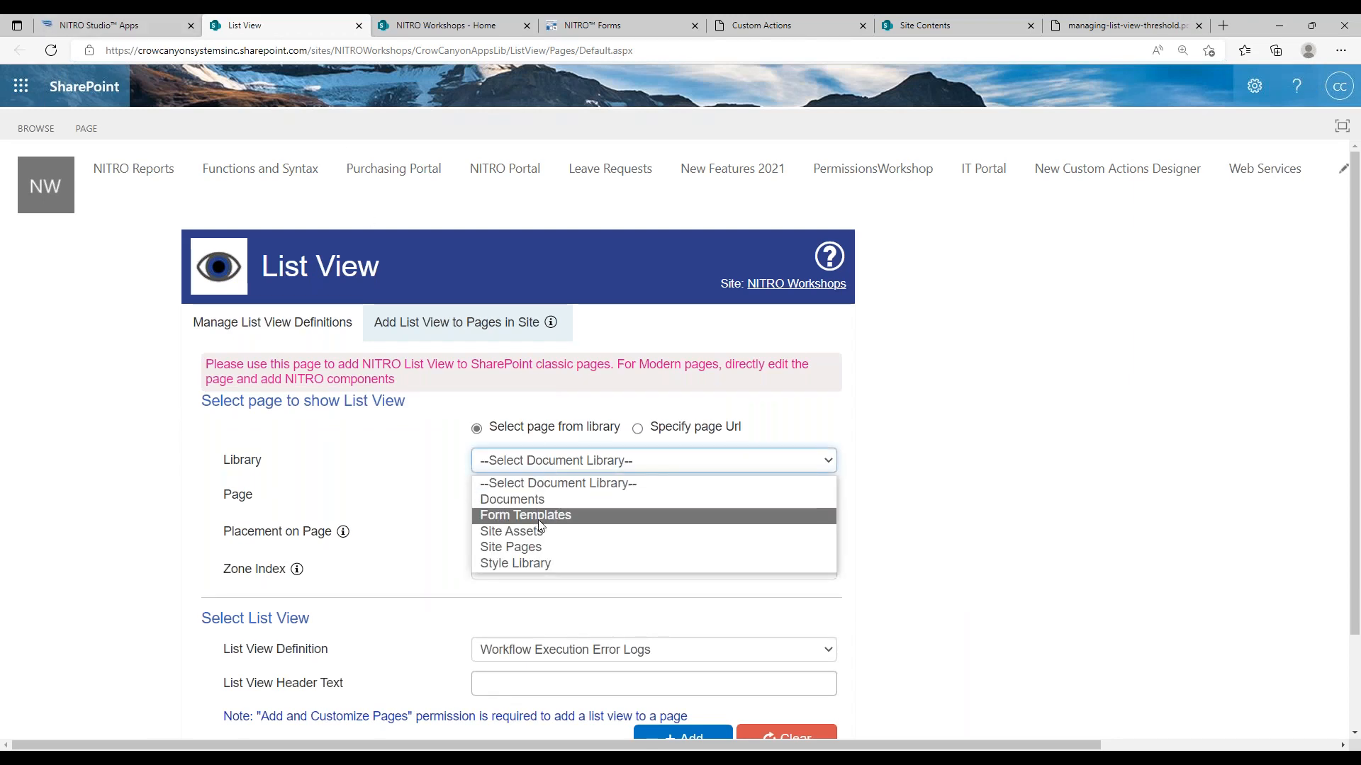
pyautogui.click(547, 545)
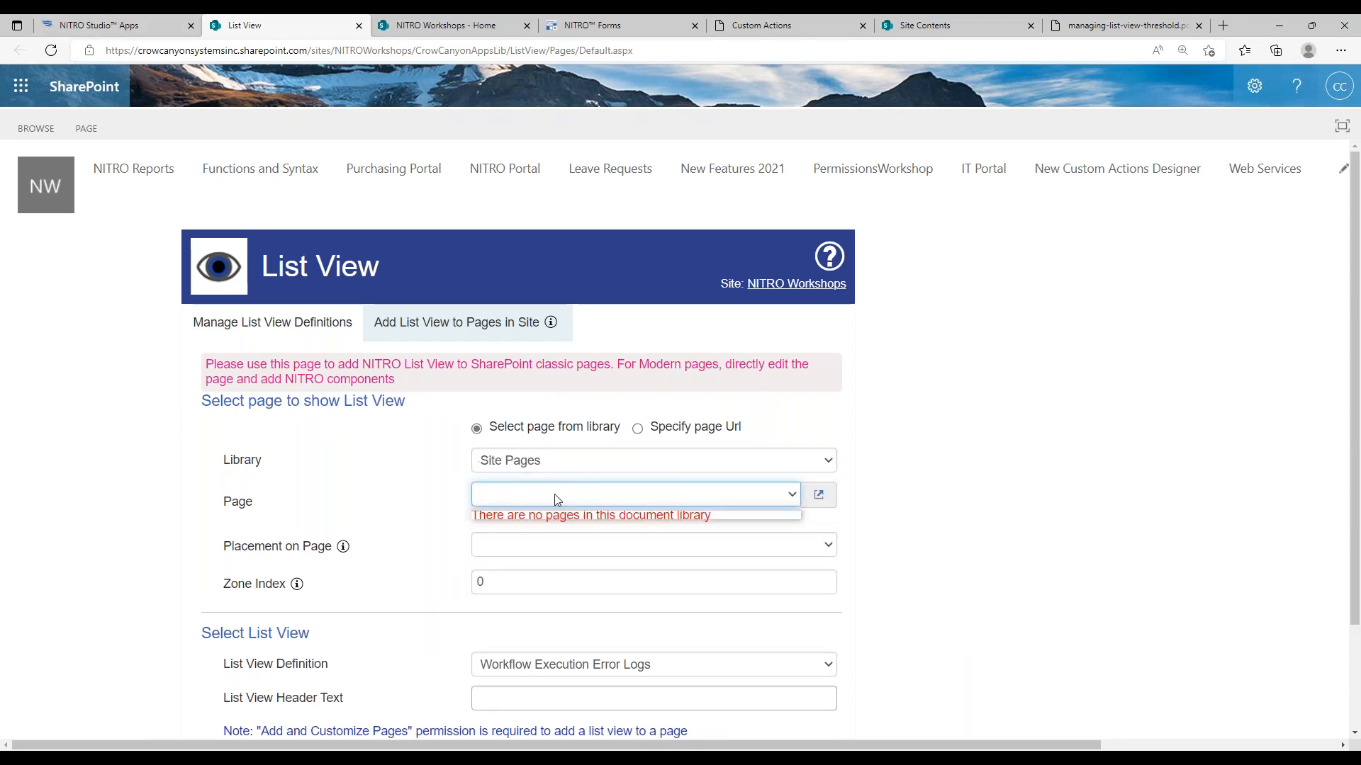
pyautogui.click(558, 468)
pyautogui.click(545, 533)
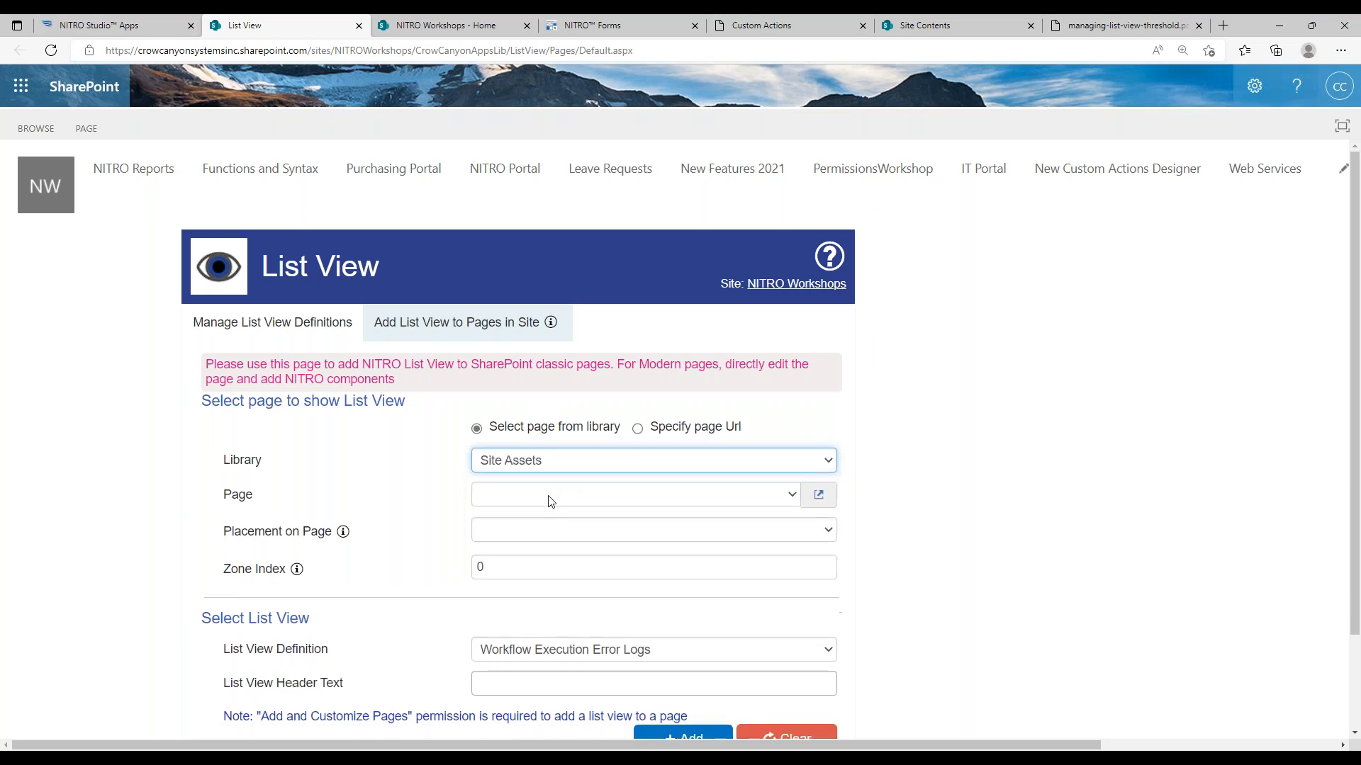
# - Look at the Issue Tracker web part on the republished home page and return to the List View settings
pyautogui.click(153, 25)
pyautogui.click(252, 27)
pyautogui.click(142, 21)
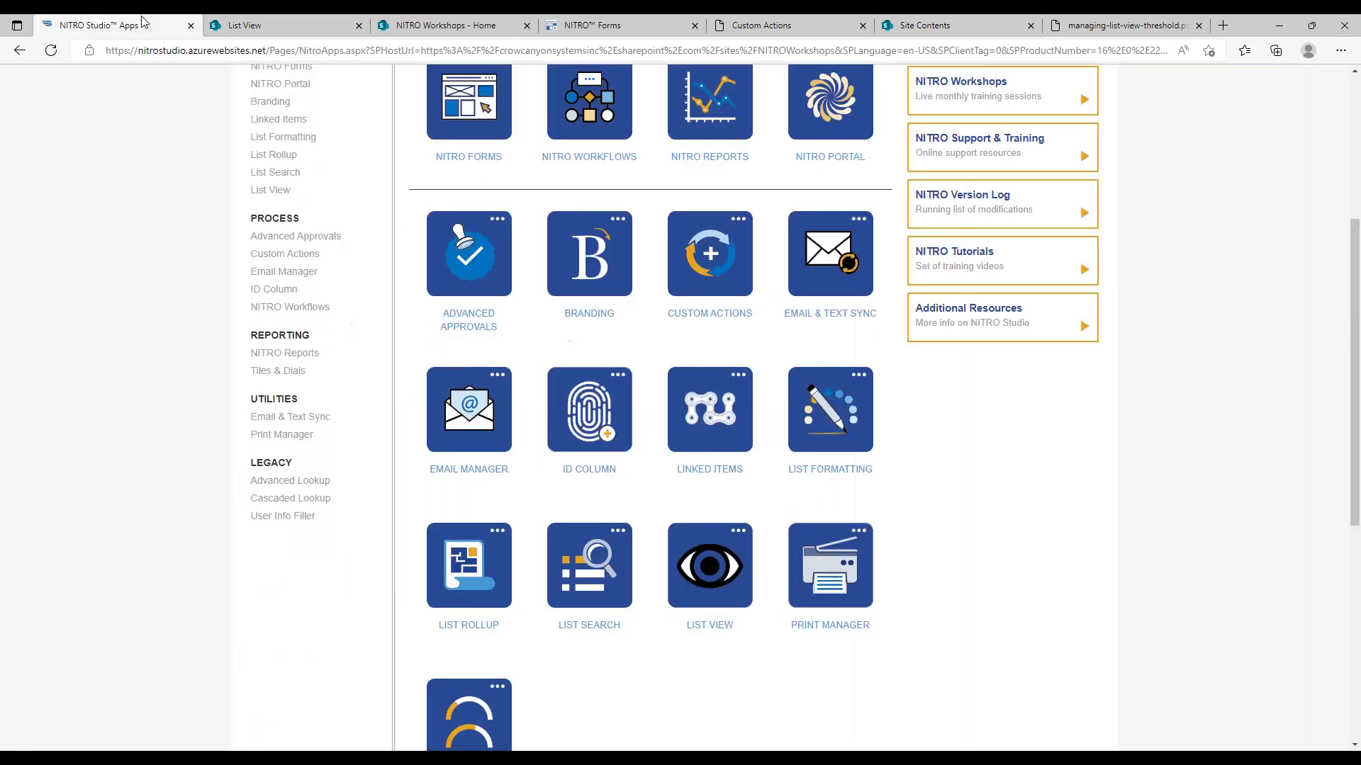
pyautogui.click(451, 24)
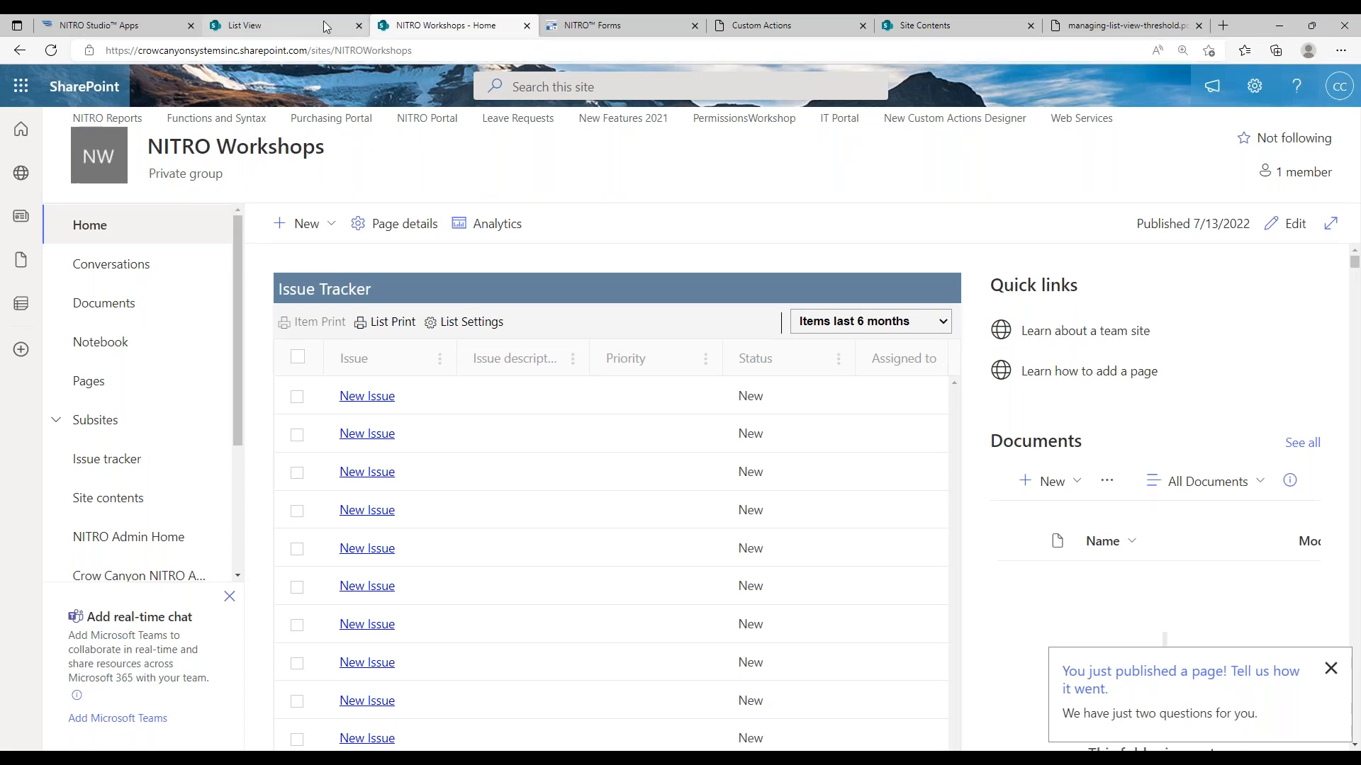
pyautogui.click(273, 25)
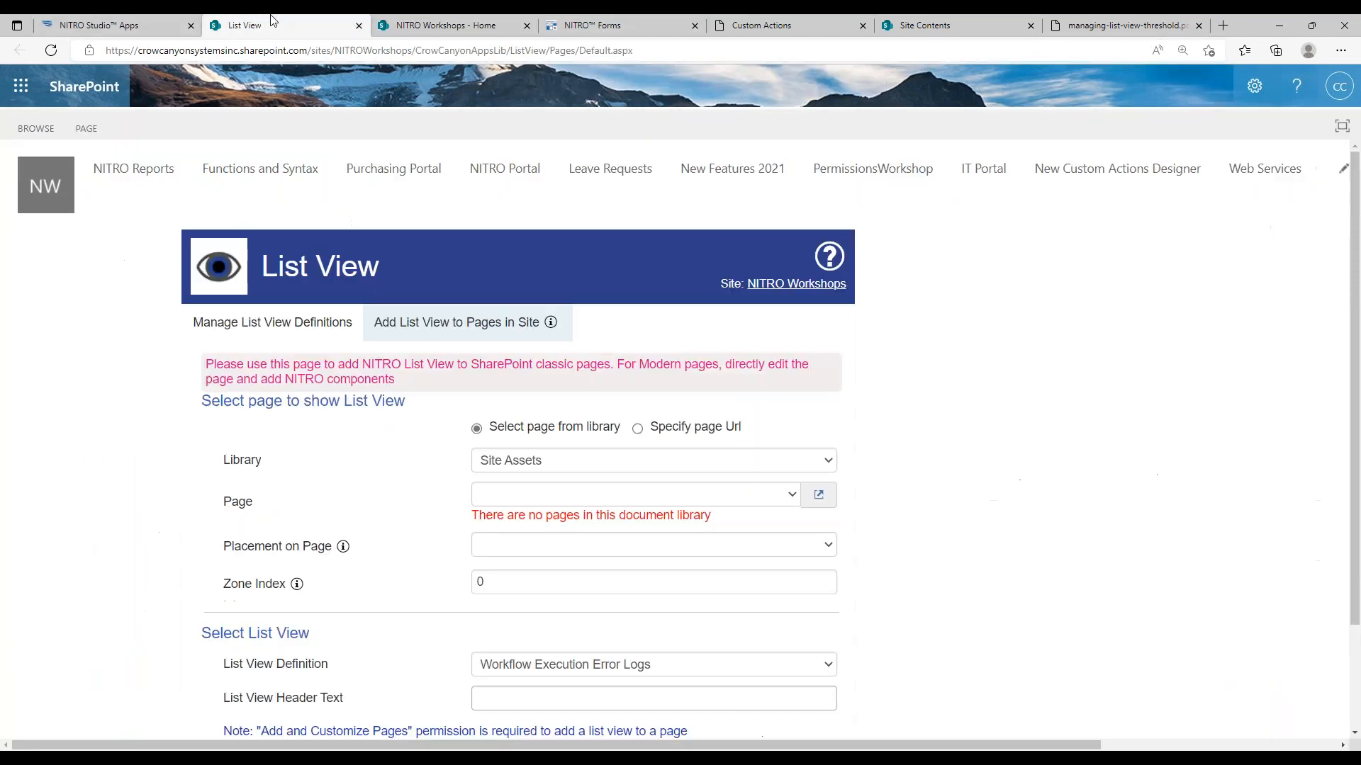
# - Try Documents and Style Library as the library that holds the target page
pyautogui.click(623, 460)
pyautogui.click(589, 501)
pyautogui.click(598, 460)
pyautogui.click(577, 563)
# - Choose Form Templates as the page library and Issue Tracker as the list view definition to place
pyautogui.click(581, 463)
pyautogui.click(577, 511)
pyautogui.click(759, 675)
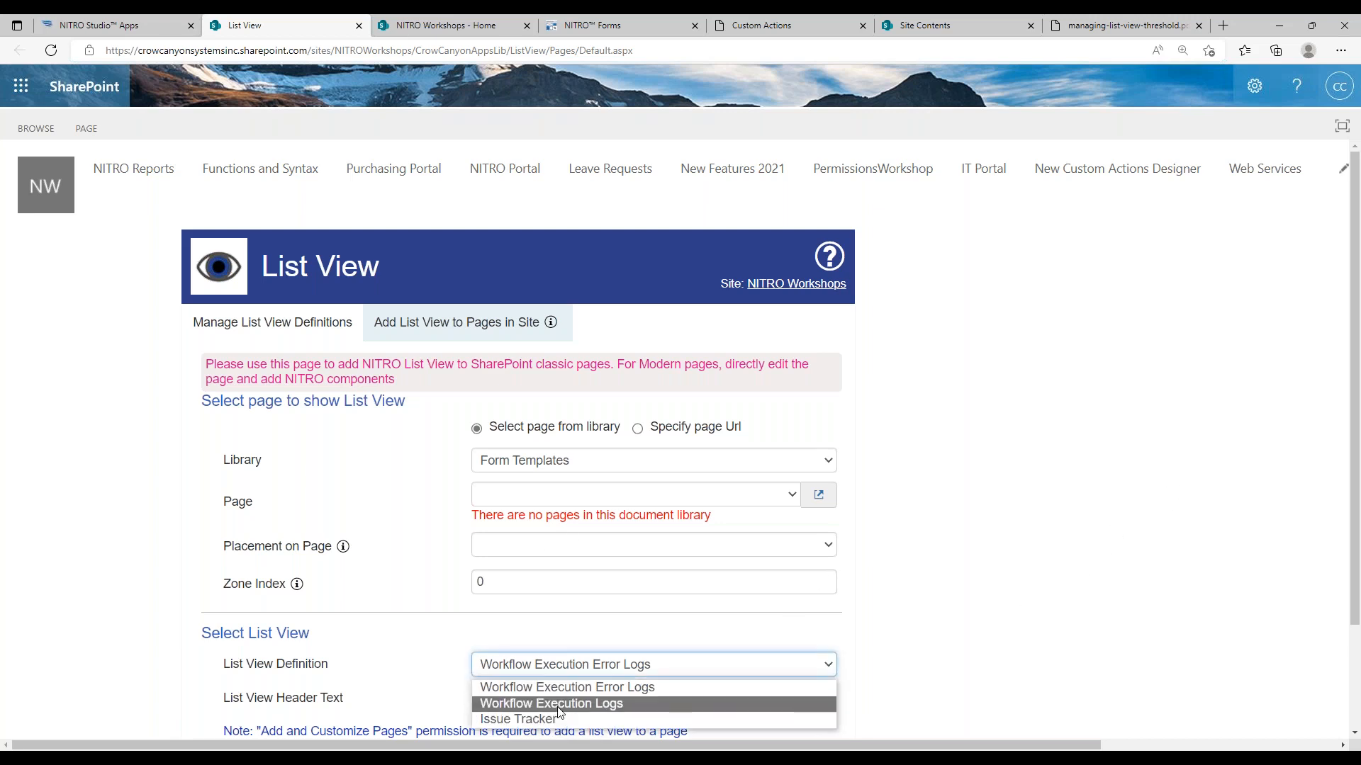
pyautogui.click(520, 717)
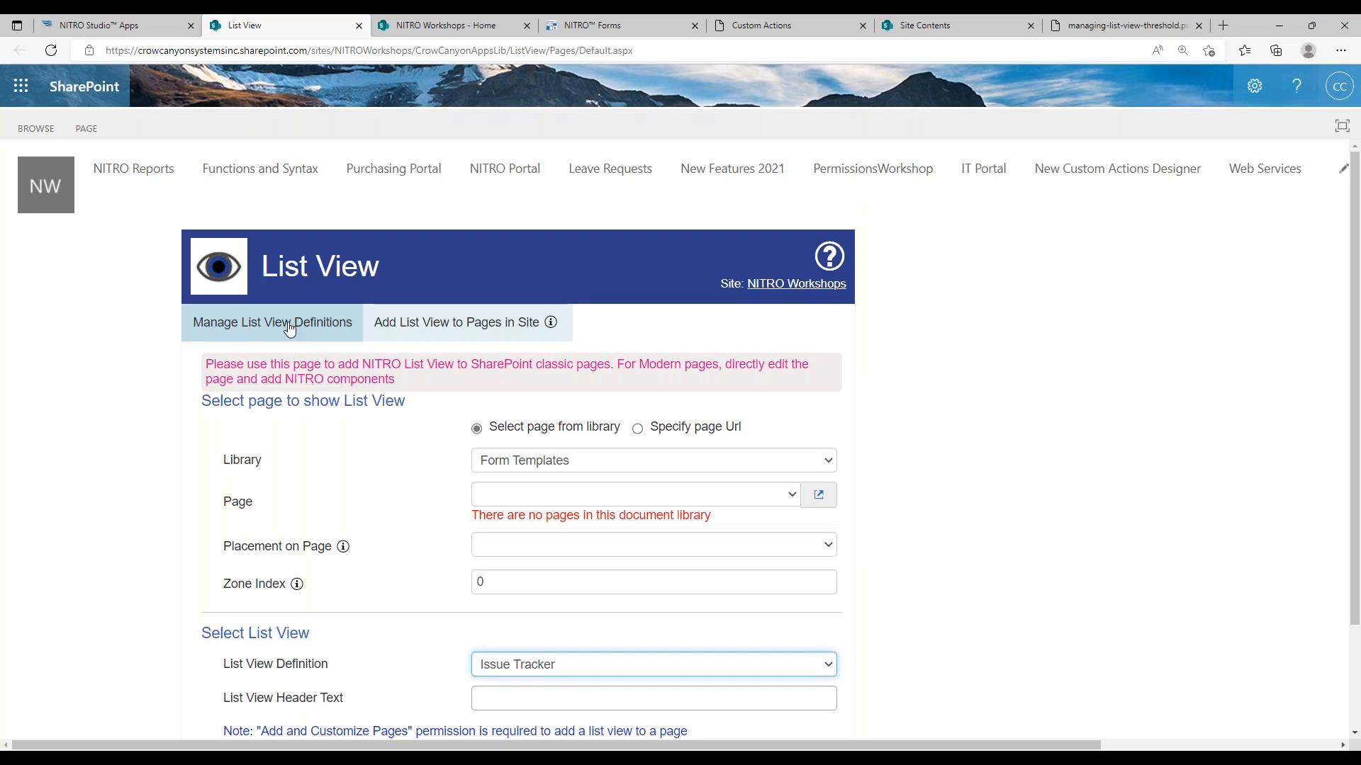
# - Switch the Issue Tracker web part on the NITRO Workshops home page to the Items prior to 6 months view
pyautogui.click(445, 25)
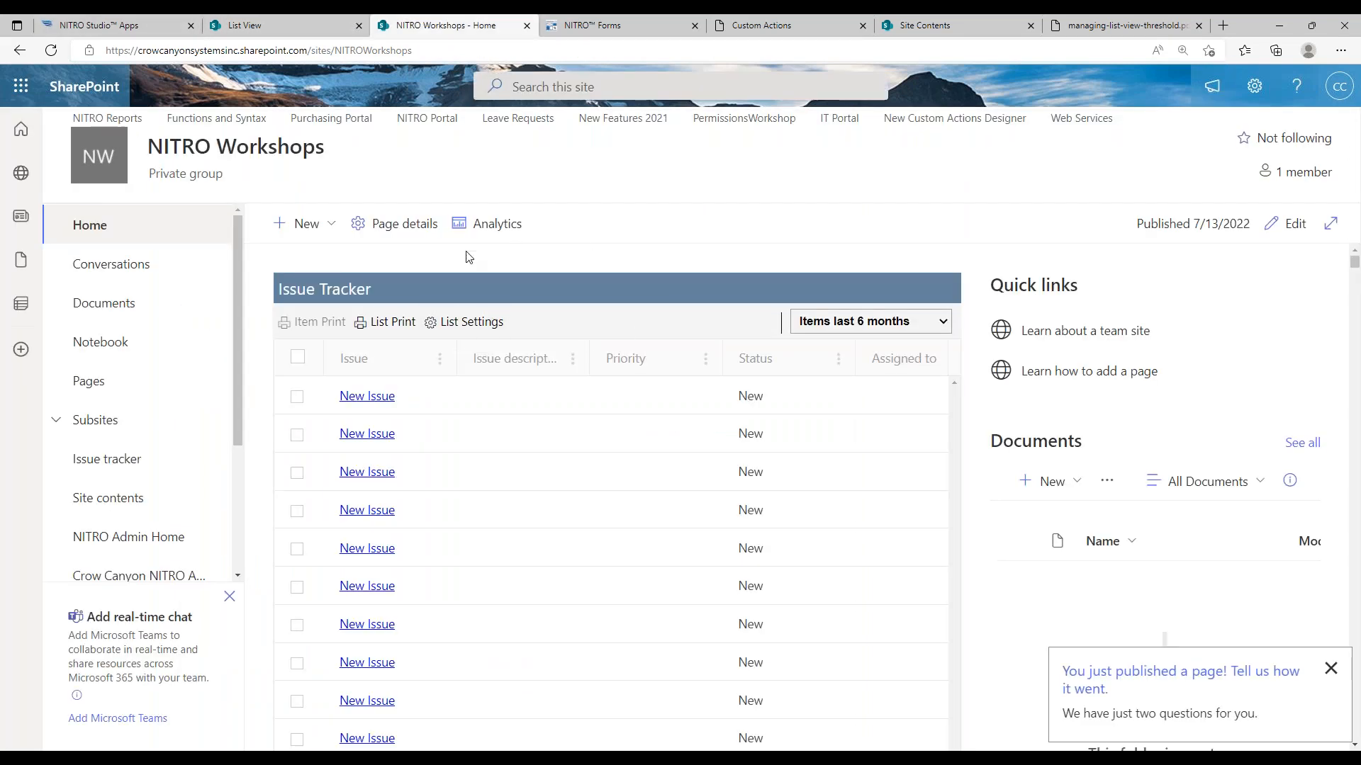
pyautogui.click(844, 328)
pyautogui.click(815, 321)
pyautogui.click(838, 322)
pyautogui.click(841, 358)
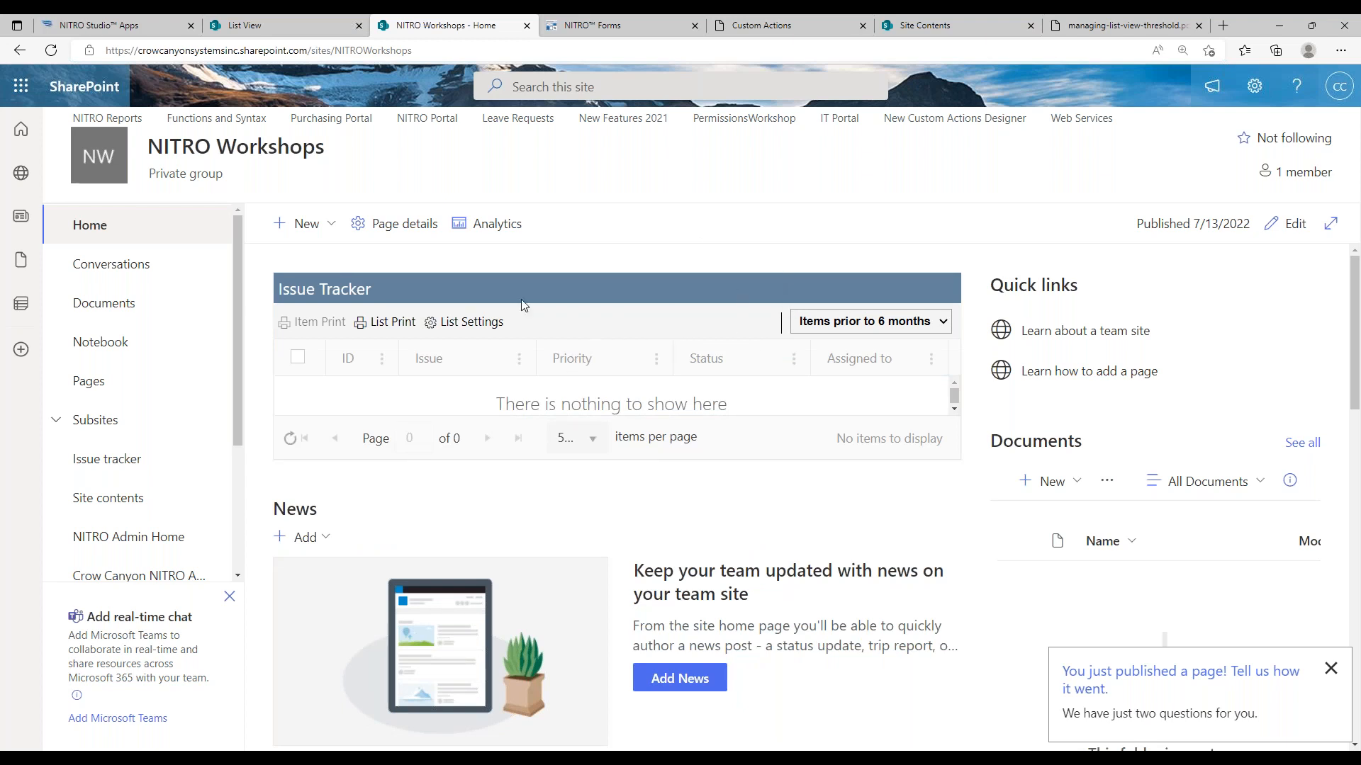
pyautogui.click(830, 321)
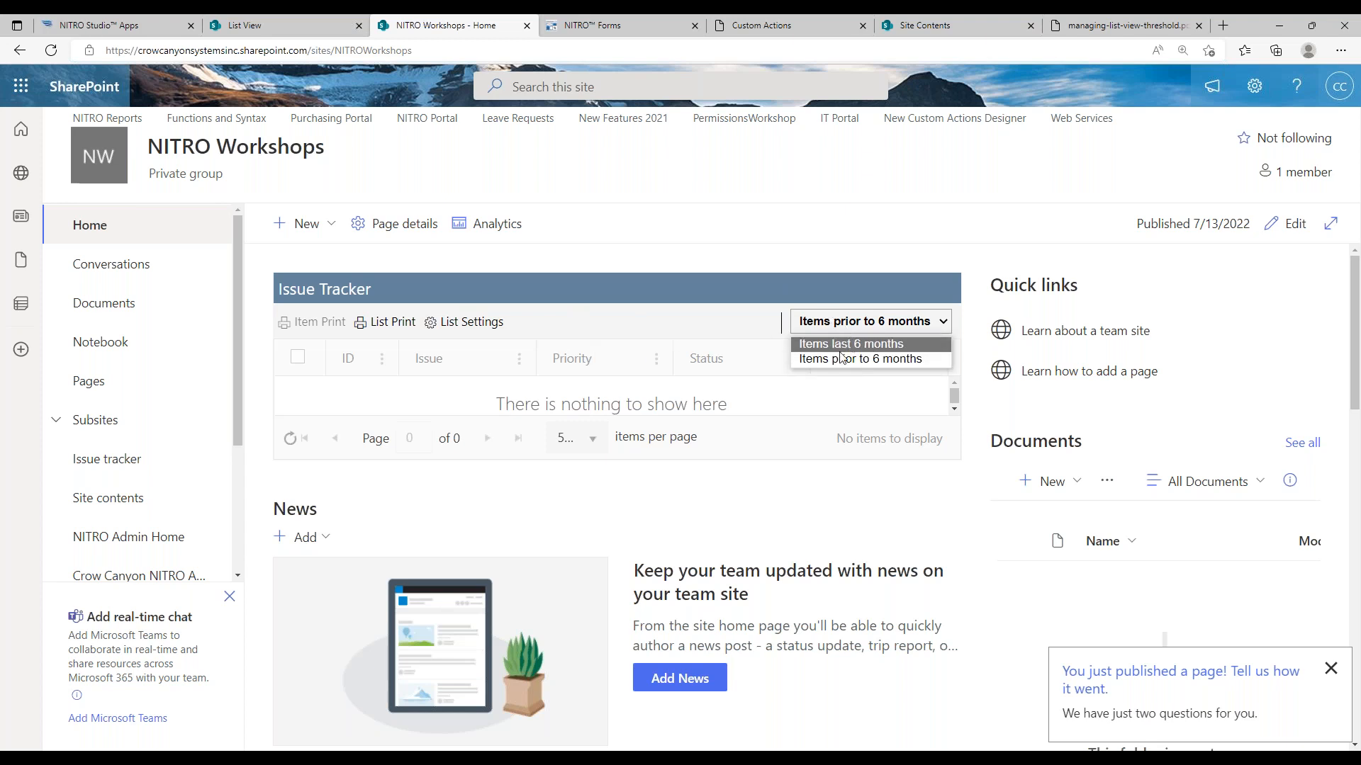
pyautogui.click(647, 326)
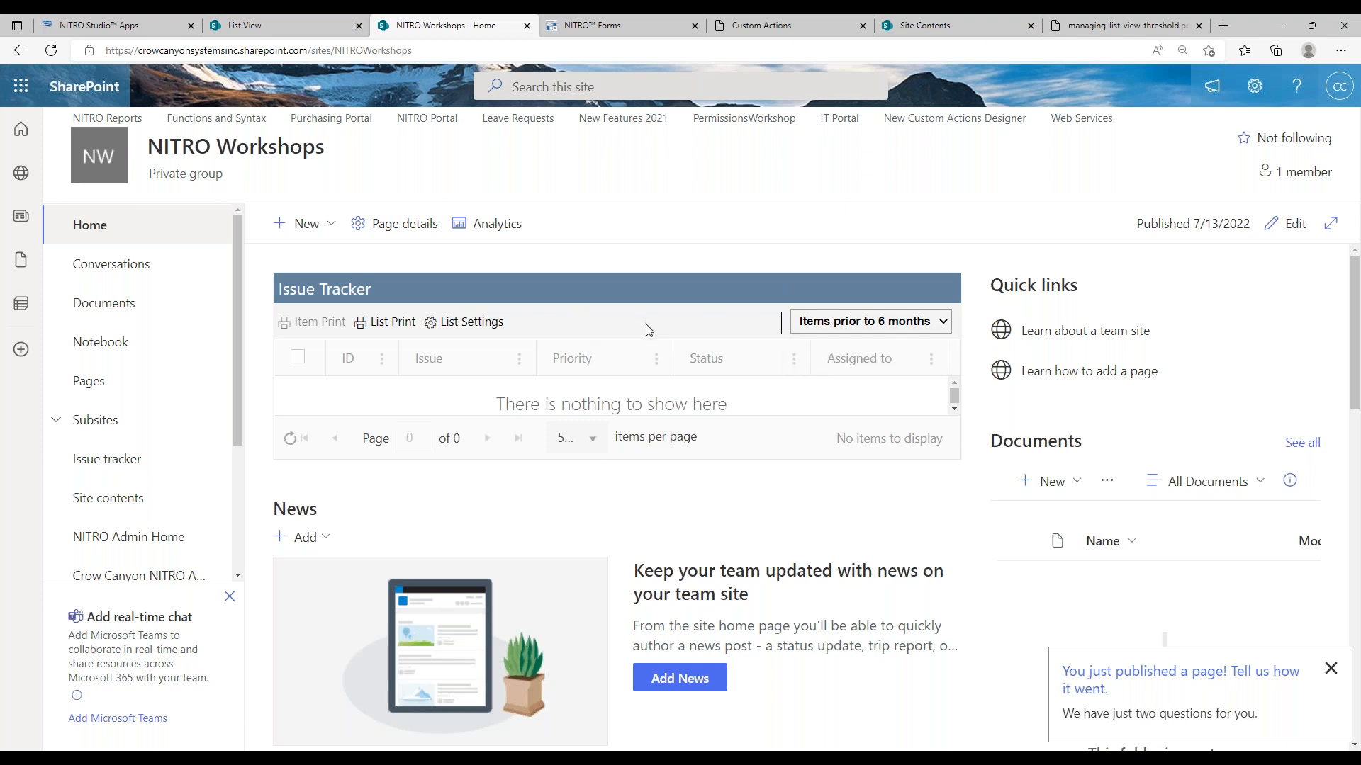
pyautogui.click(854, 326)
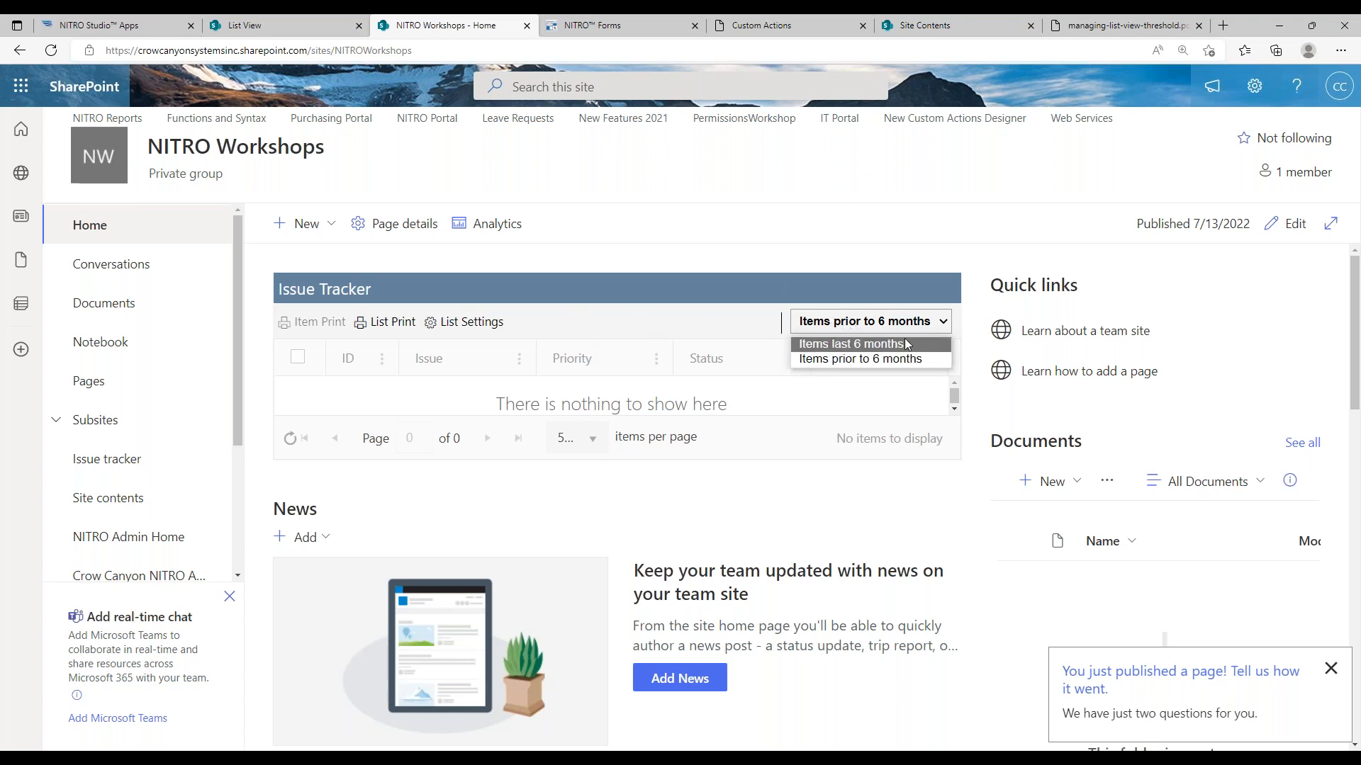
pyautogui.click(742, 334)
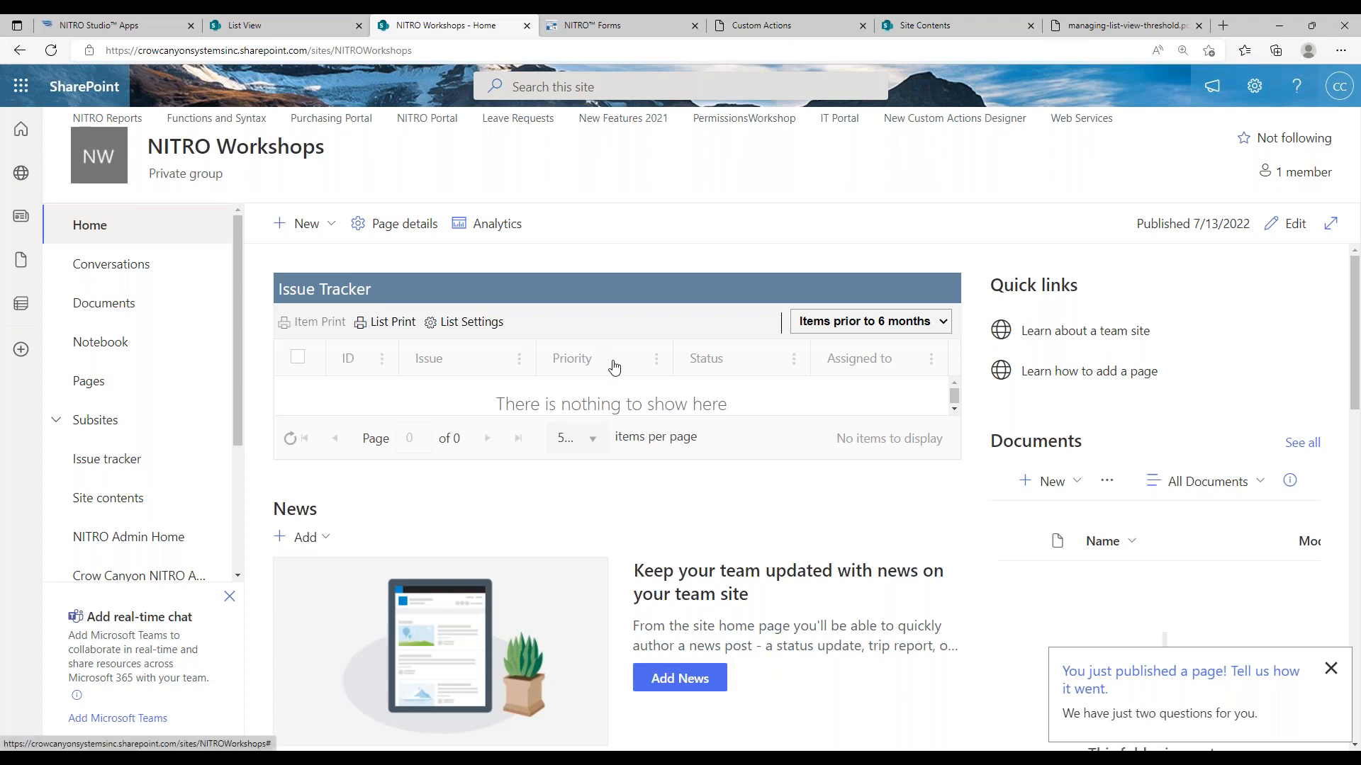
# - Return the home page's Issue Tracker web part to the Items last 6 months view and check the available views
pyautogui.click(868, 324)
pyautogui.click(850, 344)
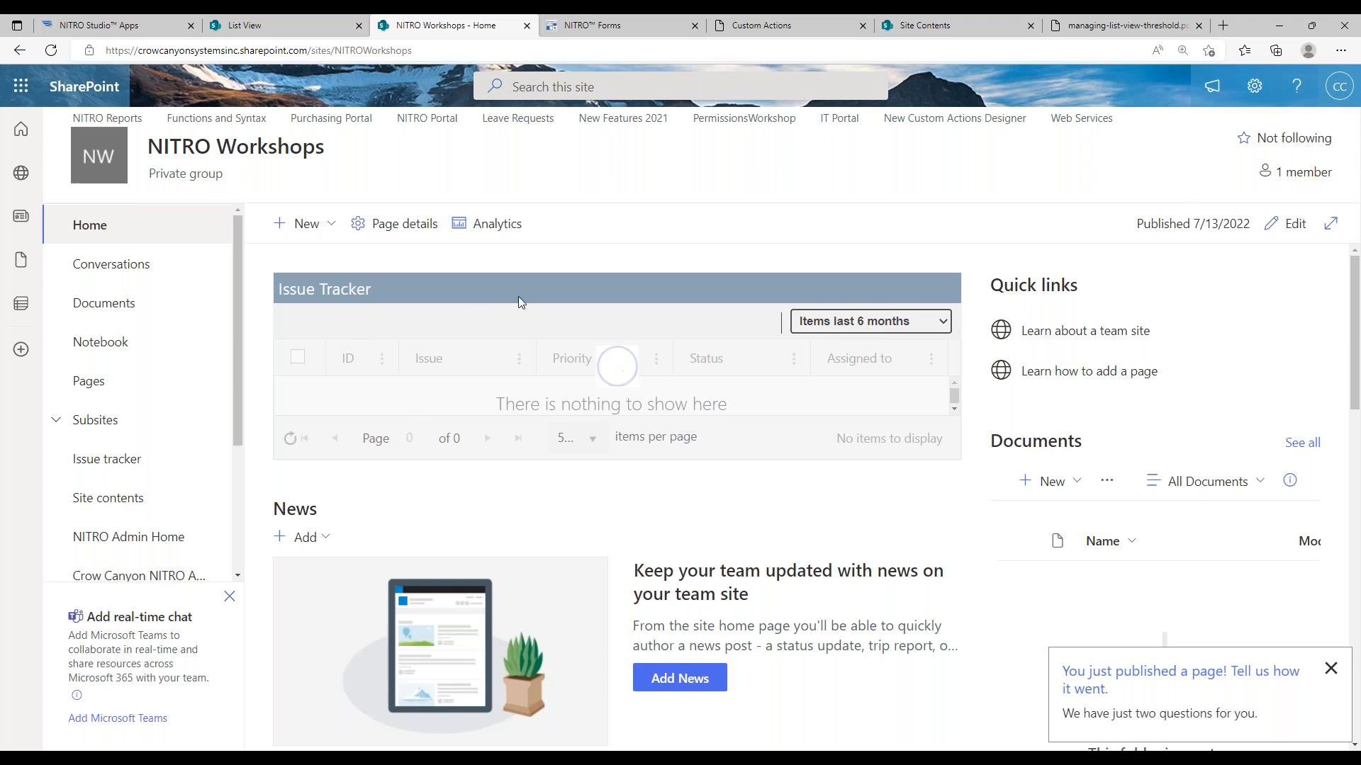
pyautogui.click(804, 327)
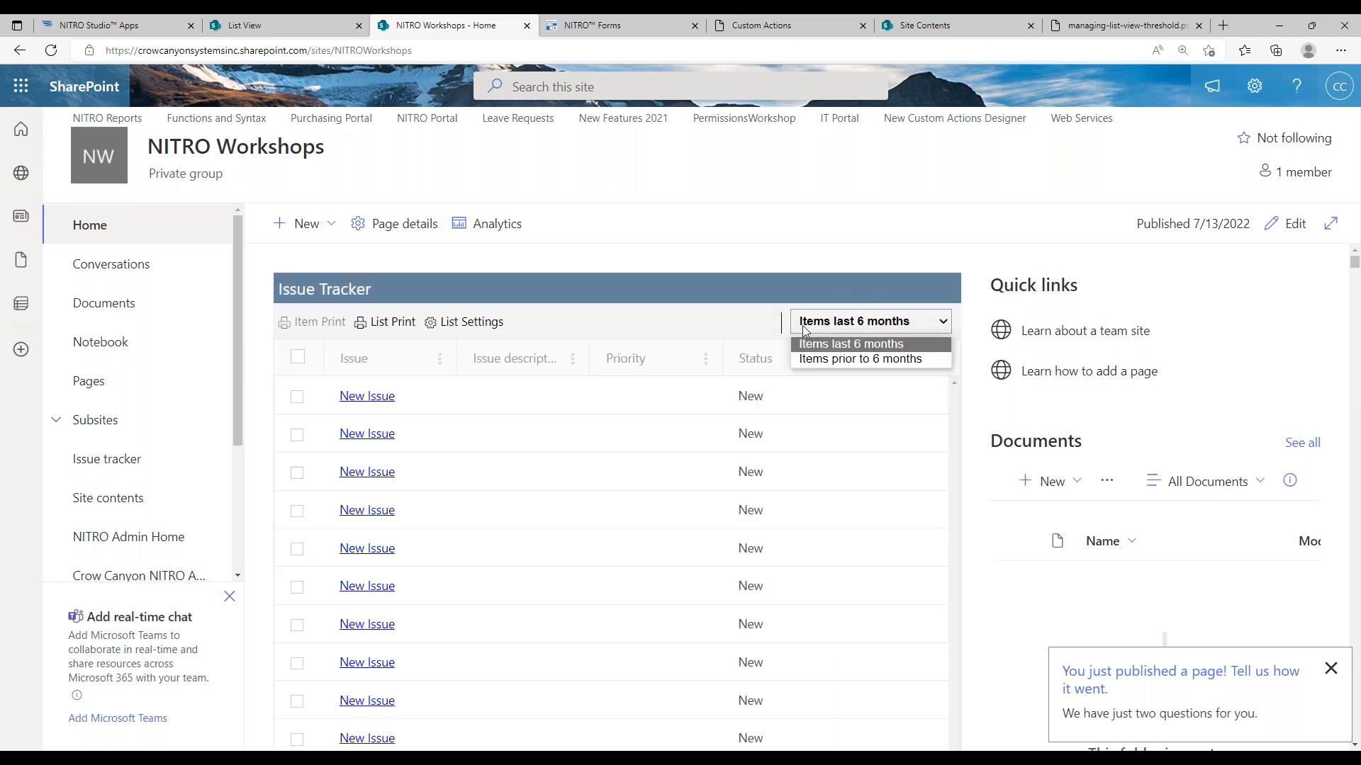
pyautogui.click(728, 321)
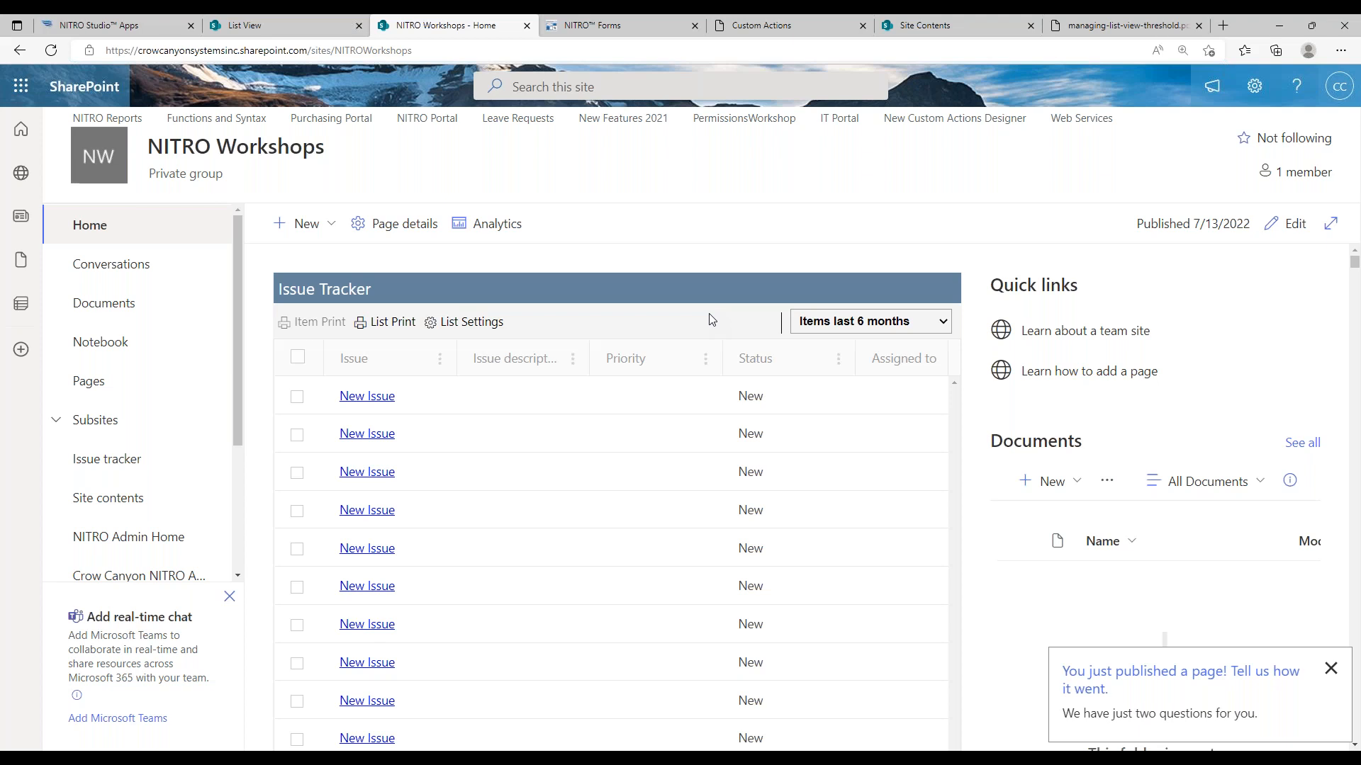
# - Examine the Related Issues tab and the Related Issue lookup column of the Event Itinerary form in the NITRO Forms designer
pyautogui.click(614, 30)
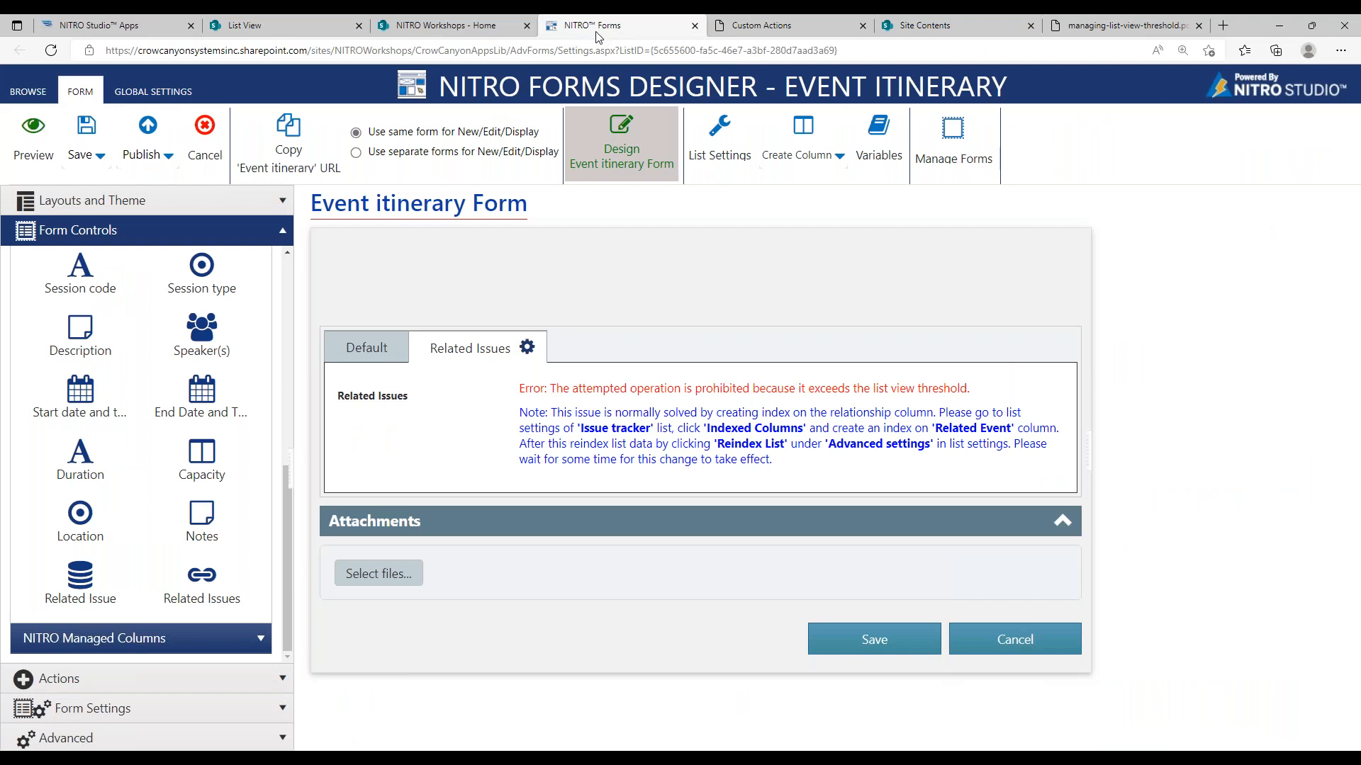
pyautogui.moveTo(792, 88); pyautogui.dragTo(1004, 86)
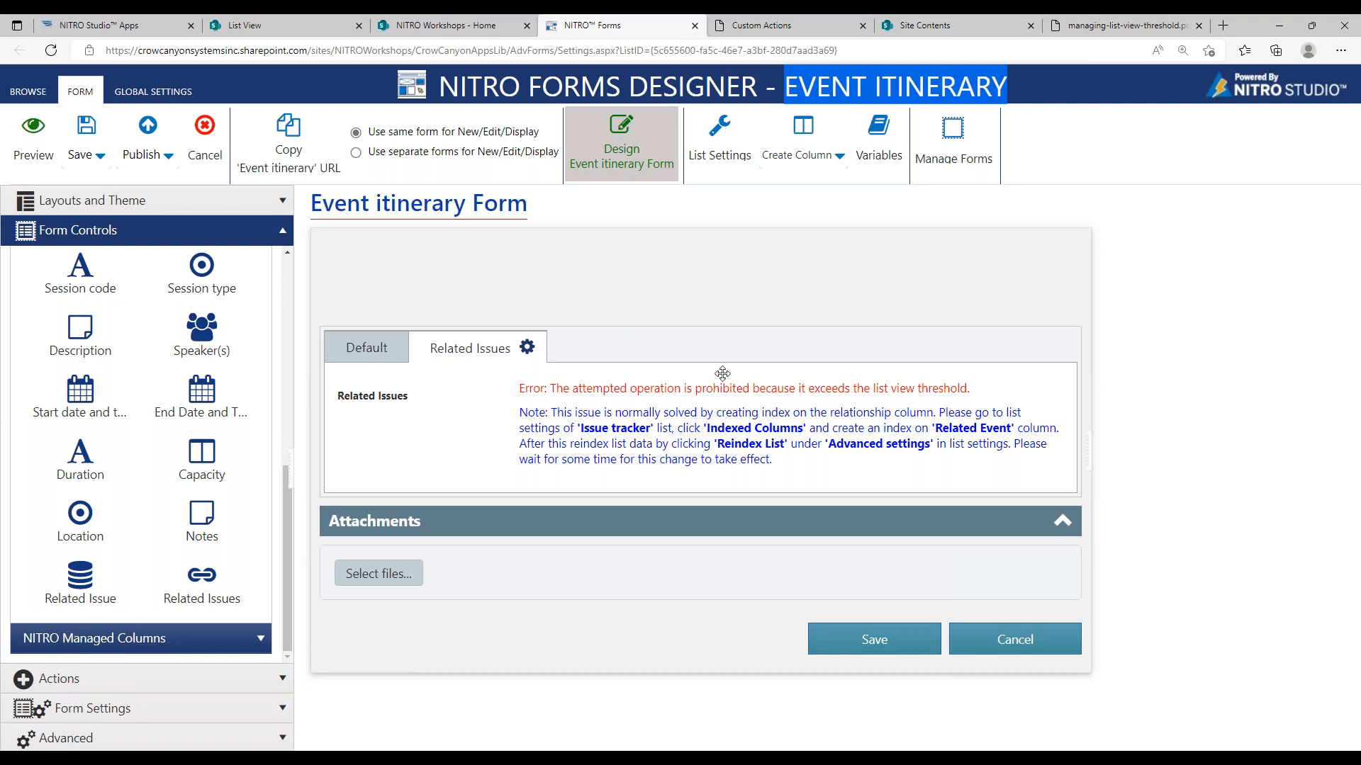
pyautogui.click(369, 355)
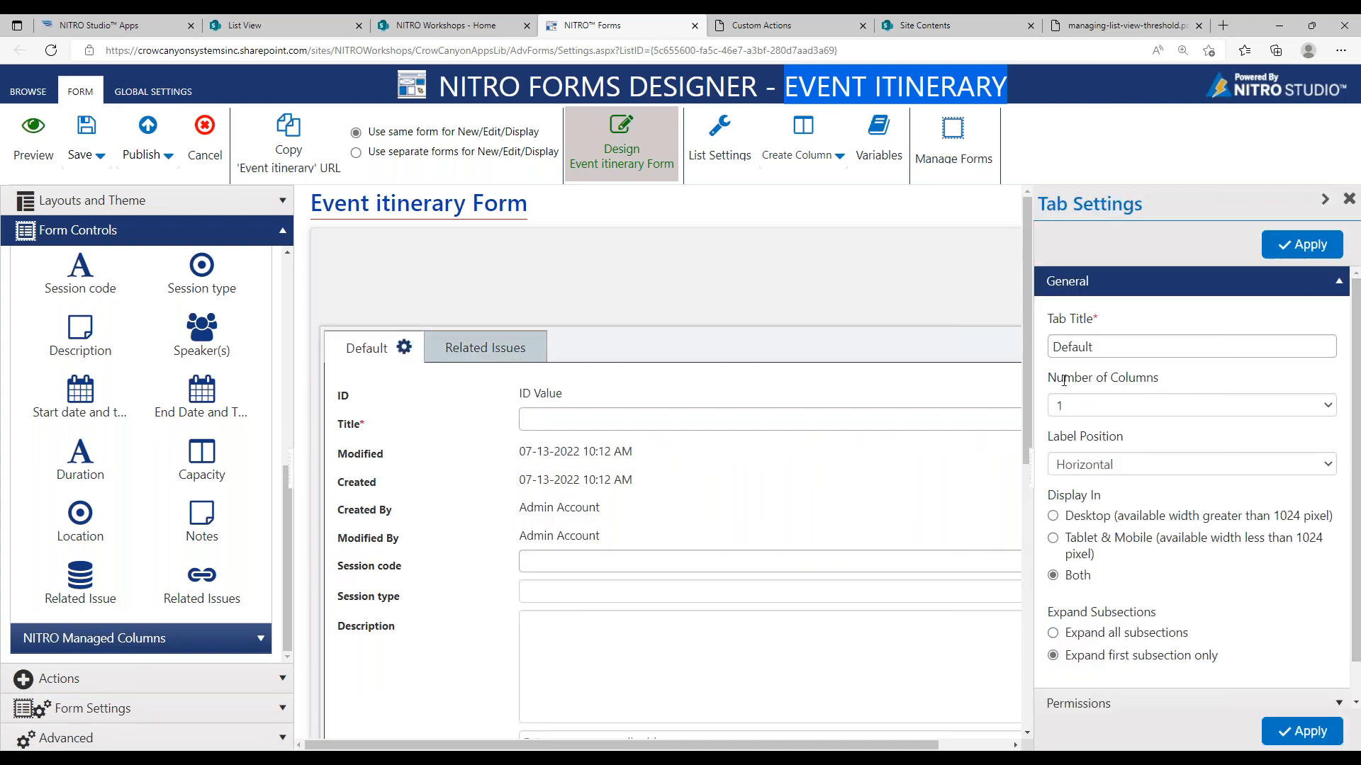
pyautogui.moveTo(1027, 370); pyautogui.dragTo(1027, 598)
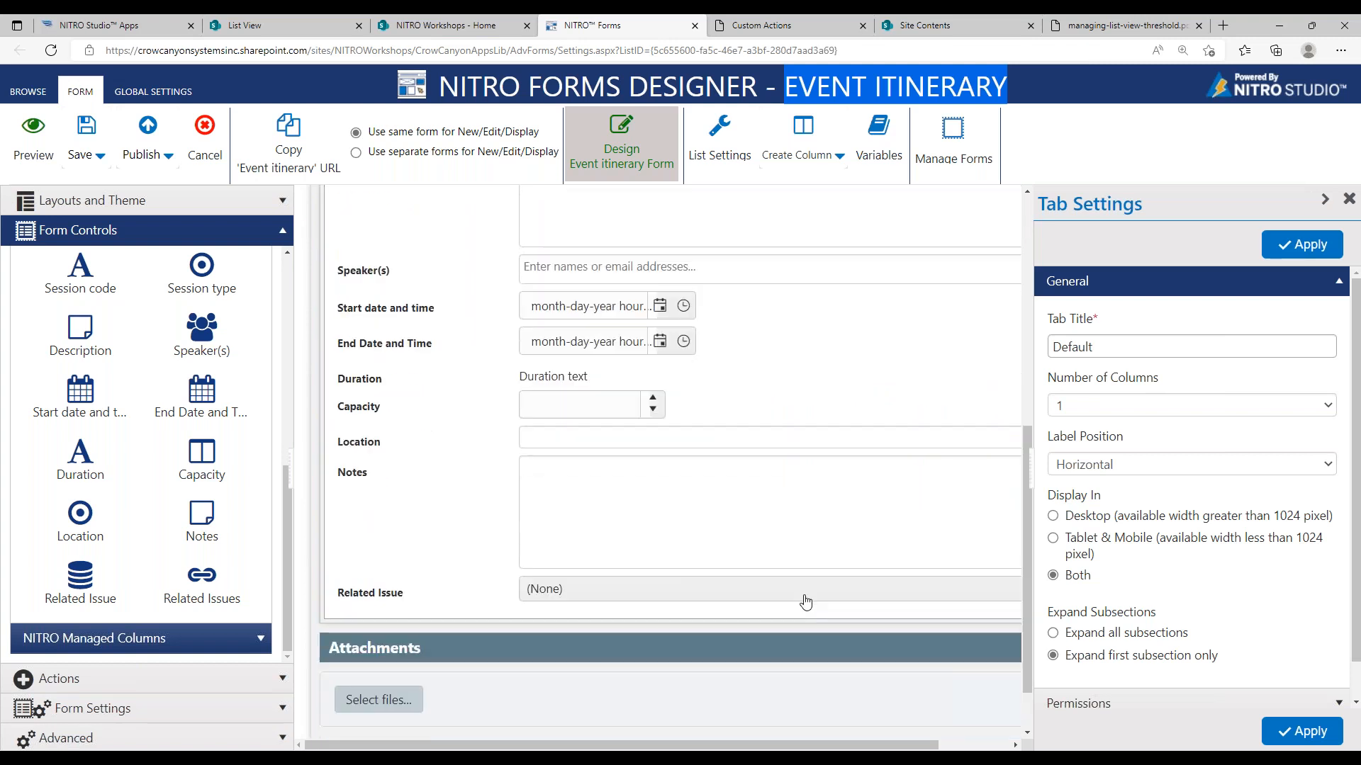
pyautogui.click(758, 601)
# - Publish the Event itinerary form and reset the cached site metadata
pyautogui.click(141, 149)
pyautogui.click(693, 424)
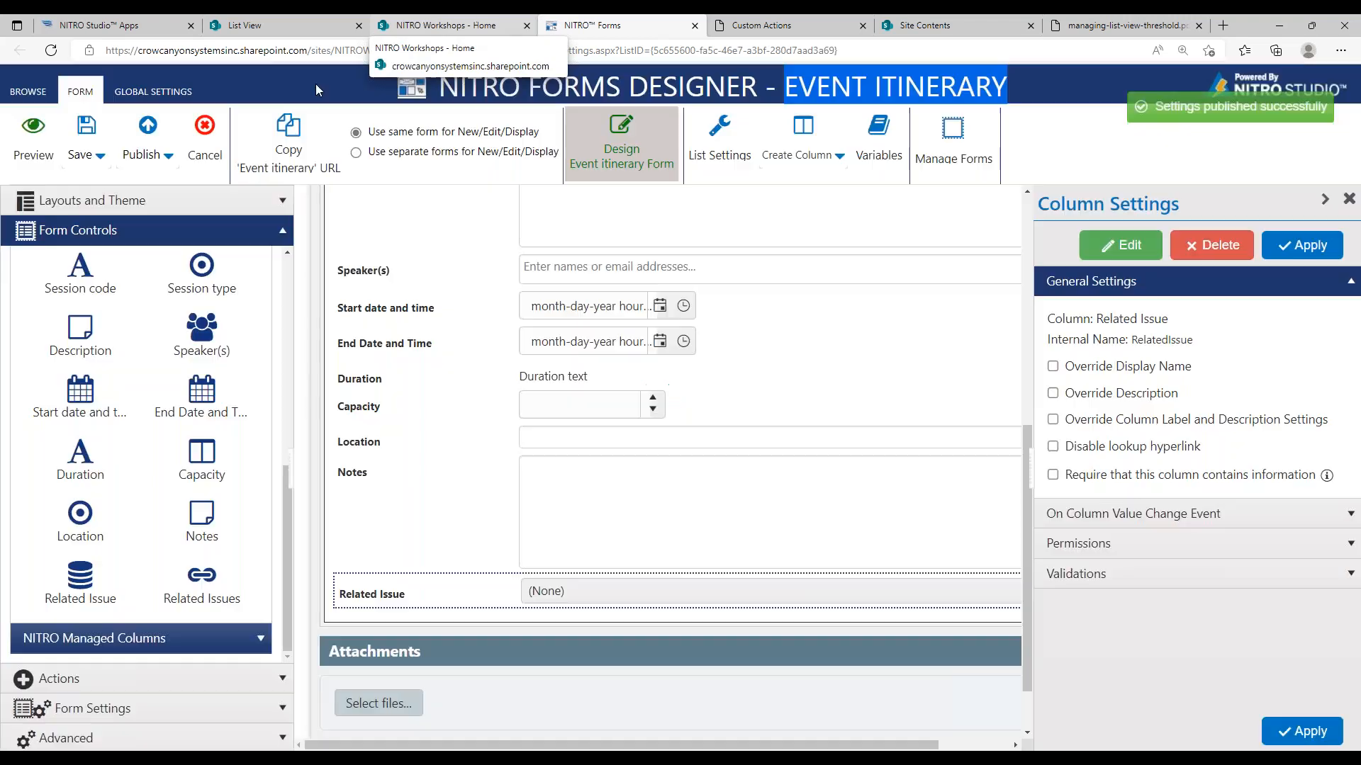
pyautogui.click(177, 93)
pyautogui.click(262, 139)
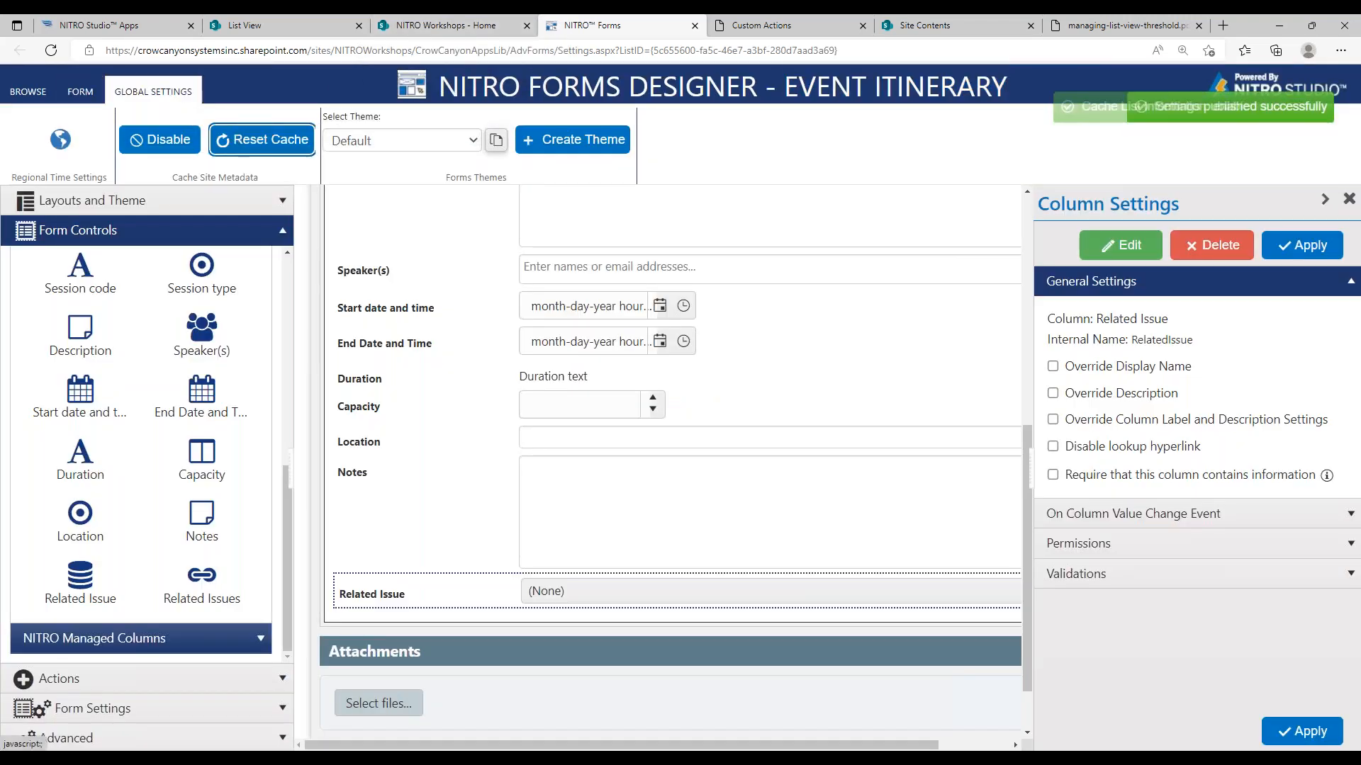
# - Open a new Event itinerary item from the site and check the choices offered by its Related Issue lookup
pyautogui.click(124, 23)
pyautogui.click(326, 26)
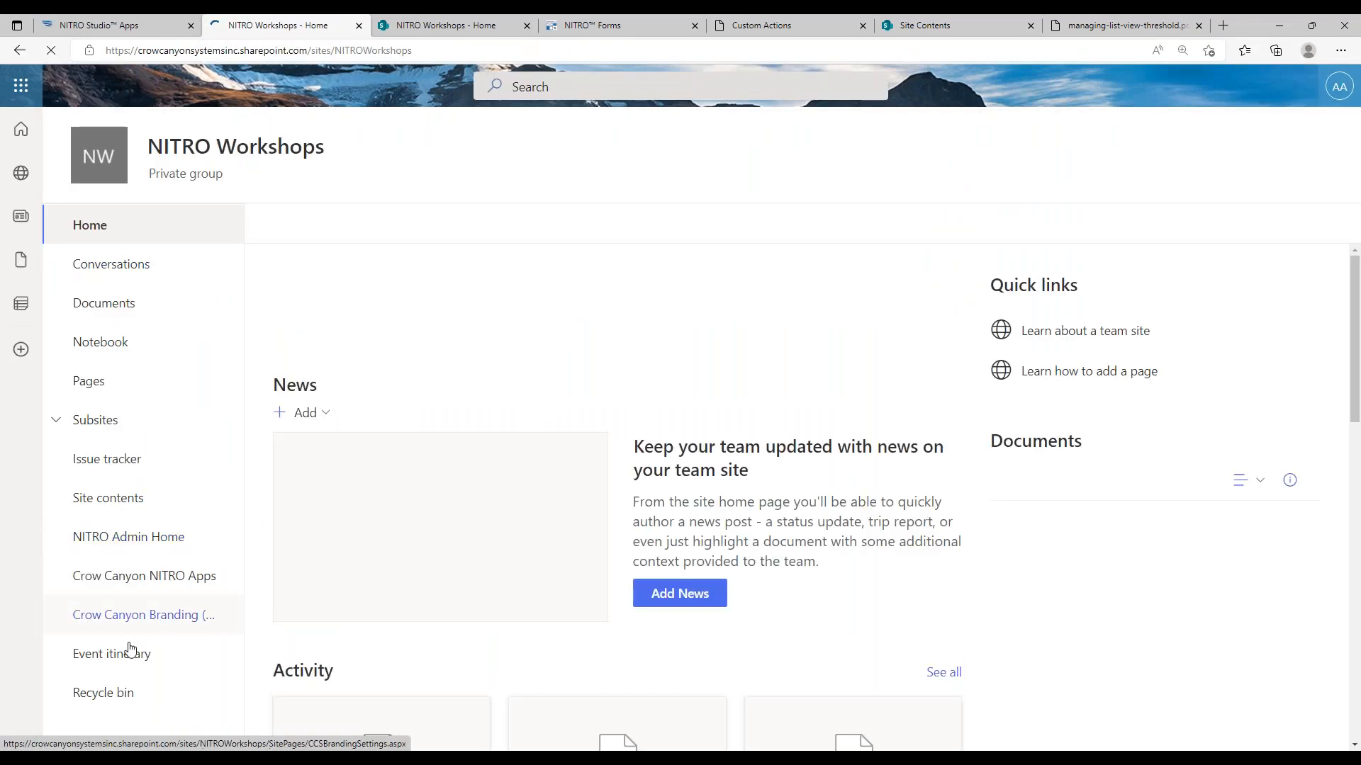
pyautogui.click(131, 650)
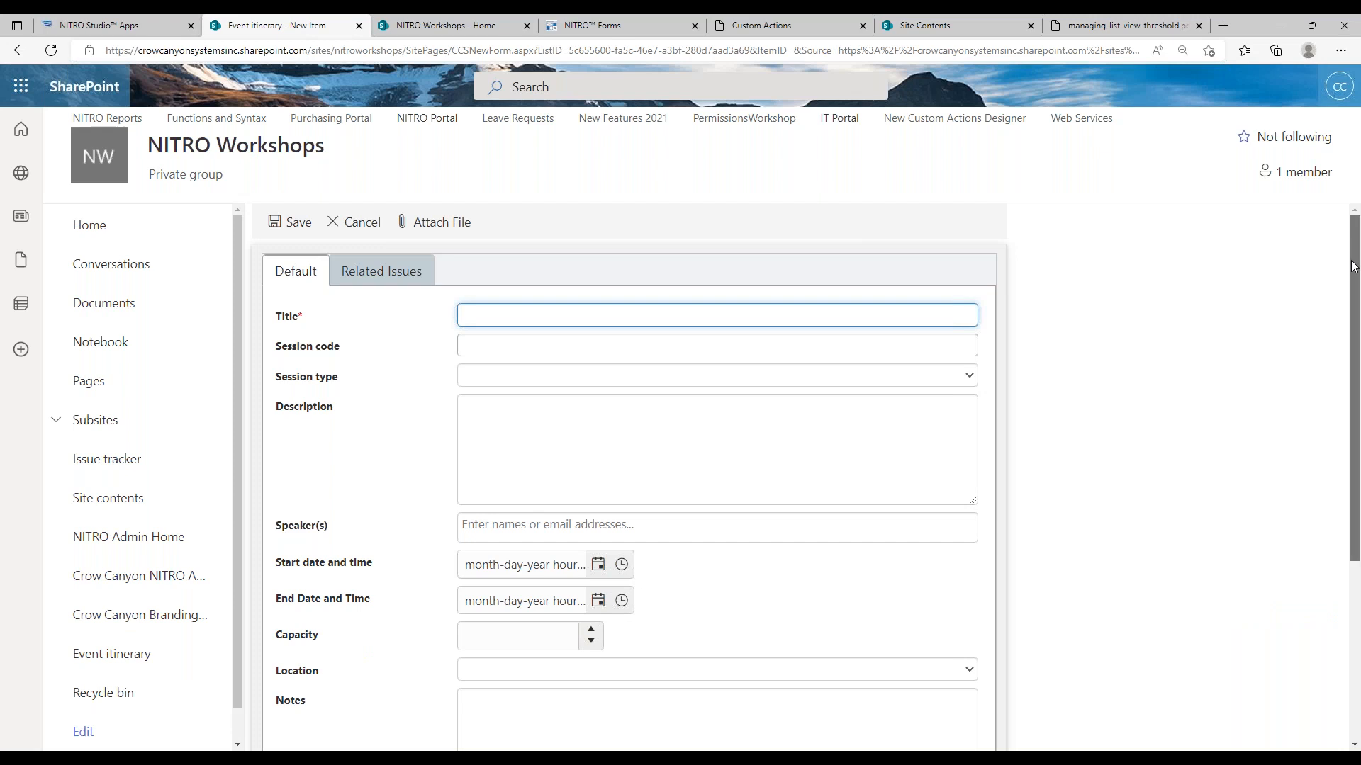
pyautogui.moveTo(1354, 266); pyautogui.dragTo(1322, 426)
pyautogui.click(717, 567)
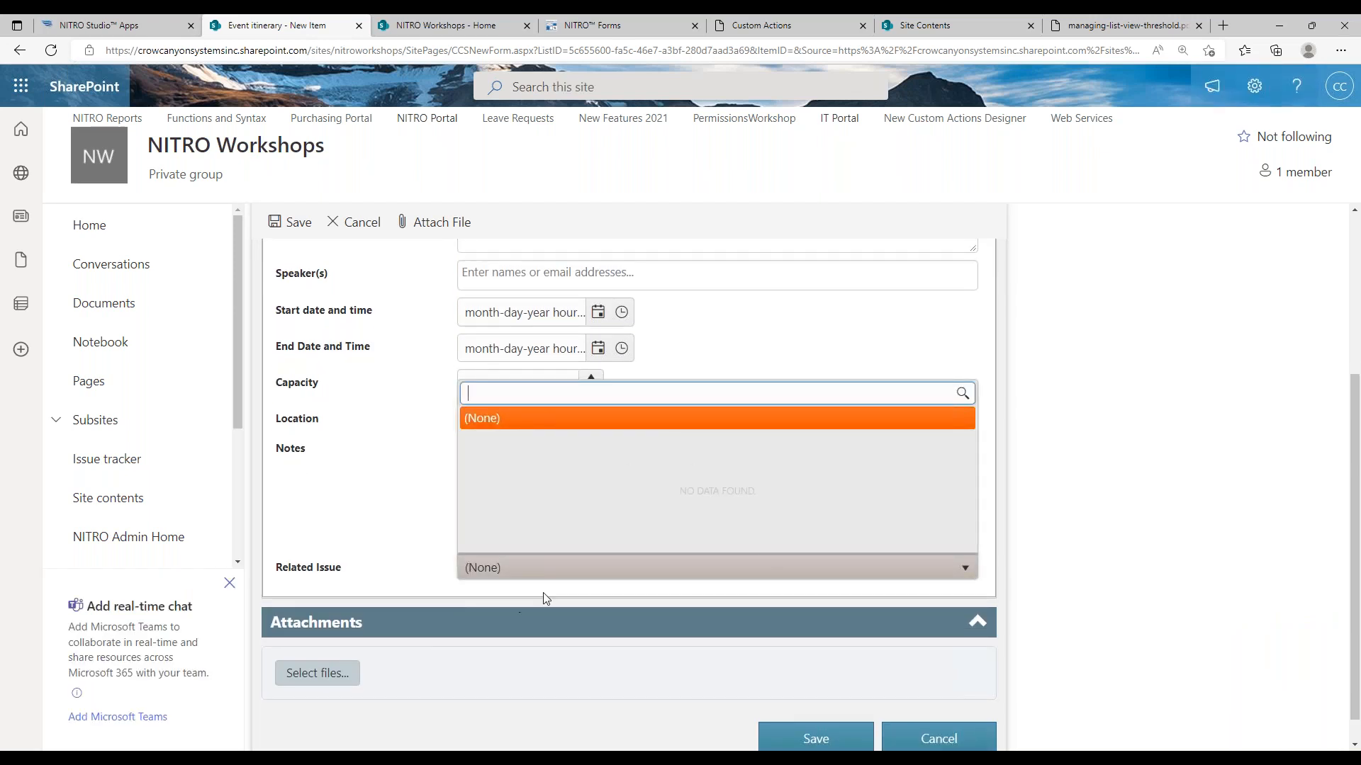
pyautogui.click(399, 515)
pyautogui.click(536, 567)
pyautogui.click(433, 541)
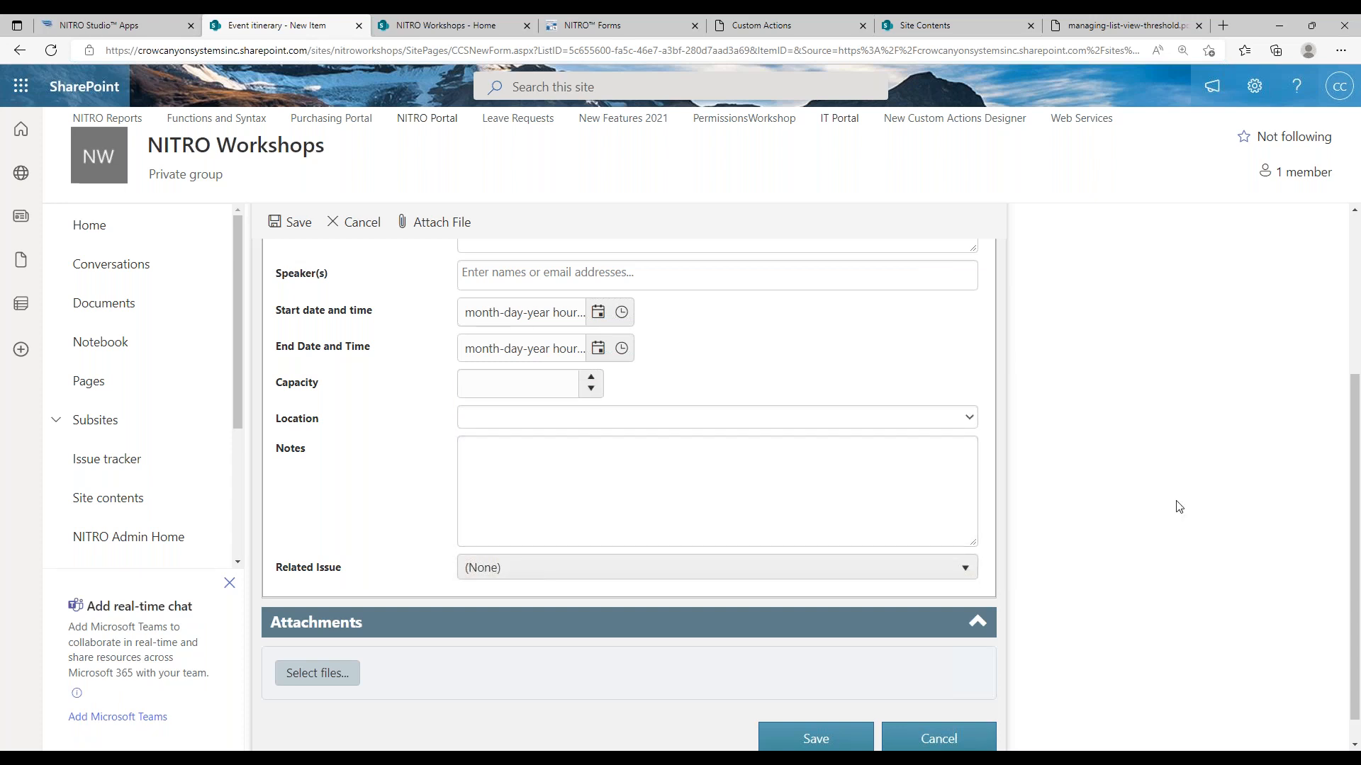
pyautogui.click(899, 570)
pyautogui.click(385, 523)
# - Read the note on the new item's Related Issues tab about indexing the relationship column
pyautogui.moveTo(1353, 383); pyautogui.dragTo(1354, 252)
pyautogui.click(380, 271)
pyautogui.moveTo(457, 319); pyautogui.dragTo(792, 383)
pyautogui.click(722, 338)
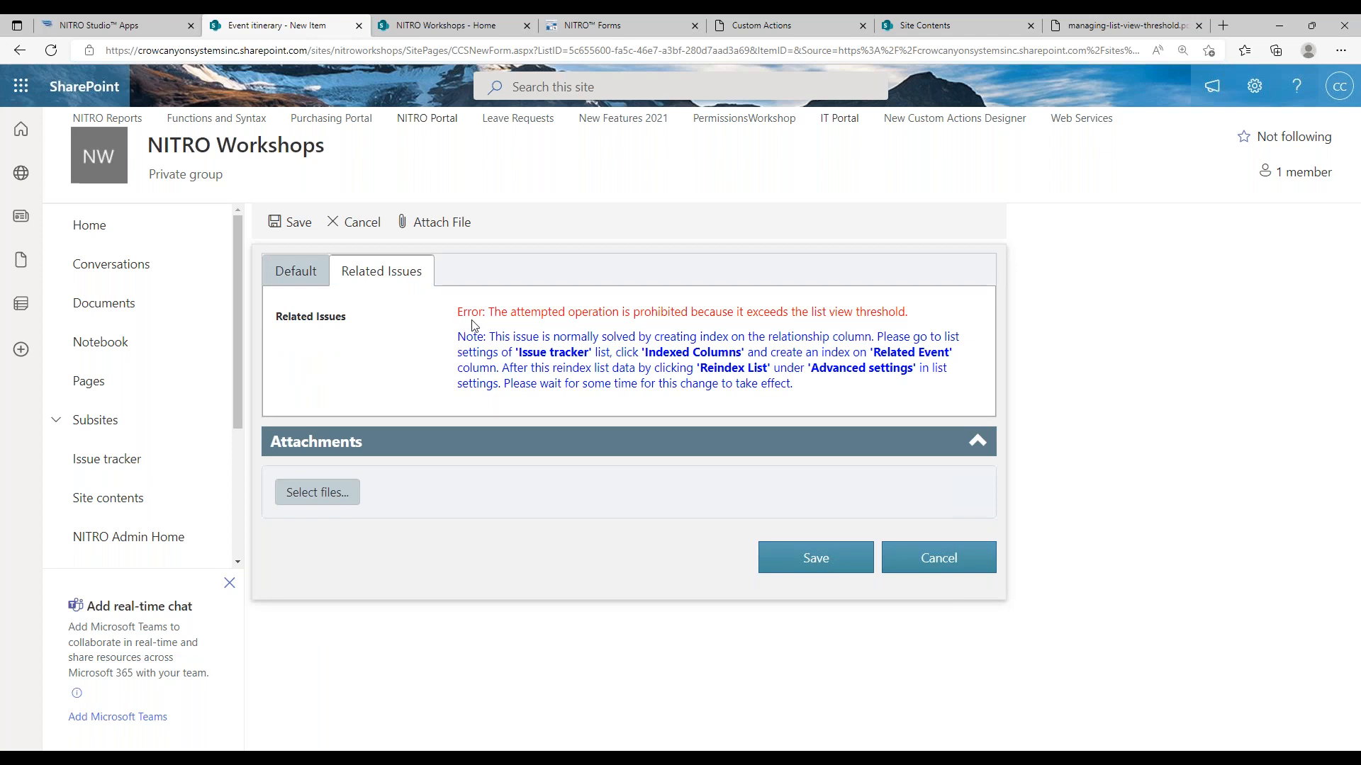
pyautogui.moveTo(464, 337); pyautogui.dragTo(702, 352)
pyautogui.click(535, 347)
pyautogui.moveTo(461, 337); pyautogui.dragTo(589, 336)
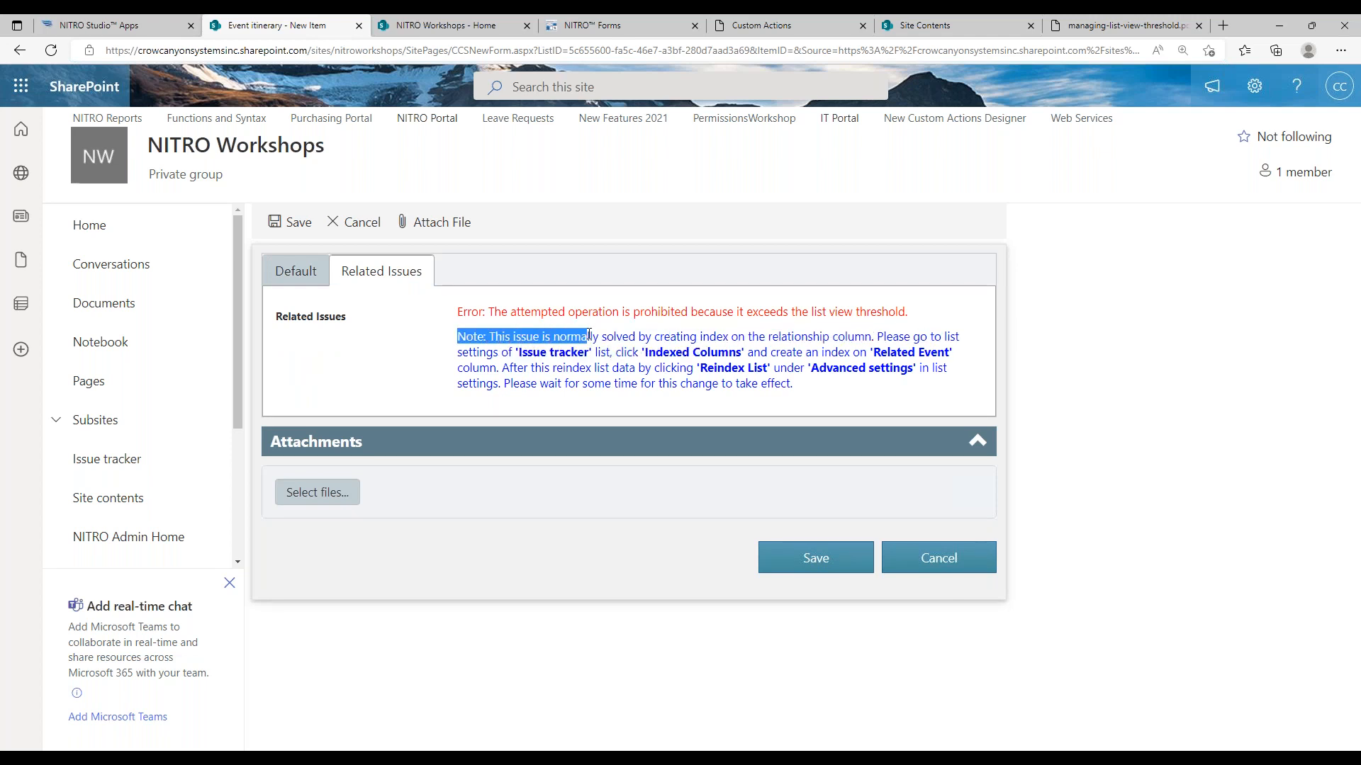
pyautogui.moveTo(872, 352); pyautogui.dragTo(943, 350)
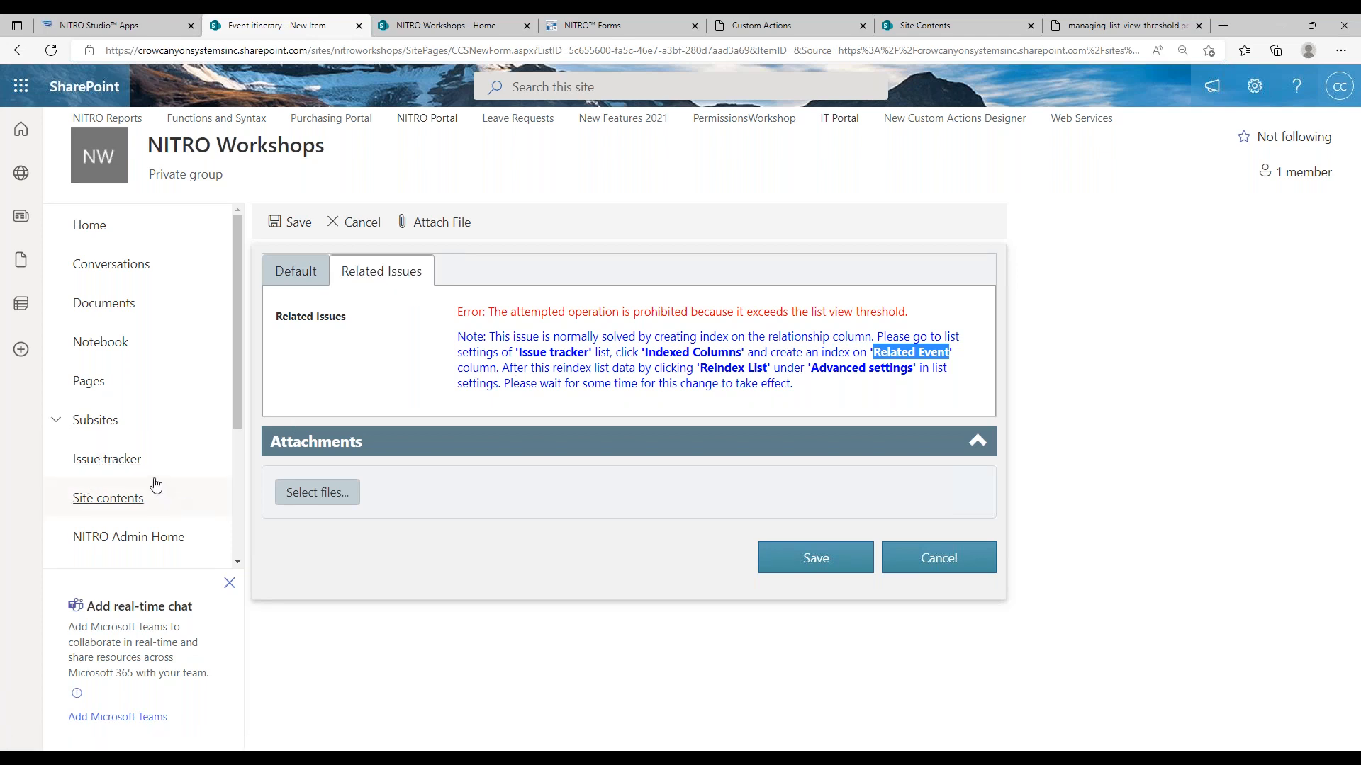
# - Create an index on the Issue tracker list with Related Event as the primary column and no secondary column
pyautogui.click(100, 460)
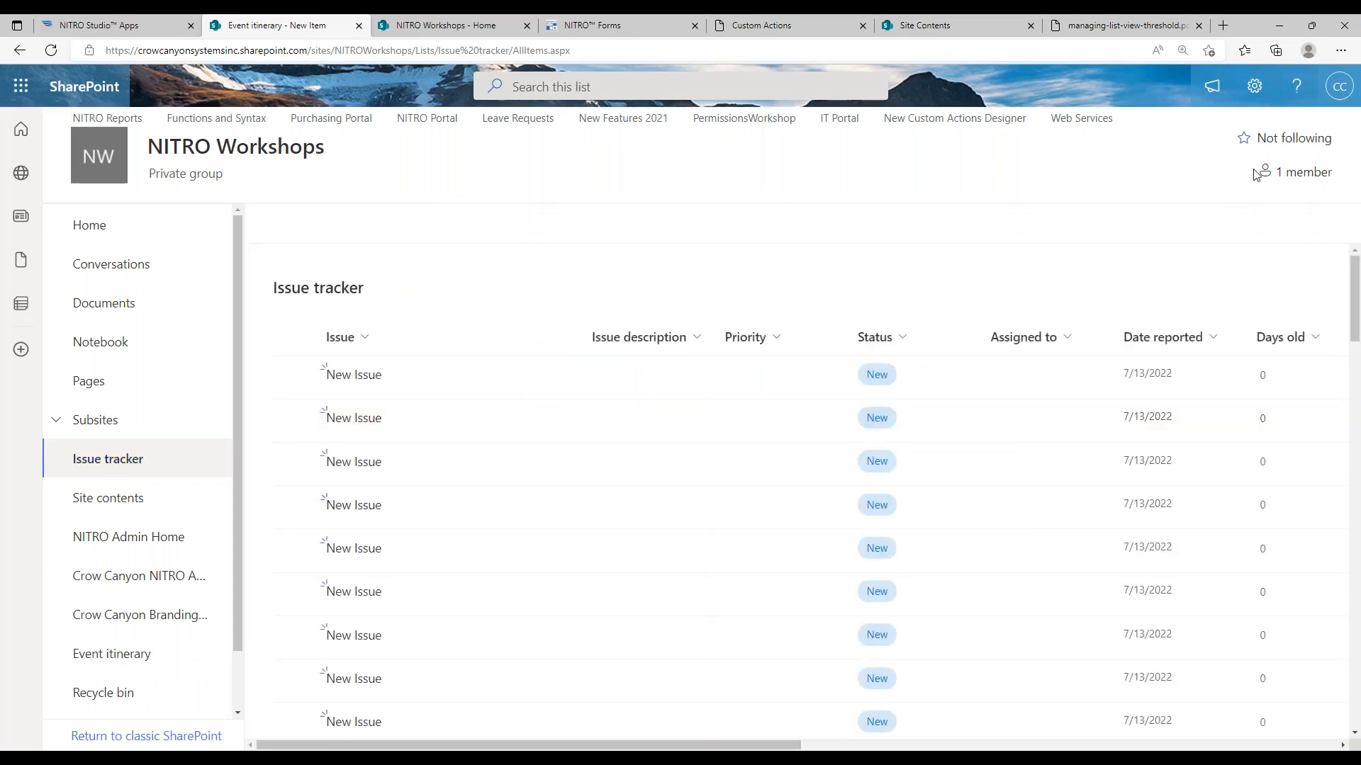
pyautogui.click(1255, 102)
pyautogui.click(1139, 273)
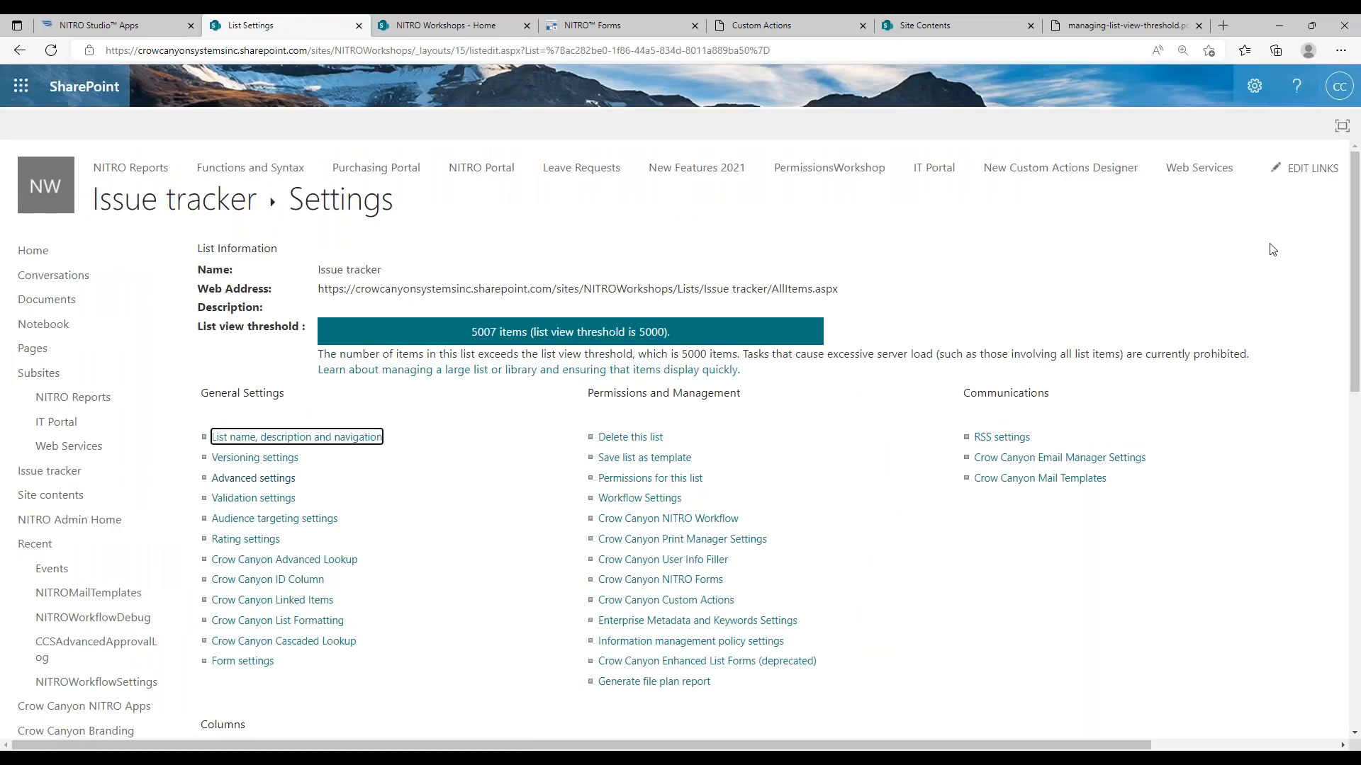
pyautogui.moveTo(1349, 209); pyautogui.dragTo(1330, 481)
pyautogui.click(263, 551)
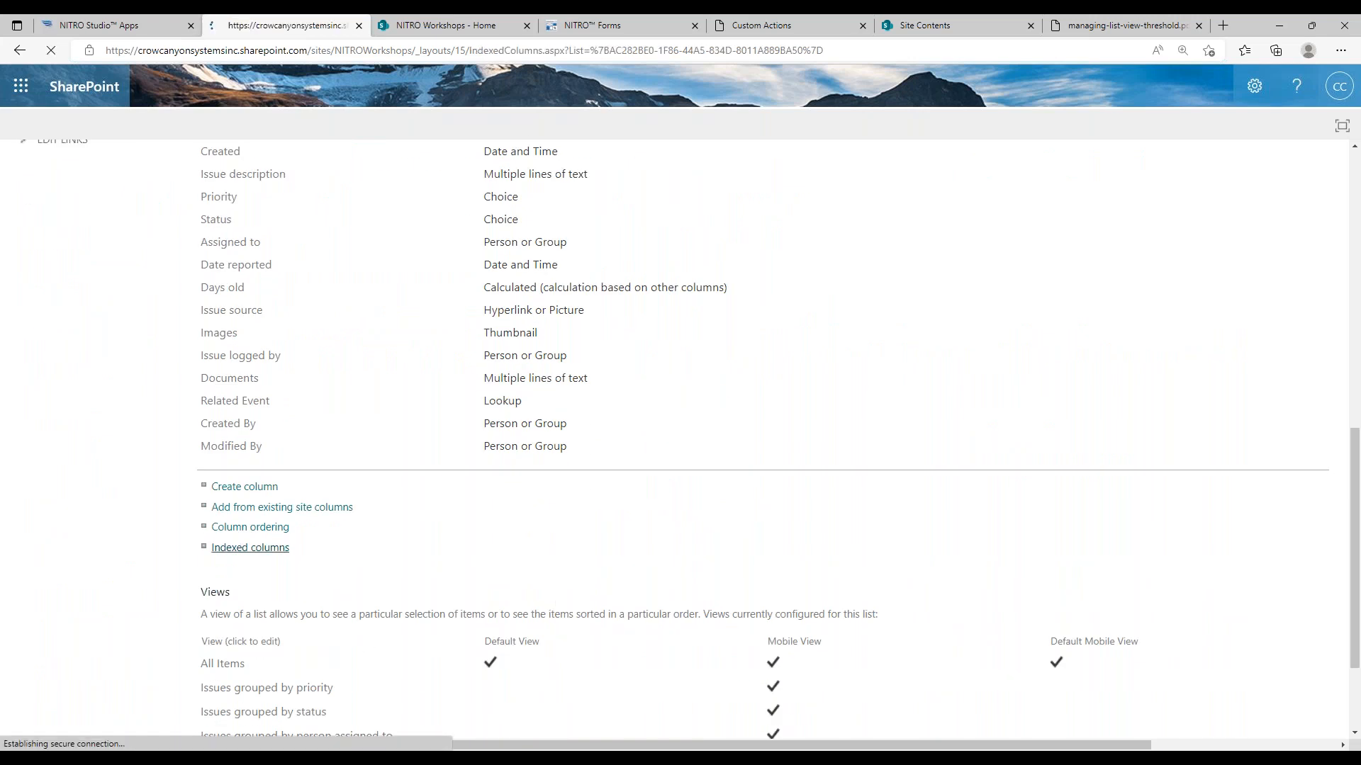
pyautogui.click(279, 426)
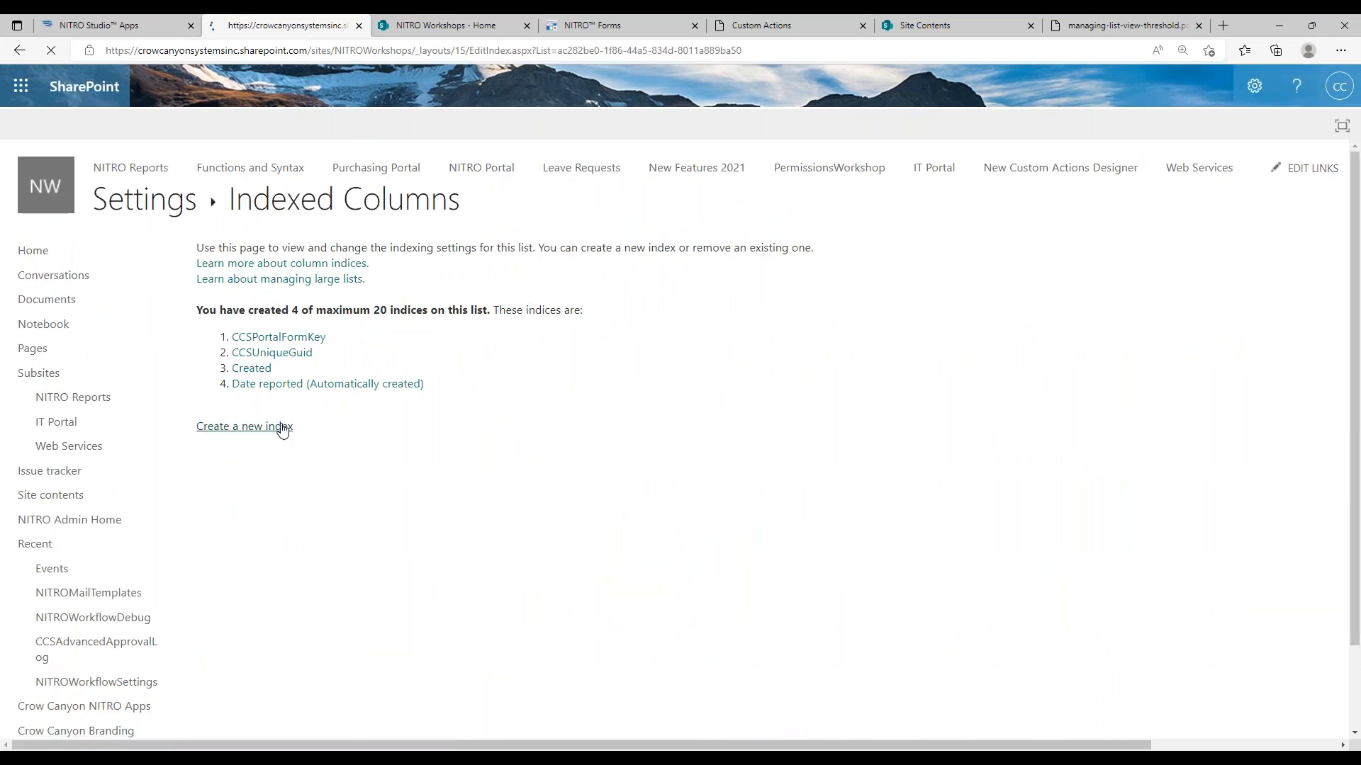
pyautogui.click(654, 296)
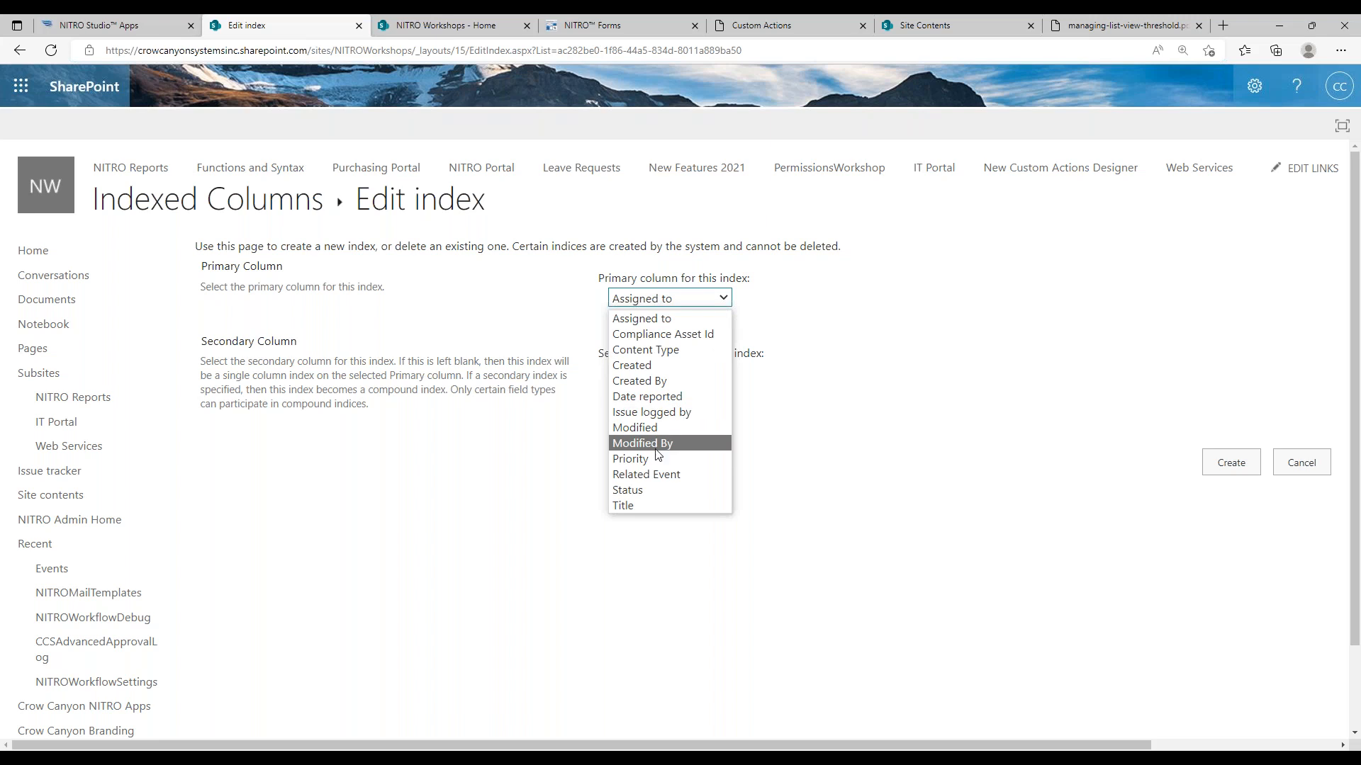
pyautogui.click(658, 469)
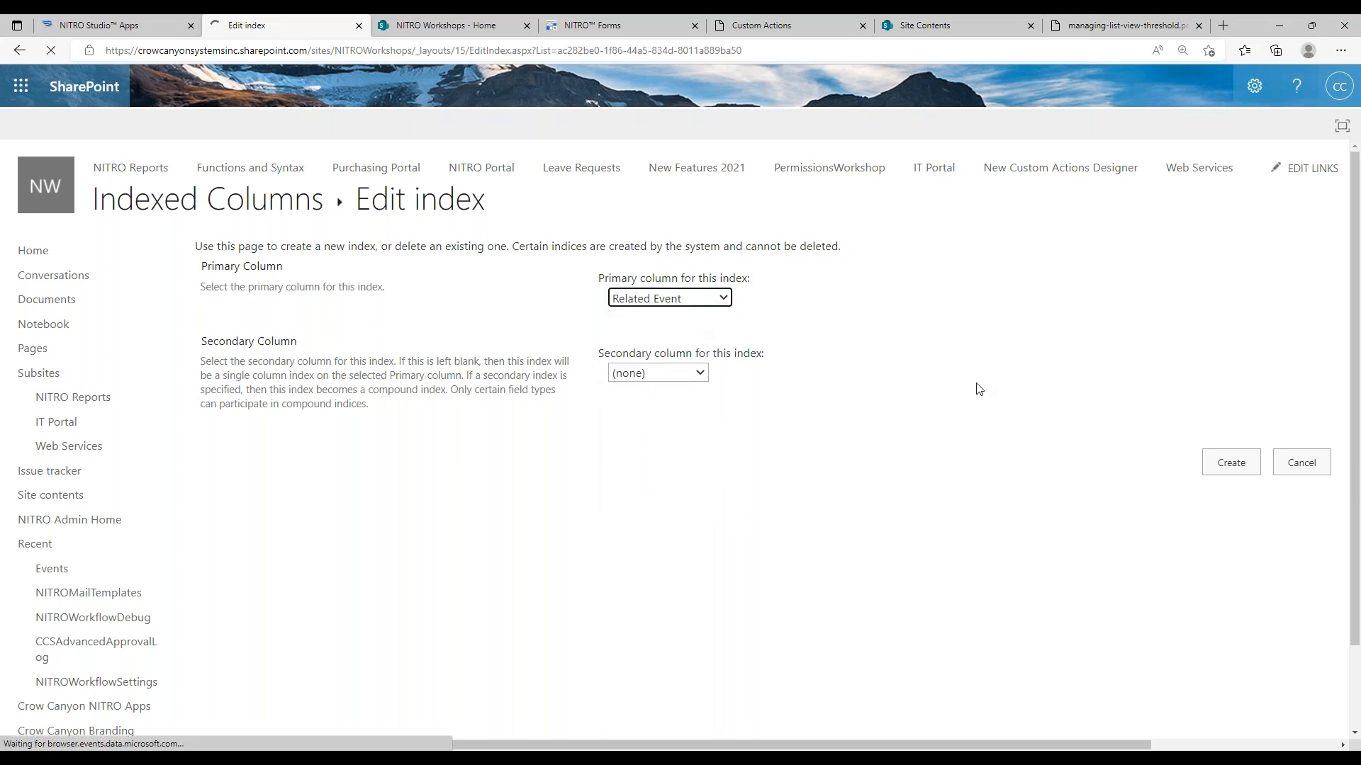
pyautogui.click(1218, 475)
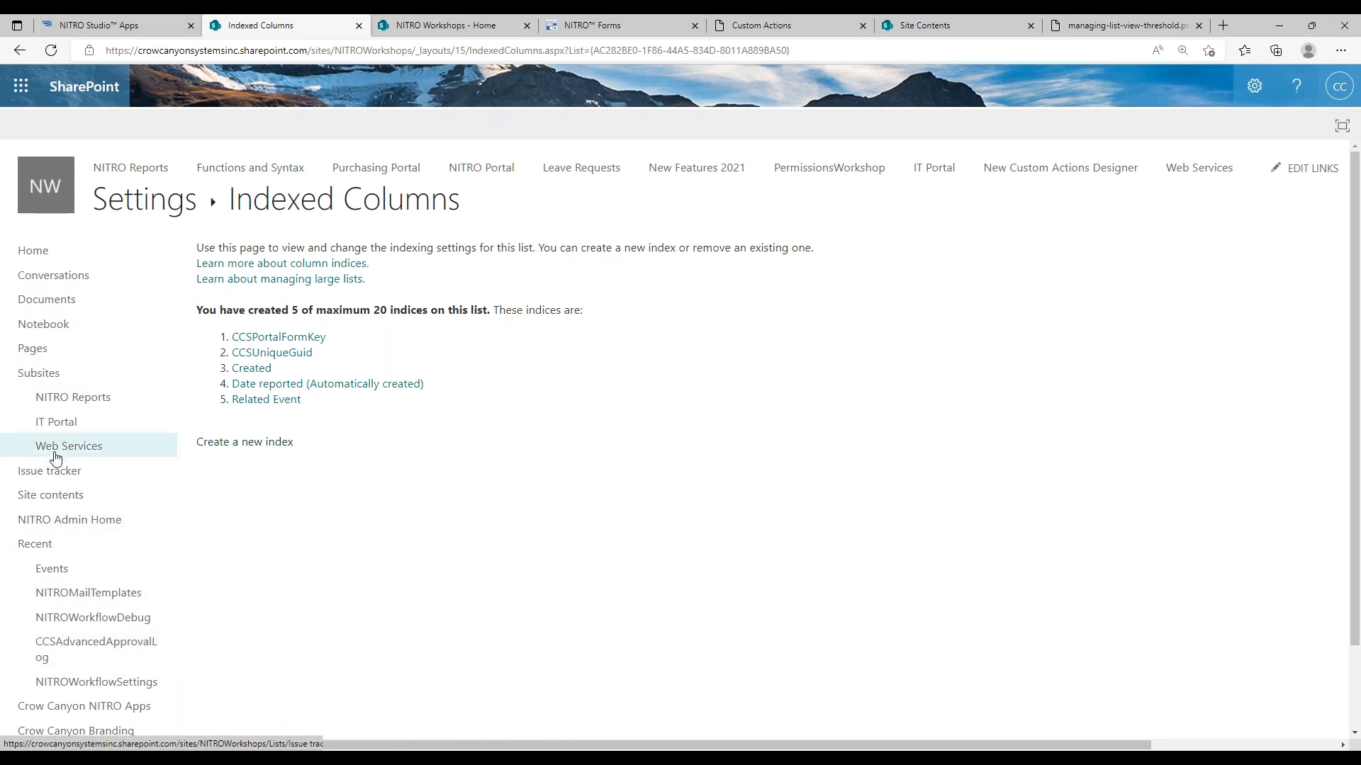
# - Open another new Event itinerary item and check its Related Issues tab, returning to the Default tab
pyautogui.click(51, 569)
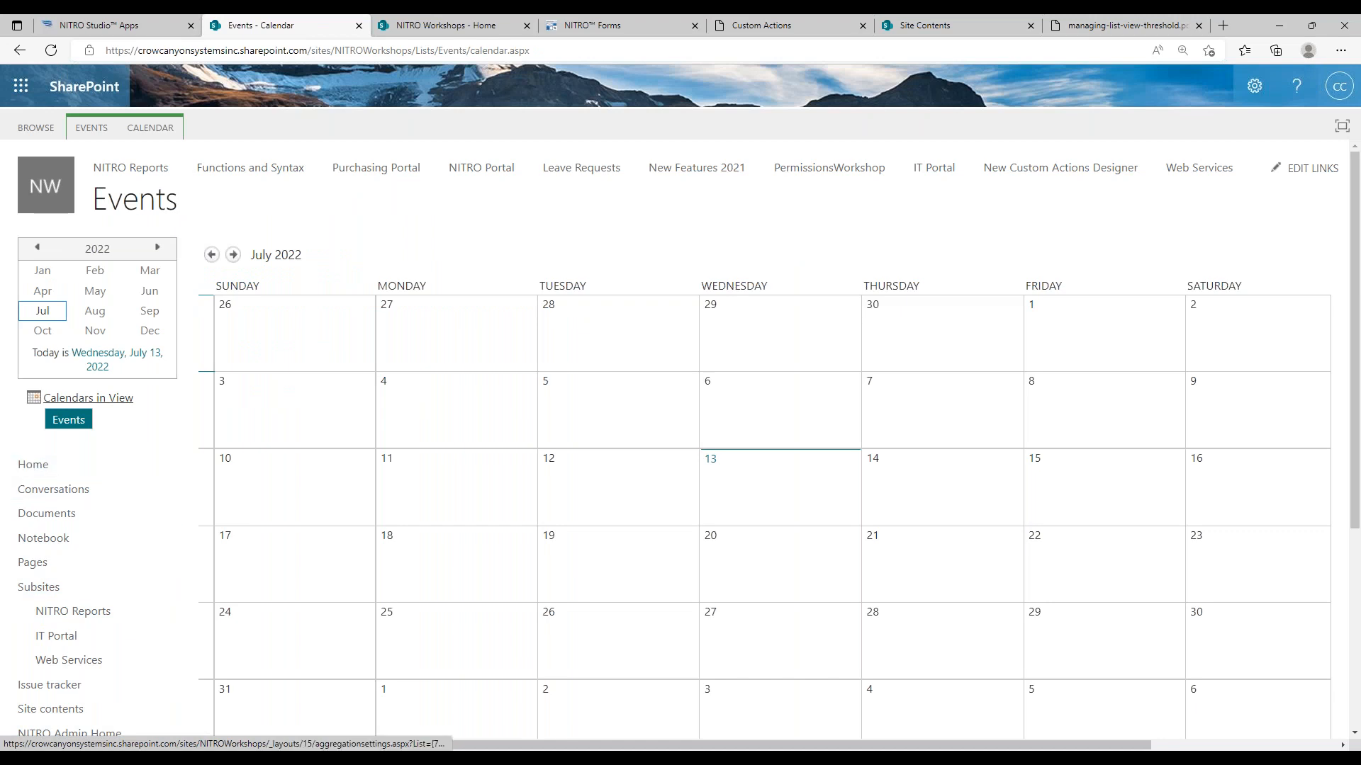
pyautogui.click(47, 188)
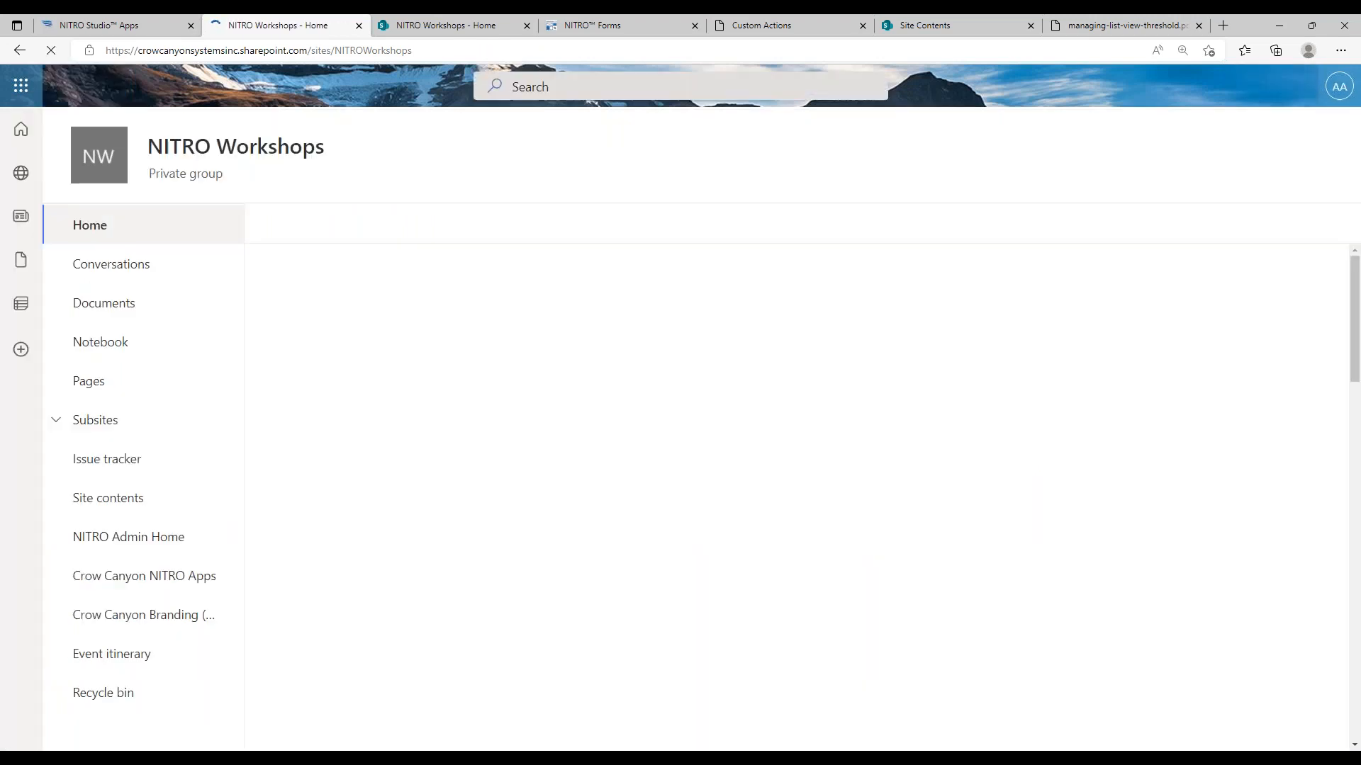
pyautogui.click(88, 653)
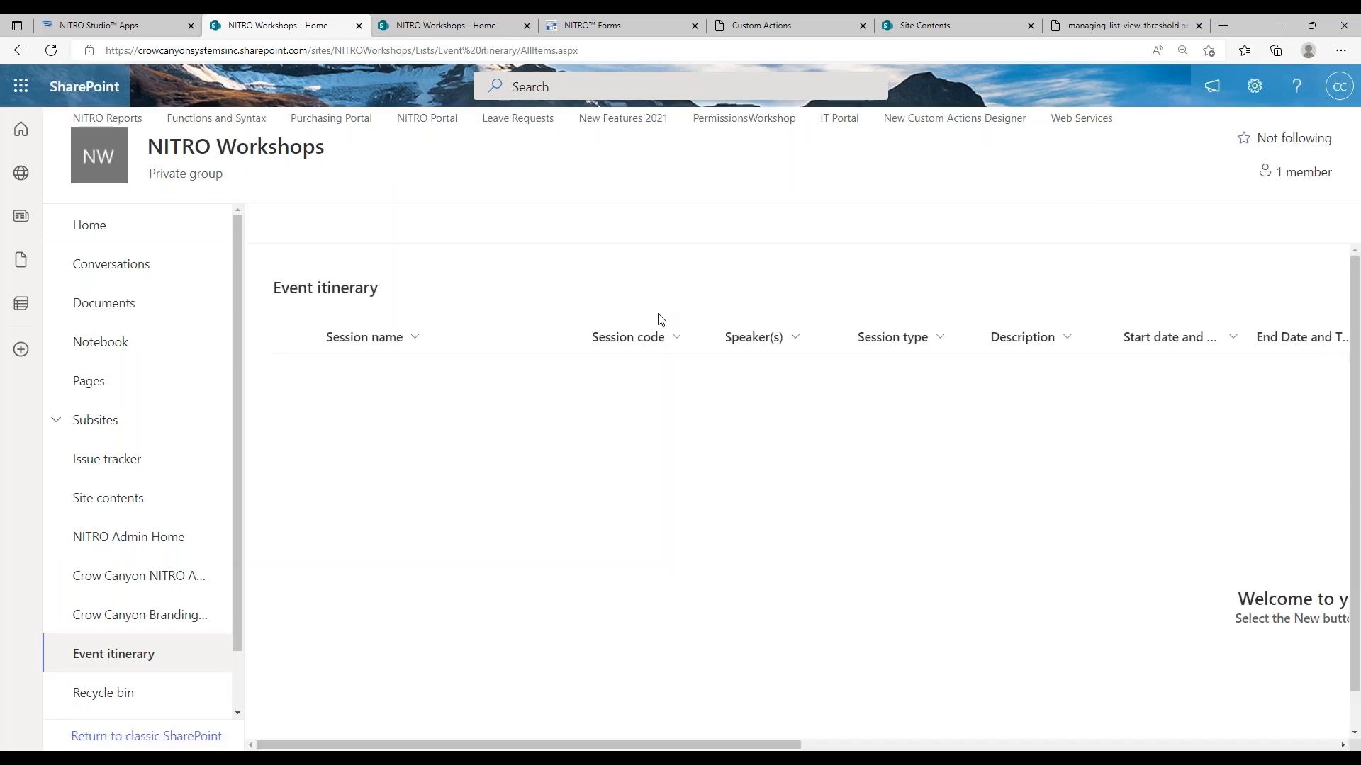
pyautogui.click(296, 234)
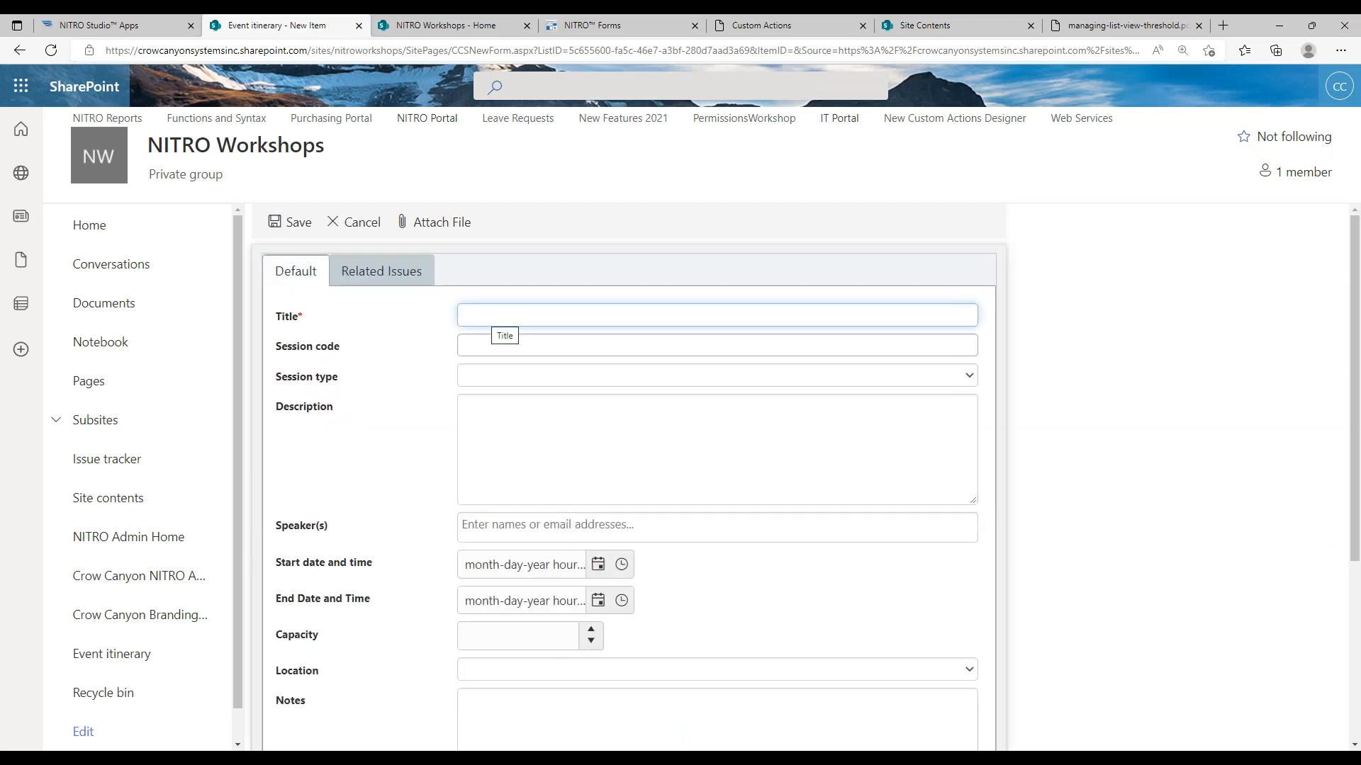
pyautogui.click(401, 275)
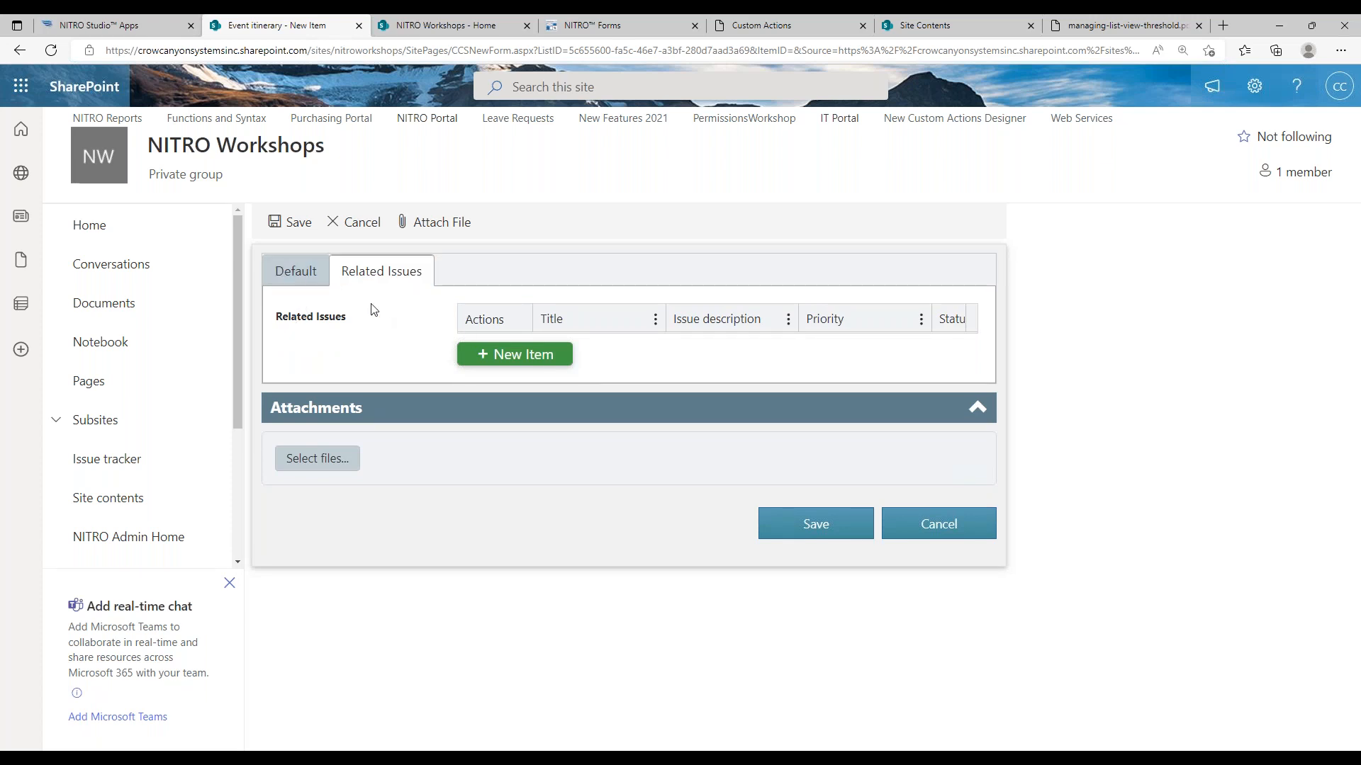
pyautogui.click(284, 283)
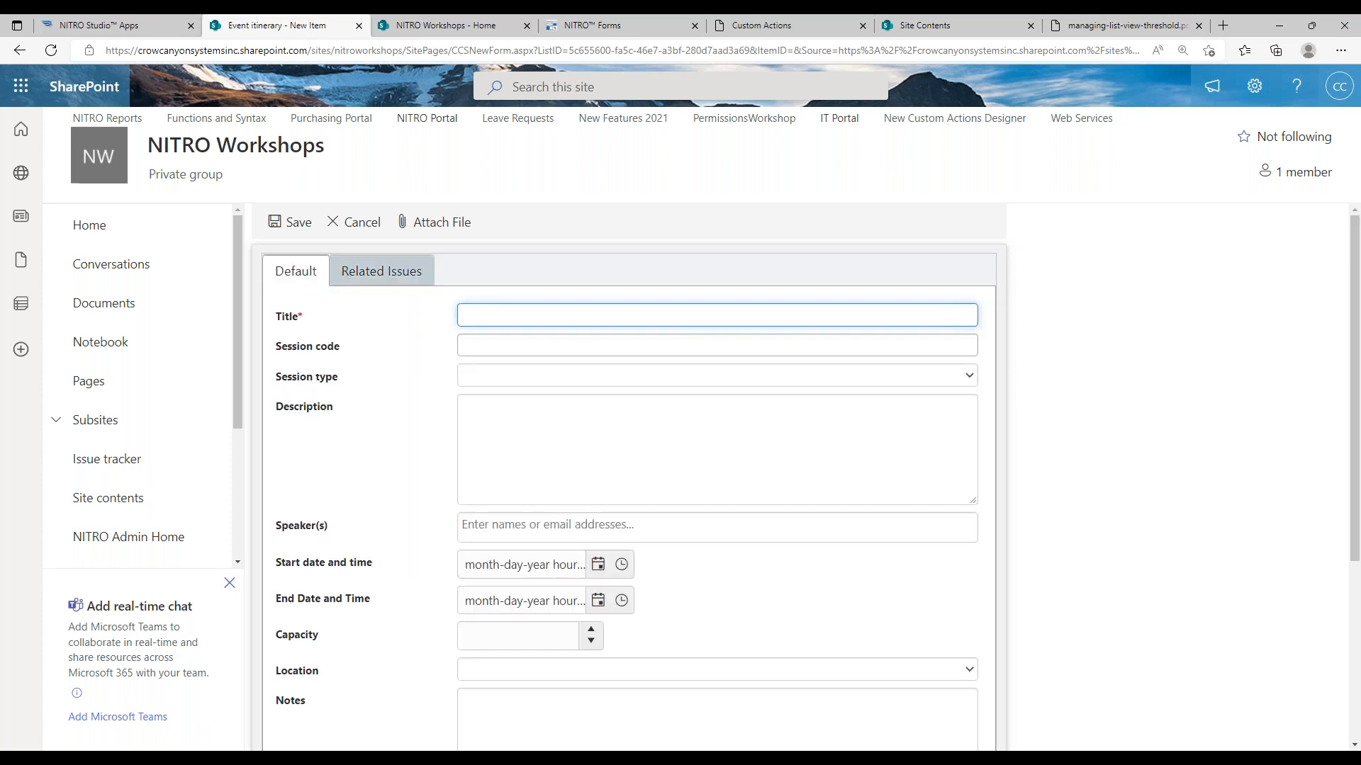
# - Check the choices offered by the Related Issue lookup on the new Event itinerary item
pyautogui.scroll(-4, 1332, 461)
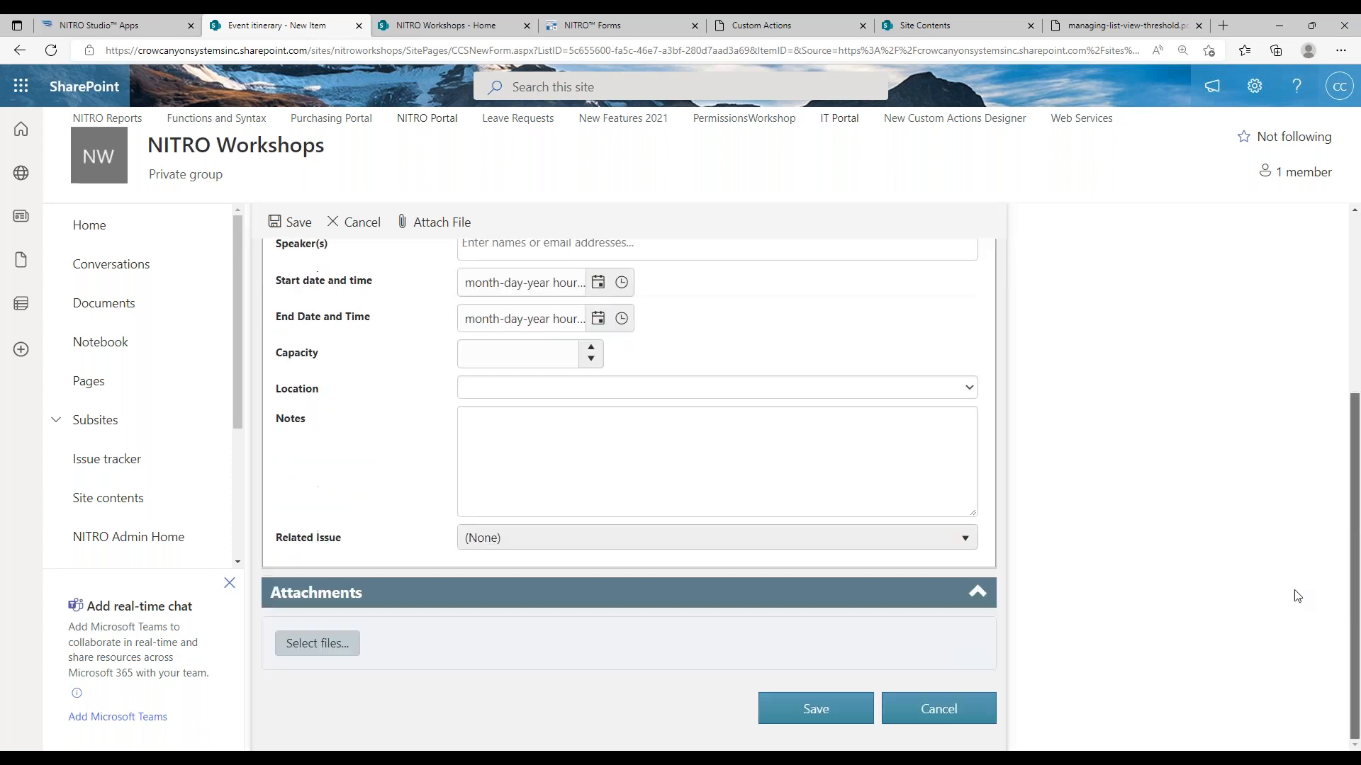
pyautogui.click(491, 538)
pyautogui.click(415, 550)
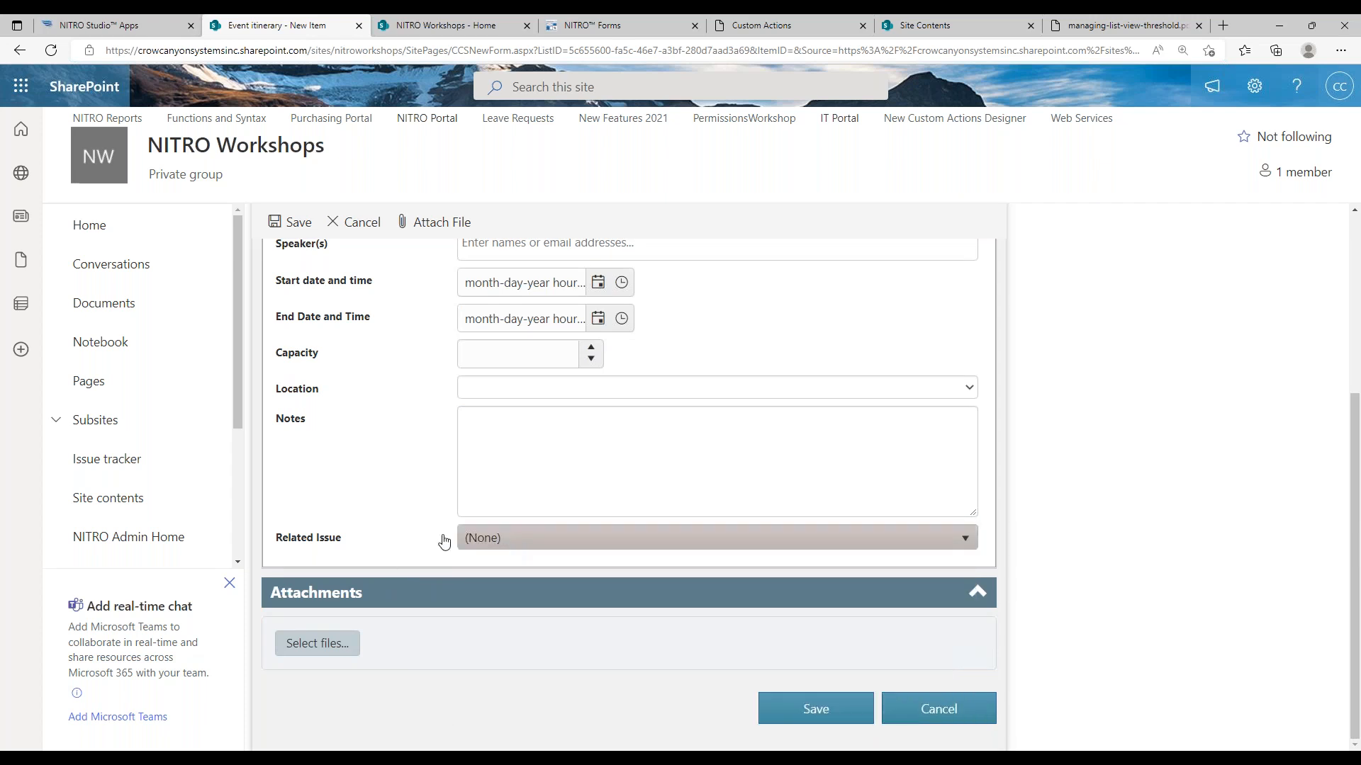
pyautogui.click(480, 540)
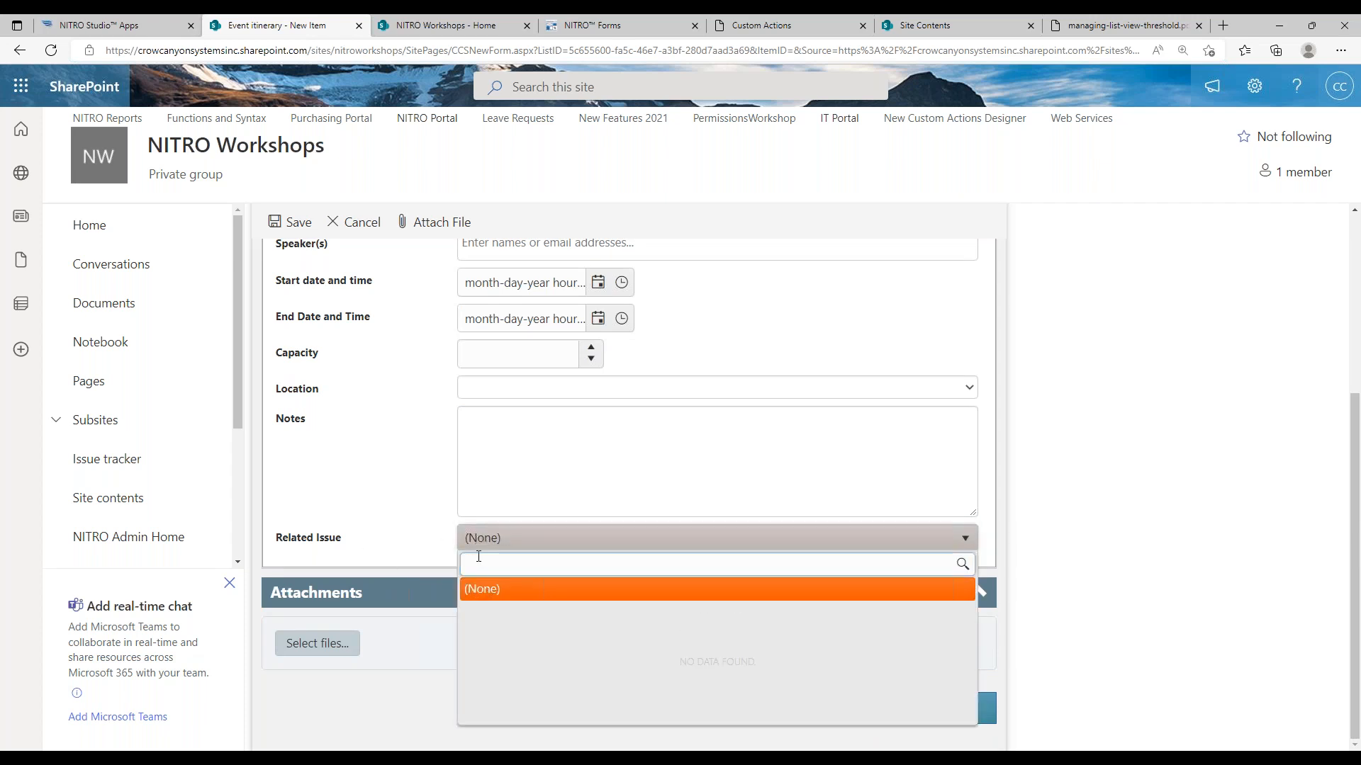
pyautogui.click(410, 562)
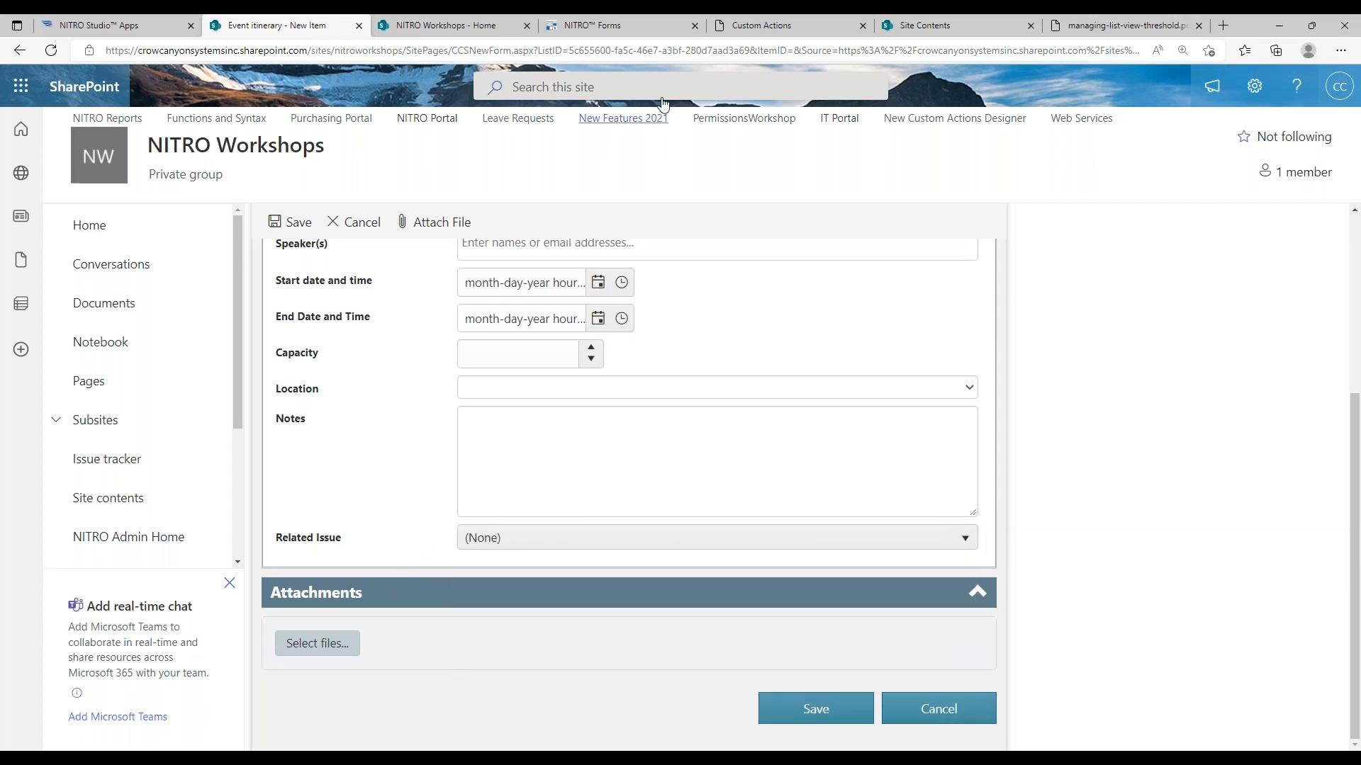
# - In the Event itinerary form designer, open the Related Issue column's lookup configuration and set its lookup view to All Items
pyautogui.click(636, 24)
pyautogui.click(1111, 246)
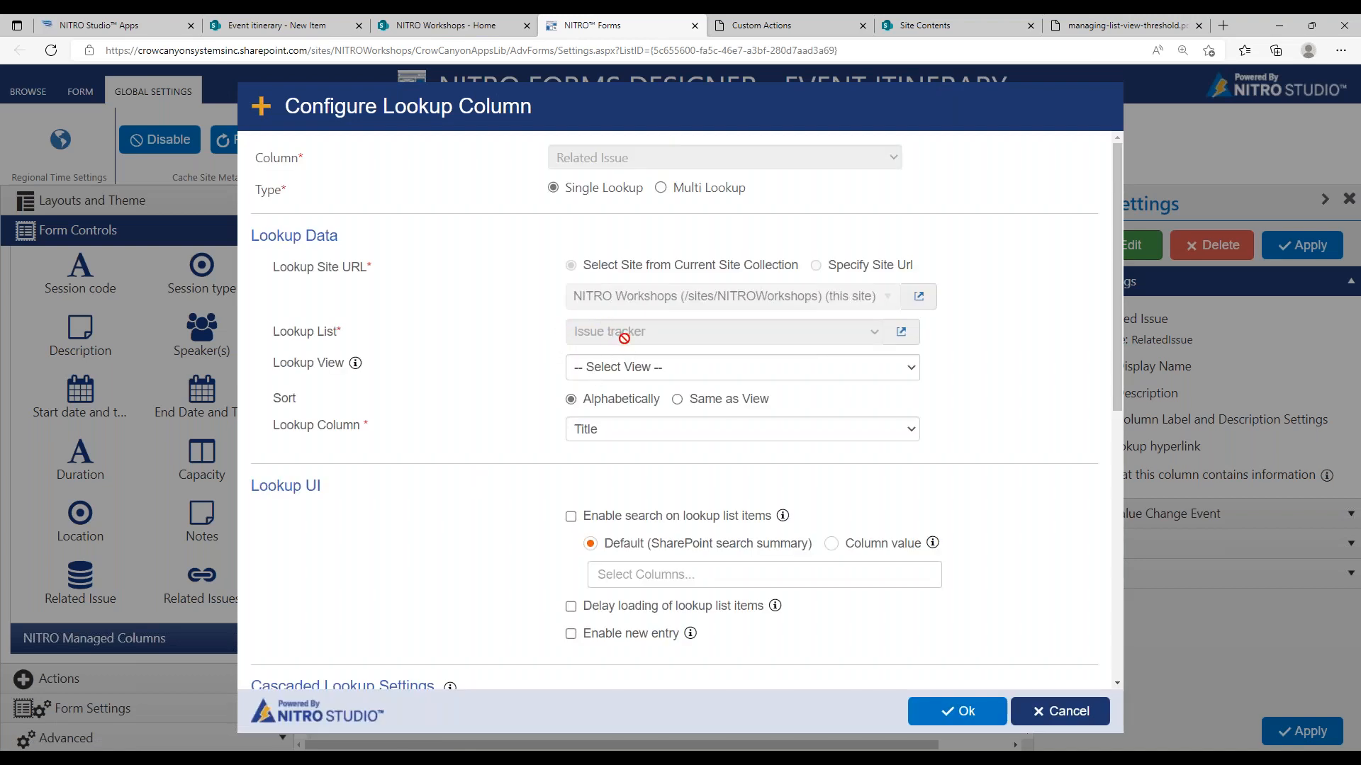
pyautogui.click(620, 368)
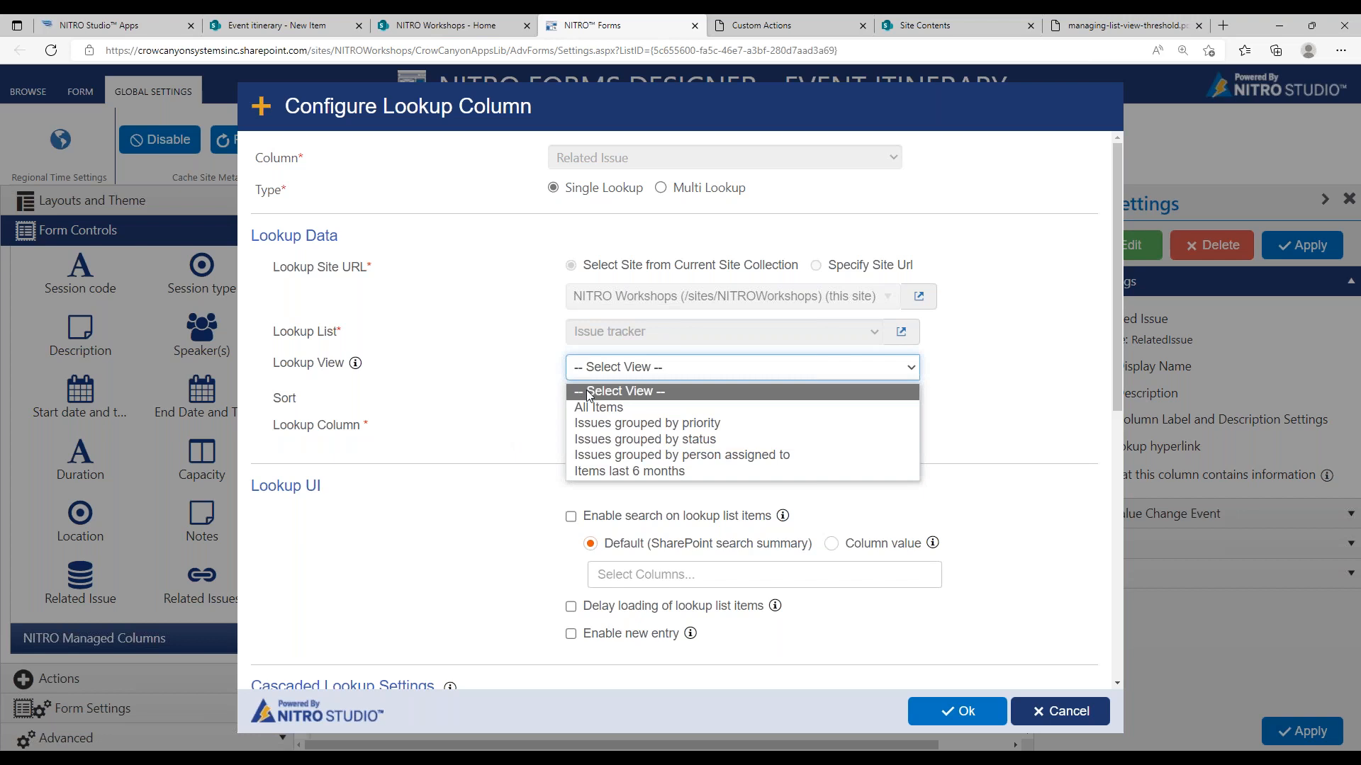
pyautogui.click(595, 368)
pyautogui.click(599, 369)
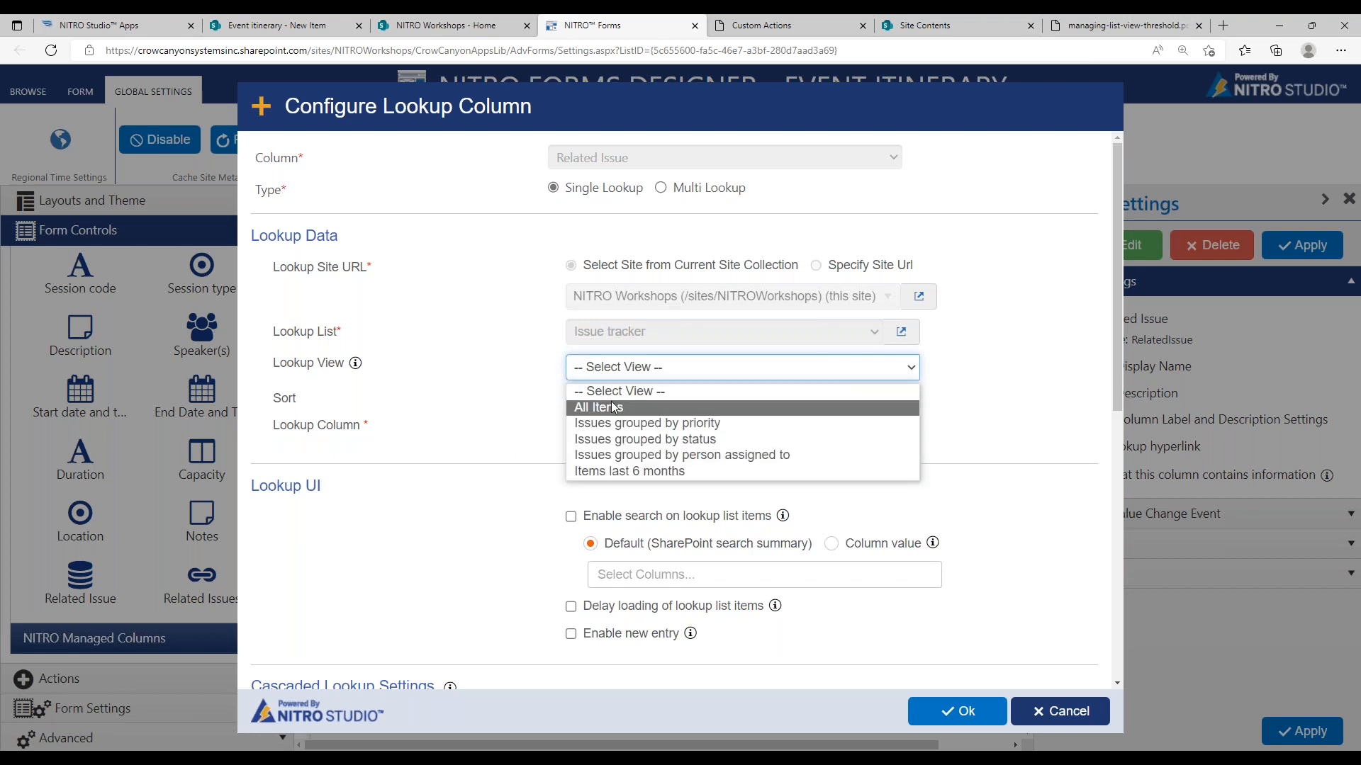
pyautogui.click(611, 407)
pyautogui.click(642, 374)
pyautogui.click(637, 471)
pyautogui.click(656, 370)
pyautogui.click(652, 407)
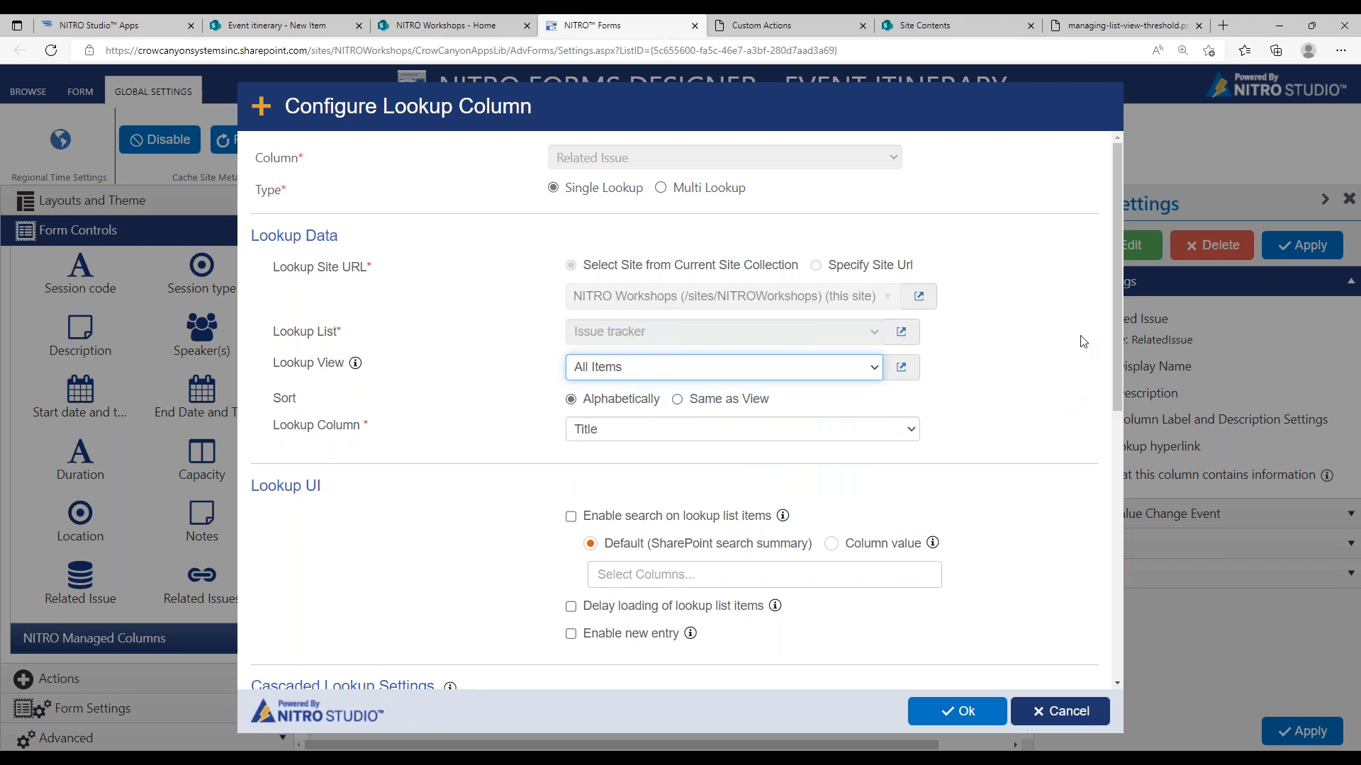
pyautogui.scroll(-1, 1111, 342)
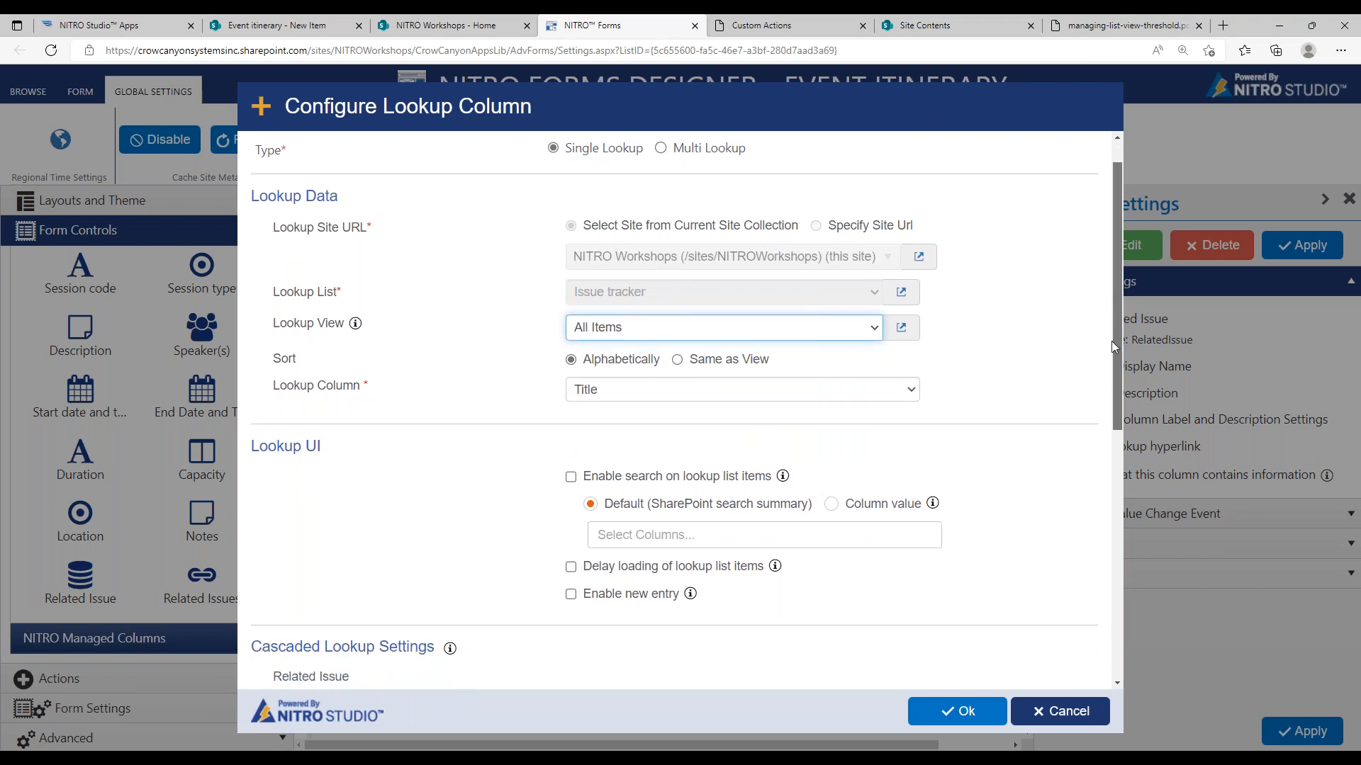
pyautogui.scroll(1, 1111, 333)
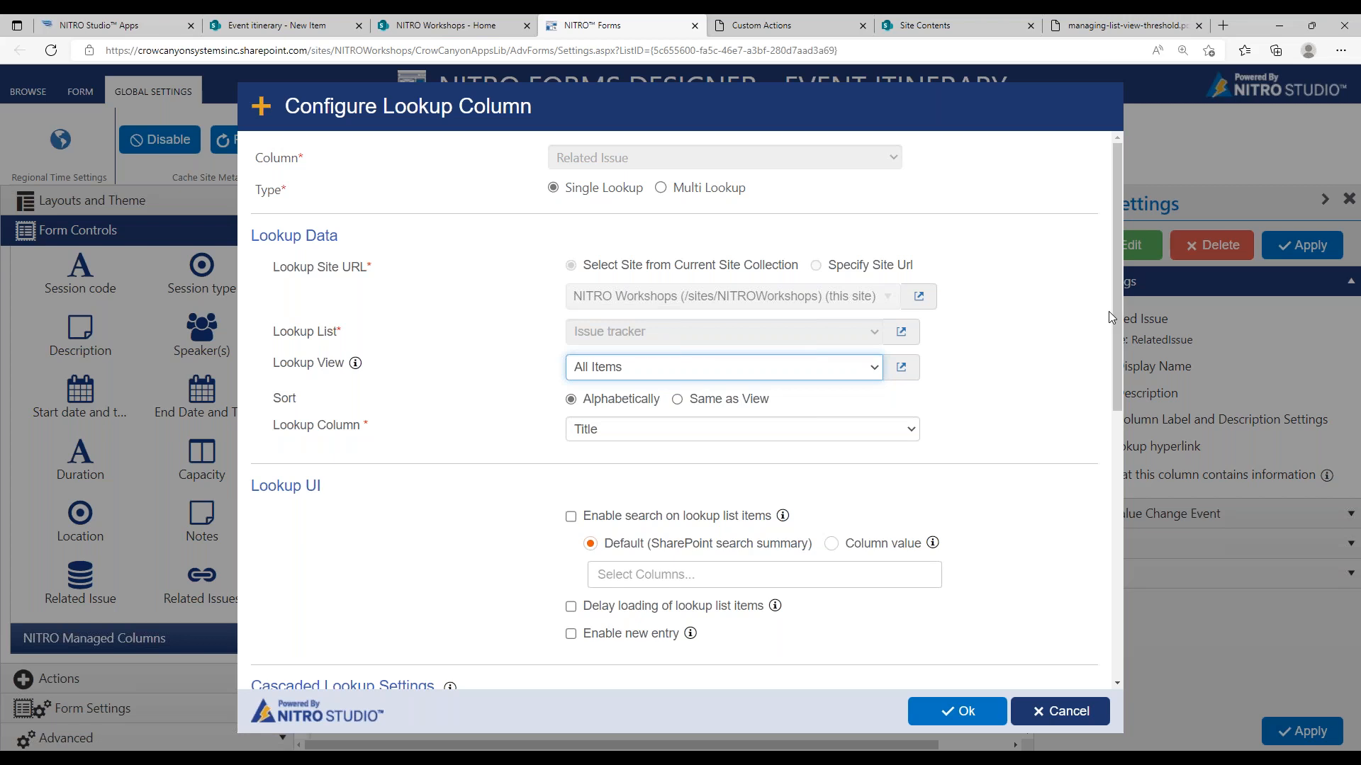
# - Enable search on the lookup list items without loading them, and make the search results show column values
pyautogui.moveTo(1116, 300)
pyautogui.mouseDown()
pyautogui.moveTo(1122, 329)
pyautogui.moveTo(1110, 282)
pyautogui.moveTo(1110, 354)
pyautogui.moveTo(1108, 312)
pyautogui.mouseUp()
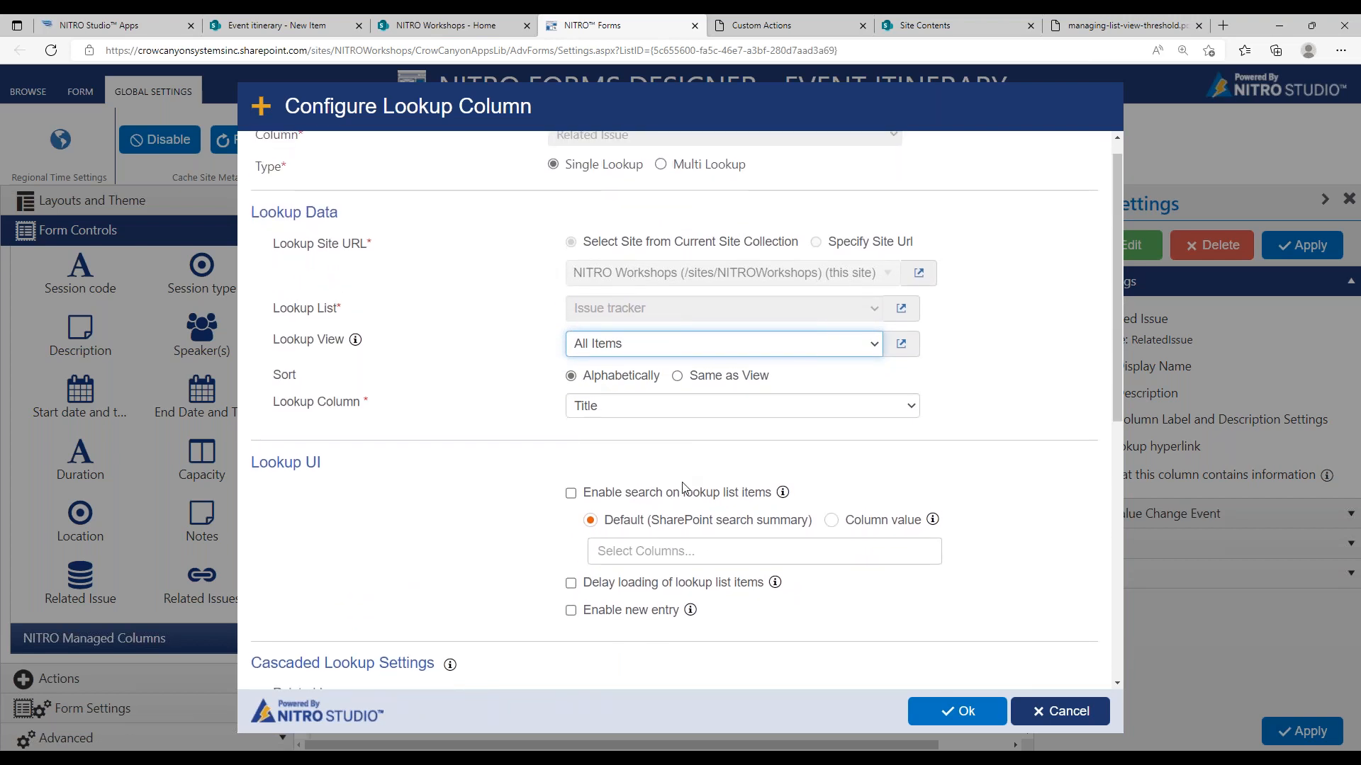
pyautogui.click(613, 499)
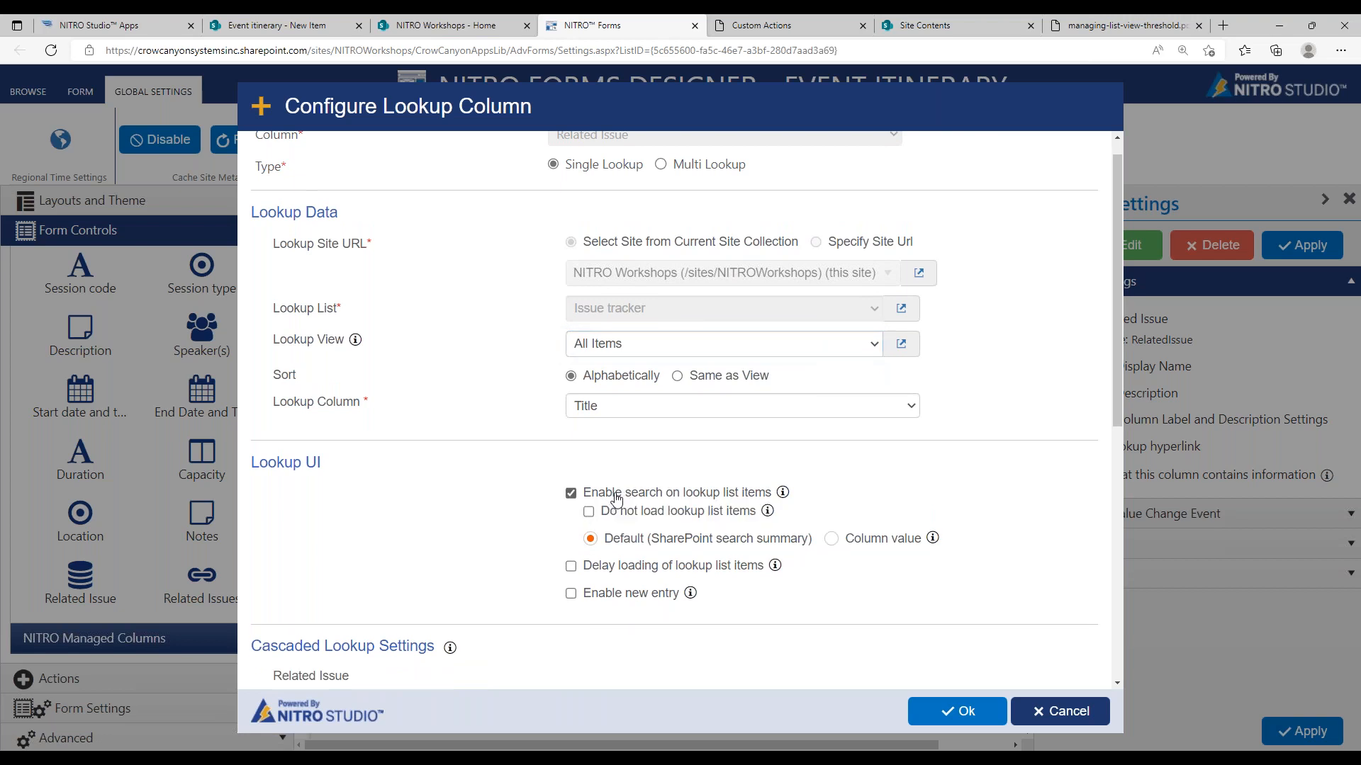
pyautogui.click(653, 516)
pyautogui.click(904, 543)
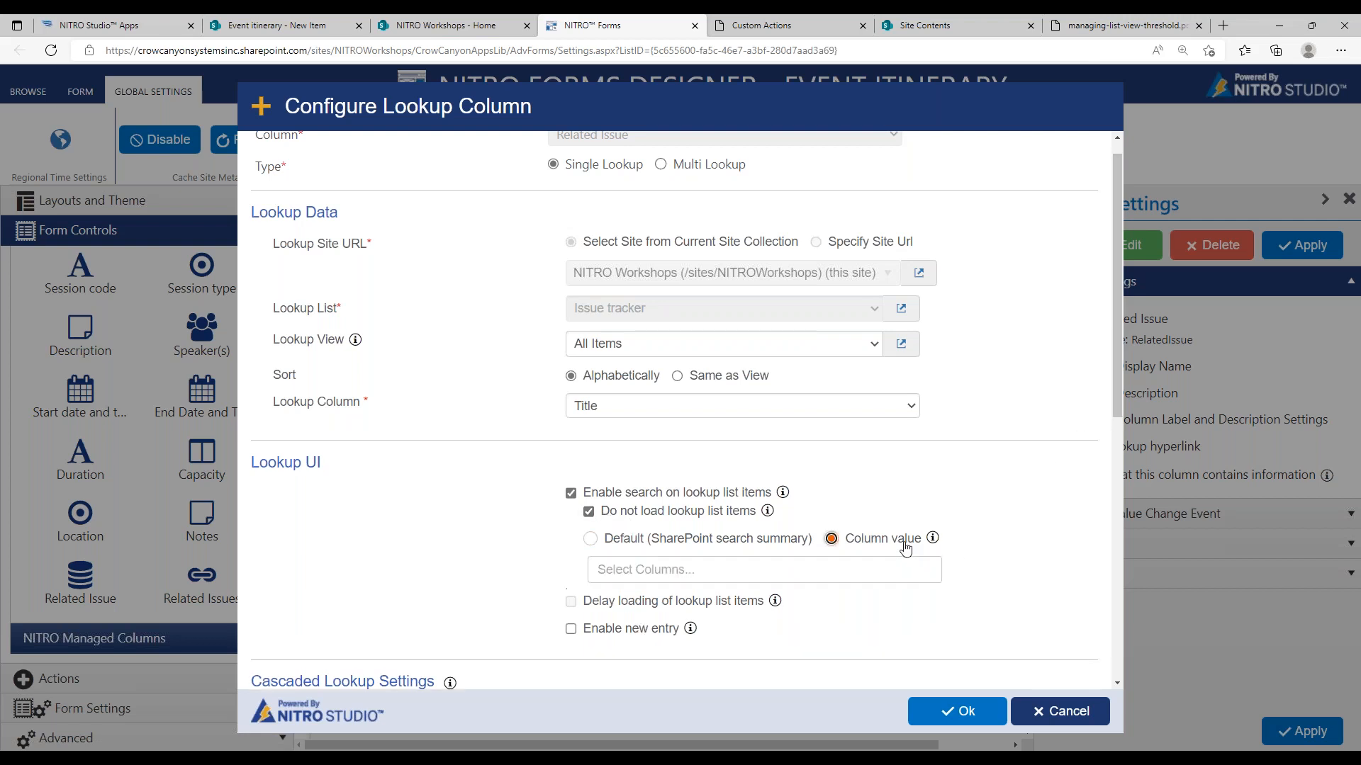
# - Choose Status and Assigned to as the column values for the lookup search
pyautogui.click(683, 570)
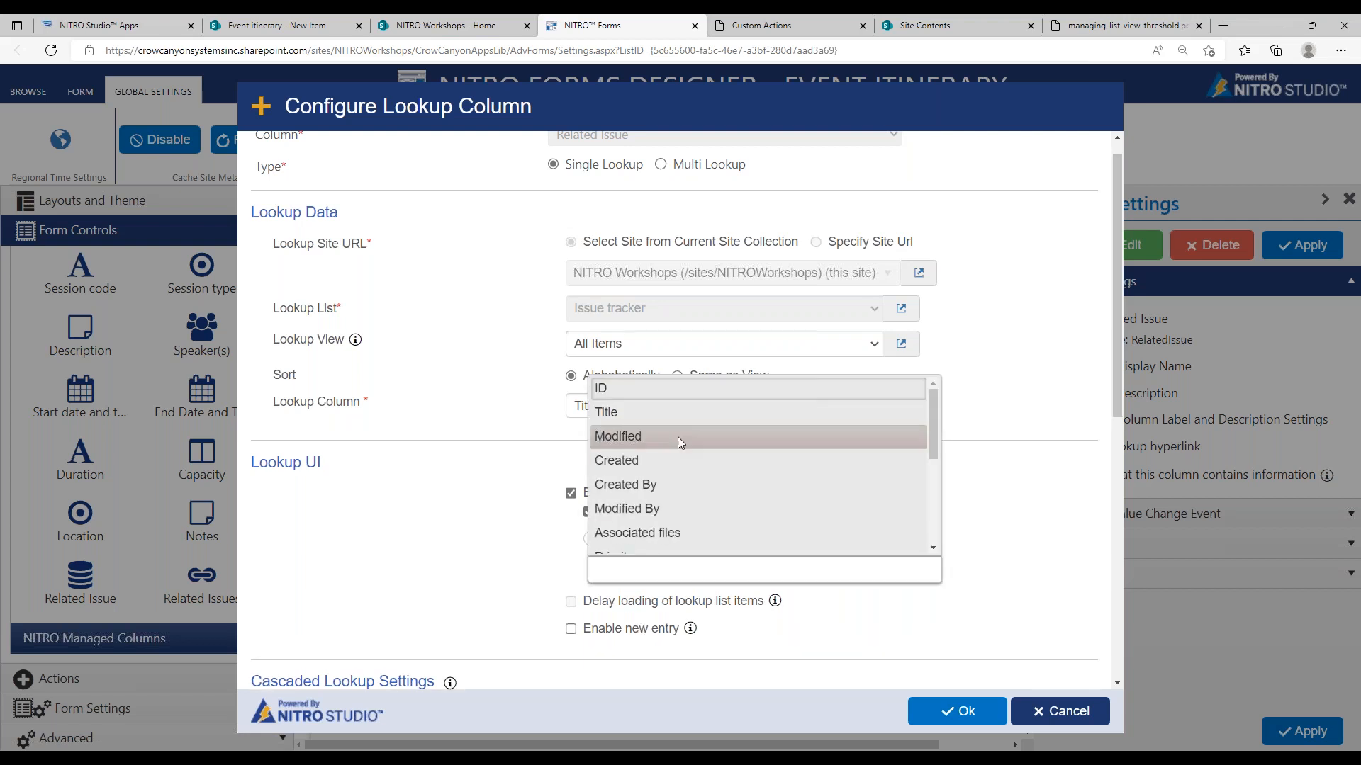
pyautogui.moveTo(934, 411); pyautogui.dragTo(813, 450)
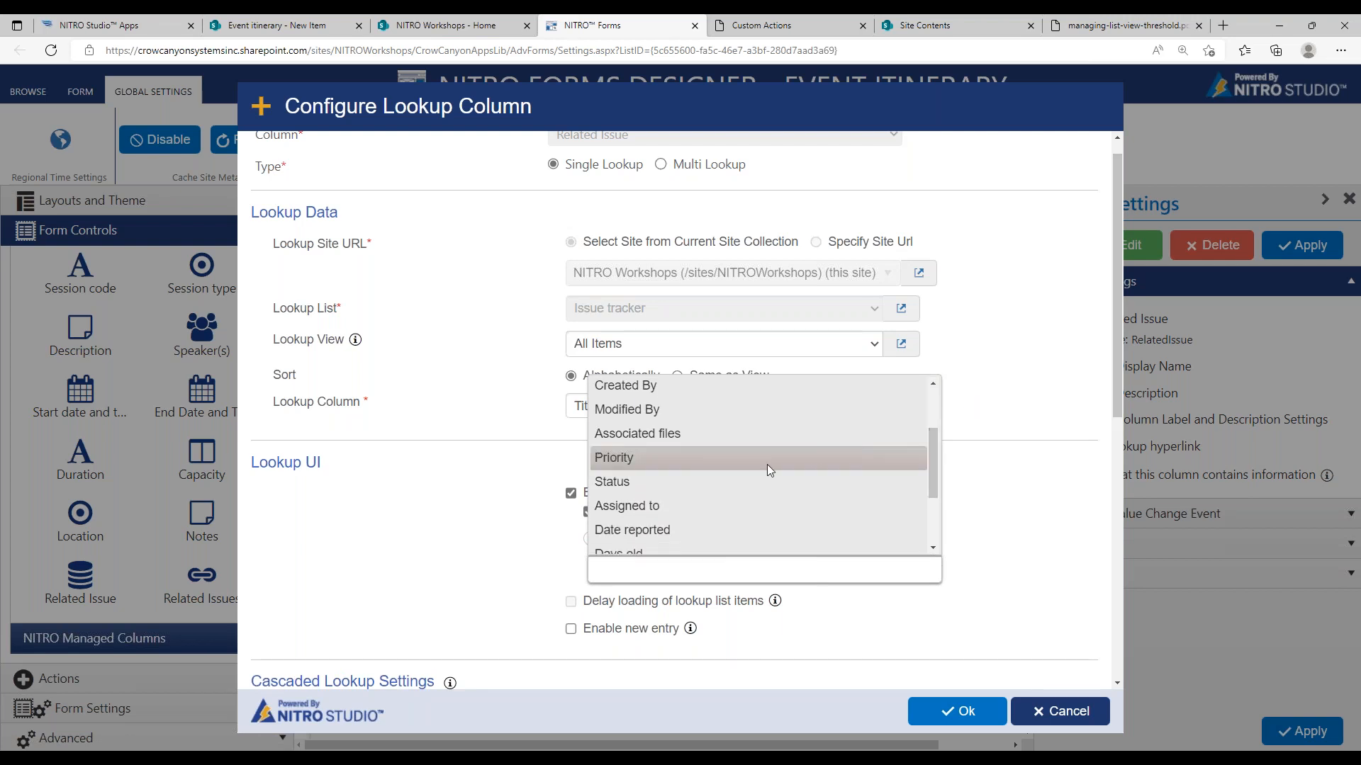
pyautogui.click(754, 480)
pyautogui.click(732, 601)
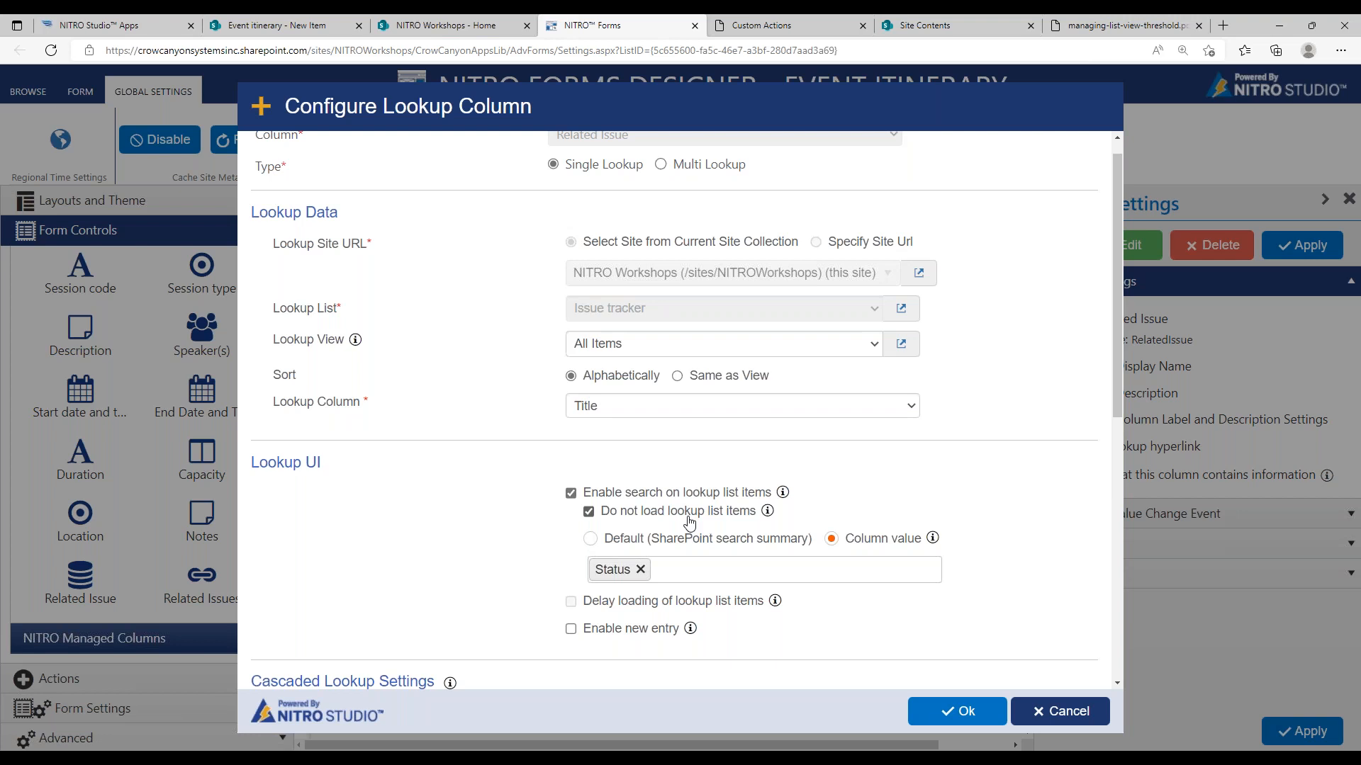
pyautogui.click(713, 573)
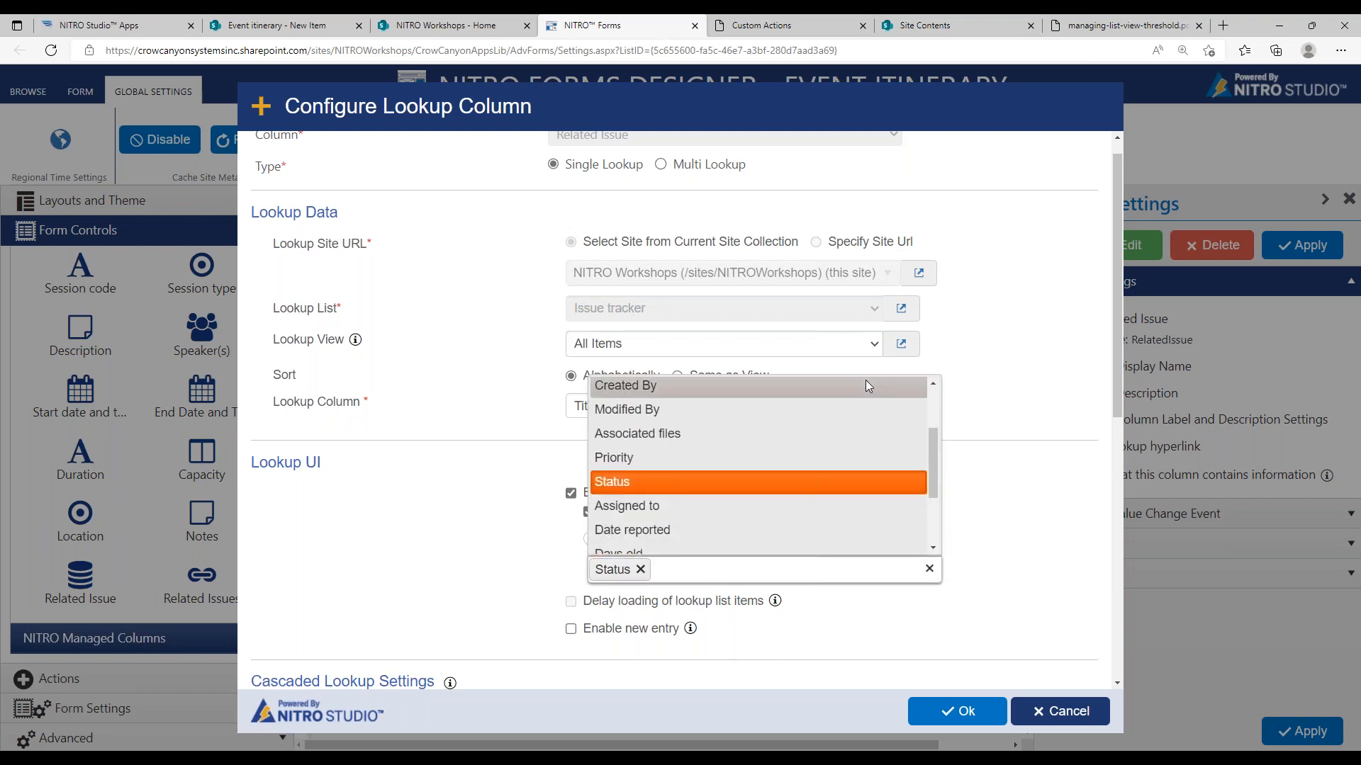
pyautogui.moveTo(928, 450); pyautogui.dragTo(924, 479)
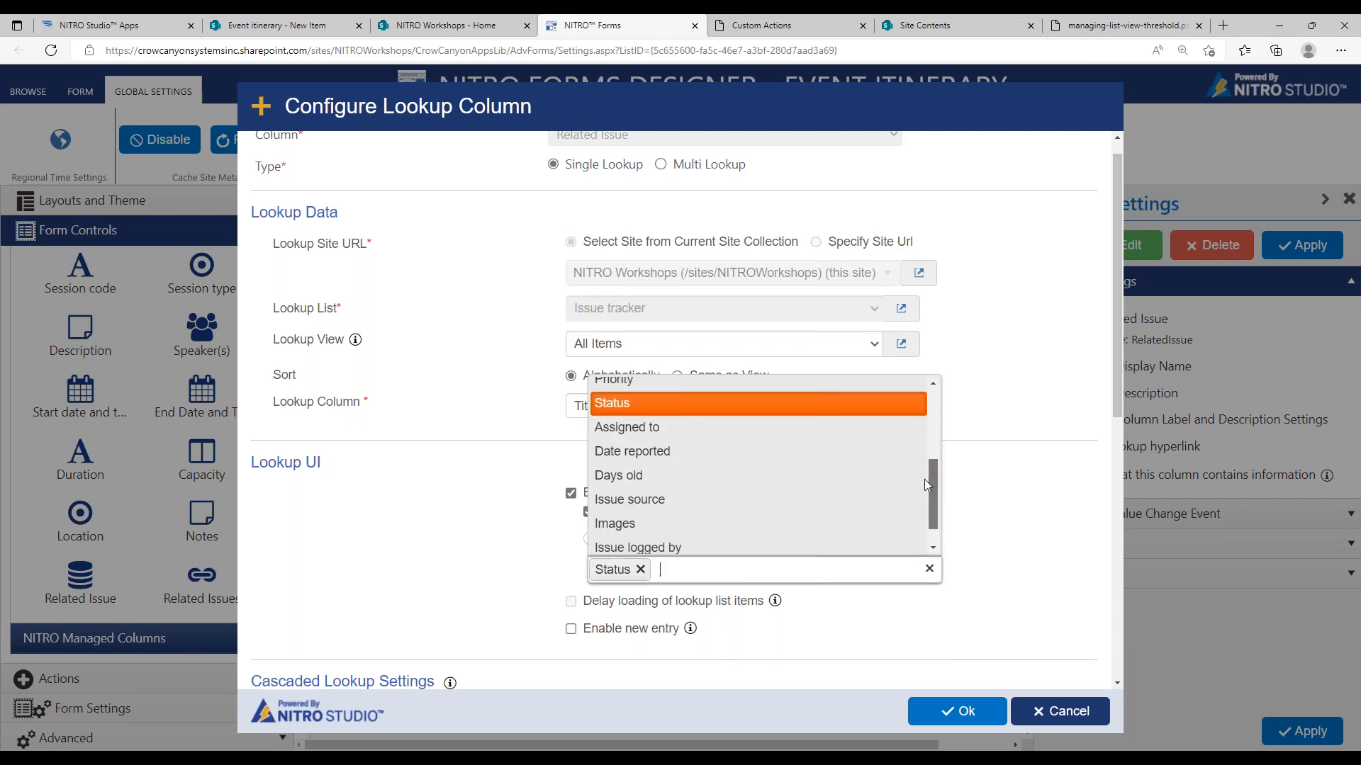
pyautogui.click(785, 431)
pyautogui.click(1049, 482)
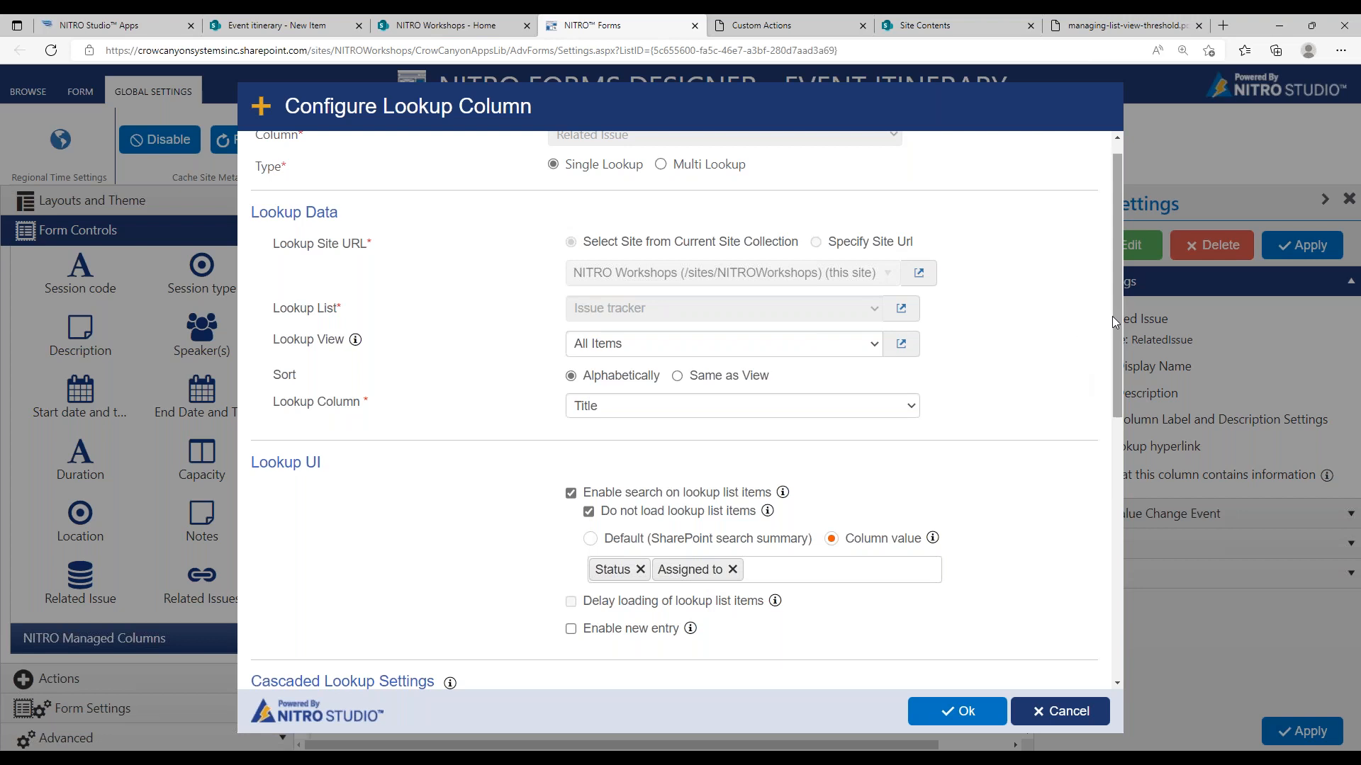
# - Try delayed loading of the lookup list items in place of the do-not-load option, and restore the do-not-load option
pyautogui.moveTo(1124, 336); pyautogui.dragTo(1110, 388)
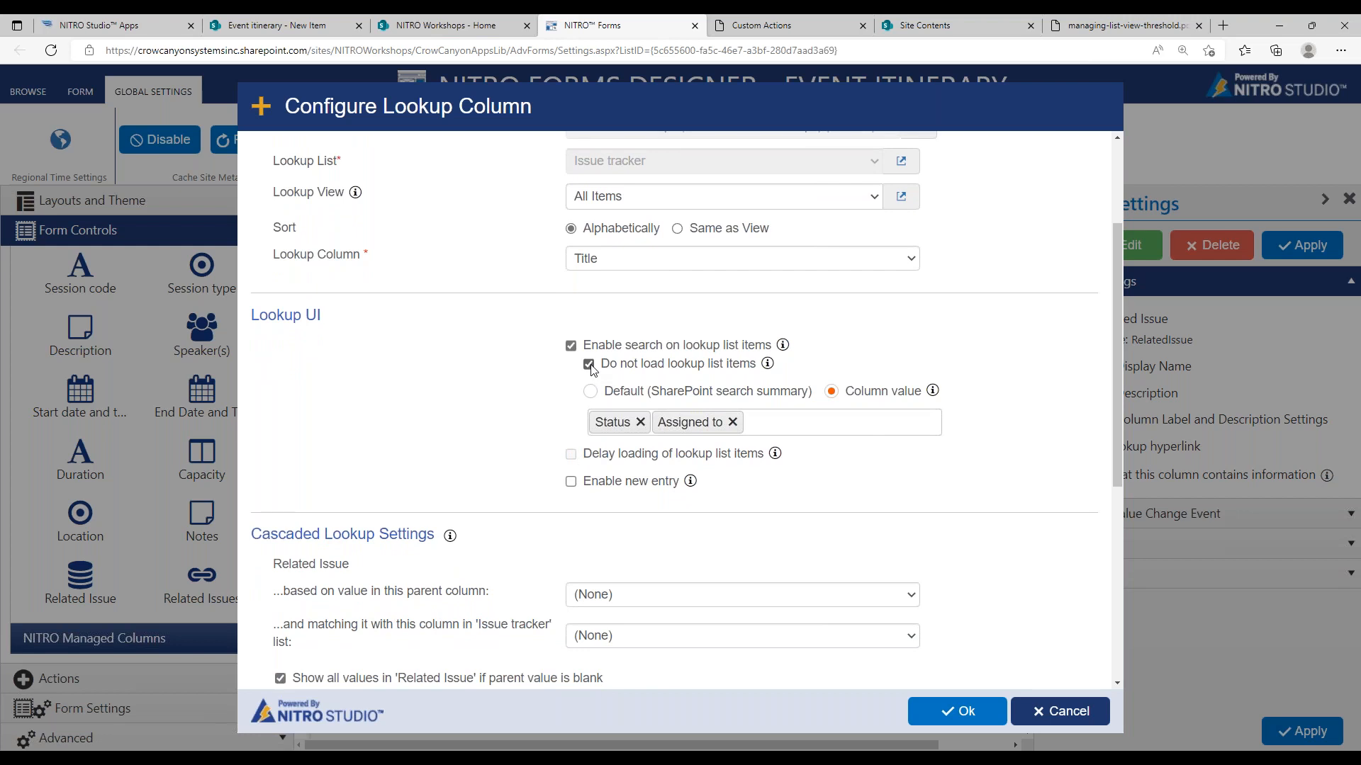
pyautogui.click(589, 365)
pyautogui.click(571, 453)
pyautogui.click(570, 454)
pyautogui.click(590, 366)
# - Confirm the lookup configuration and preview the New Form with the column changes applied
pyautogui.click(932, 710)
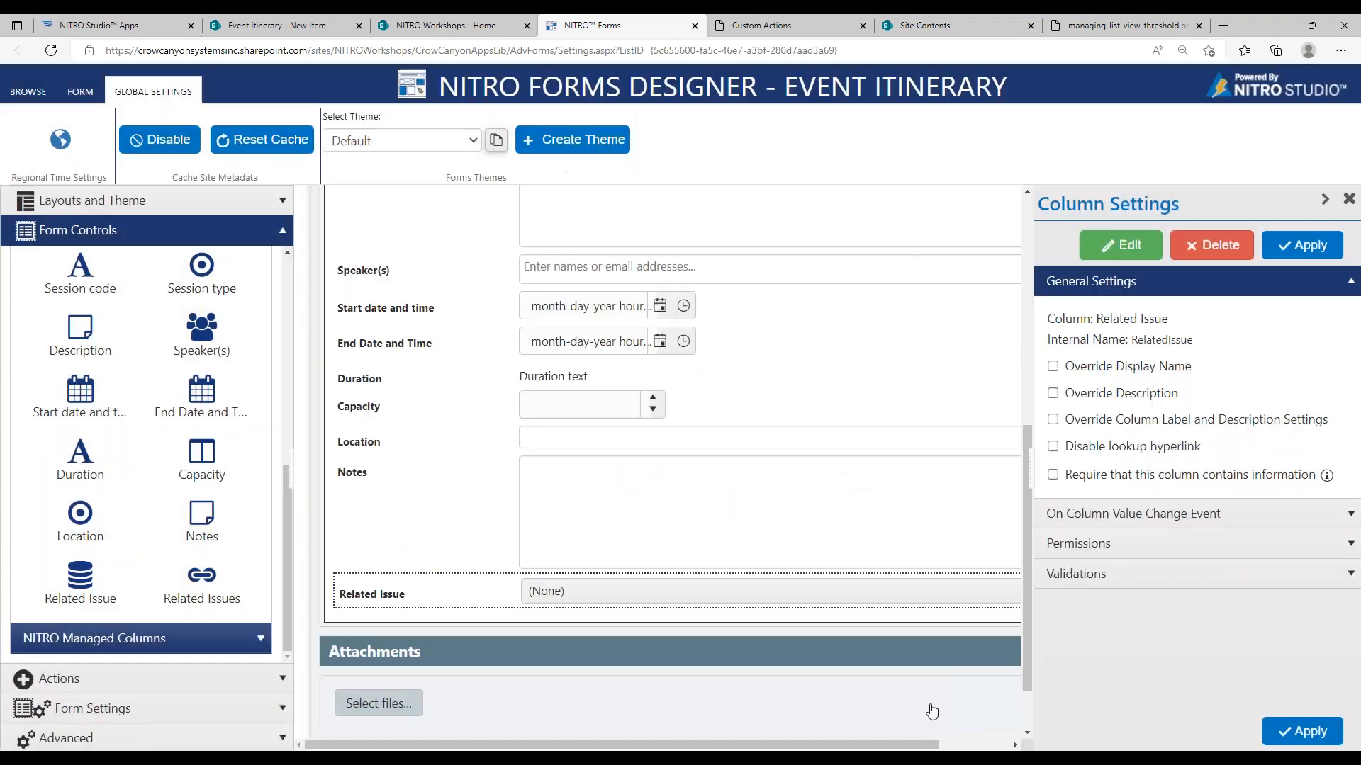
pyautogui.click(80, 91)
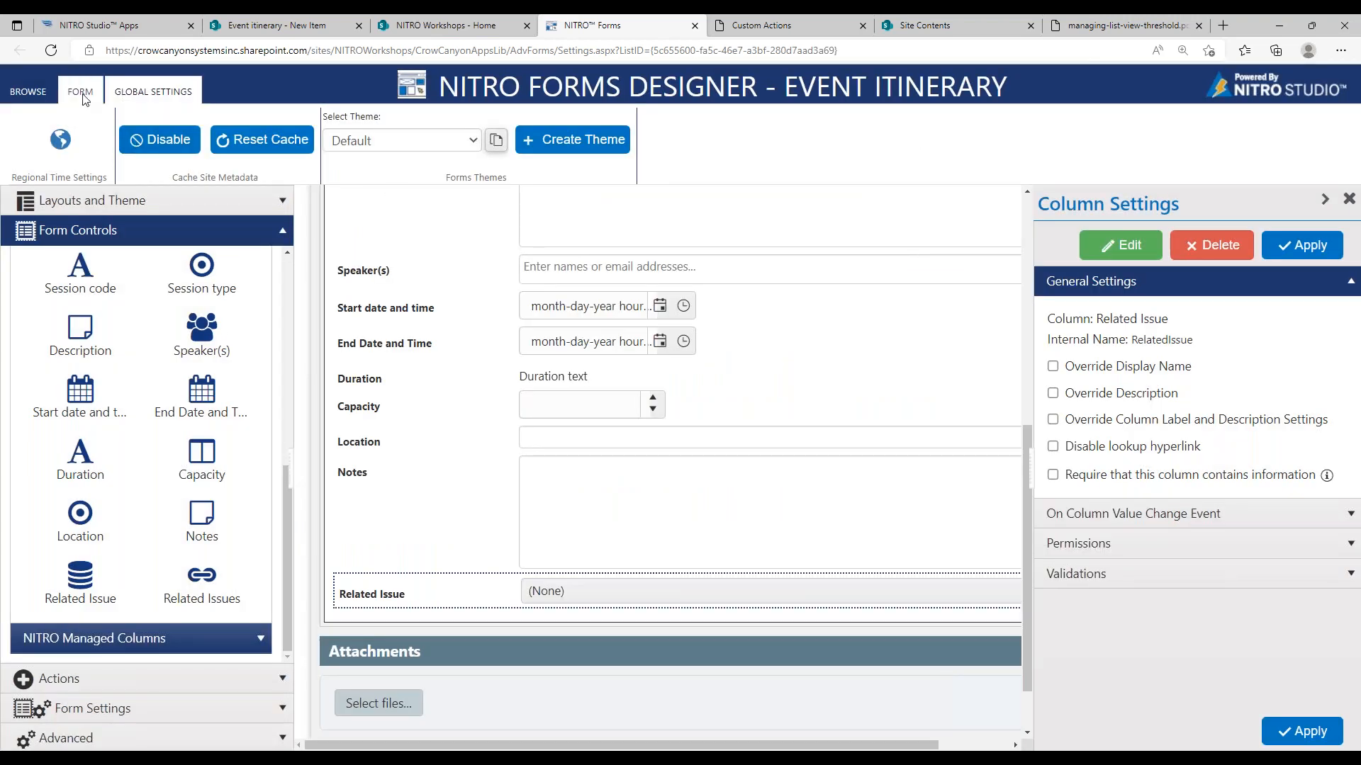
pyautogui.click(809, 146)
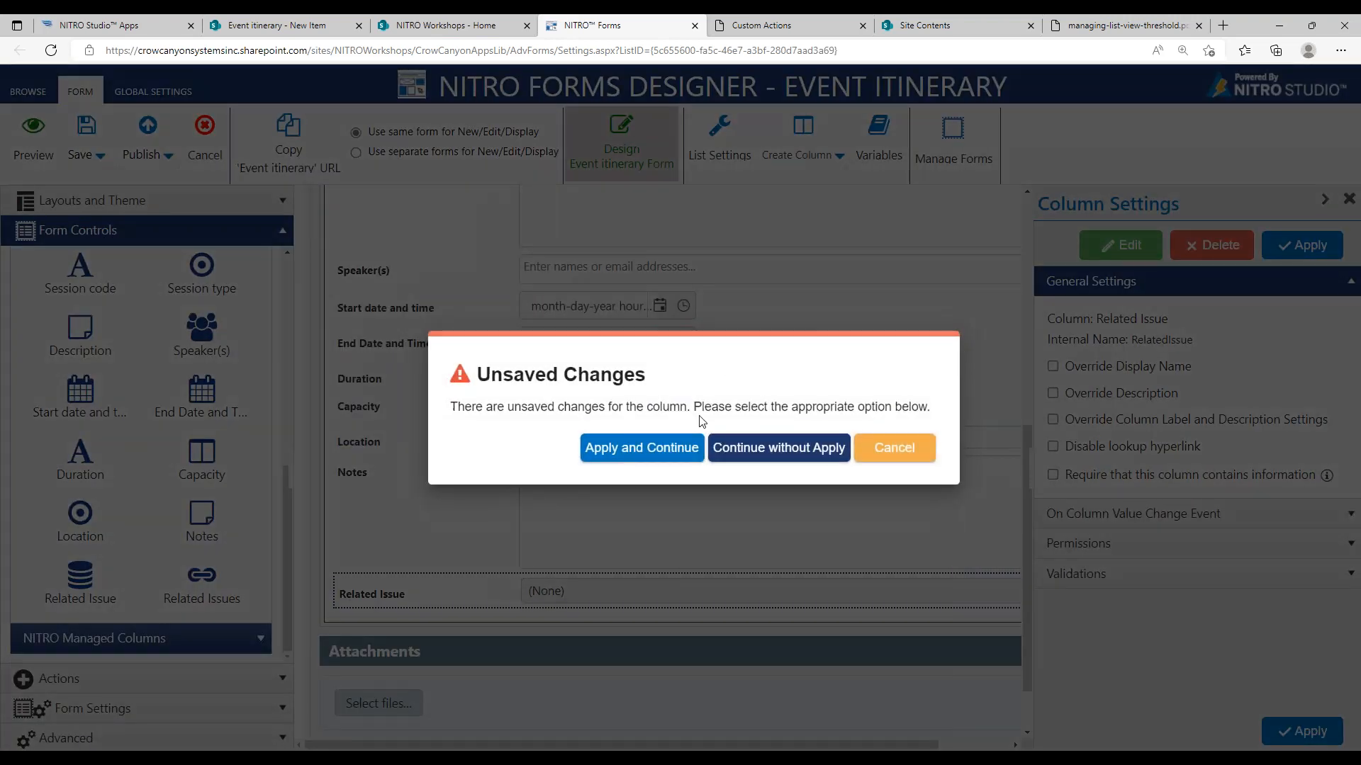
pyautogui.click(677, 449)
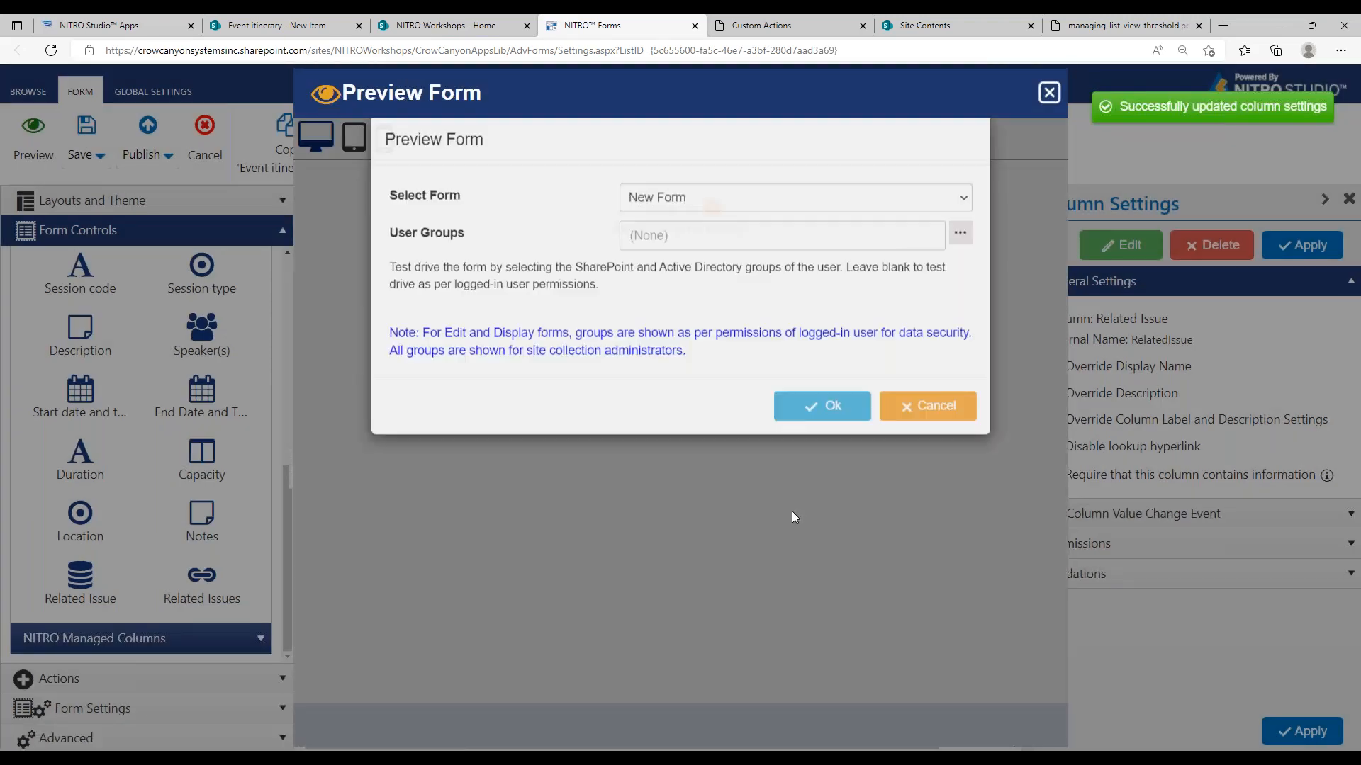
pyautogui.click(822, 436)
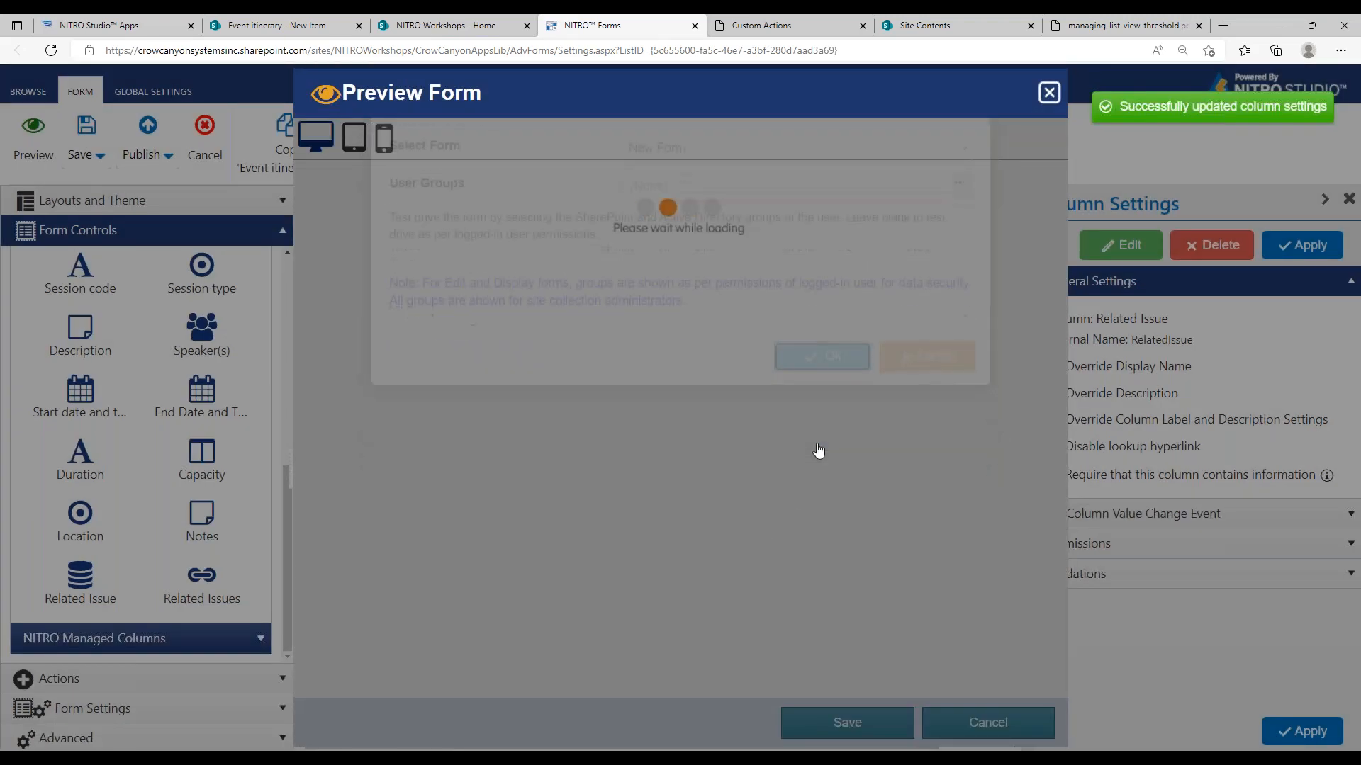
# - In the form preview, open the Related Issue value search and search for "new issue"
pyautogui.moveTo(1063, 303); pyautogui.dragTo(1042, 482)
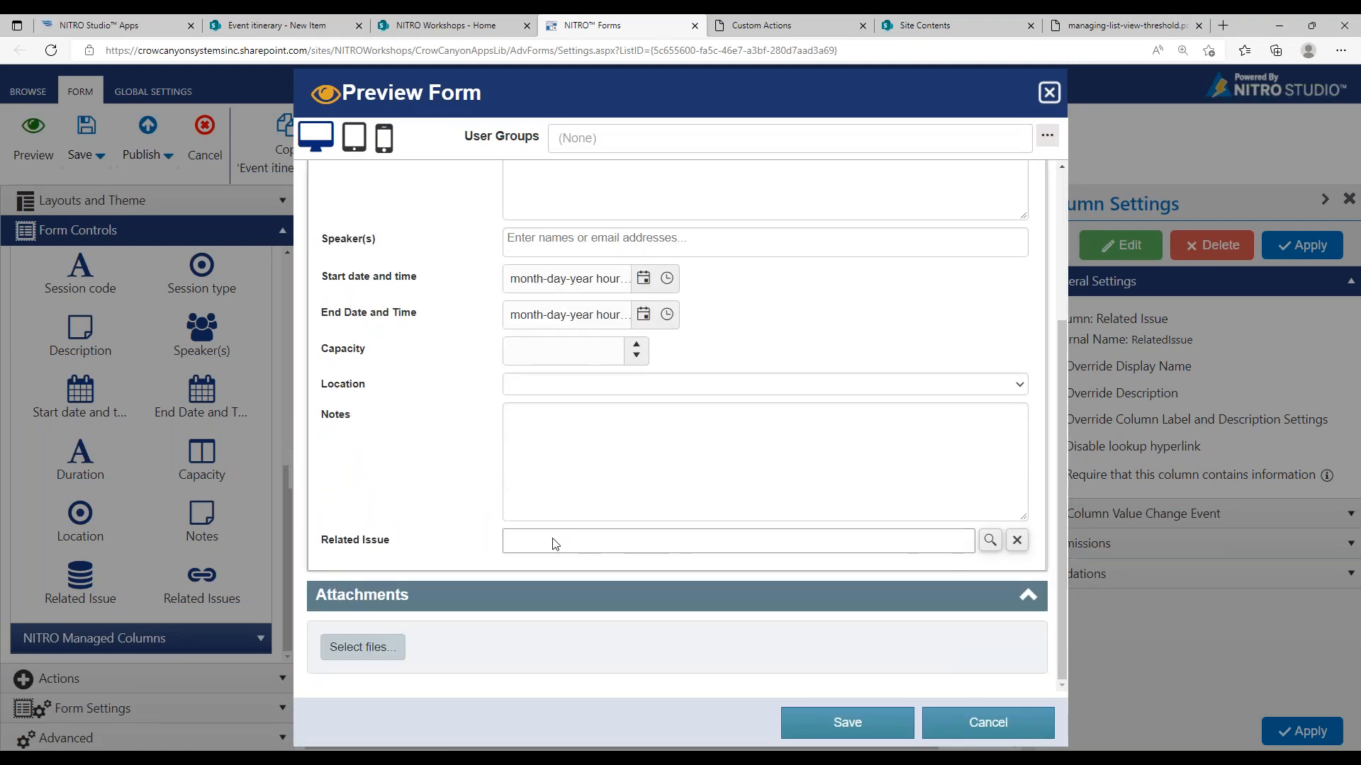
pyautogui.click(990, 540)
pyautogui.click(709, 186)
pyautogui.write('new issue')
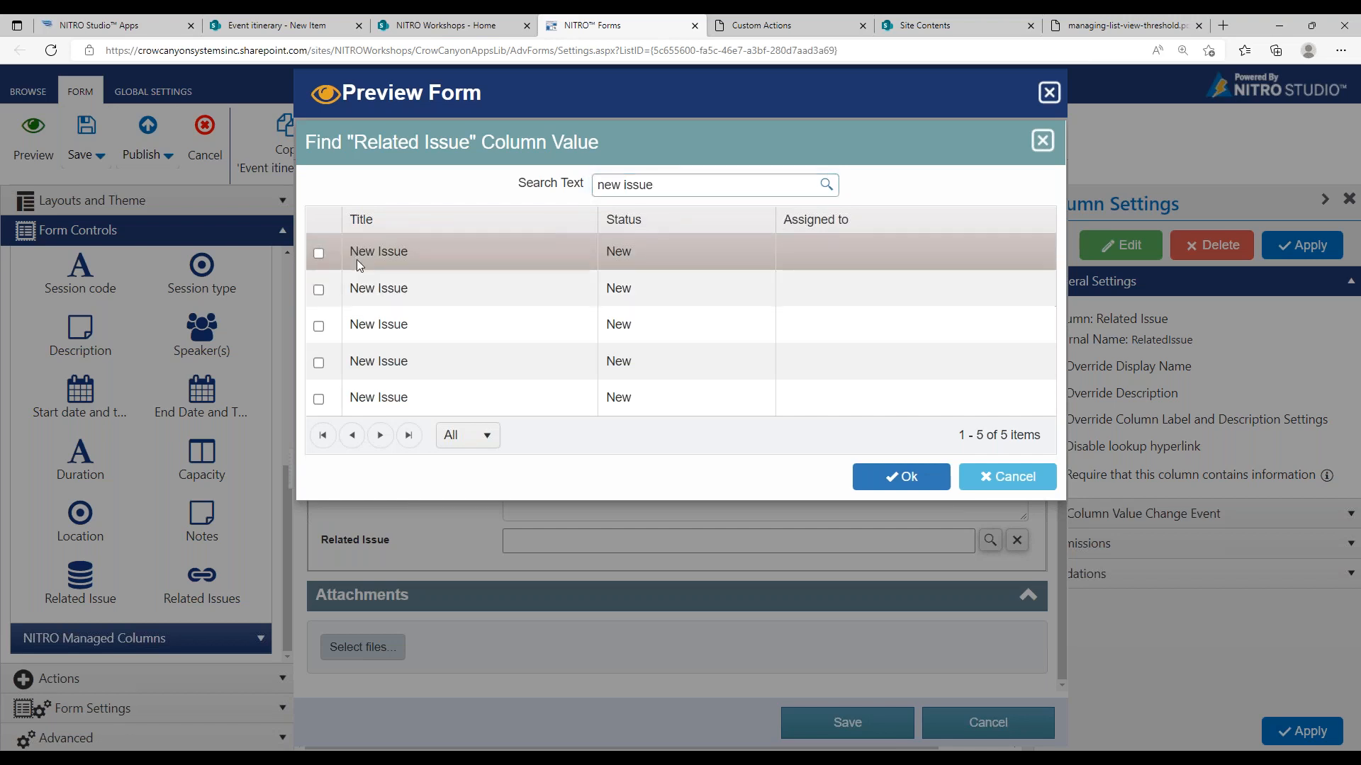
# - Try selecting different search results, accept the first New Issue as the Related Issue value, and cancel the form preview
pyautogui.click(320, 257)
pyautogui.click(319, 280)
pyautogui.click(321, 253)
pyautogui.click(320, 287)
pyautogui.click(321, 260)
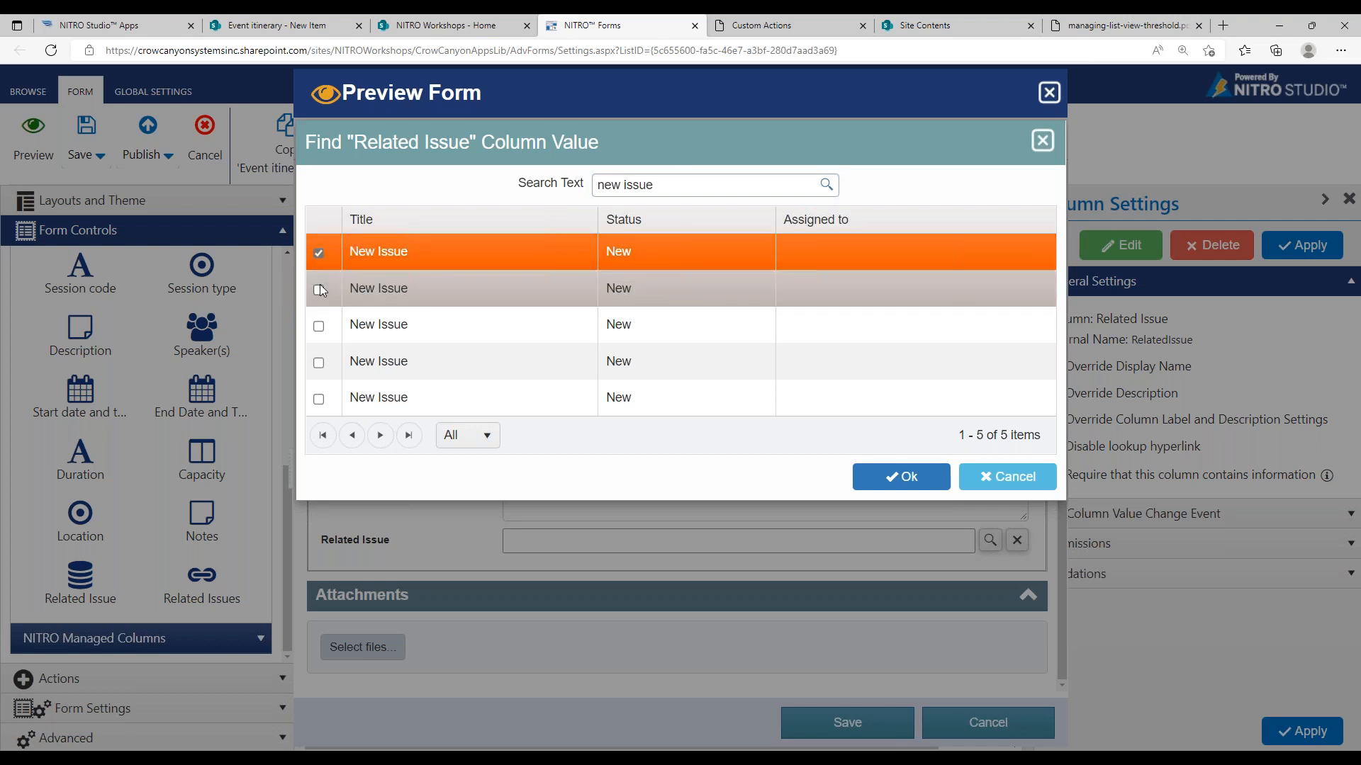
pyautogui.click(320, 253)
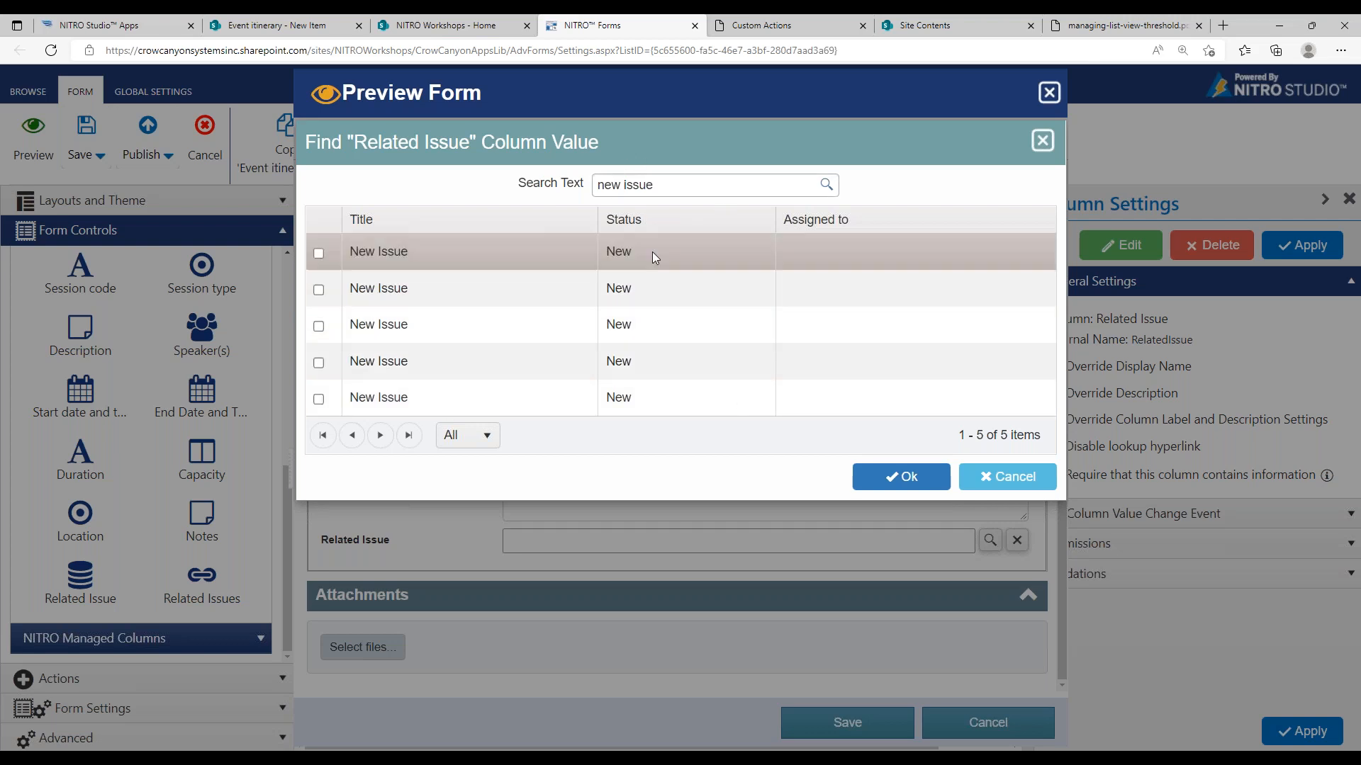
pyautogui.click(320, 257)
pyautogui.click(319, 290)
pyautogui.click(318, 254)
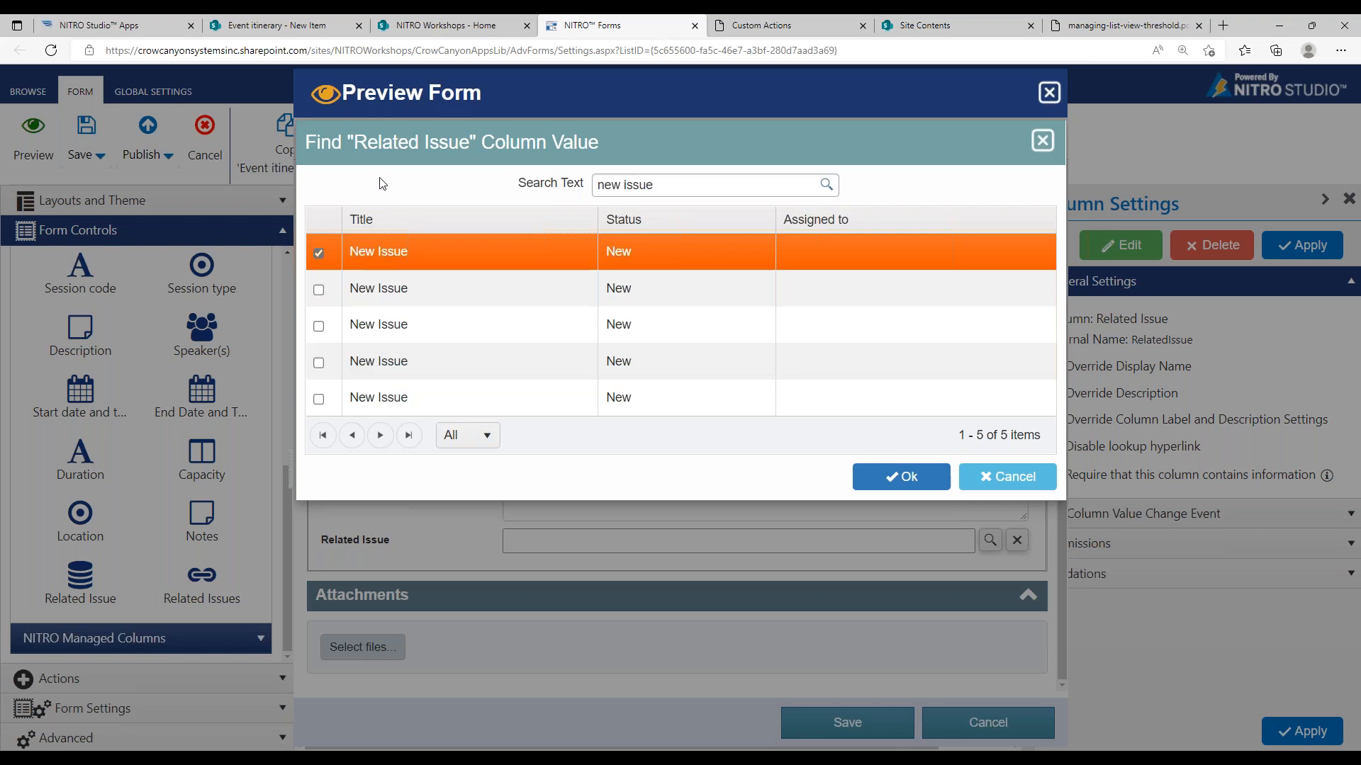
pyautogui.click(317, 258)
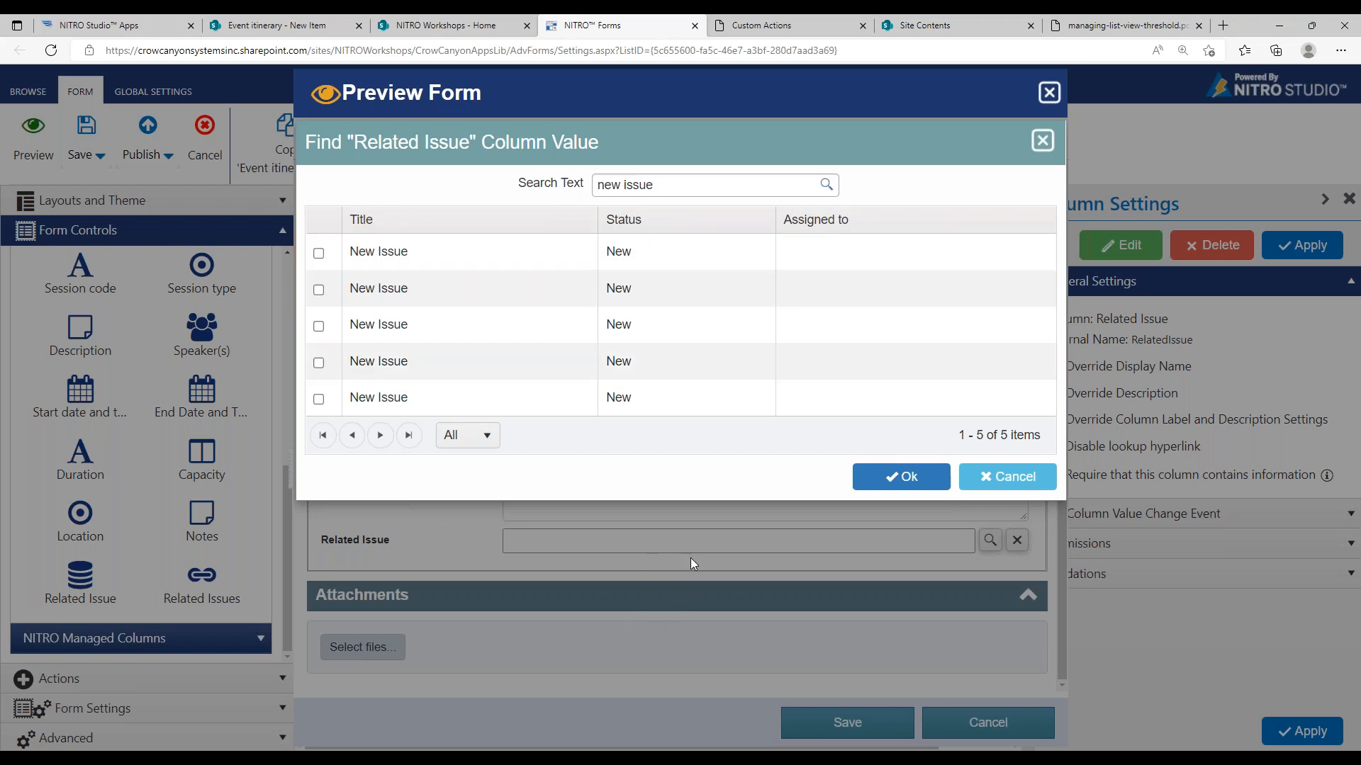
pyautogui.click(320, 256)
pyautogui.click(319, 289)
pyautogui.click(317, 255)
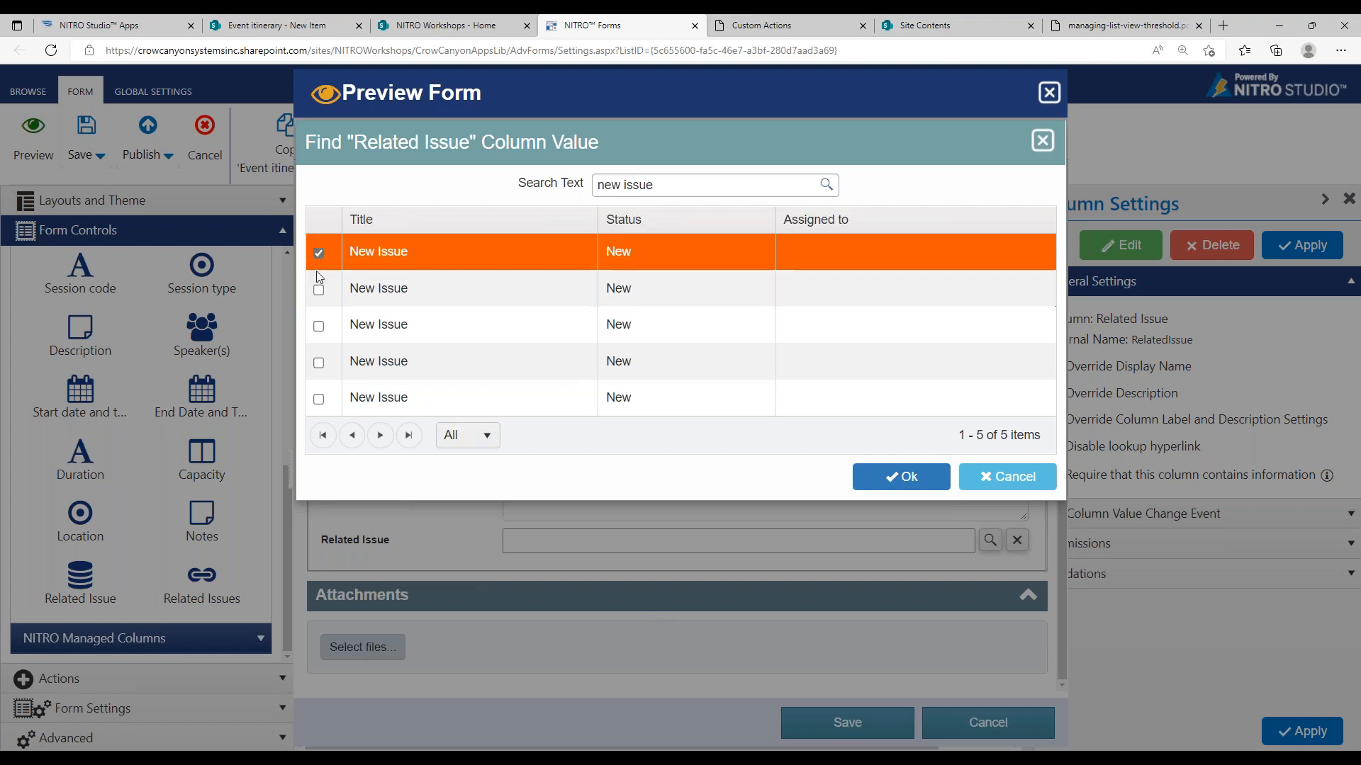
pyautogui.click(321, 282)
pyautogui.click(320, 259)
pyautogui.click(320, 260)
pyautogui.click(320, 253)
pyautogui.click(939, 475)
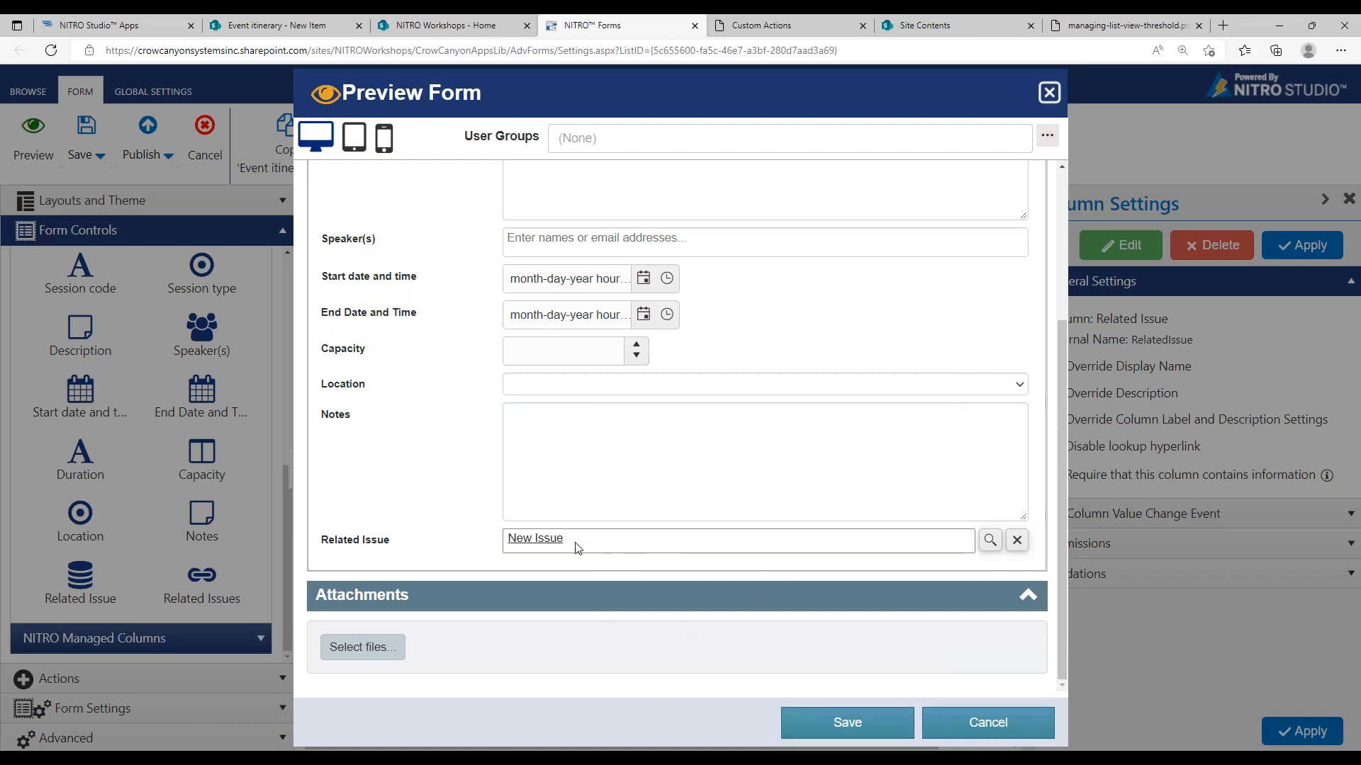
pyautogui.click(981, 723)
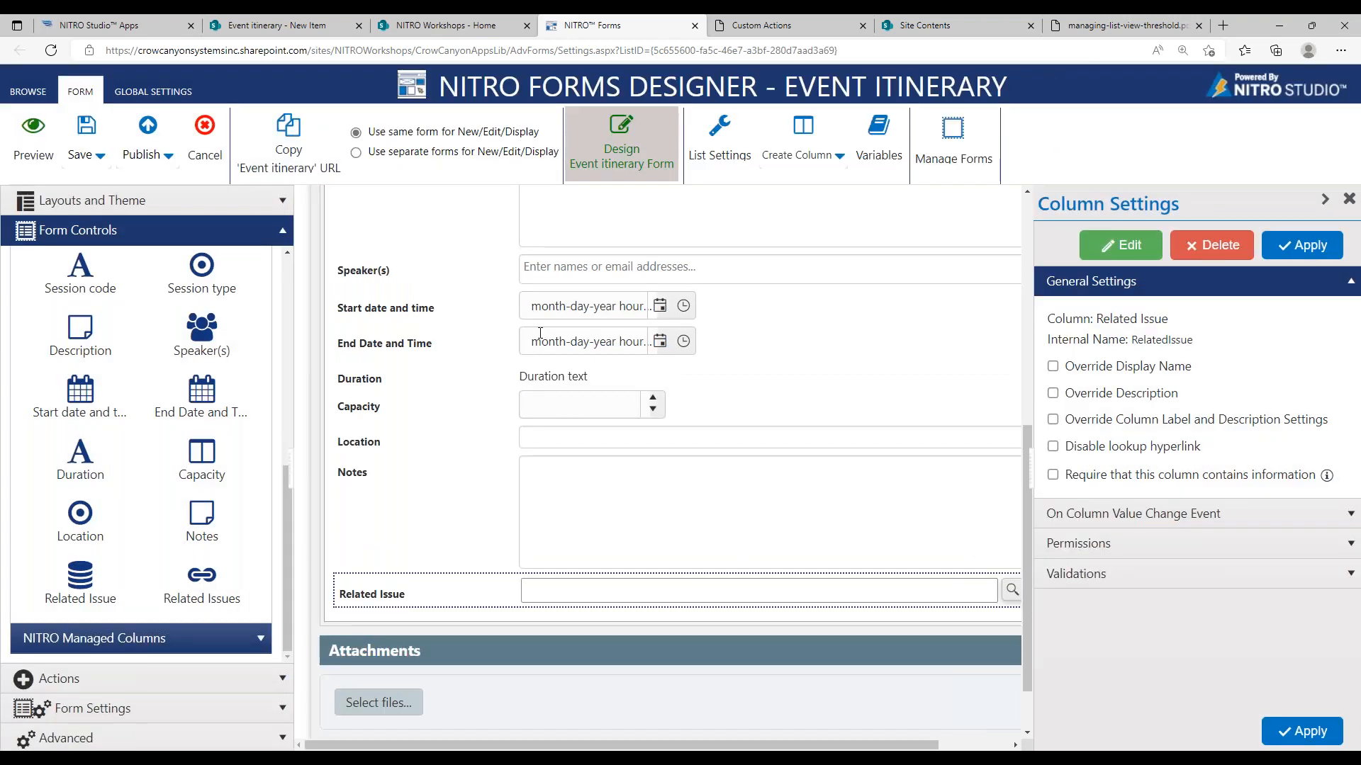
# - Open the Related Issue lookup configuration and try cascading it on the Location parent column, matched with Title in Issue tracker
pyautogui.click(1120, 245)
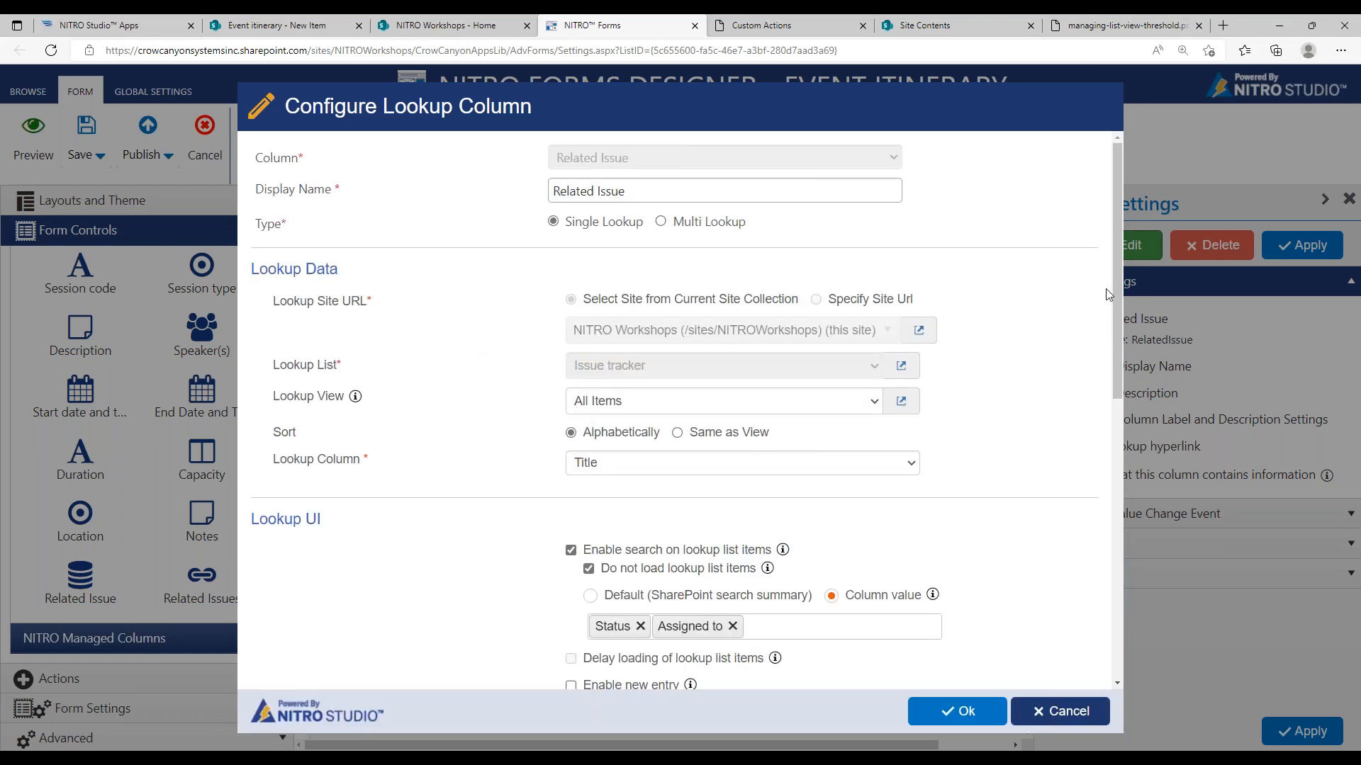
pyautogui.scroll(-5, 1099, 389)
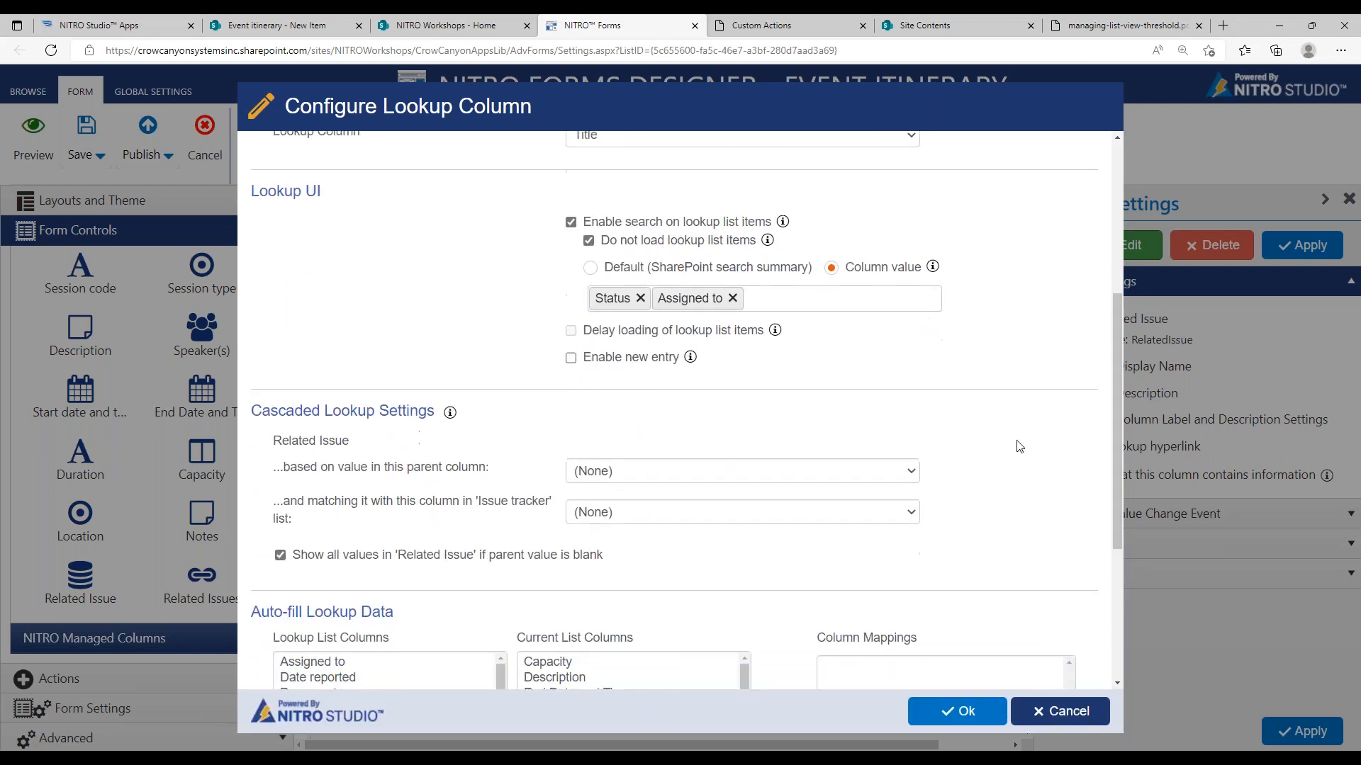
pyautogui.click(583, 472)
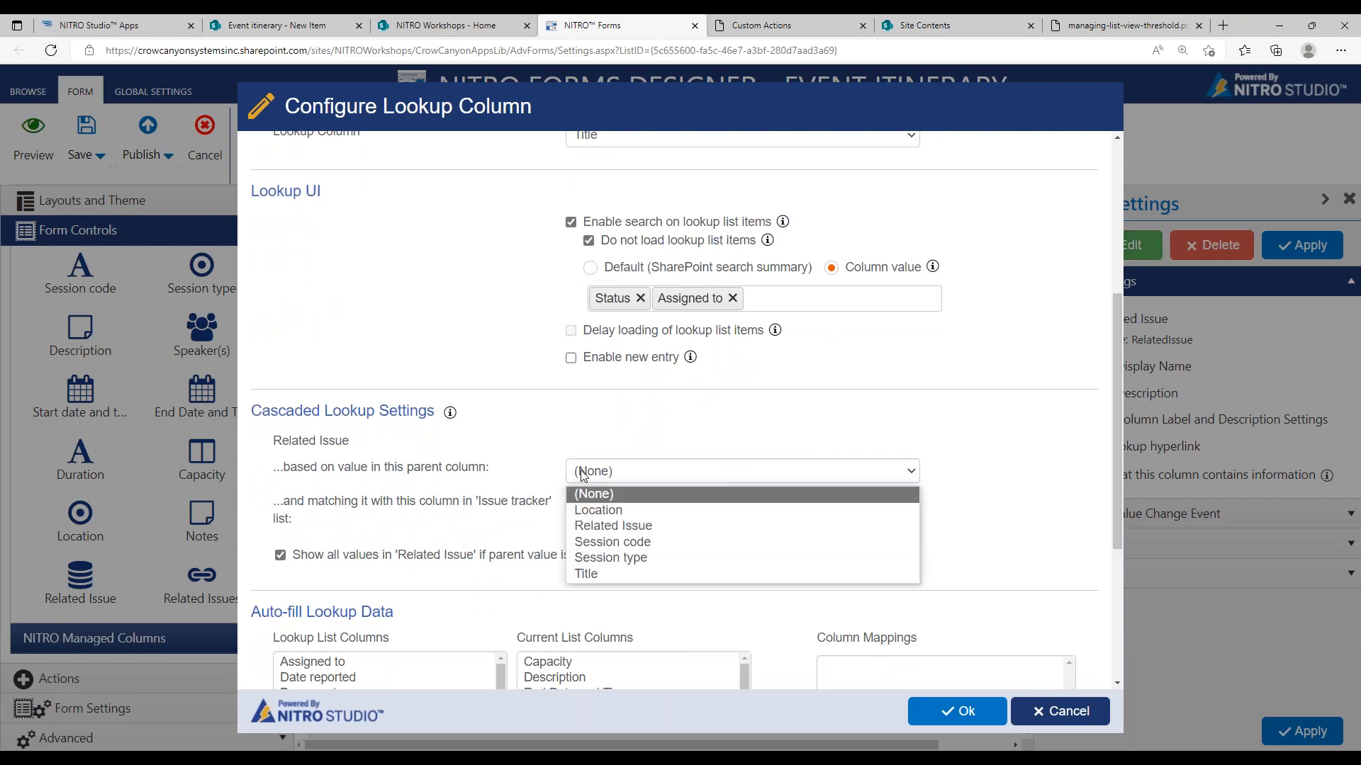
pyautogui.click(617, 514)
pyautogui.click(610, 513)
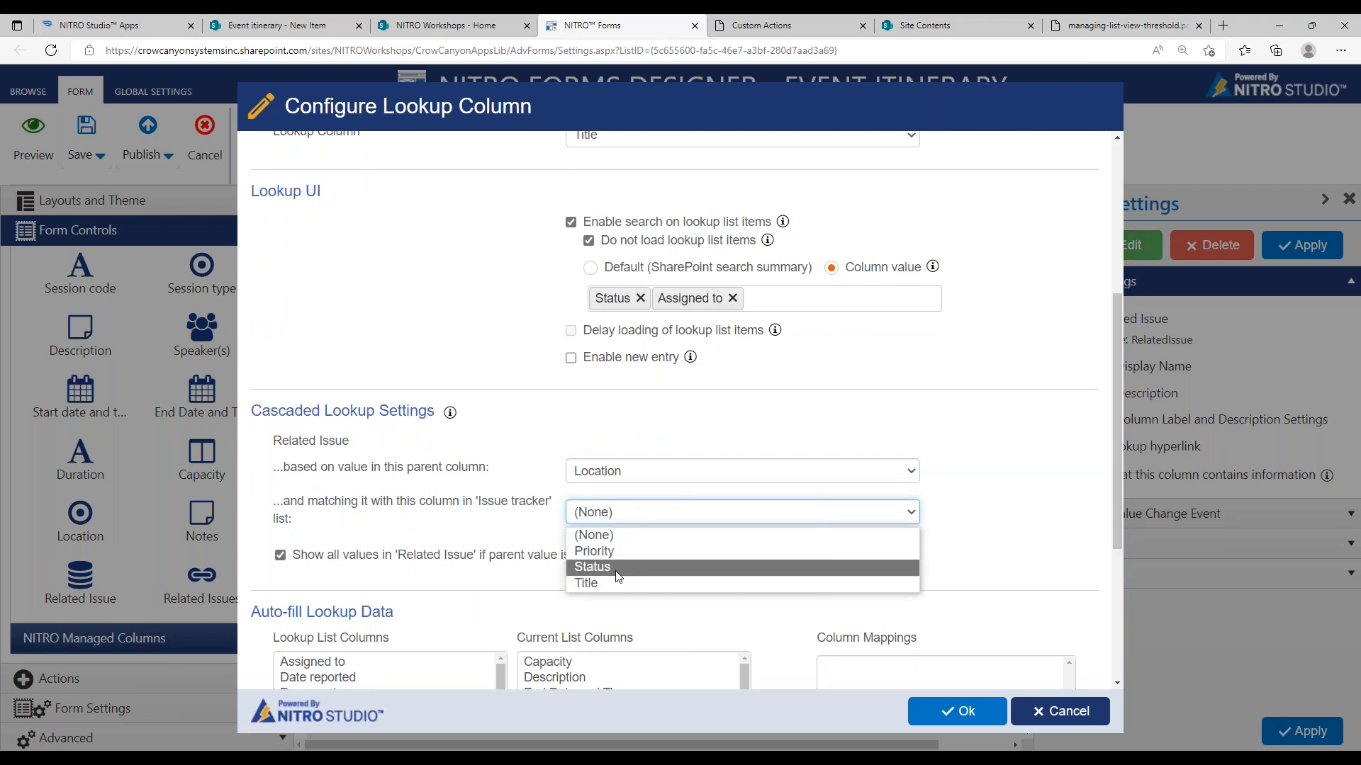
pyautogui.click(612, 584)
# - Reset the parent column of the cascaded lookup to (None)
pyautogui.click(588, 481)
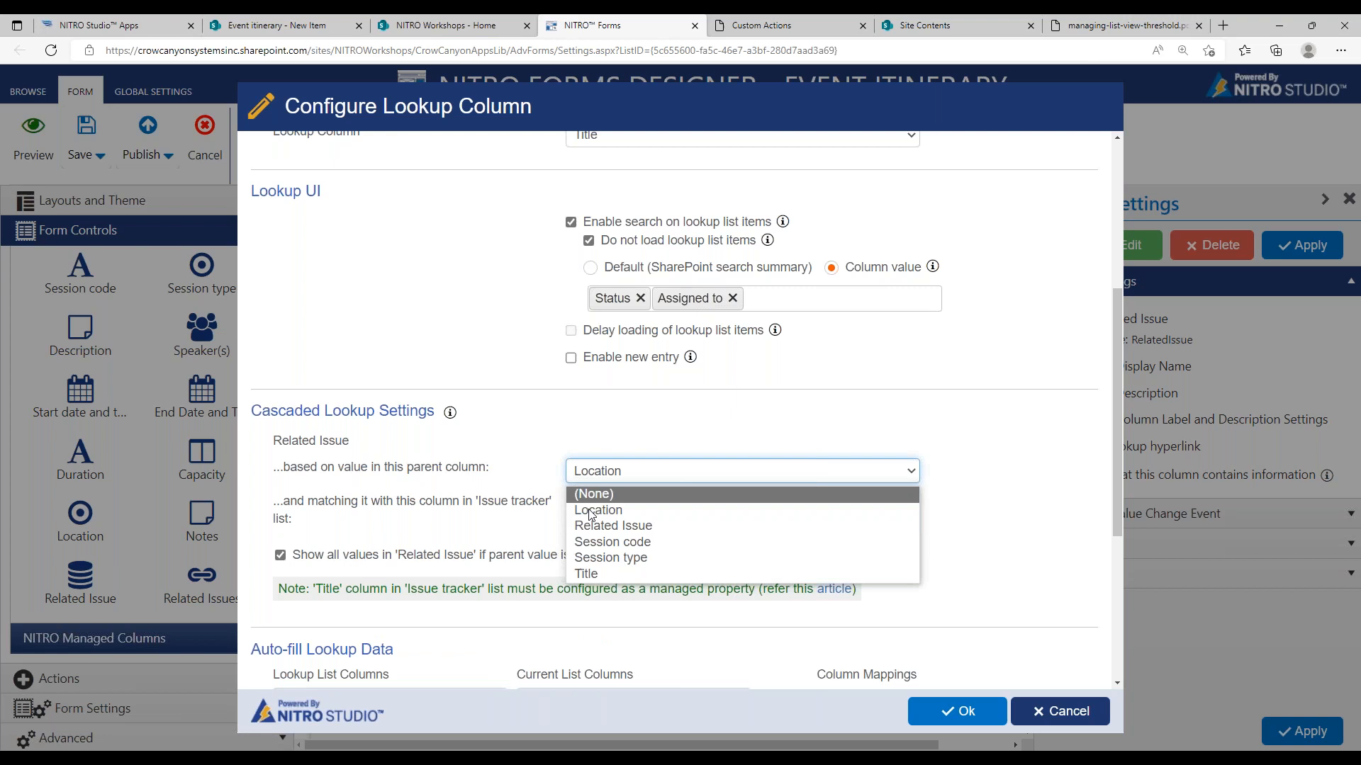
pyautogui.click(524, 510)
pyautogui.click(615, 477)
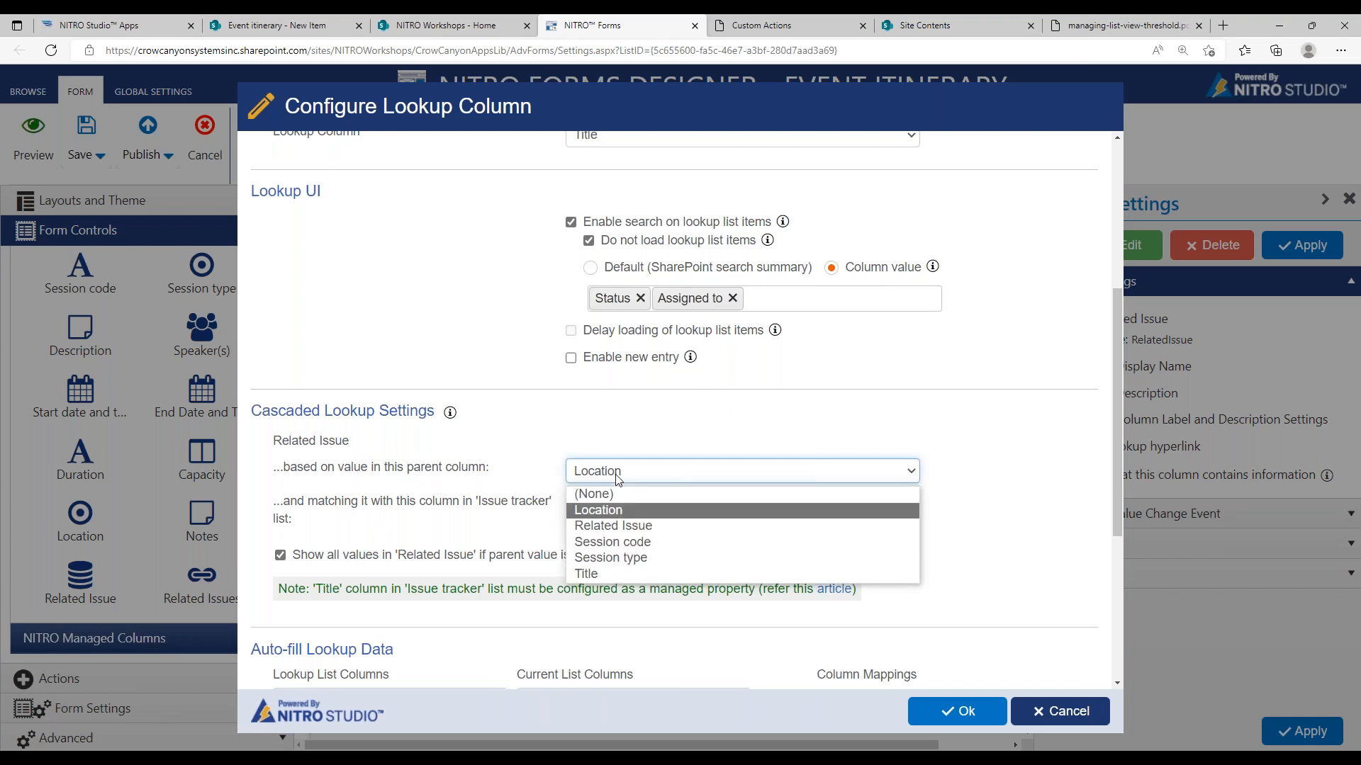
pyautogui.click(611, 509)
pyautogui.click(614, 472)
pyautogui.click(609, 494)
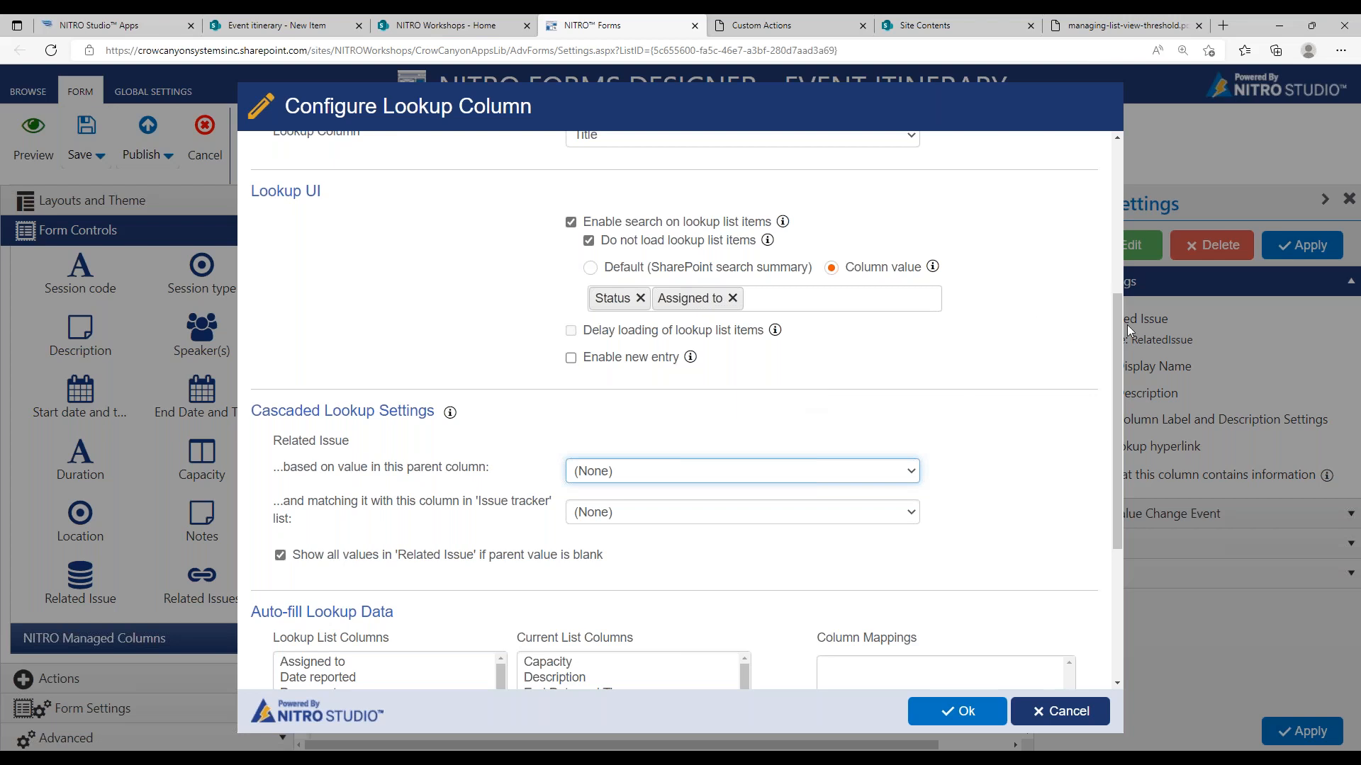
# - Switch the Related Issue column to Multi Lookup, review its display and cascading options, and cancel the lookup configuration
pyautogui.moveTo(1117, 293); pyautogui.dragTo(1114, 152)
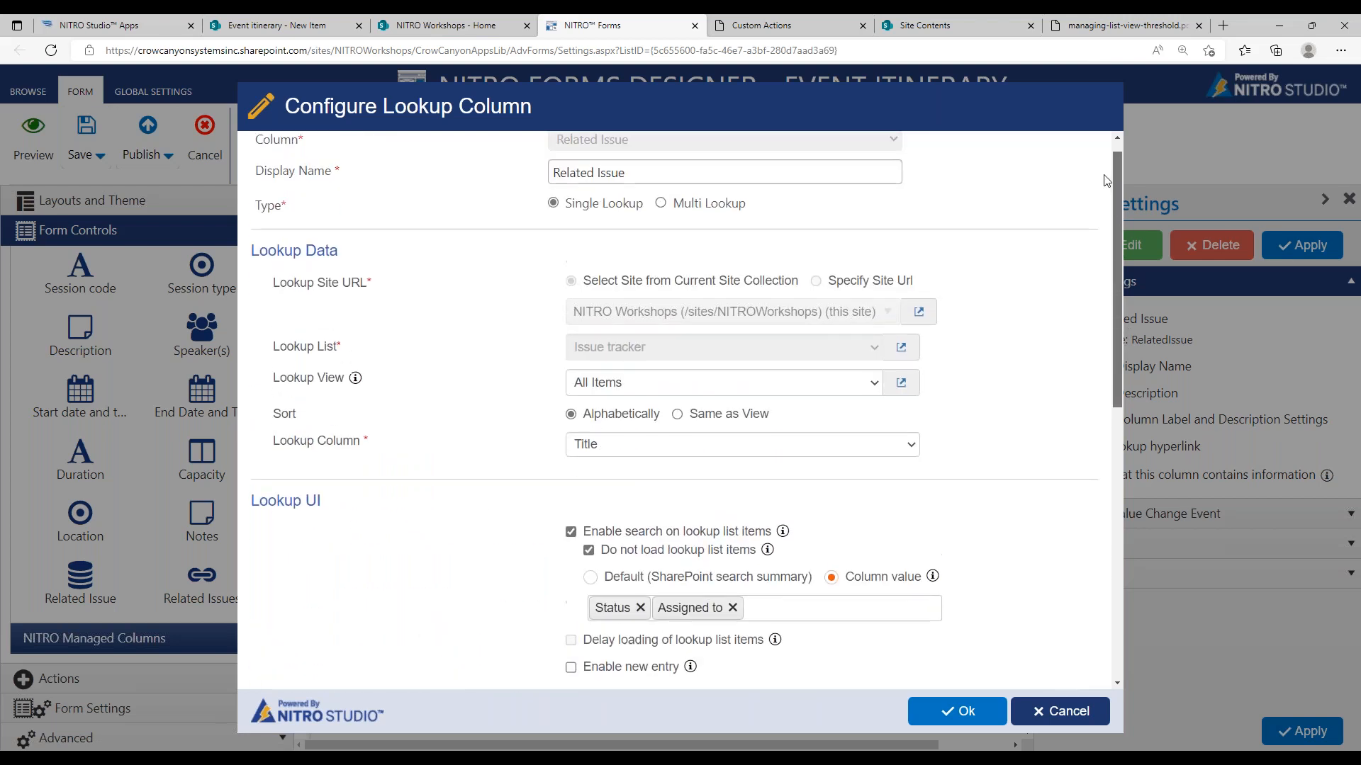
pyautogui.click(705, 223)
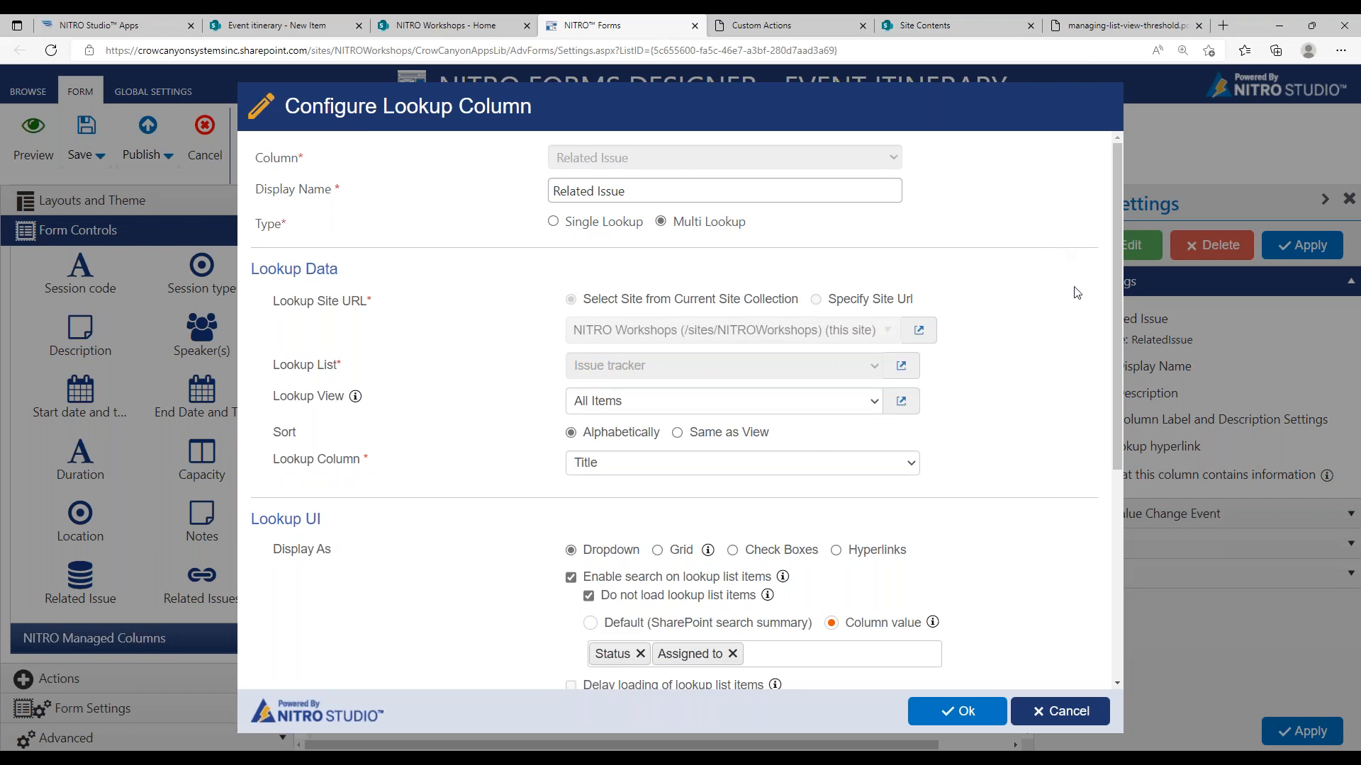
pyautogui.moveTo(1117, 333); pyautogui.dragTo(1083, 440)
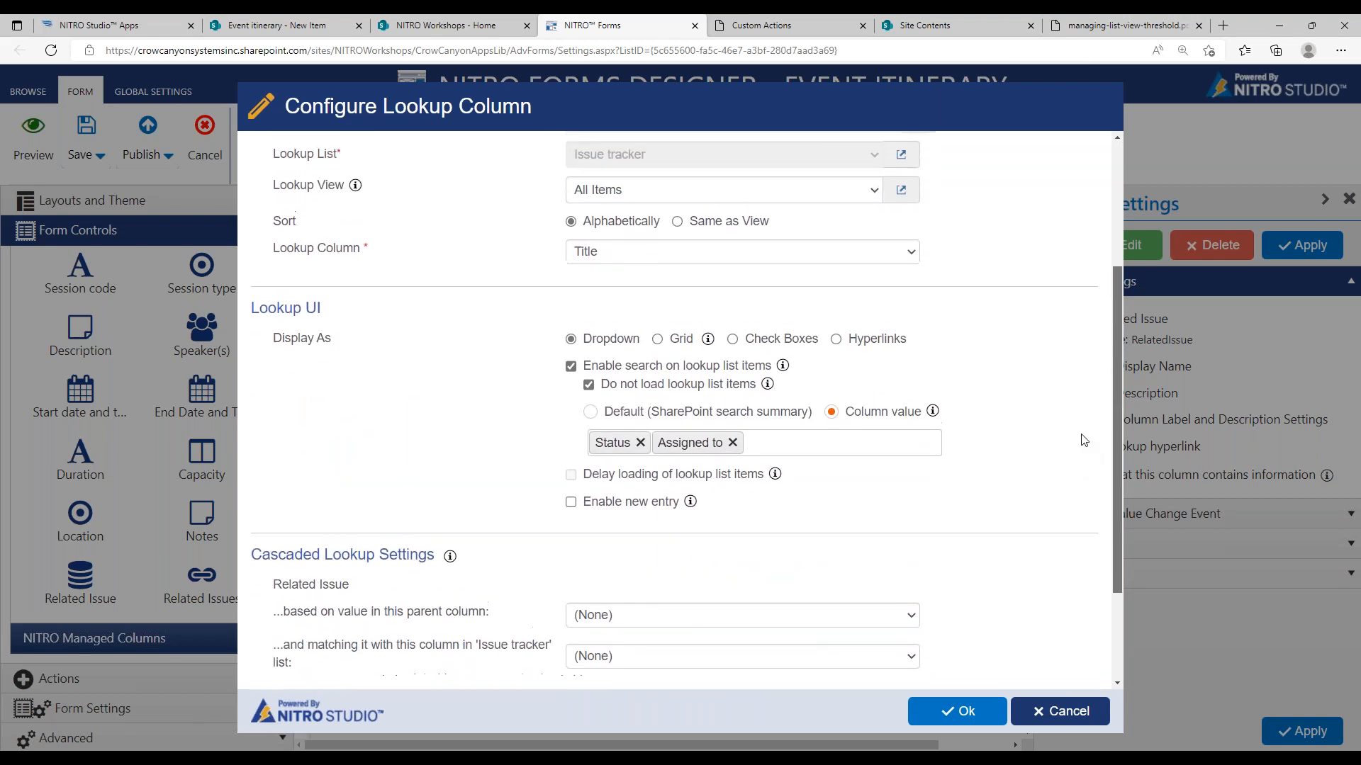
pyautogui.moveTo(1082, 440); pyautogui.dragTo(1066, 548)
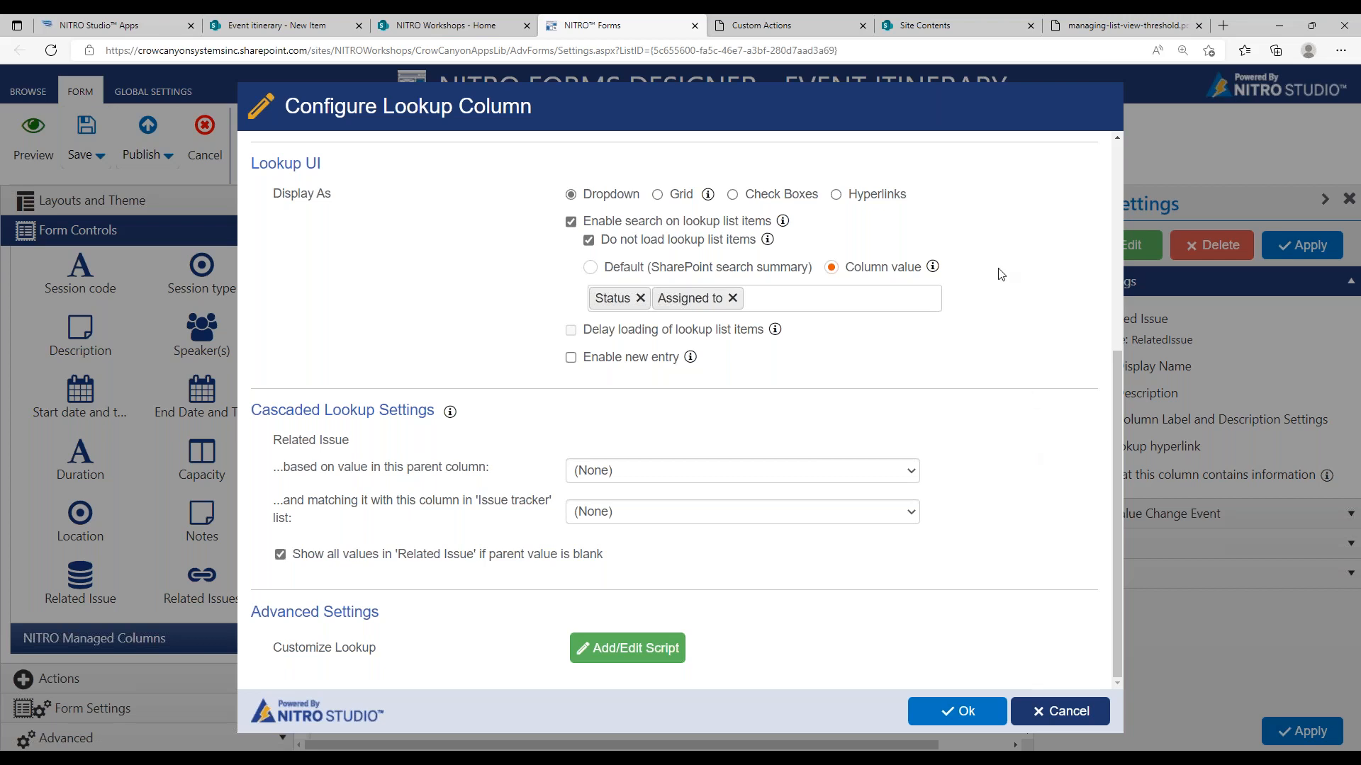
pyautogui.moveTo(1114, 449); pyautogui.dragTo(1120, 387)
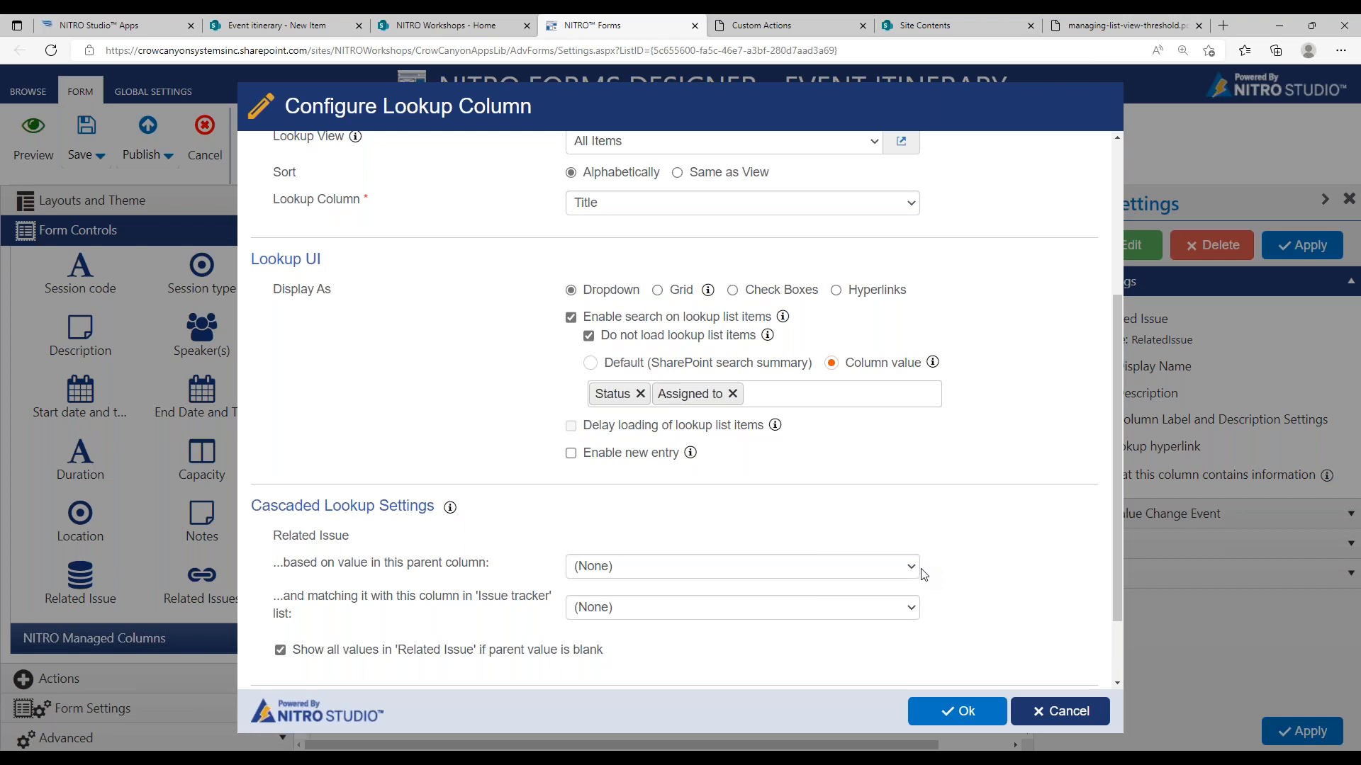
pyautogui.click(1056, 709)
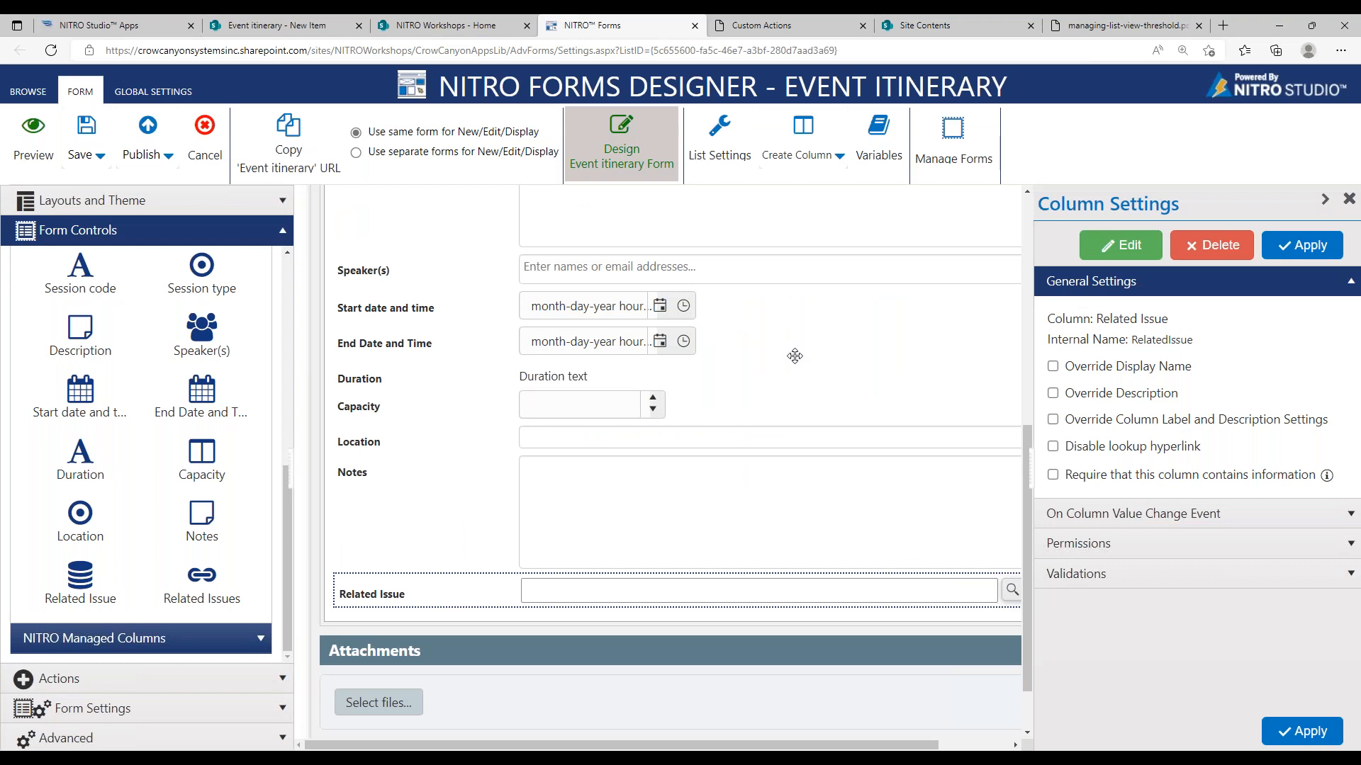
pyautogui.moveTo(1025, 443); pyautogui.dragTo(1025, 436)
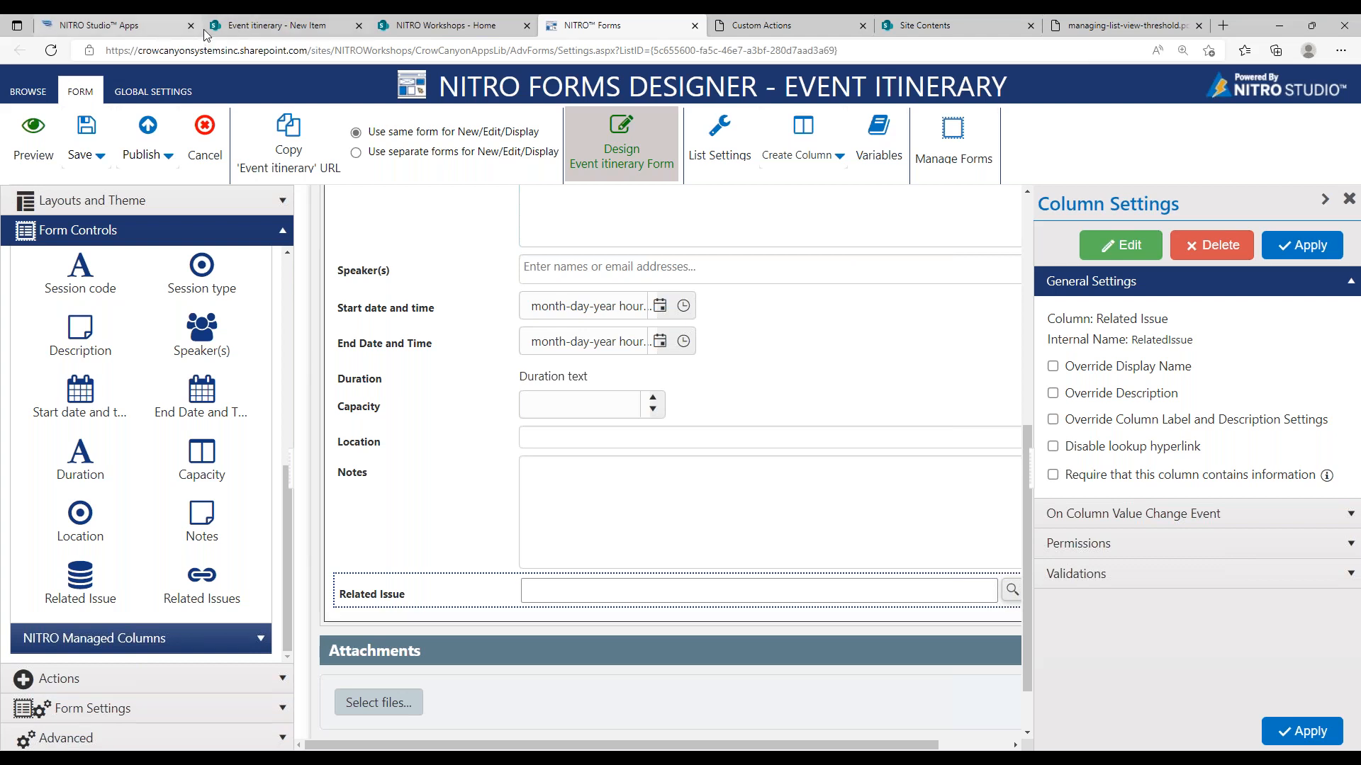
# - Leave the new Event itinerary item form and open the Issue tracker list
pyautogui.click(228, 27)
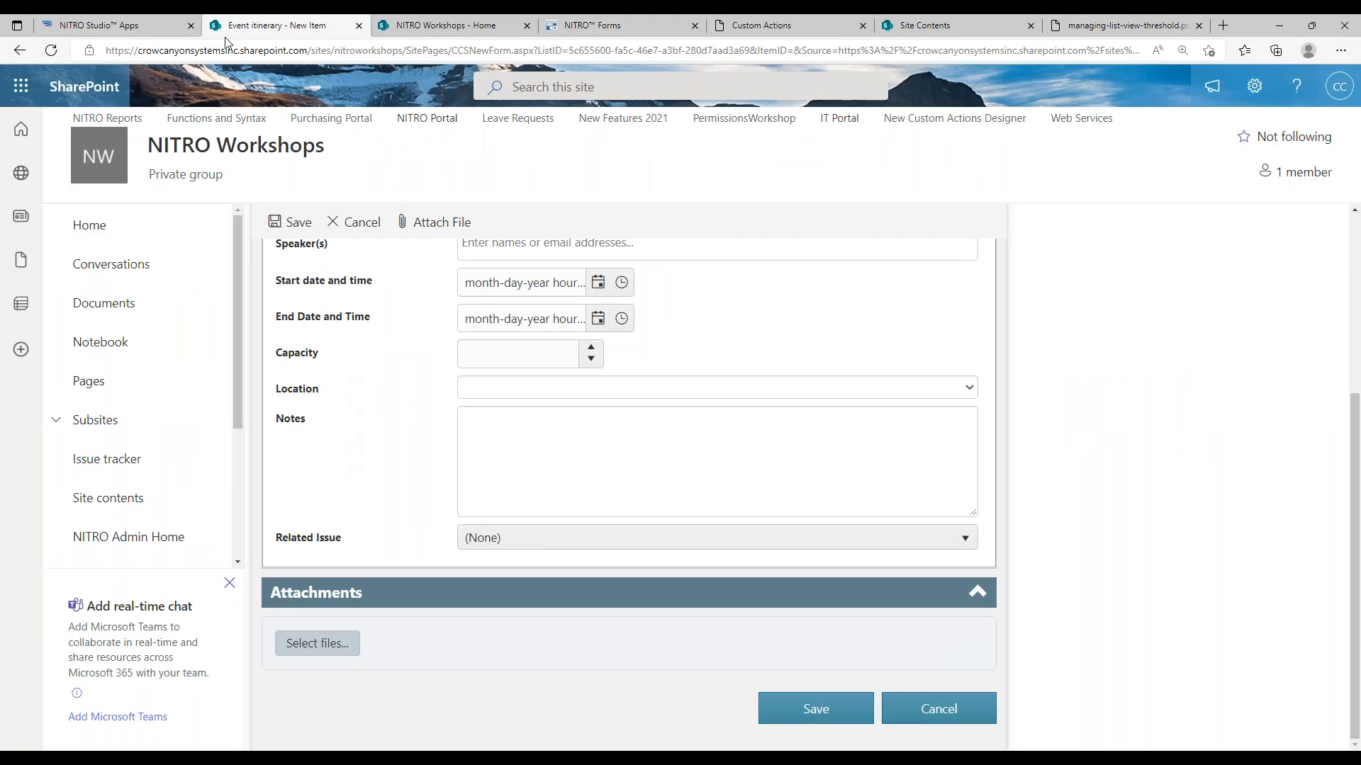
pyautogui.click(119, 454)
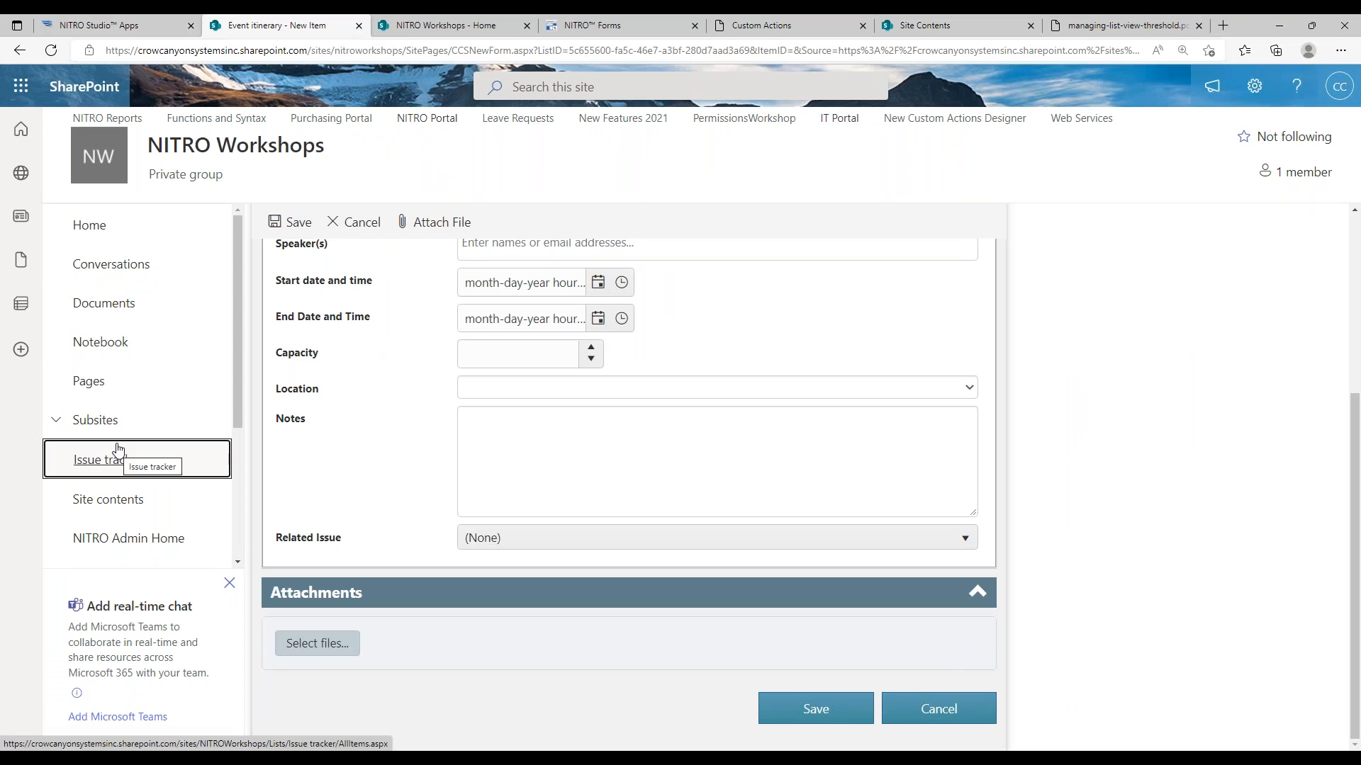
pyautogui.click(149, 464)
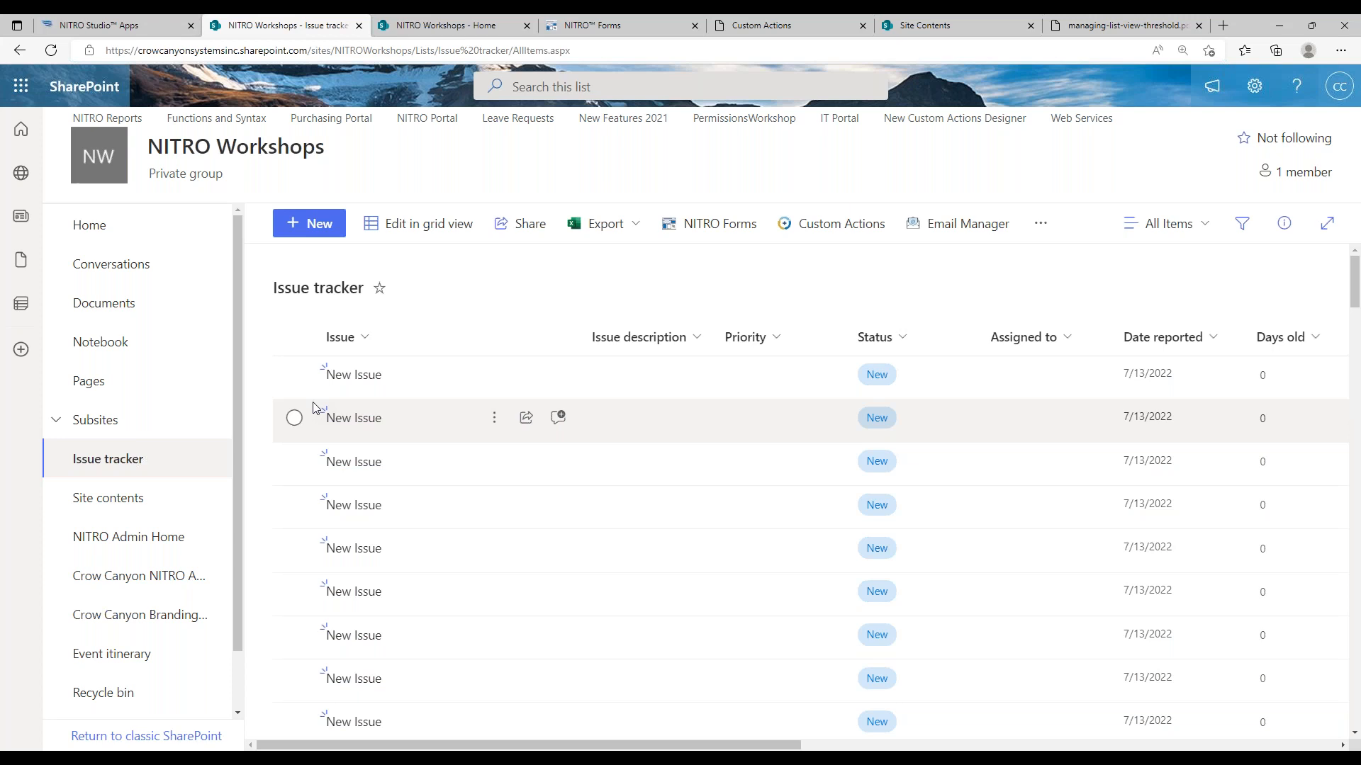
# - Open NITRO Reports from the NITRO Studio apps page and start a new report titled "Items by Status"
pyautogui.click(148, 23)
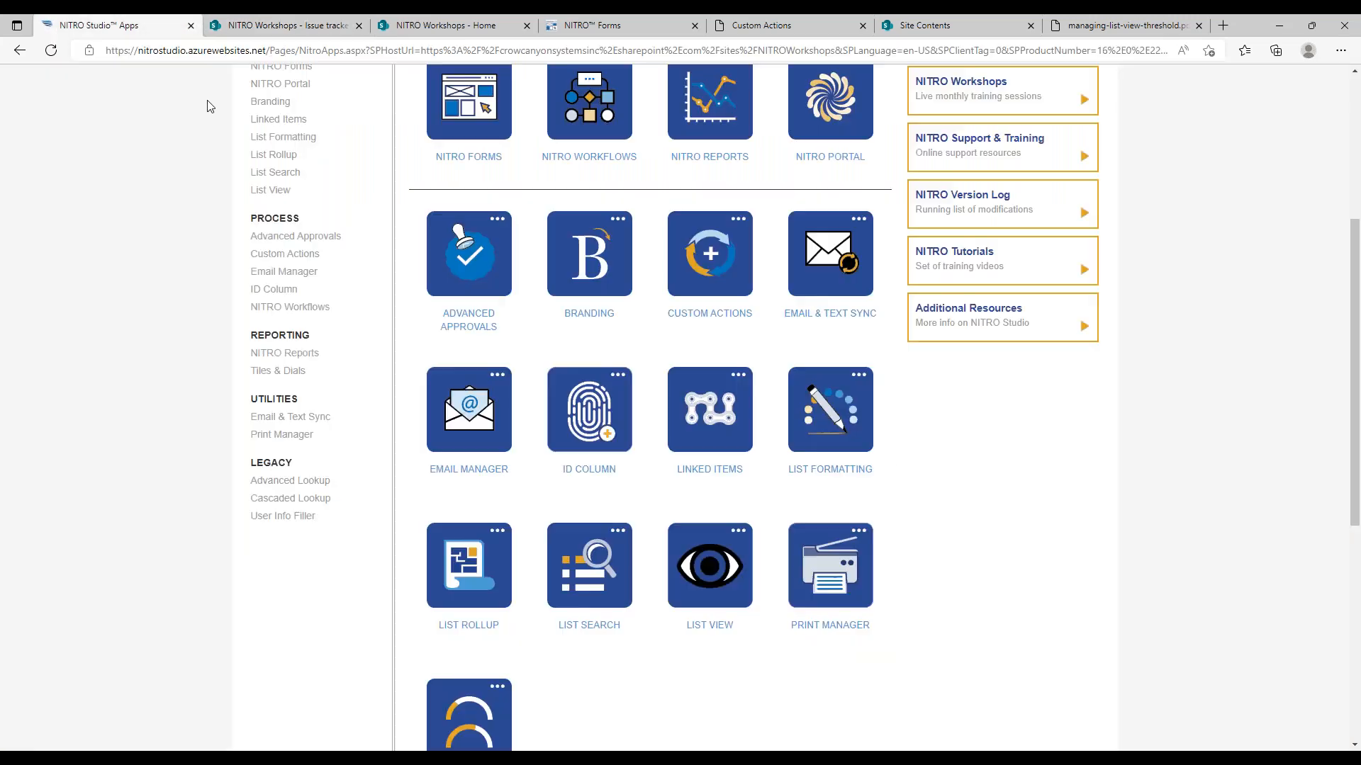
pyautogui.click(720, 133)
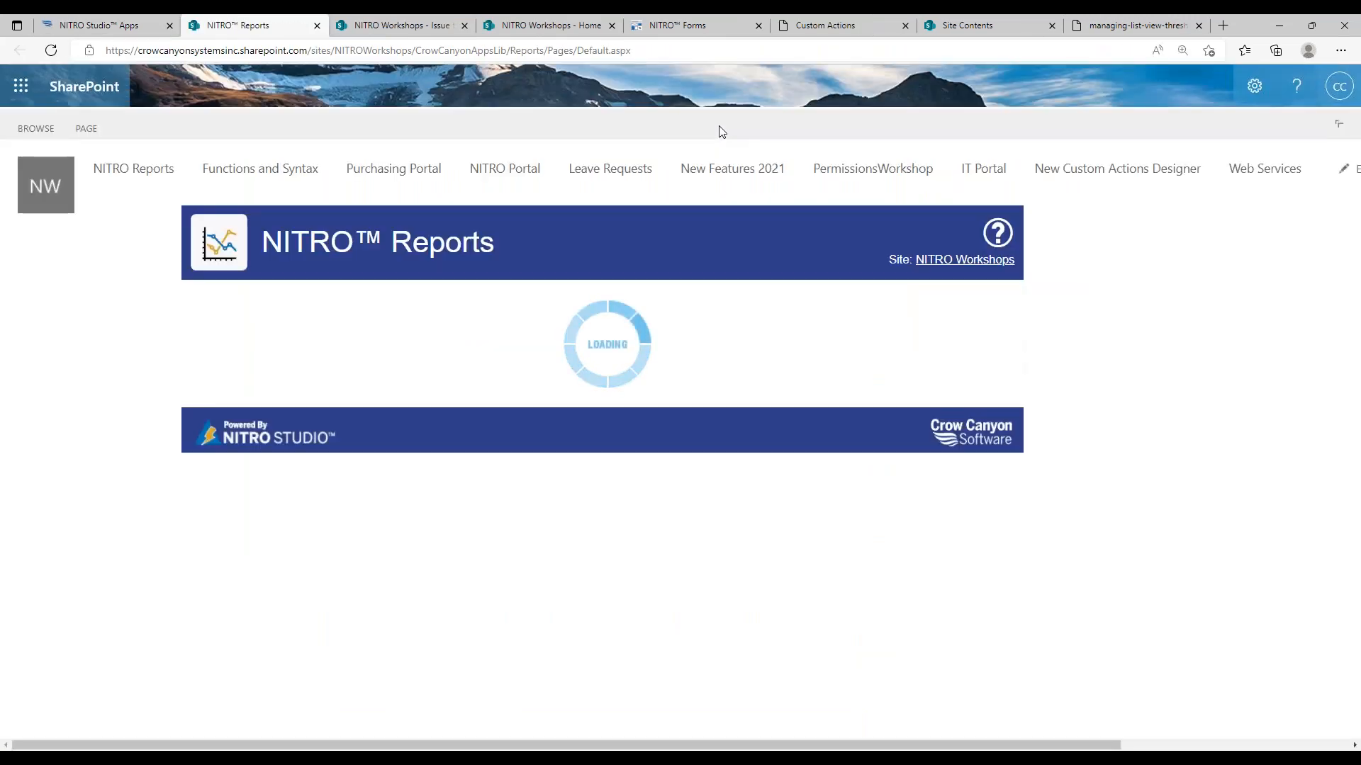
pyautogui.click(922, 345)
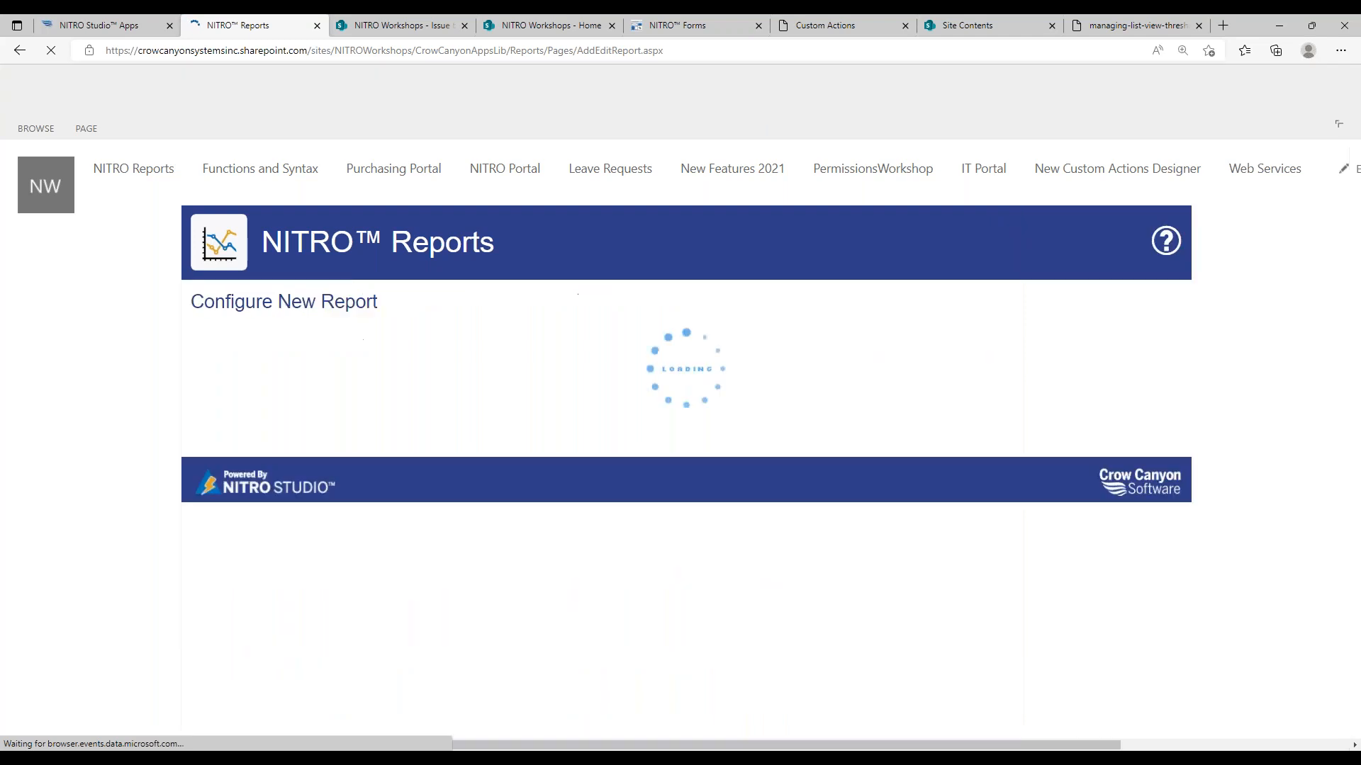
pyautogui.click(566, 351)
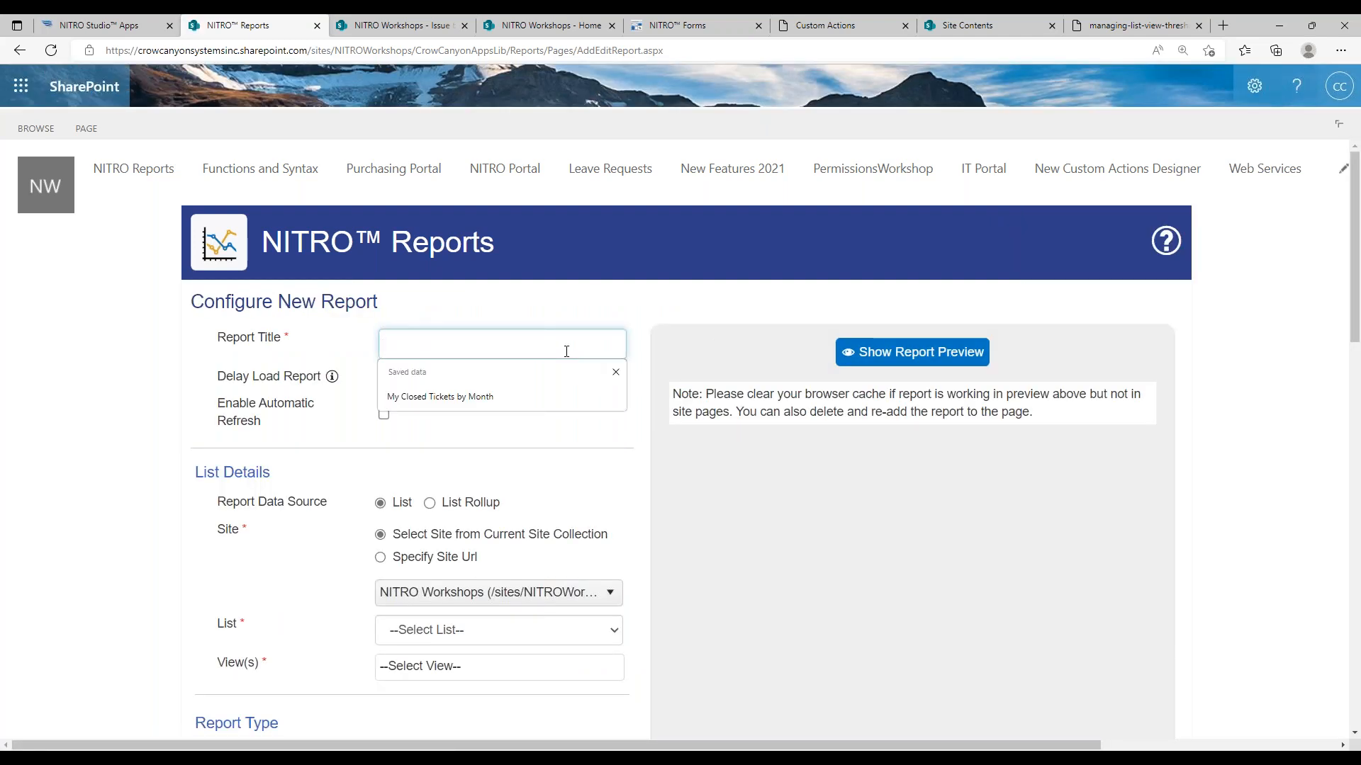
pyautogui.write('Items by Status')
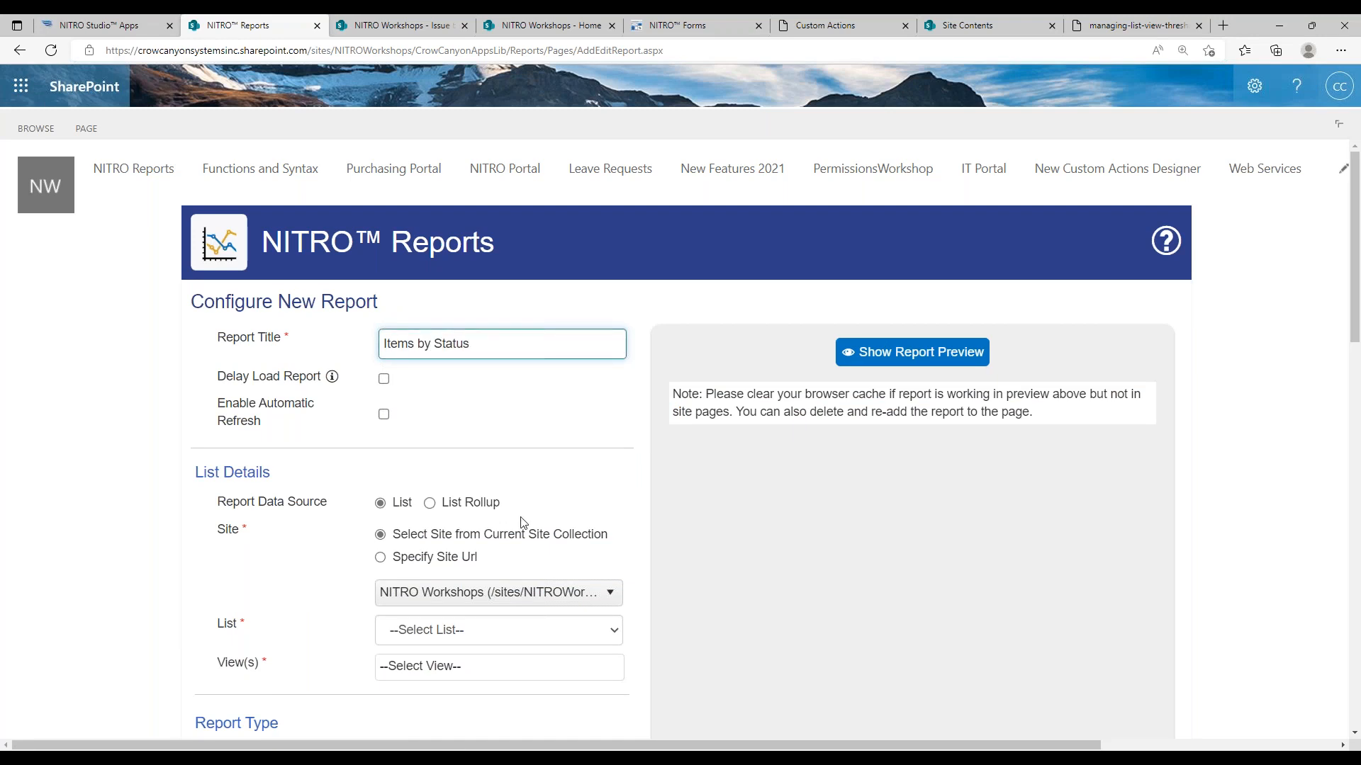
# - Set the report's source list to Issue tracker with the views Items last 6 months and All Items
pyautogui.click(477, 630)
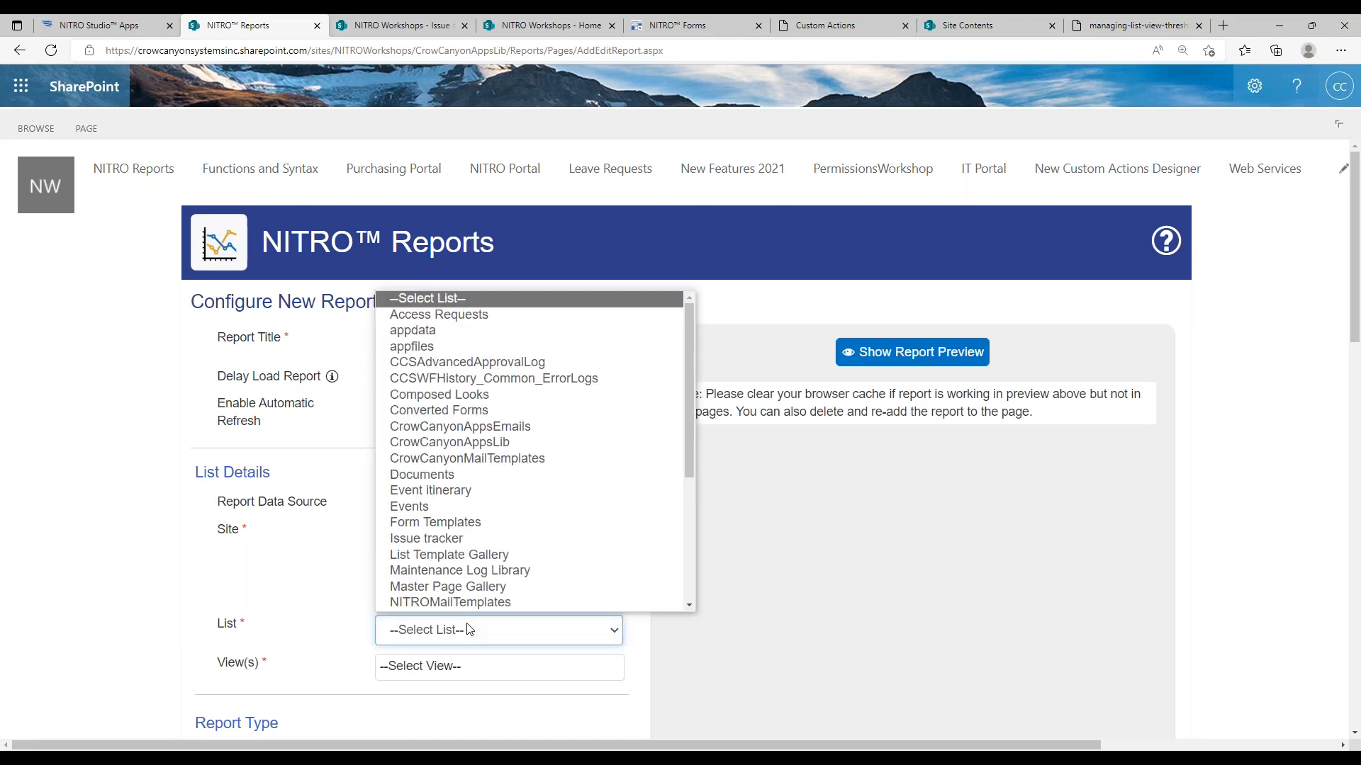
pyautogui.click(465, 538)
pyautogui.click(457, 668)
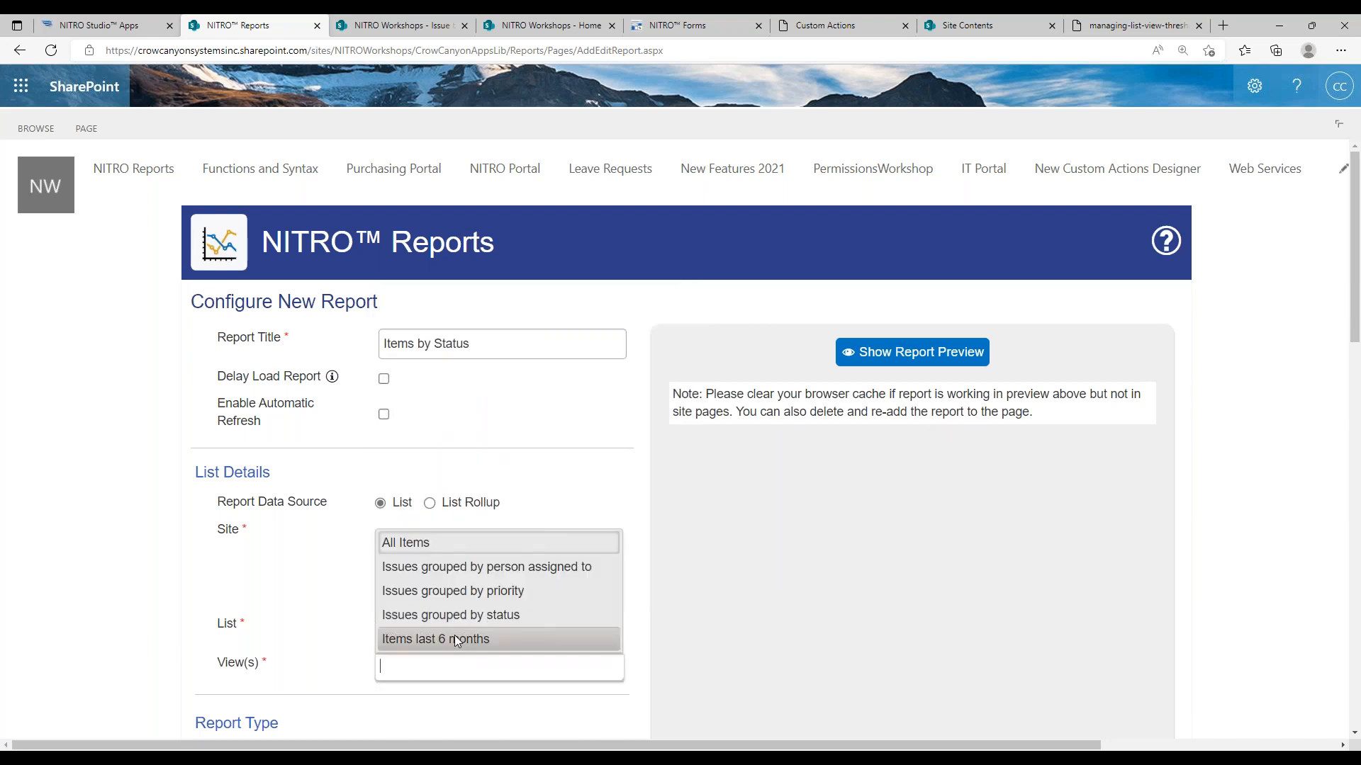
pyautogui.click(452, 637)
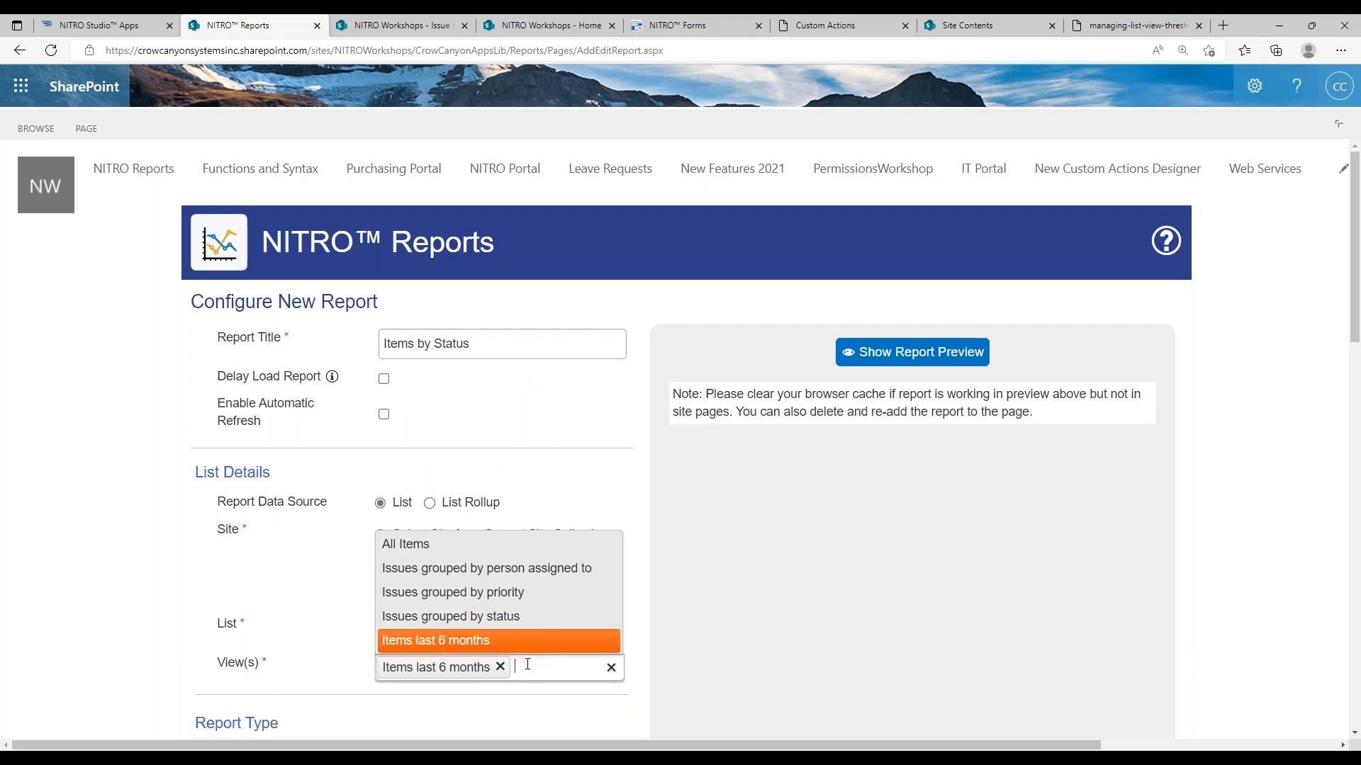
pyautogui.click(451, 536)
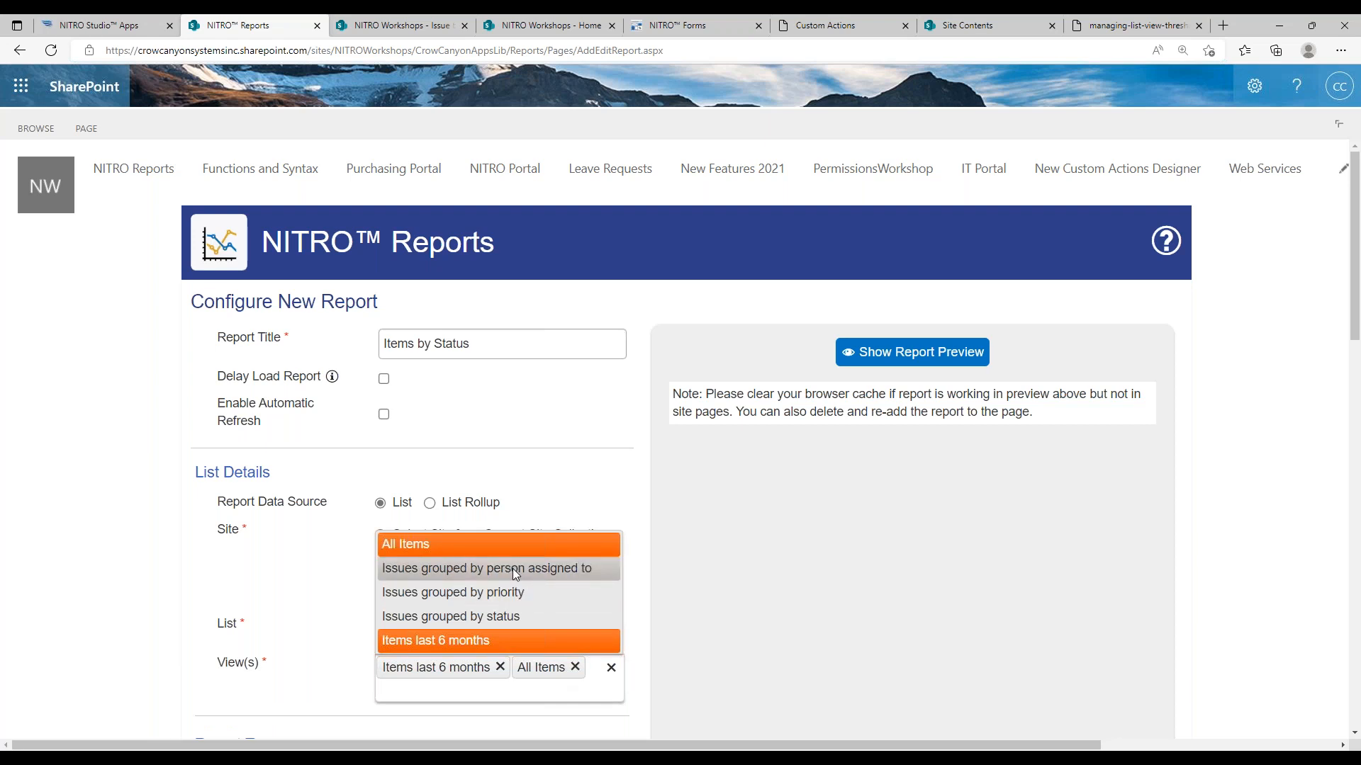
pyautogui.click(286, 619)
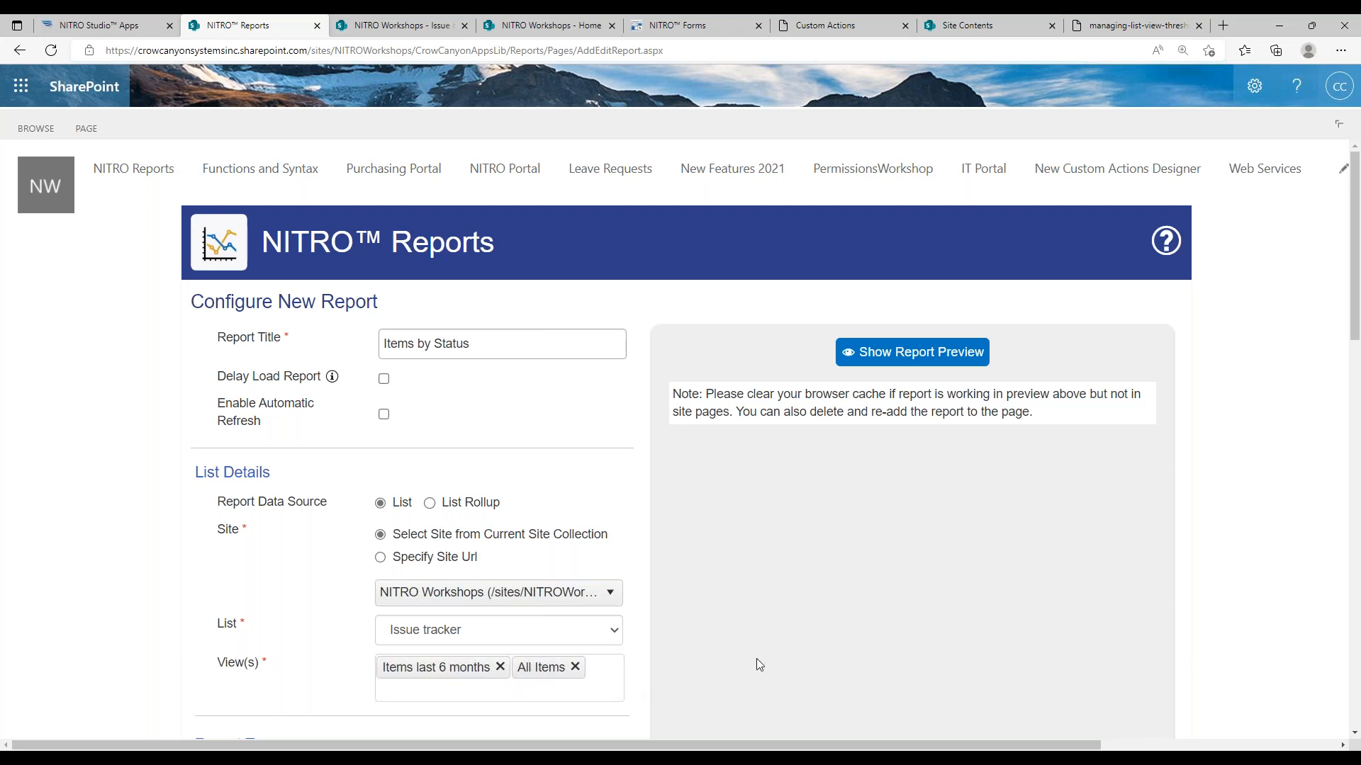
# - Try previewing the report, and switch its data source to List Rollup and back to List
pyautogui.click(912, 352)
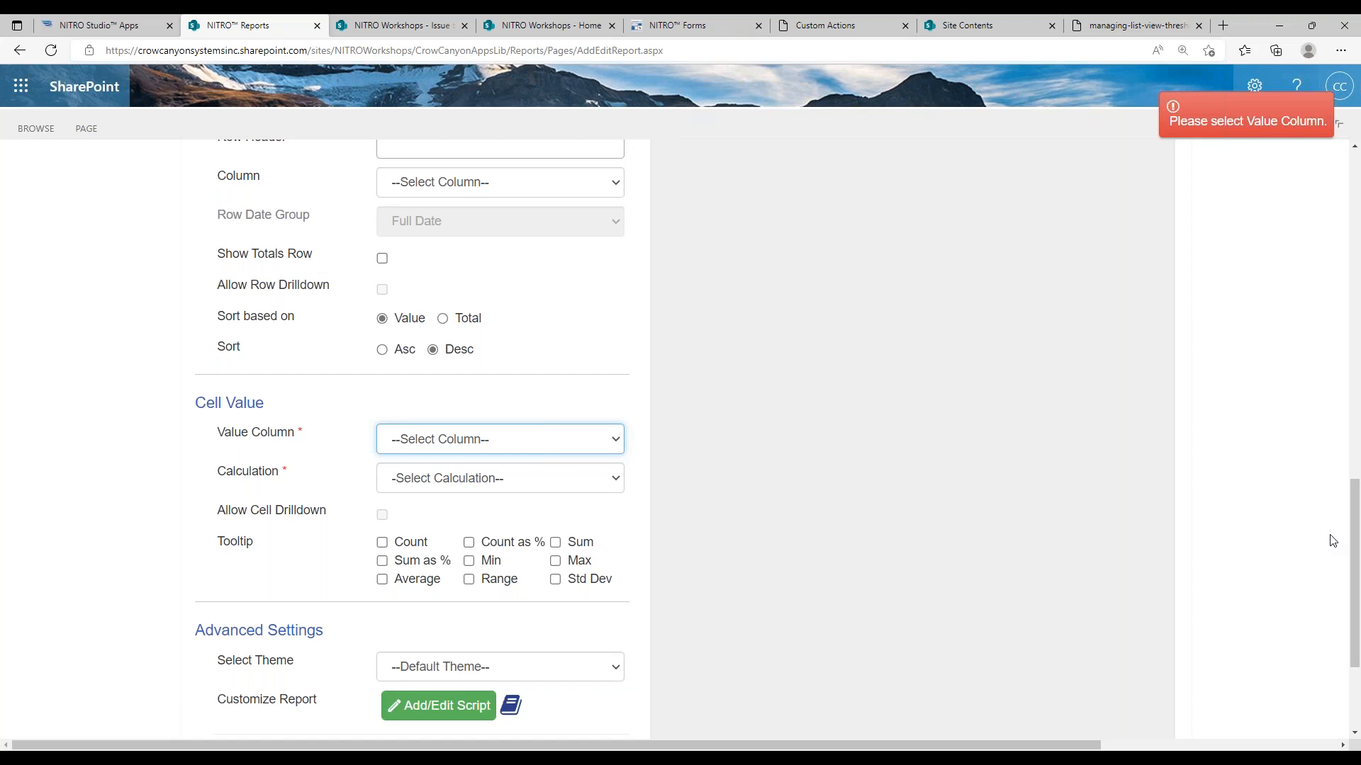
pyautogui.moveTo(1350, 530); pyautogui.dragTo(1325, 218)
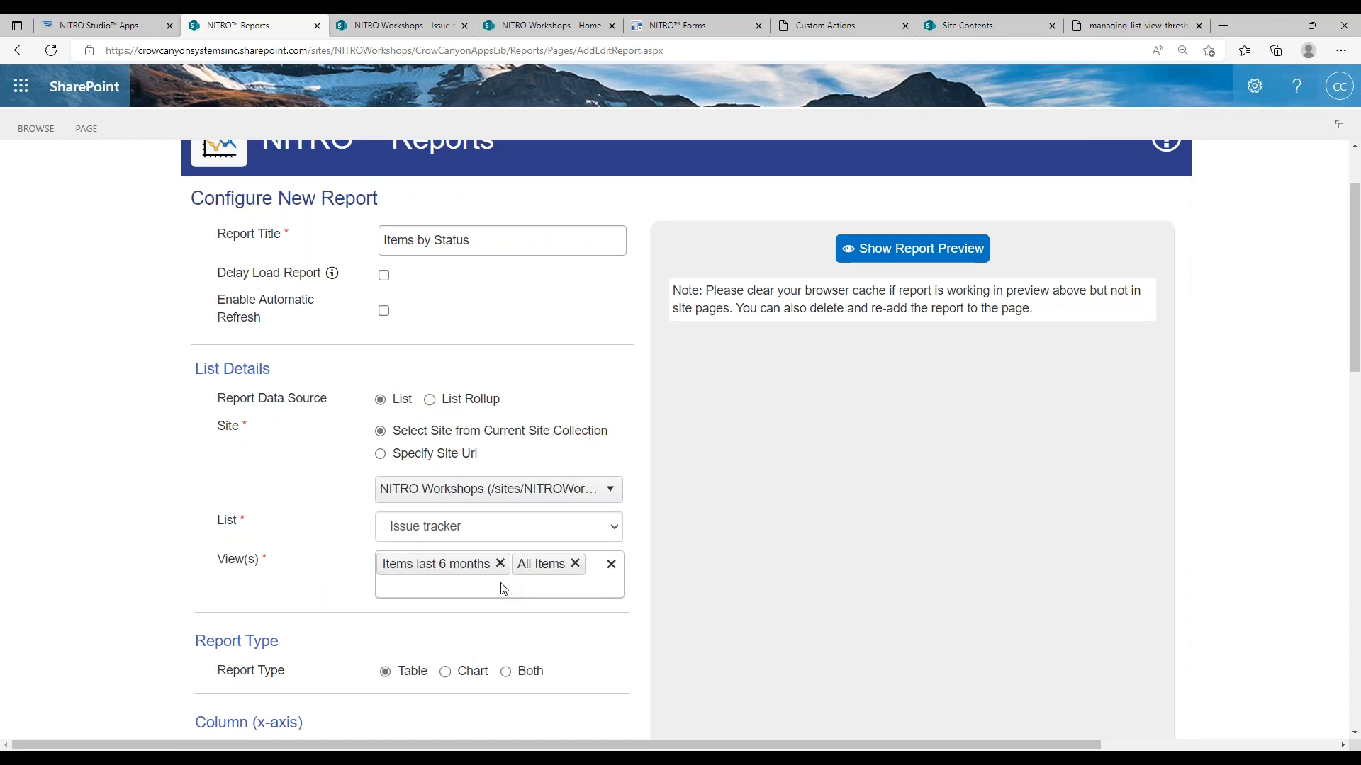
pyautogui.click(457, 403)
pyautogui.click(405, 400)
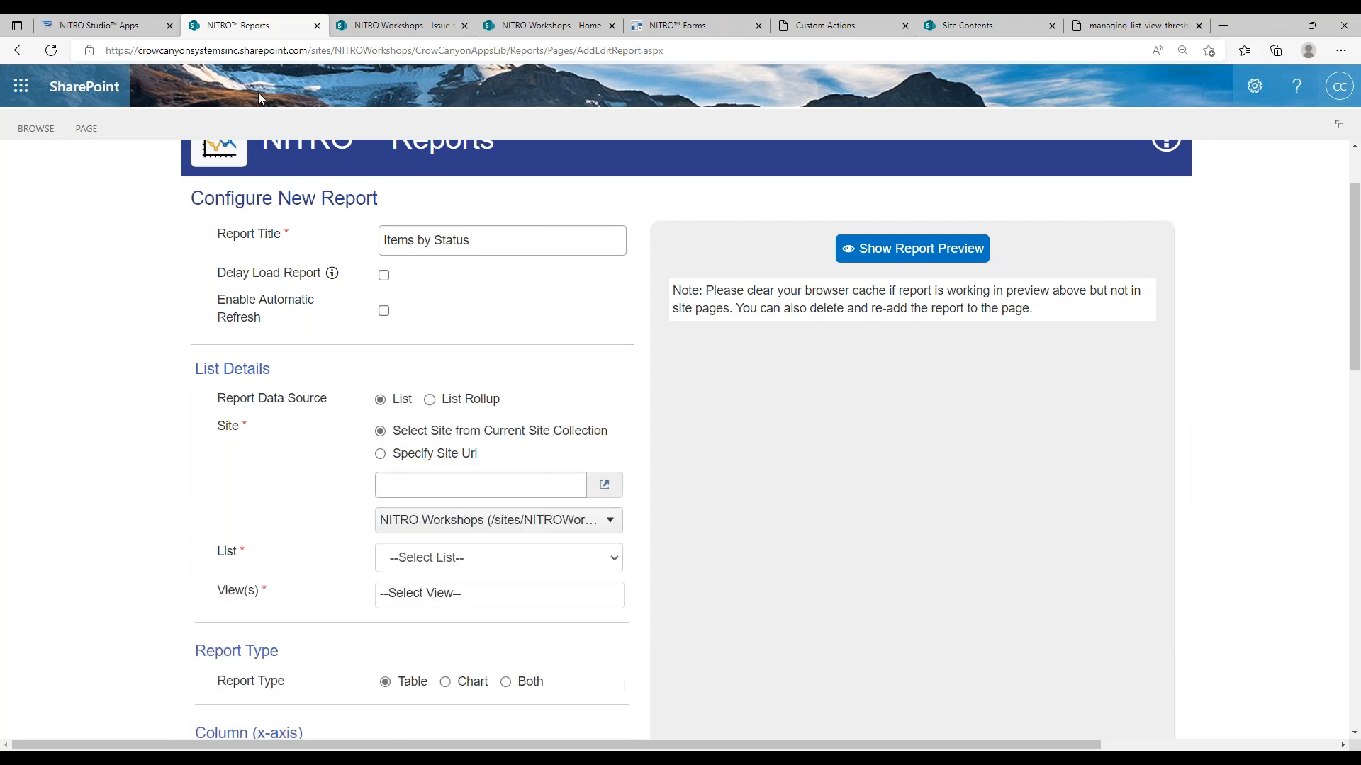
# - In the Issue tracker list, create a public list-style view named "Items prior to 6 months"
pyautogui.click(382, 25)
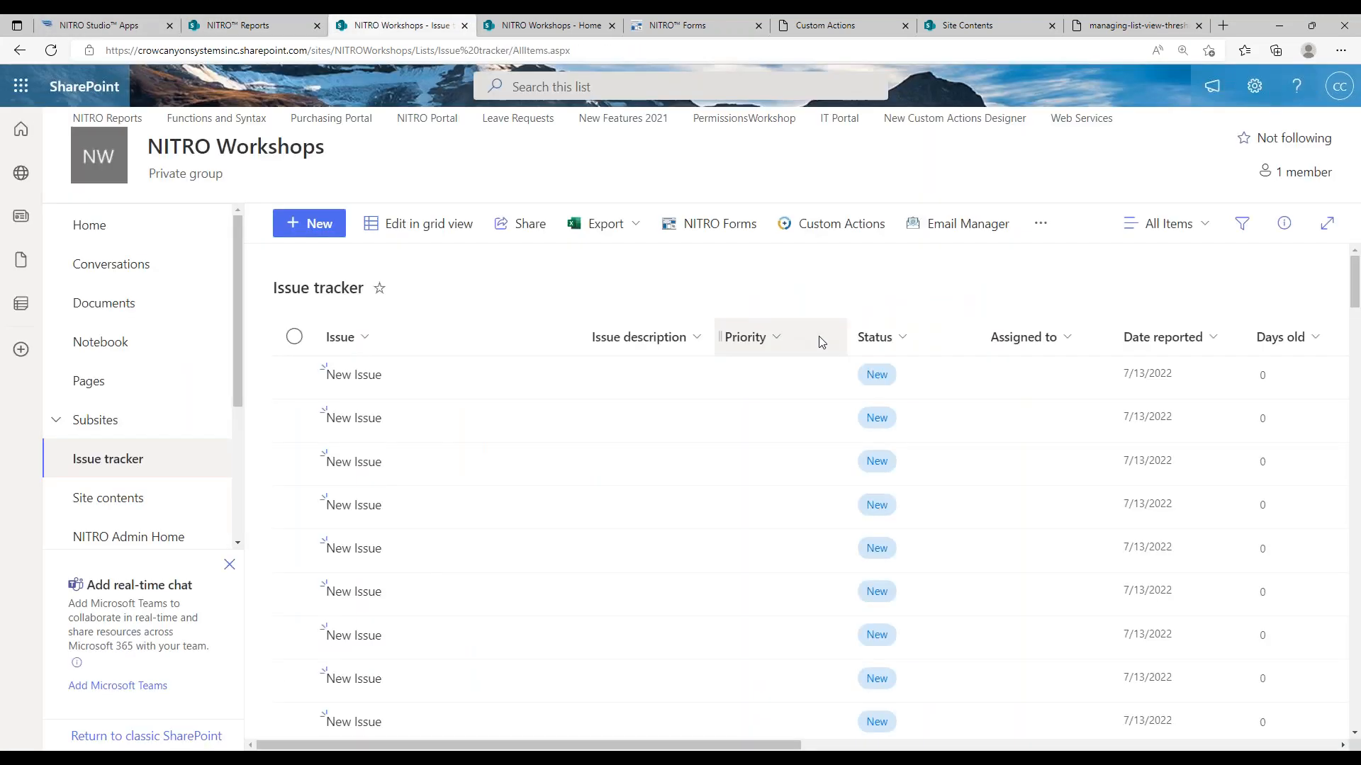
pyautogui.click(1169, 221)
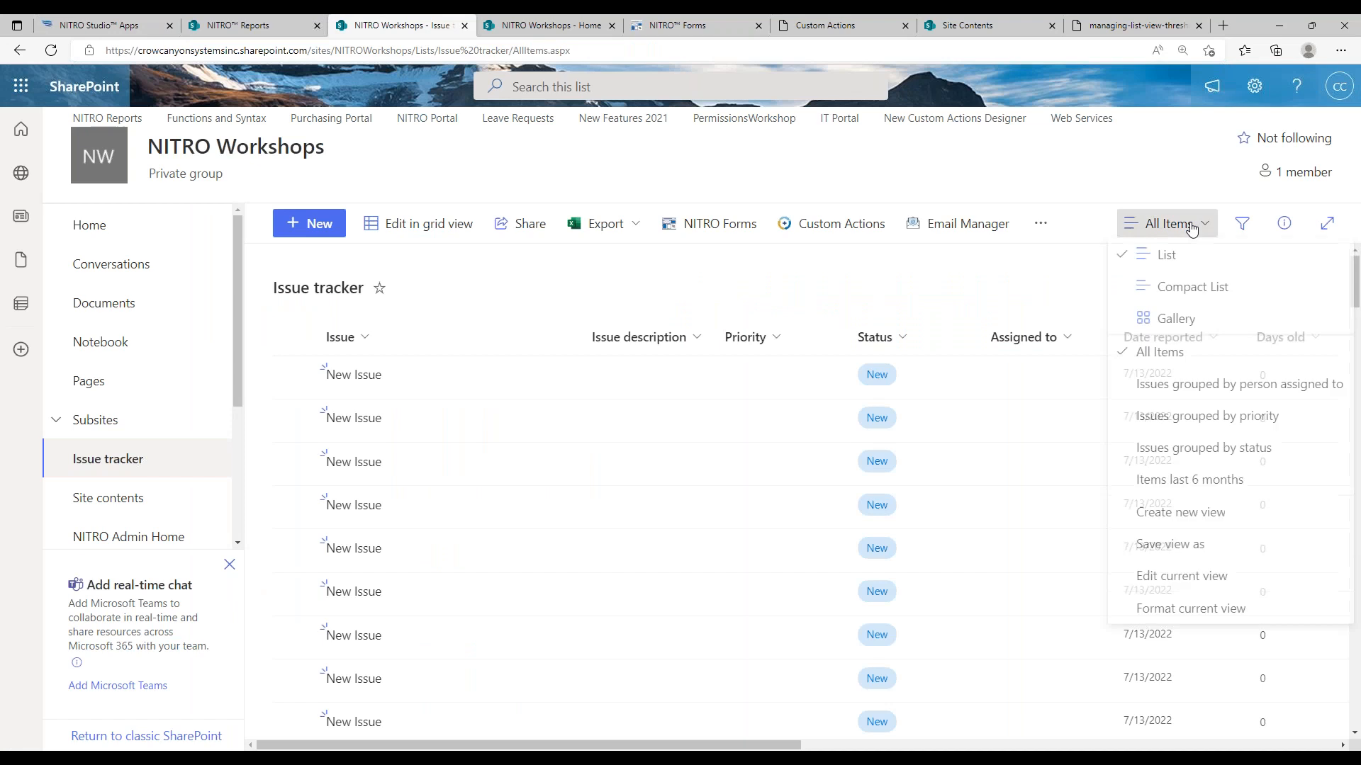
pyautogui.click(1179, 518)
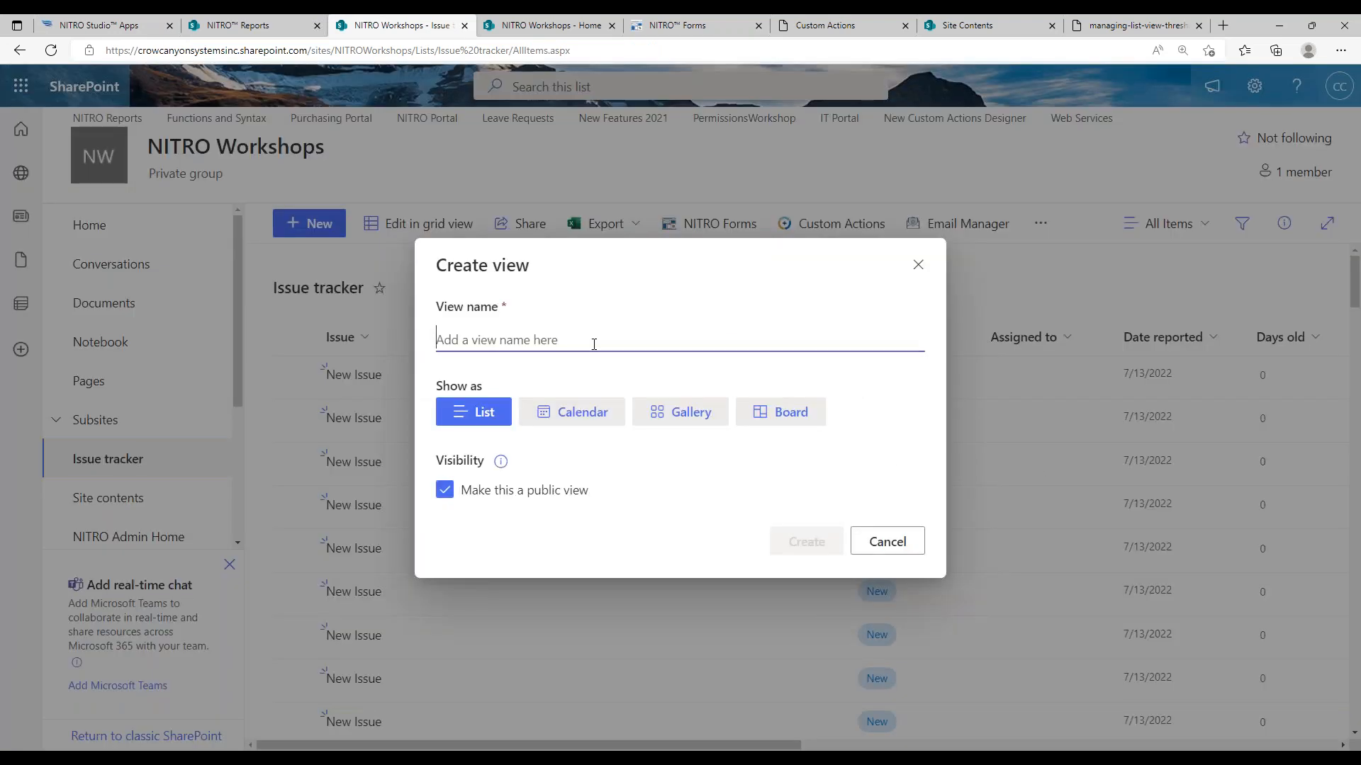
pyautogui.write('Items p')
pyautogui.press('BackSpace')
pyautogui.press('BackSpace')
pyautogui.write('prior to 6 month')
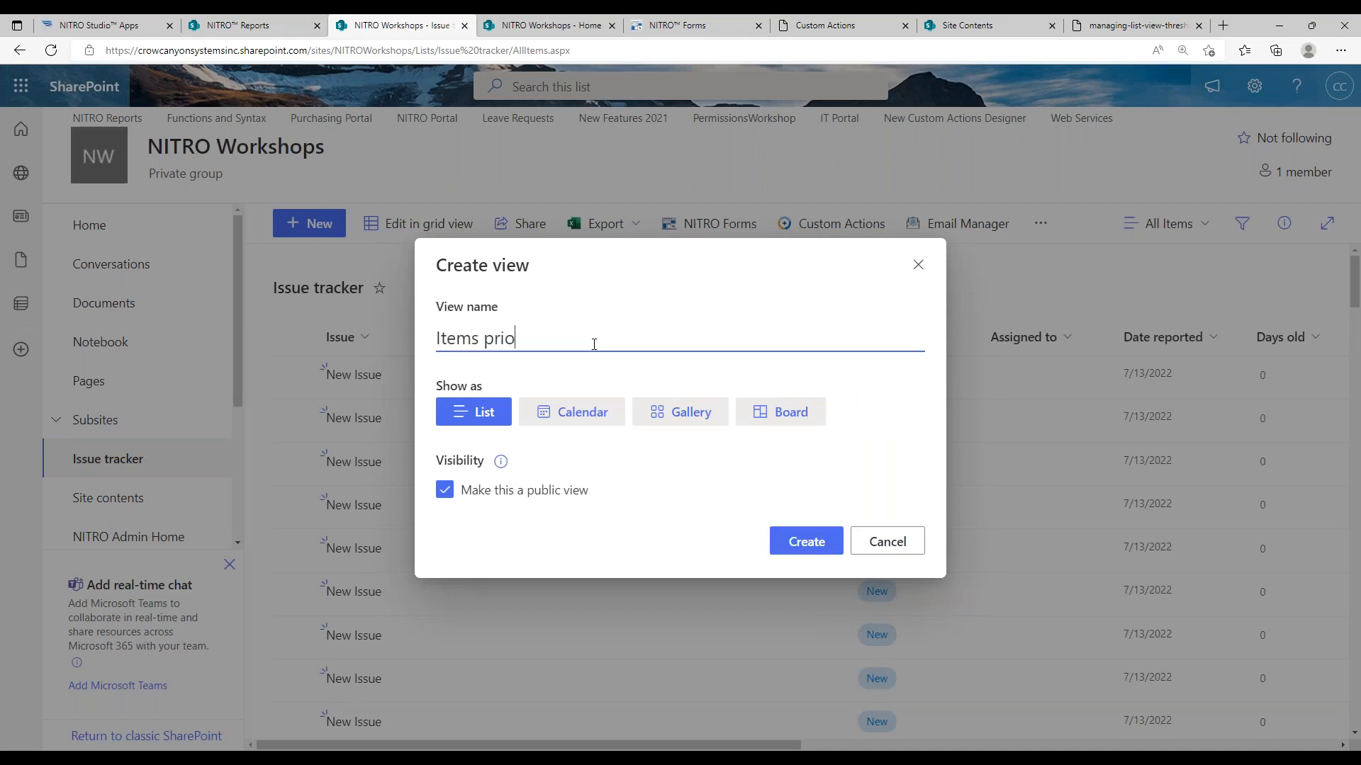
pyautogui.write('s')
pyautogui.click(799, 542)
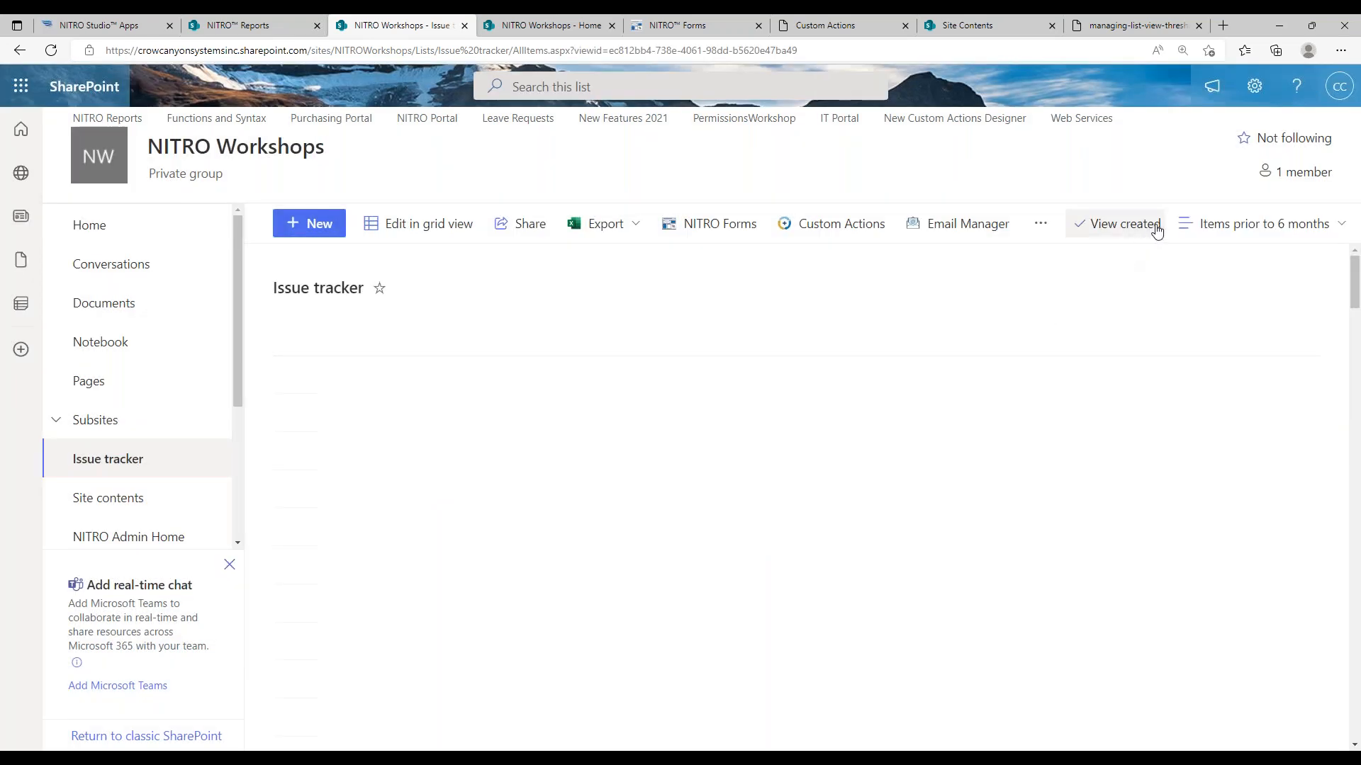
# - Filter the Items prior to 6 months view to show items whose Date reported is less than or equal to [Today]-180, and save it
pyautogui.click(1335, 230)
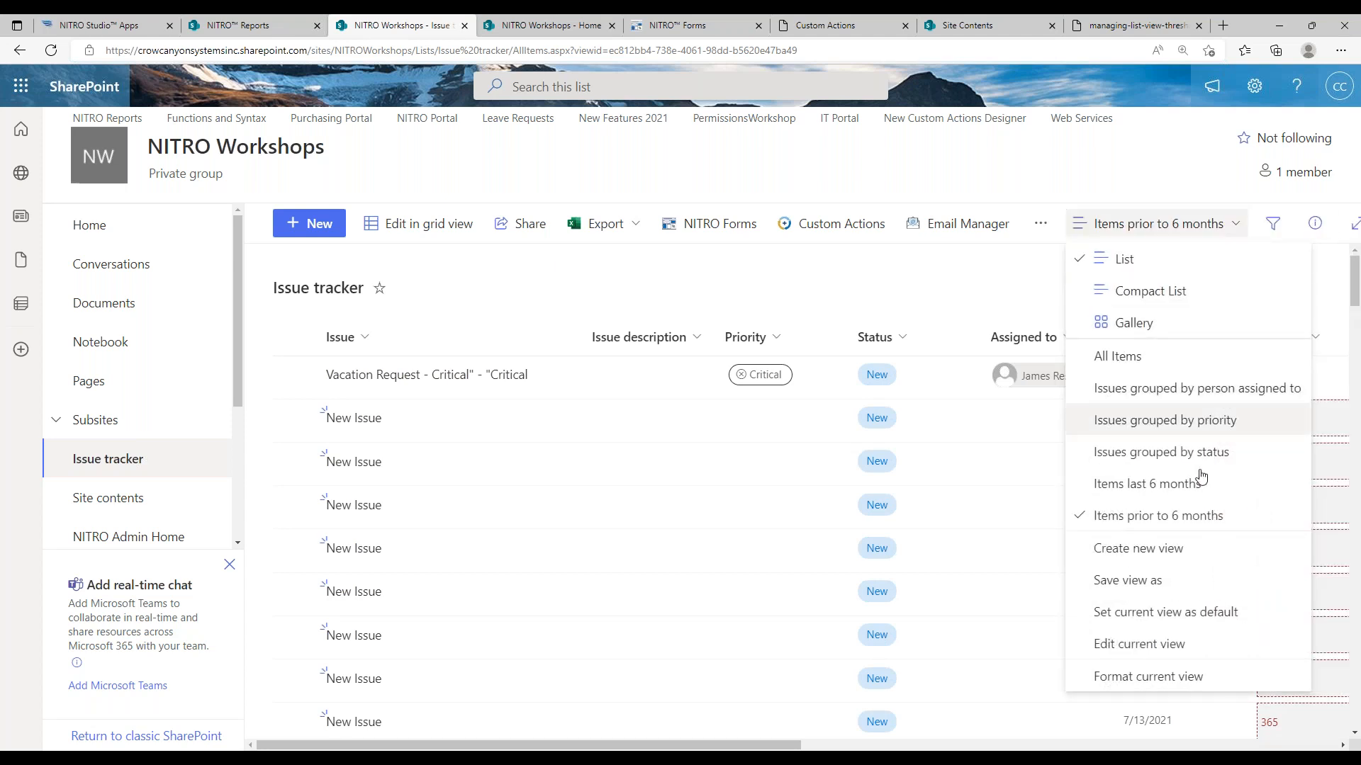
pyautogui.click(1132, 642)
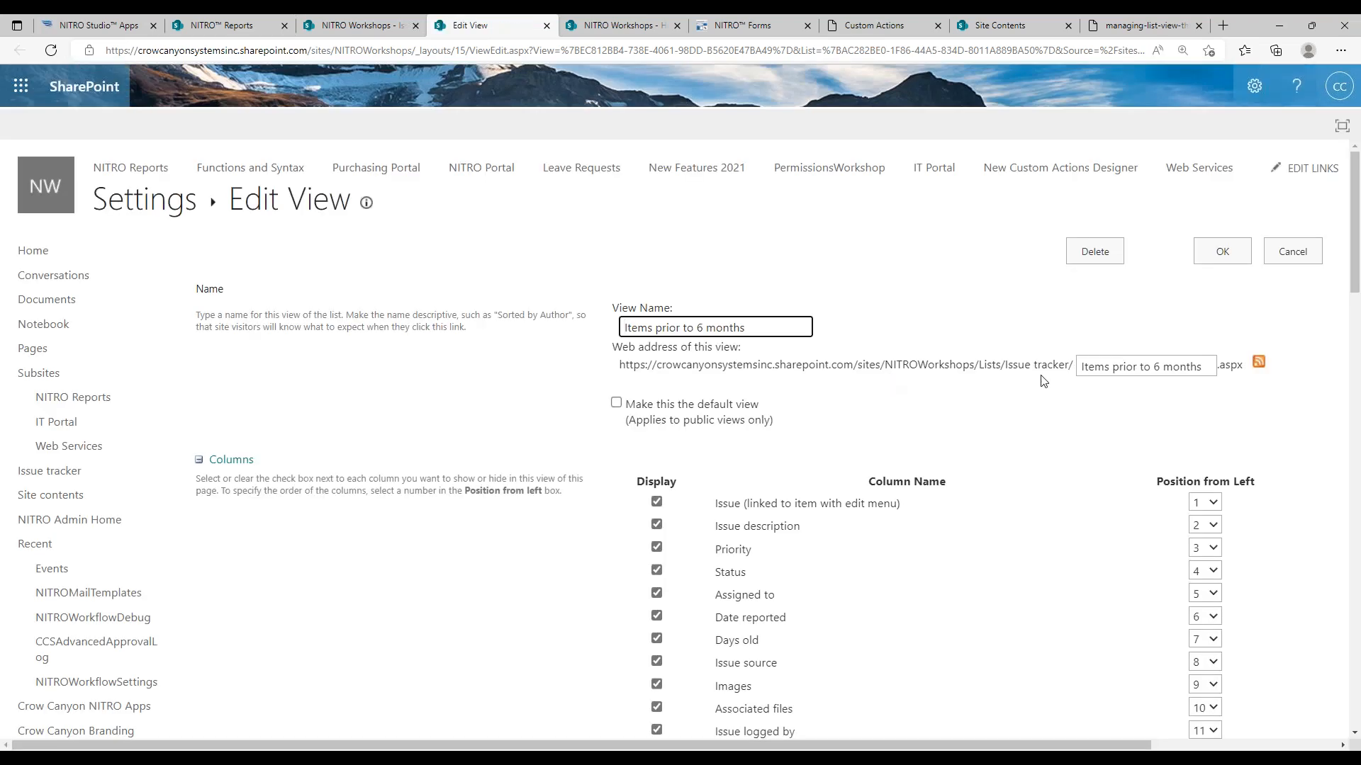
pyautogui.moveTo(1348, 223); pyautogui.dragTo(1333, 549)
pyautogui.click(711, 320)
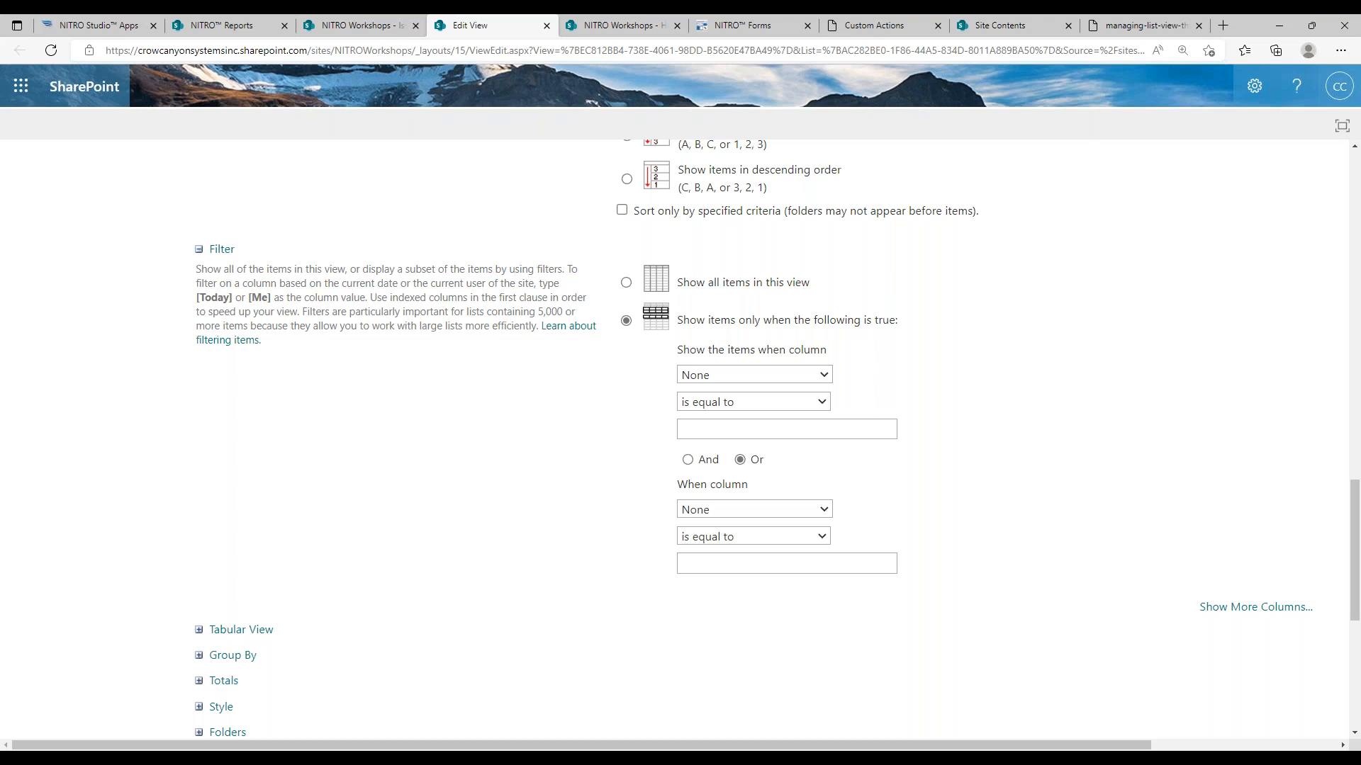
pyautogui.click(741, 375)
pyautogui.click(774, 446)
pyautogui.click(733, 402)
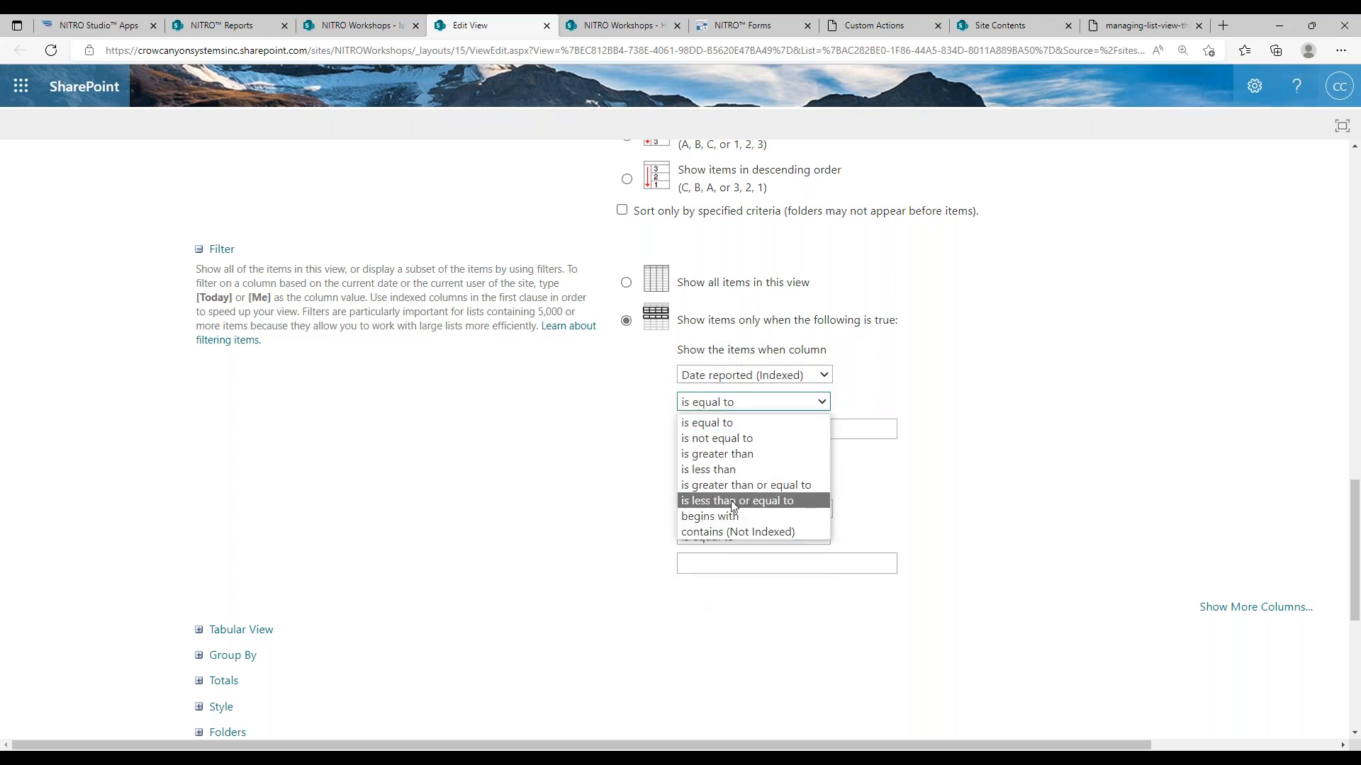
pyautogui.click(735, 500)
pyautogui.click(736, 429)
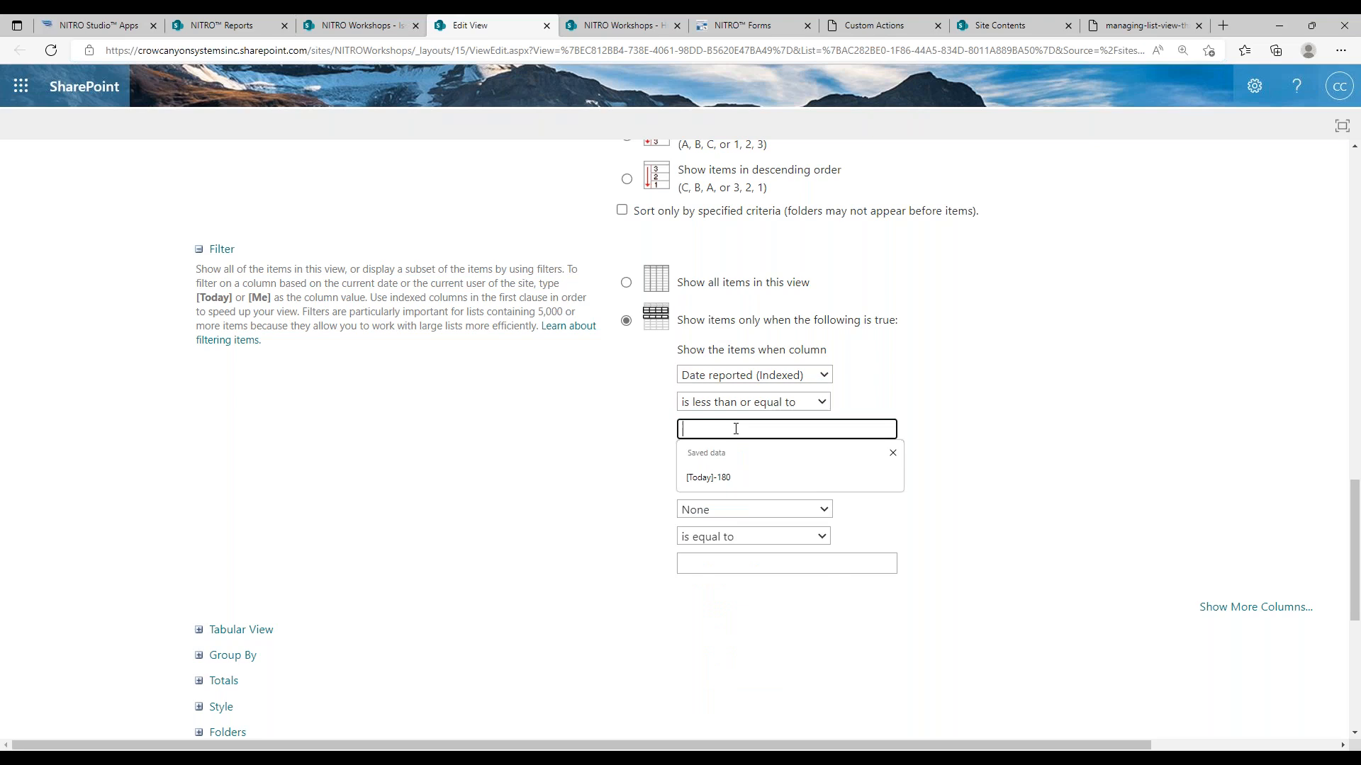
pyautogui.click(707, 477)
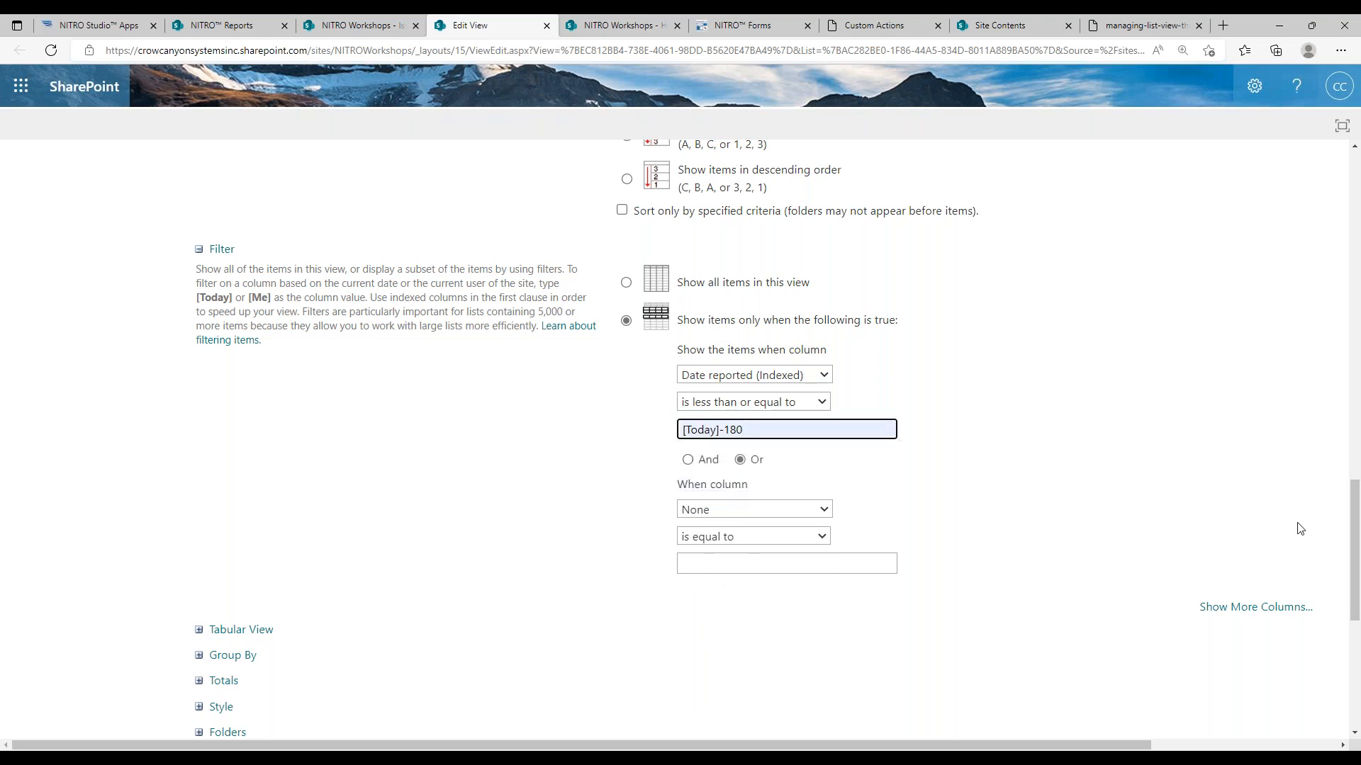
pyautogui.moveTo(1357, 621); pyautogui.dragTo(1357, 686)
pyautogui.click(1224, 642)
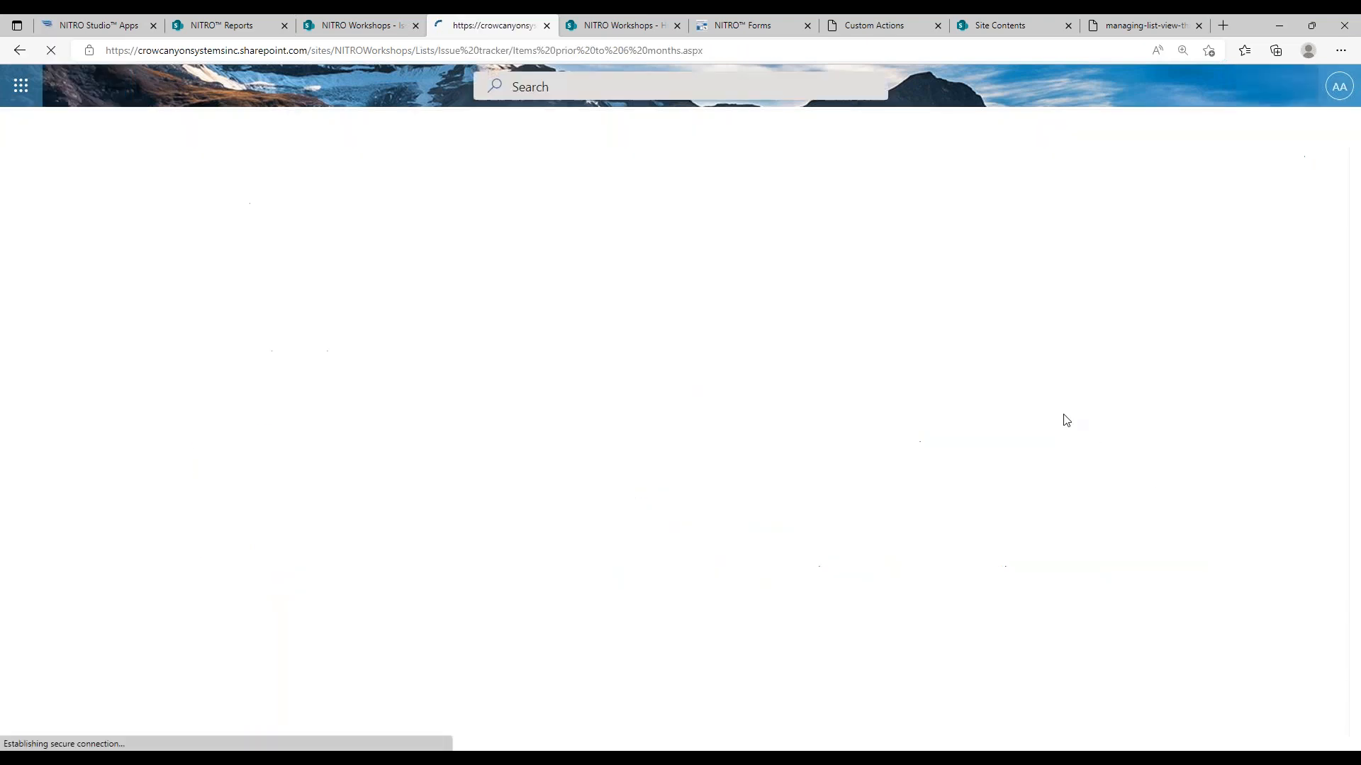
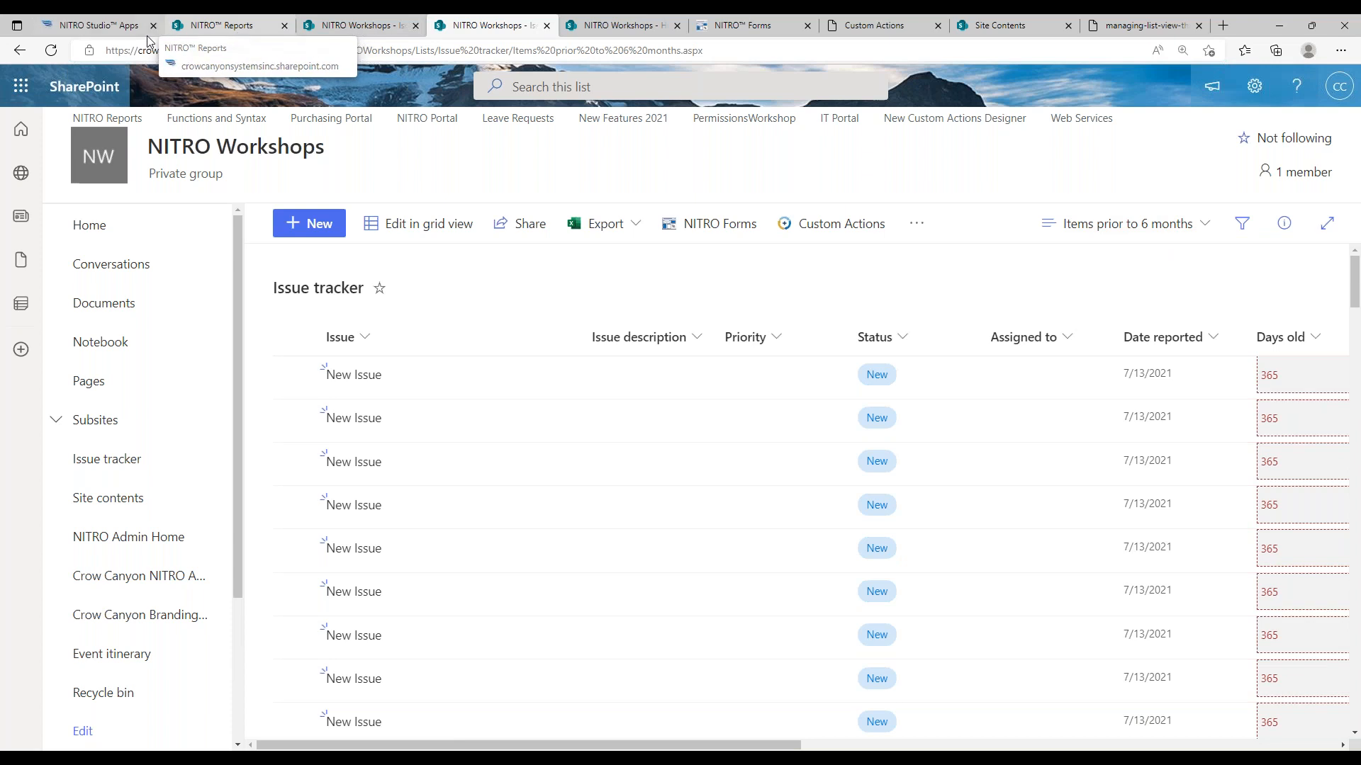
# - Open List Rollup from the NITRO Studio apps page and start a new list rollup titled "Issue Tracker Items"
pyautogui.click(112, 29)
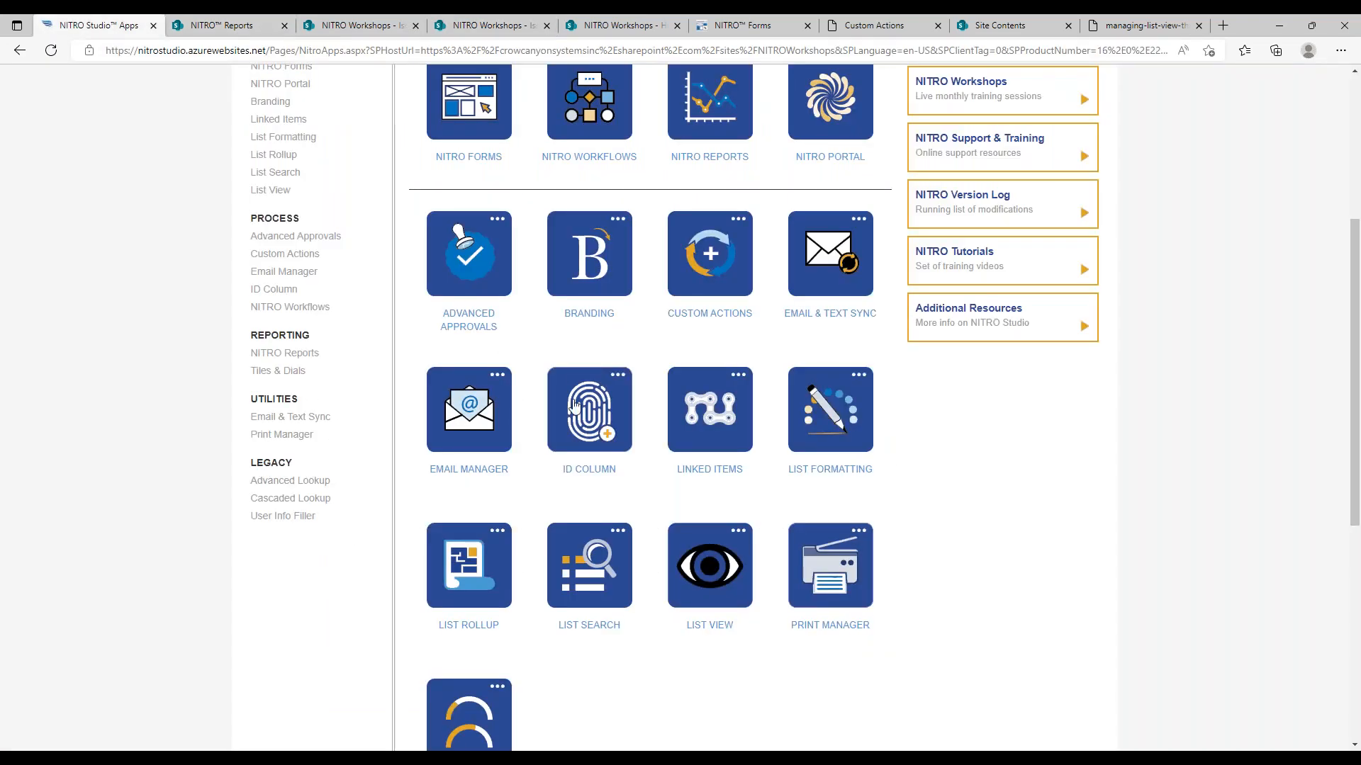
pyautogui.click(487, 580)
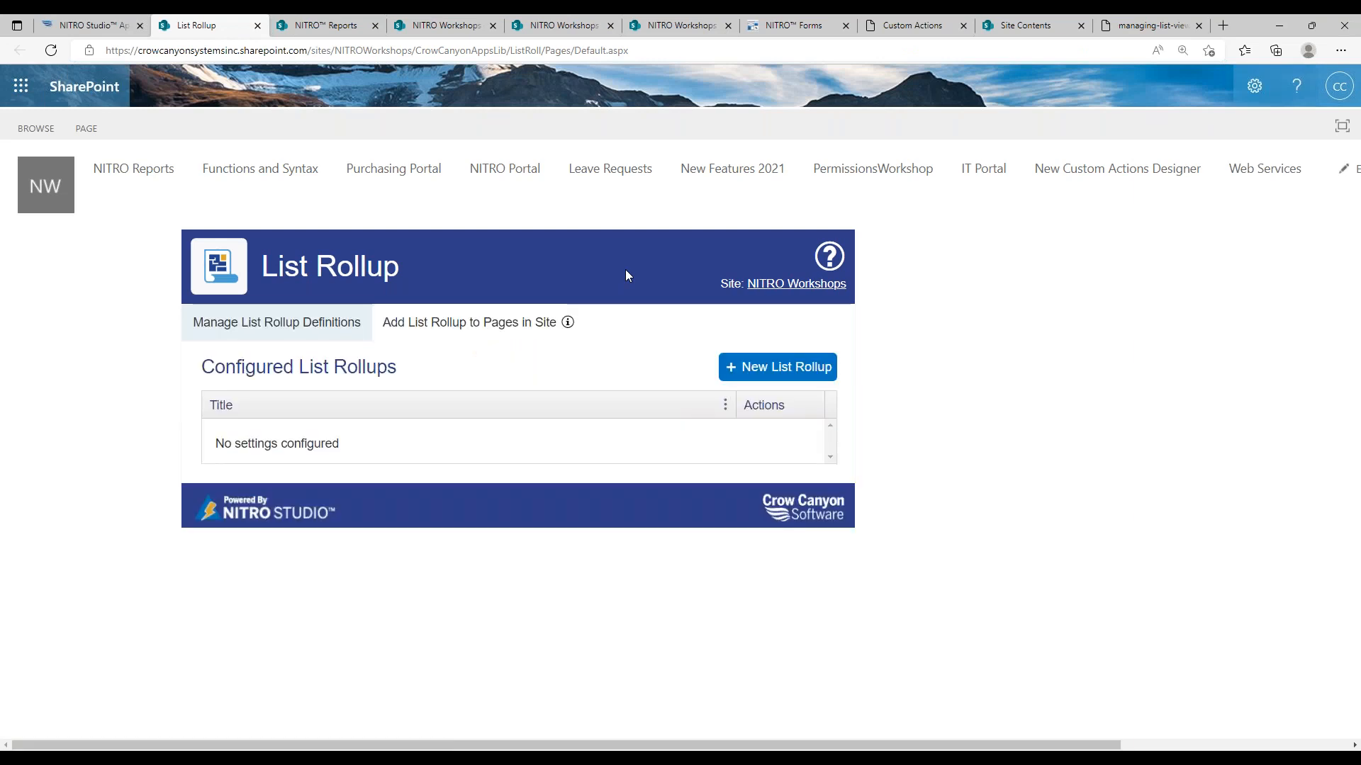
pyautogui.click(744, 369)
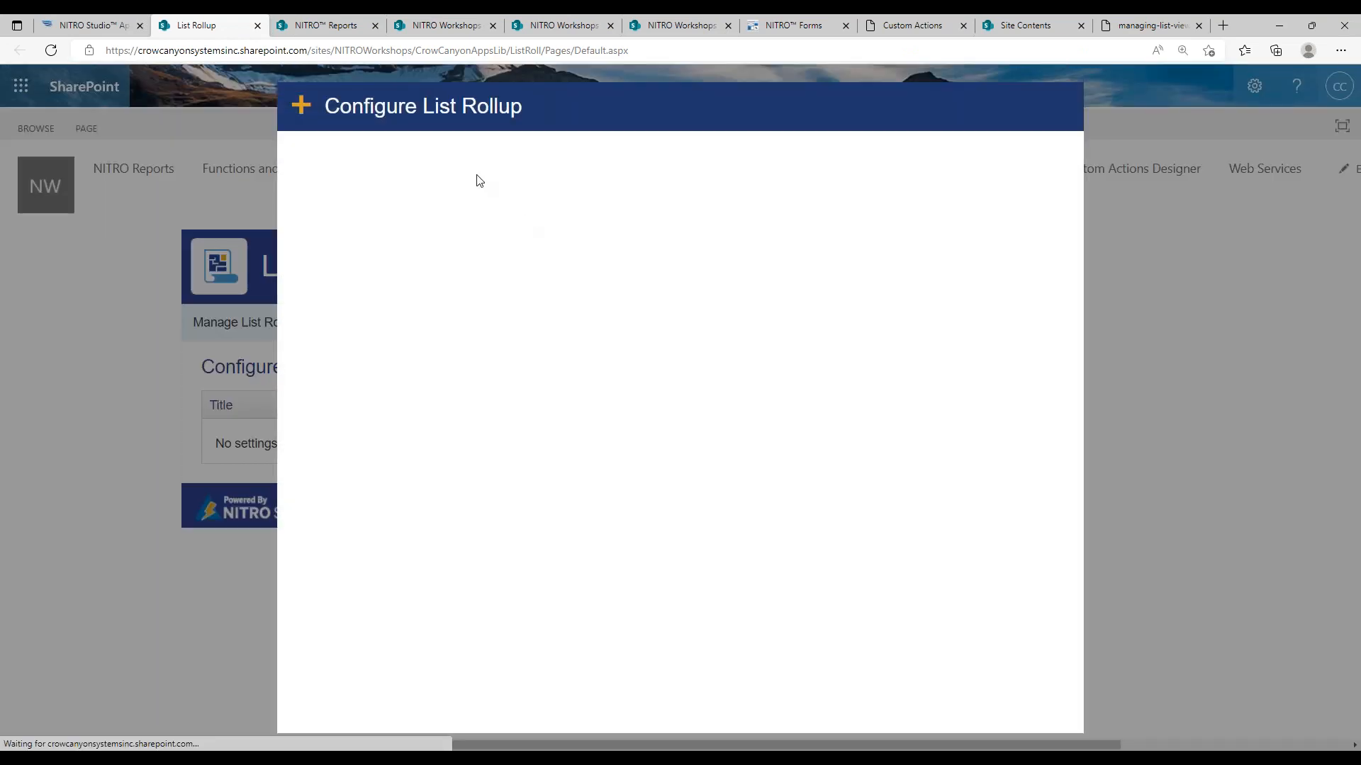
pyautogui.click(520, 178)
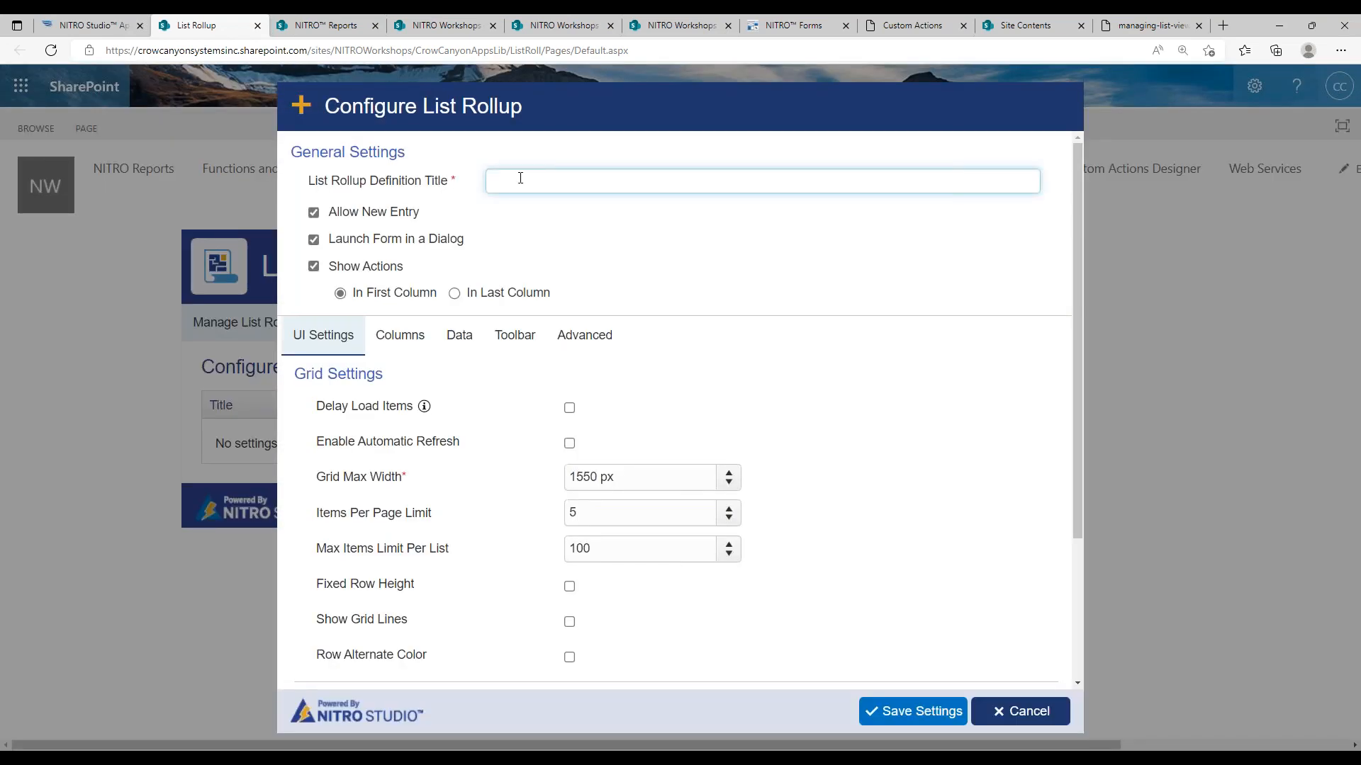
pyautogui.write('Issue Tracker ITemst')
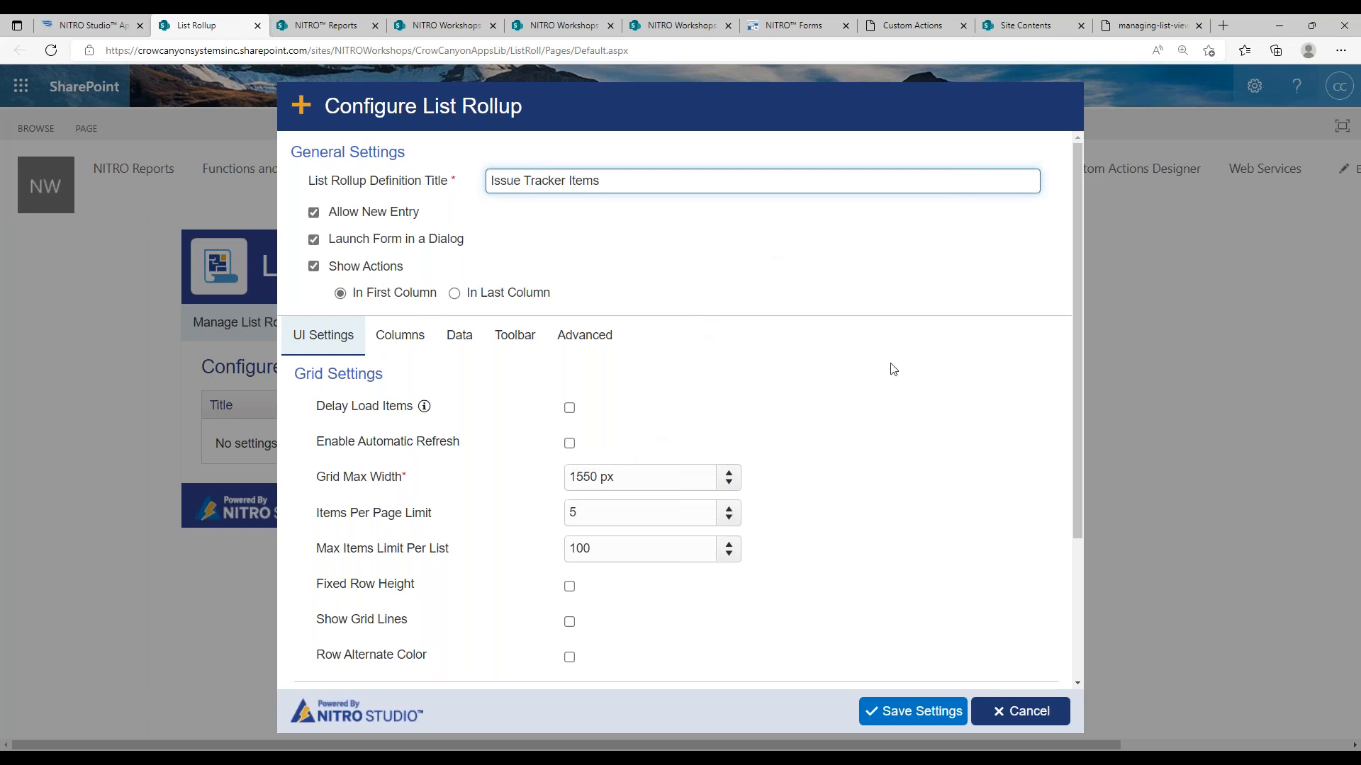
# - Set the rollup grid to user-initiated delayed loading, with fixed row height, grid lines and alternate row color enabled
pyautogui.scroll(-2, 424, 298)
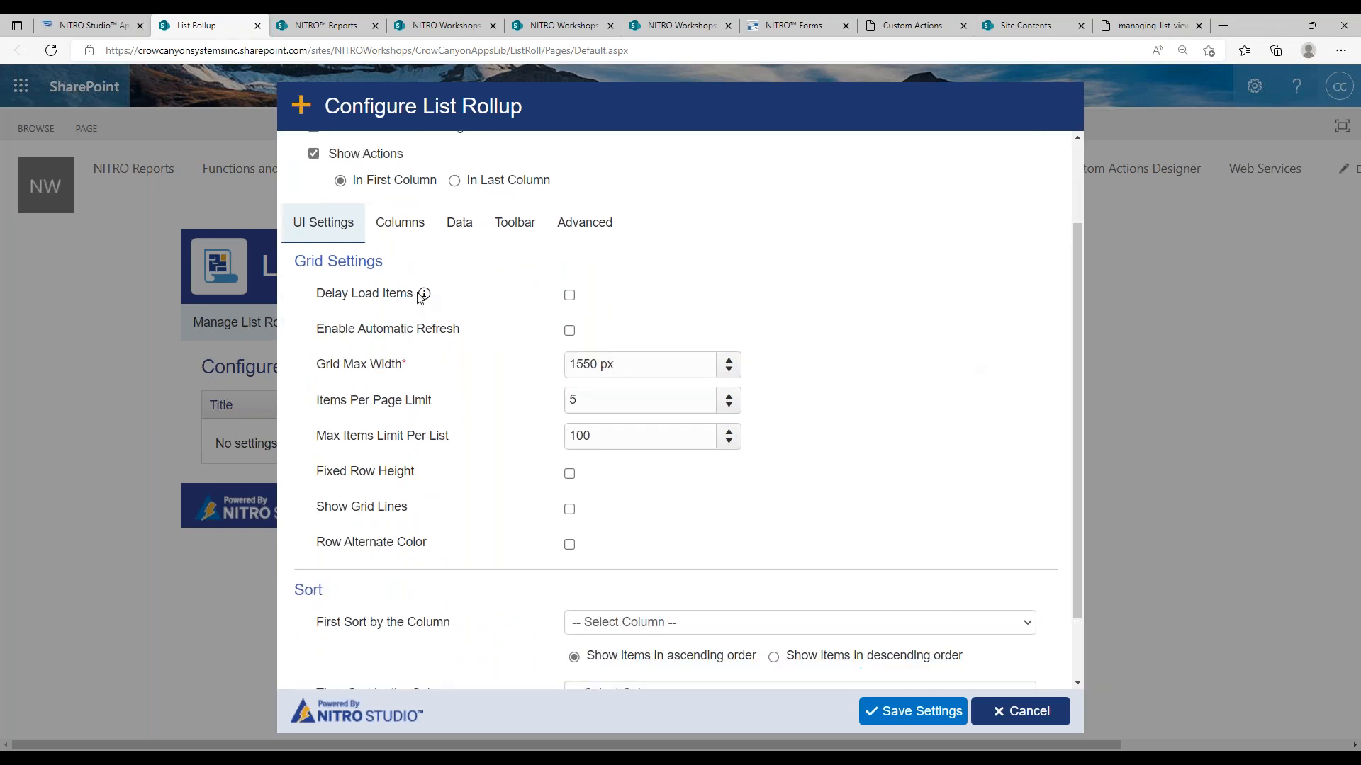
pyautogui.click(569, 295)
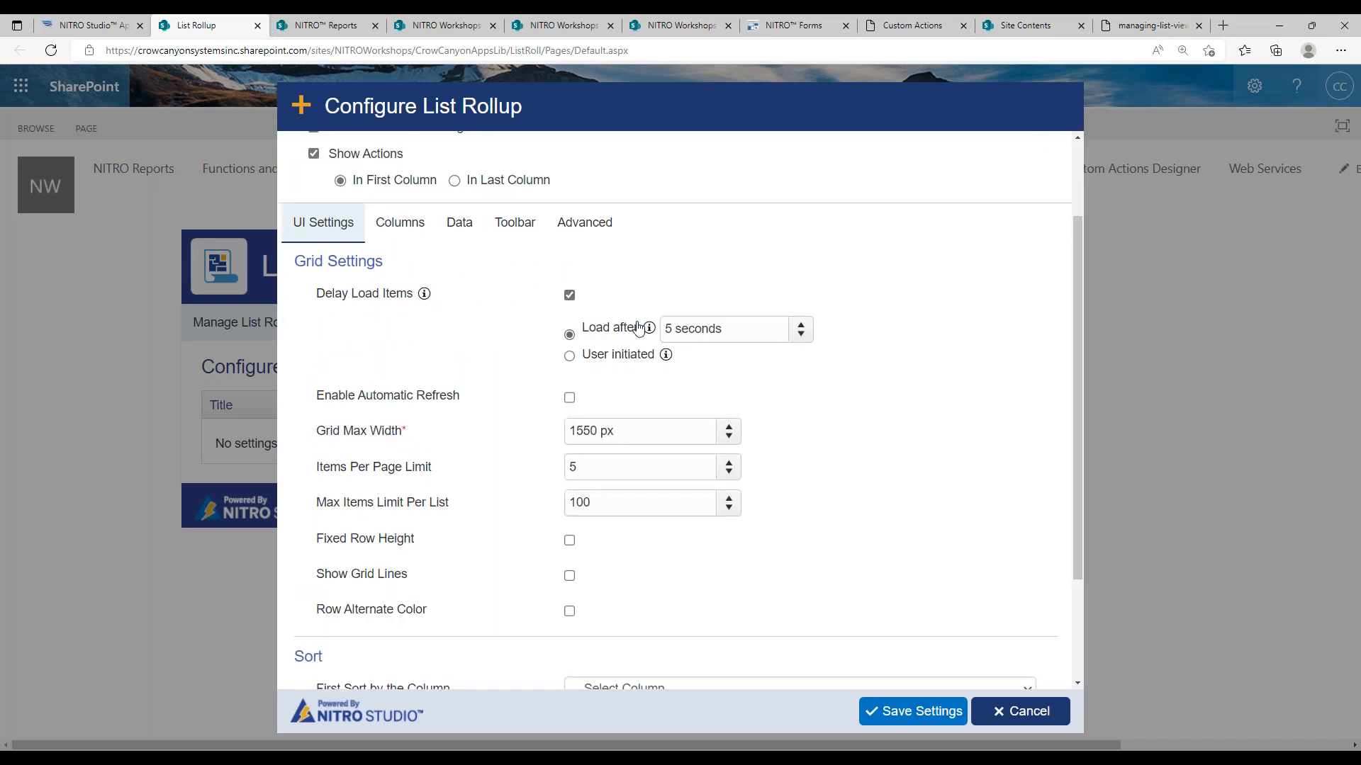
pyautogui.click(598, 355)
pyautogui.click(570, 542)
pyautogui.click(569, 575)
pyautogui.click(570, 614)
pyautogui.moveTo(1074, 381)
pyautogui.mouseDown()
pyautogui.moveTo(1078, 437)
pyautogui.moveTo(1070, 363)
pyautogui.mouseUp()
# - Add a Text column named Title to the list rollup with a width of 20 px
pyautogui.click(402, 268)
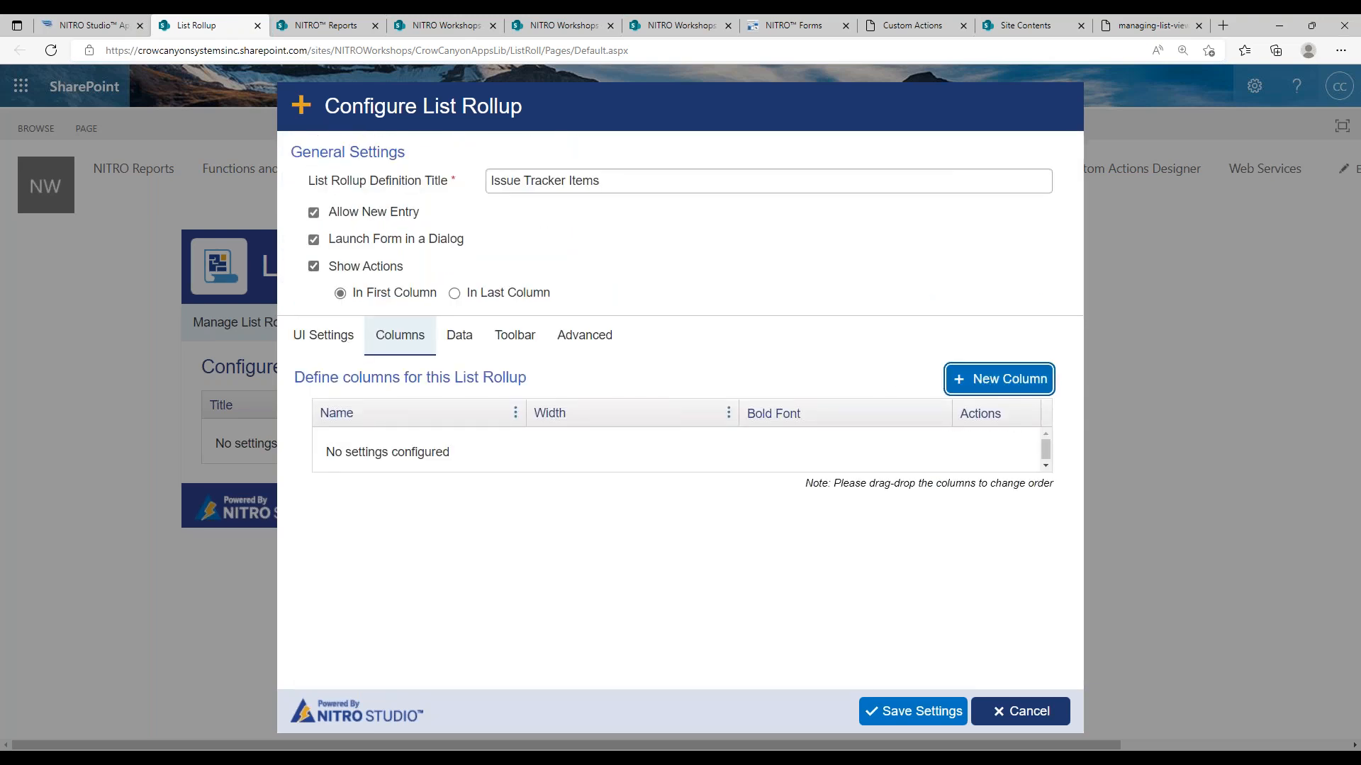
pyautogui.click(958, 379)
pyautogui.click(622, 232)
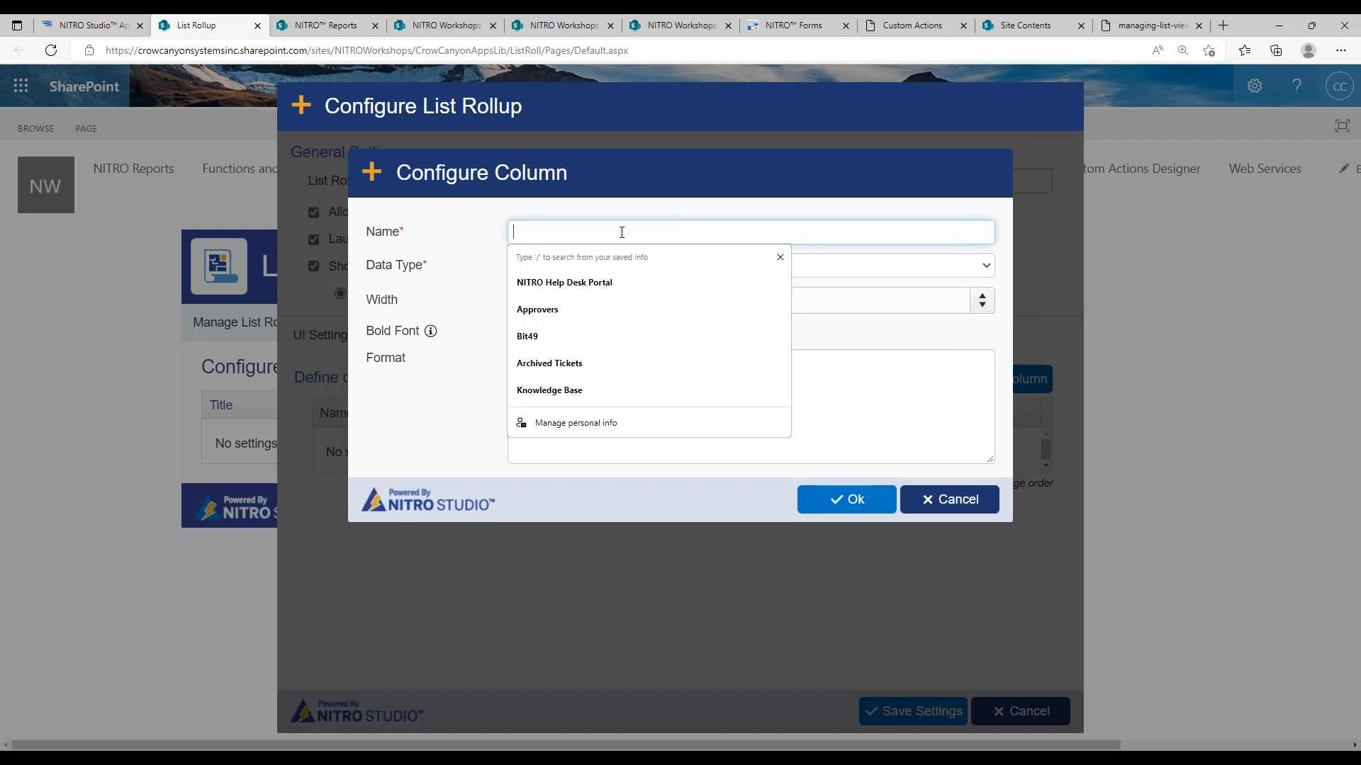
pyautogui.write('Tetl')
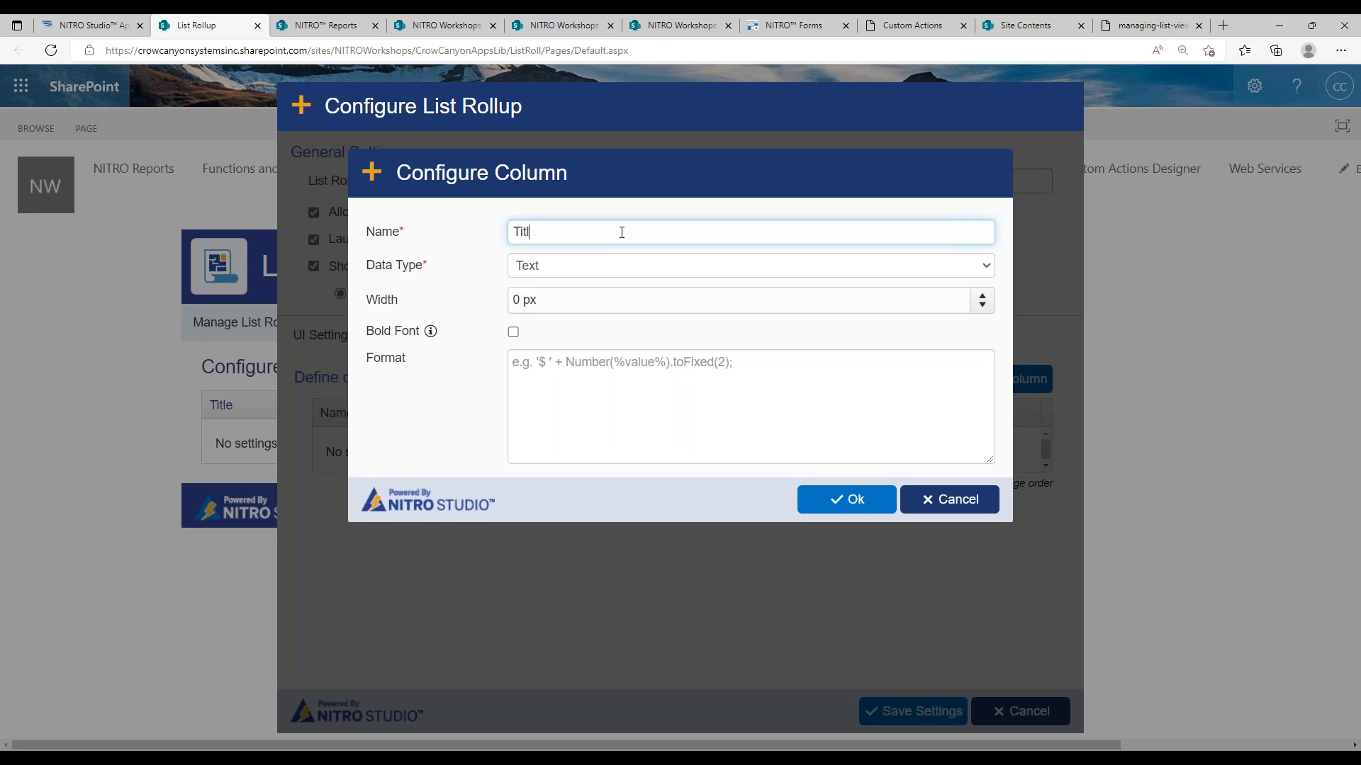
pyautogui.click(542, 306)
pyautogui.moveTo(527, 301); pyautogui.dragTo(512, 301)
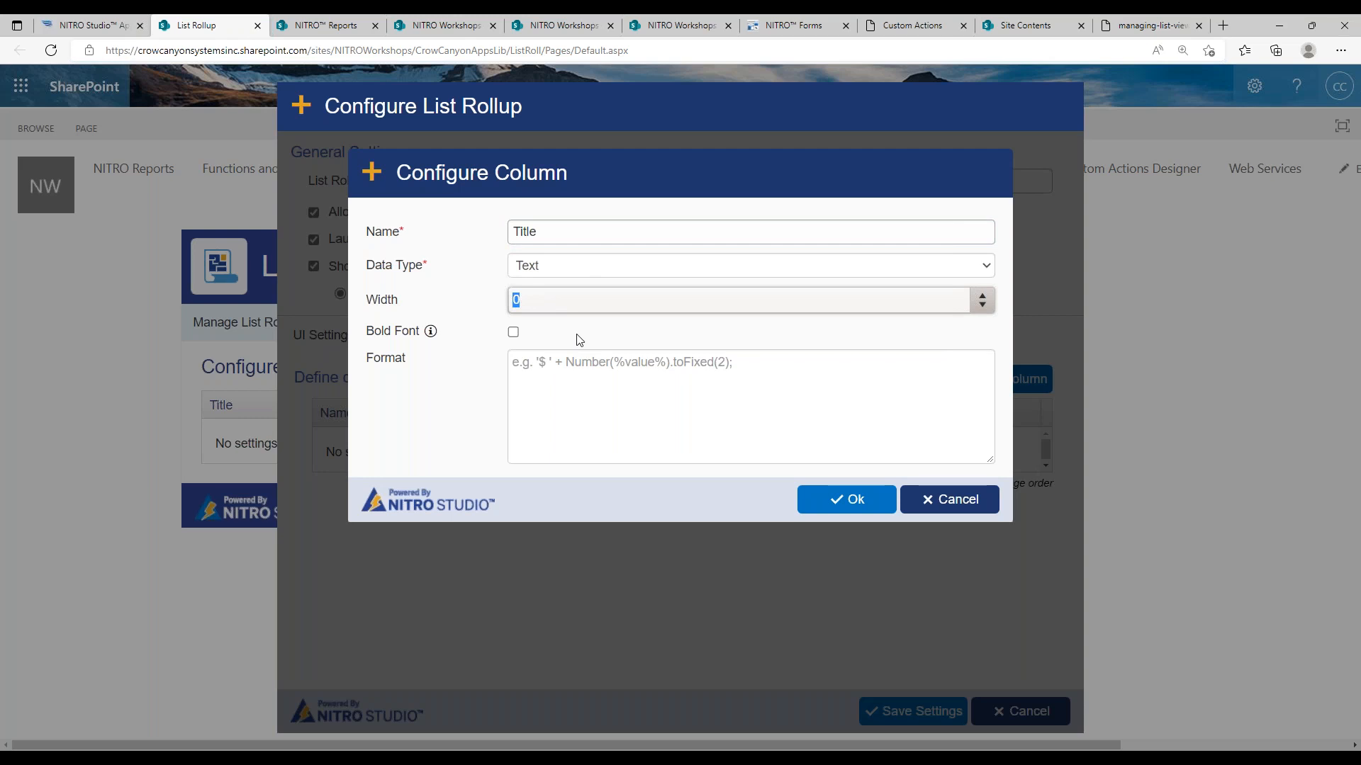
pyautogui.write('50')
pyautogui.write('20')
pyautogui.click(487, 334)
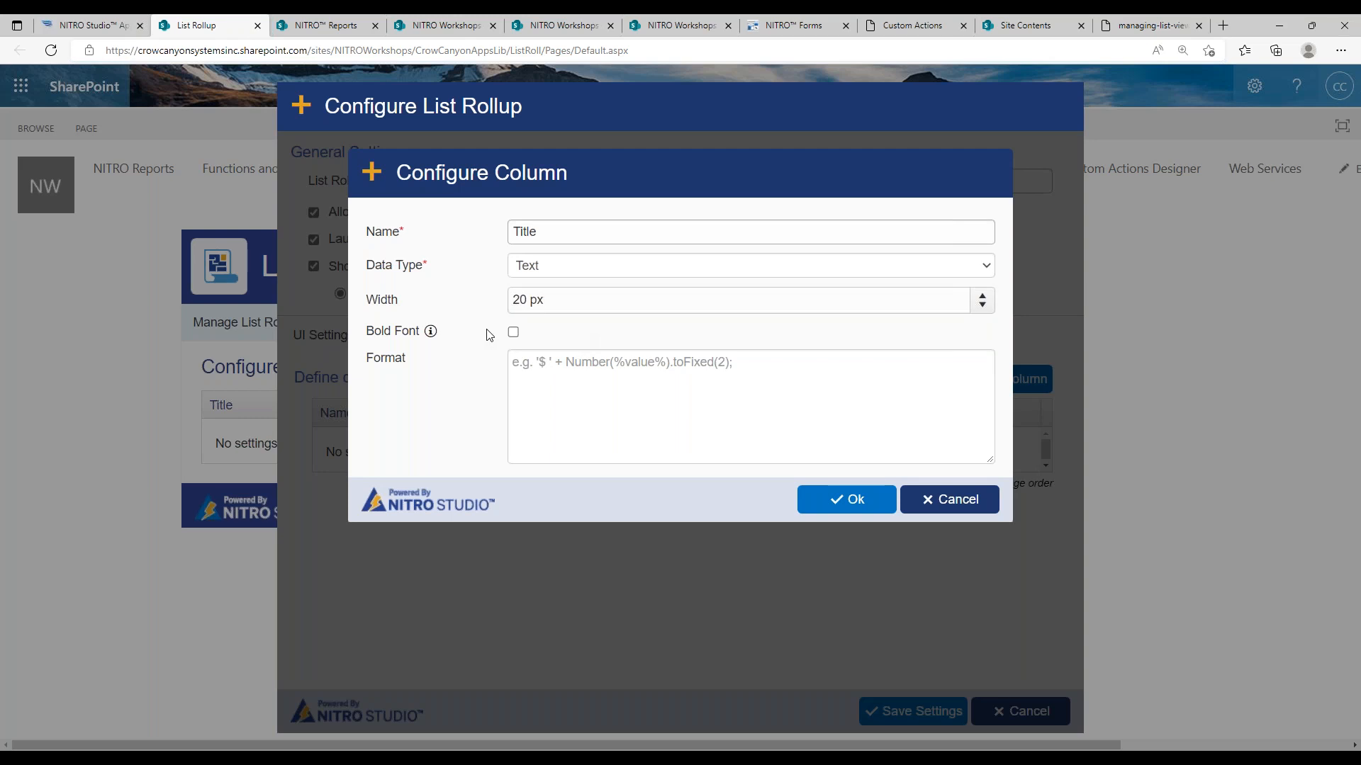
pyautogui.click(822, 498)
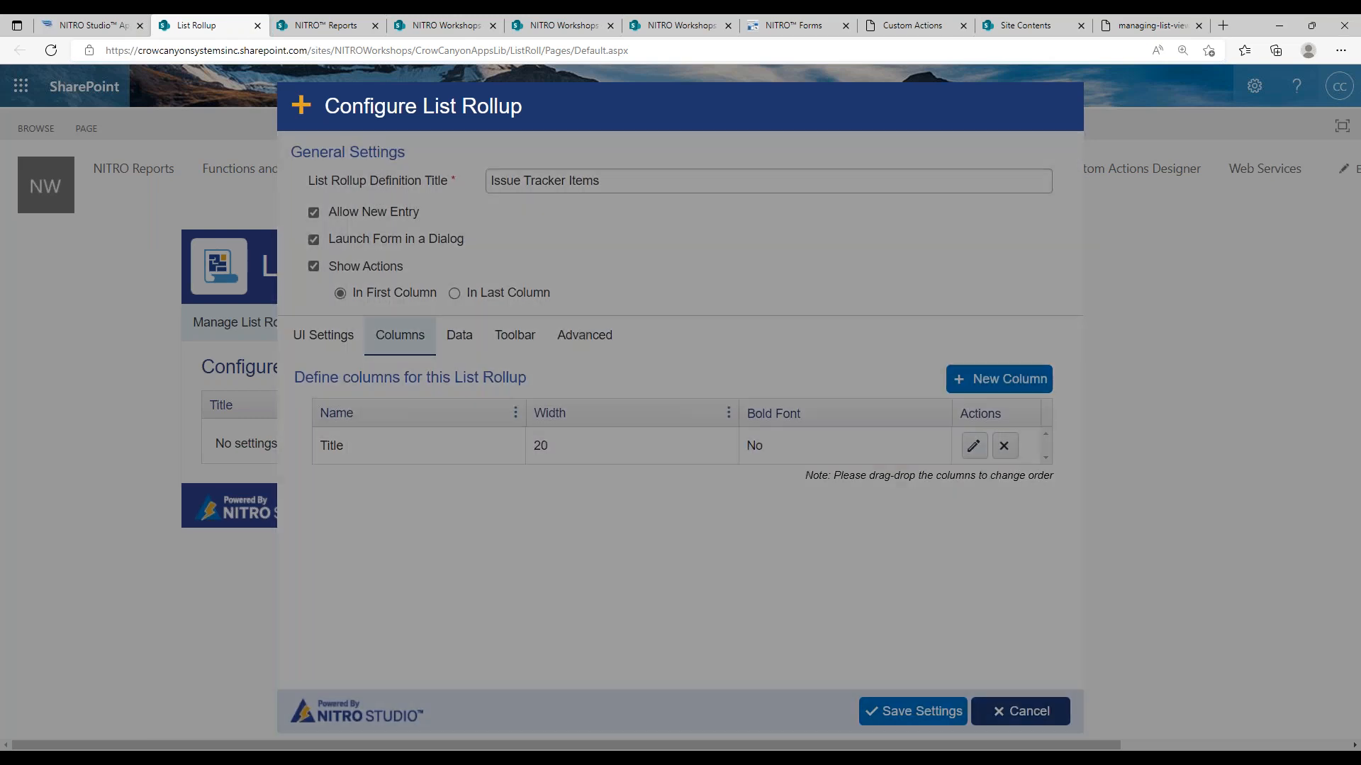
# - Add a Text column named Status to the list rollup with a width of 20 px
pyautogui.click(986, 387)
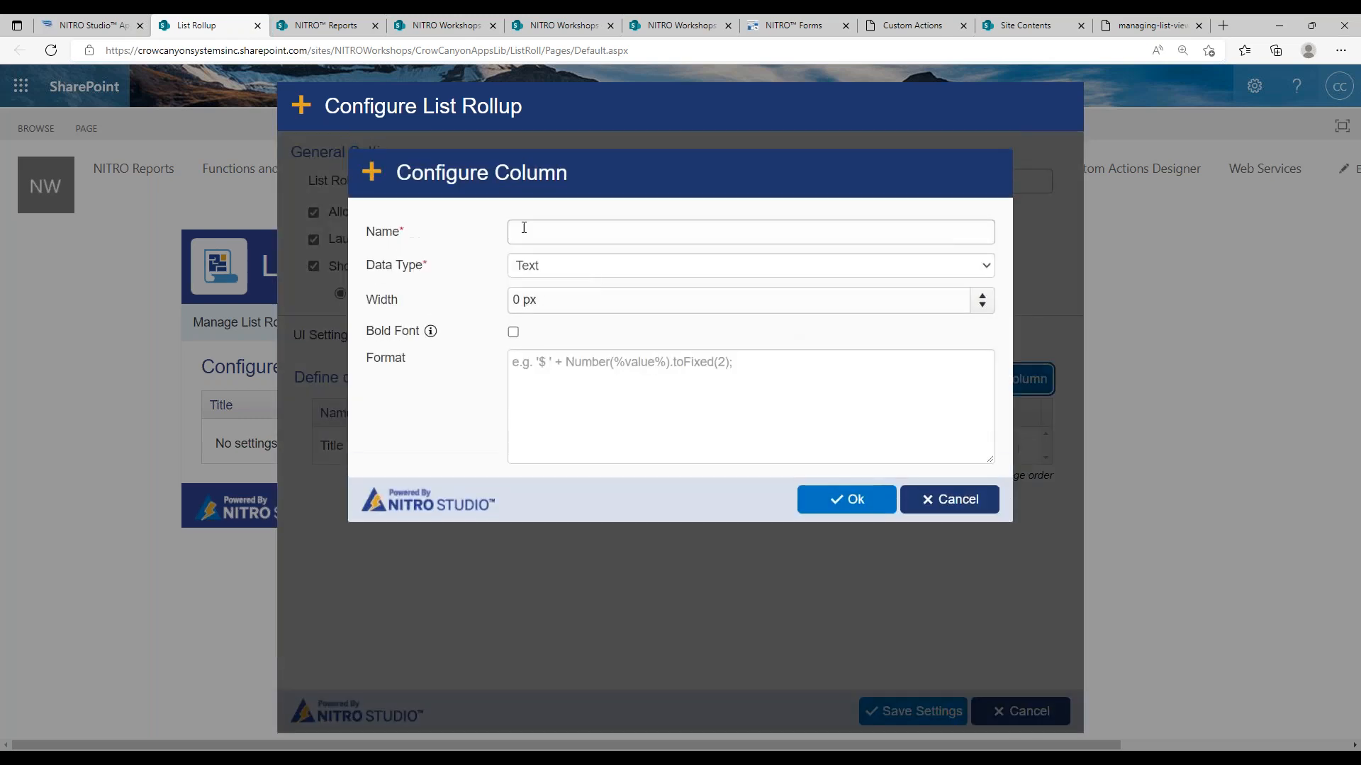
pyautogui.click(535, 227)
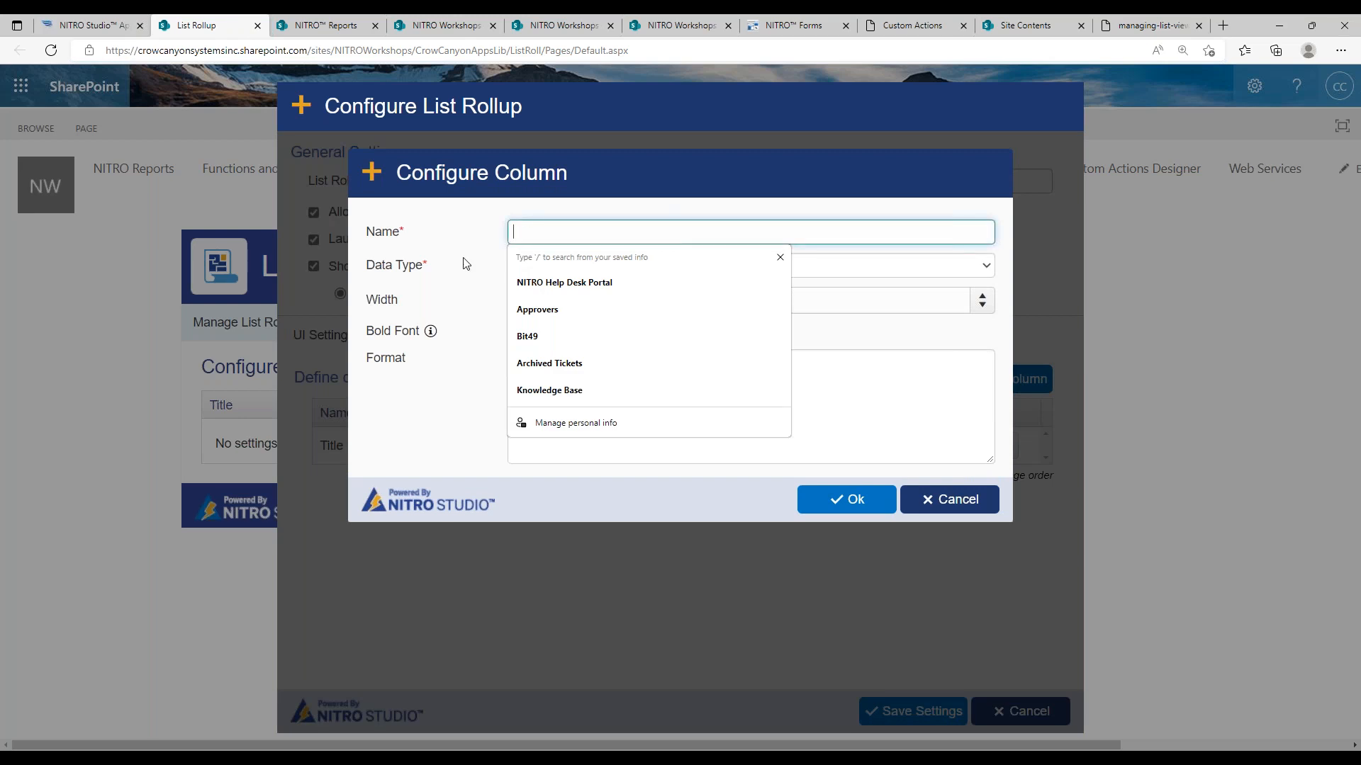
pyautogui.write('Staut')
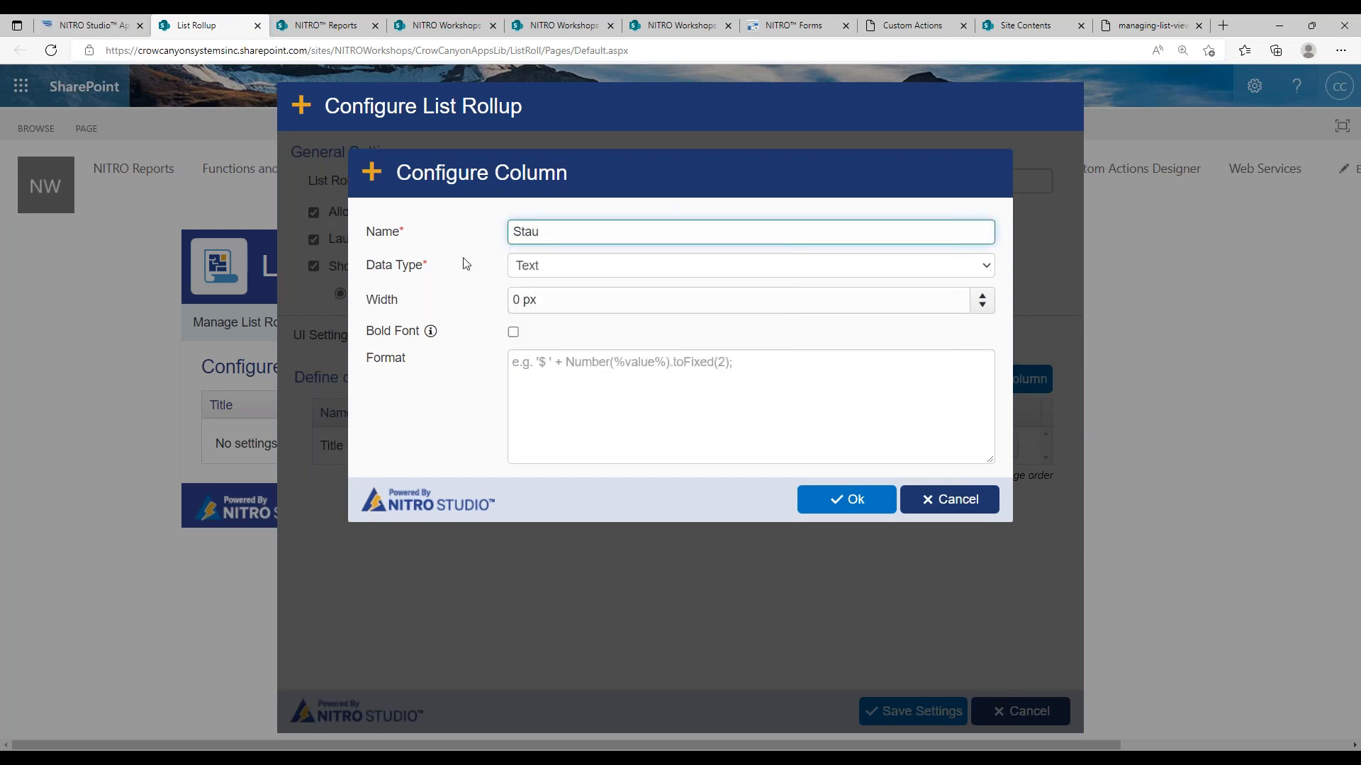
pyautogui.click(562, 267)
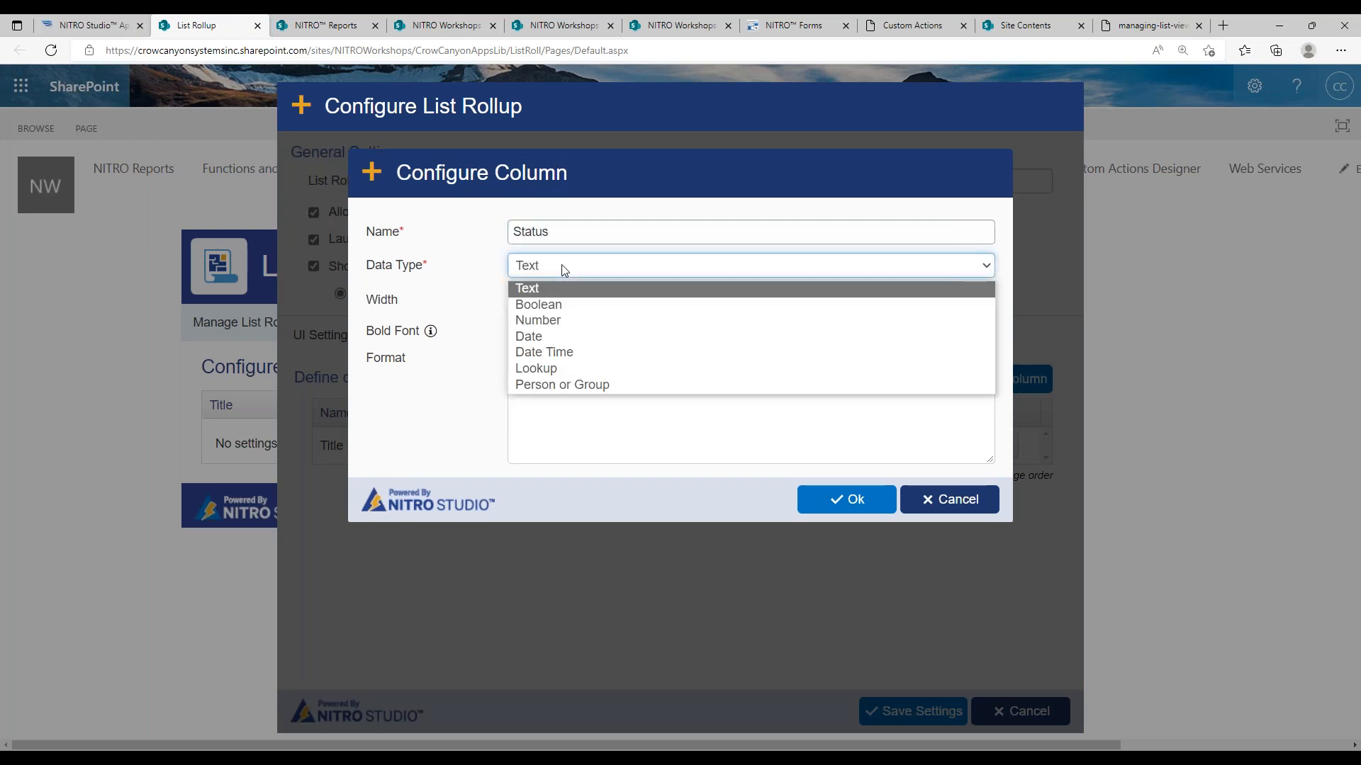
pyautogui.click(562, 289)
pyautogui.doubleClick(531, 299)
pyautogui.write('20')
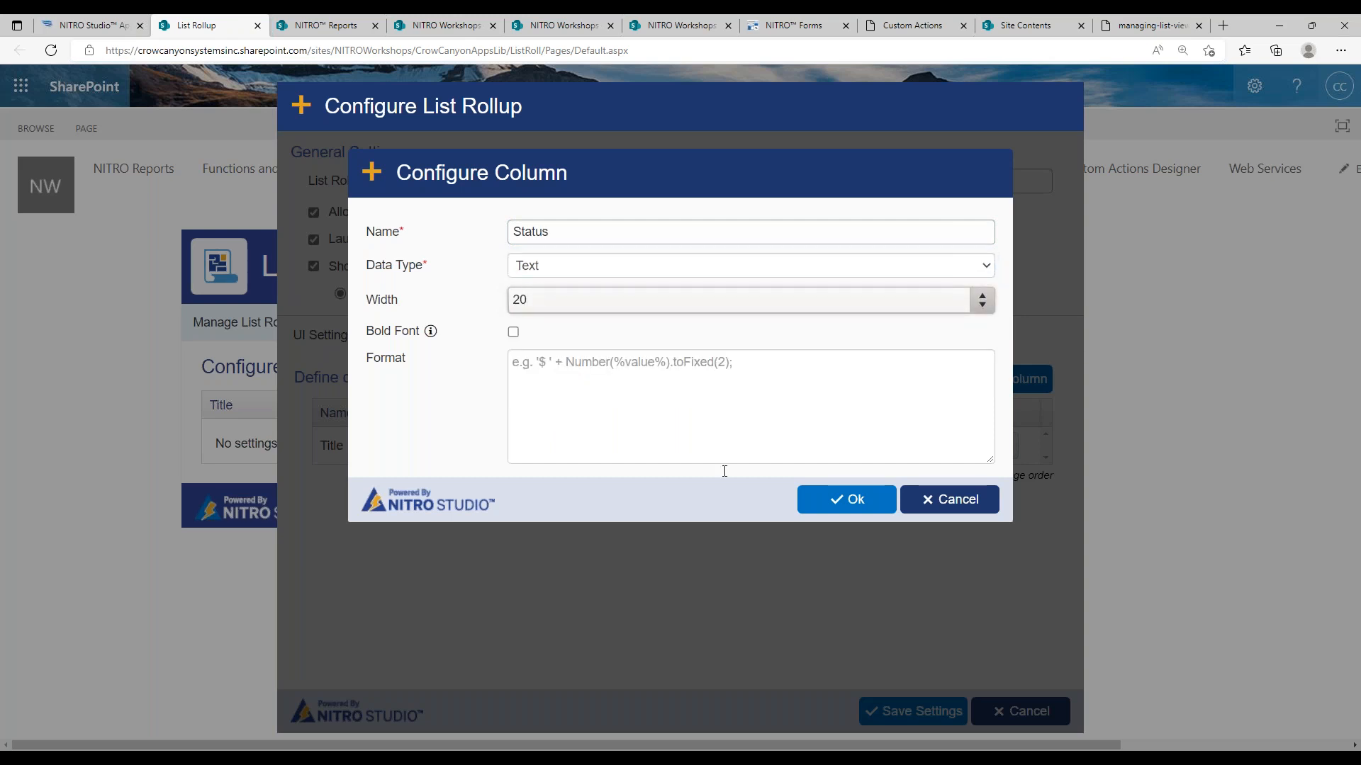
pyautogui.click(856, 510)
# - Add a Person or Group column named Assigned To to the list rollup with a width of 20 px
pyautogui.click(994, 381)
pyautogui.click(571, 234)
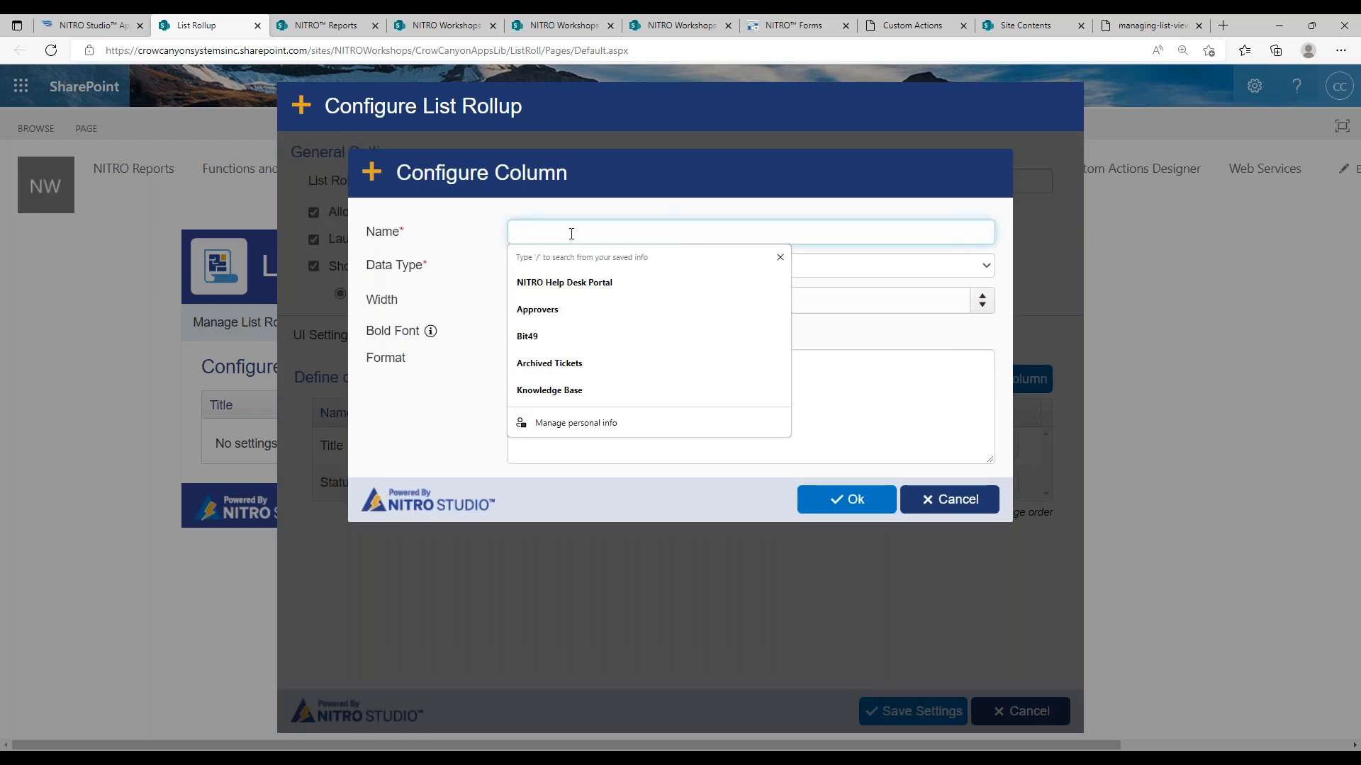
pyautogui.write('Assigned To')
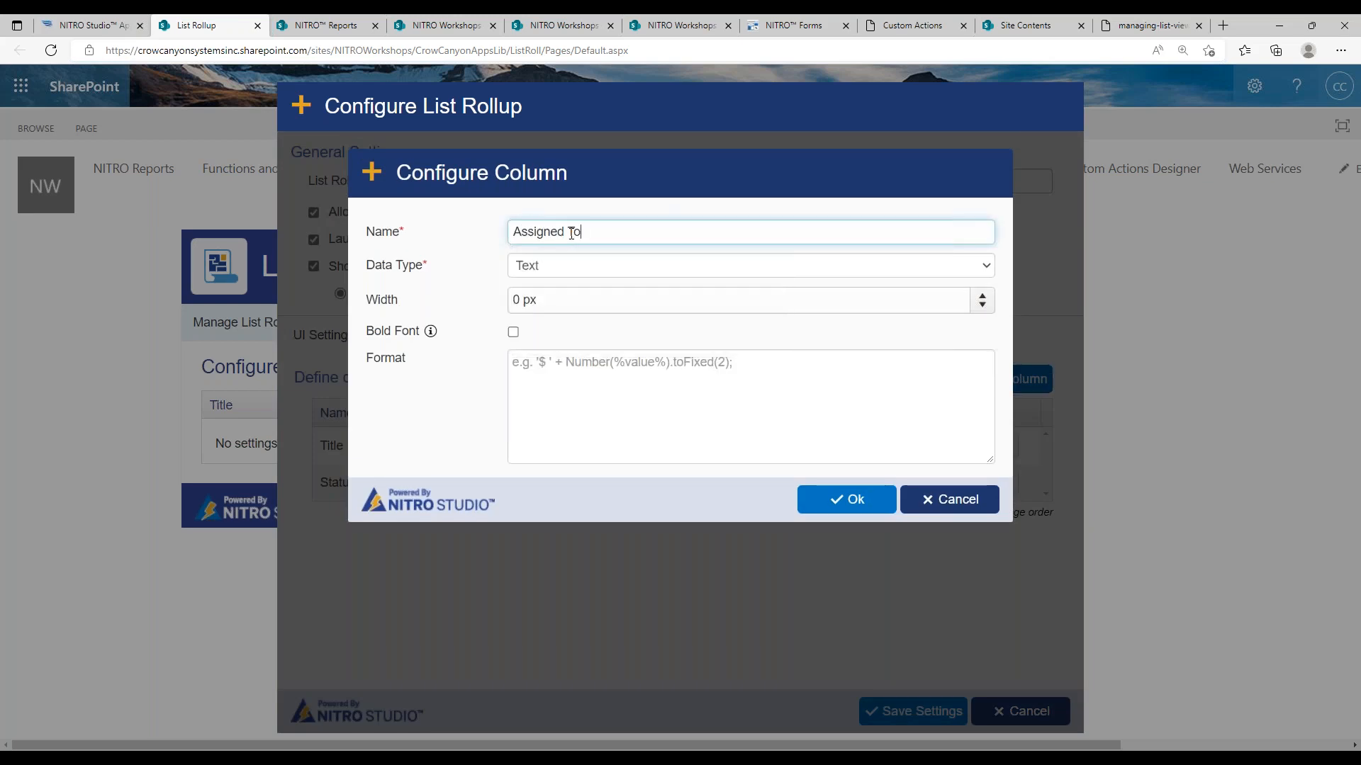
pyautogui.click(604, 265)
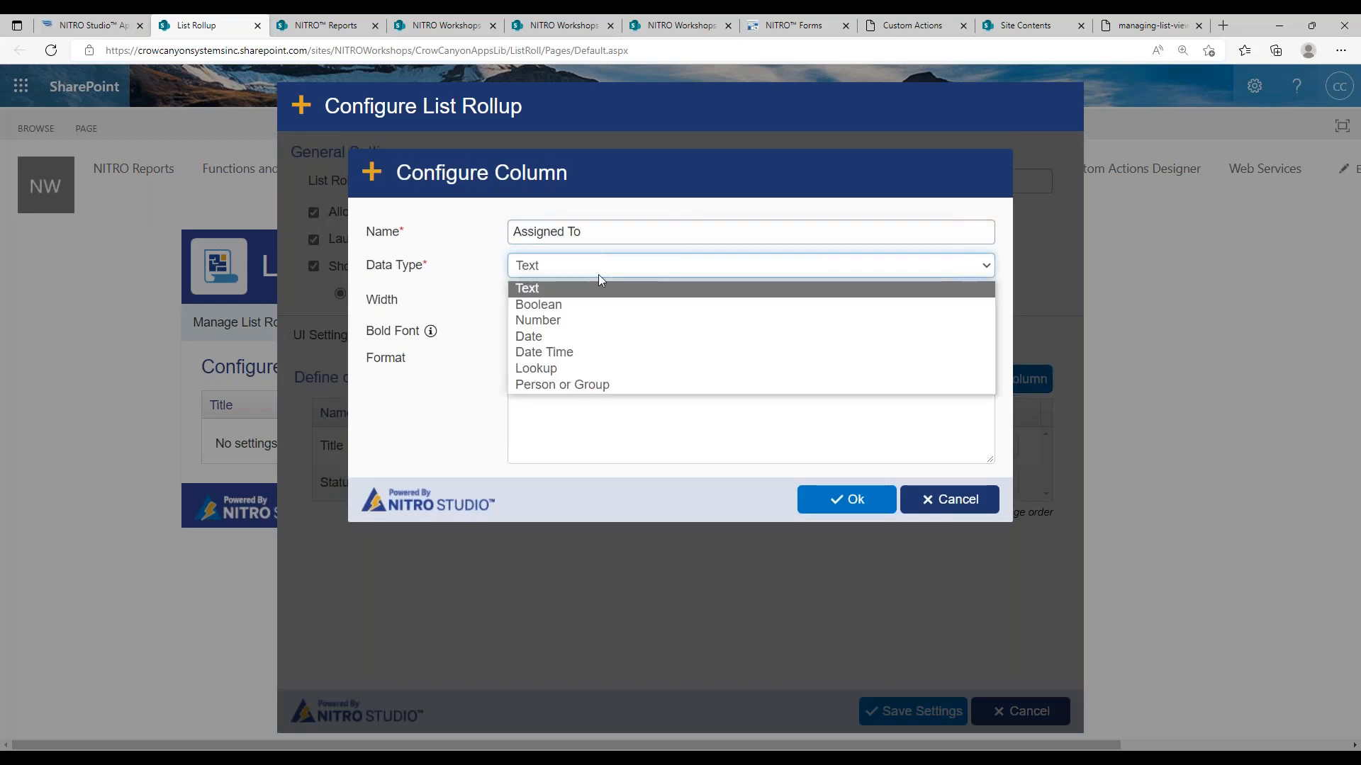
pyautogui.click(588, 385)
pyautogui.moveTo(598, 312); pyautogui.dragTo(507, 306)
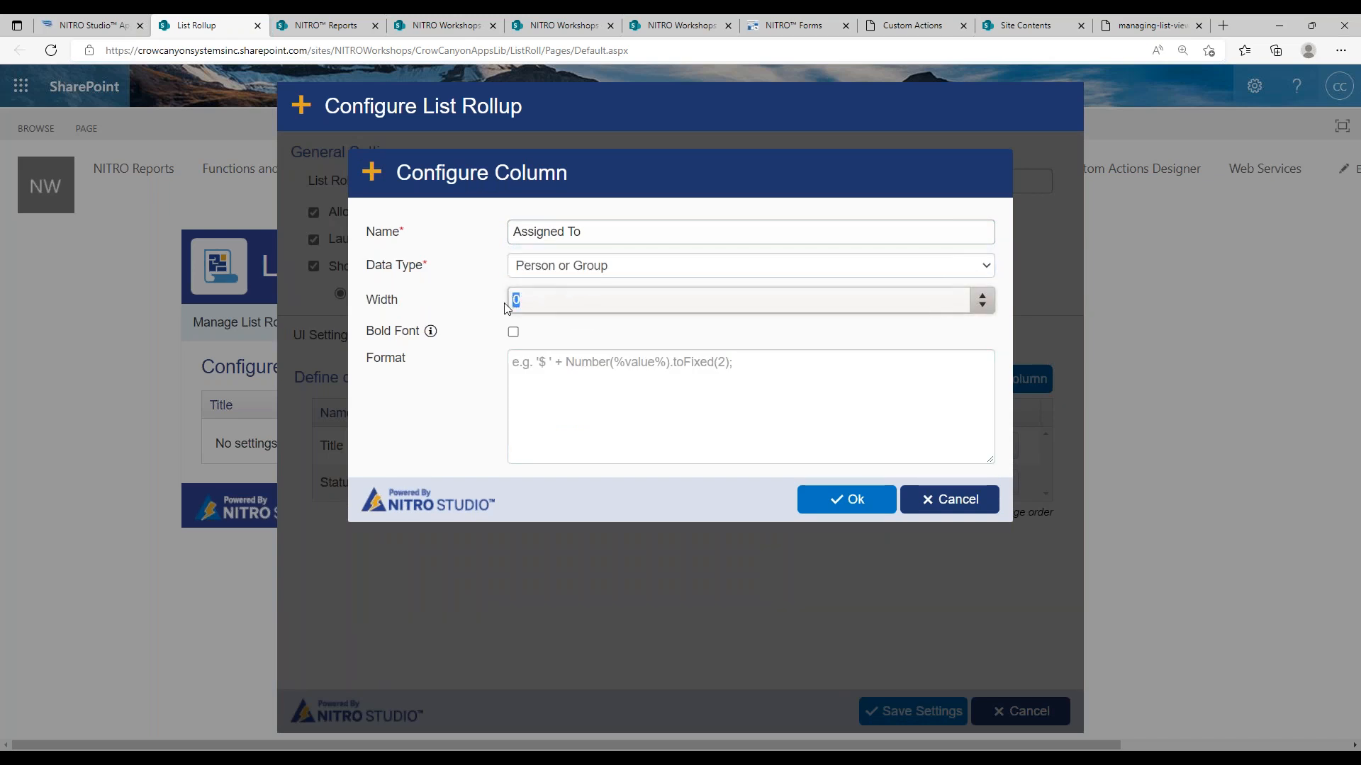
pyautogui.click(827, 496)
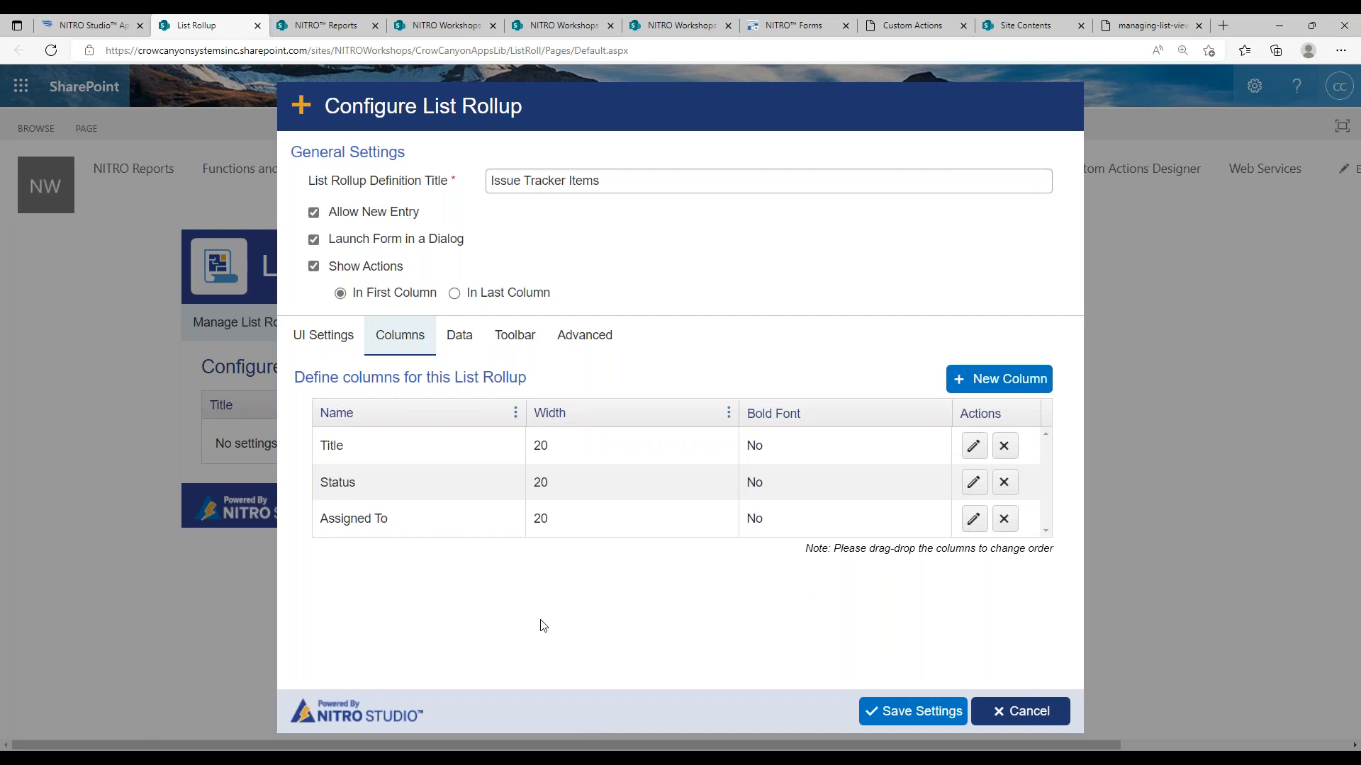
# - Add a Date column named Date Reported to the list rollup with a width of 20 px
pyautogui.click(976, 390)
pyautogui.click(577, 234)
pyautogui.write('Date Reported')
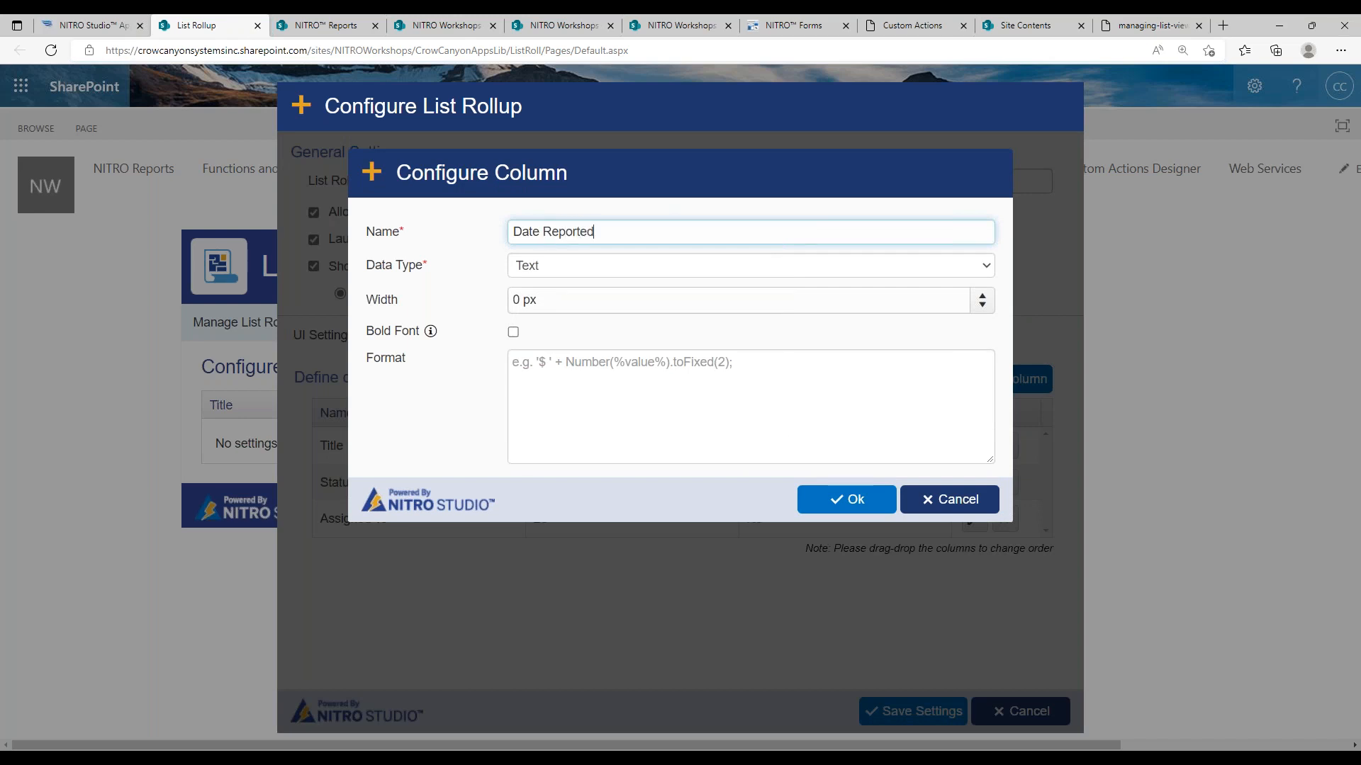
pyautogui.click(567, 261)
pyautogui.click(552, 339)
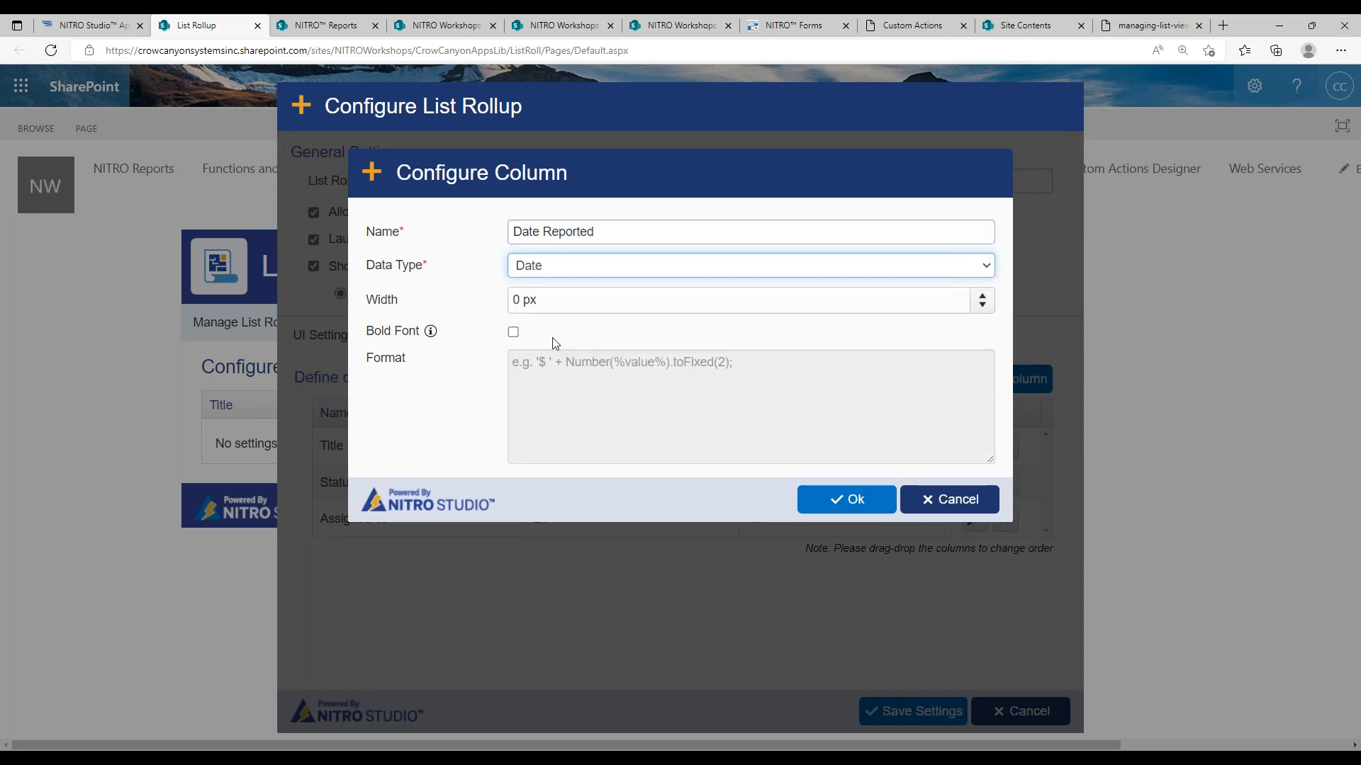
pyautogui.moveTo(546, 298); pyautogui.dragTo(510, 302)
pyautogui.write('20')
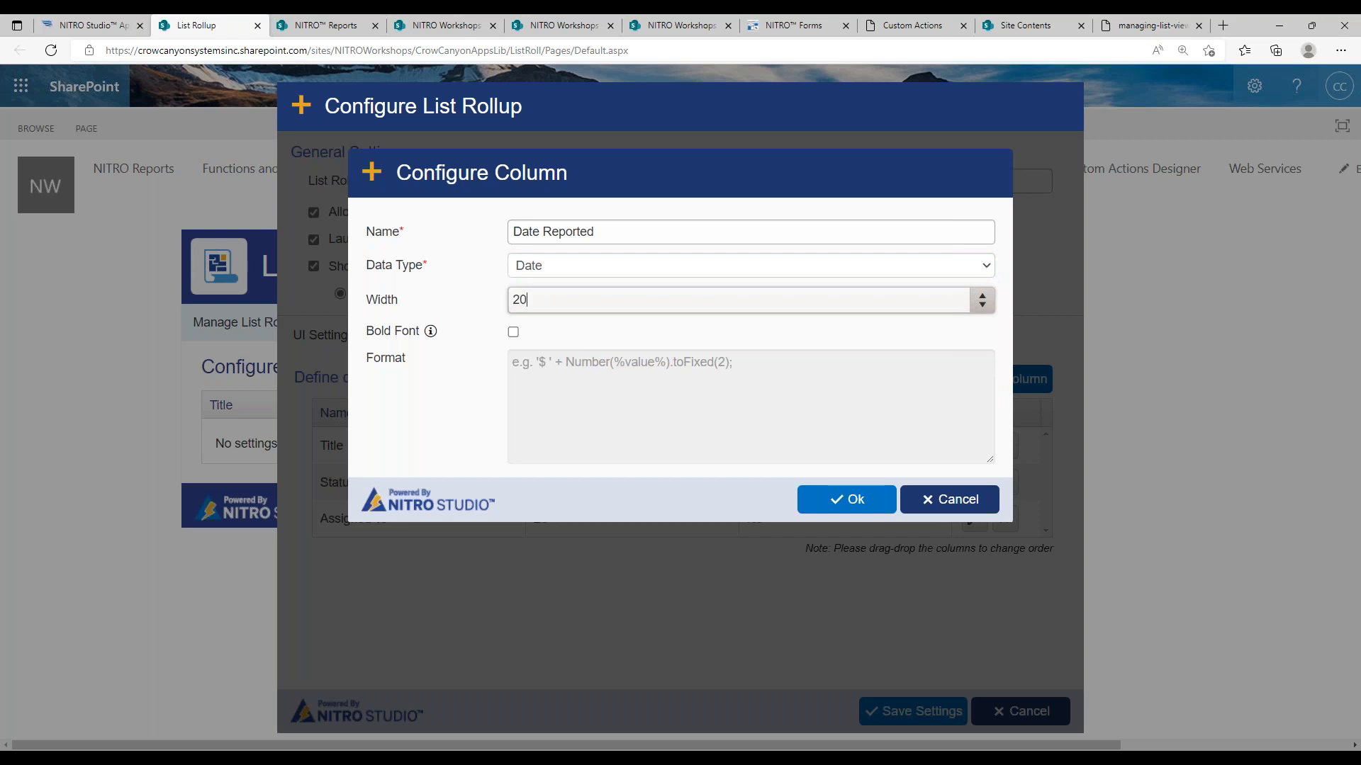
pyautogui.click(856, 500)
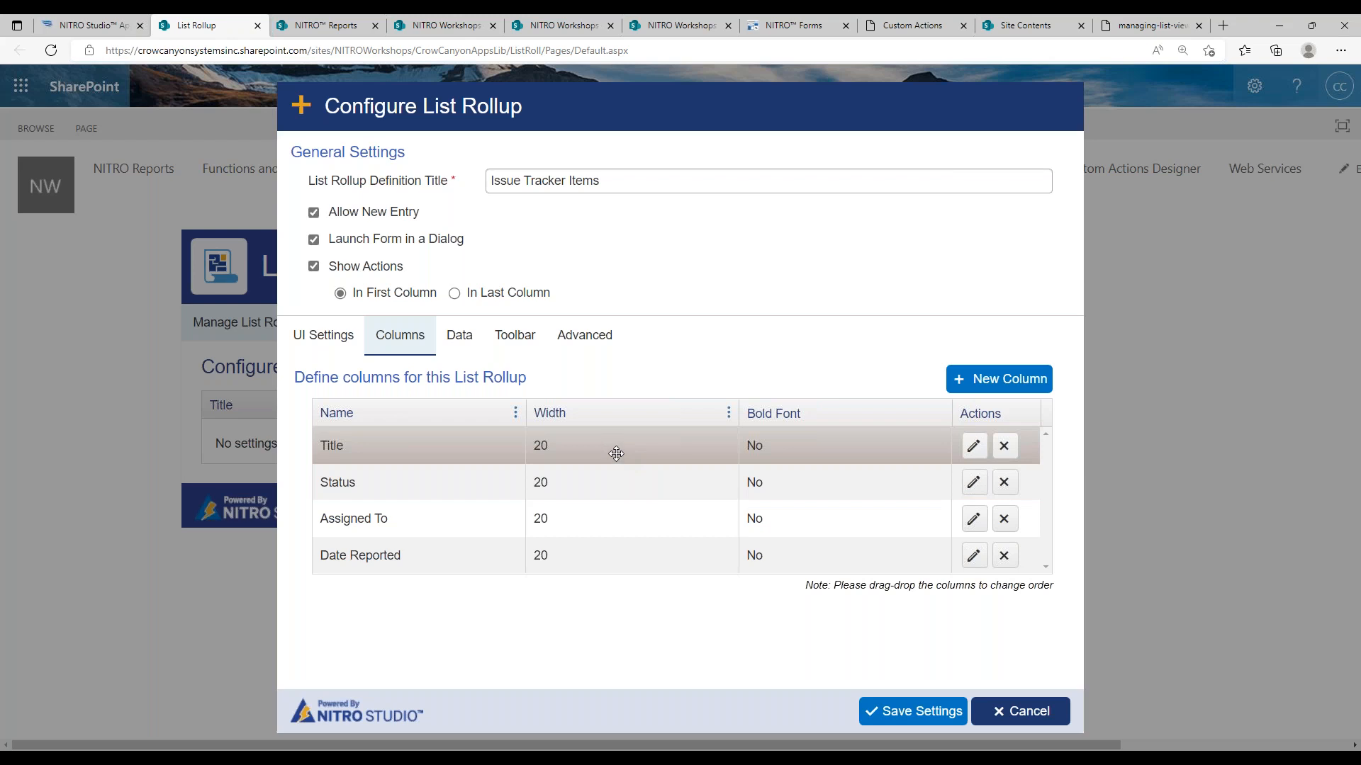
# - Start a data source for the rollup using the Issue tracker list and its Items last 6 months view
pyautogui.click(455, 337)
pyautogui.click(995, 375)
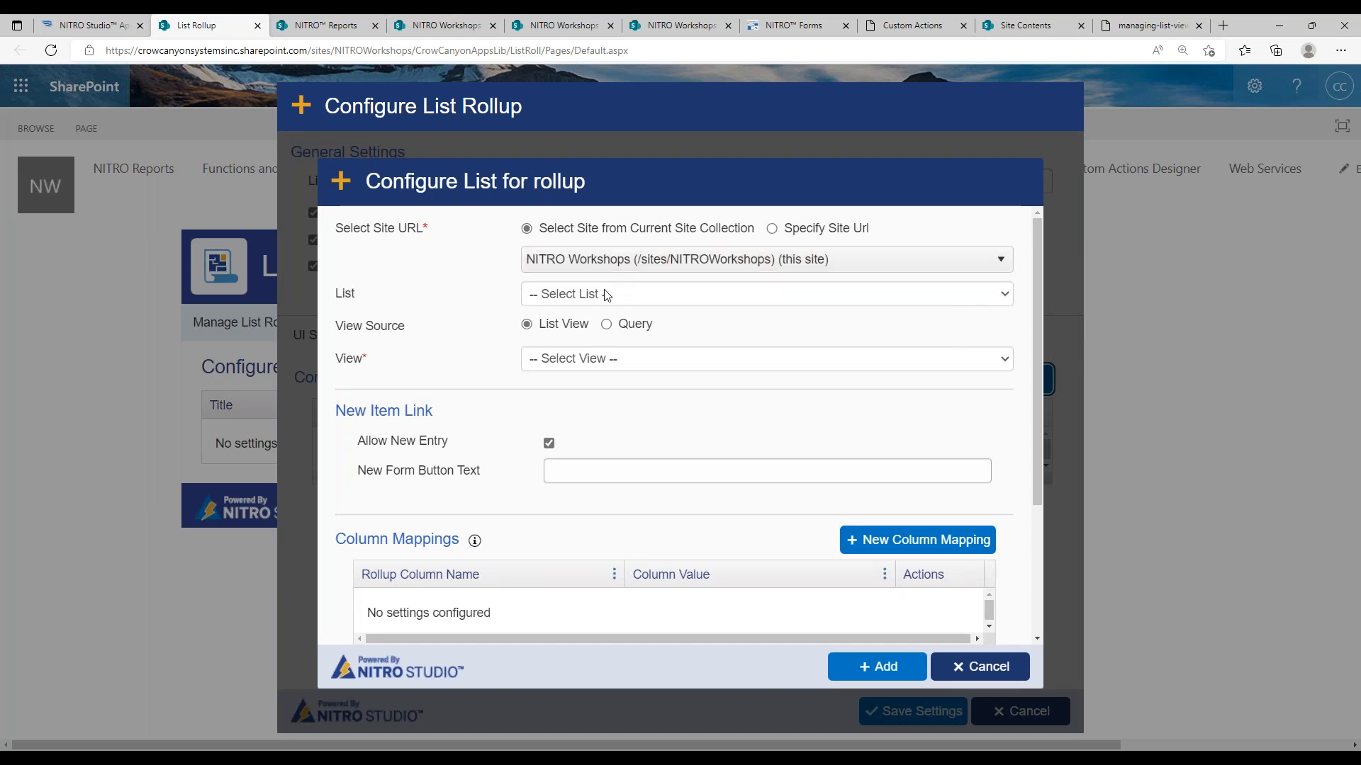
pyautogui.click(606, 294)
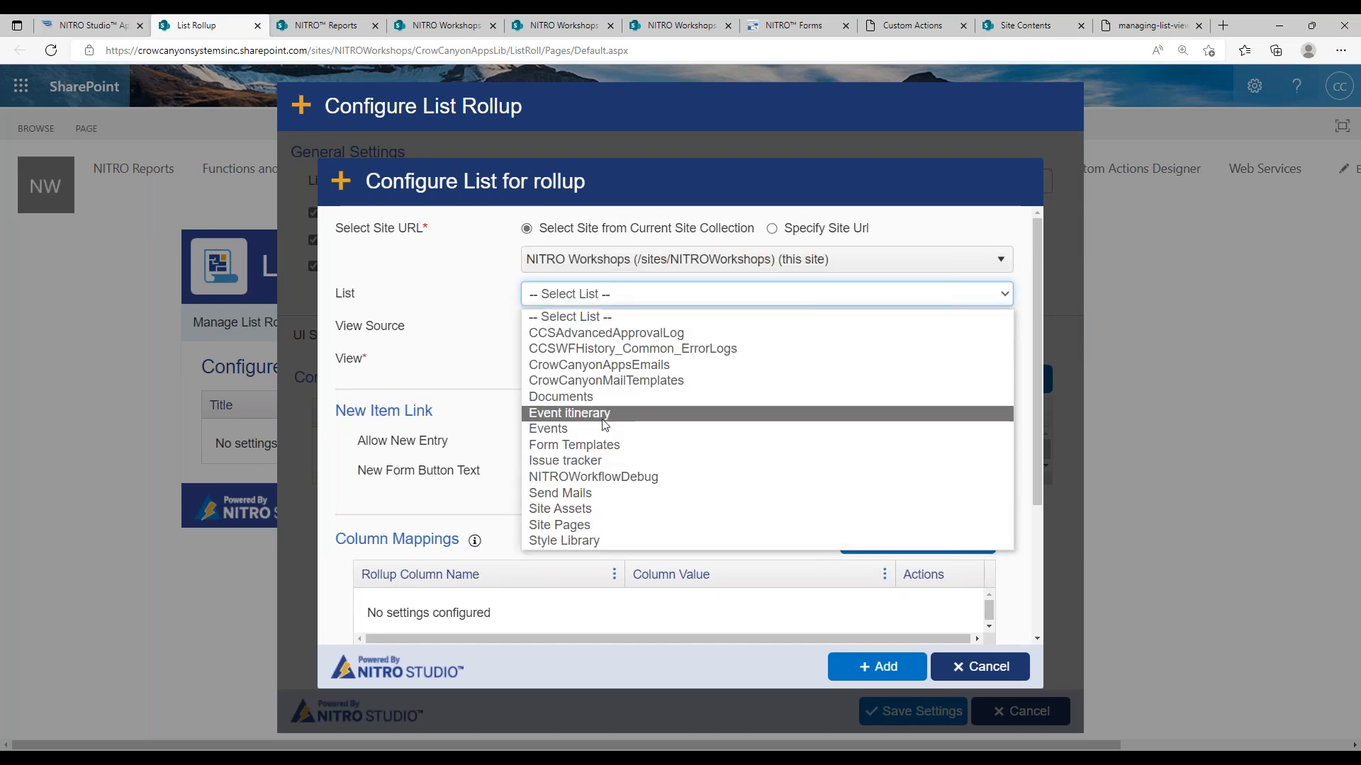
pyautogui.click(601, 460)
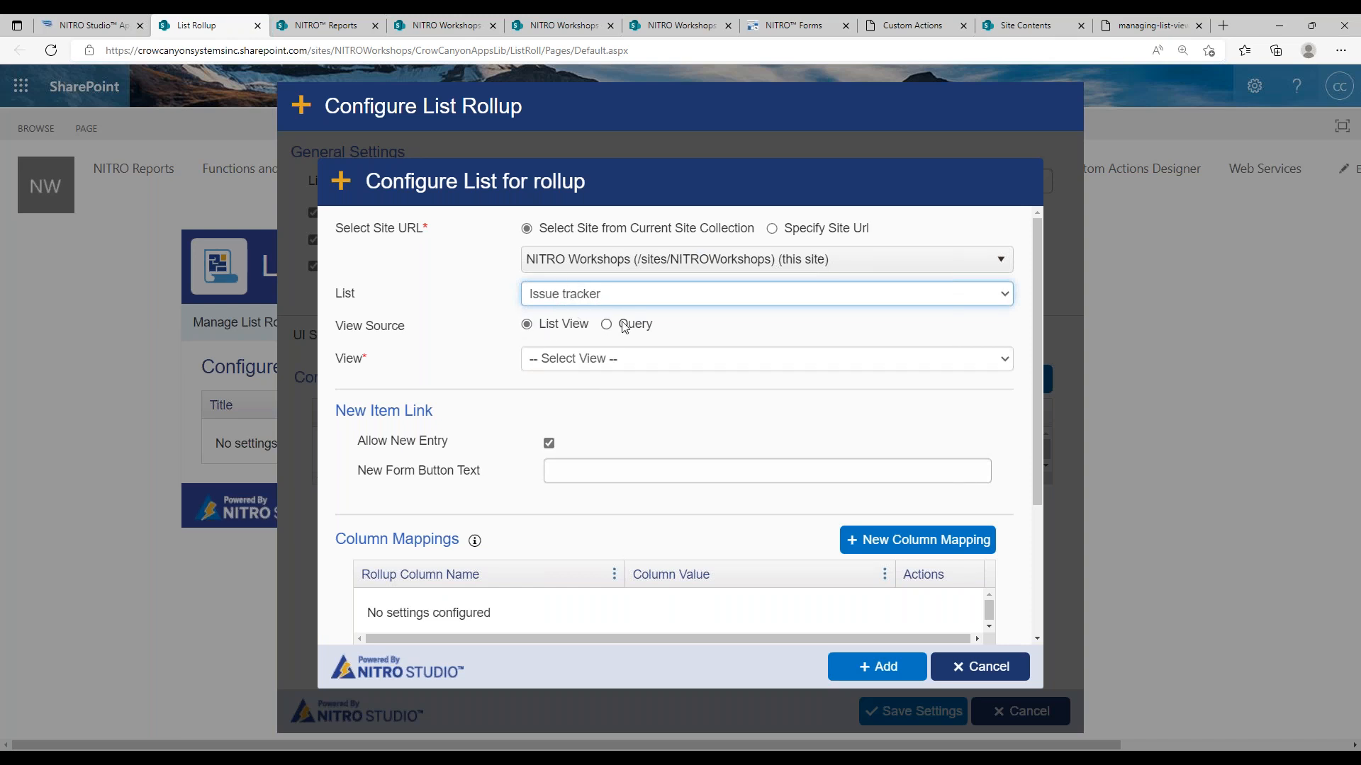
pyautogui.click(613, 358)
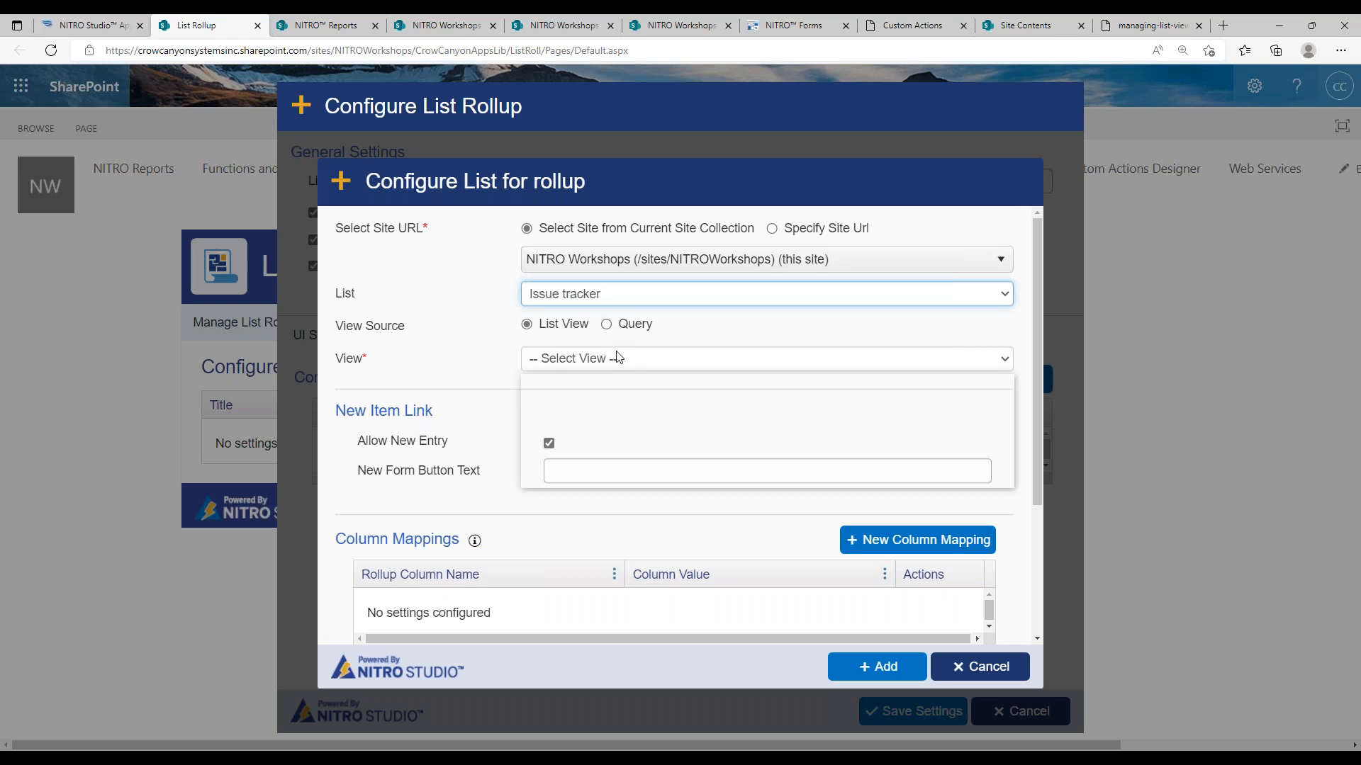
pyautogui.click(620, 463)
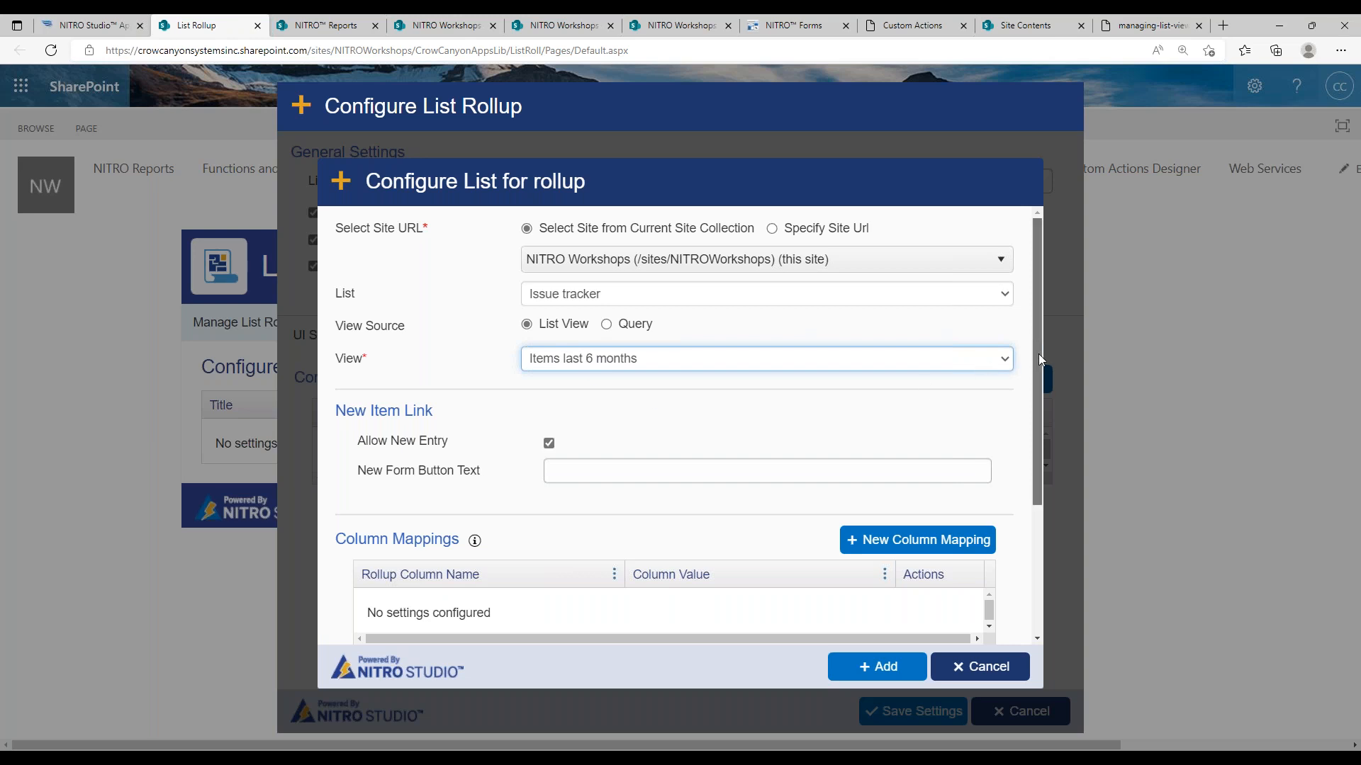
# - Map the Title rollup column to the Title column of the Issue tracker list for the Items last 6 months view
pyautogui.scroll(-2, 1039, 355)
pyautogui.click(899, 415)
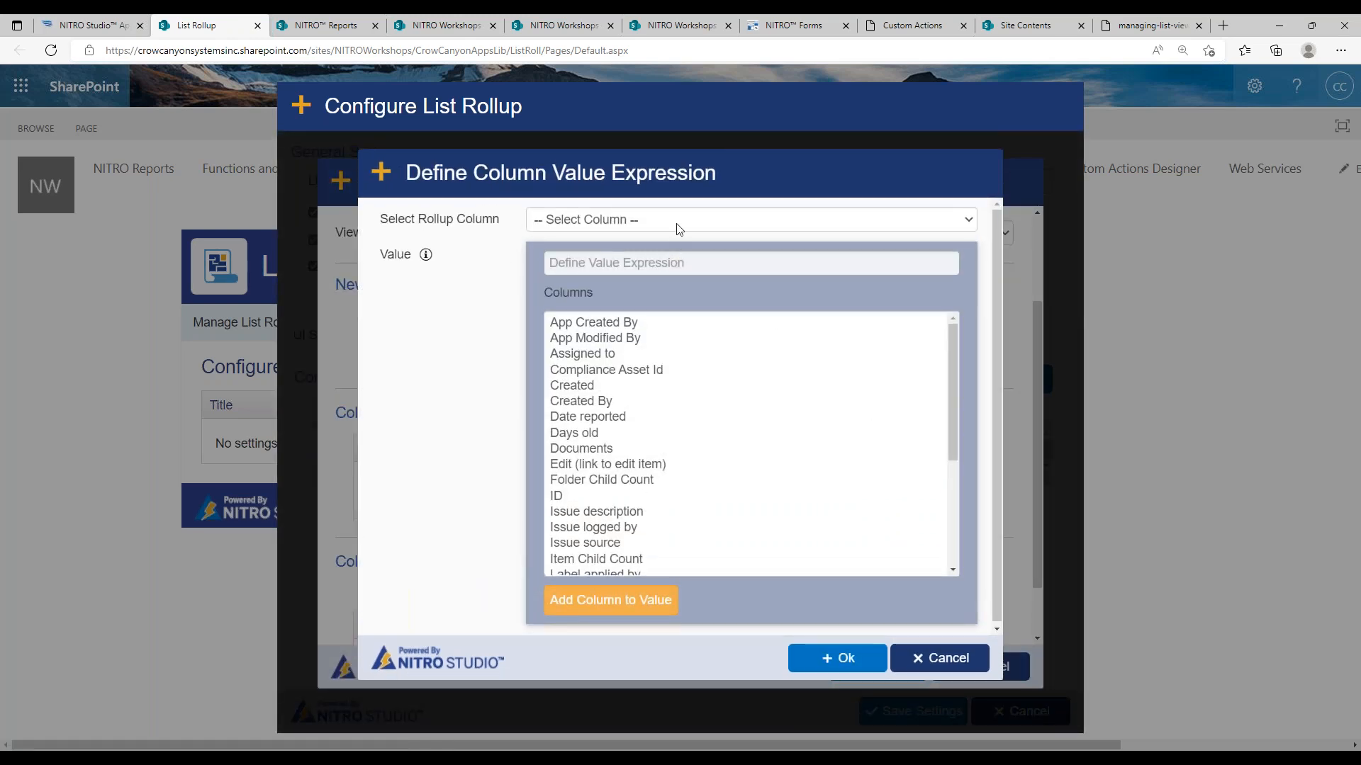
pyautogui.click(679, 224)
pyautogui.click(648, 255)
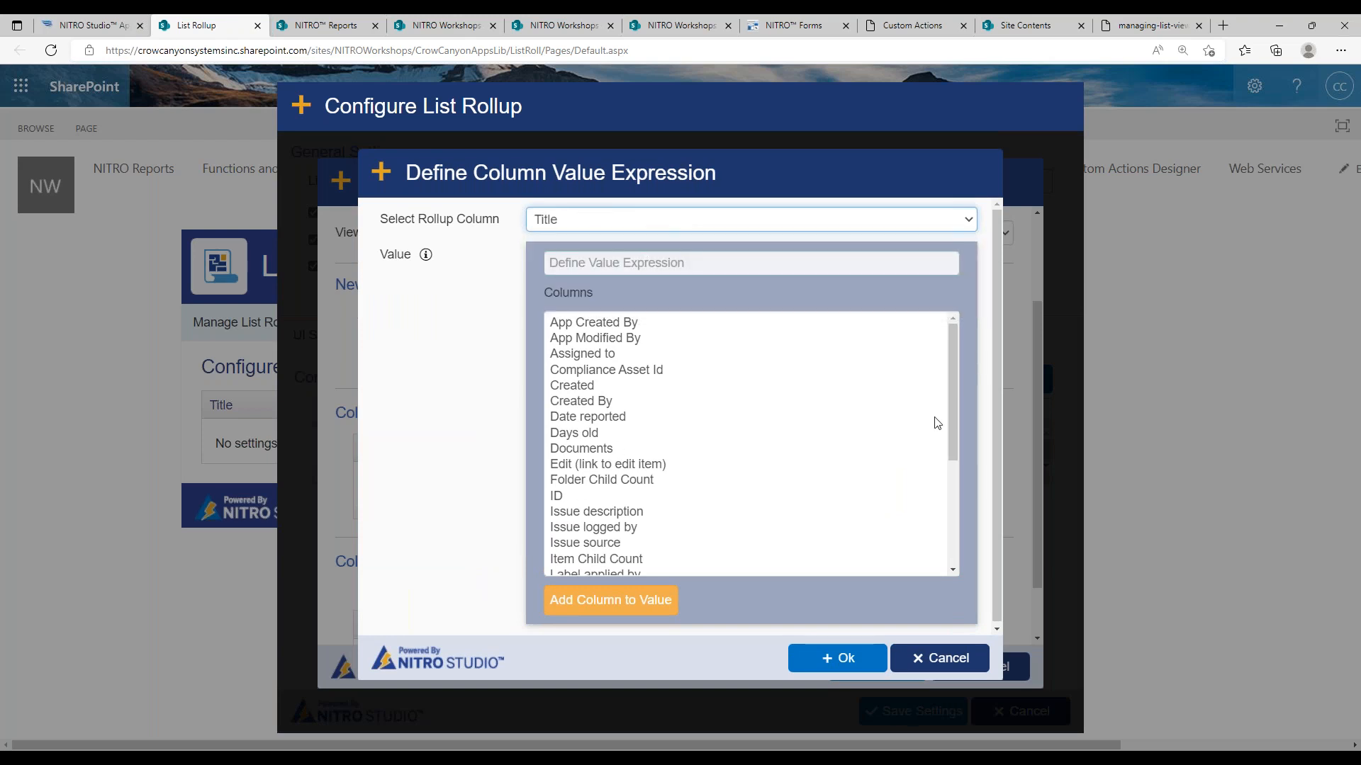
pyautogui.moveTo(957, 403); pyautogui.dragTo(954, 525)
pyautogui.click(612, 518)
pyautogui.doubleClick(613, 518)
pyautogui.click(837, 659)
pyautogui.click(919, 543)
pyautogui.click(911, 314)
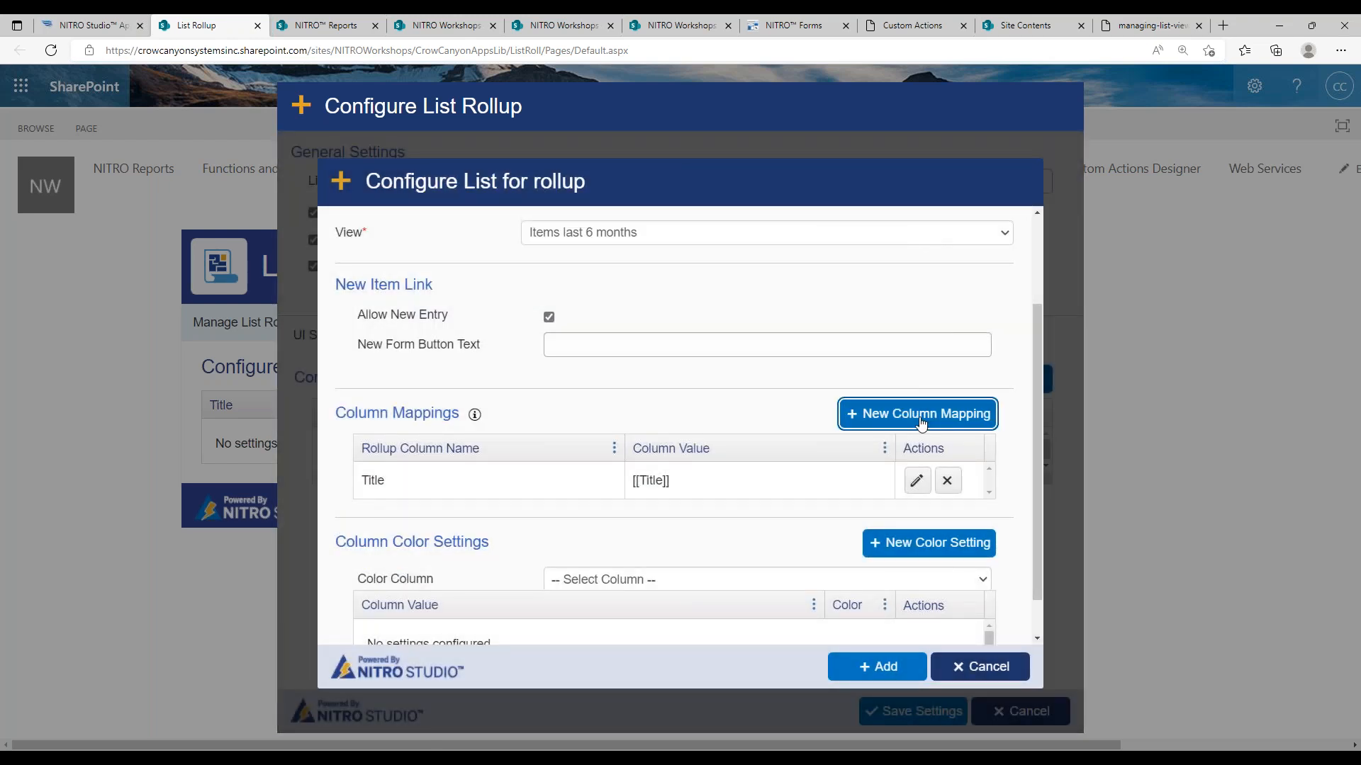
# - Map the Status rollup column to the Status column of the list for the Items last 6 months view
pyautogui.click(921, 423)
pyautogui.click(578, 221)
pyautogui.click(609, 277)
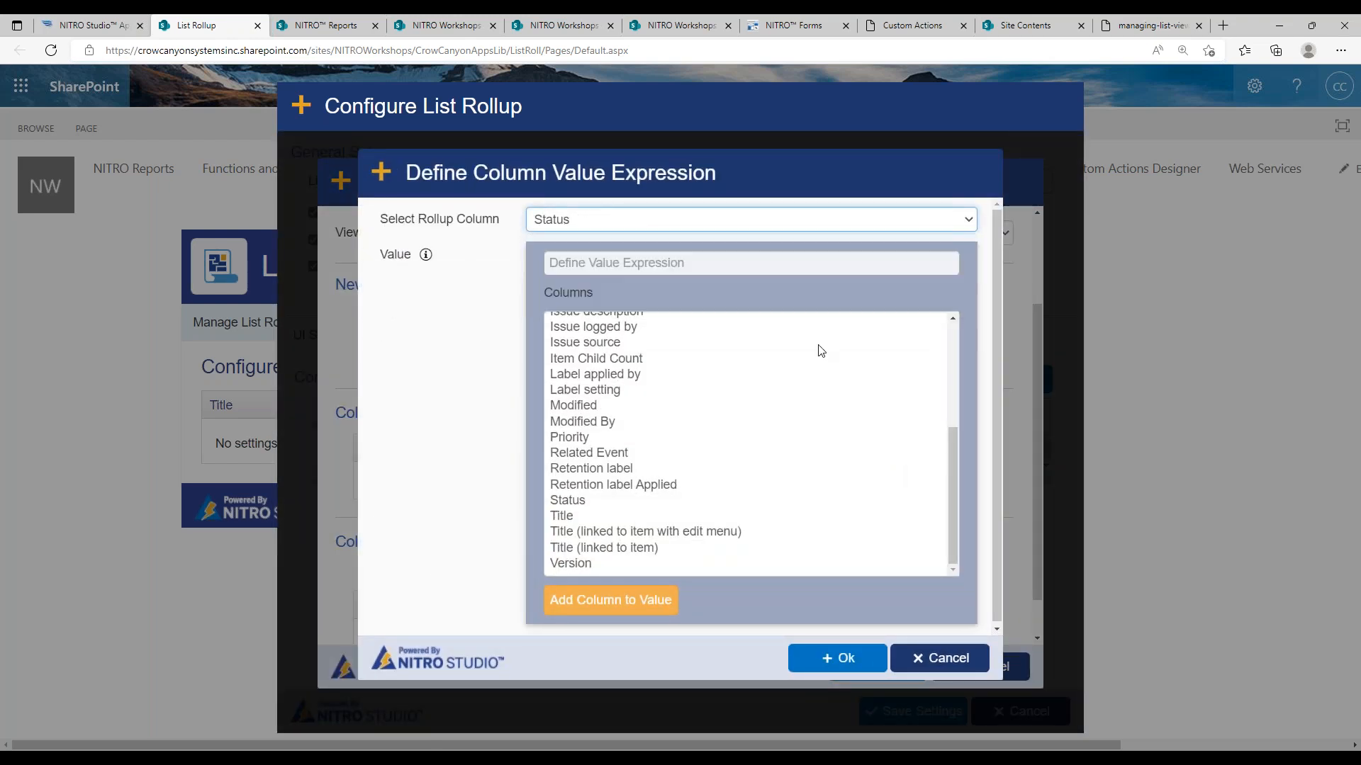
pyautogui.doubleClick(594, 503)
pyautogui.click(837, 658)
# - Map the Assigned To rollup column to the list's Assigned to column for the Items last 6 months view
pyautogui.click(918, 414)
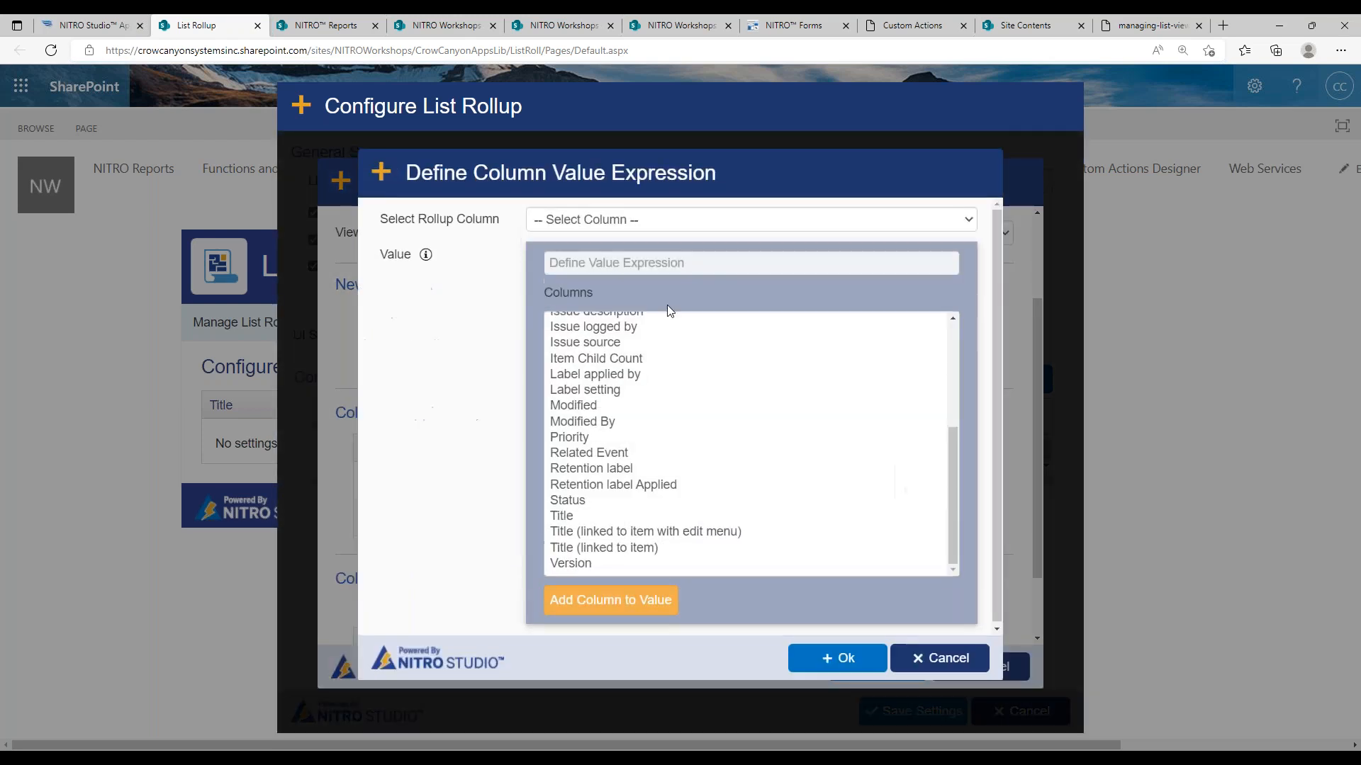
pyautogui.click(610, 220)
pyautogui.click(615, 275)
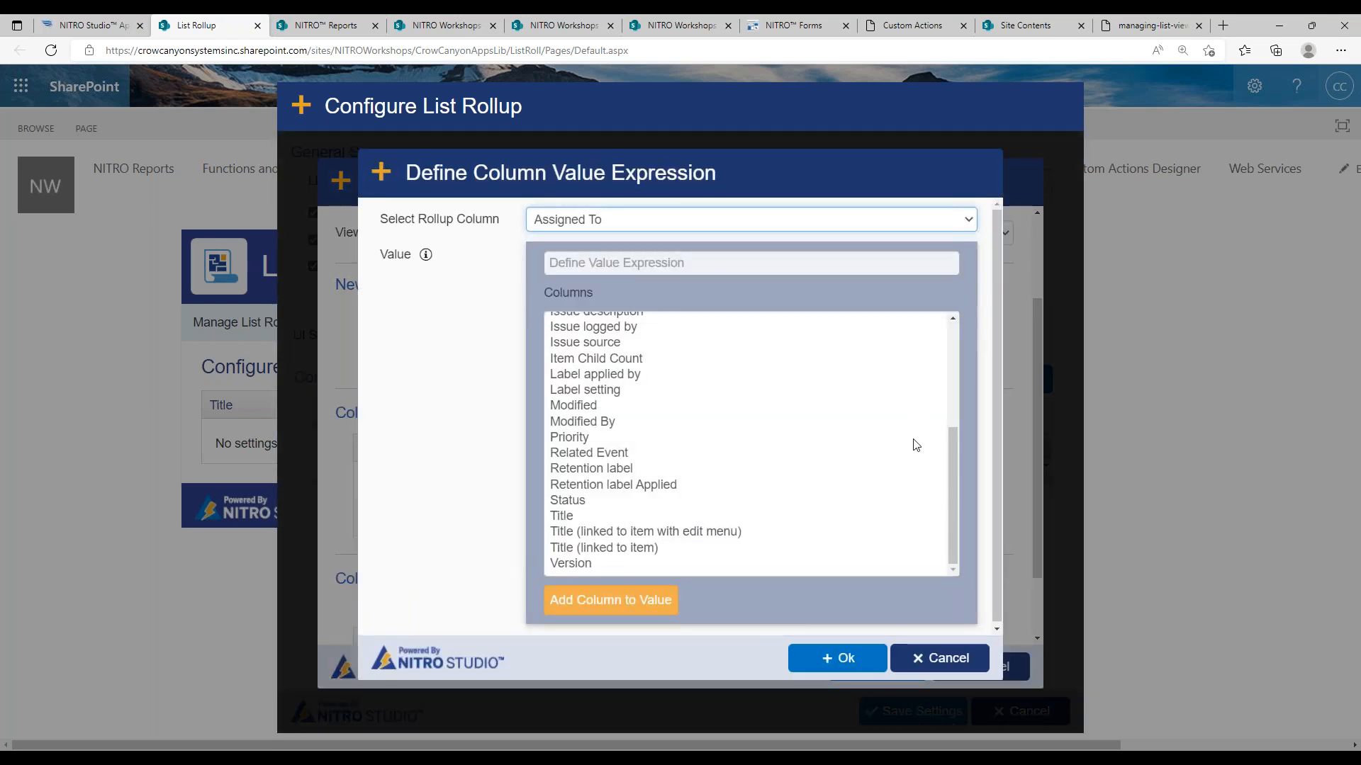
pyautogui.moveTo(953, 475); pyautogui.dragTo(948, 349)
pyautogui.click(601, 360)
pyautogui.doubleClick(601, 360)
pyautogui.click(814, 644)
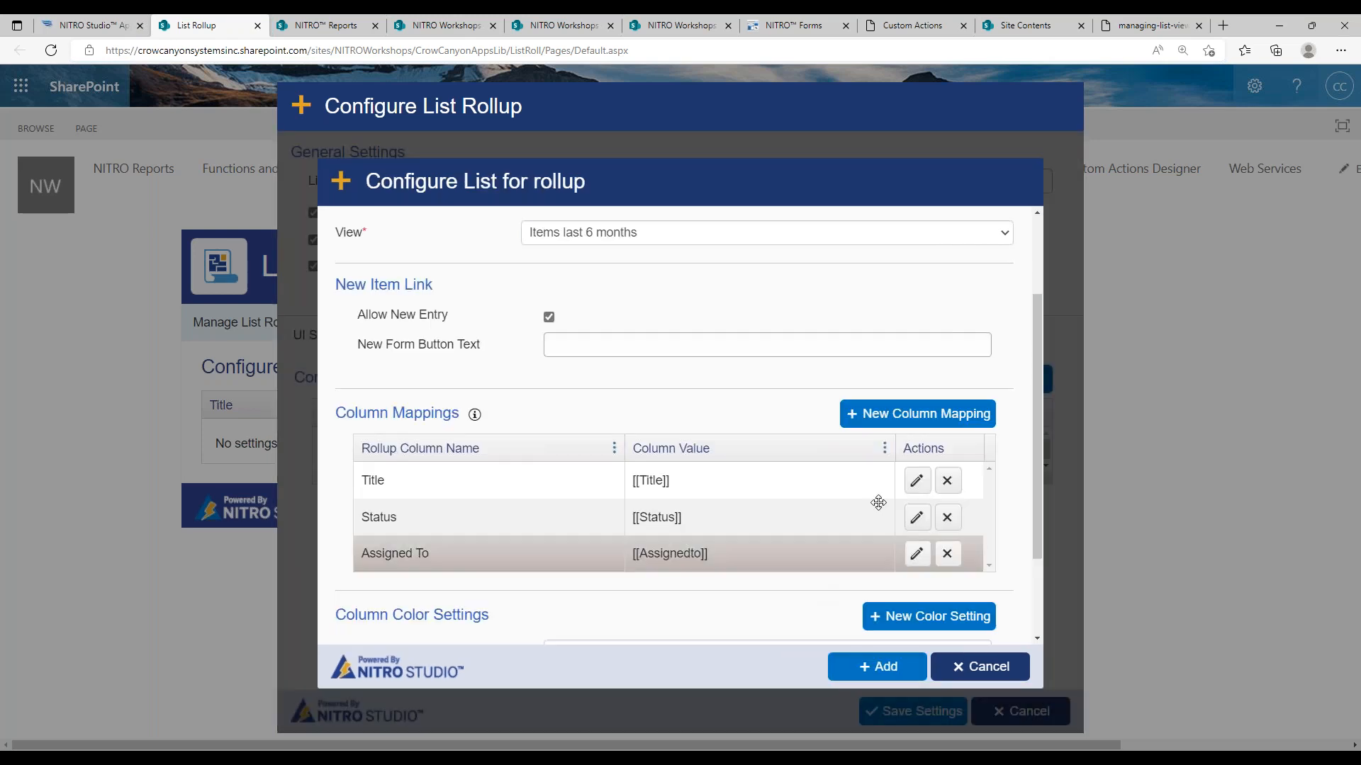
# - Map the Date Reported rollup column to the list's Date reported column and add the configured list to the rollup
pyautogui.click(922, 414)
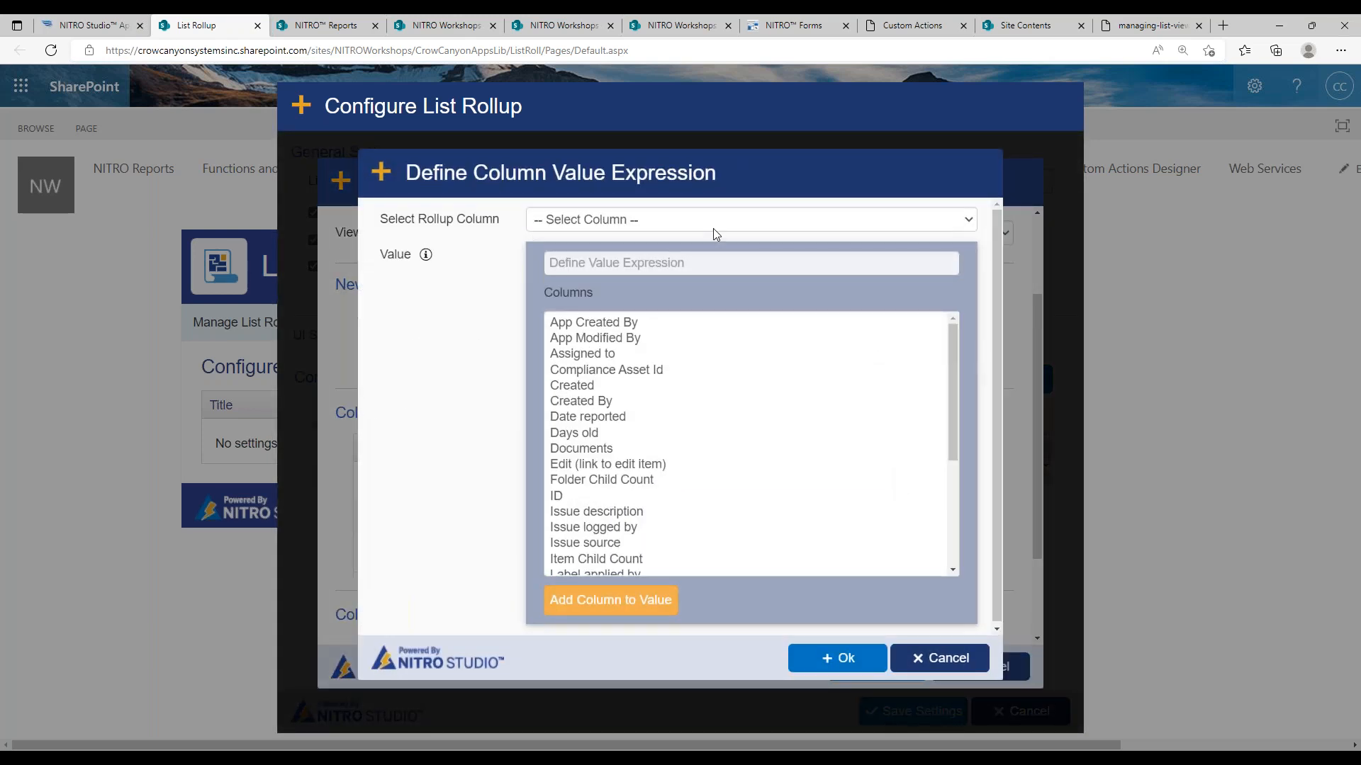
pyautogui.click(713, 228)
pyautogui.click(622, 299)
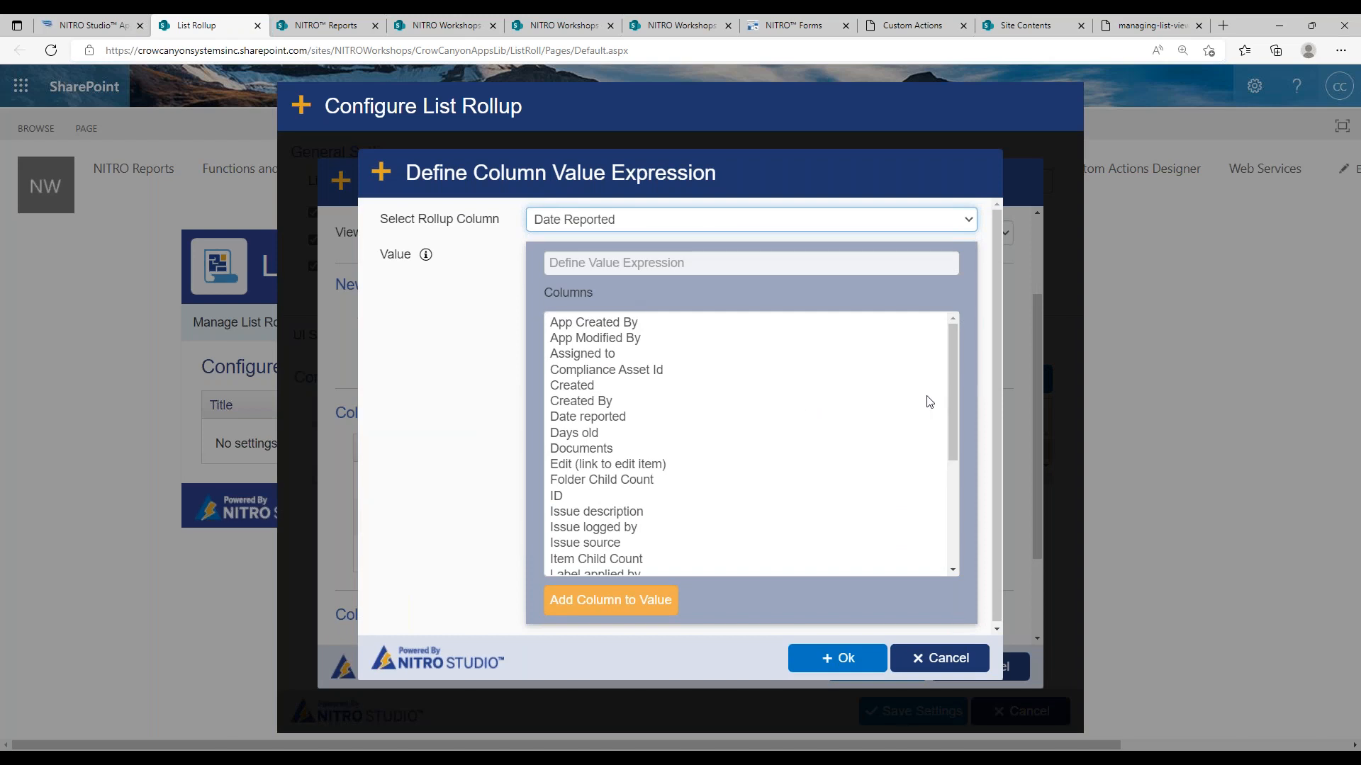
pyautogui.doubleClick(604, 423)
pyautogui.click(595, 270)
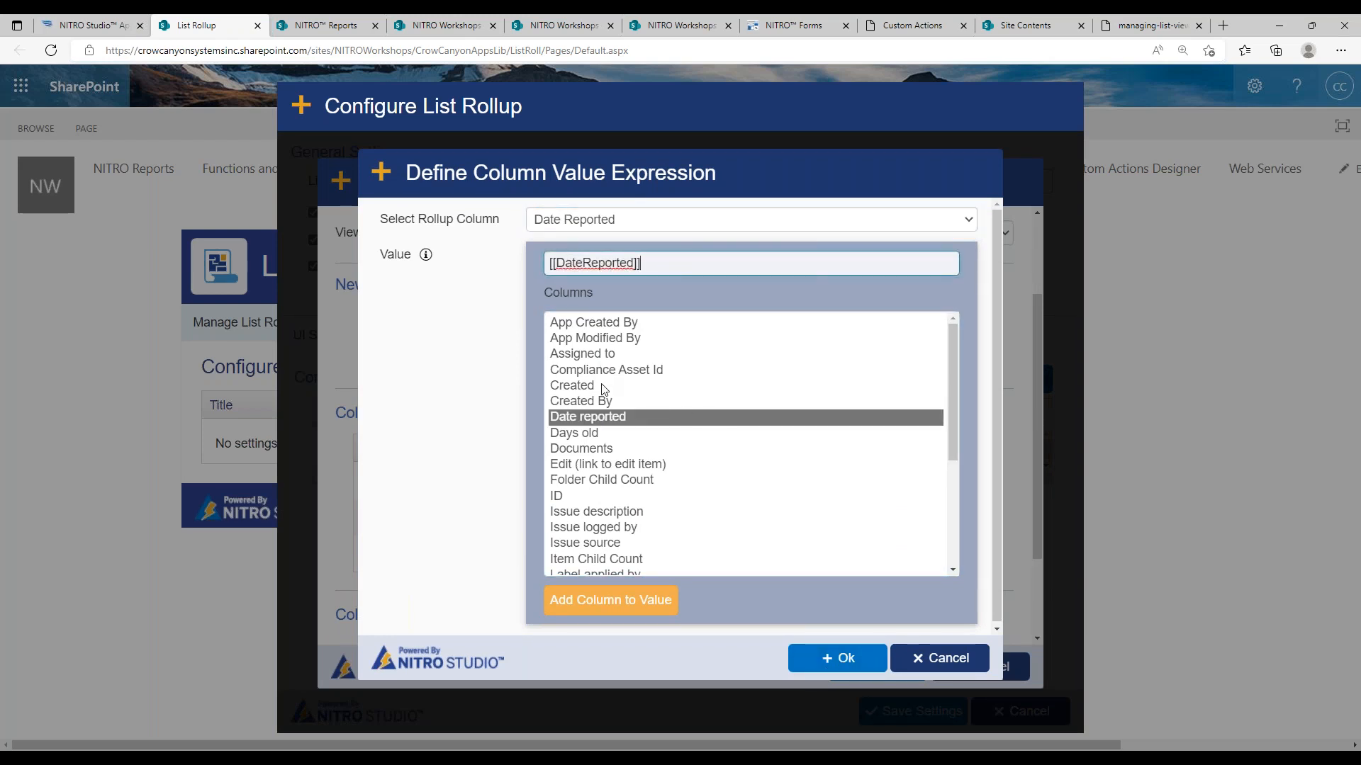
pyautogui.click(826, 664)
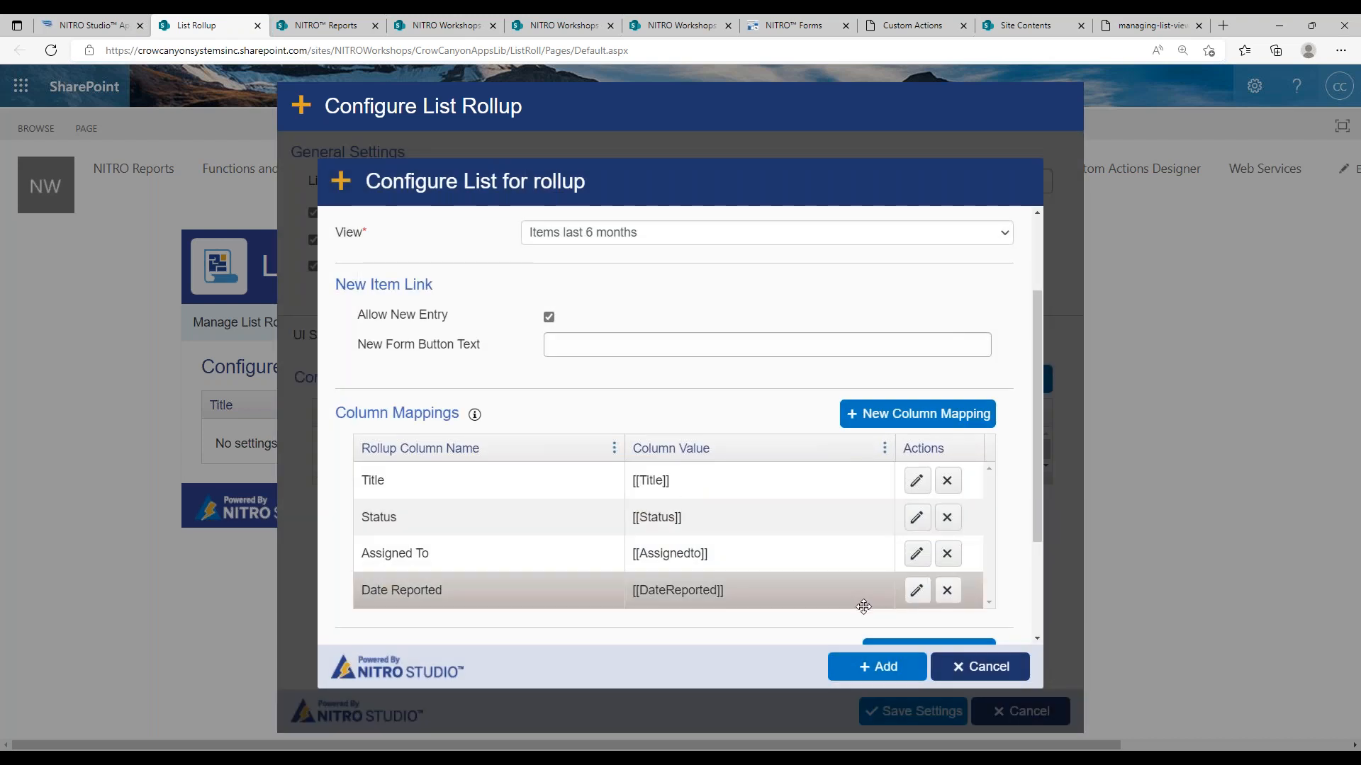
pyautogui.scroll(-3, 1035, 514)
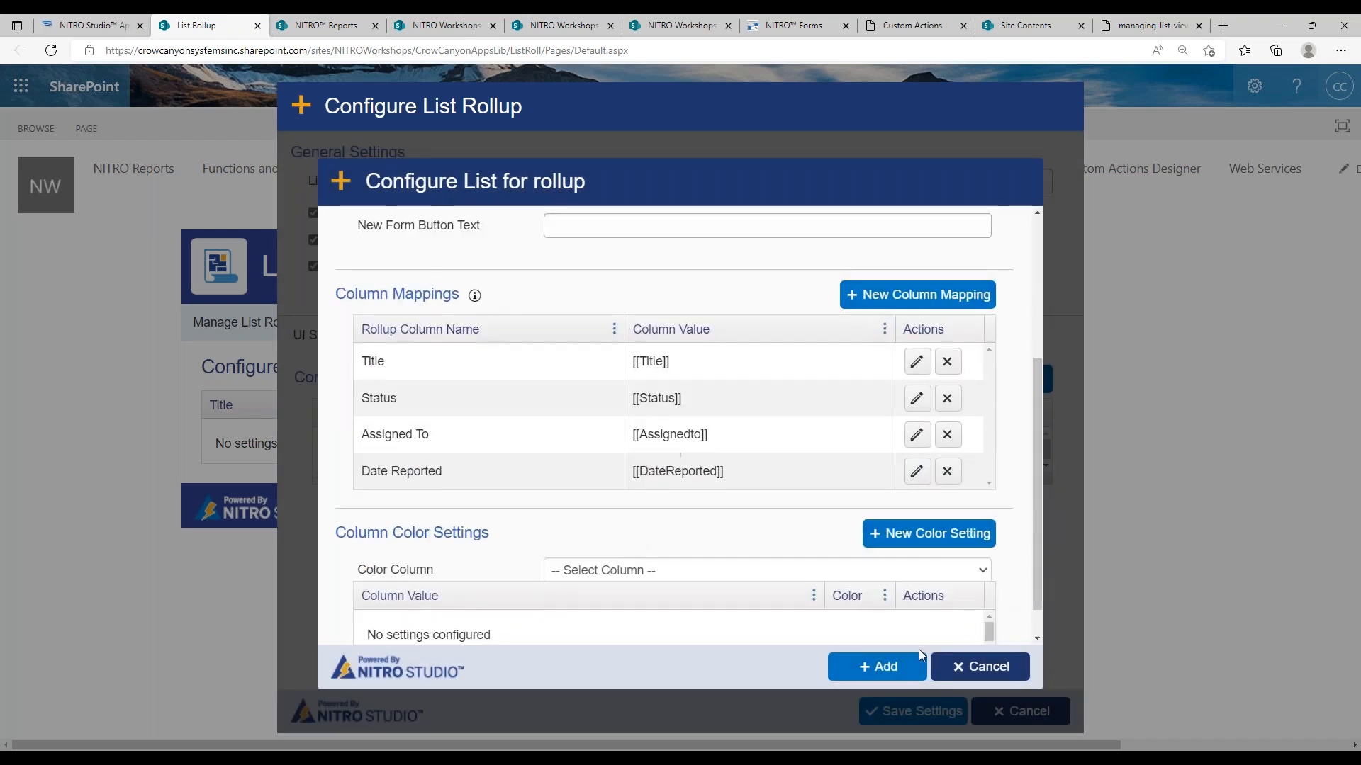
pyautogui.click(879, 666)
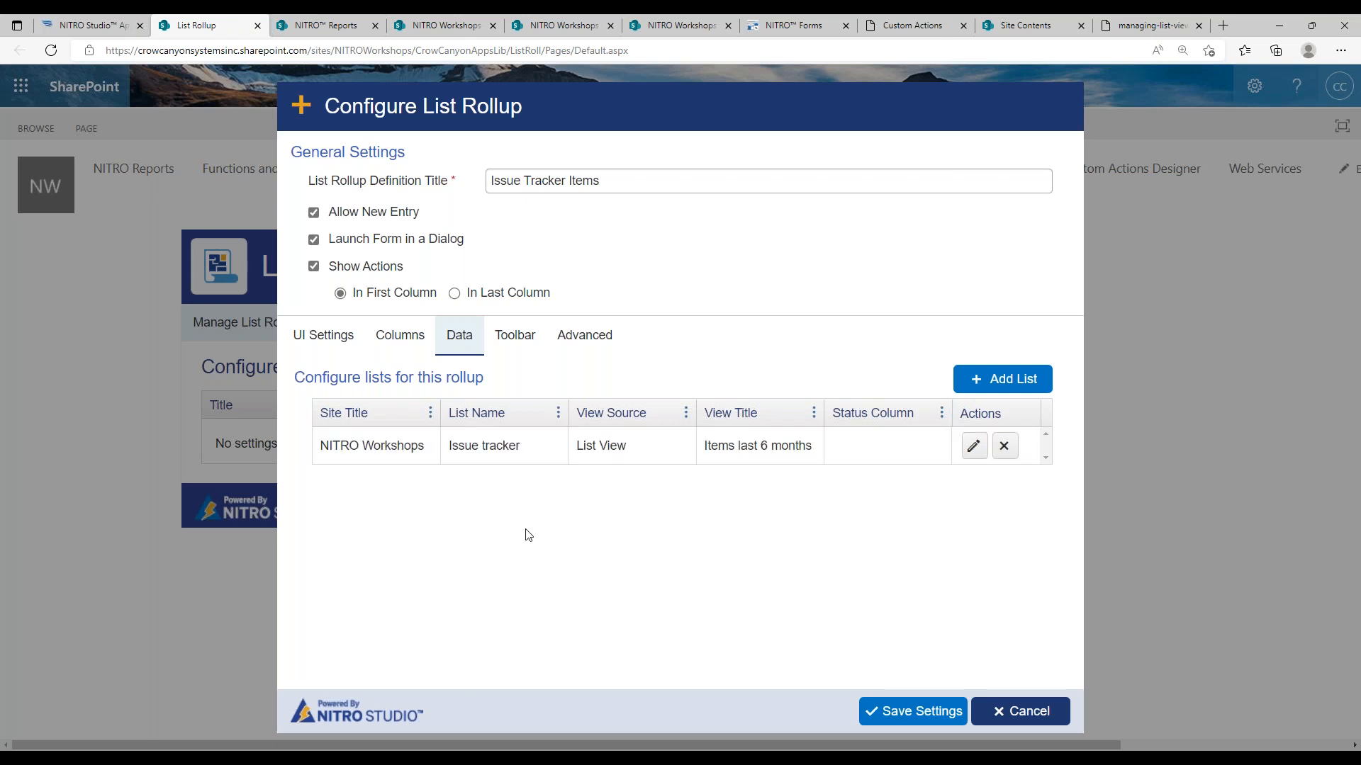
pyautogui.click(999, 379)
pyautogui.click(887, 365)
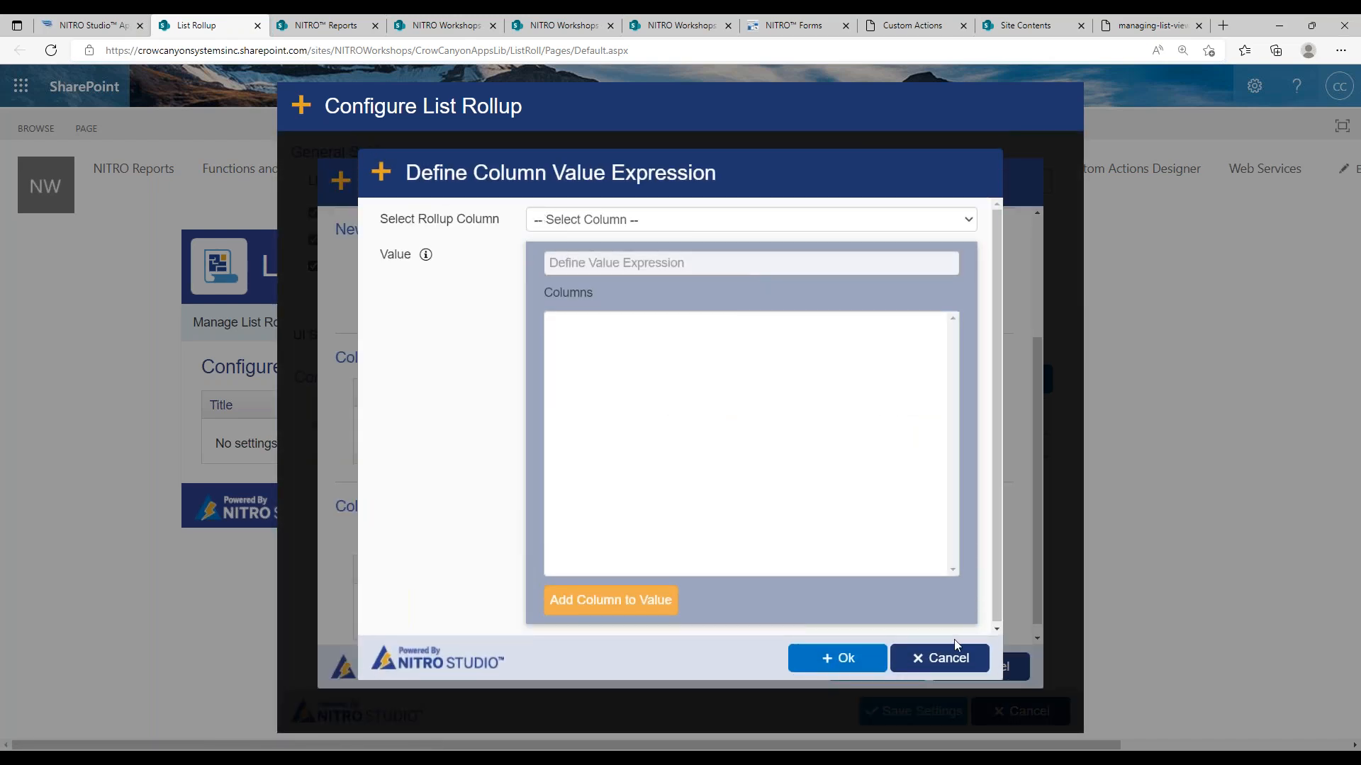
pyautogui.click(942, 658)
pyautogui.click(960, 666)
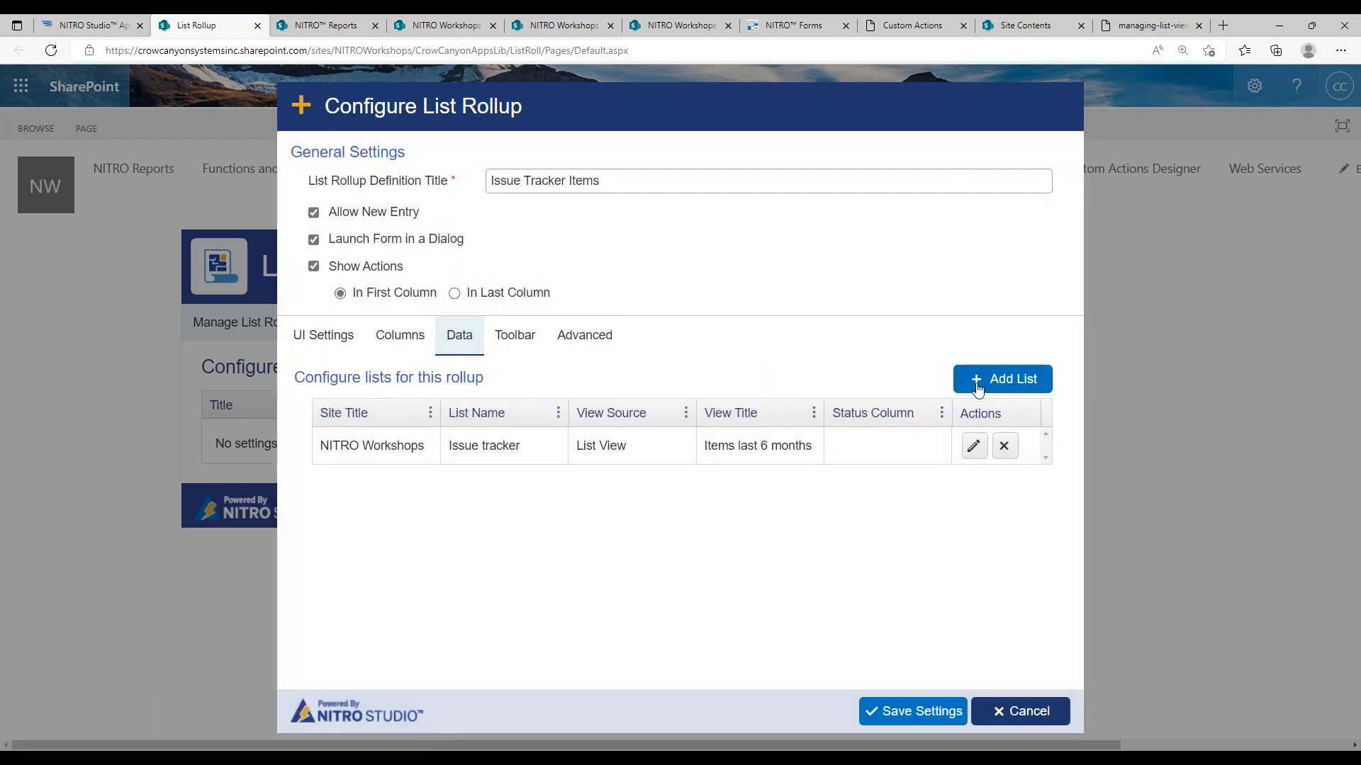
pyautogui.click(974, 446)
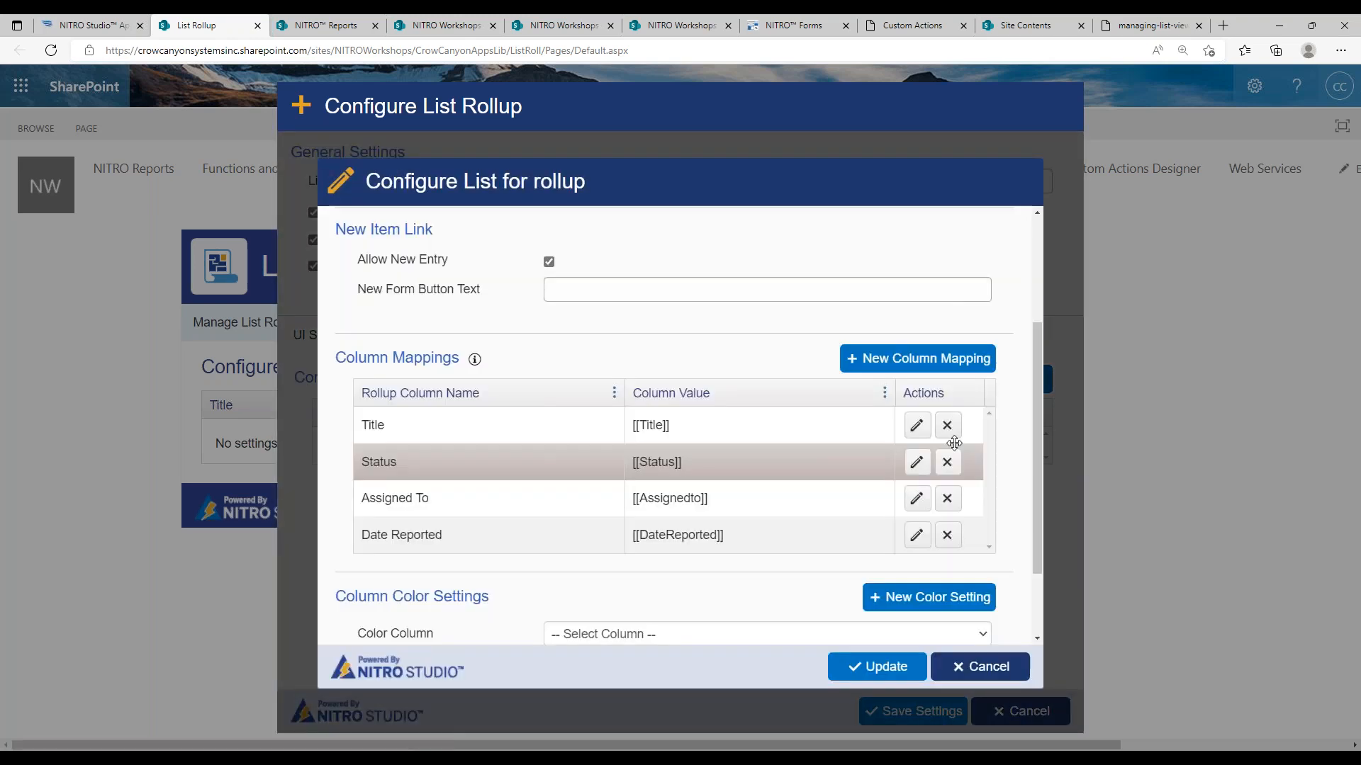
pyautogui.click(980, 666)
# - Start a second data source for the rollup using the Issue tracker list and its Items prior to 6 months view
pyautogui.click(1003, 379)
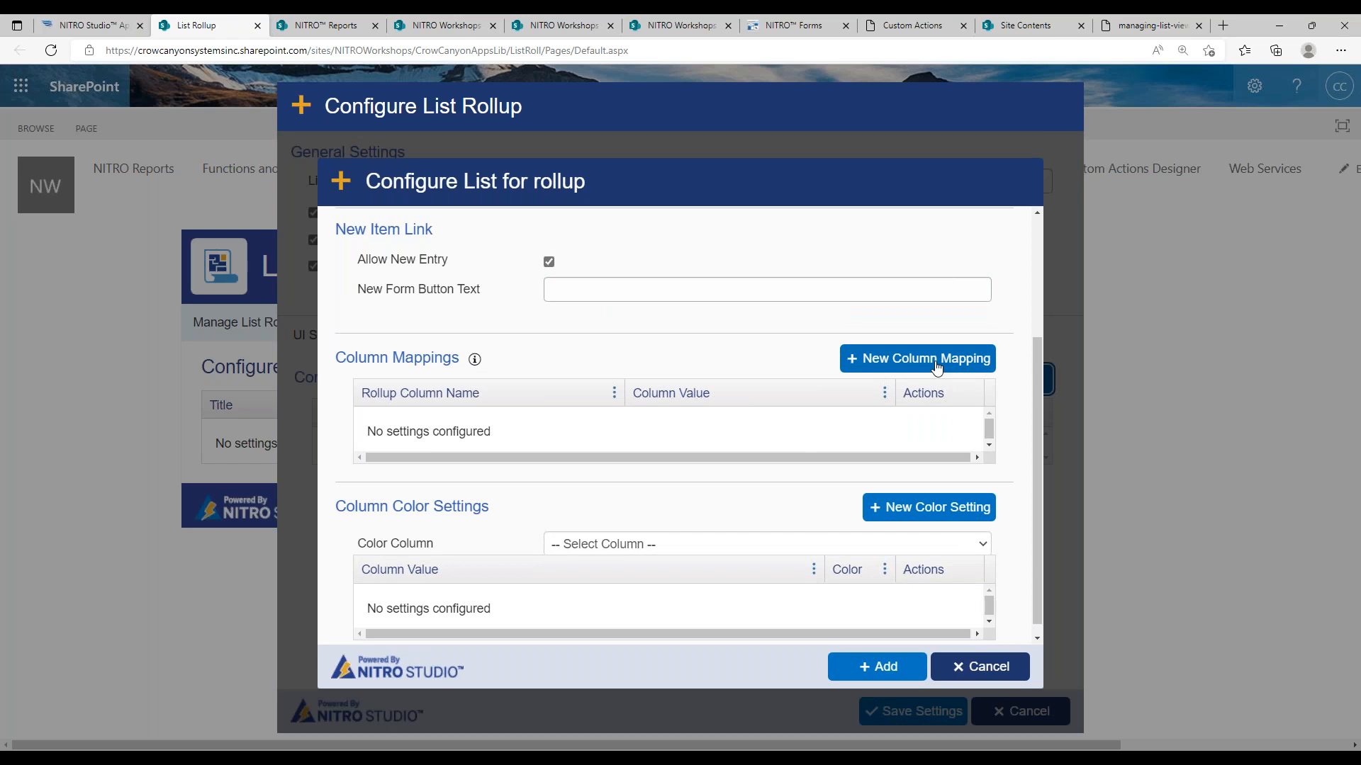
pyautogui.scroll(1, 1028, 283)
pyautogui.scroll(3, 1028, 284)
pyautogui.click(649, 293)
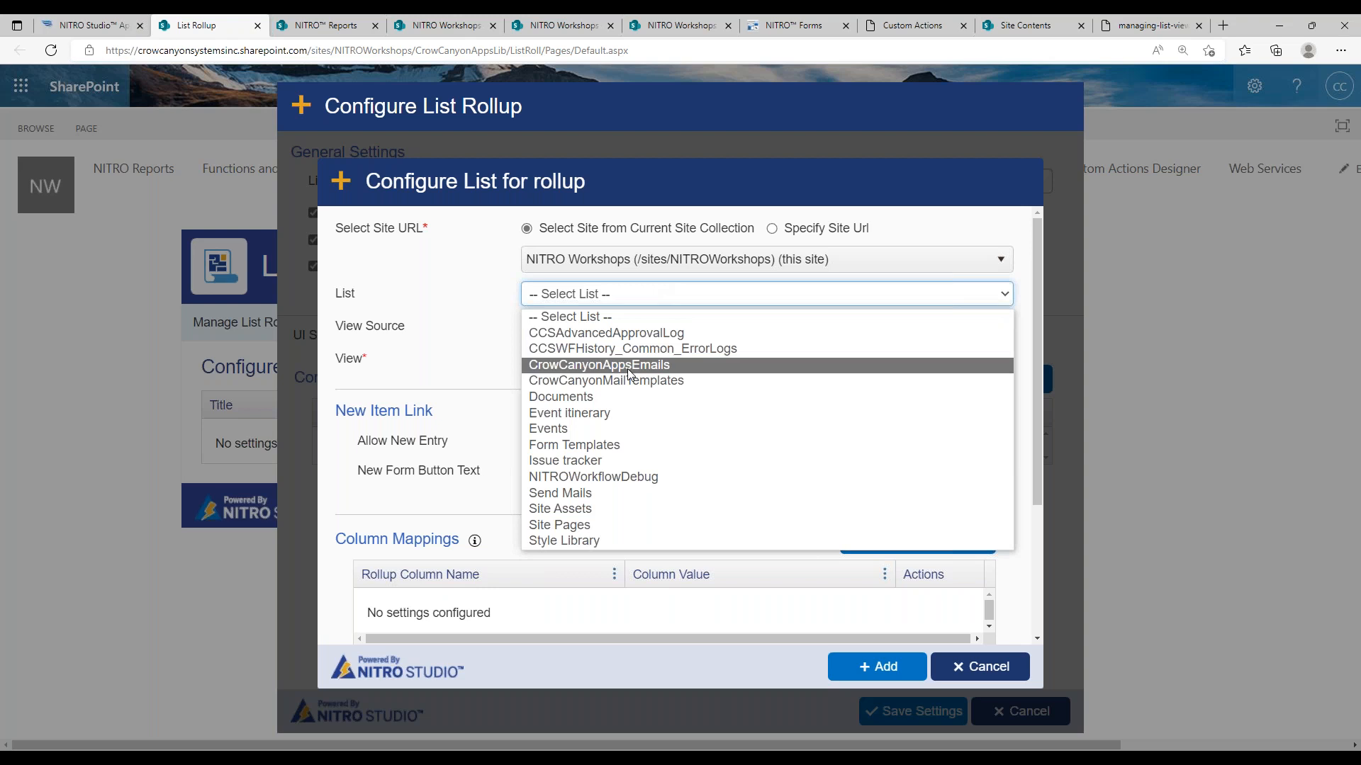
pyautogui.click(623, 460)
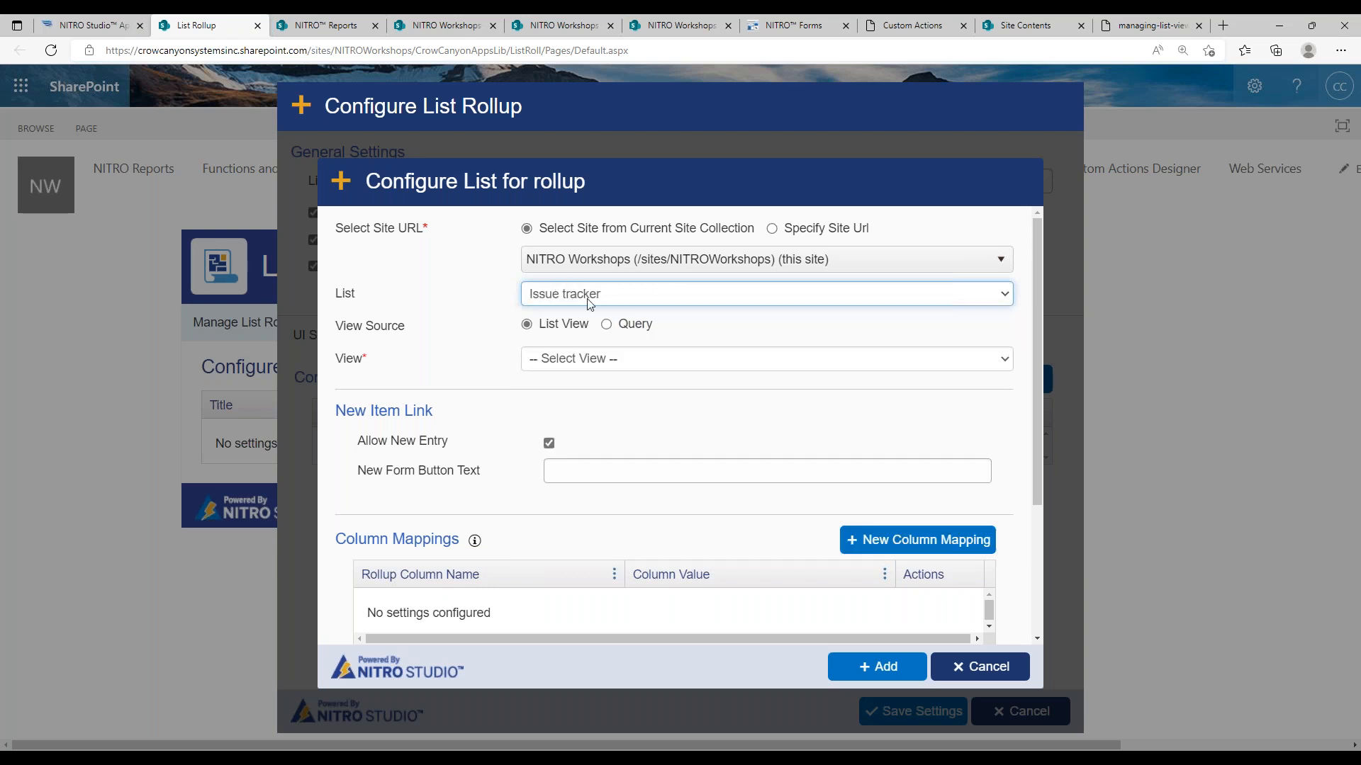
pyautogui.click(578, 363)
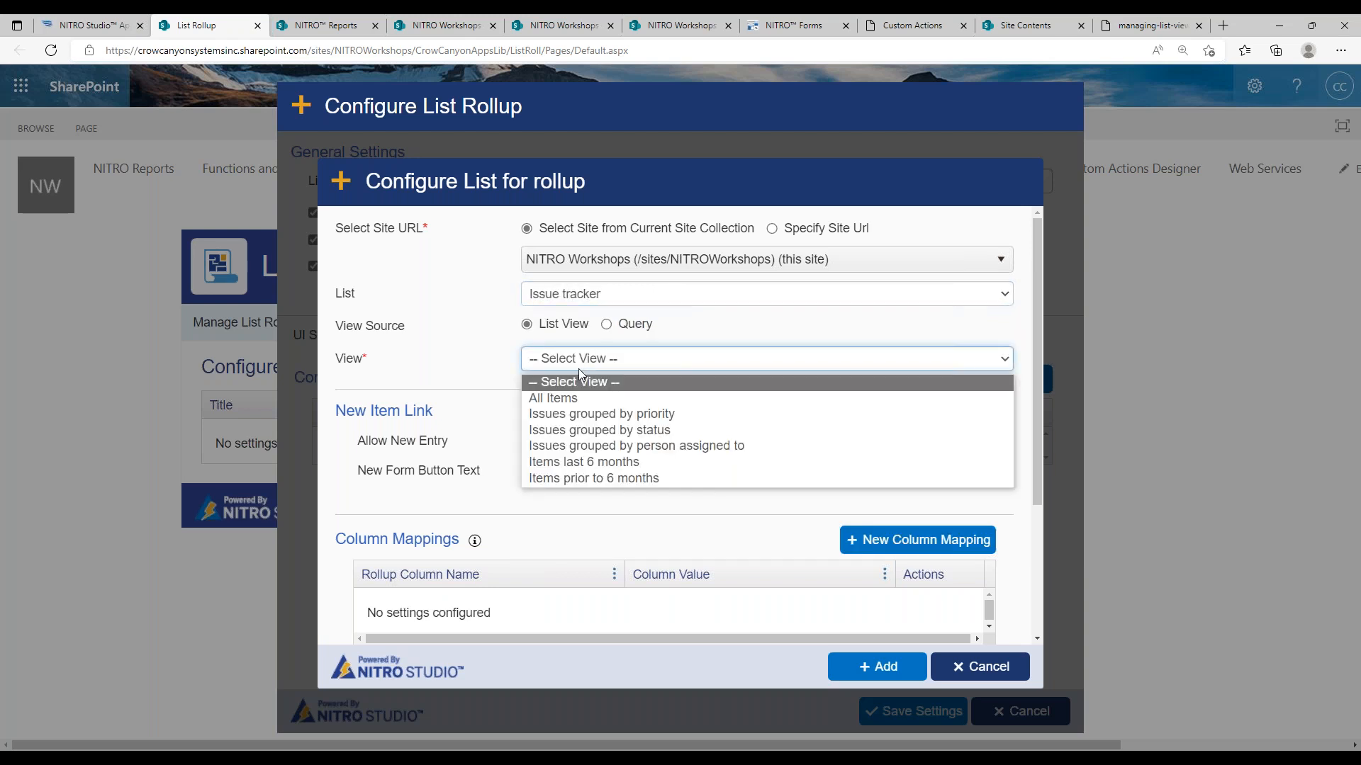
pyautogui.click(606, 478)
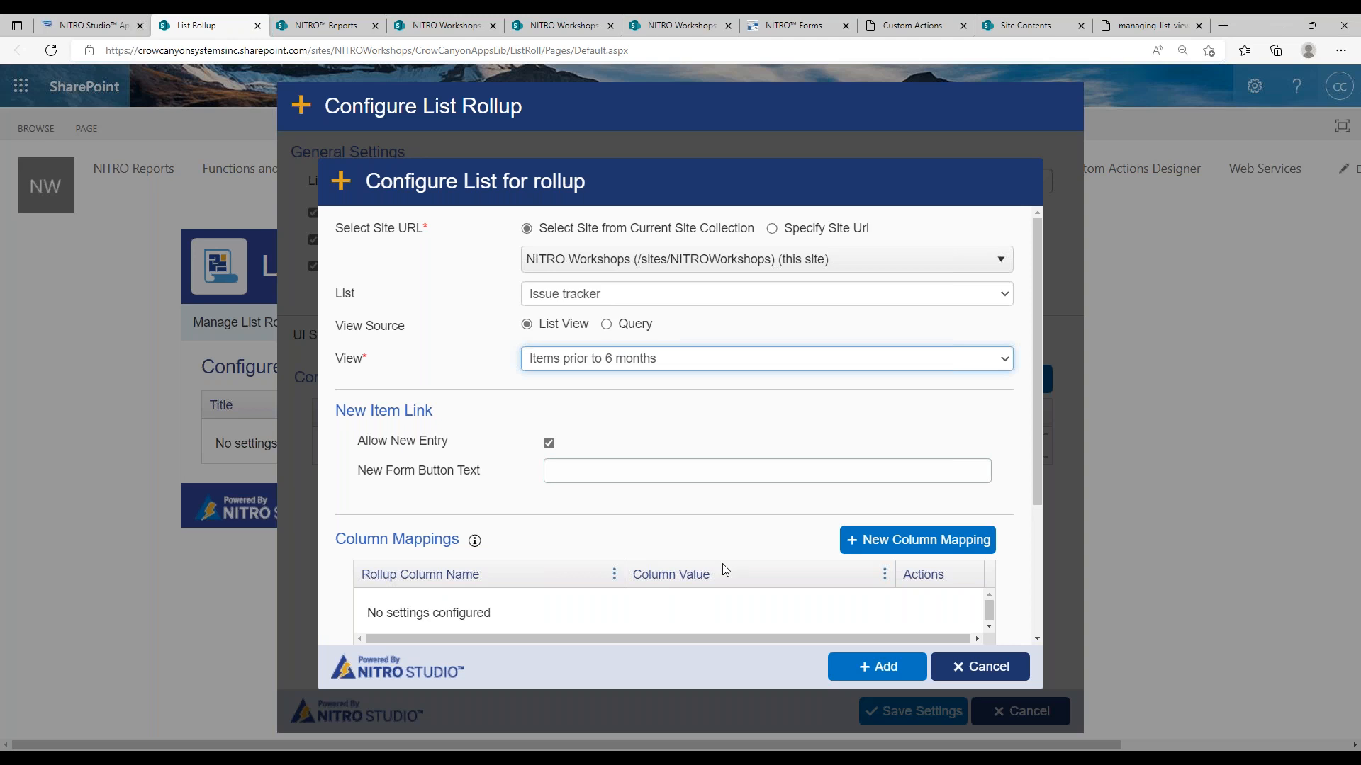
# - Map the Title rollup column to the list's Title column for the Items prior to 6 months view
pyautogui.scroll(-1, 1035, 417)
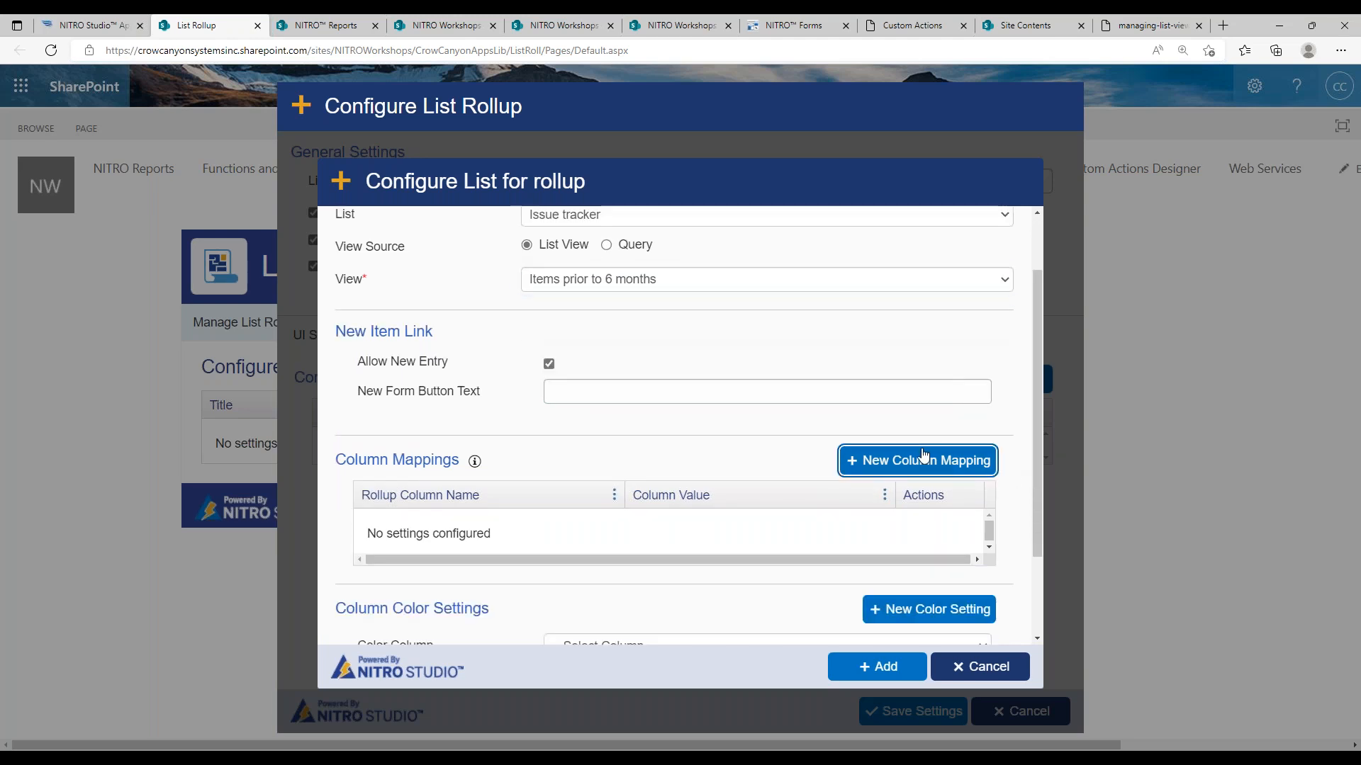
pyautogui.click(920, 461)
pyautogui.click(656, 226)
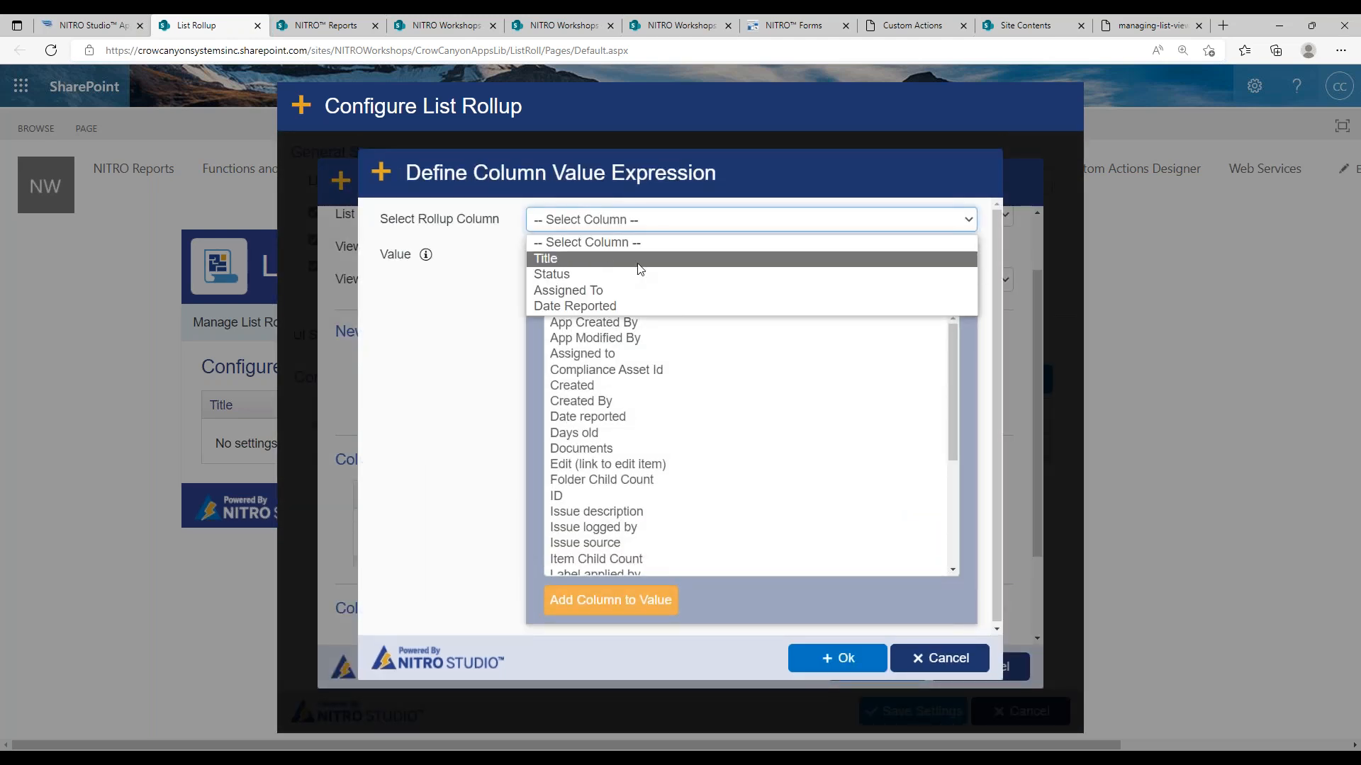
pyautogui.click(638, 260)
pyautogui.scroll(-3, 953, 414)
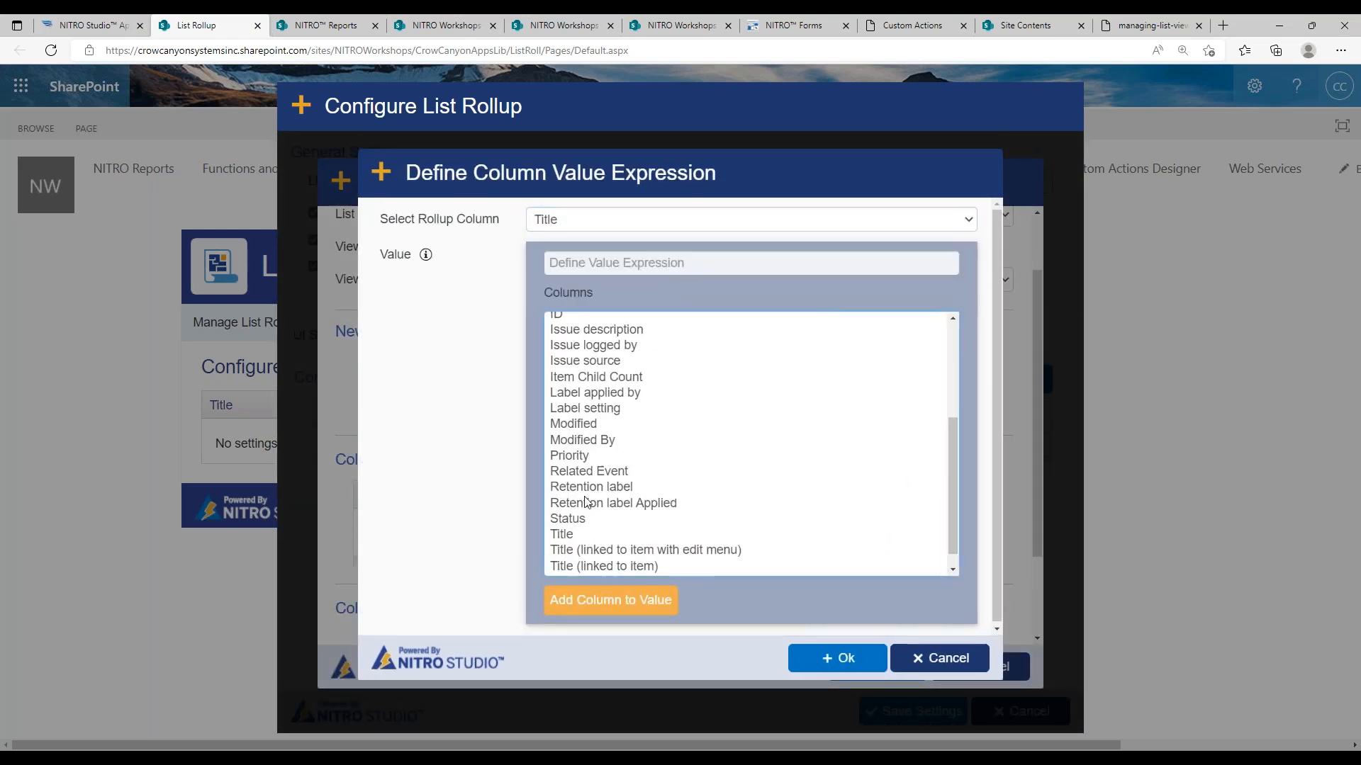
pyautogui.click(590, 534)
pyautogui.click(610, 600)
pyautogui.click(877, 660)
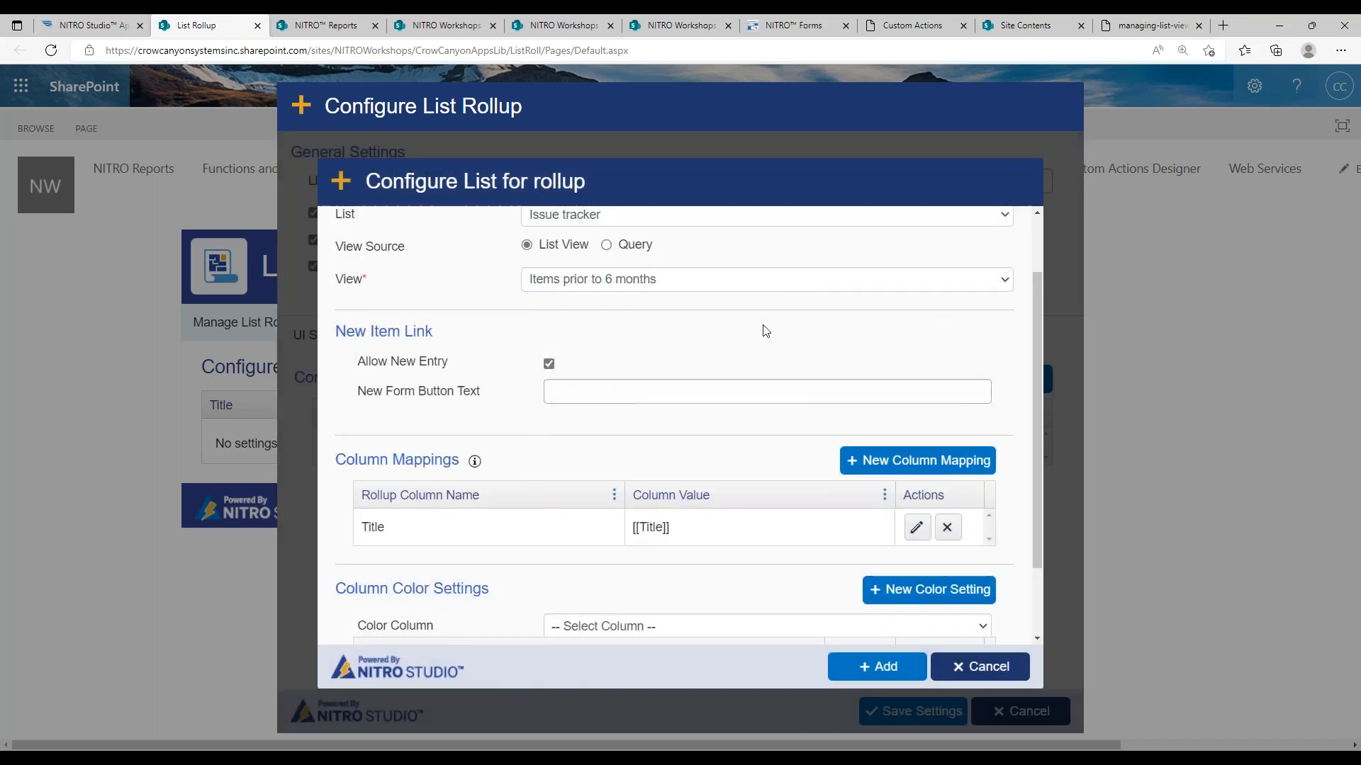
# - Map the Status rollup column to the list's Status column for the Items prior to 6 months view
pyautogui.click(917, 461)
pyautogui.click(618, 221)
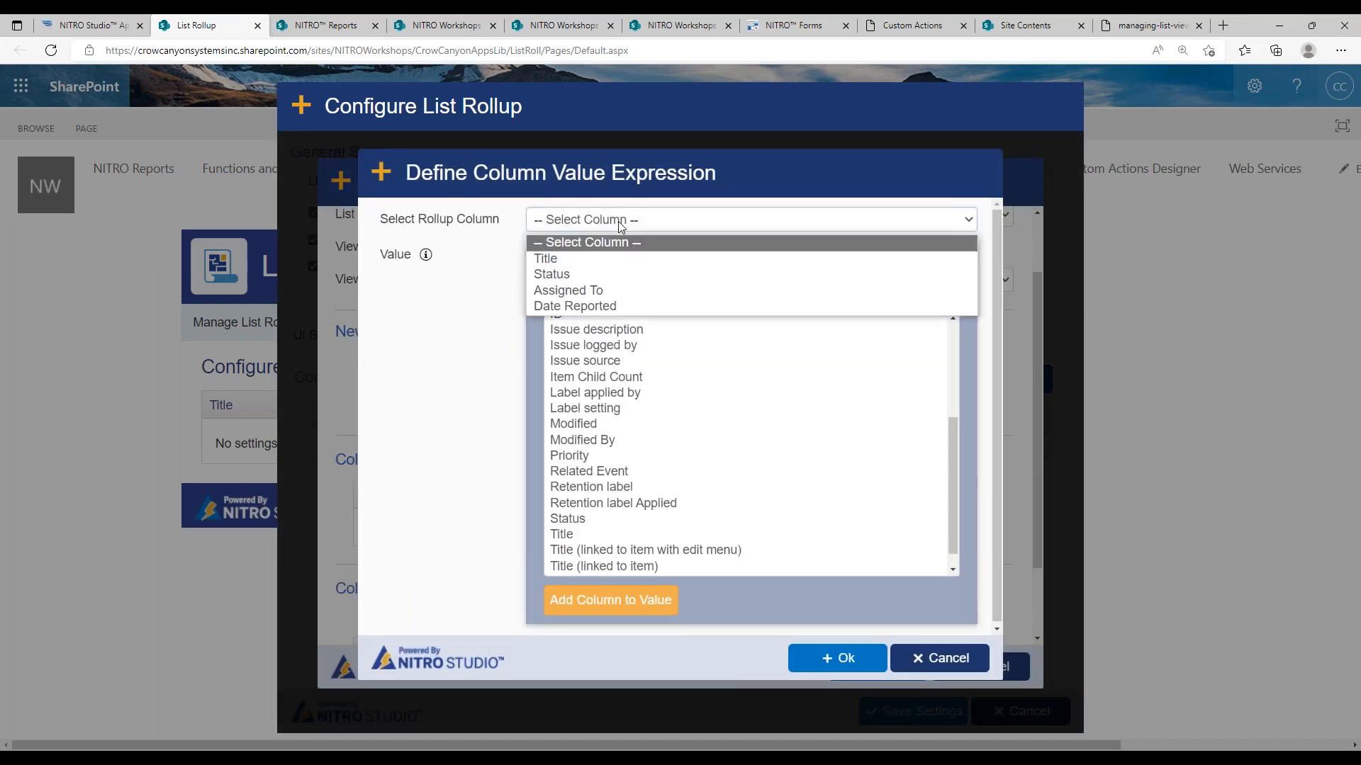
pyautogui.click(610, 270)
pyautogui.click(589, 518)
pyautogui.click(610, 600)
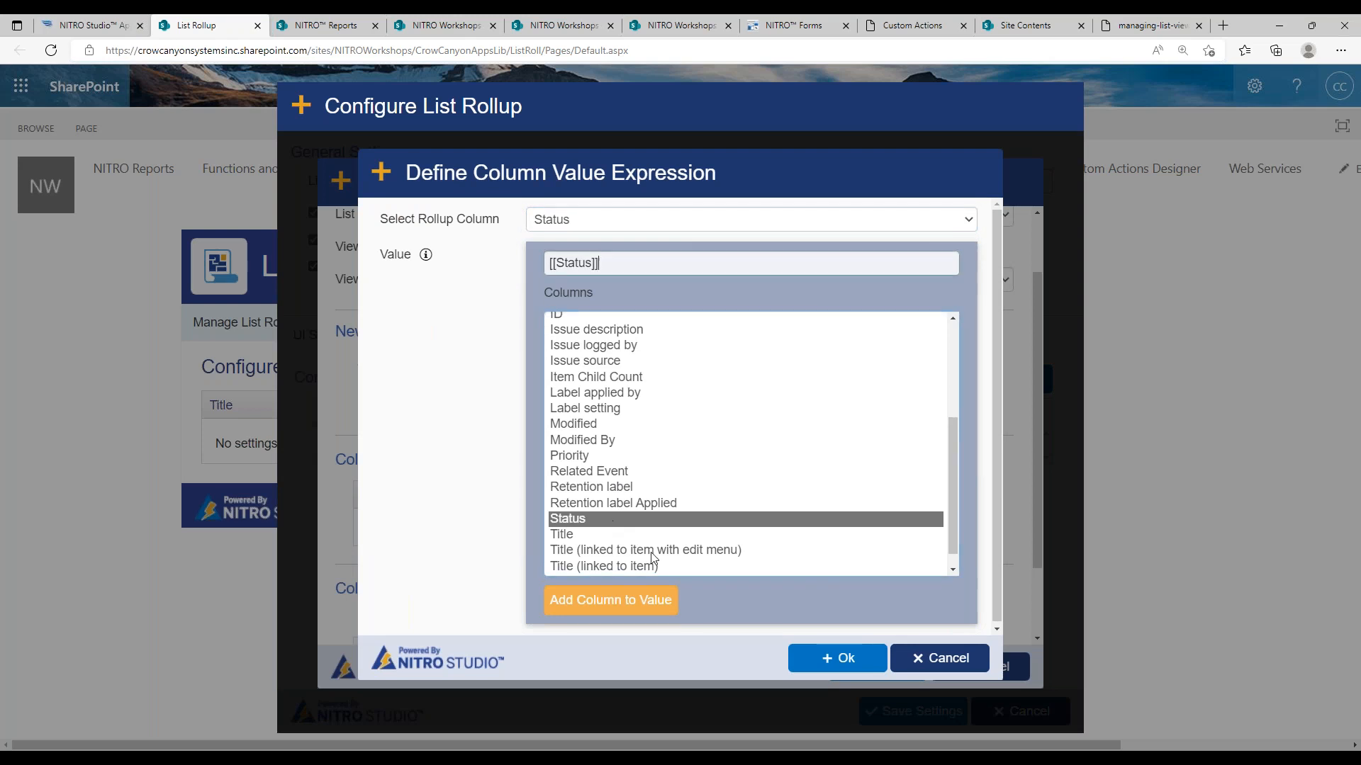
pyautogui.click(829, 658)
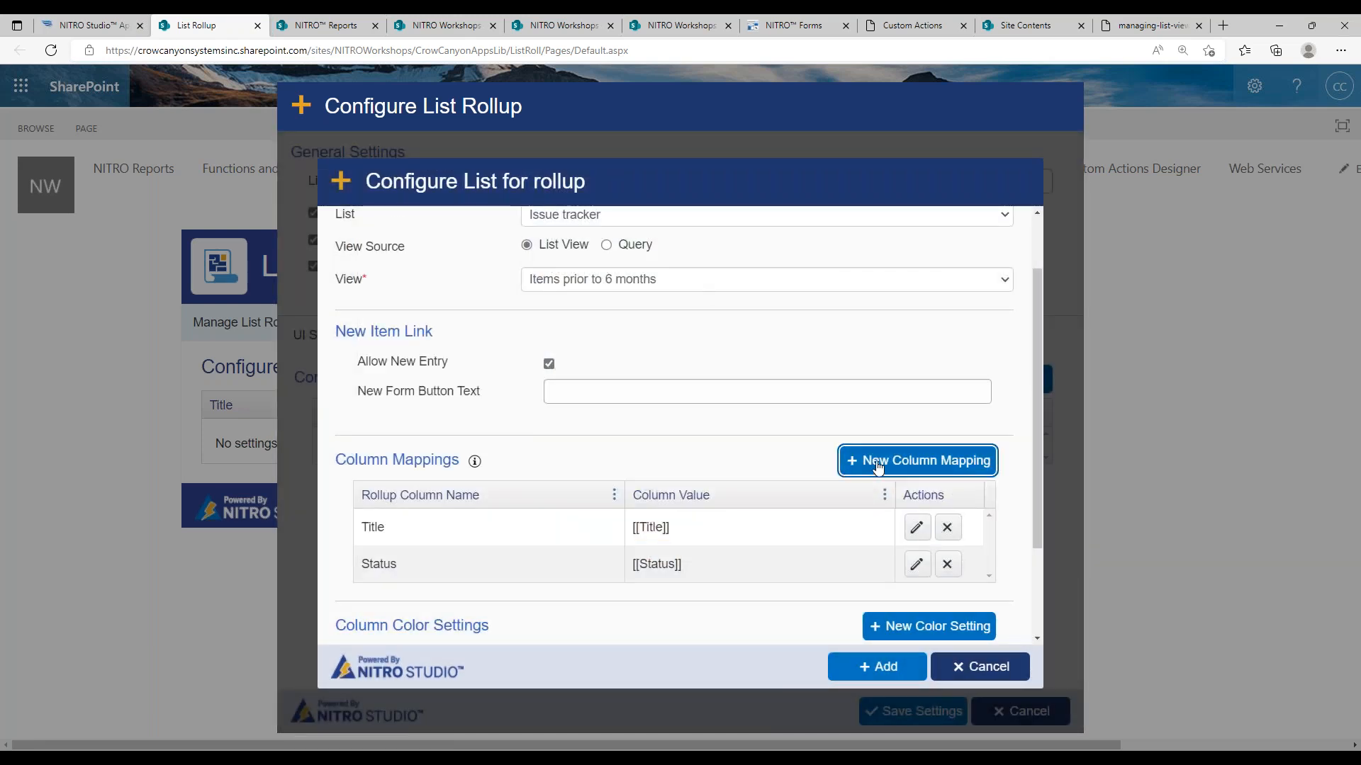
# - Map the Assigned To rollup column to the list's Assigned to column for the Items prior to 6 months view
pyautogui.click(917, 461)
pyautogui.click(602, 220)
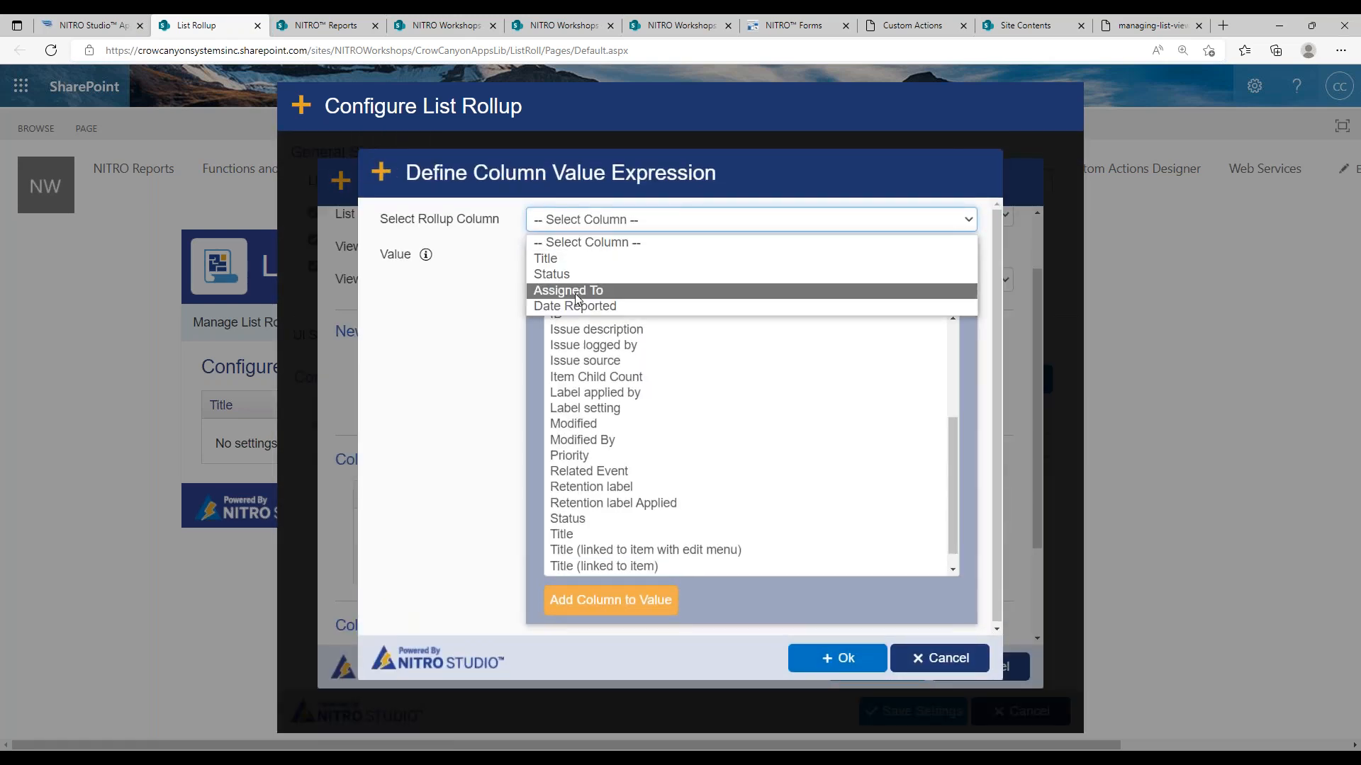
pyautogui.click(576, 292)
pyautogui.scroll(3, 949, 438)
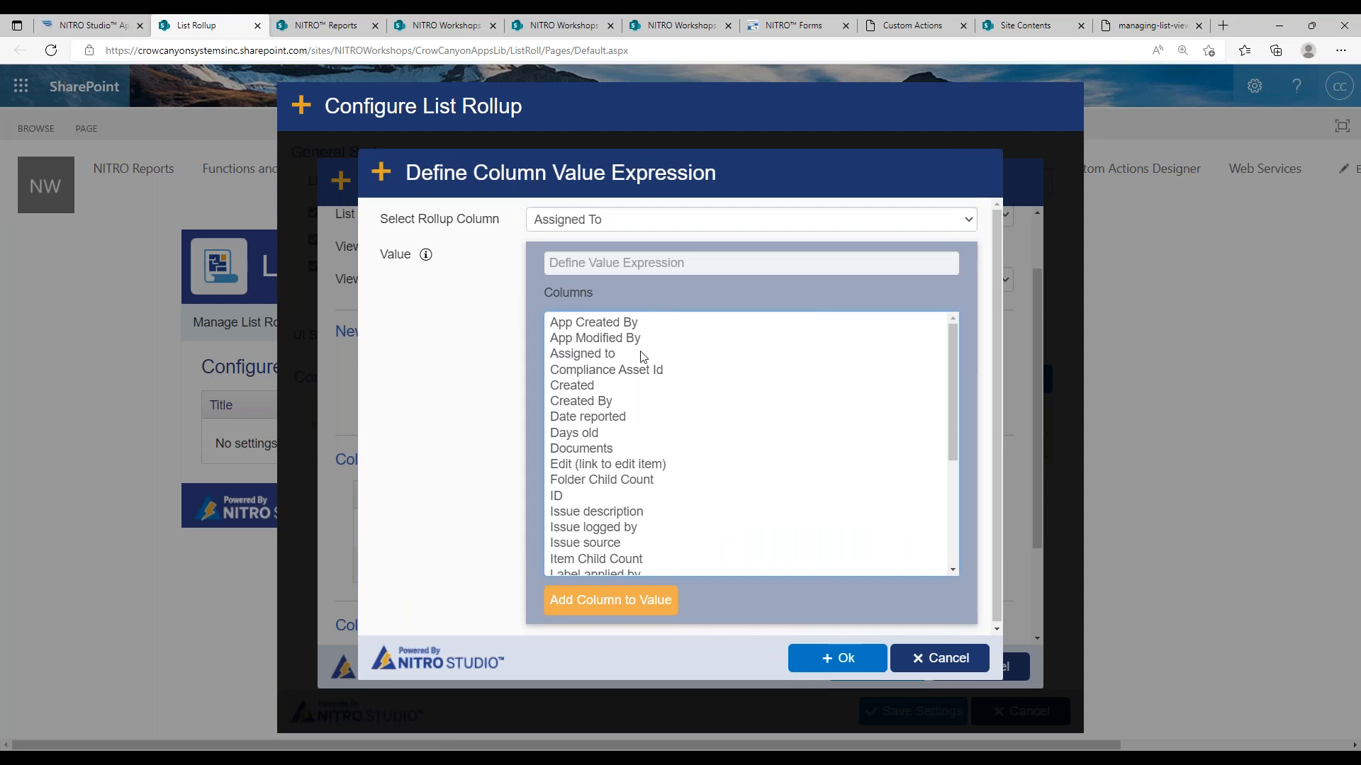
pyautogui.doubleClick(642, 353)
pyautogui.click(837, 657)
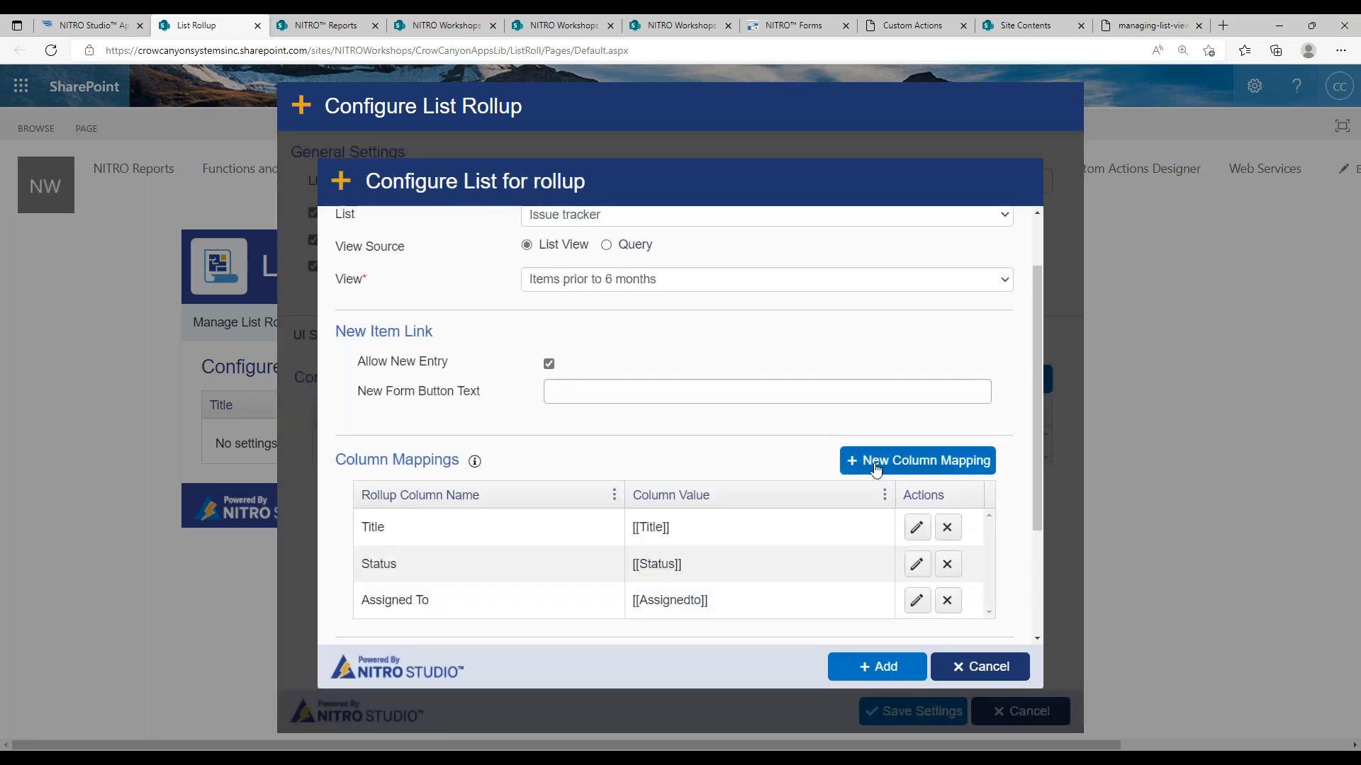
# - Map the Date Reported rollup column to Date reported for the Items prior to 6 months source and save the completed rollup
pyautogui.click(917, 459)
pyautogui.click(652, 221)
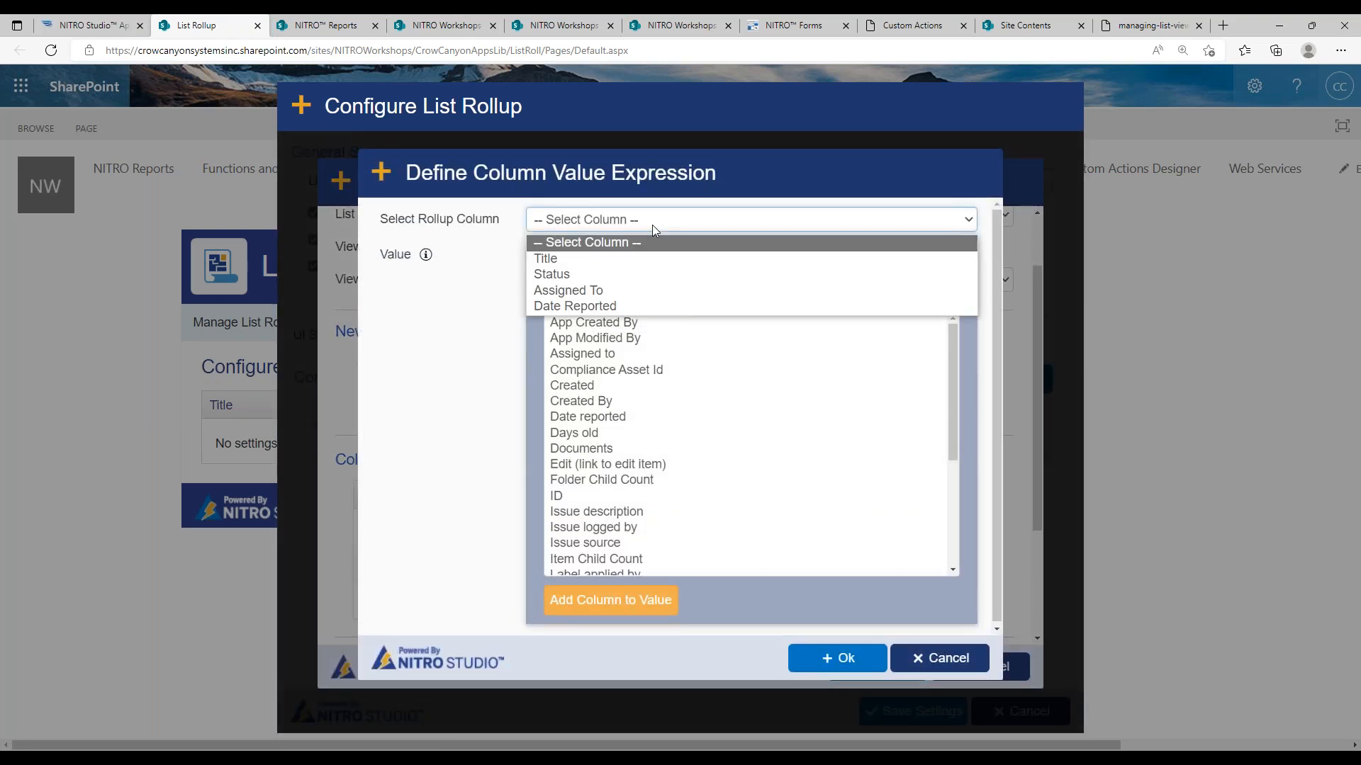
pyautogui.click(606, 306)
pyautogui.click(601, 419)
pyautogui.doubleClick(600, 418)
pyautogui.click(842, 657)
pyautogui.click(880, 677)
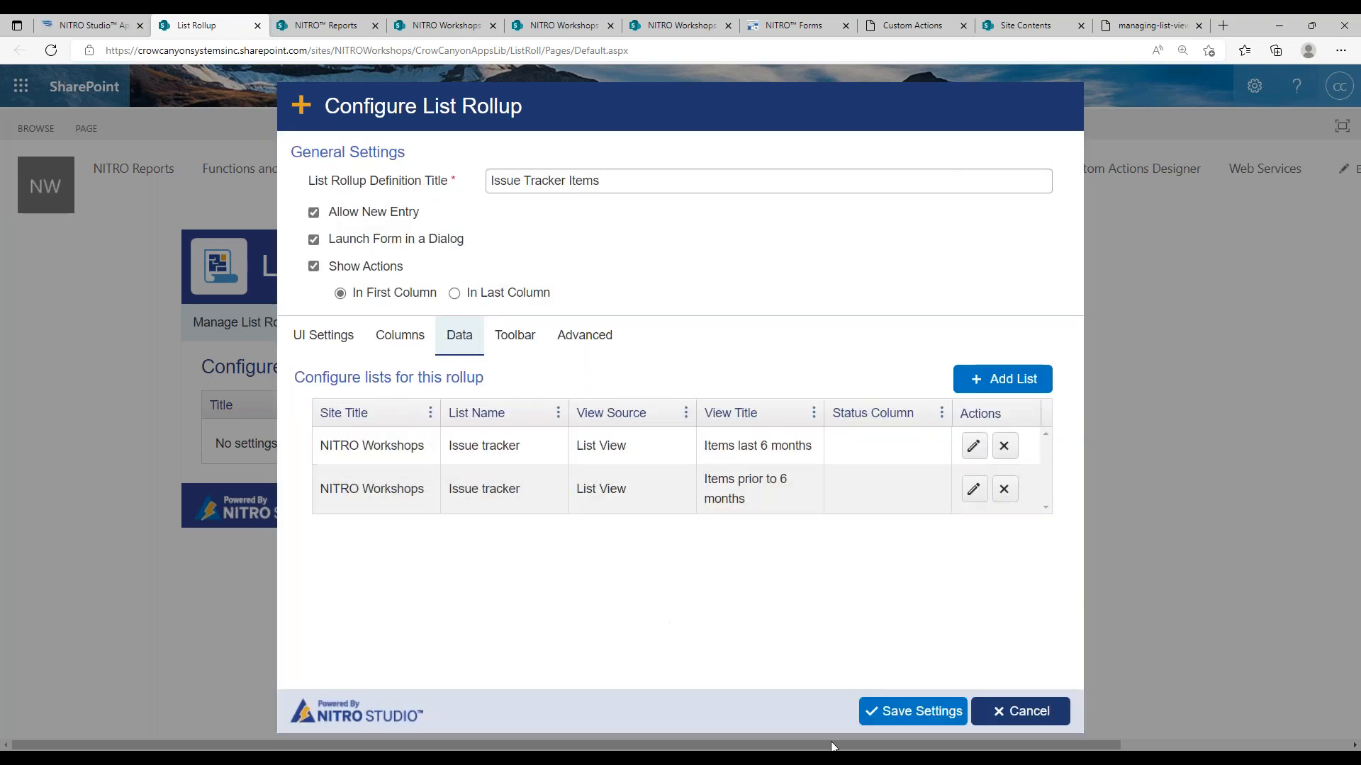
pyautogui.click(912, 711)
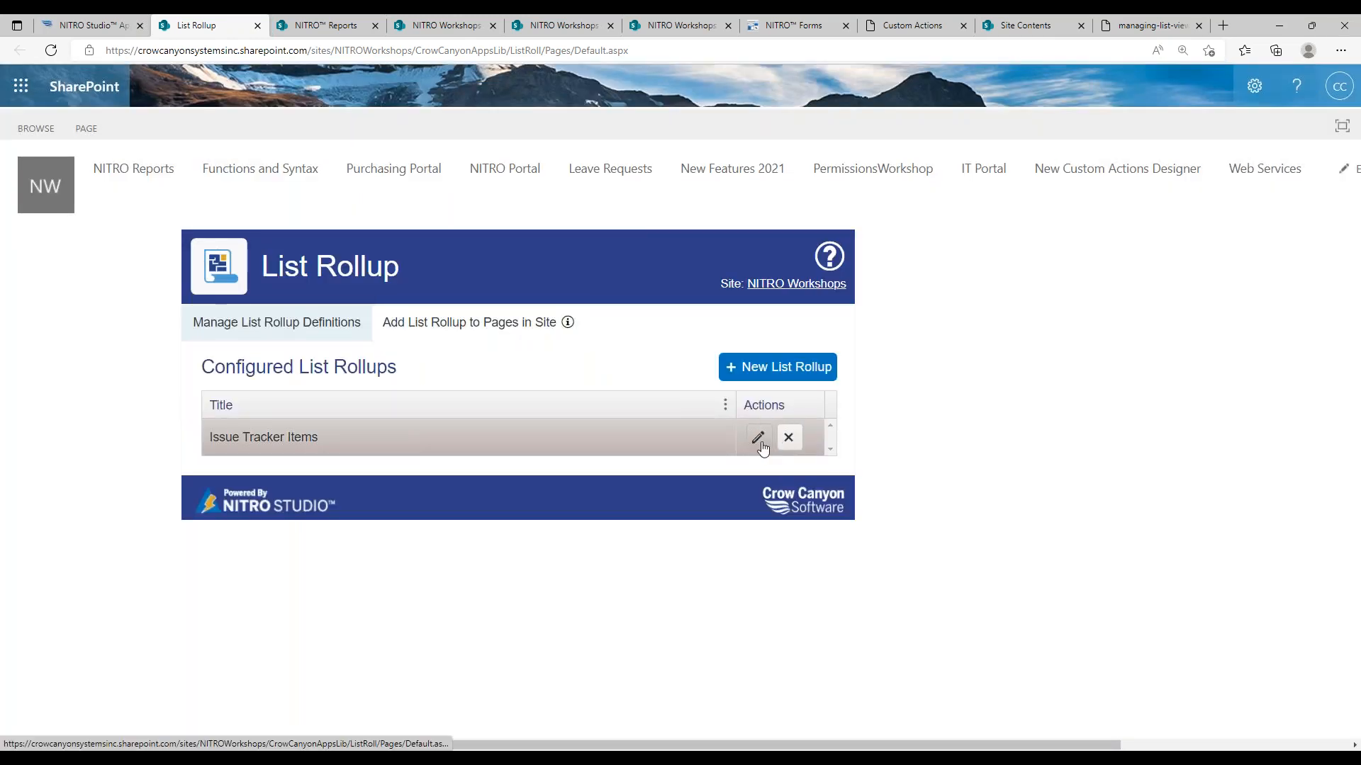
# - Reopen the Issue Tracker Items rollup, review its Advanced and Toolbar settings, and save it
pyautogui.click(758, 437)
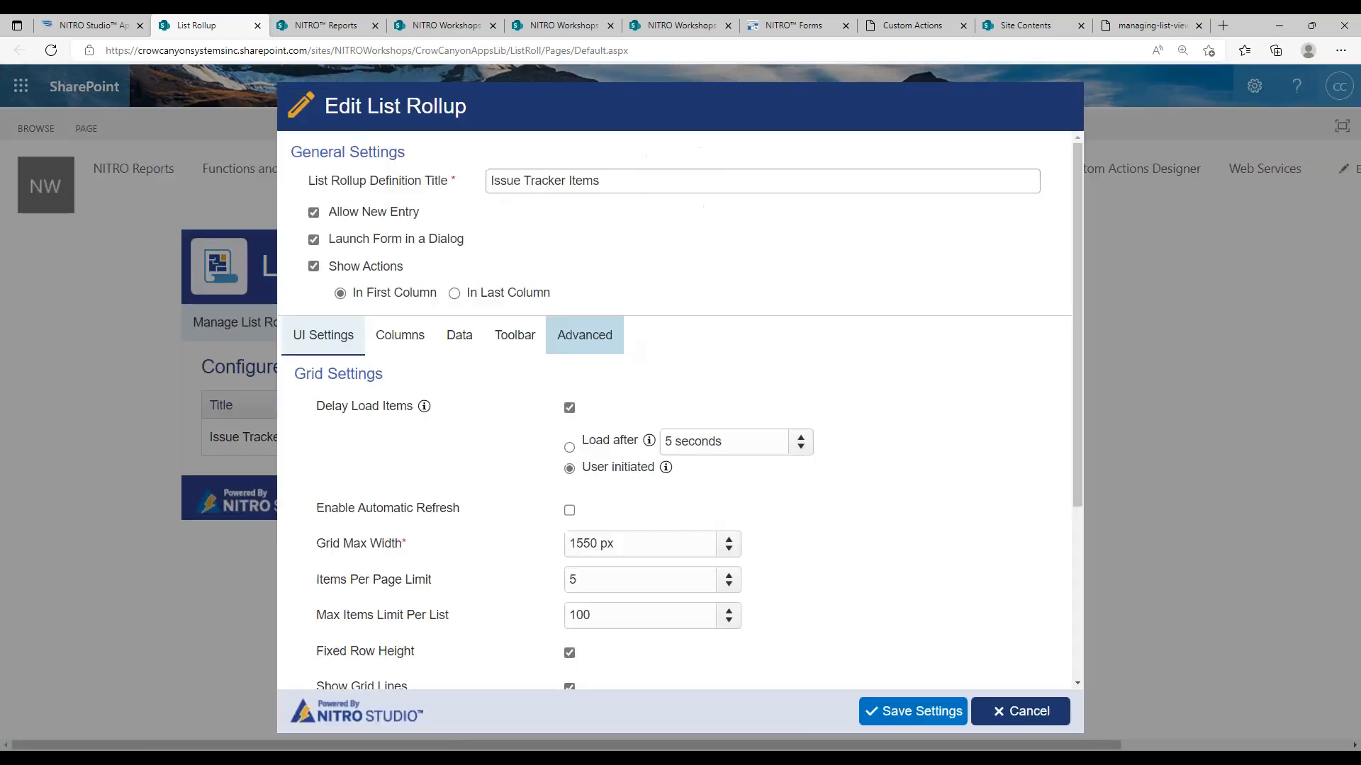
pyautogui.click(622, 341)
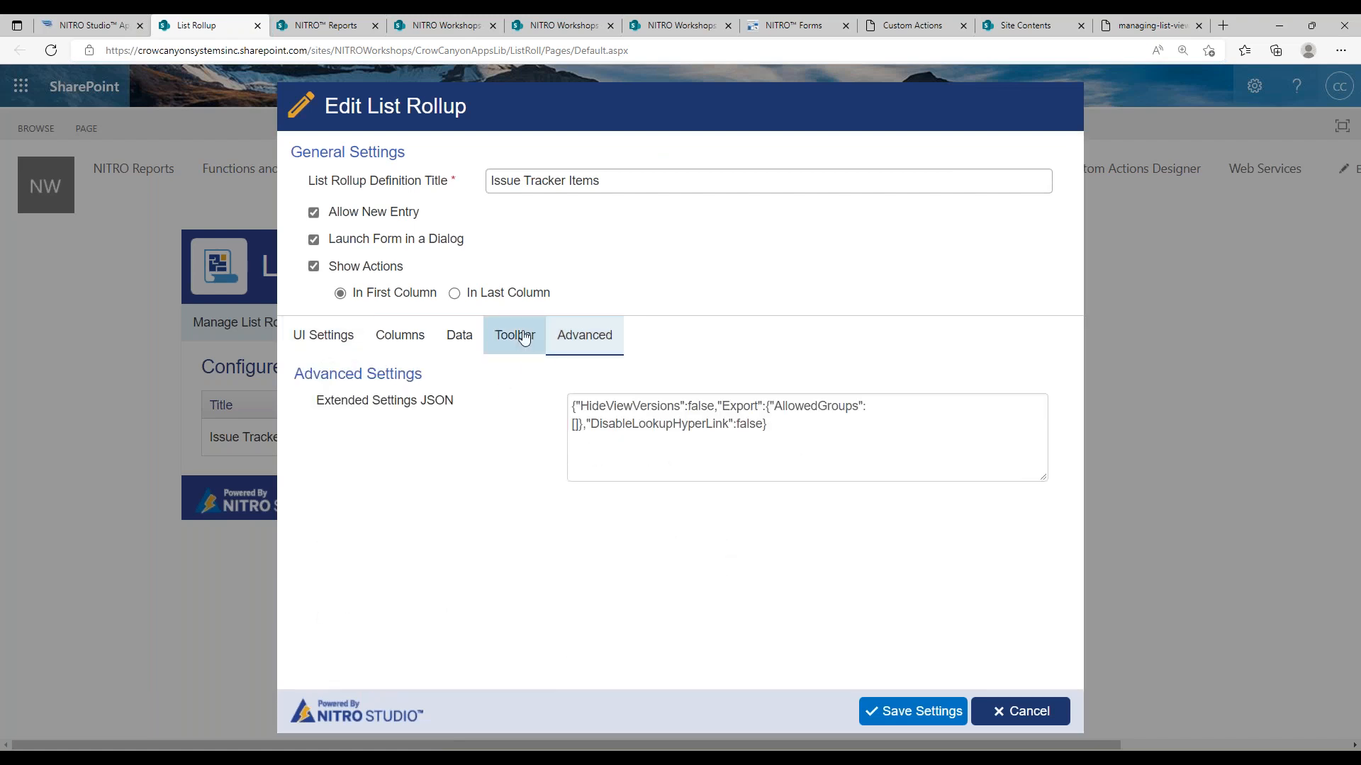
pyautogui.click(521, 338)
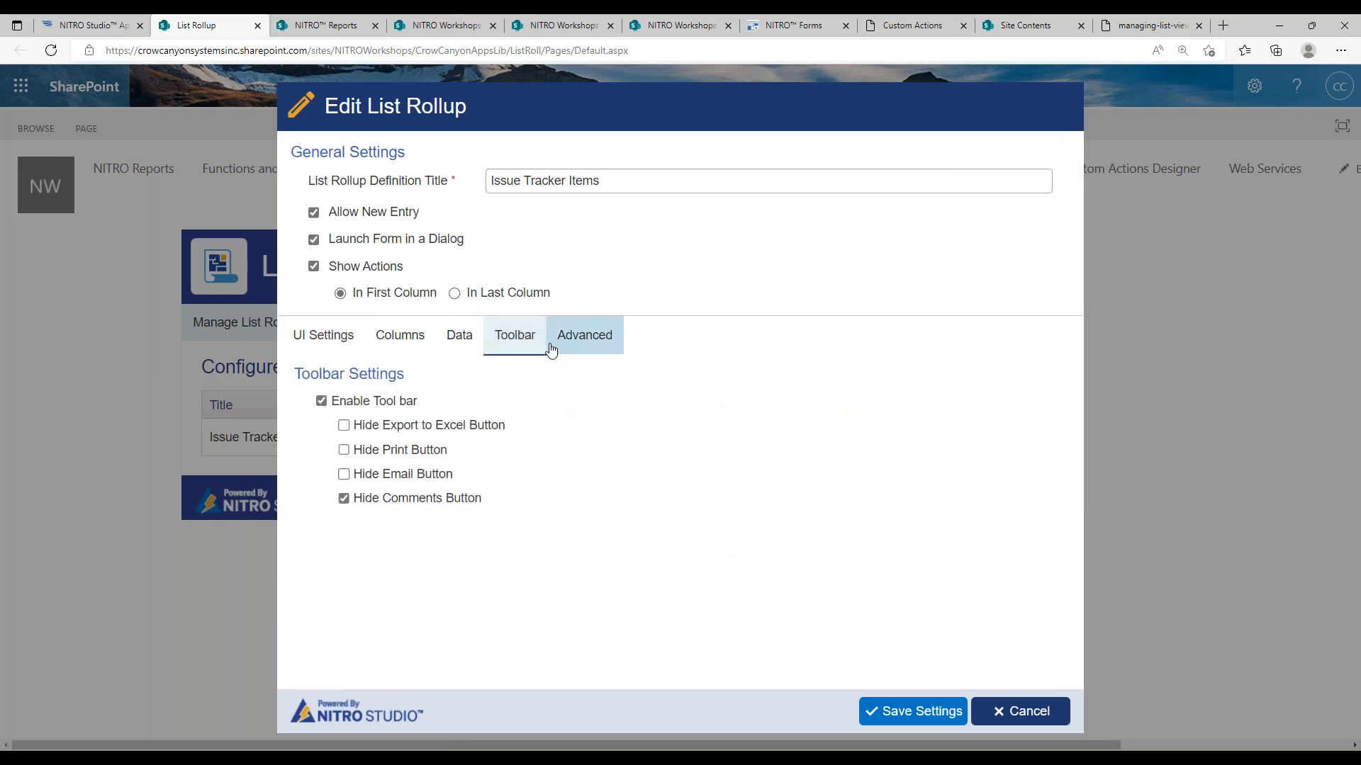
pyautogui.doubleClick(387, 422)
pyautogui.click(589, 503)
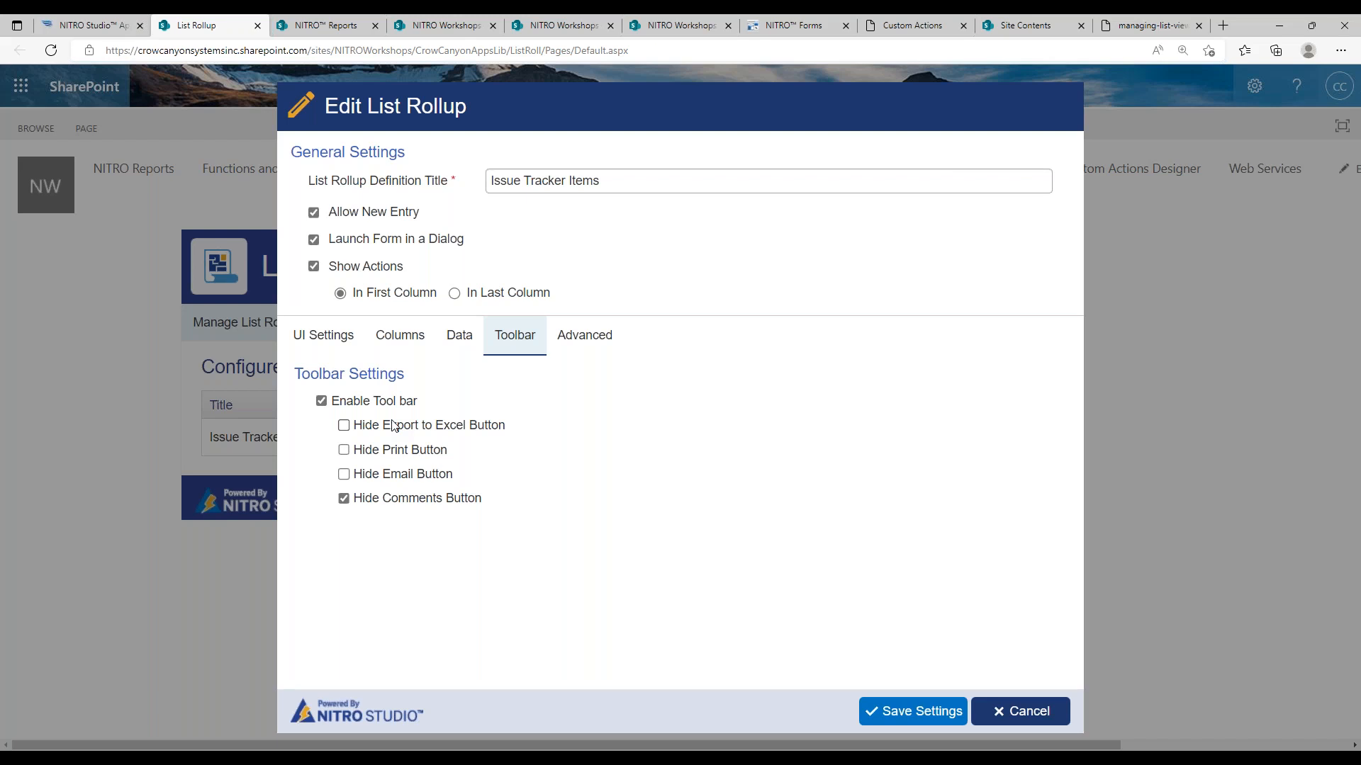
pyautogui.click(920, 715)
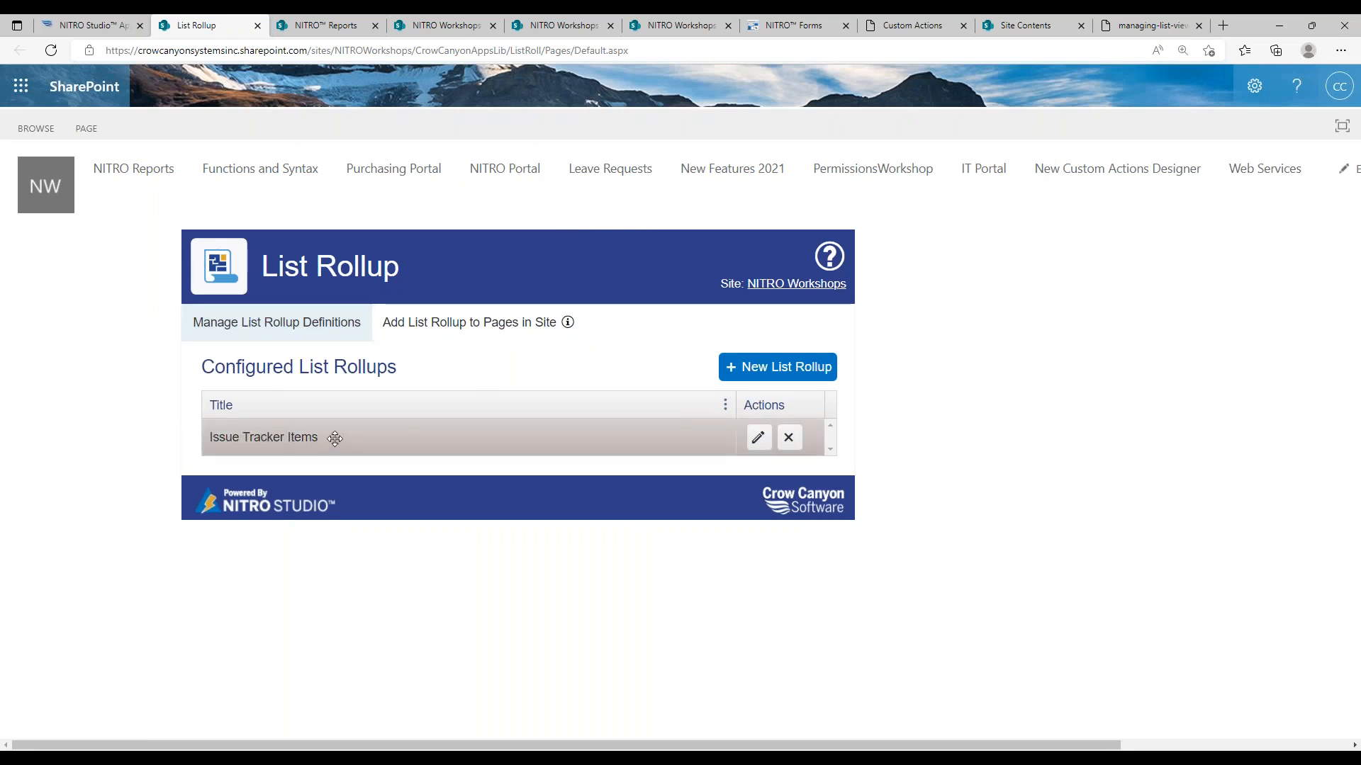
# - Open the NITRO Workshops home page for editing and add a List Rollup - Crow Canyon web part above the Issue Tracker list view
pyautogui.click(54, 168)
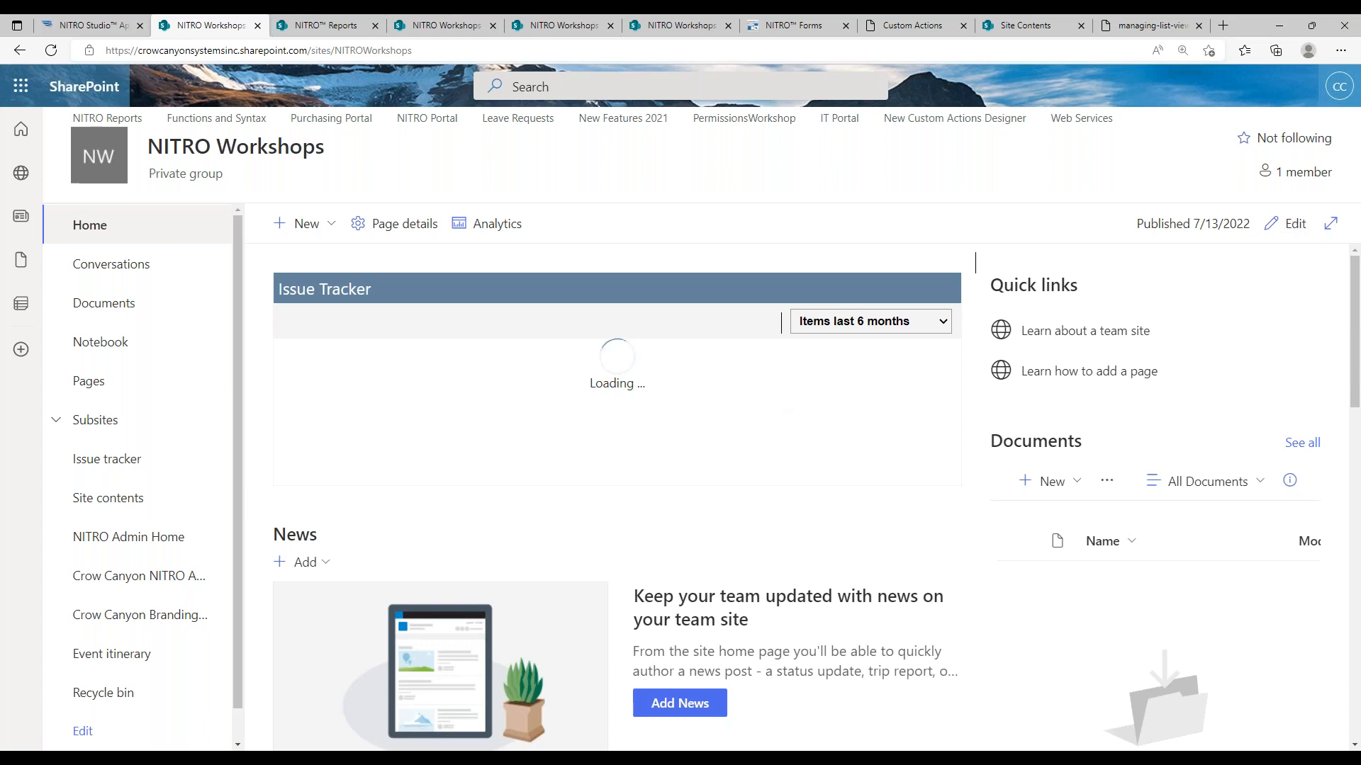
pyautogui.click(1292, 232)
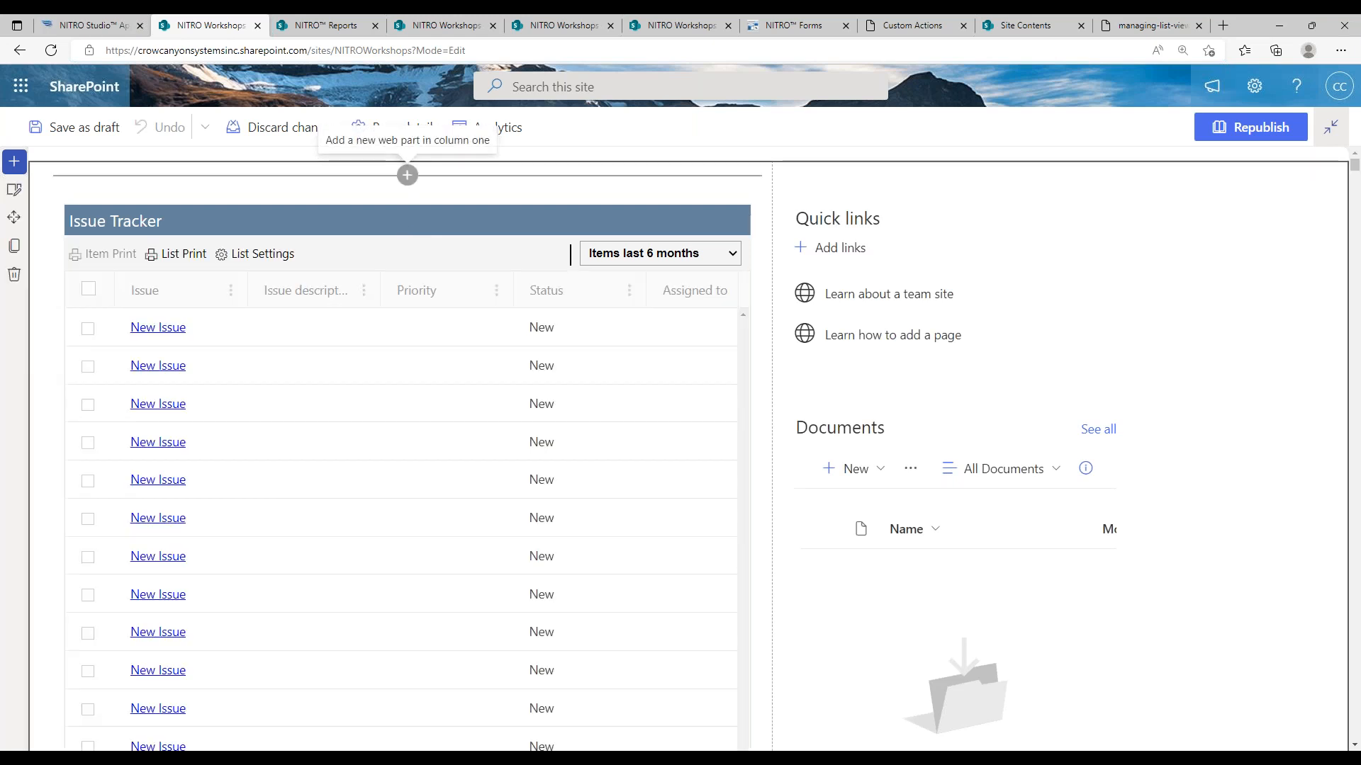
pyautogui.click(407, 175)
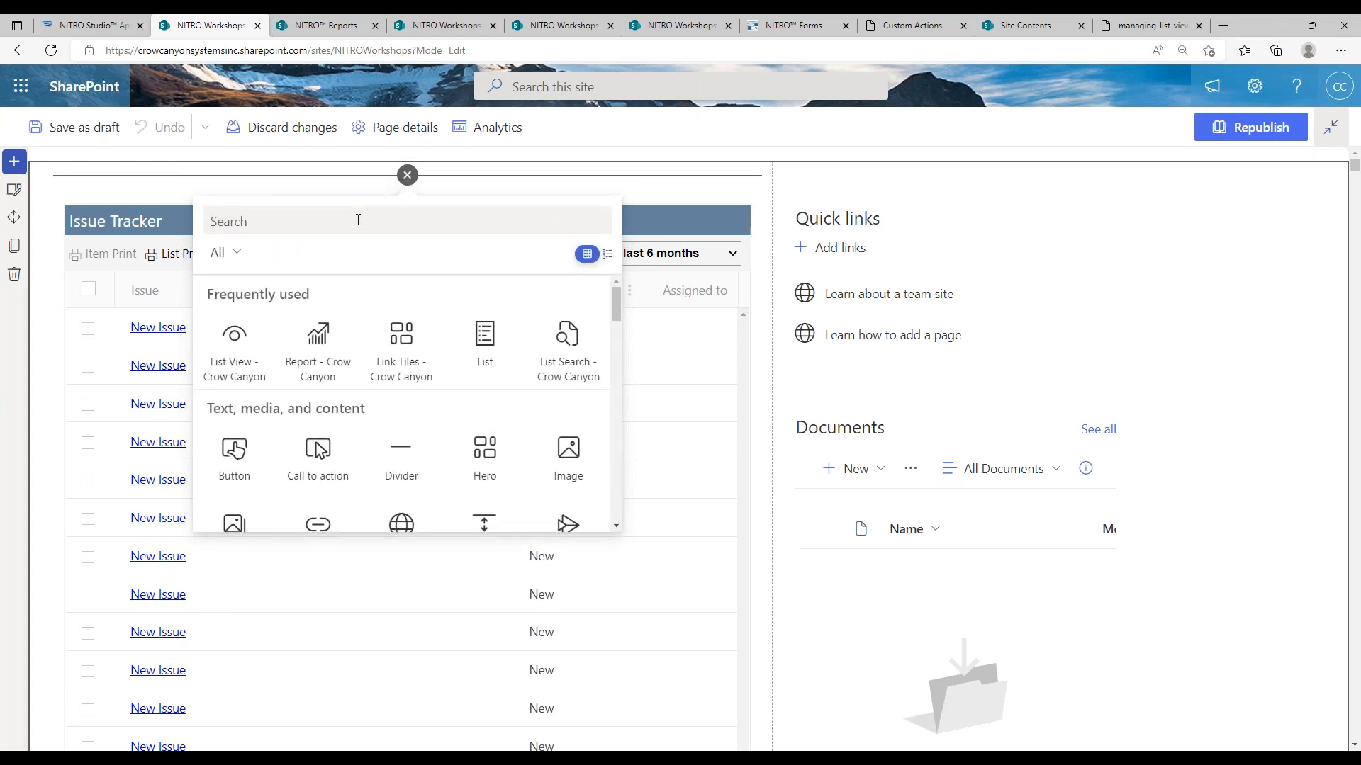
pyautogui.write('rollup')
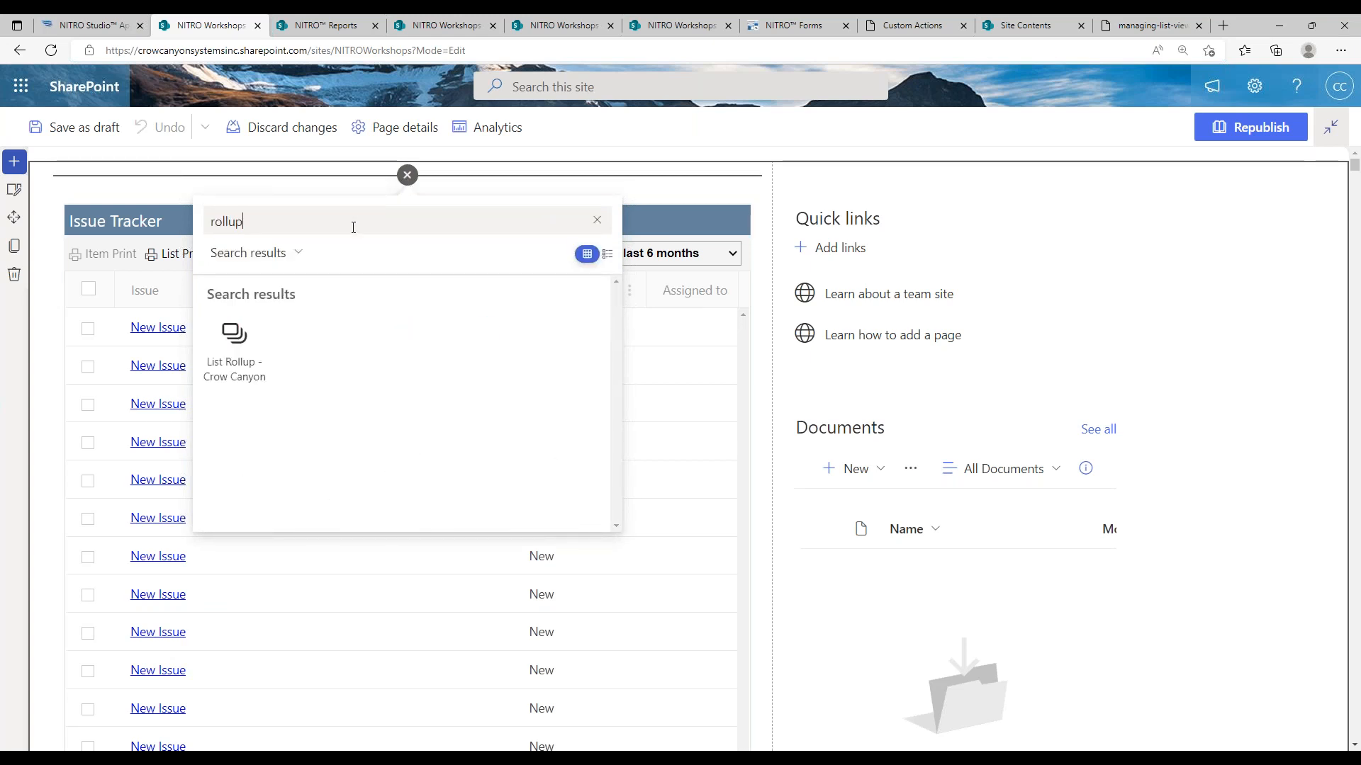
pyautogui.click(241, 355)
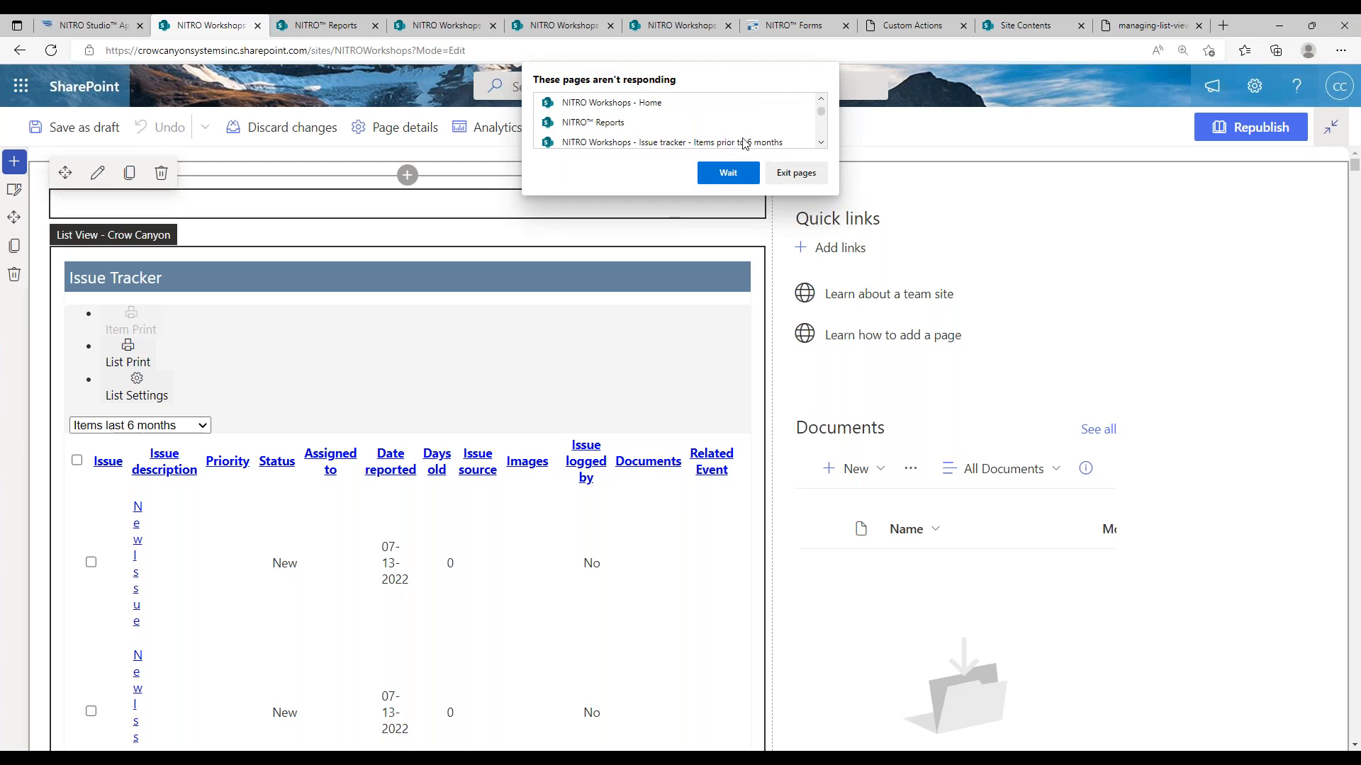
pyautogui.click(727, 173)
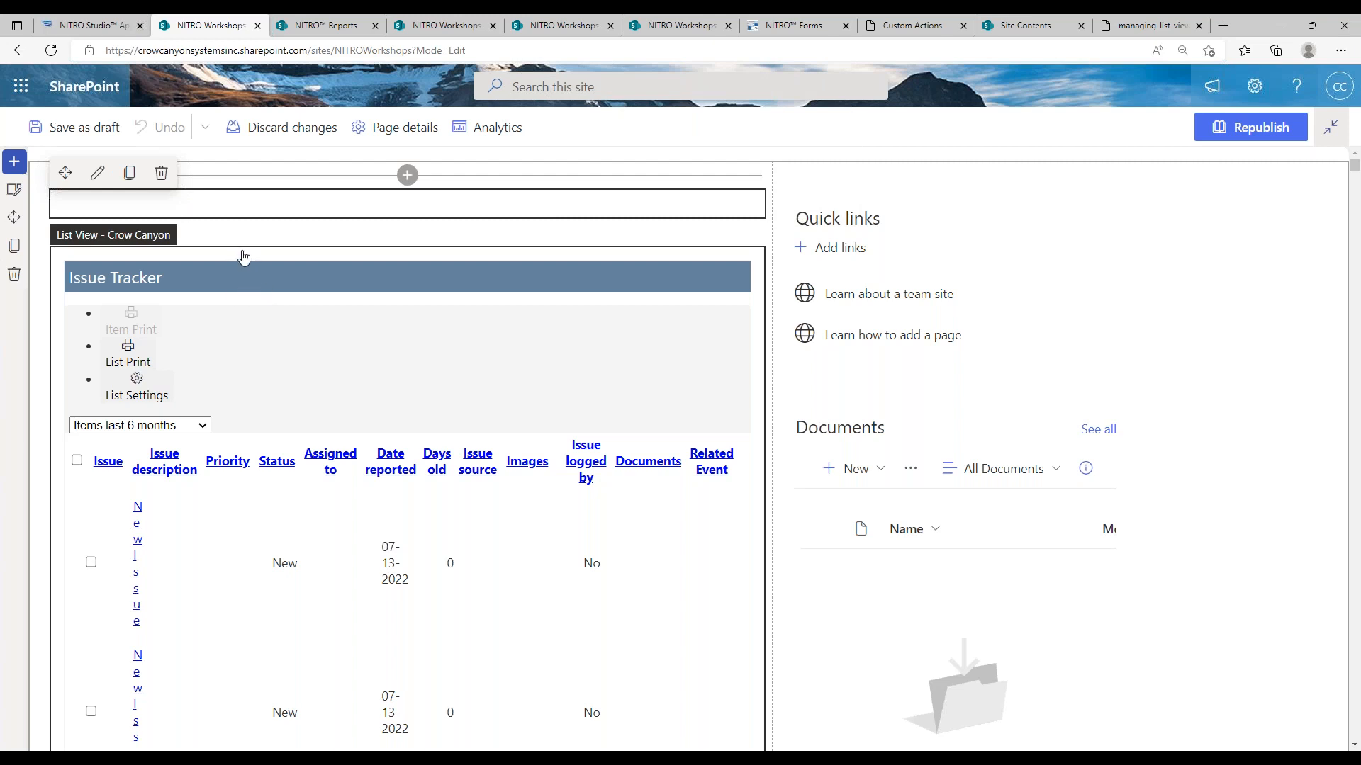
# - Edit the Issue Tracker definition in NITRO List View to delay loading of items until User initiated, and save it
pyautogui.click(103, 25)
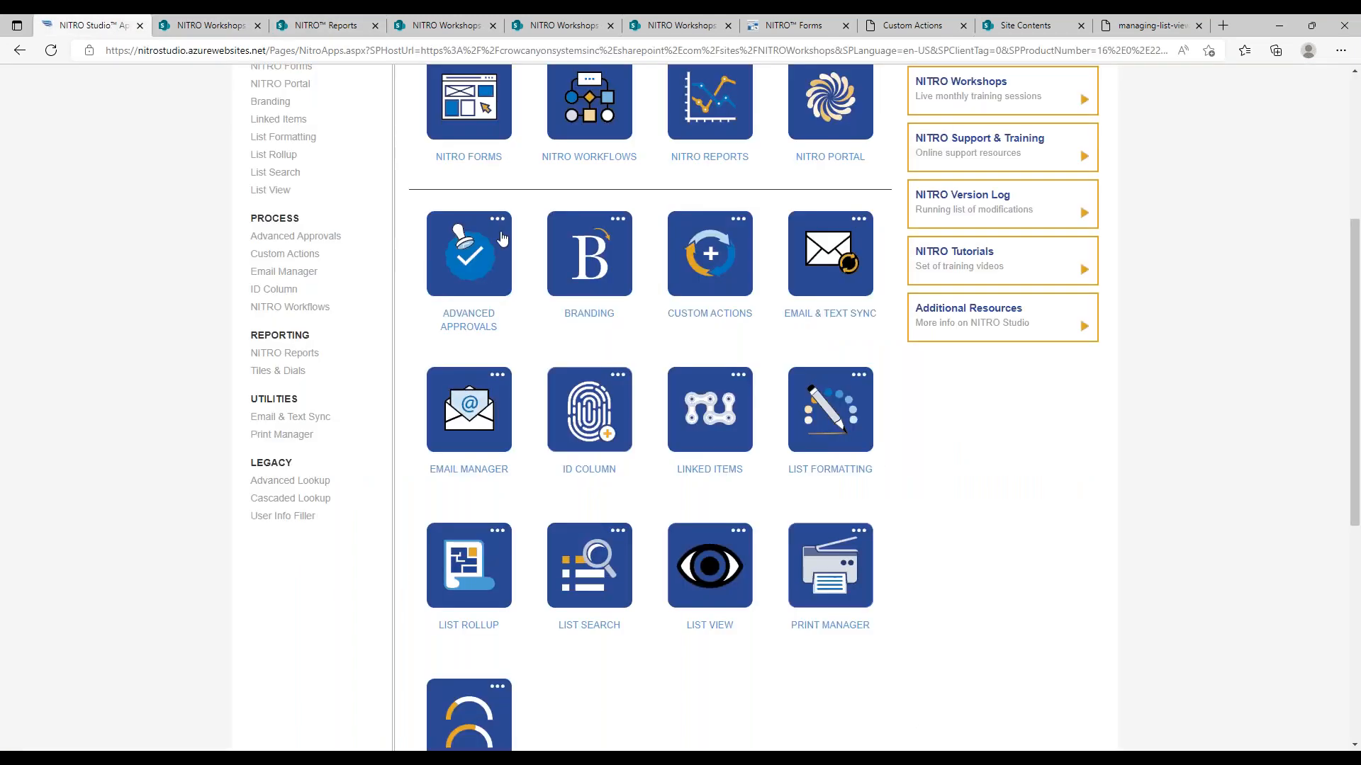
pyautogui.click(712, 581)
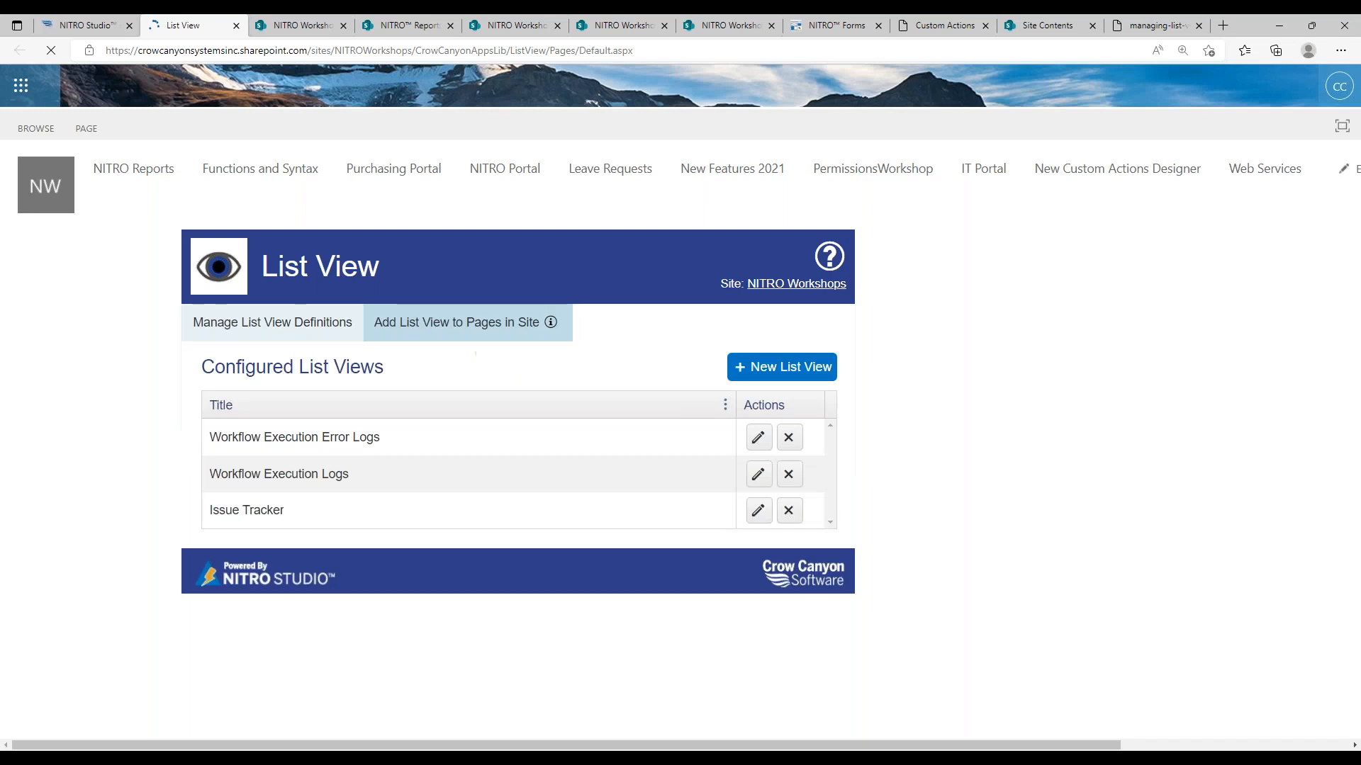
pyautogui.click(759, 511)
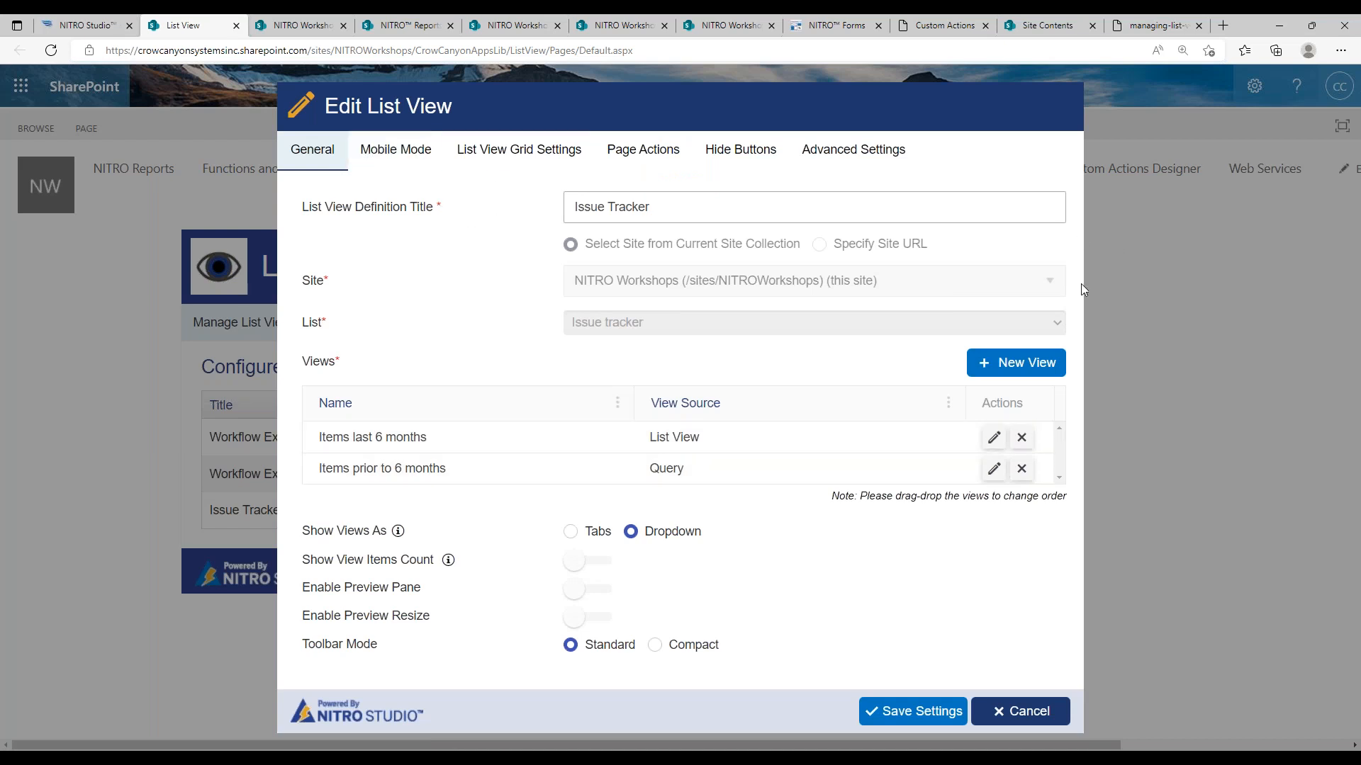
pyautogui.click(400, 152)
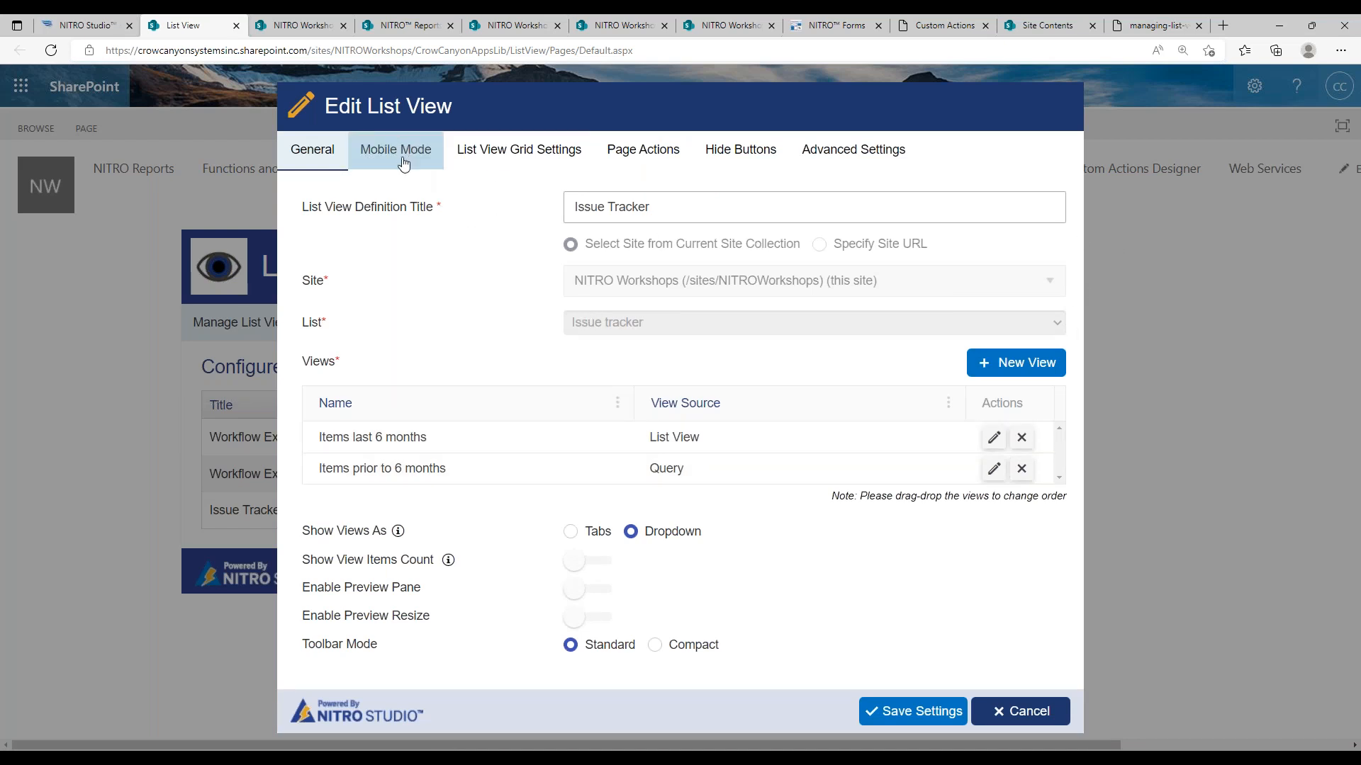
pyautogui.click(473, 155)
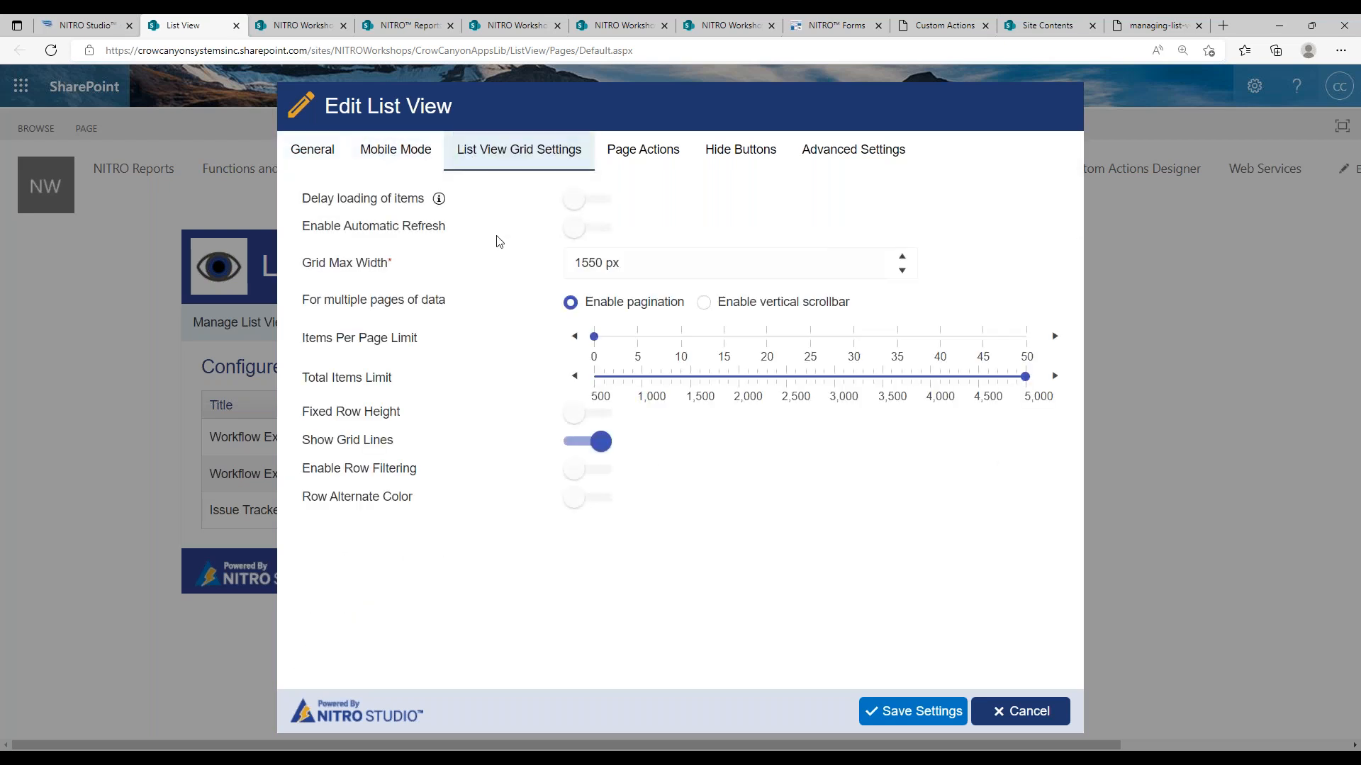
pyautogui.click(582, 200)
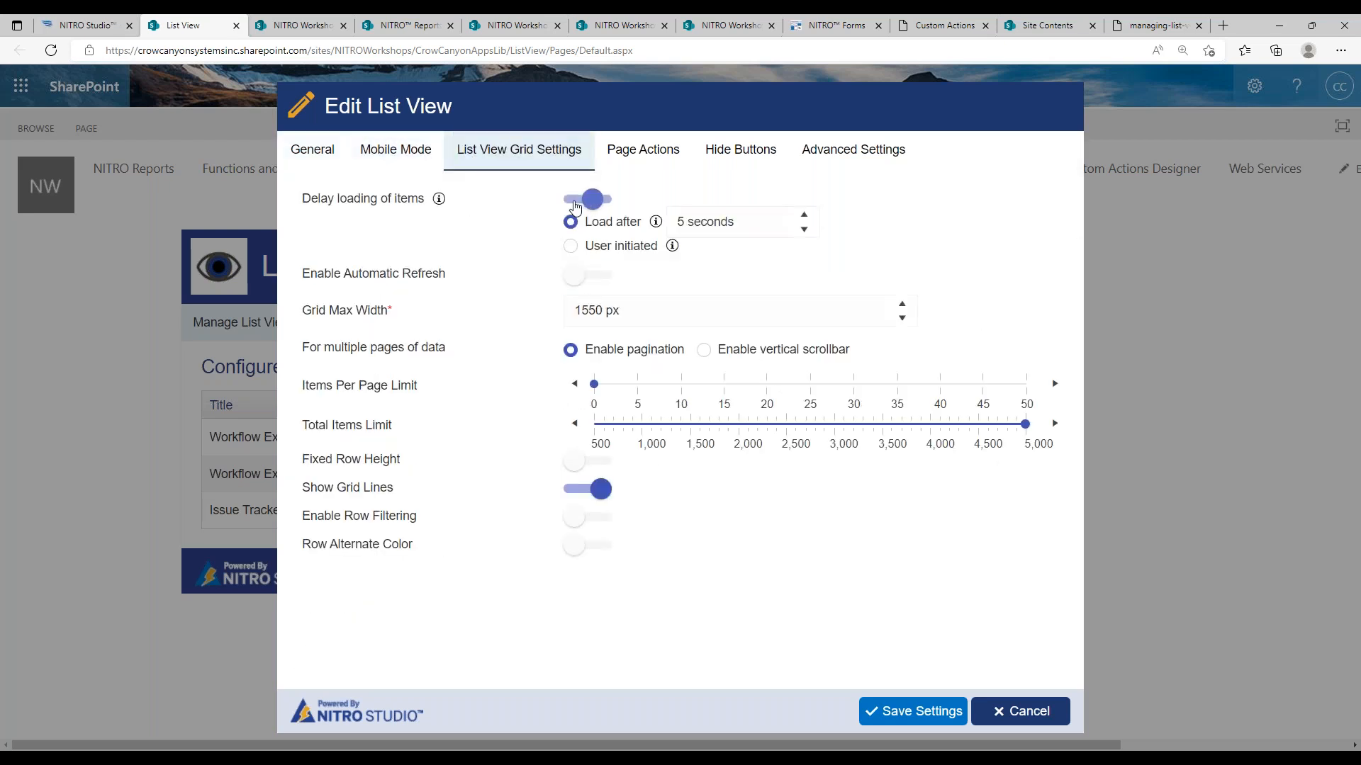
pyautogui.click(603, 255)
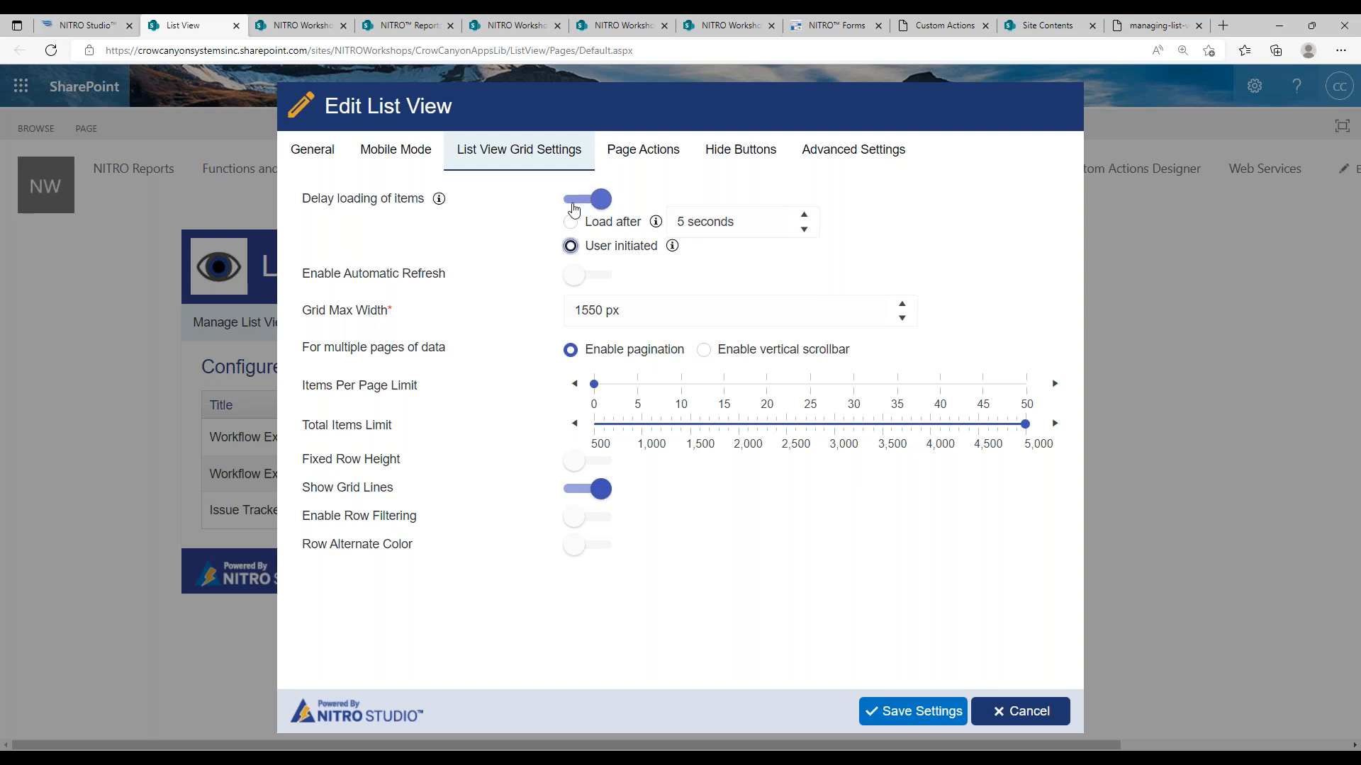
pyautogui.click(881, 712)
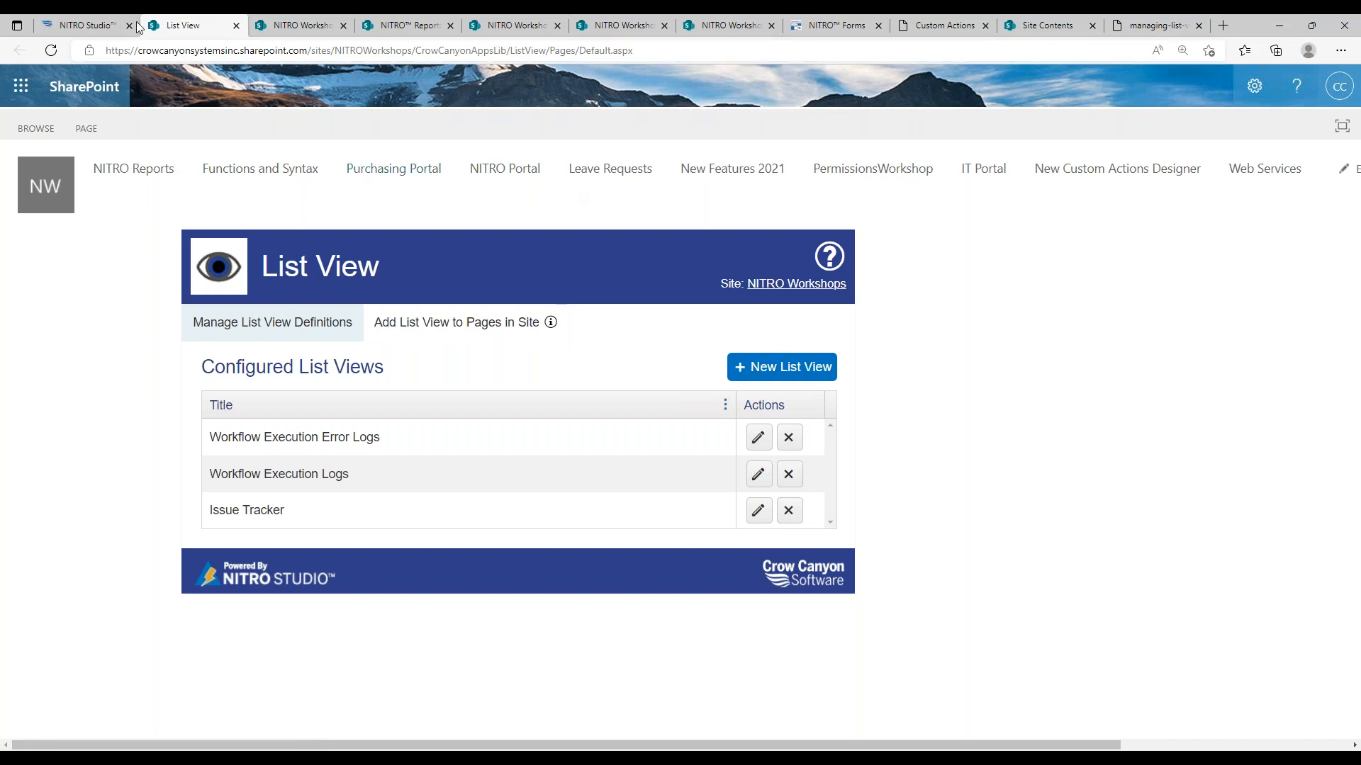
# - Reload the home page being edited and assign the Issue Tracker Items rollup to the List Rollup web part
pyautogui.click(278, 26)
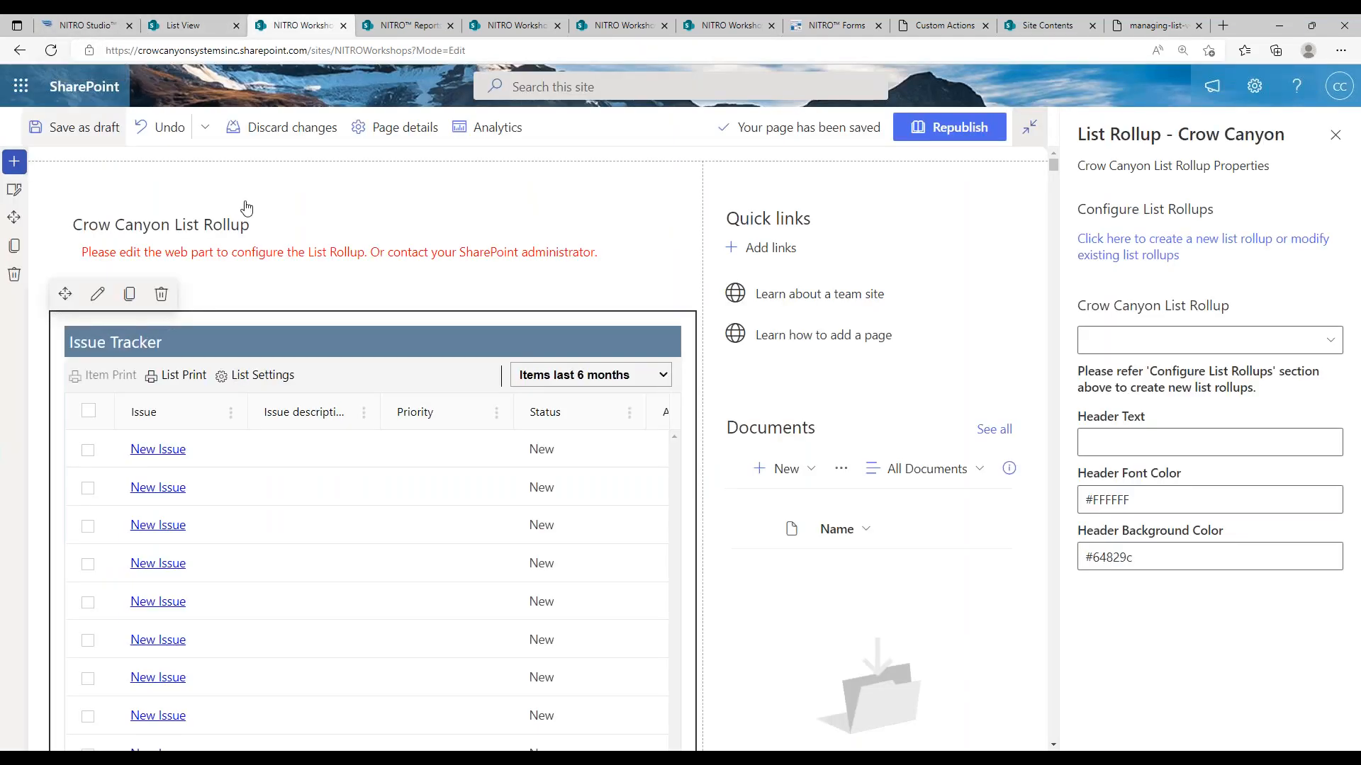
pyautogui.click(51, 51)
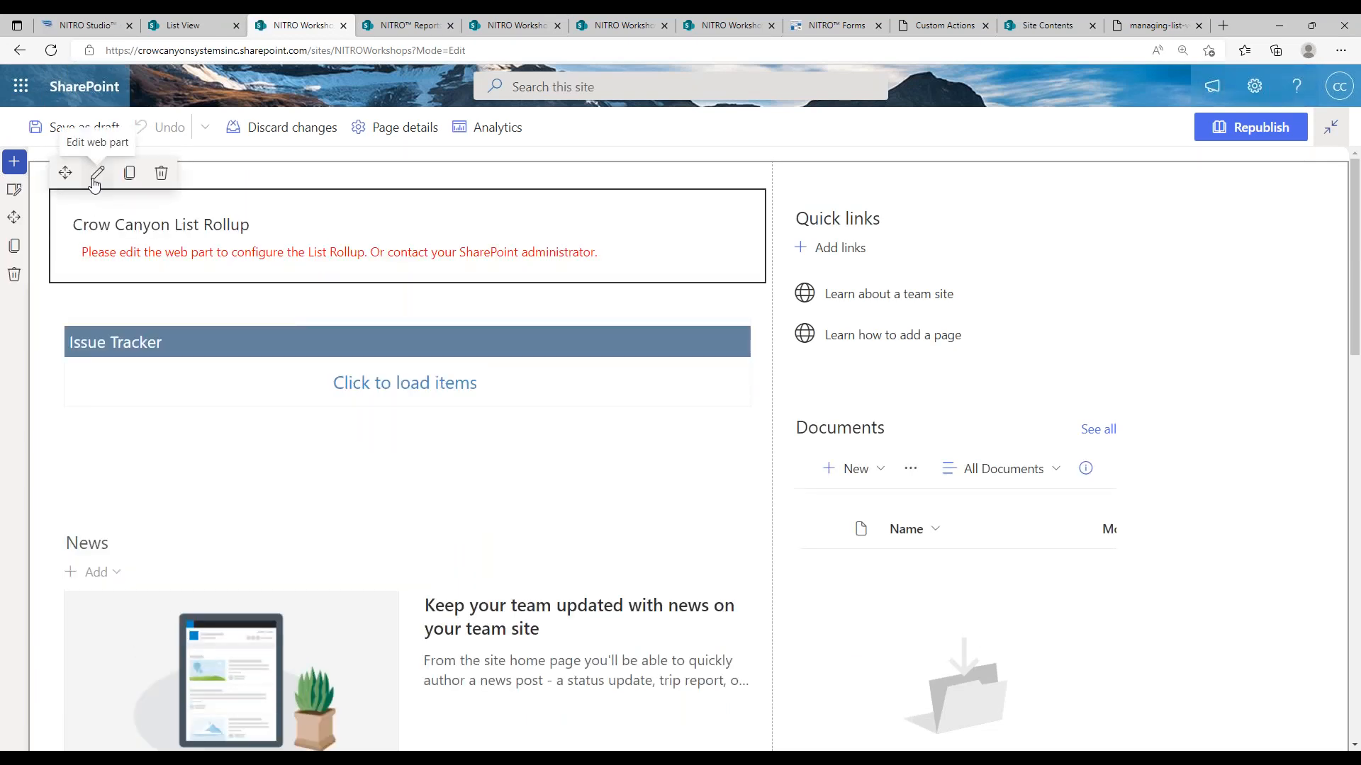
pyautogui.click(97, 172)
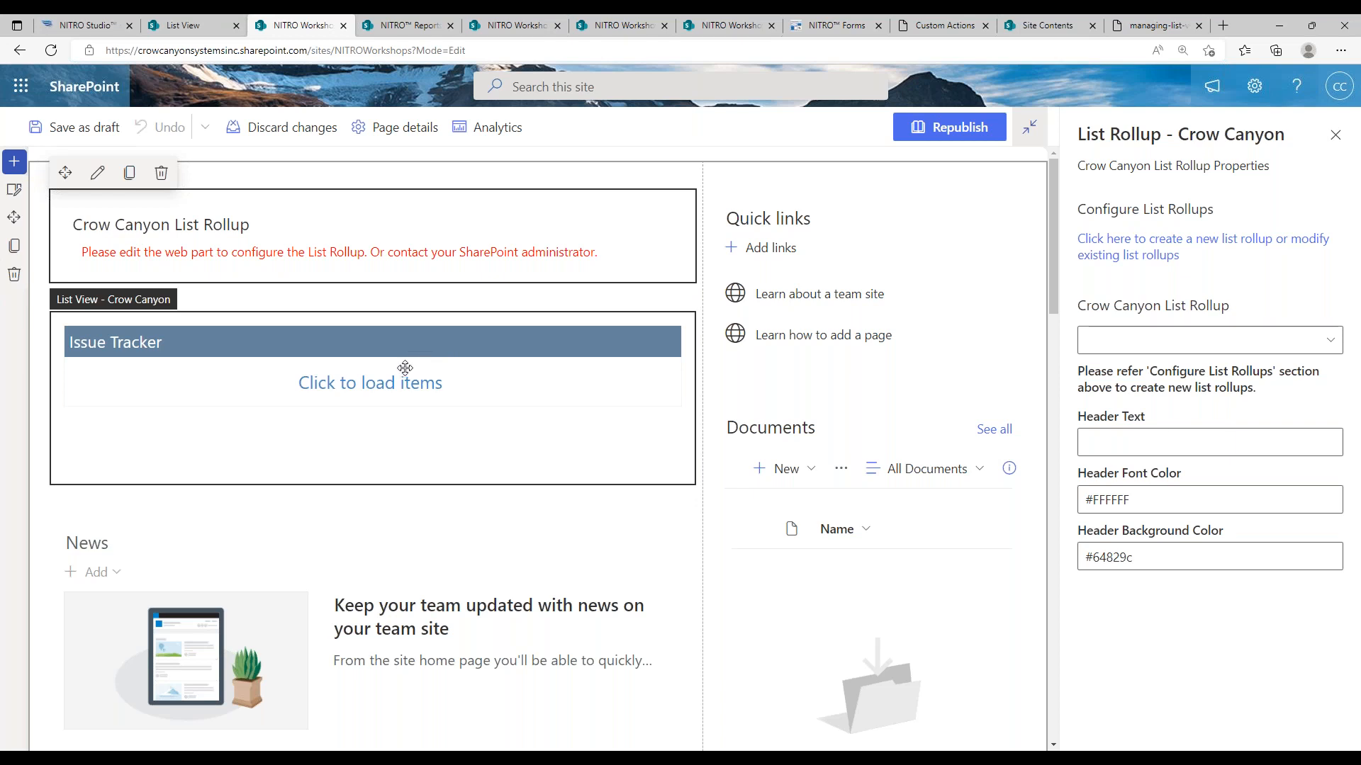
pyautogui.click(1146, 340)
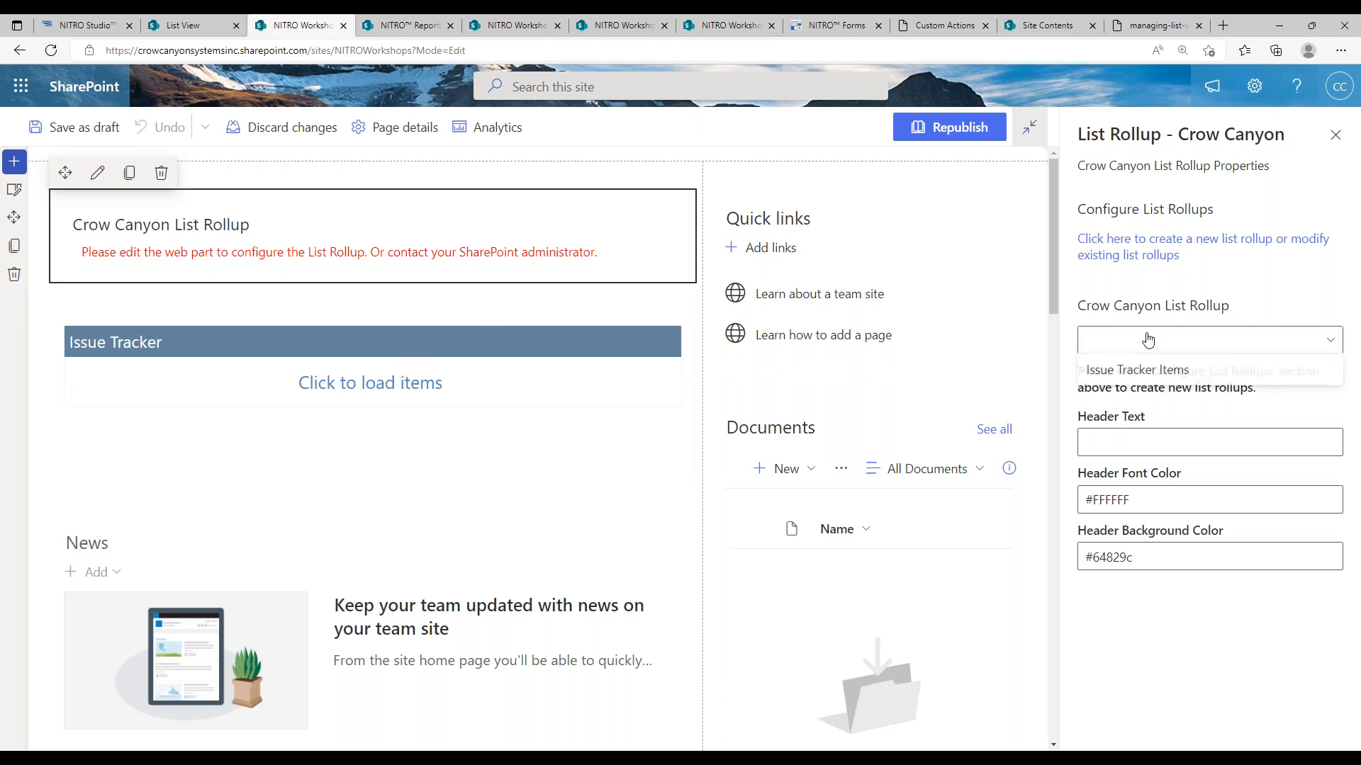
pyautogui.click(1160, 373)
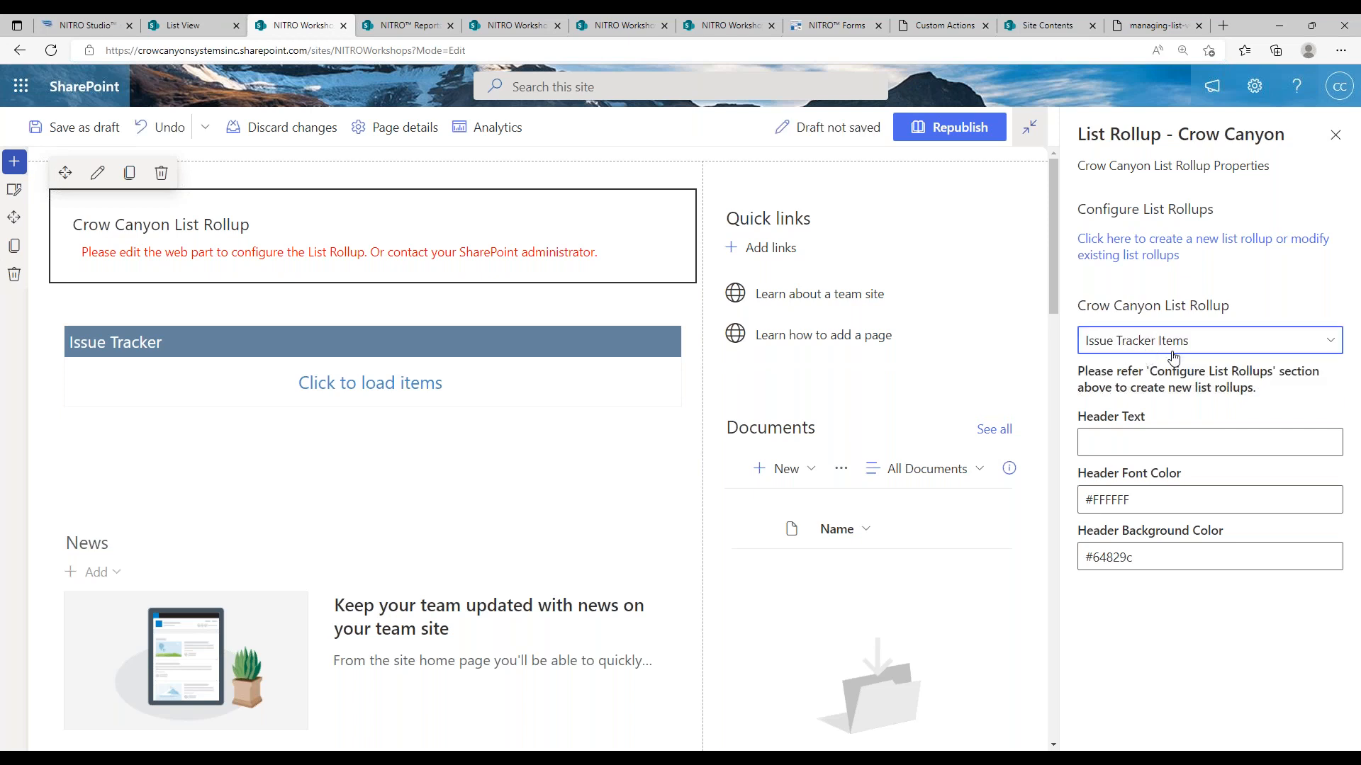
# - Set the List Rollup web part's header text to Issue Tracker and republish the home page
pyautogui.click(1166, 441)
pyautogui.write('Iss')
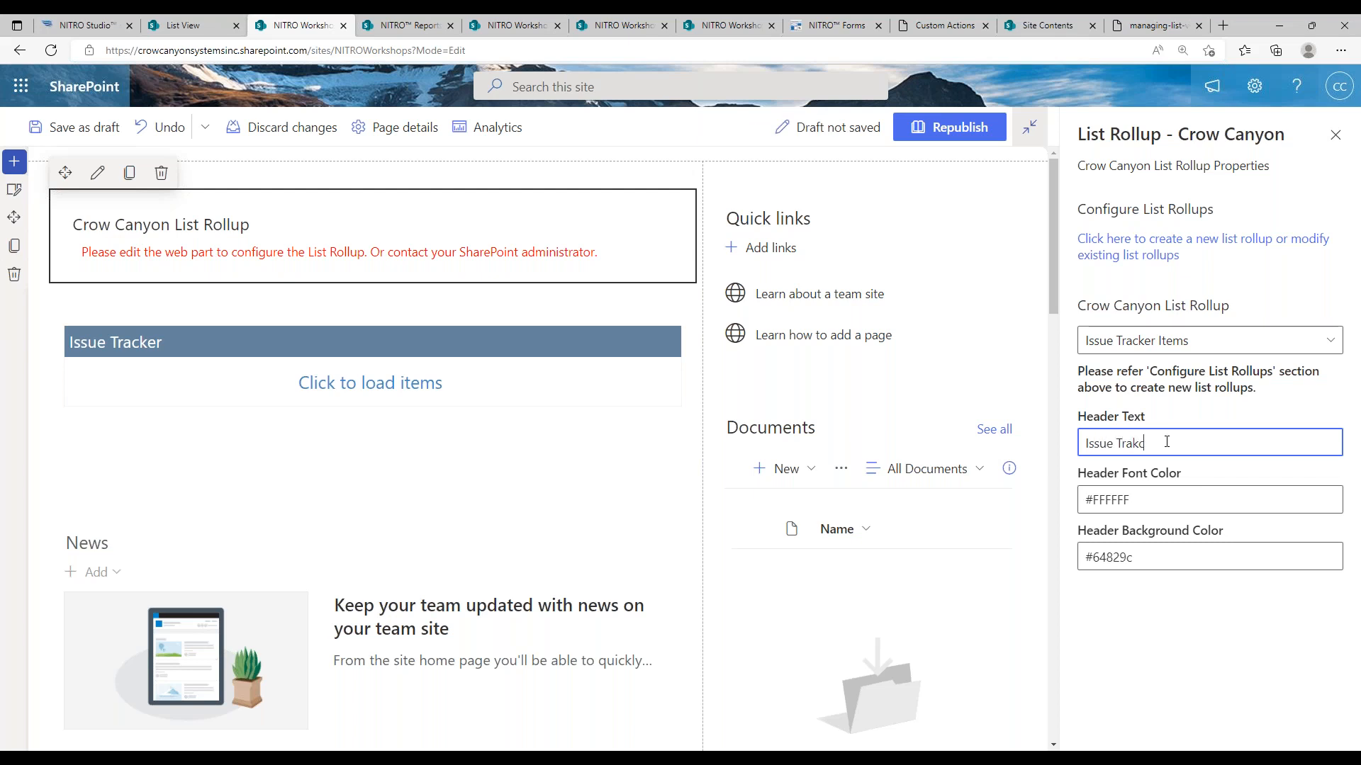
pyautogui.write('ue Trakc')
pyautogui.press('BackSpace')
pyautogui.press('BackSpace')
pyautogui.write('cker')
pyautogui.click(963, 133)
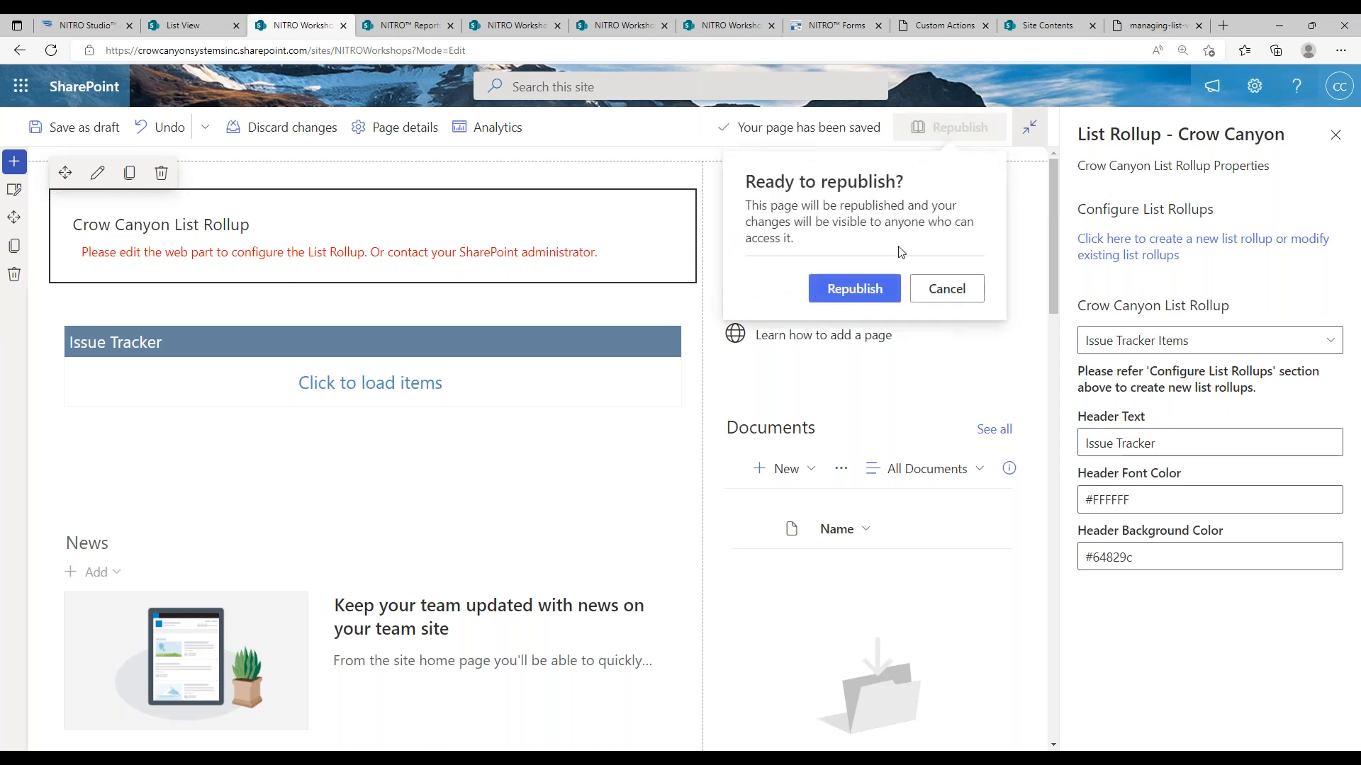
pyautogui.click(873, 289)
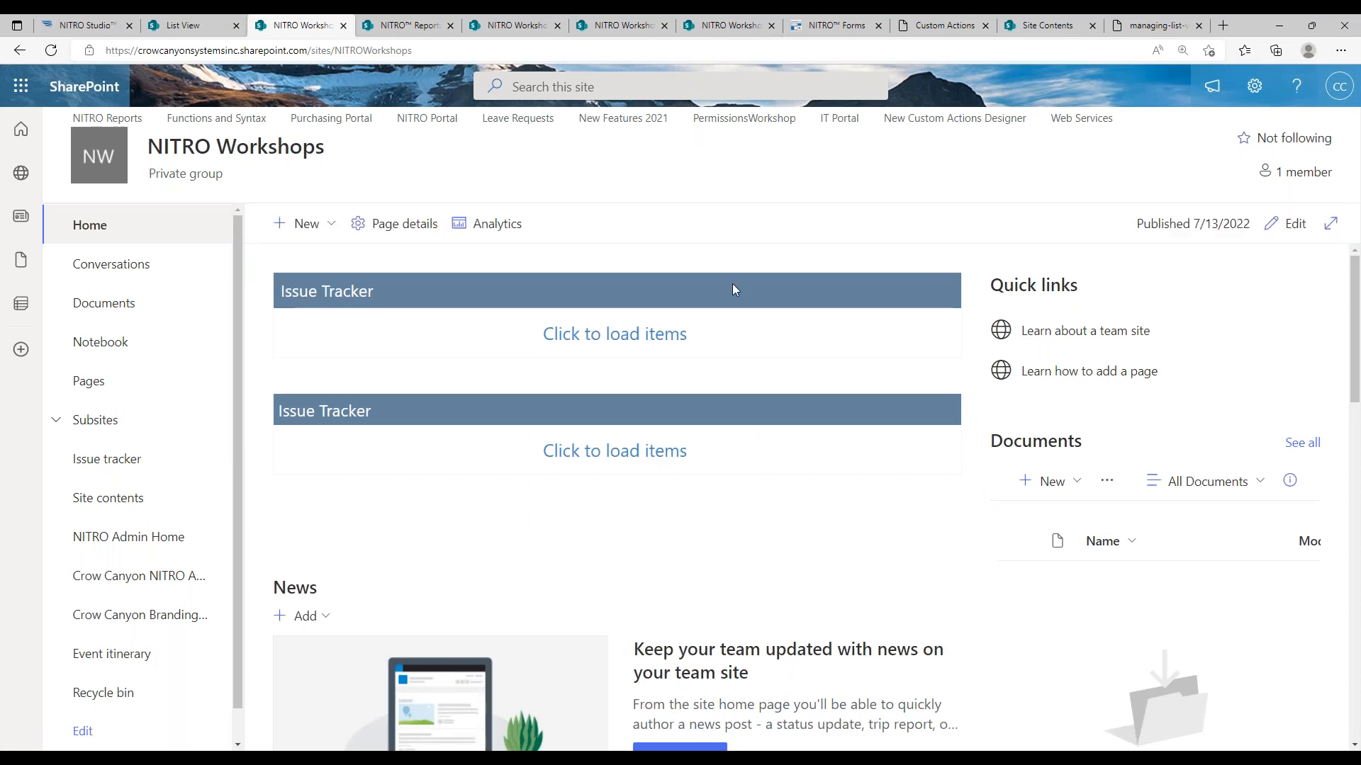
# - Refresh the published home page and load the items of the upper Issue Tracker rollup
pyautogui.click(49, 56)
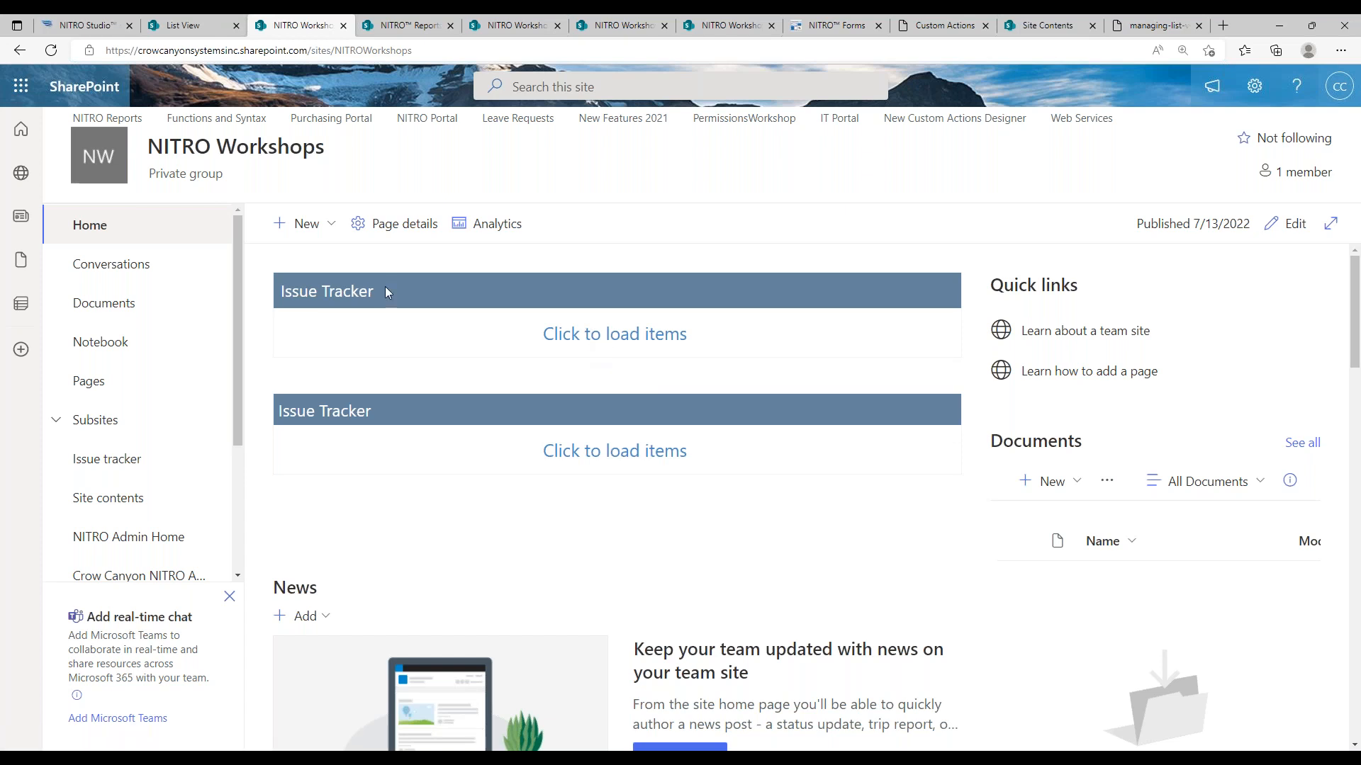
pyautogui.click(605, 339)
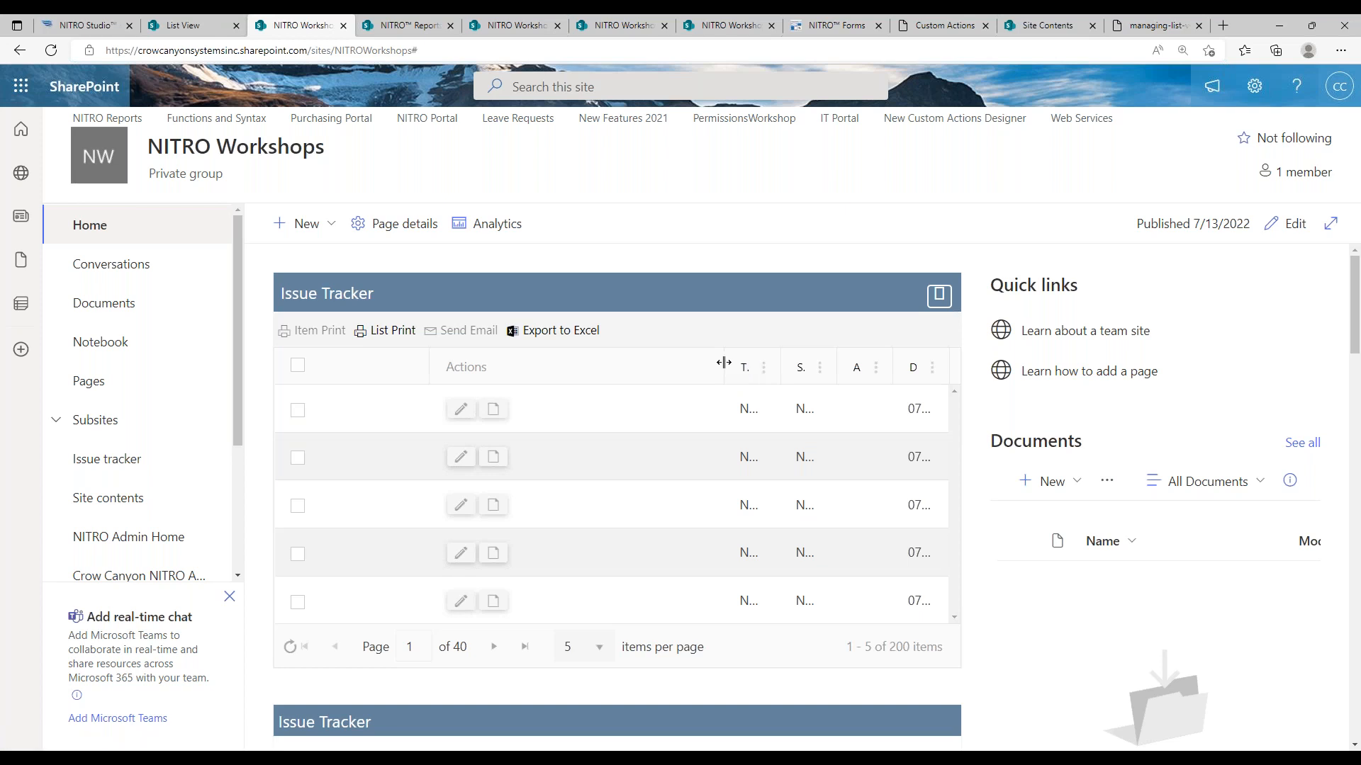
# - Adjust the column widths in the upper Issue Tracker rollup, making Assigned To the widest column
pyautogui.moveTo(723, 363); pyautogui.dragTo(765, 370)
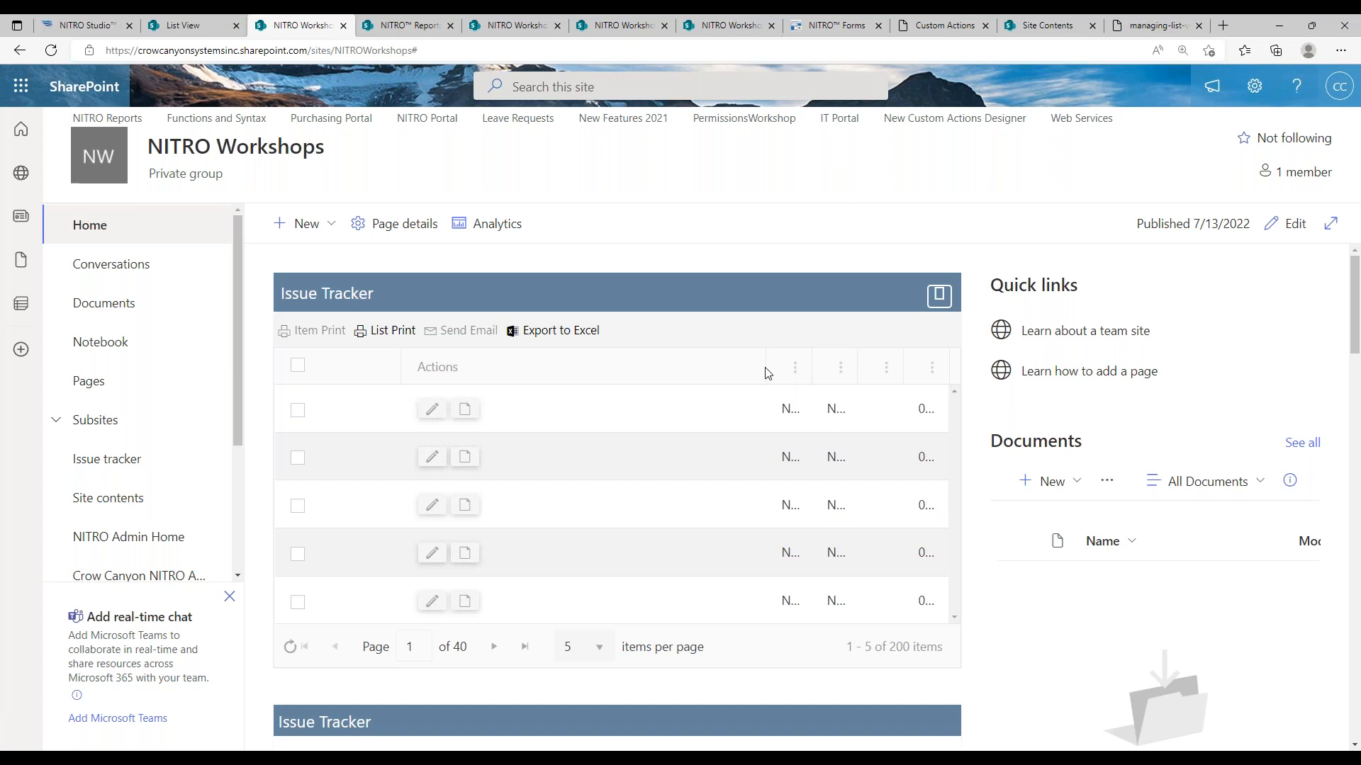
pyautogui.moveTo(767, 367); pyautogui.dragTo(356, 358)
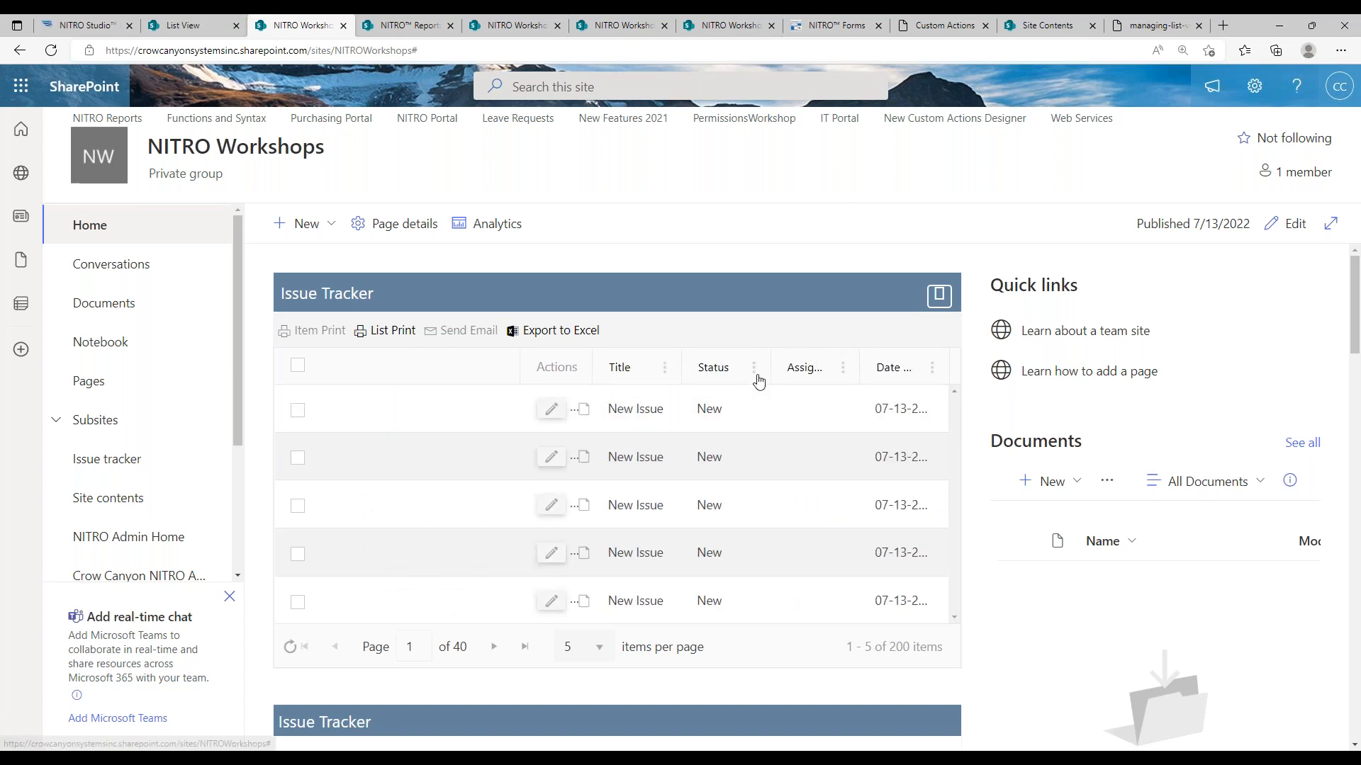
pyautogui.moveTo(857, 366); pyautogui.dragTo(875, 363)
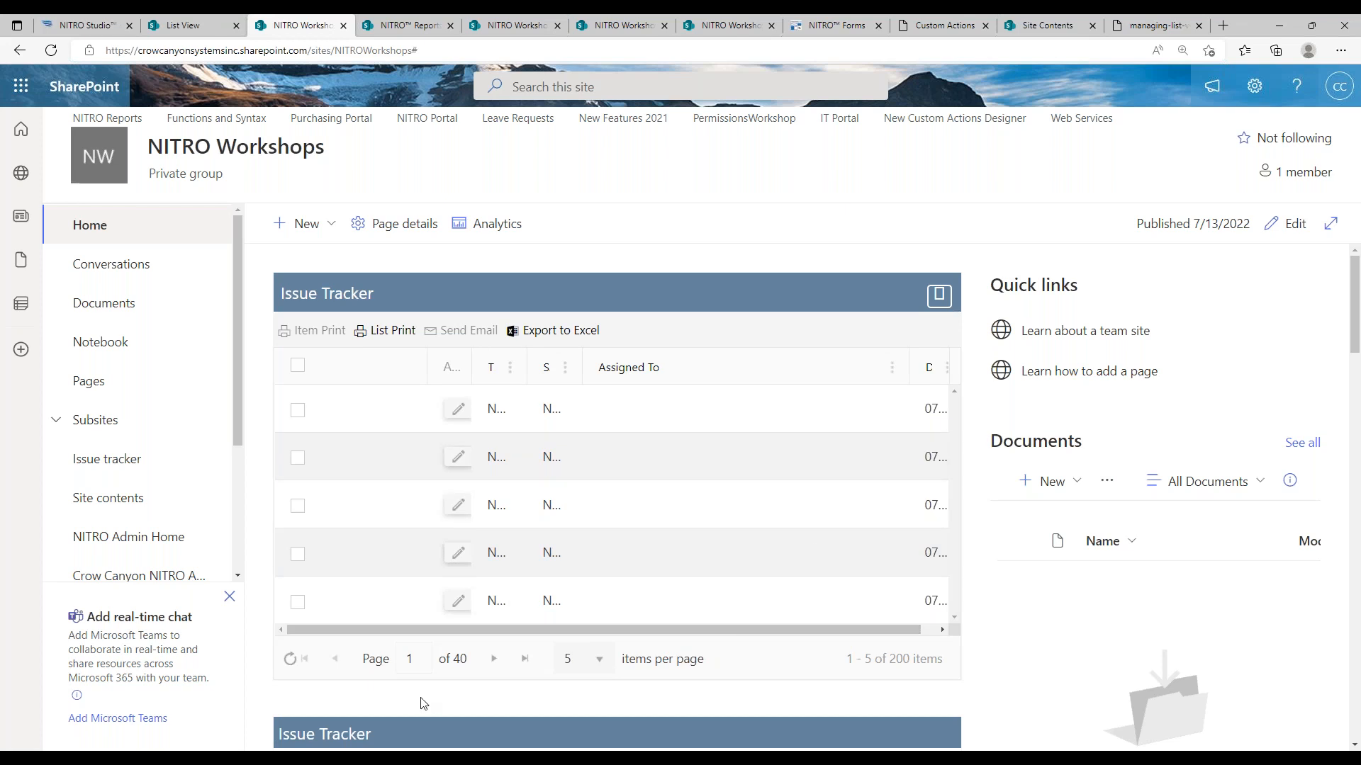
# - Show 20 items per page in the upper Issue Tracker rollup and review its last page
pyautogui.click(599, 659)
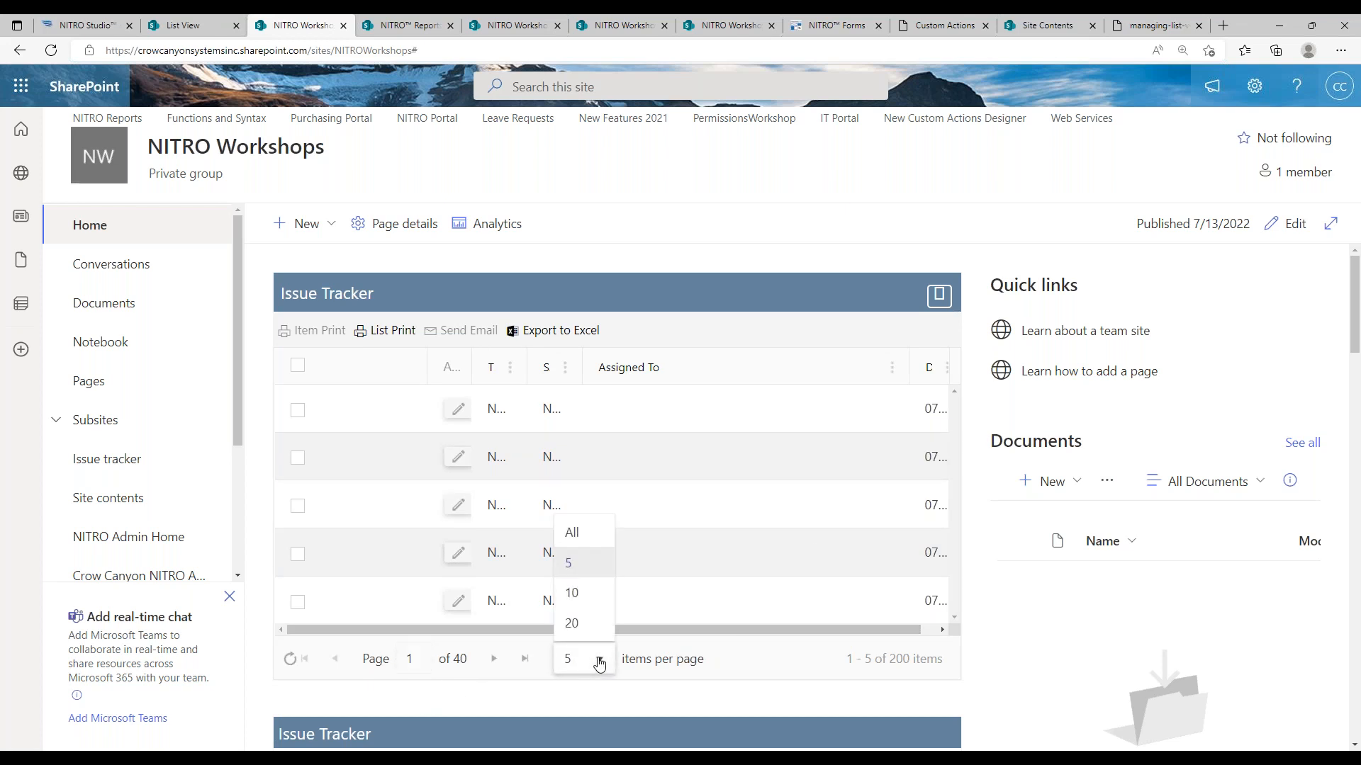
pyautogui.click(581, 622)
pyautogui.scroll(-5, 1357, 328)
pyautogui.moveTo(1357, 328); pyautogui.dragTo(1348, 389)
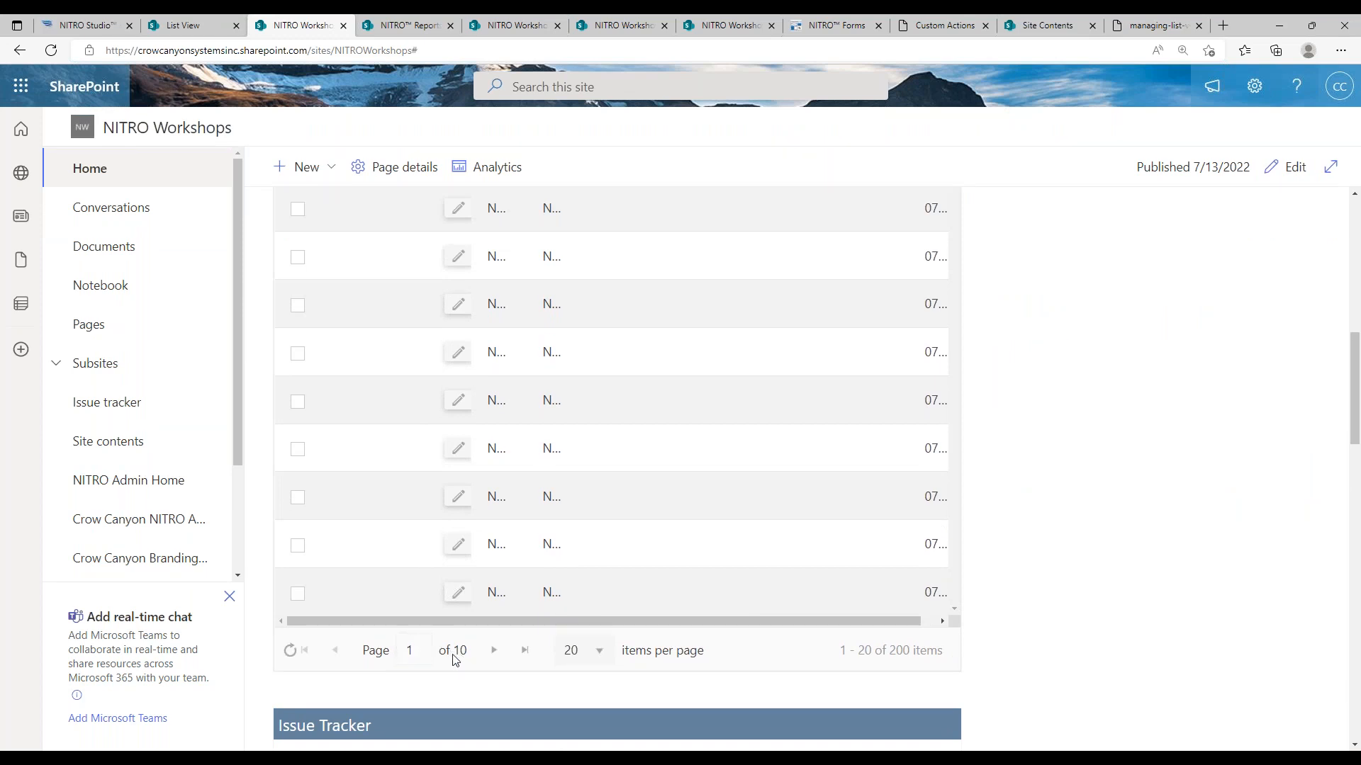
pyautogui.click(524, 650)
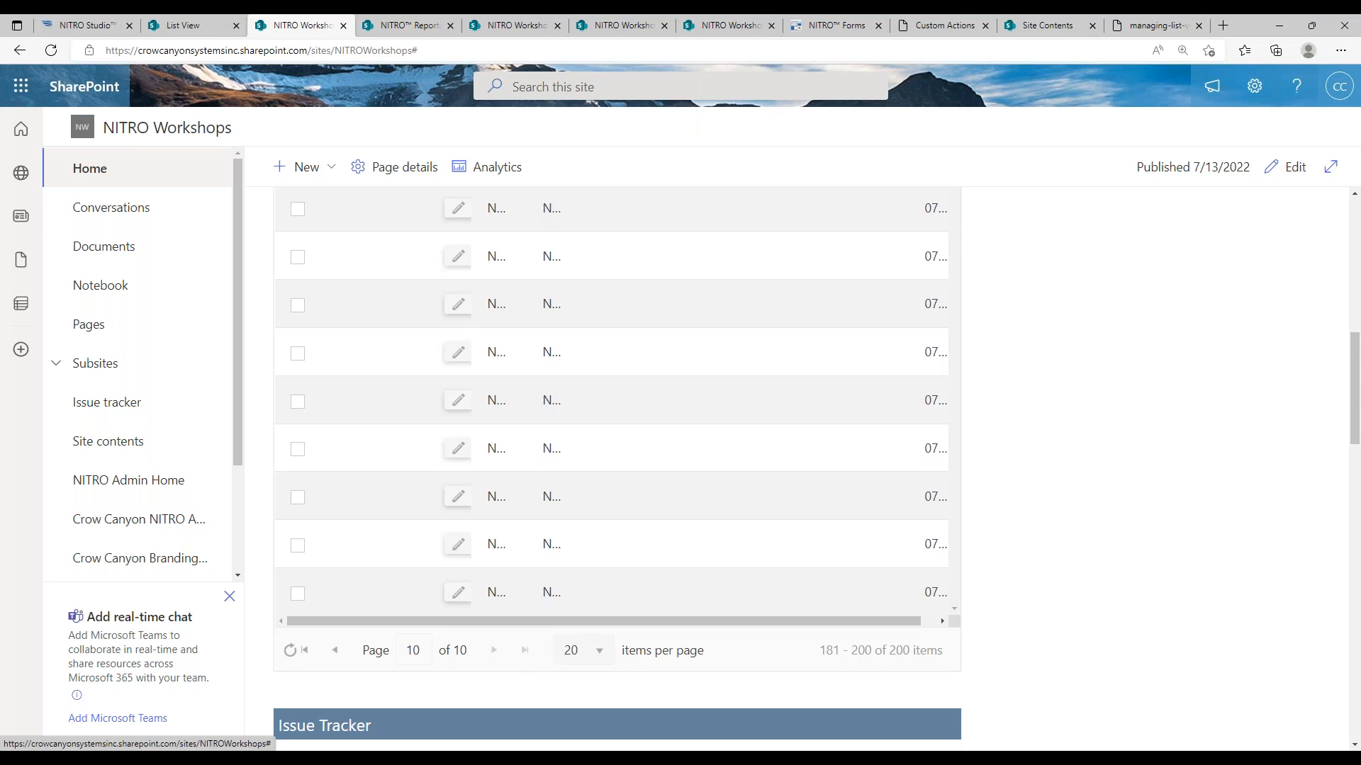
pyautogui.click(935, 621)
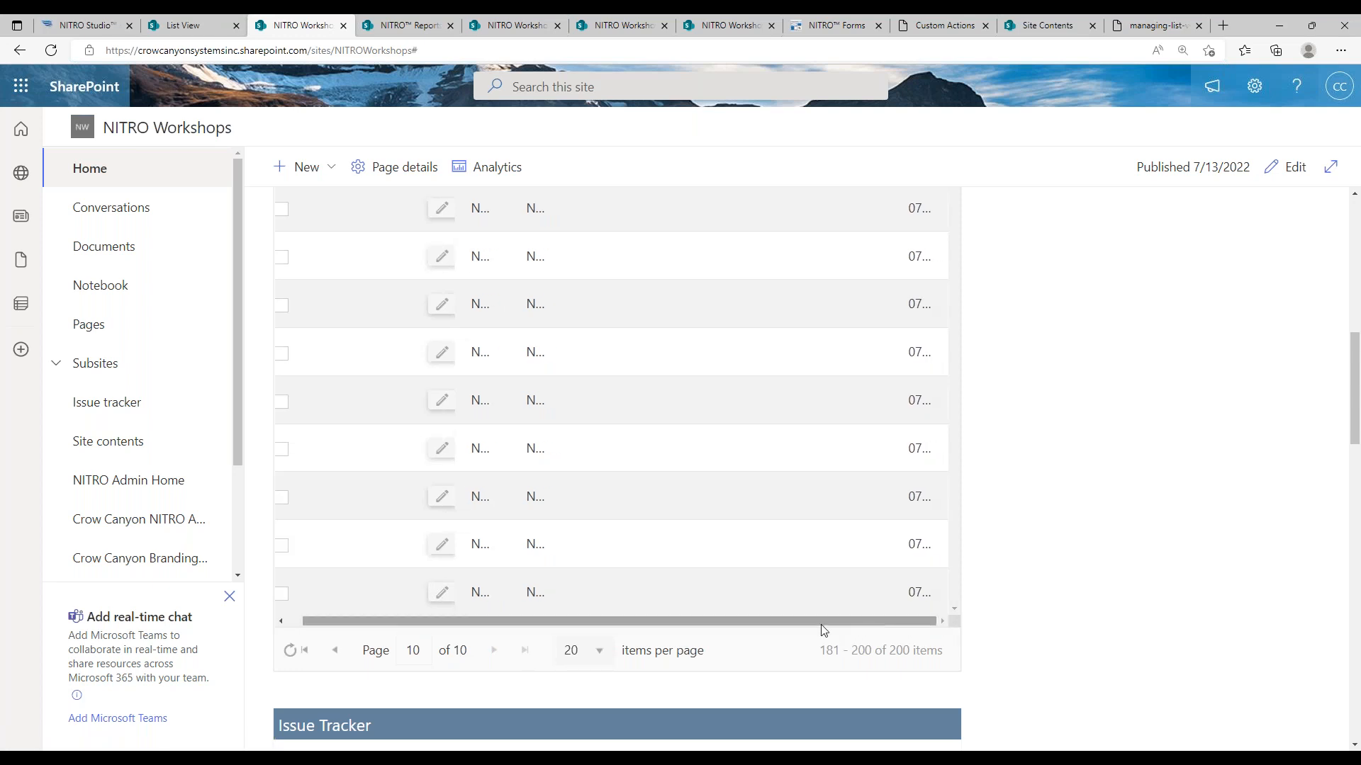
pyautogui.moveTo(819, 623); pyautogui.dragTo(666, 624)
pyautogui.moveTo(1352, 376); pyautogui.dragTo(1327, 255)
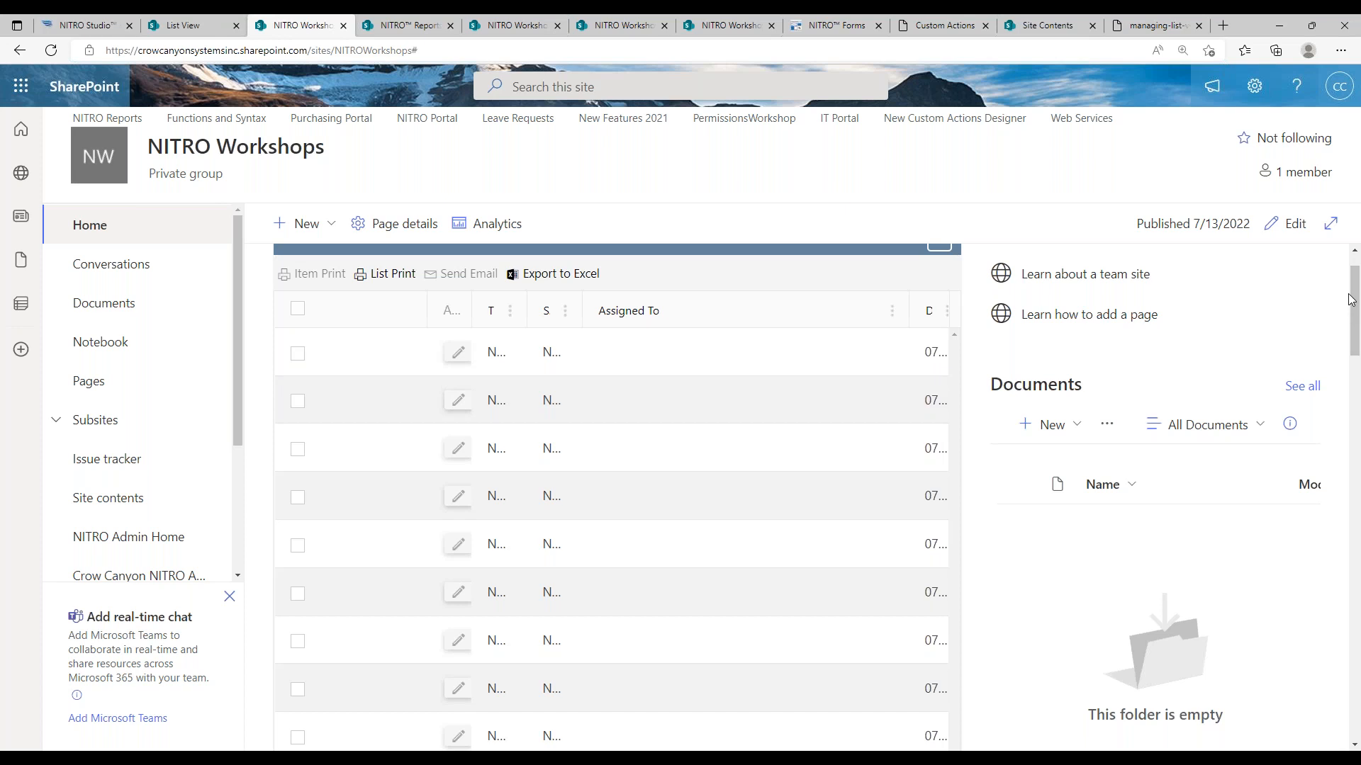
pyautogui.scroll(1, 1349, 299)
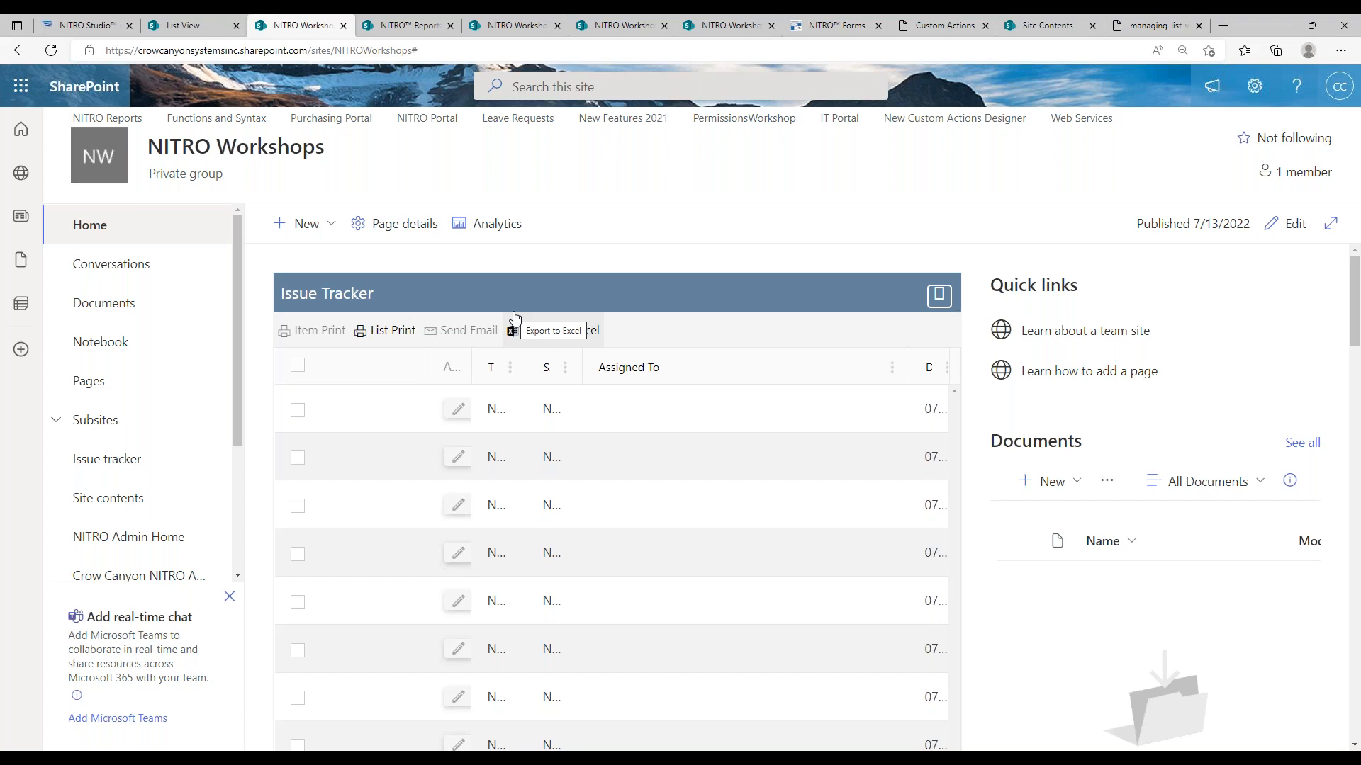
# - Open NITRO Workflows from NITRO Studio and redirect its browser page to the demo6 site
pyautogui.click(82, 25)
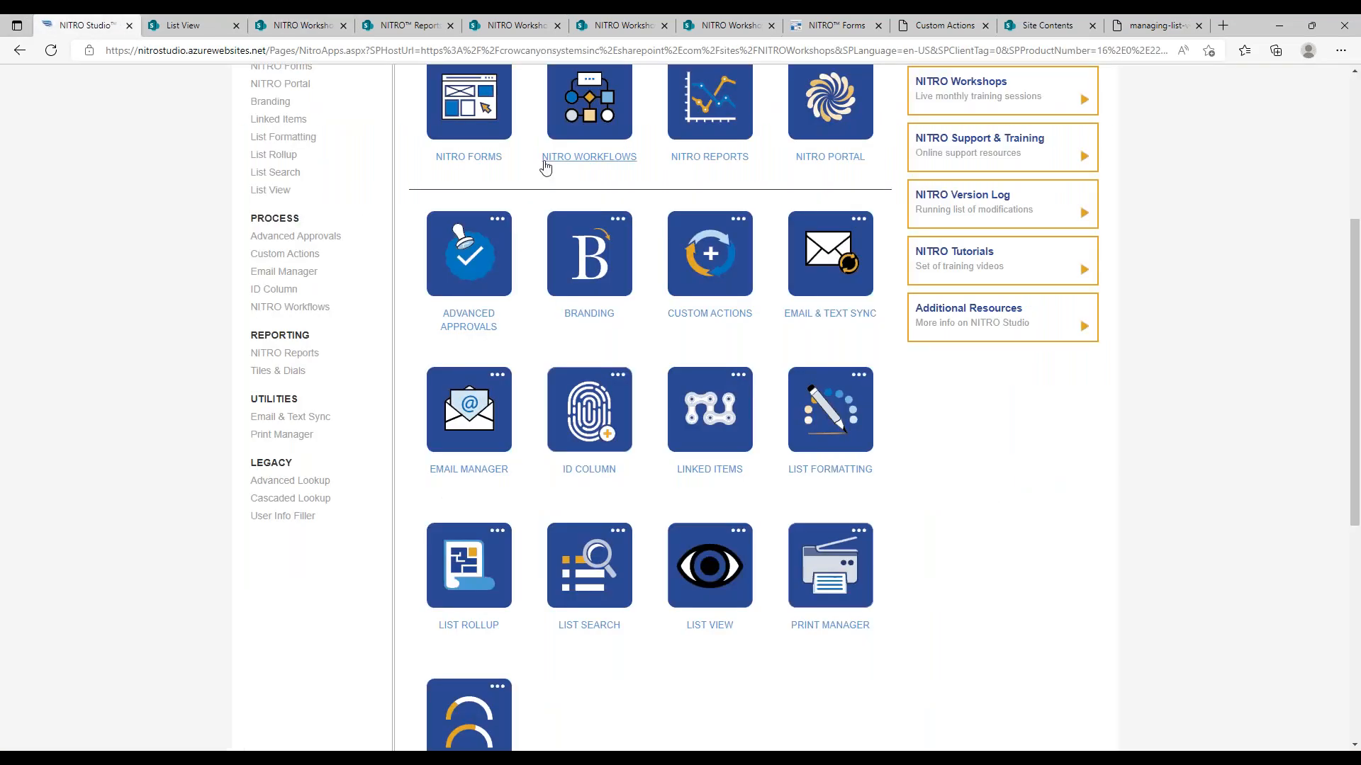
pyautogui.click(565, 133)
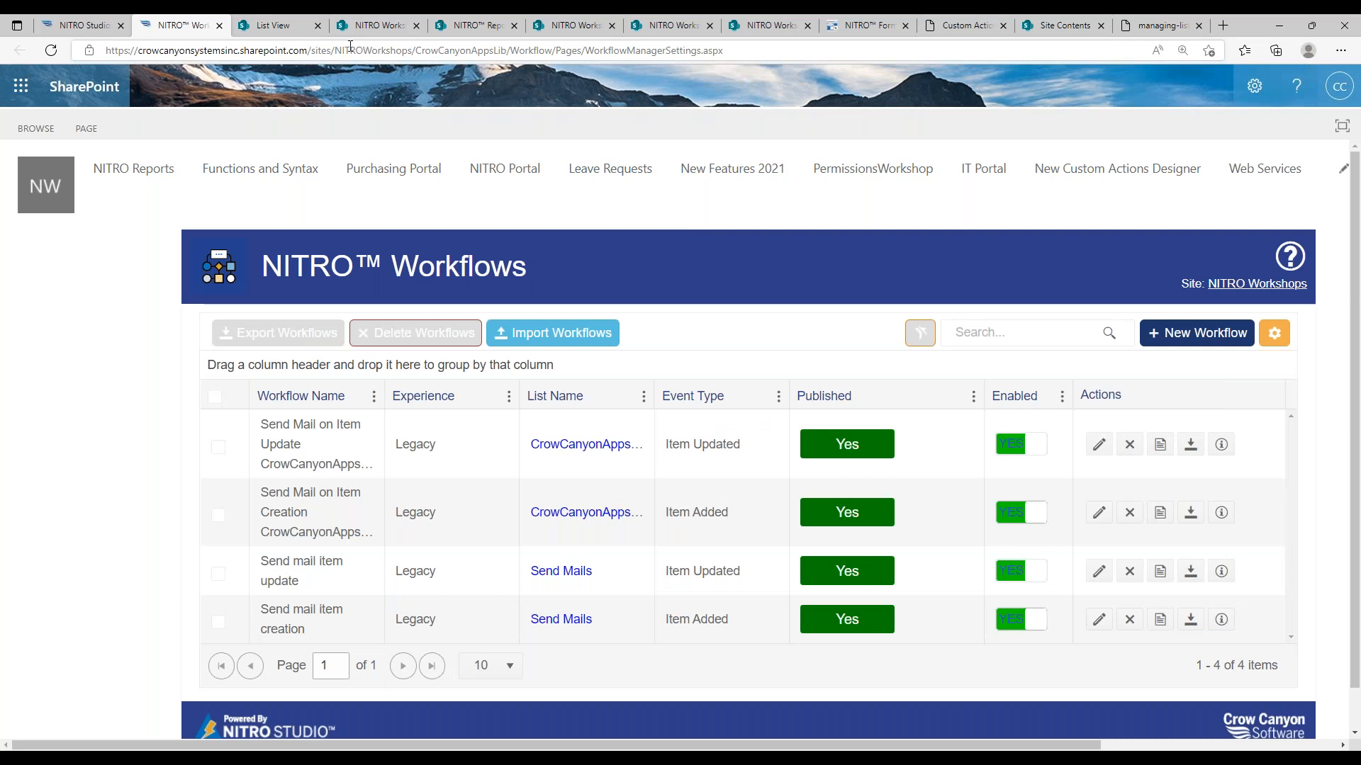
pyautogui.click(337, 55)
pyautogui.hotkey('shift', 'End')
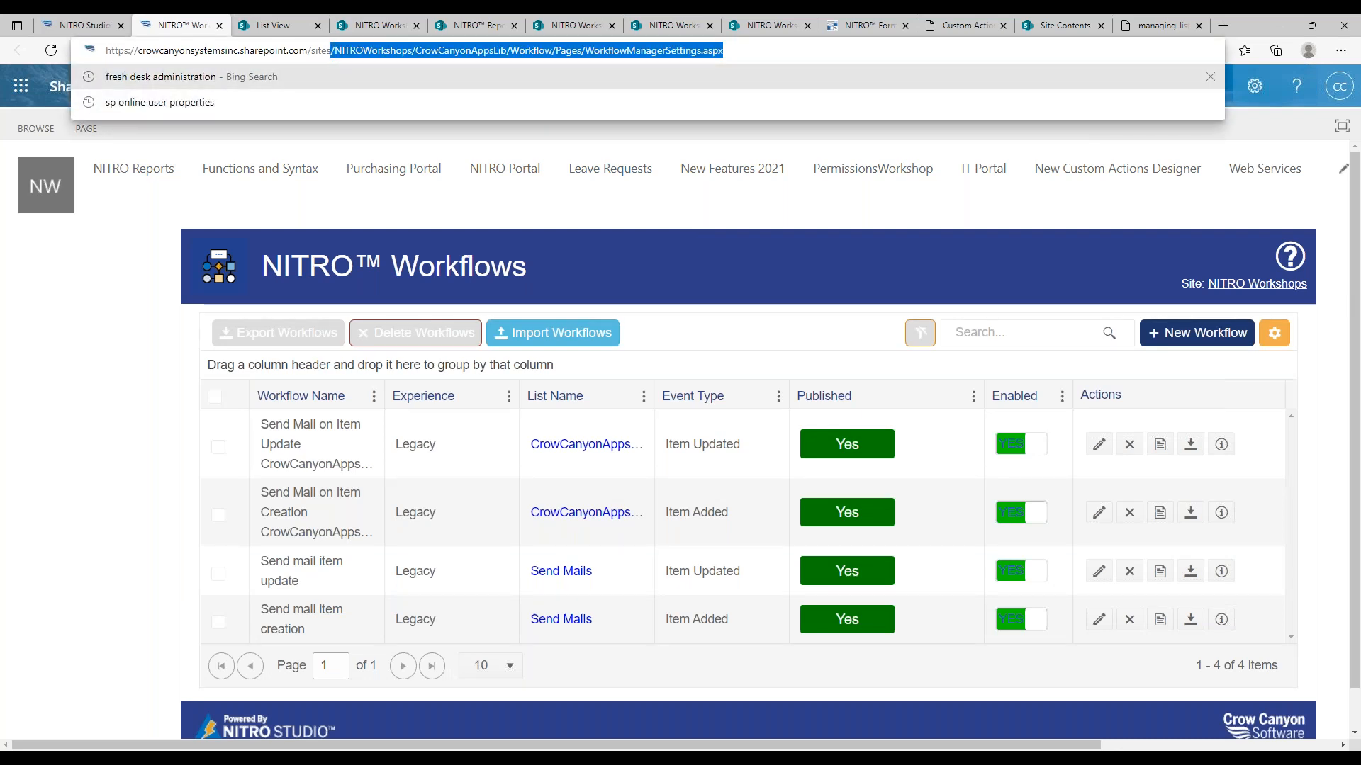
pyautogui.press('BackSpace')
pyautogui.press('Return')
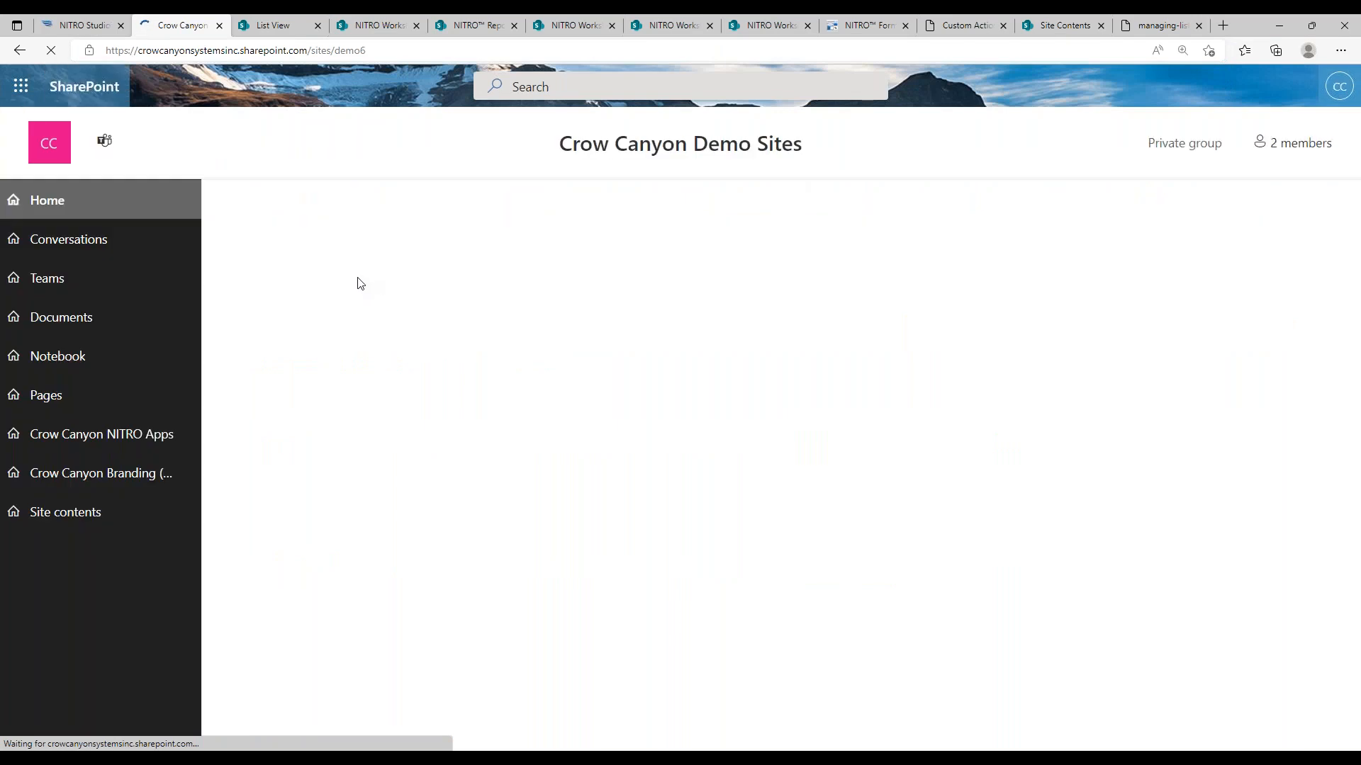
# - Open the IT Professional site's Application Administration page and show its Crow Canyon NITRO Apps
pyautogui.click(374, 270)
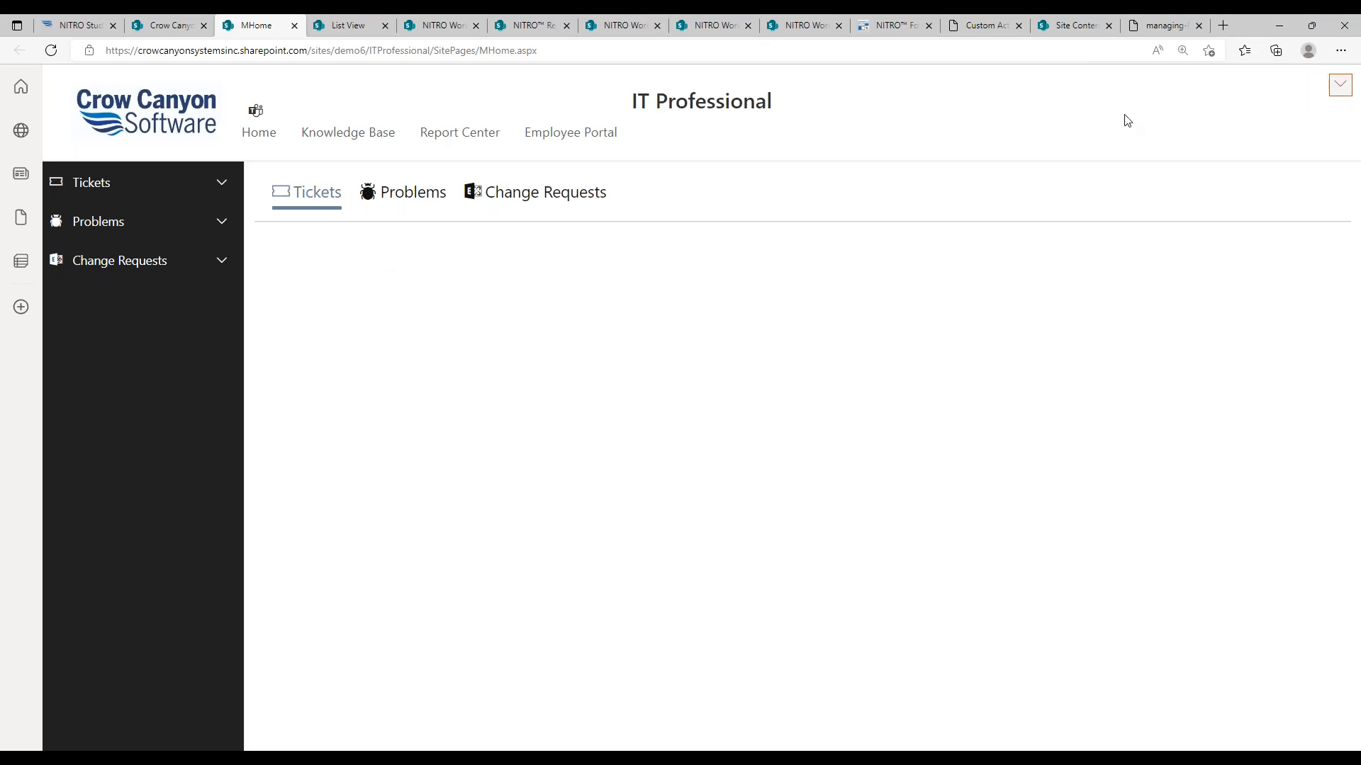
pyautogui.click(1339, 91)
pyautogui.click(1338, 87)
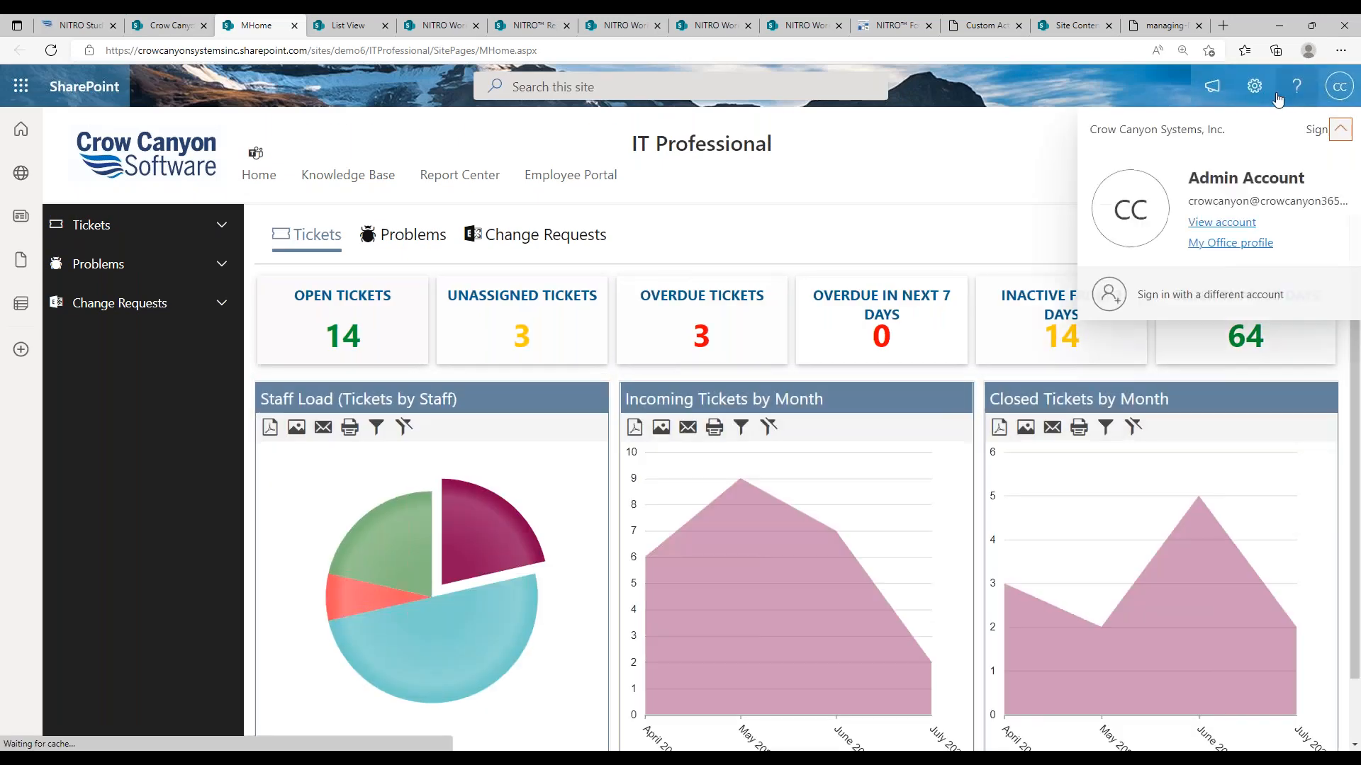
pyautogui.click(1260, 95)
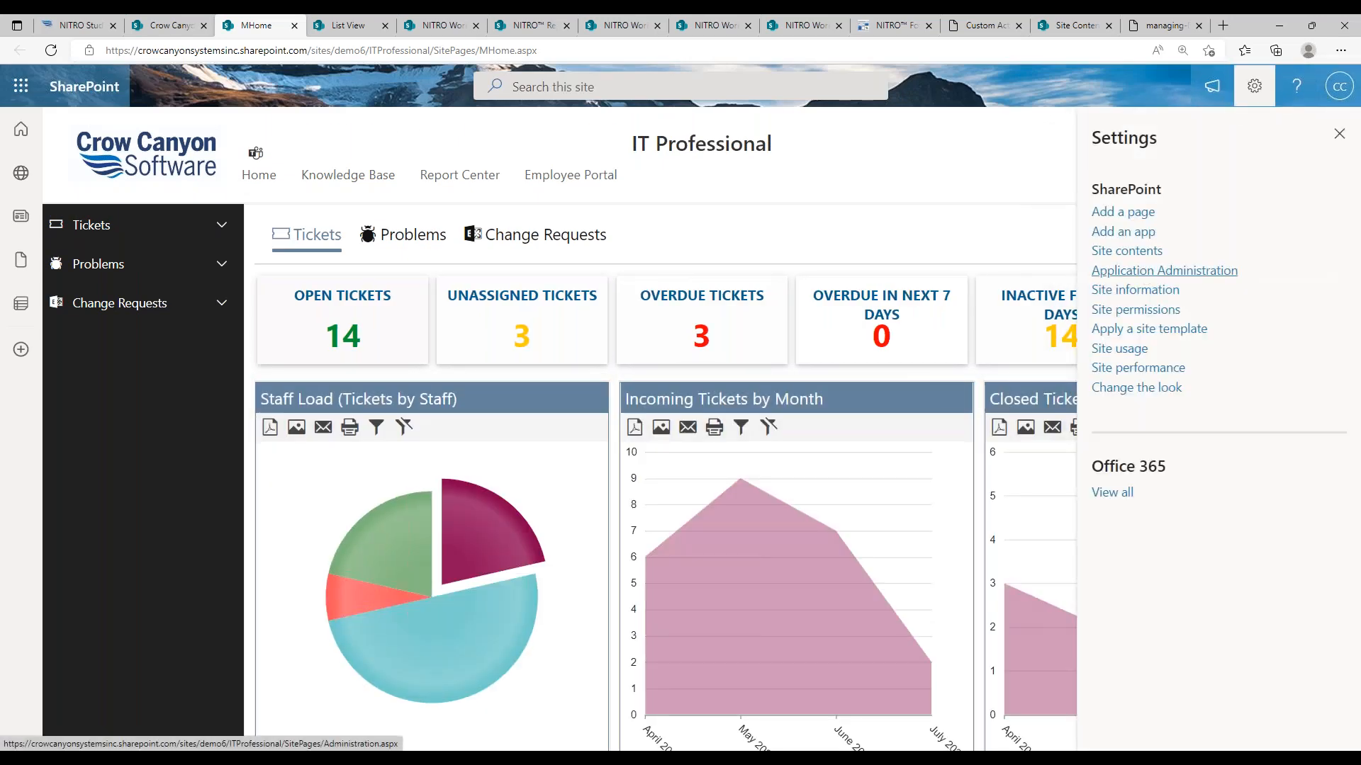
pyautogui.click(1144, 271)
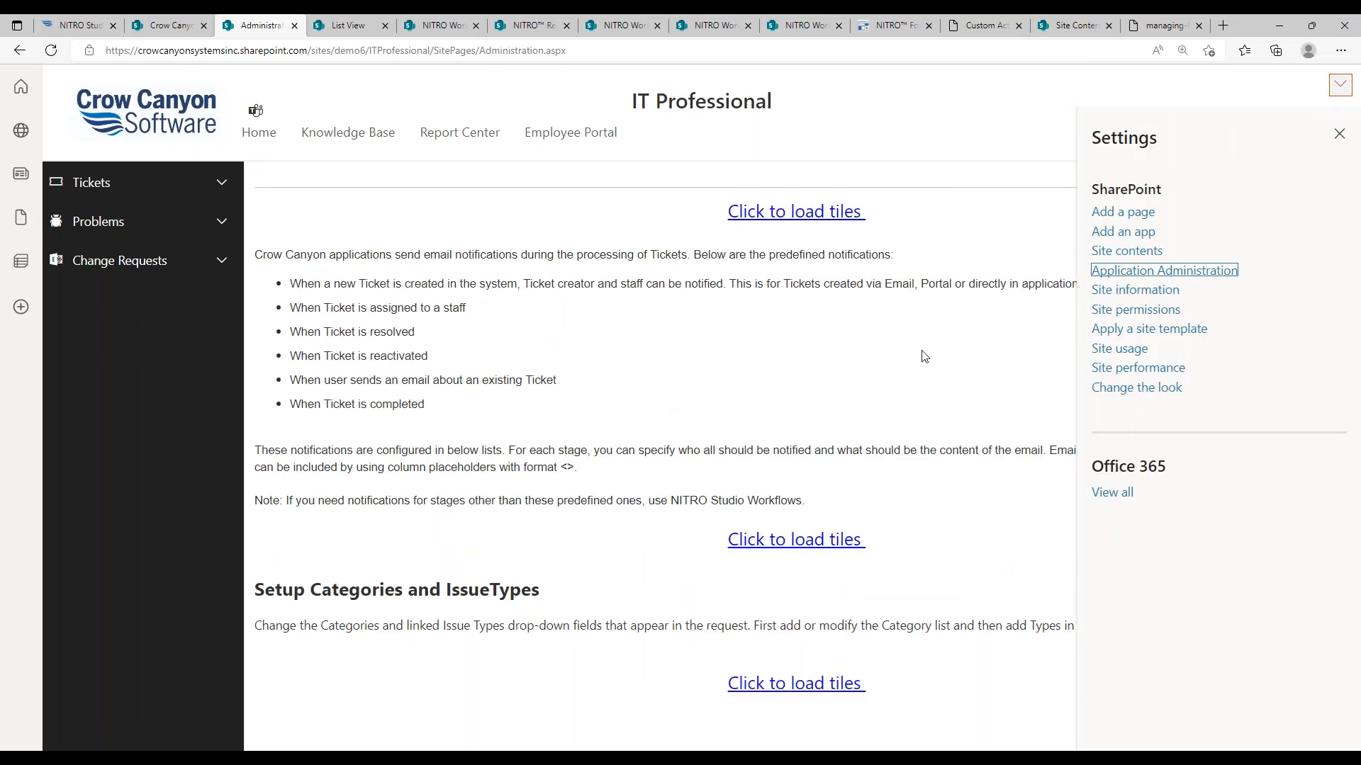
pyautogui.click(1338, 135)
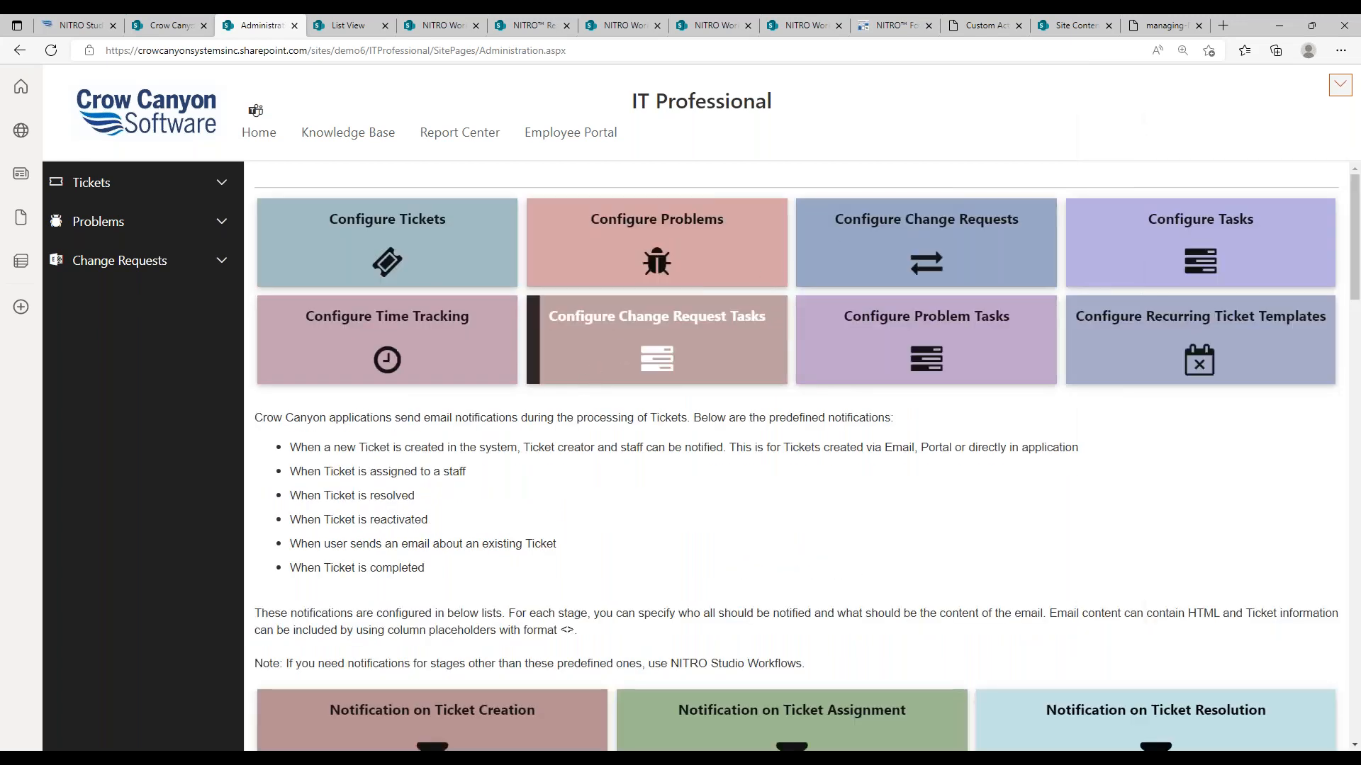
pyautogui.click(533, 241)
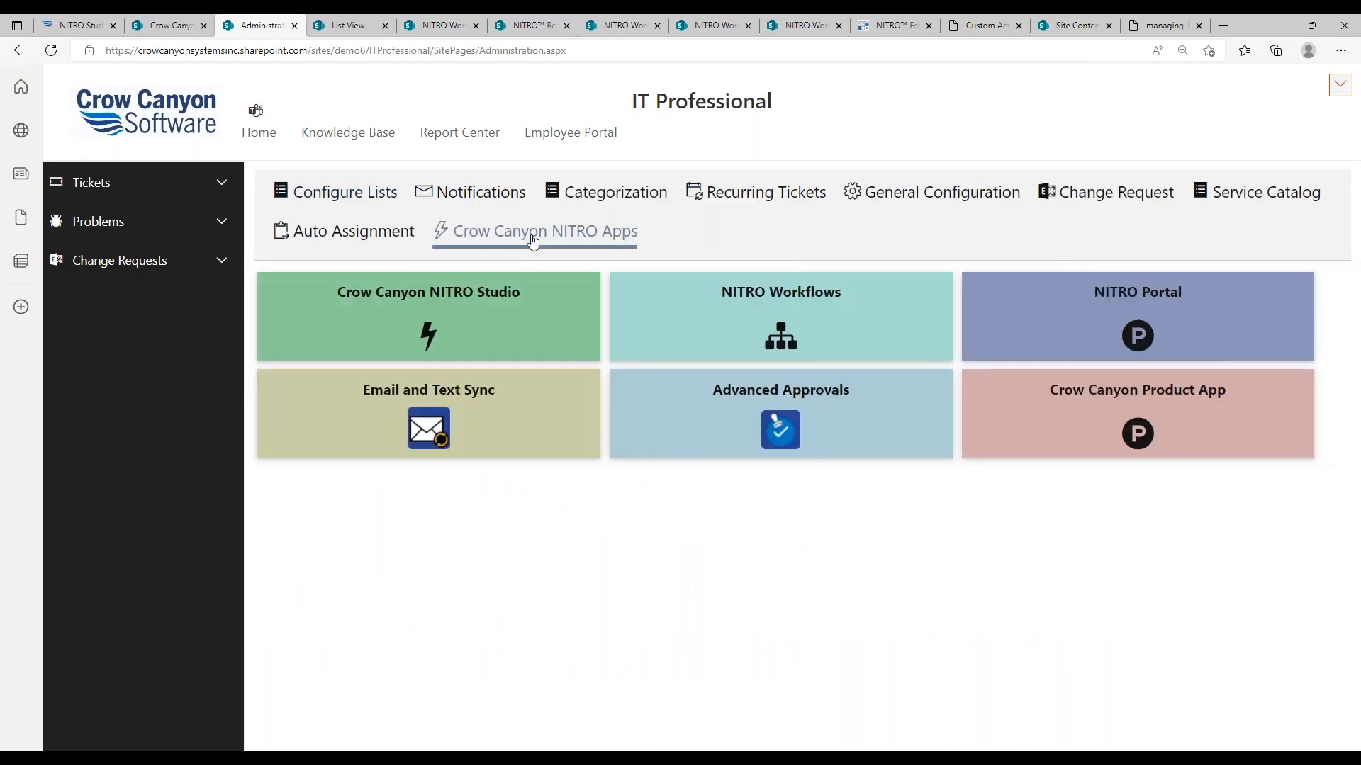
# - Open the new NITRO Workflows page for IT Professional and group the workflows by List Name
pyautogui.click(780, 319)
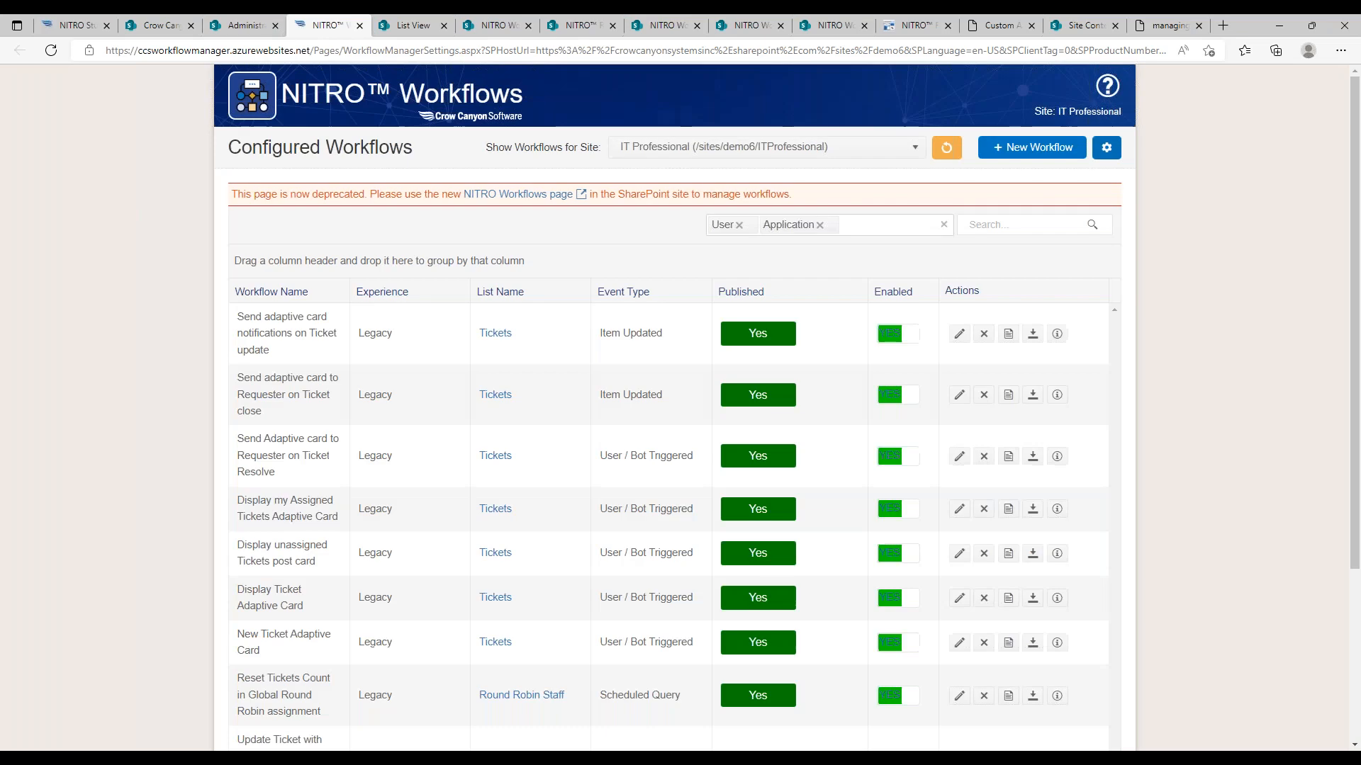
pyautogui.click(523, 202)
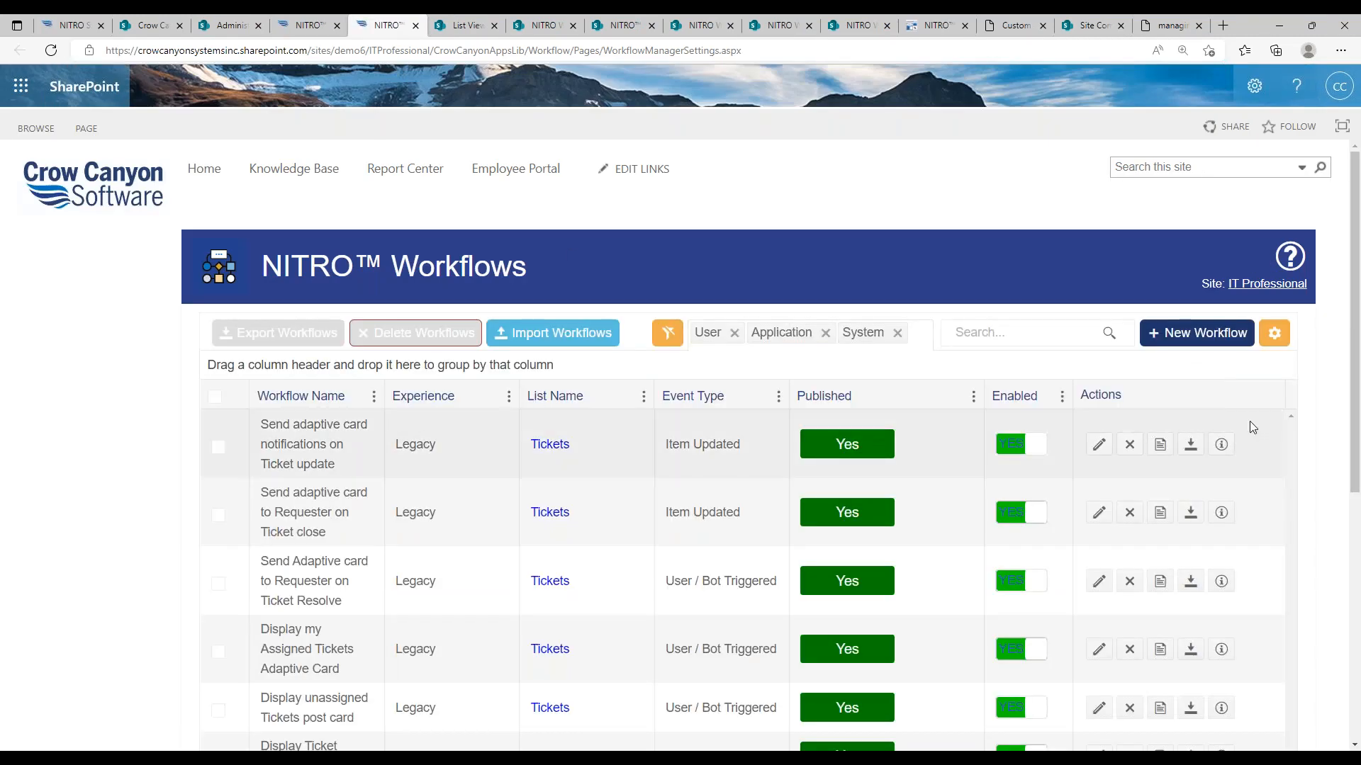
pyautogui.scroll(-3, 1358, 358)
pyautogui.scroll(-5, 1359, 358)
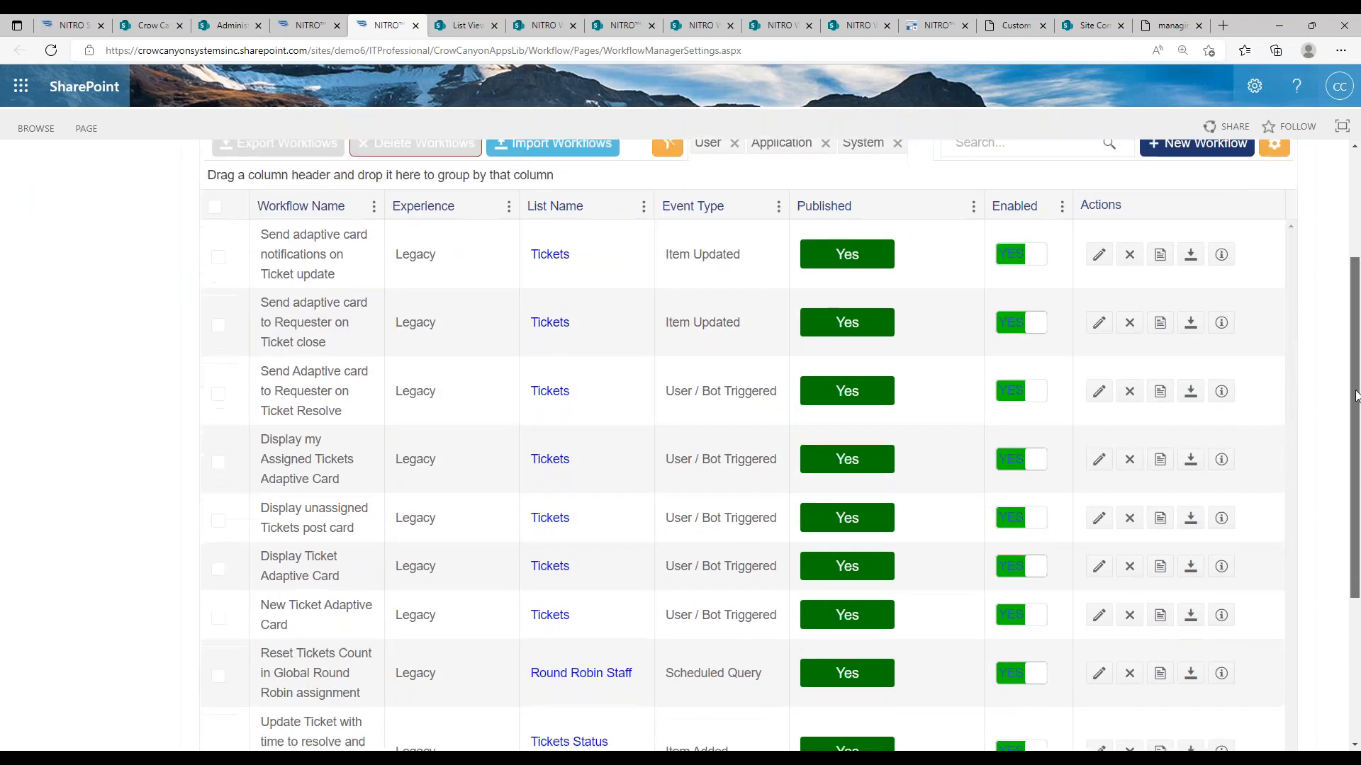
pyautogui.scroll(2, 1351, 468)
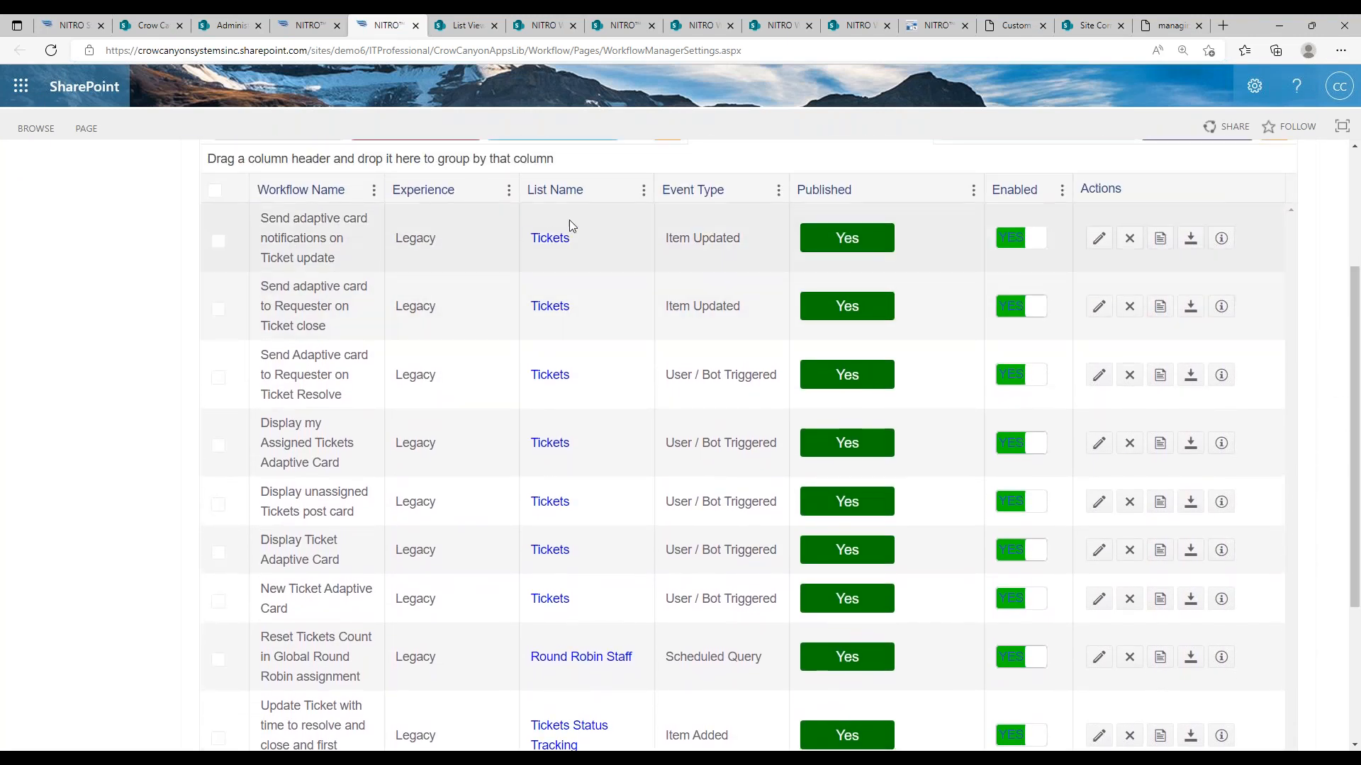
pyautogui.moveTo(570, 191); pyautogui.dragTo(546, 157)
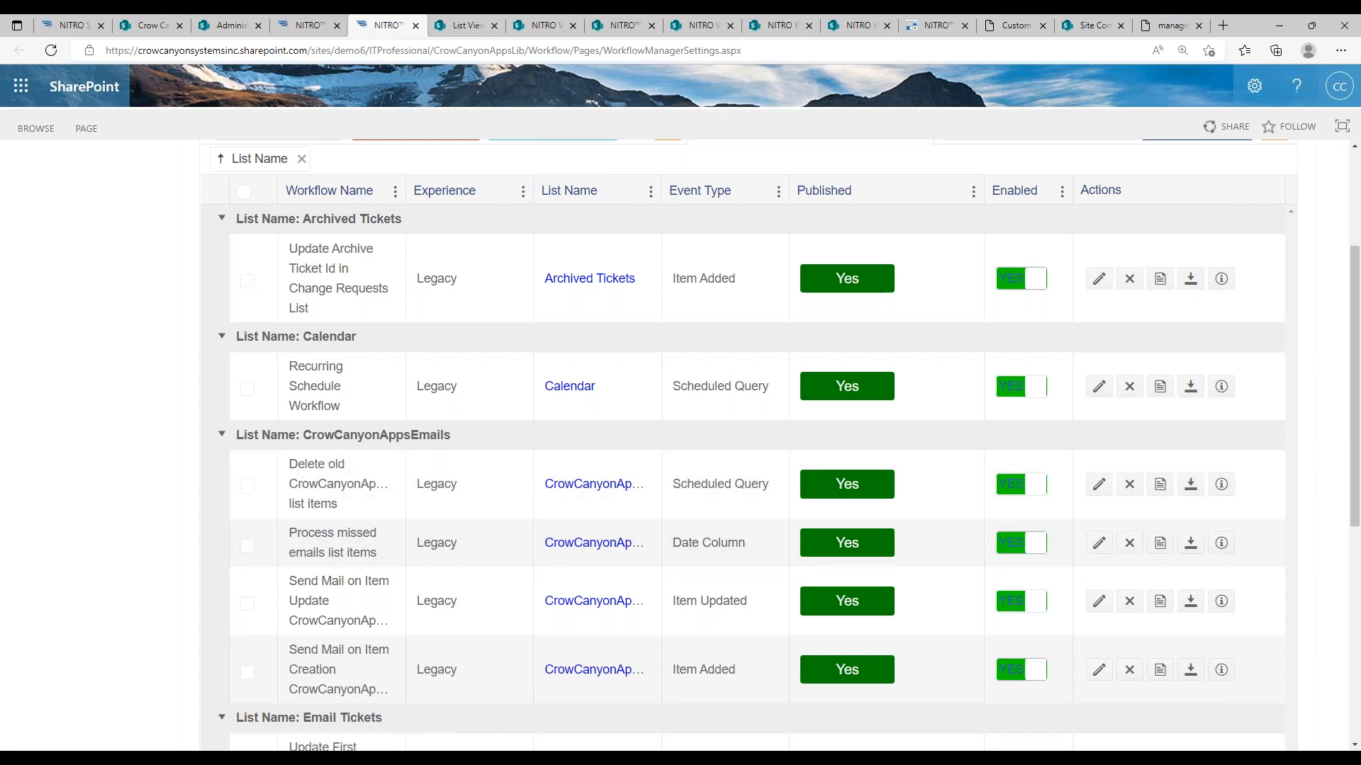
# - Go to page 3 of the grouped workflows and open Archive Tickets using Schedule Query for editing
pyautogui.scroll(-6, 1294, 575)
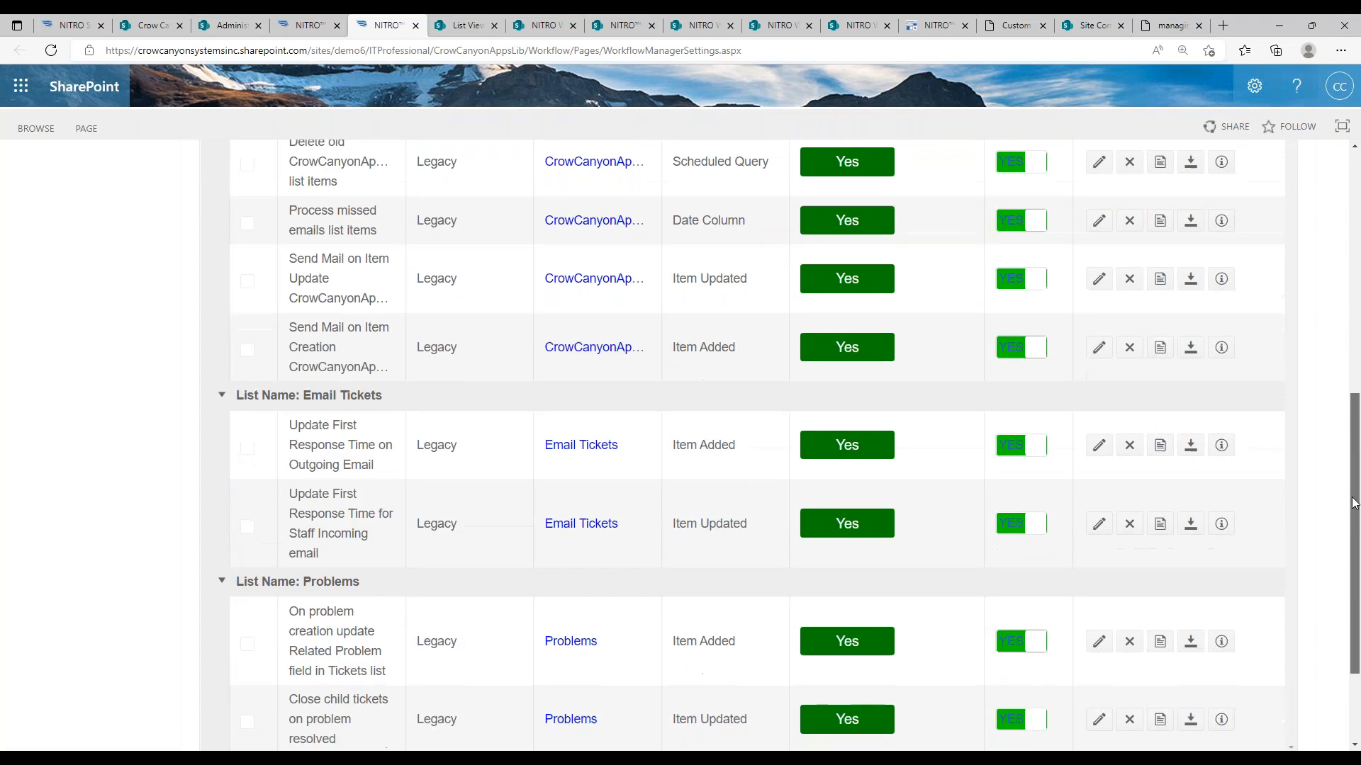
pyautogui.click(402, 635)
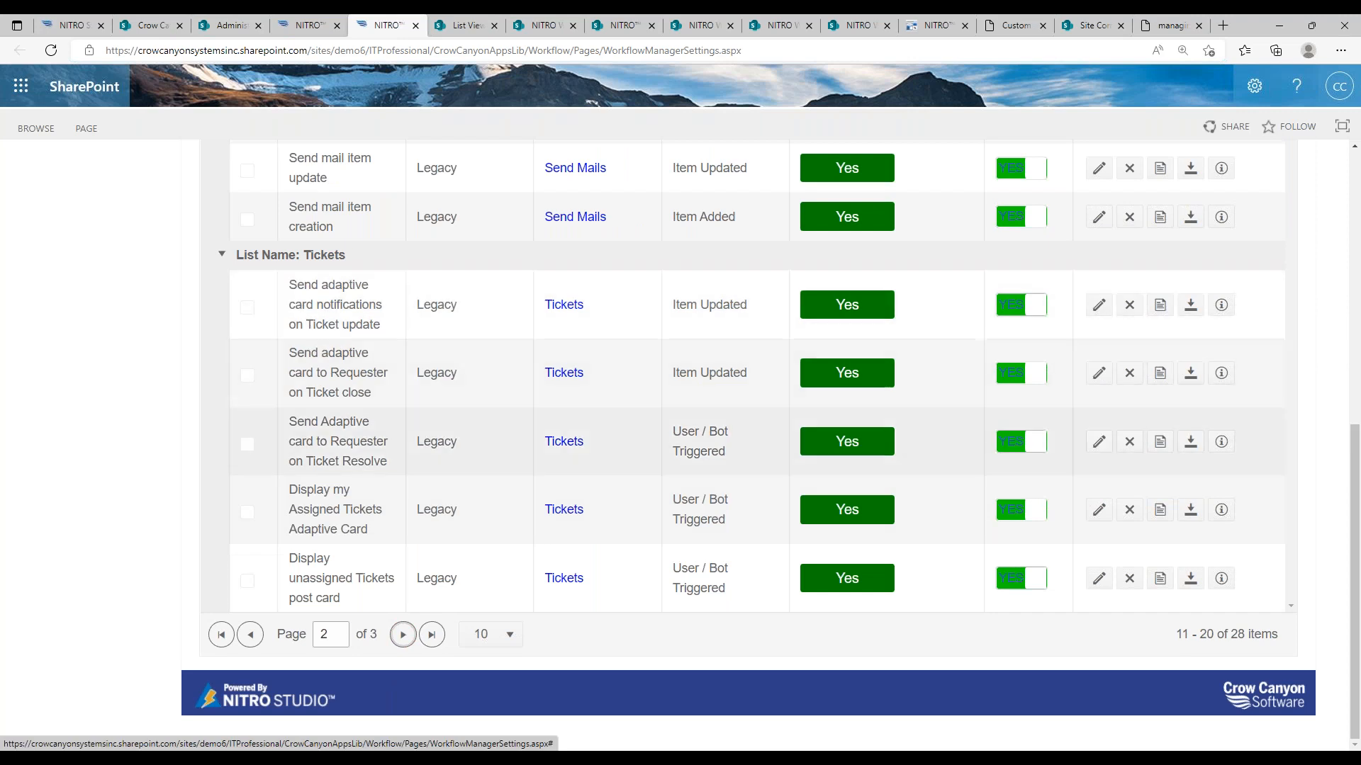
pyautogui.click(400, 635)
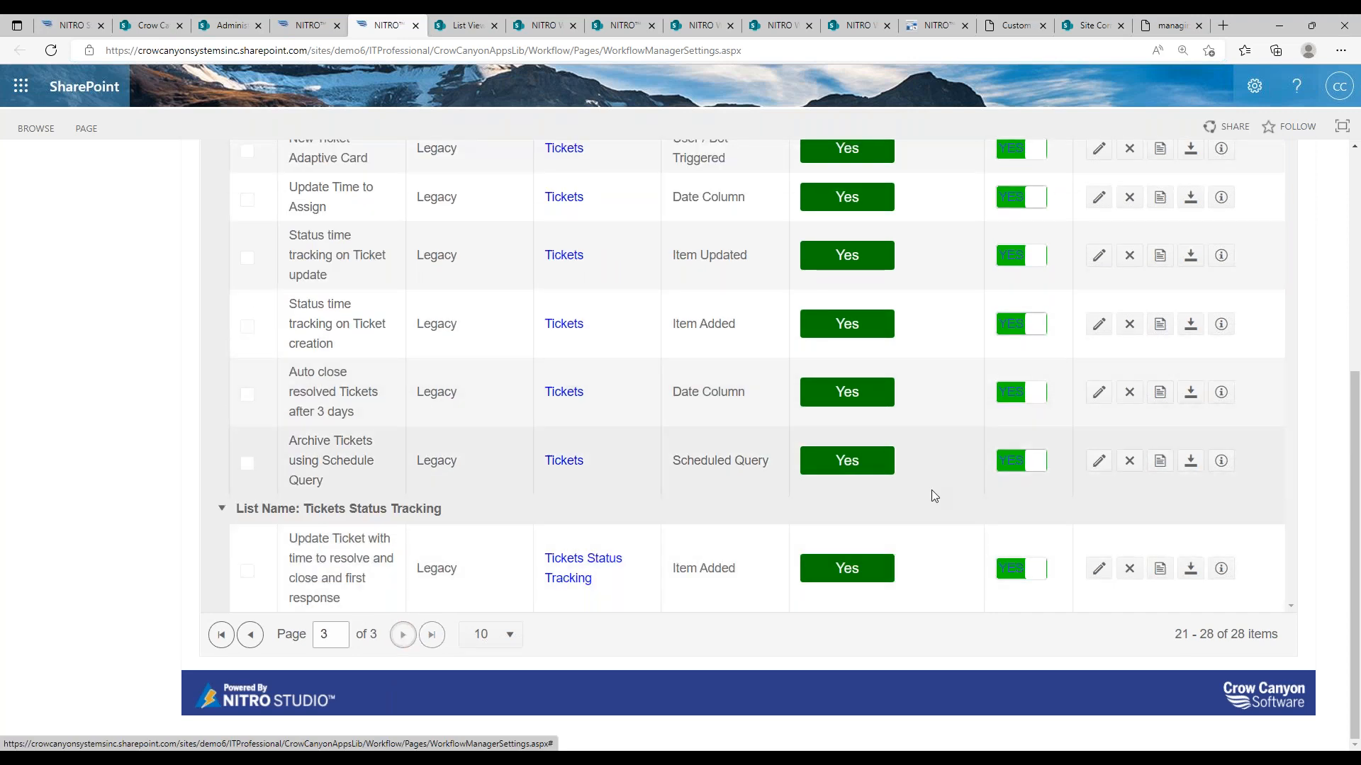
pyautogui.click(1095, 465)
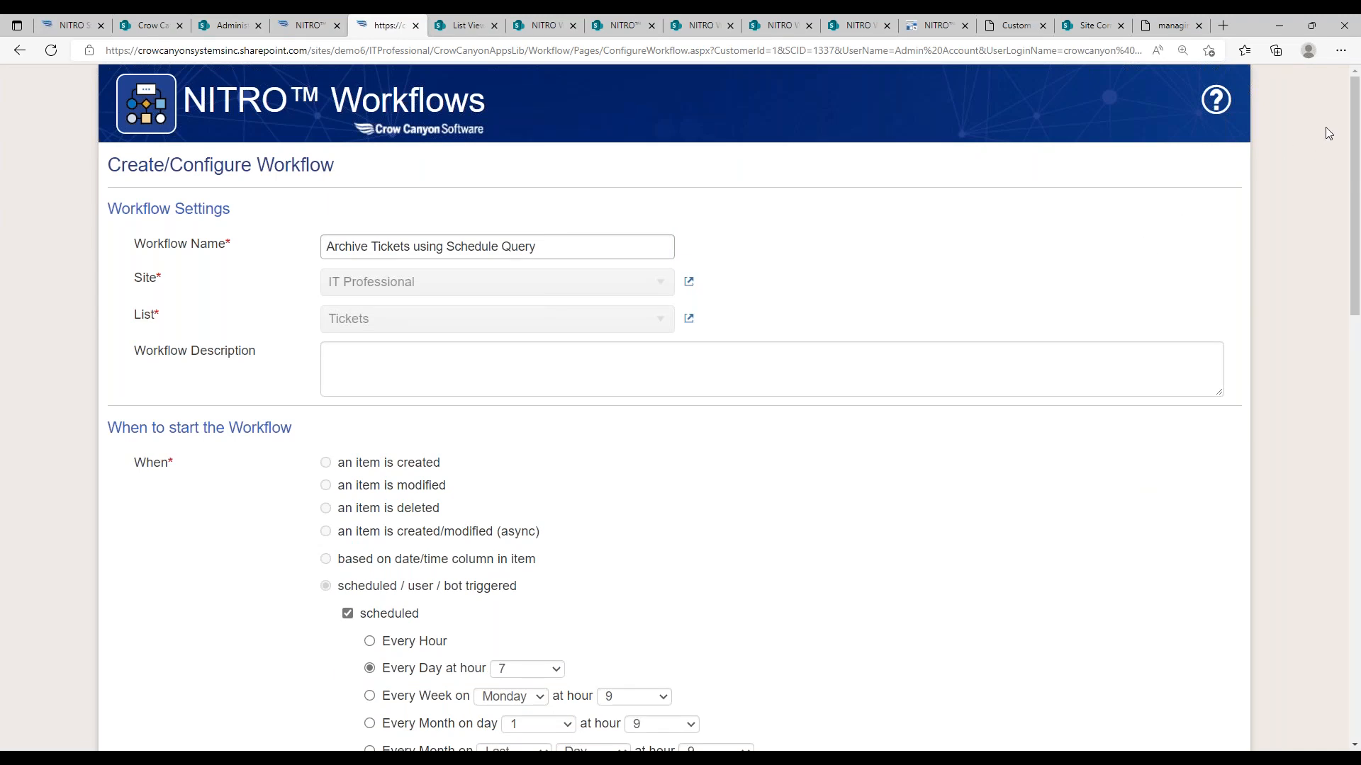
# - Examine the archive workflow's daily schedule hours and its Query Builder conditions on Request Status and Closed Date
pyautogui.moveTo(1349, 122); pyautogui.dragTo(1344, 255)
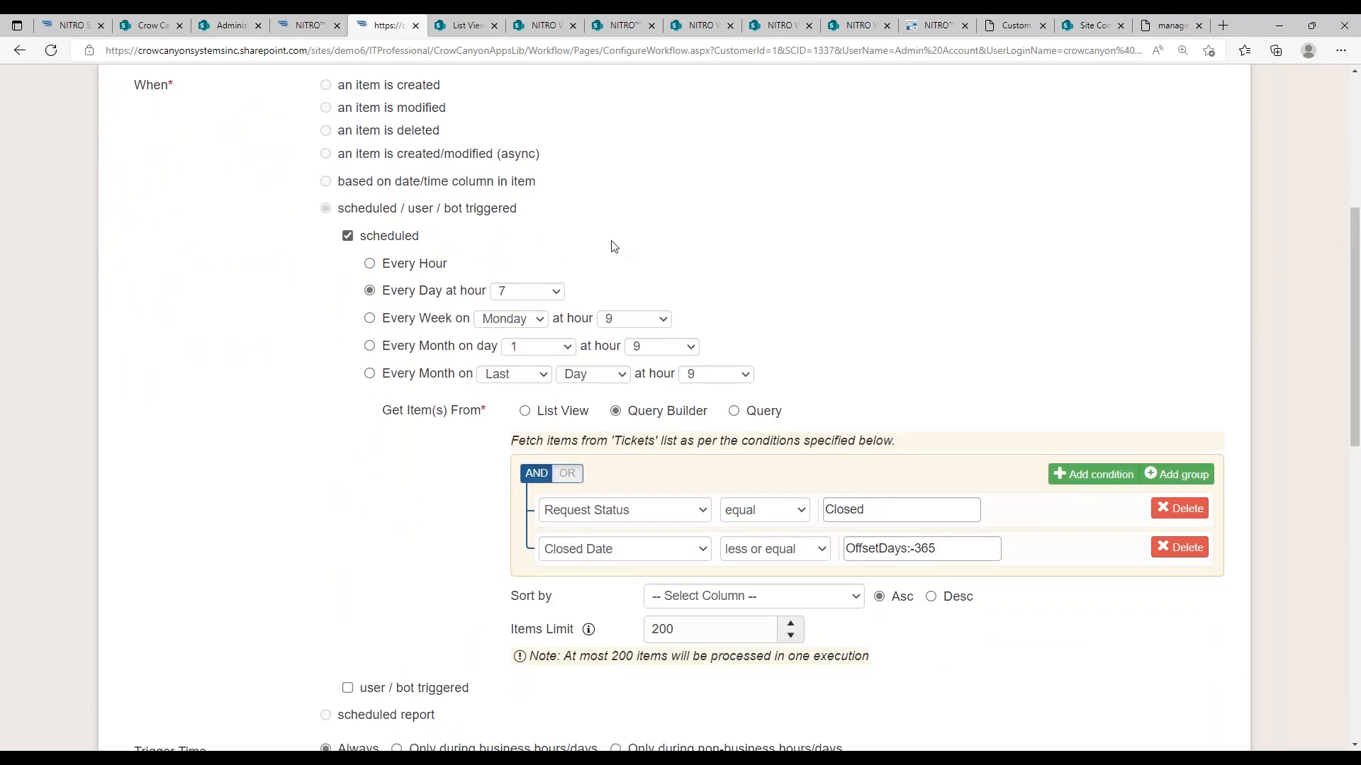
pyautogui.click(523, 299)
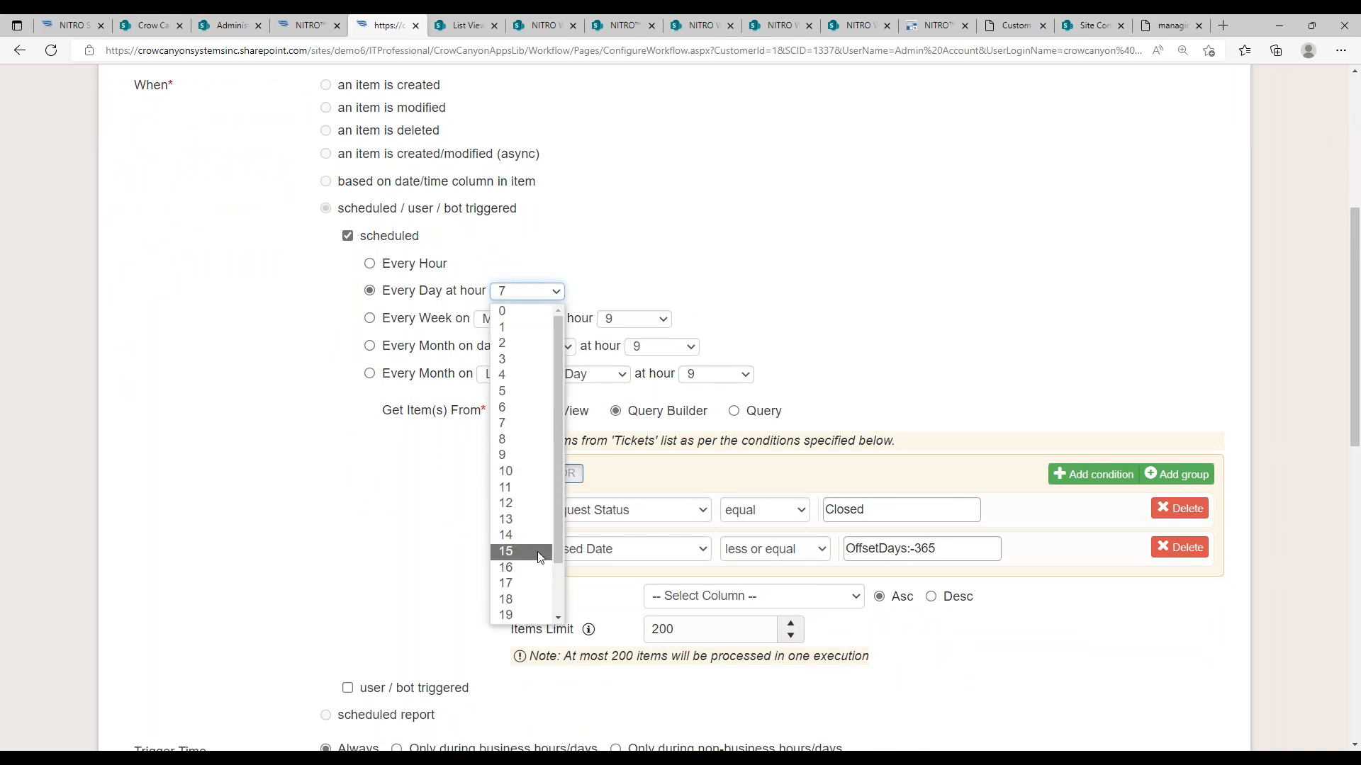
pyautogui.moveTo(563, 486); pyautogui.dragTo(560, 563)
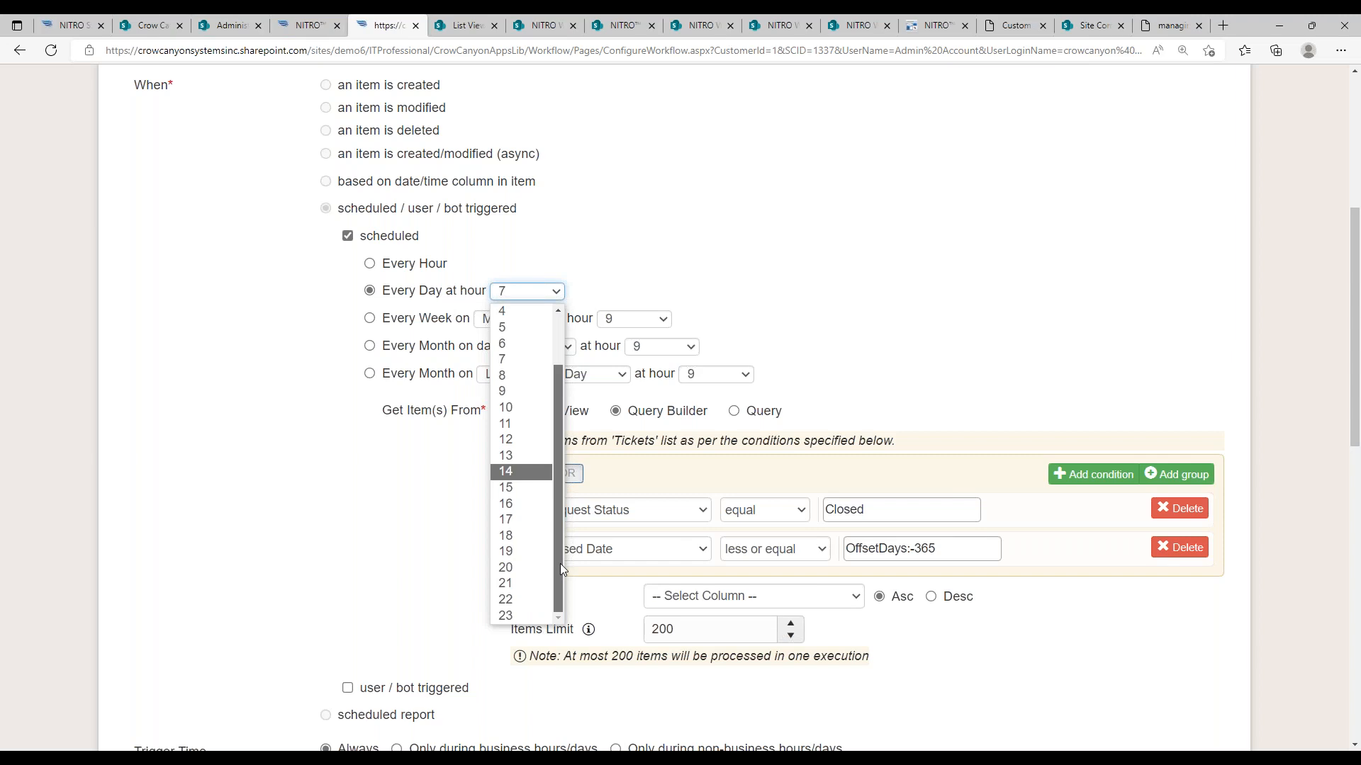
pyautogui.click(525, 297)
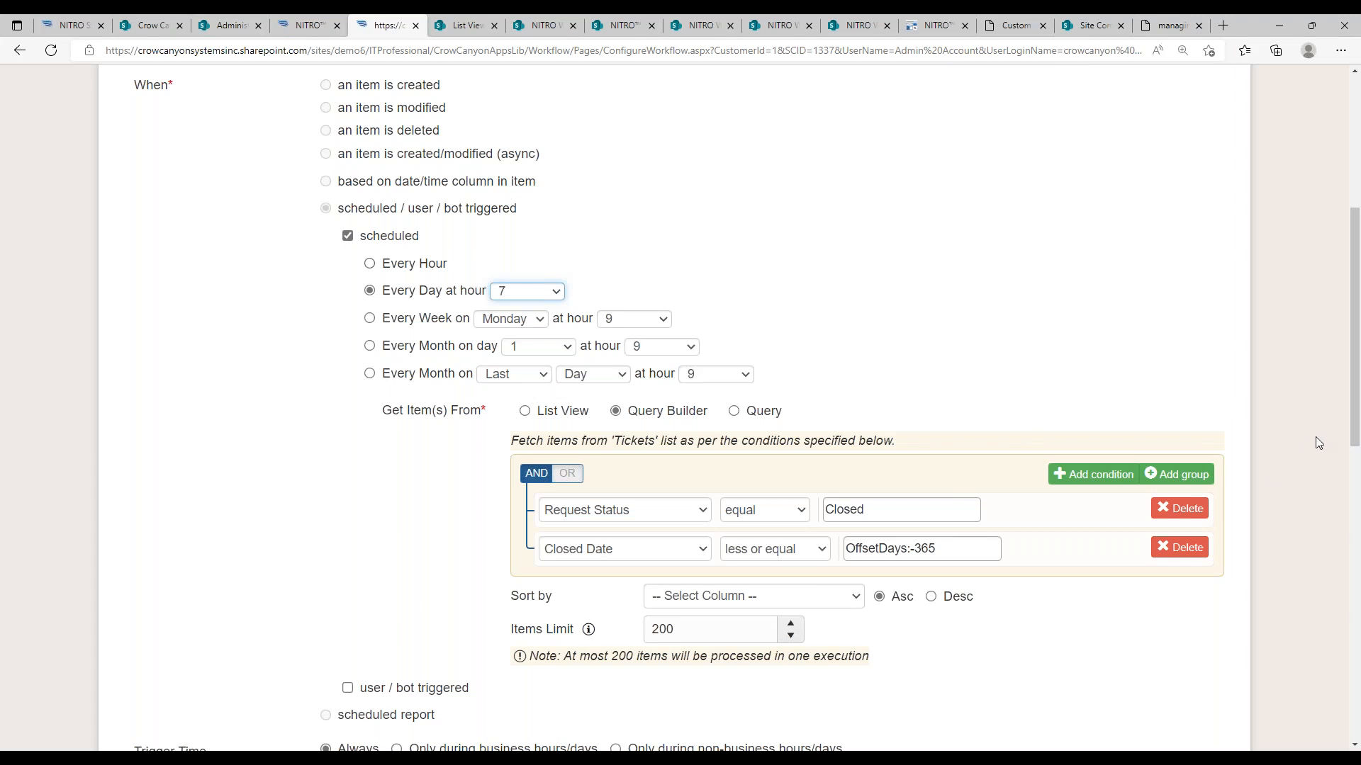
pyautogui.scroll(-2, 1133, 407)
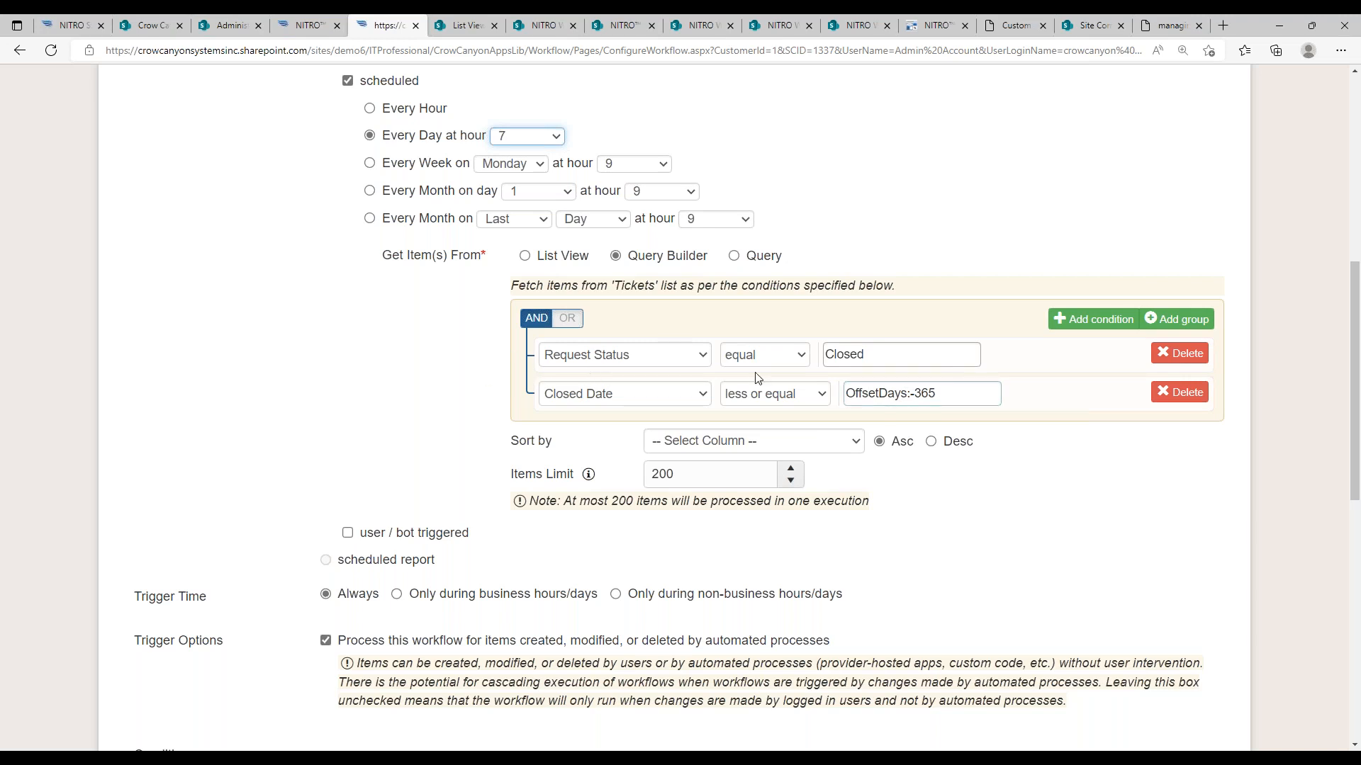
pyautogui.moveTo(843, 399); pyautogui.dragTo(936, 388)
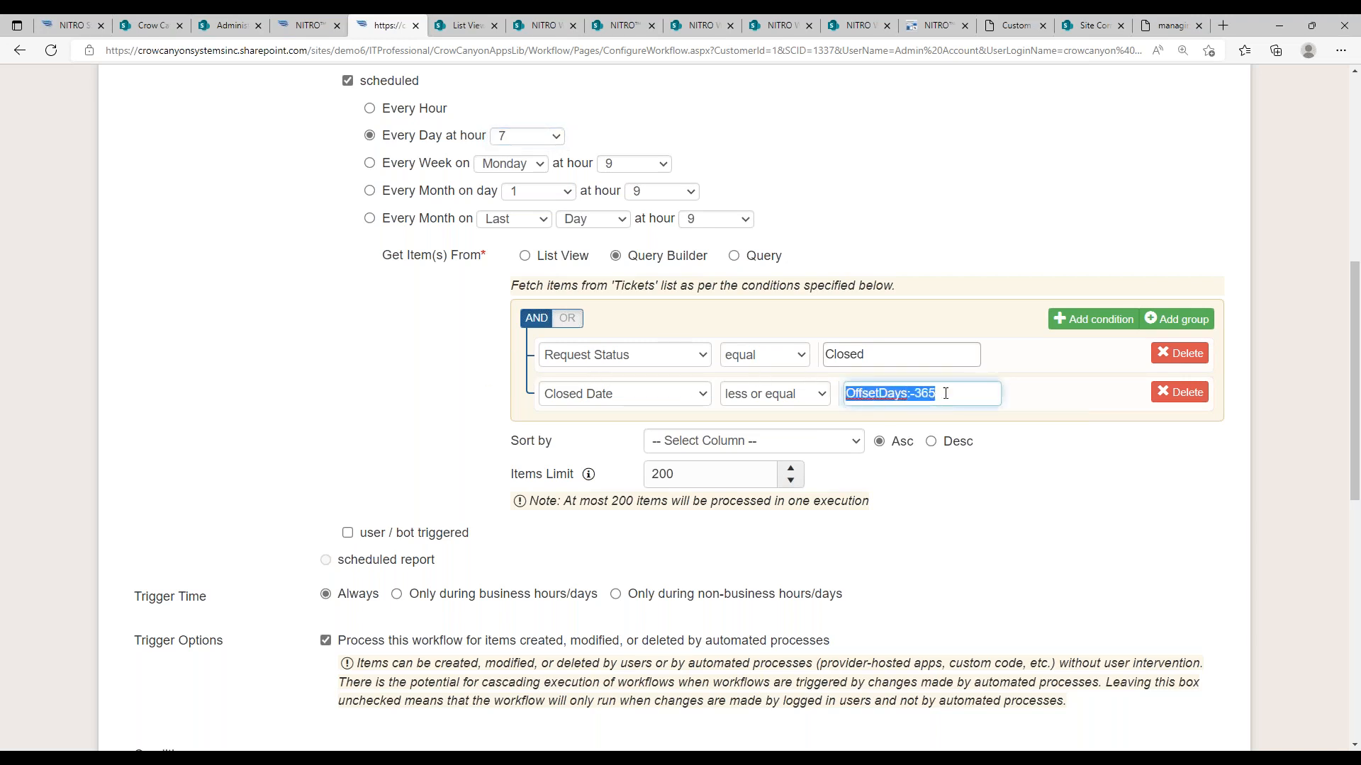
pyautogui.click(955, 403)
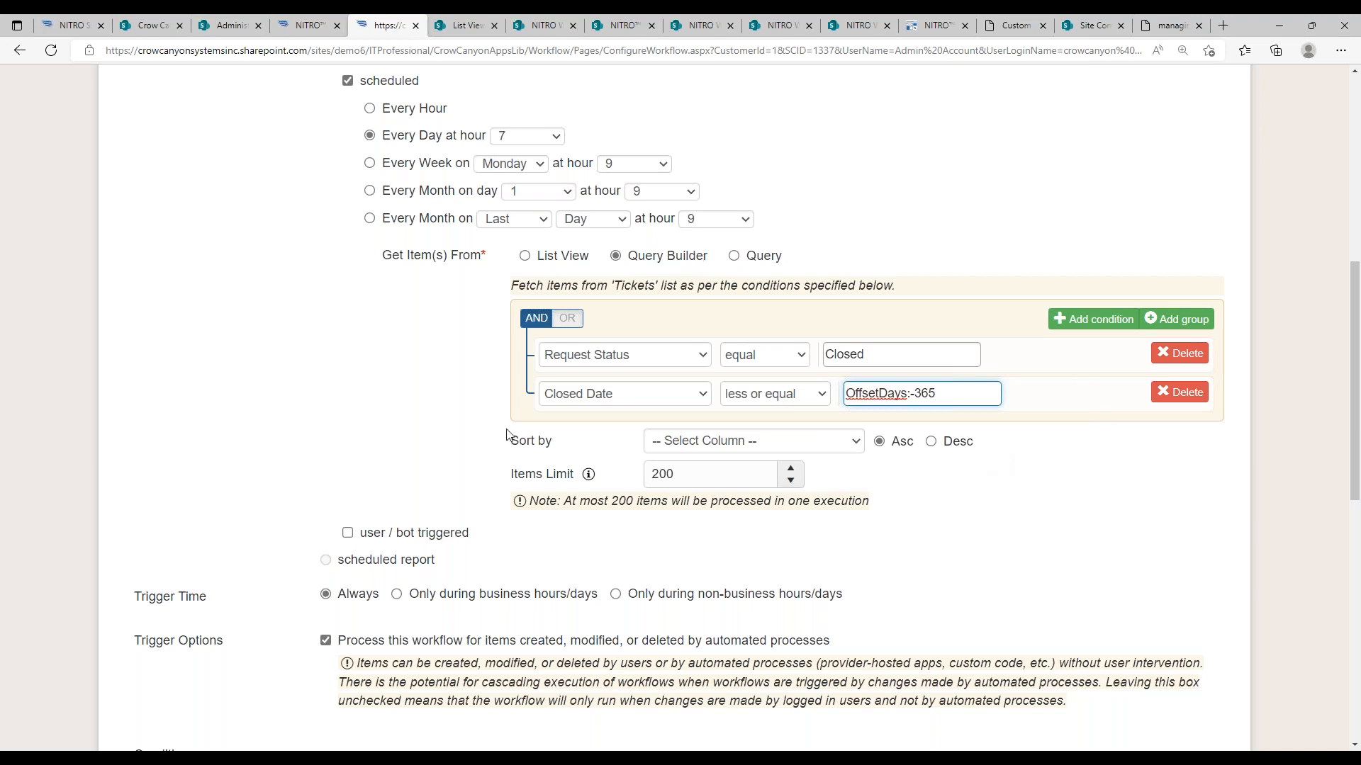
# - Examine the Move Items to Archive Lists action's target list and associated list mappings, then leave its settings without saving
pyautogui.moveTo(1354, 329); pyautogui.dragTo(1357, 517)
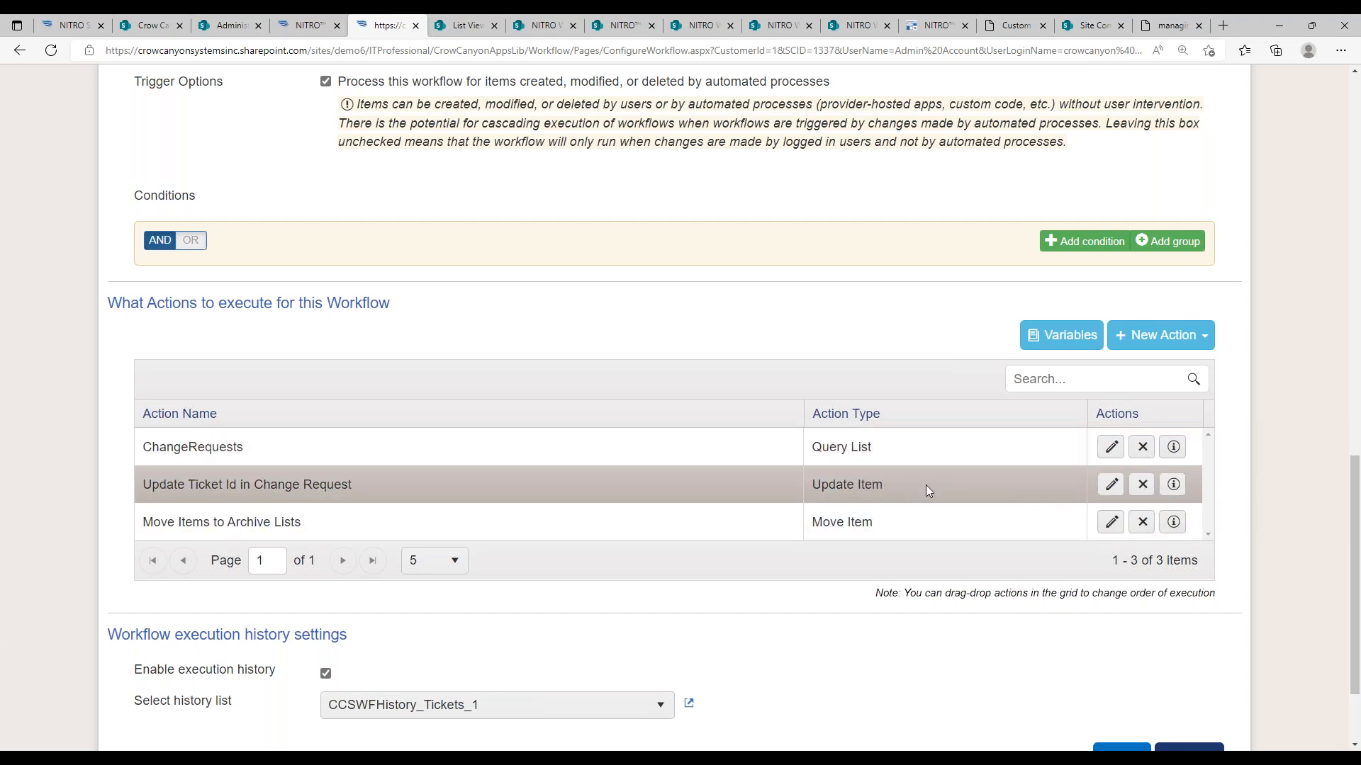
pyautogui.click(1111, 522)
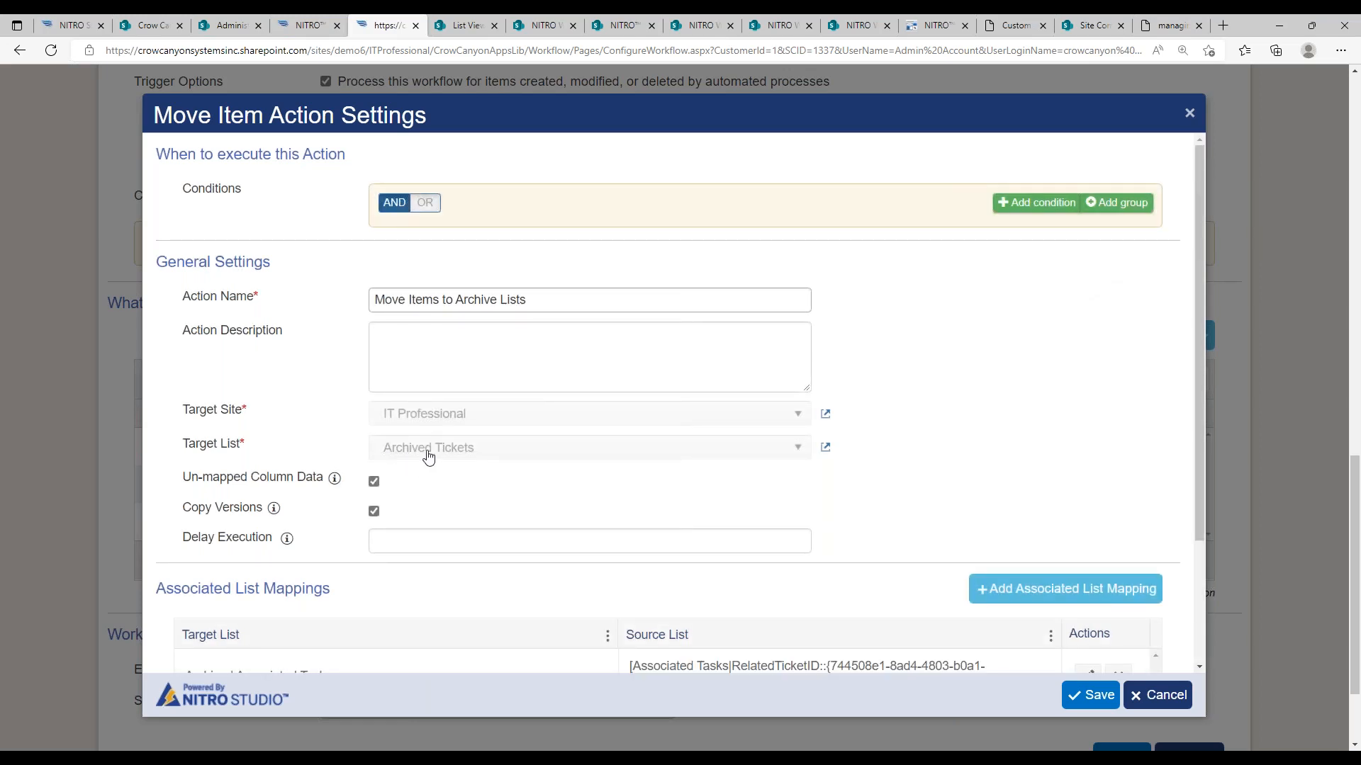
pyautogui.moveTo(1199, 272); pyautogui.dragTo(1176, 391)
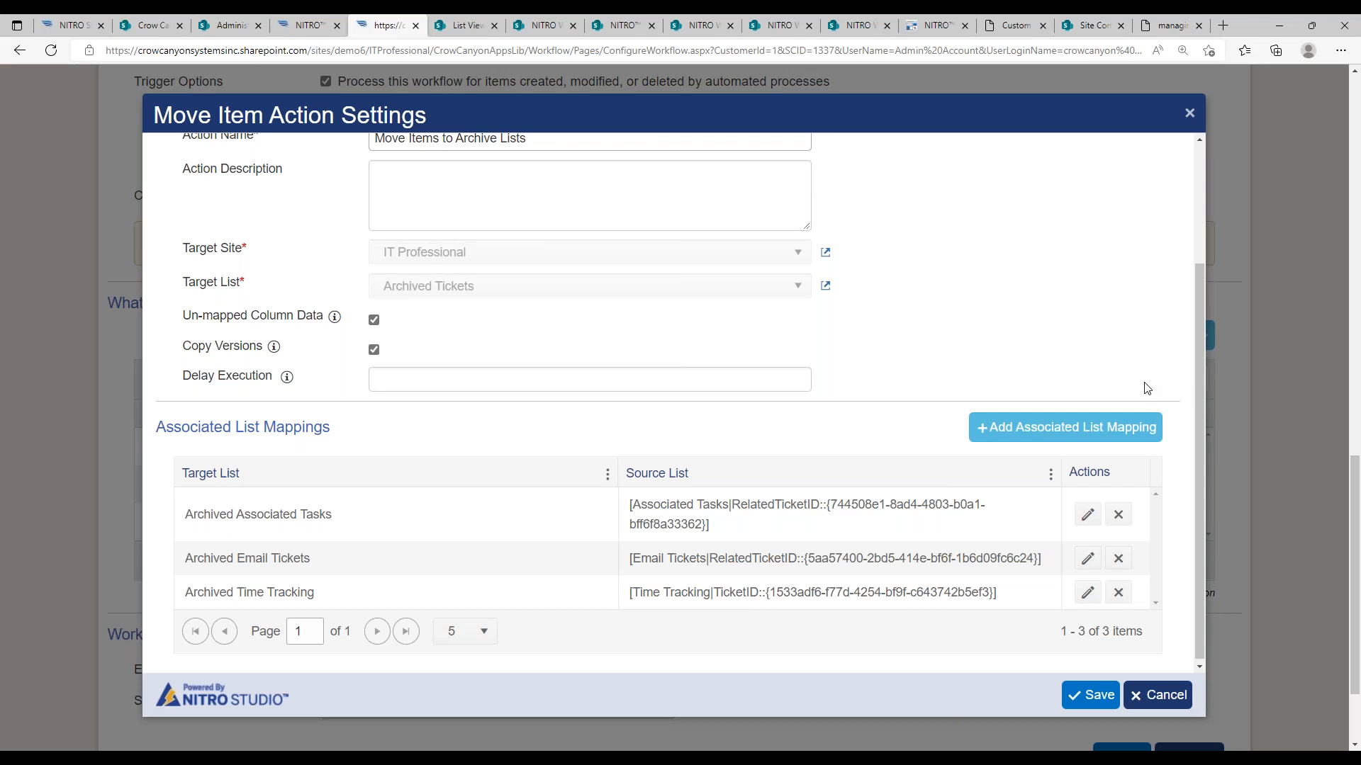
pyautogui.moveTo(1195, 362); pyautogui.dragTo(1196, 398)
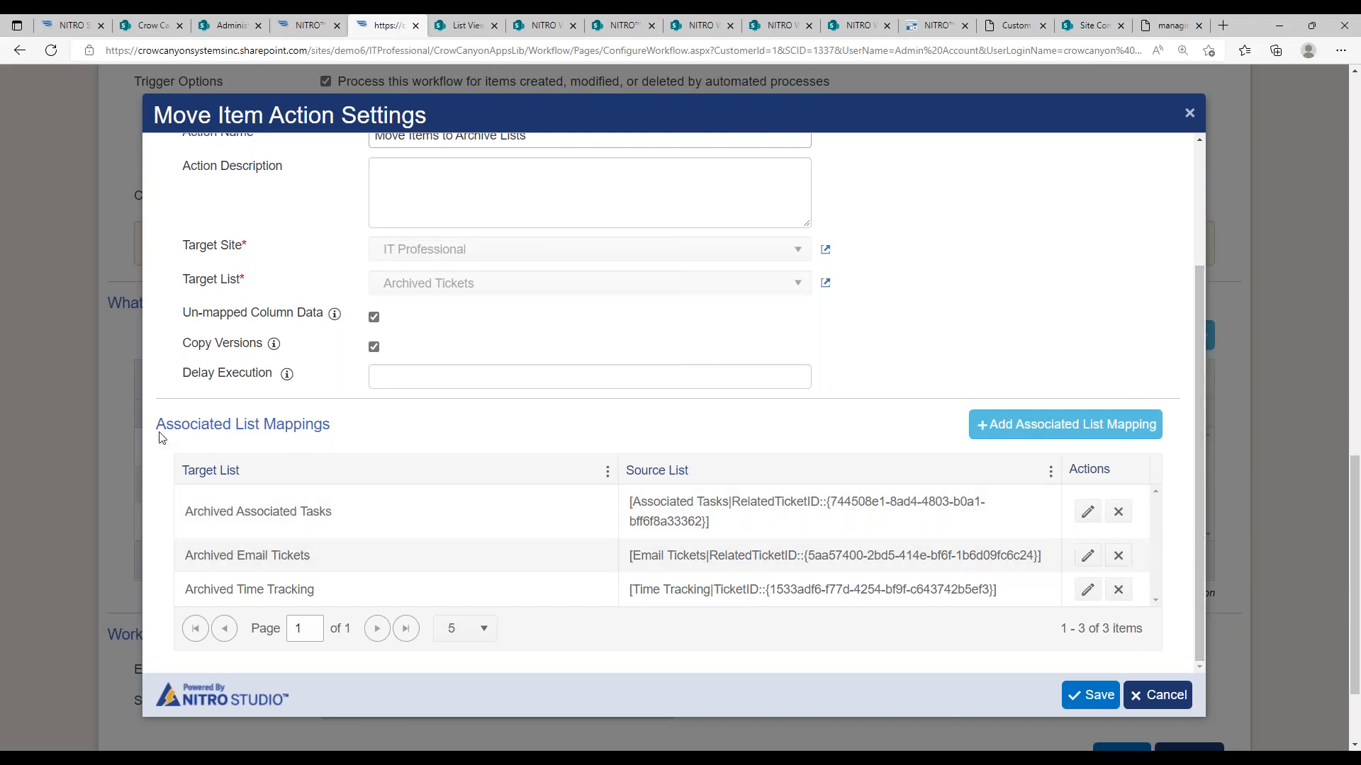
pyautogui.moveTo(182, 425); pyautogui.dragTo(329, 425)
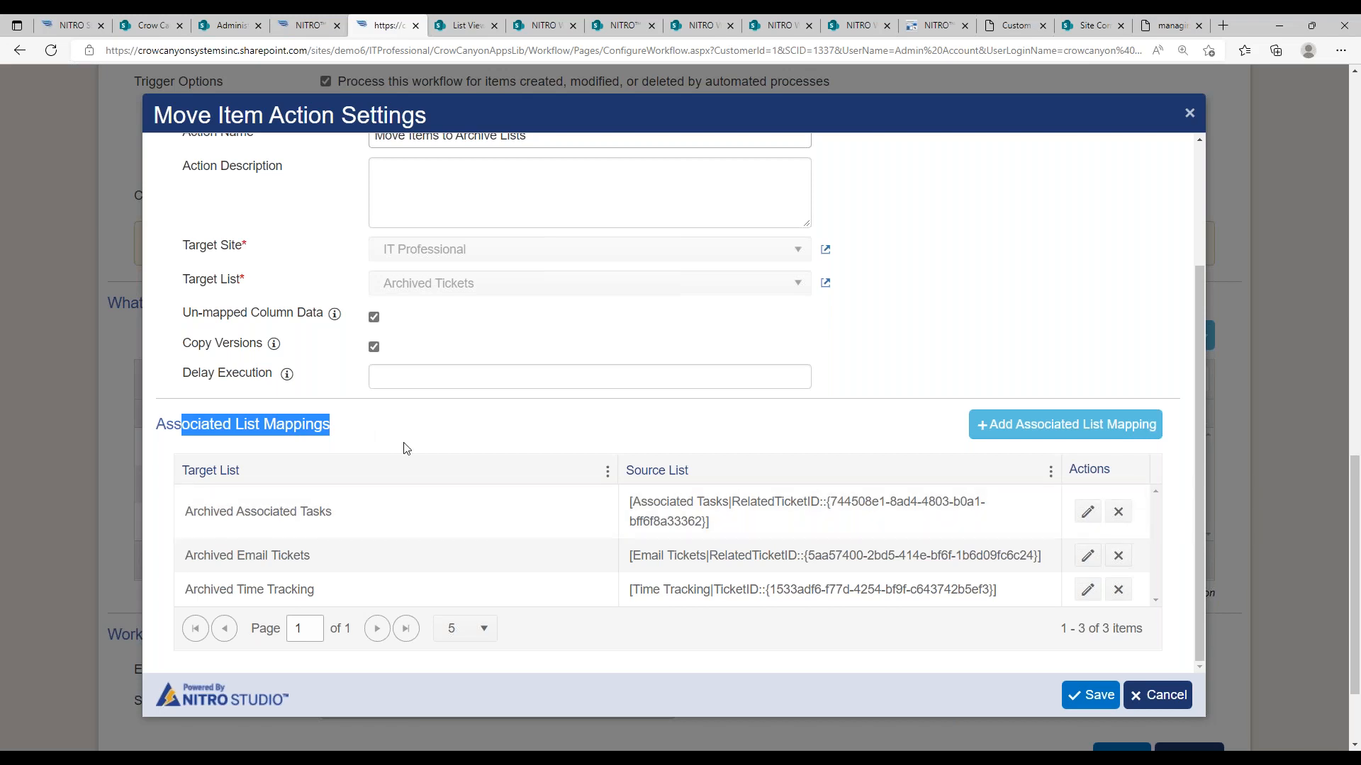
pyautogui.click(402, 470)
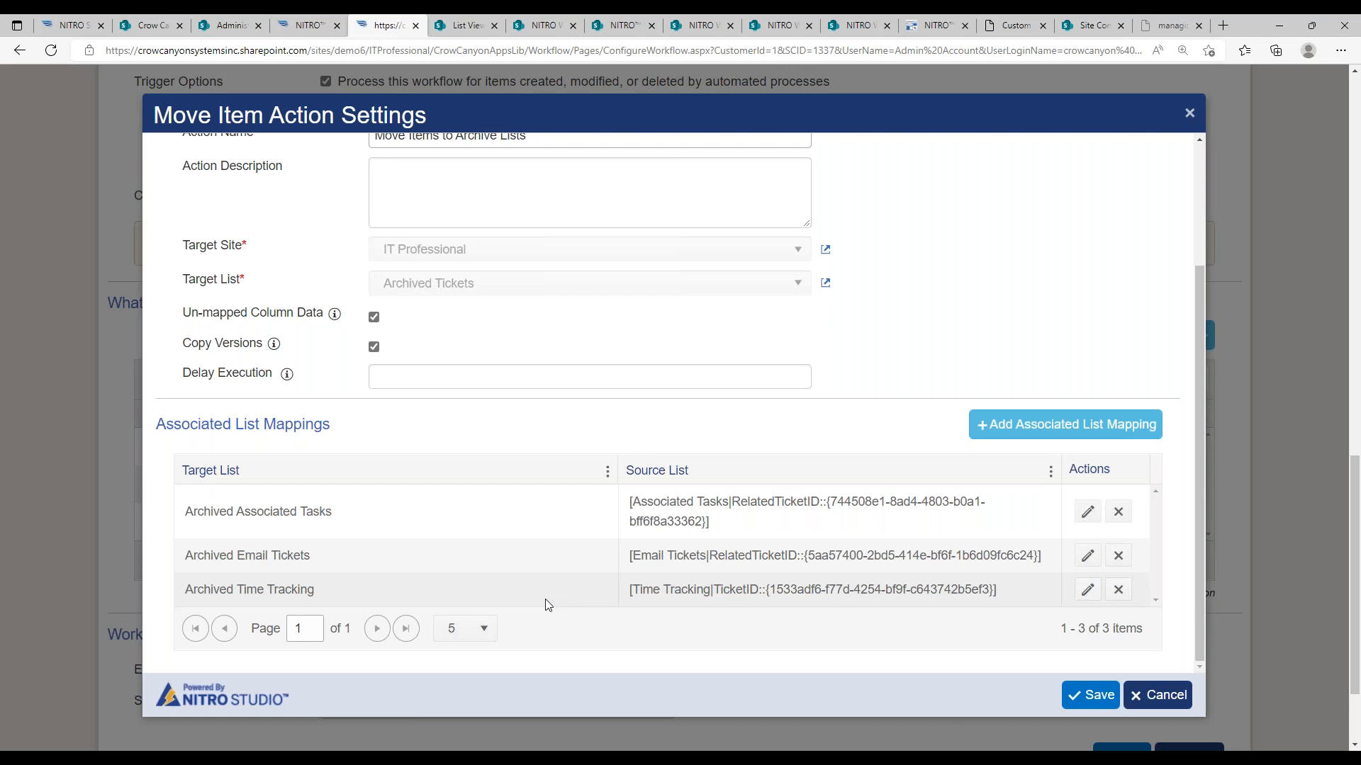
pyautogui.click(1163, 695)
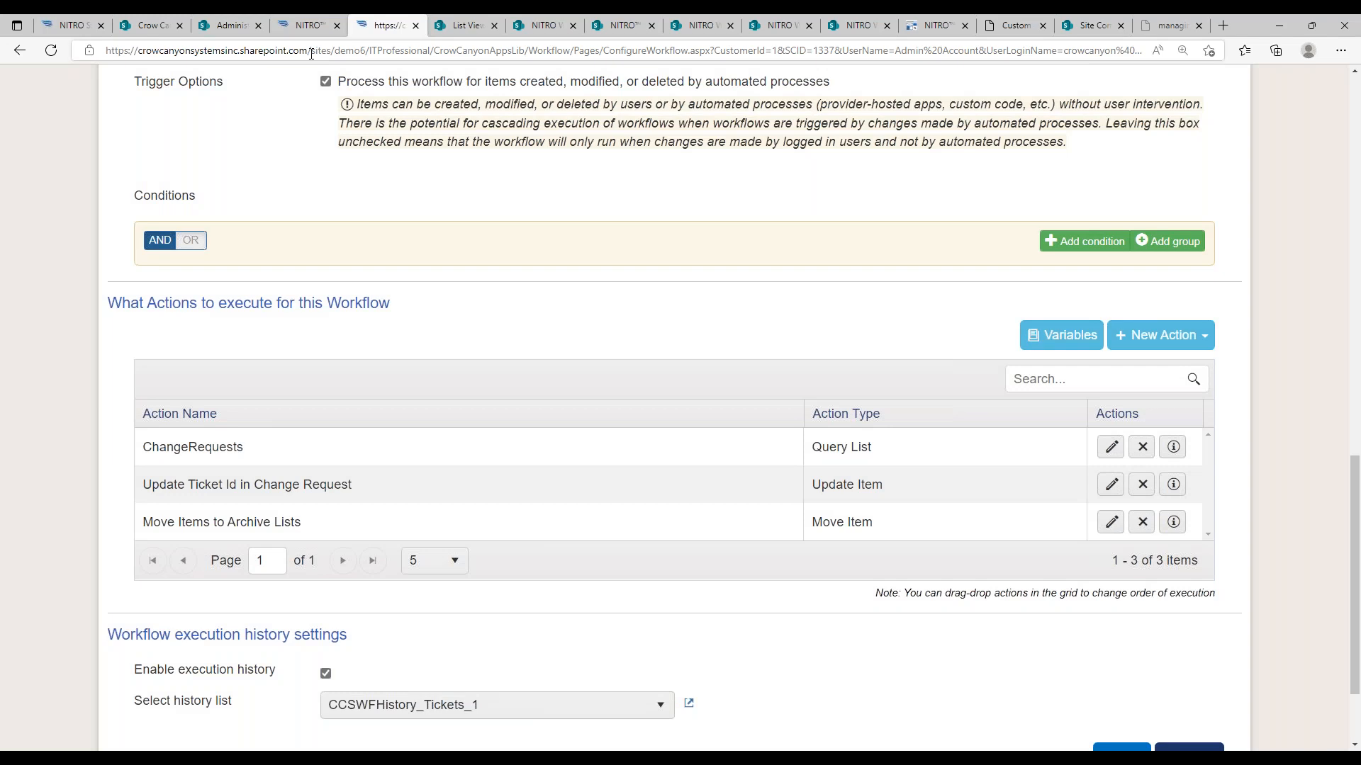
pyautogui.click(231, 27)
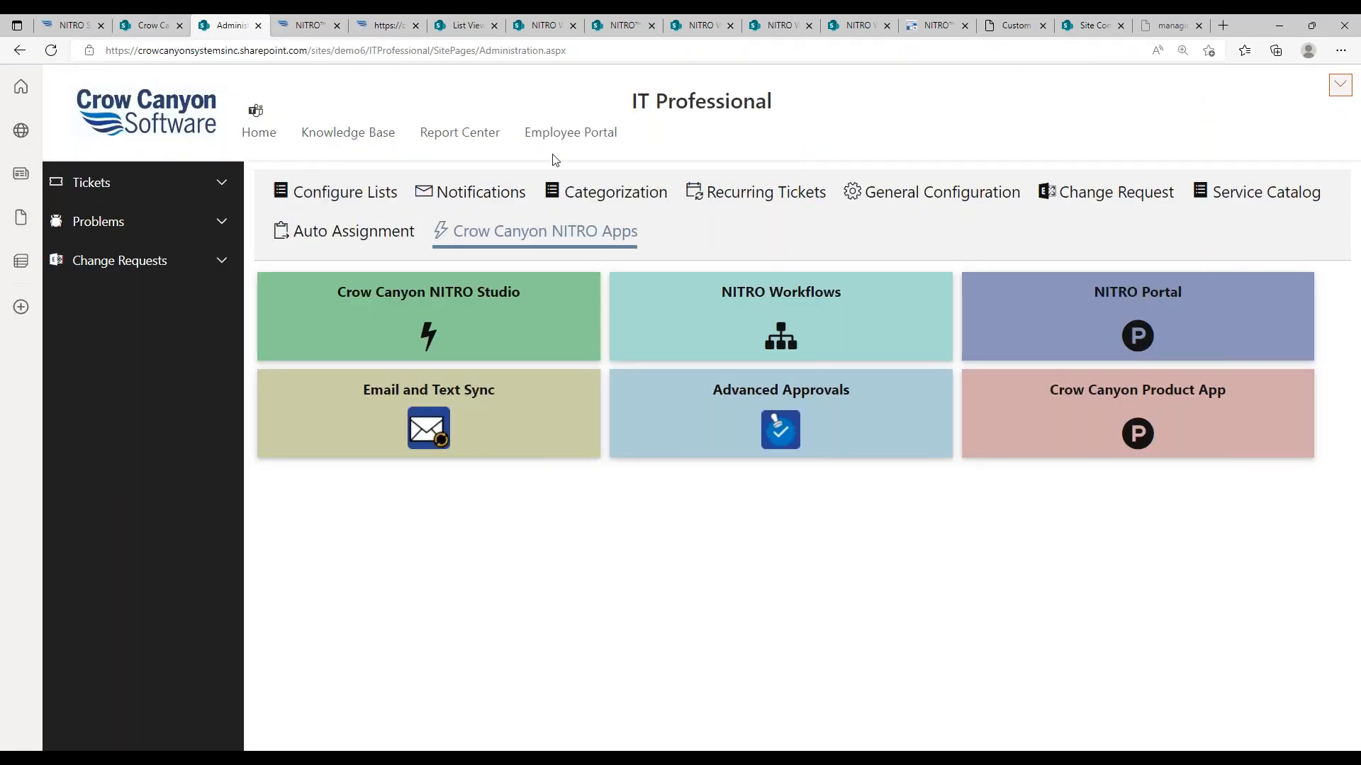
pyautogui.click(1333, 89)
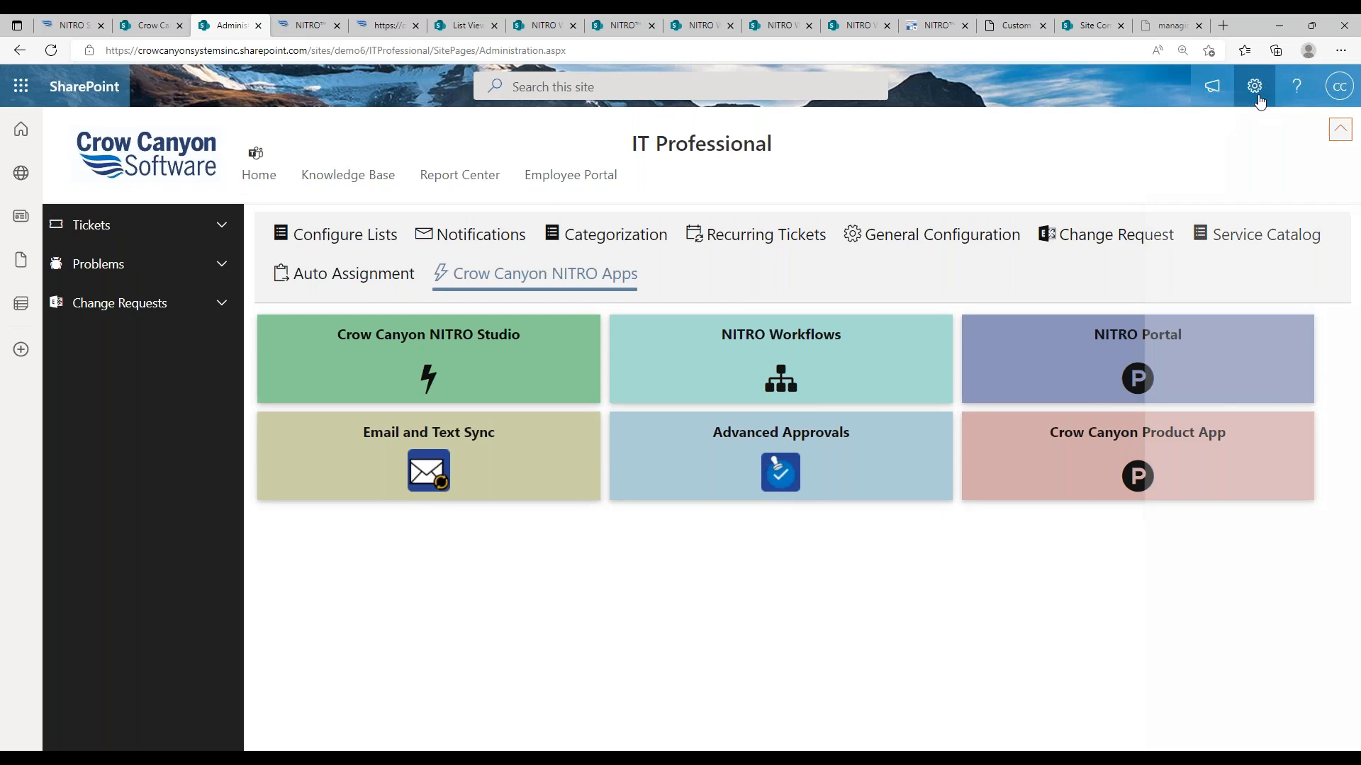
pyautogui.click(1256, 96)
pyautogui.click(1125, 251)
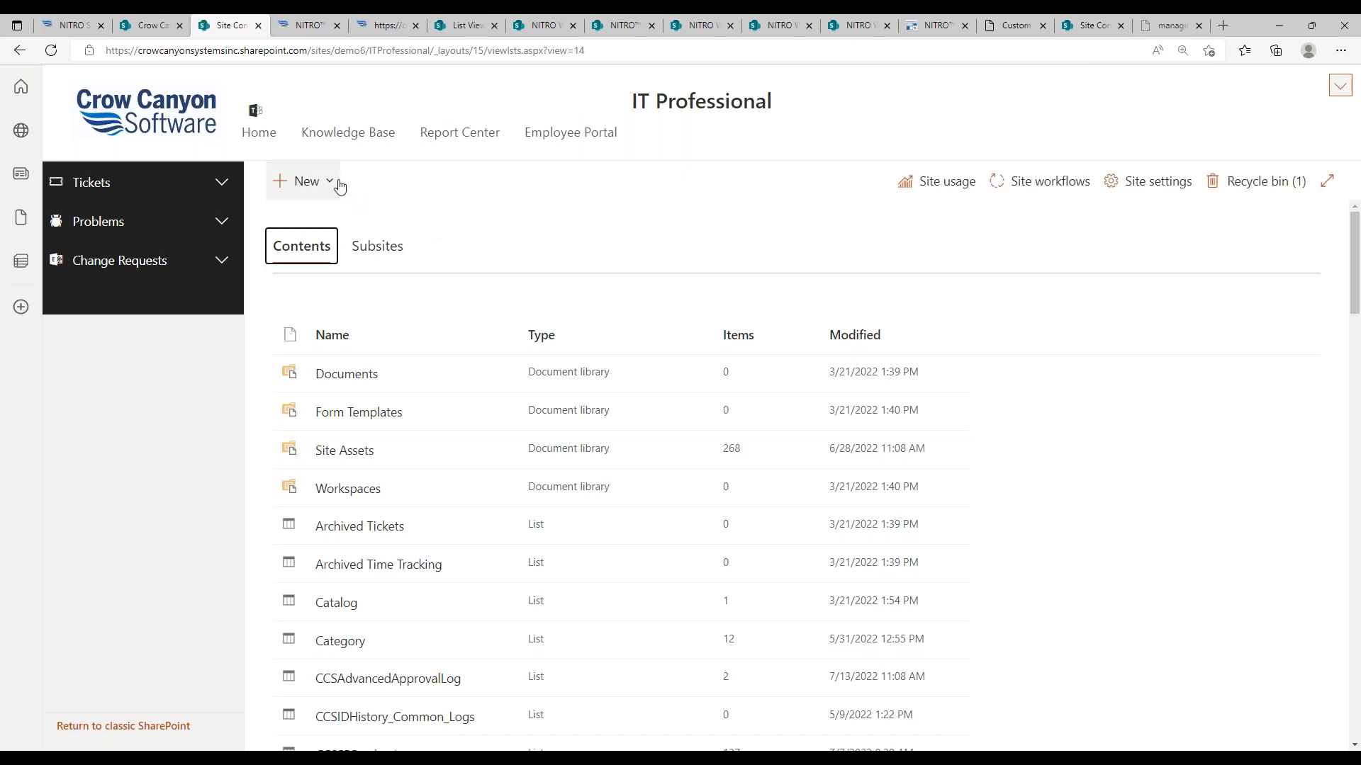
pyautogui.click(338, 185)
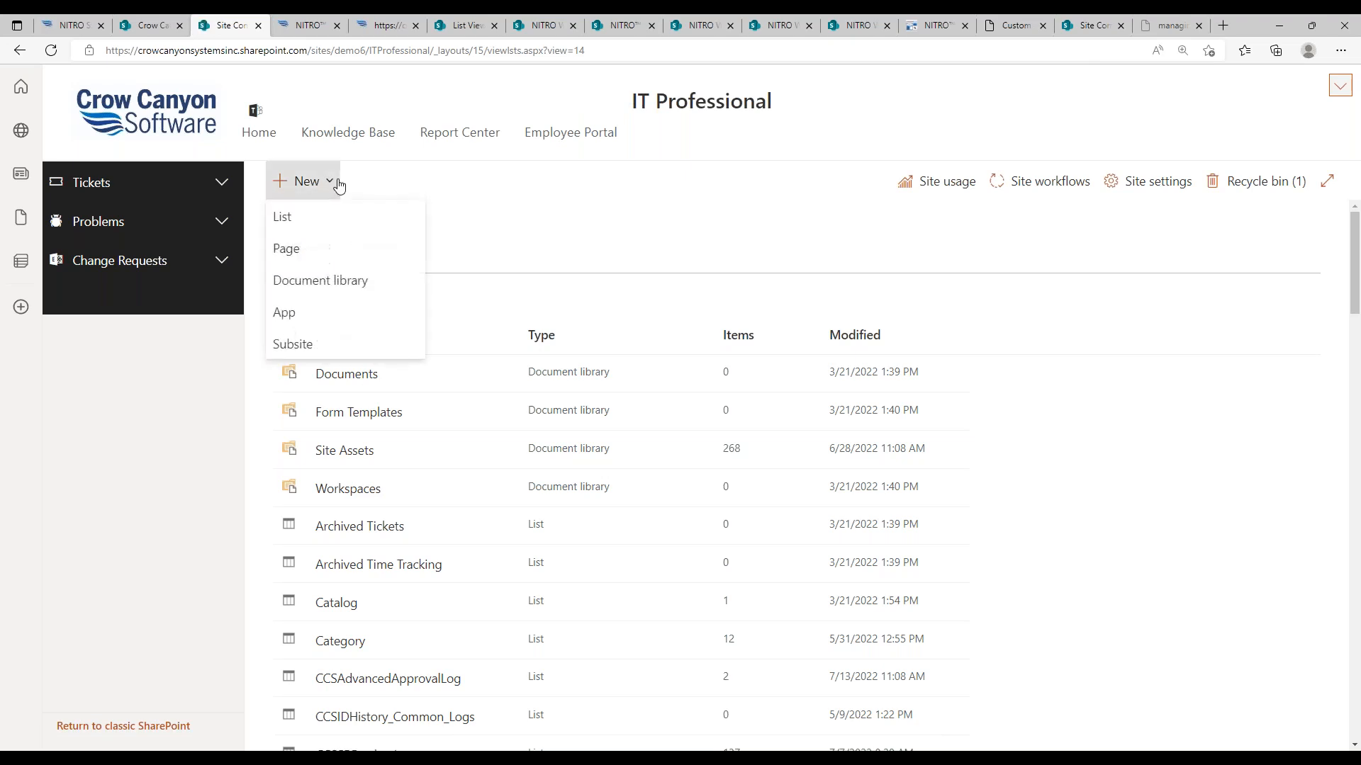
pyautogui.click(287, 225)
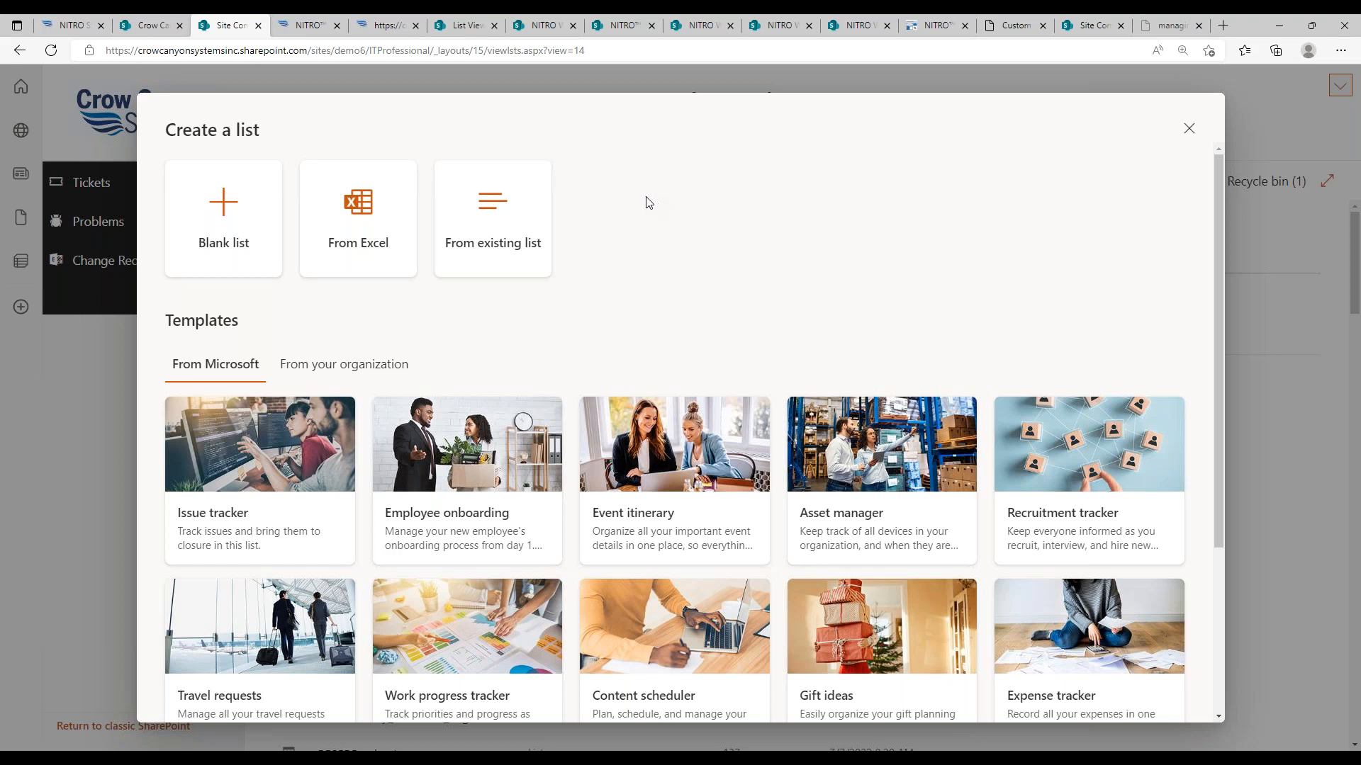
pyautogui.click(541, 219)
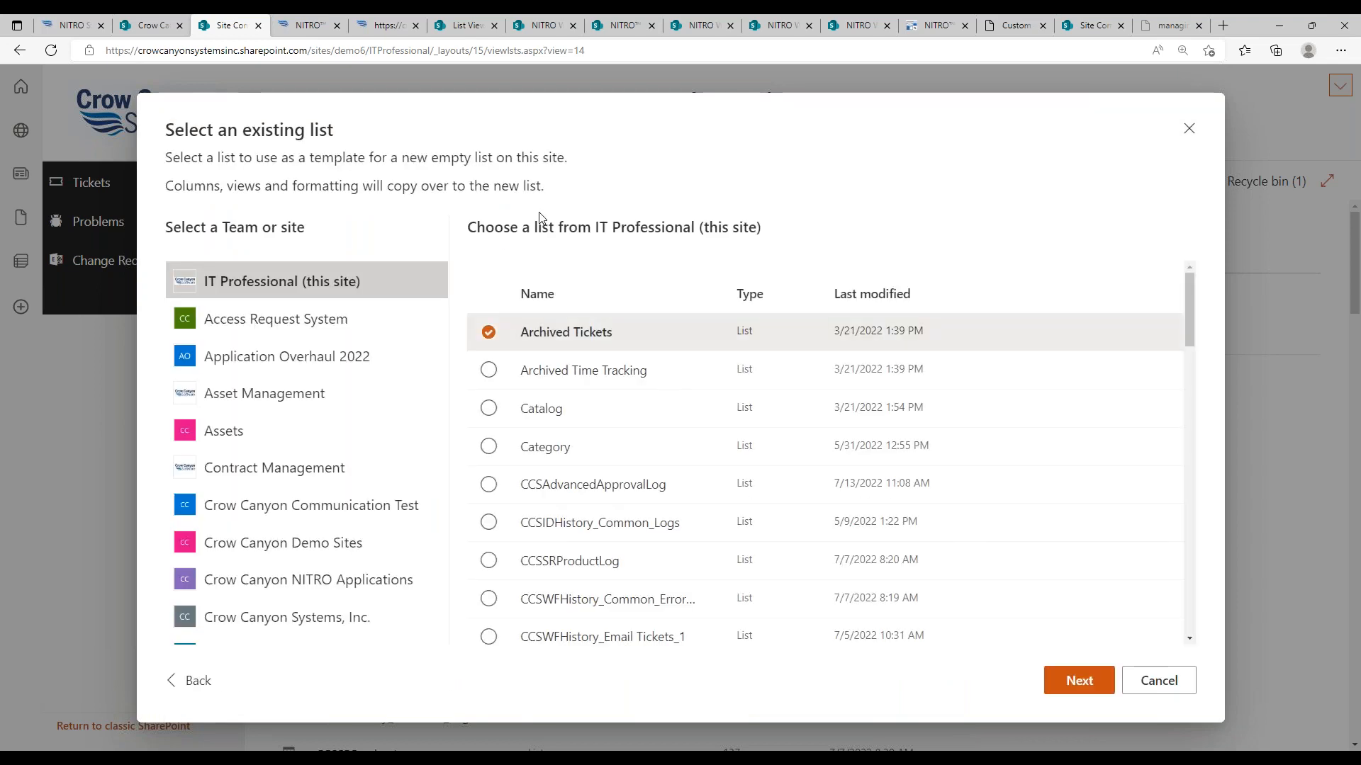
pyautogui.click(495, 333)
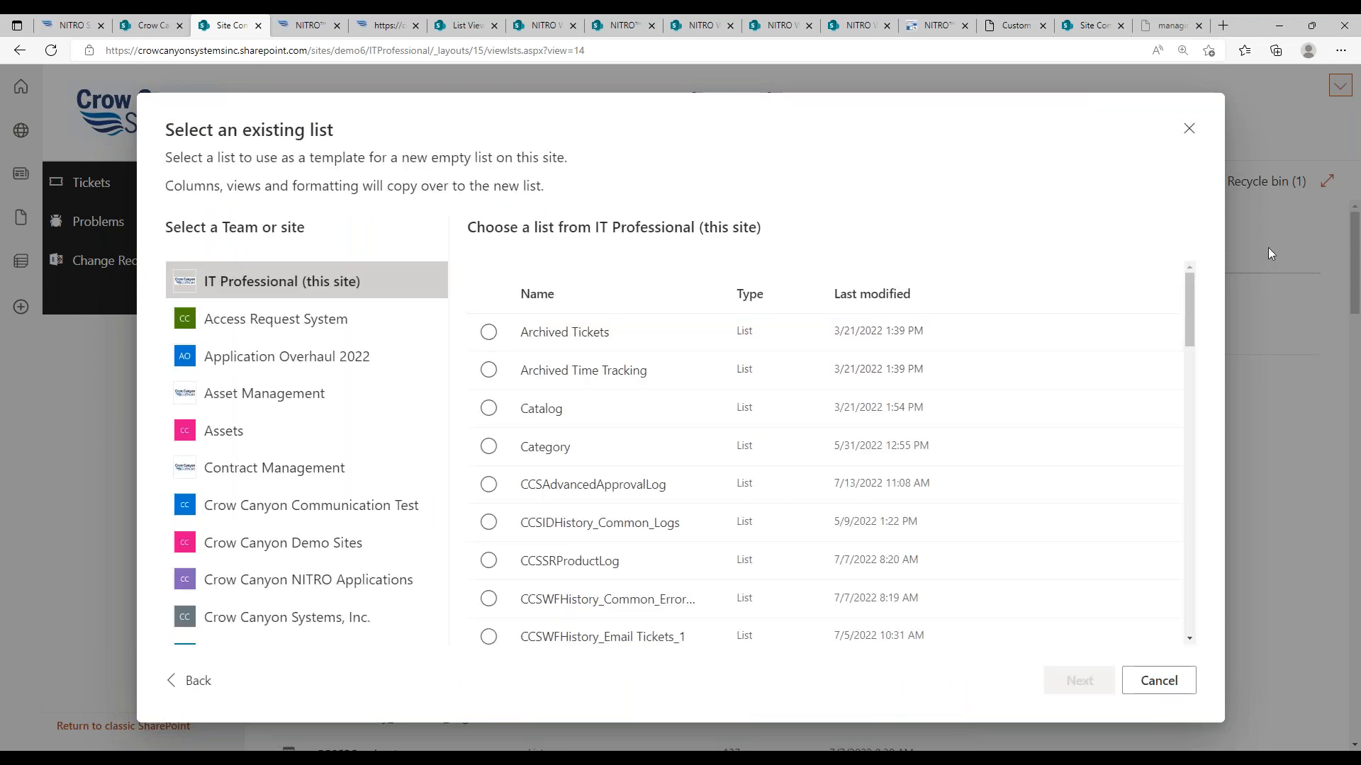
pyautogui.scroll(-5, 1186, 372)
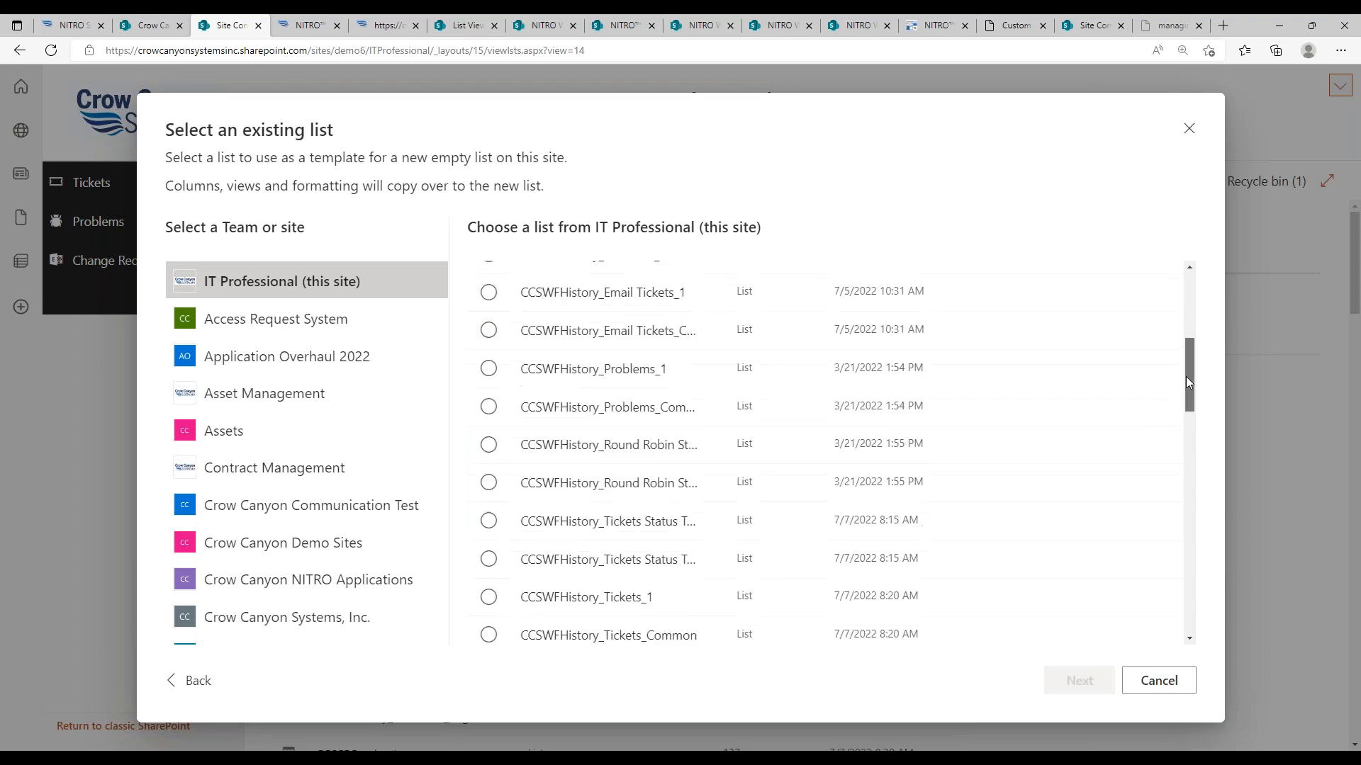
pyautogui.click(149, 26)
pyautogui.click(333, 50)
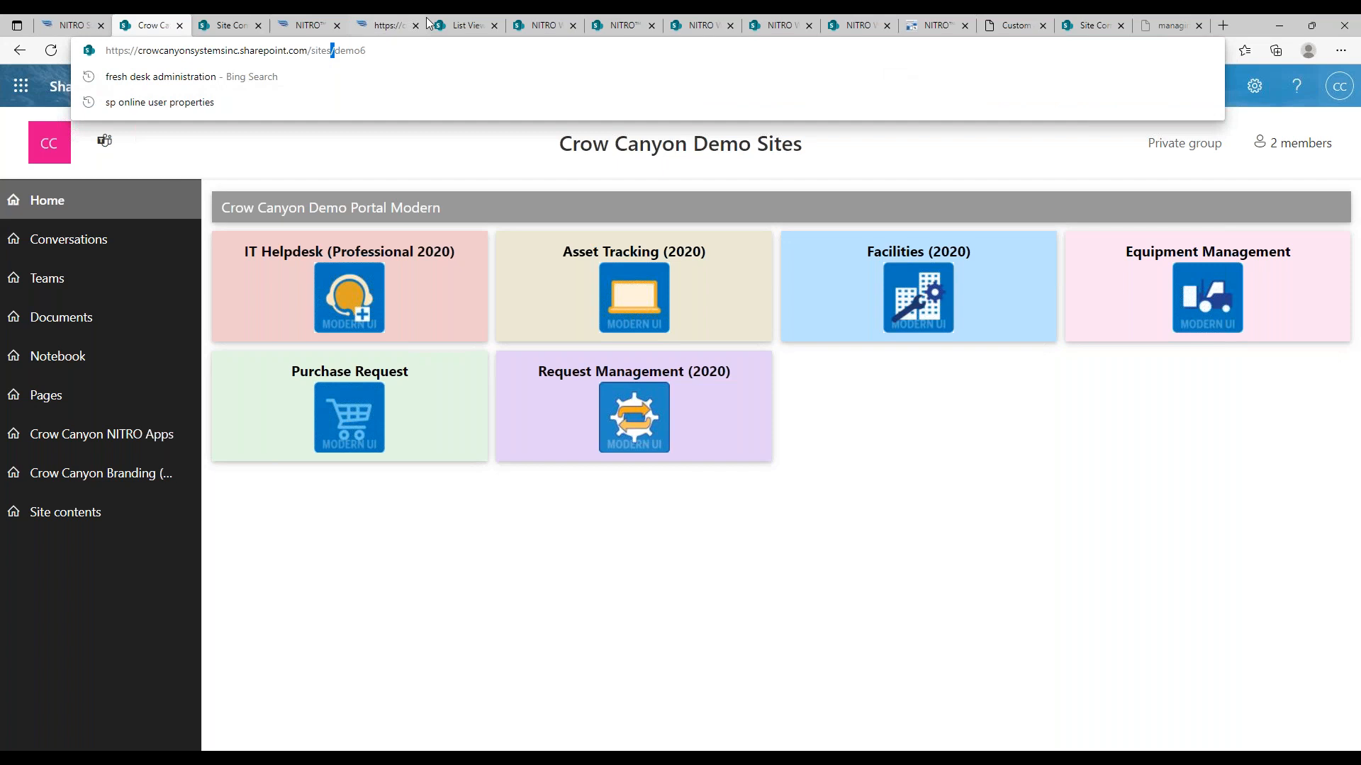
# - Switch to the NITRO Workshops site and open its site contents
pyautogui.click(439, 25)
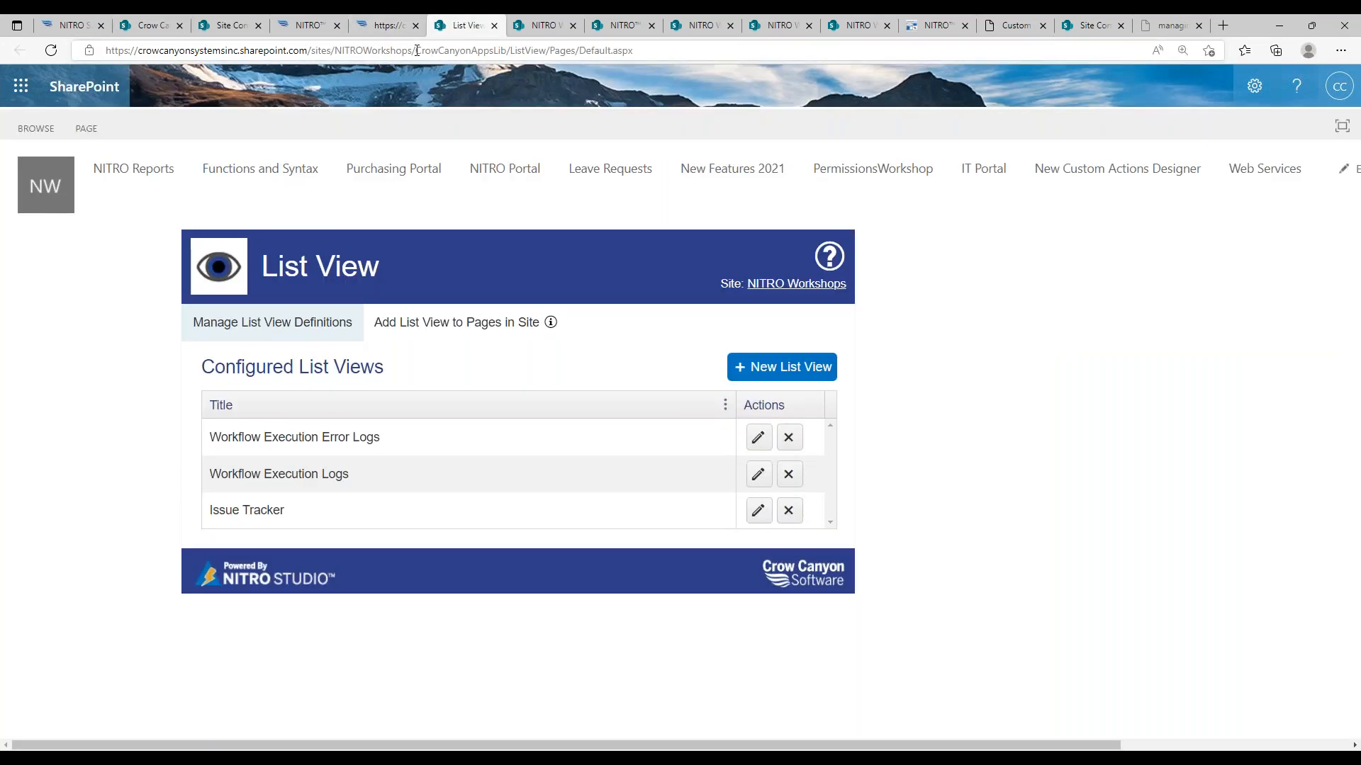
pyautogui.moveTo(418, 51); pyautogui.dragTo(958, 112)
pyautogui.press('BackSpace')
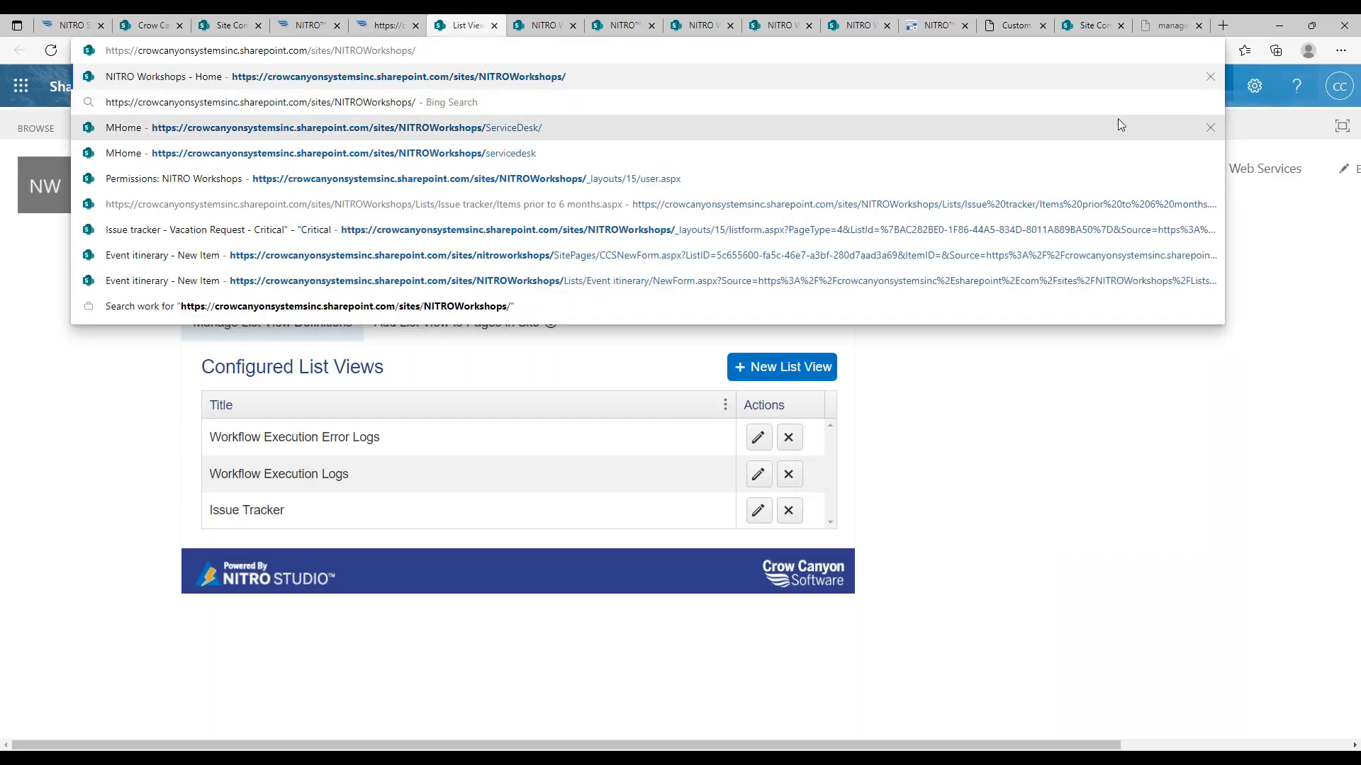
pyautogui.click(1254, 85)
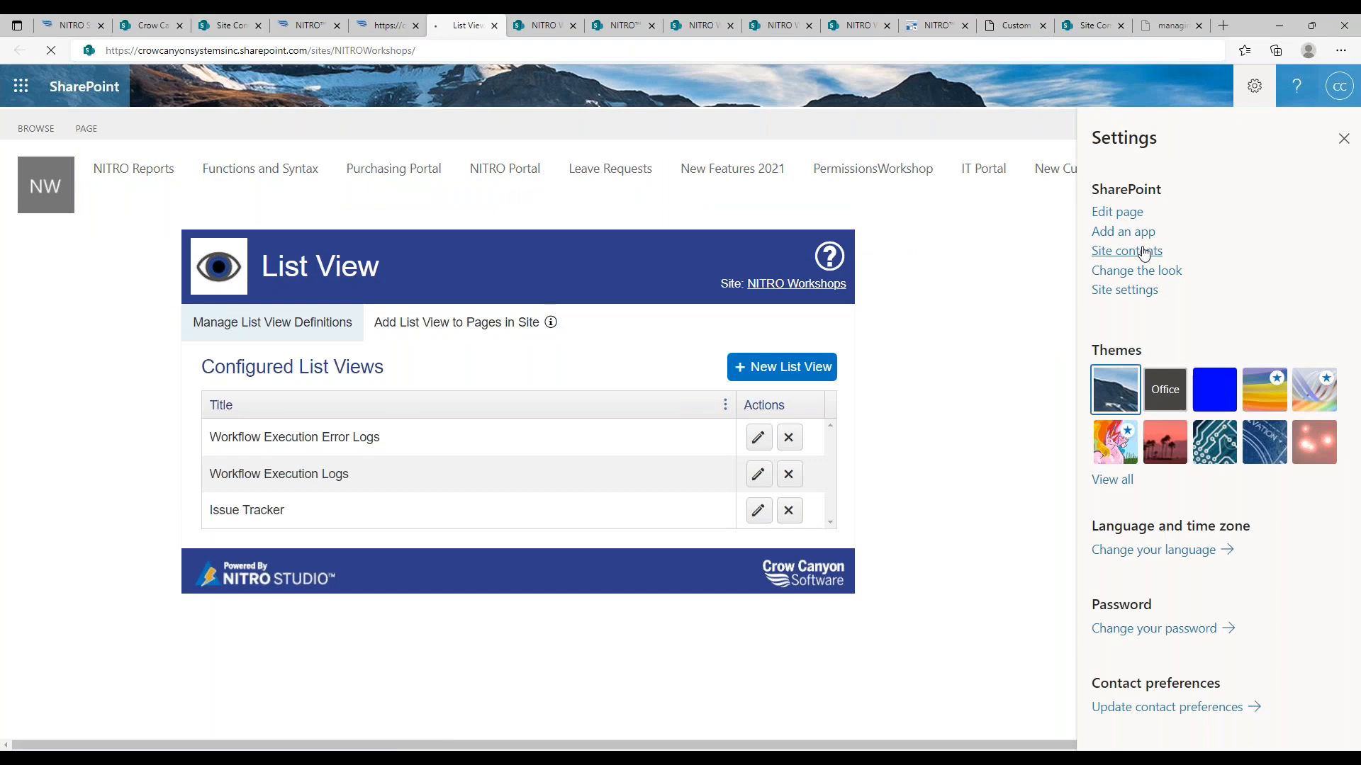
pyautogui.click(1143, 253)
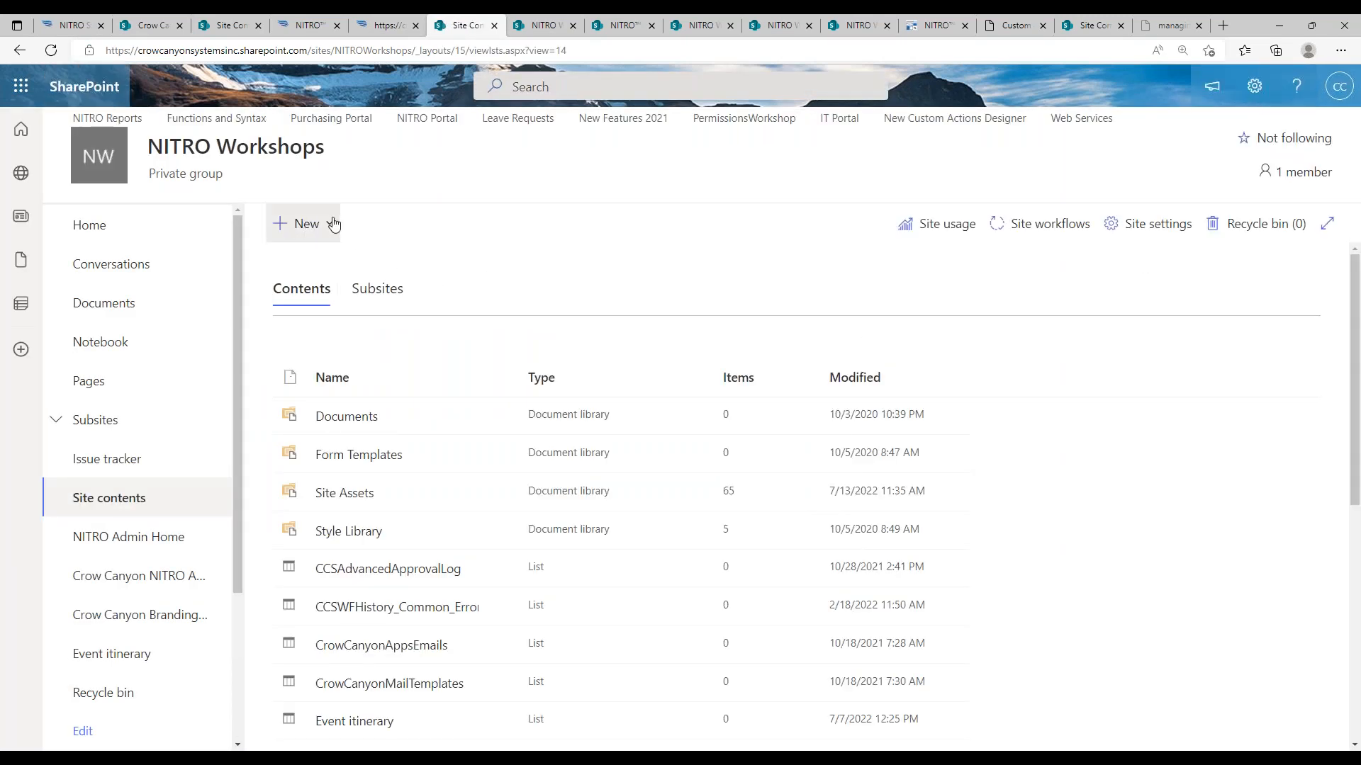
# - Start a new list in NITRO Workshops from an existing list, using Issue tracker as the template
pyautogui.click(338, 223)
pyautogui.click(345, 257)
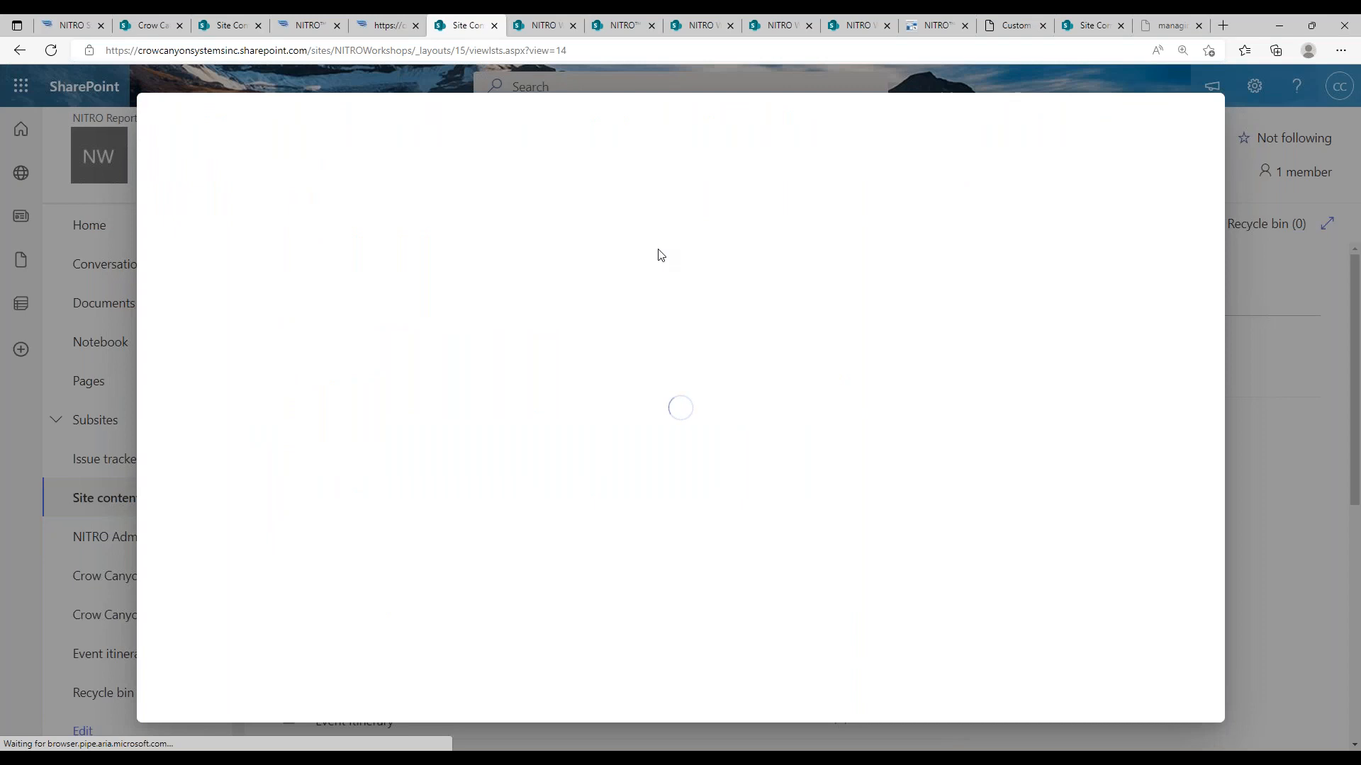
pyautogui.click(489, 249)
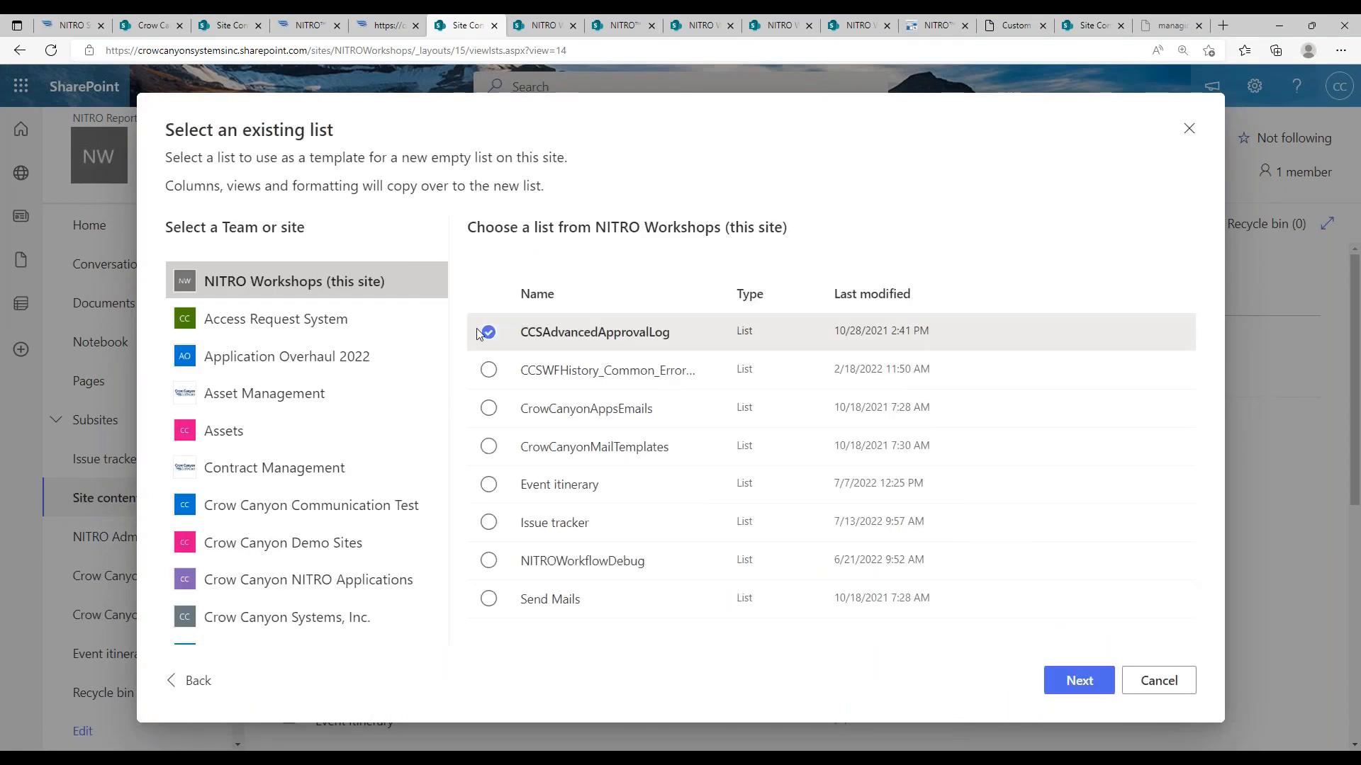
pyautogui.click(489, 523)
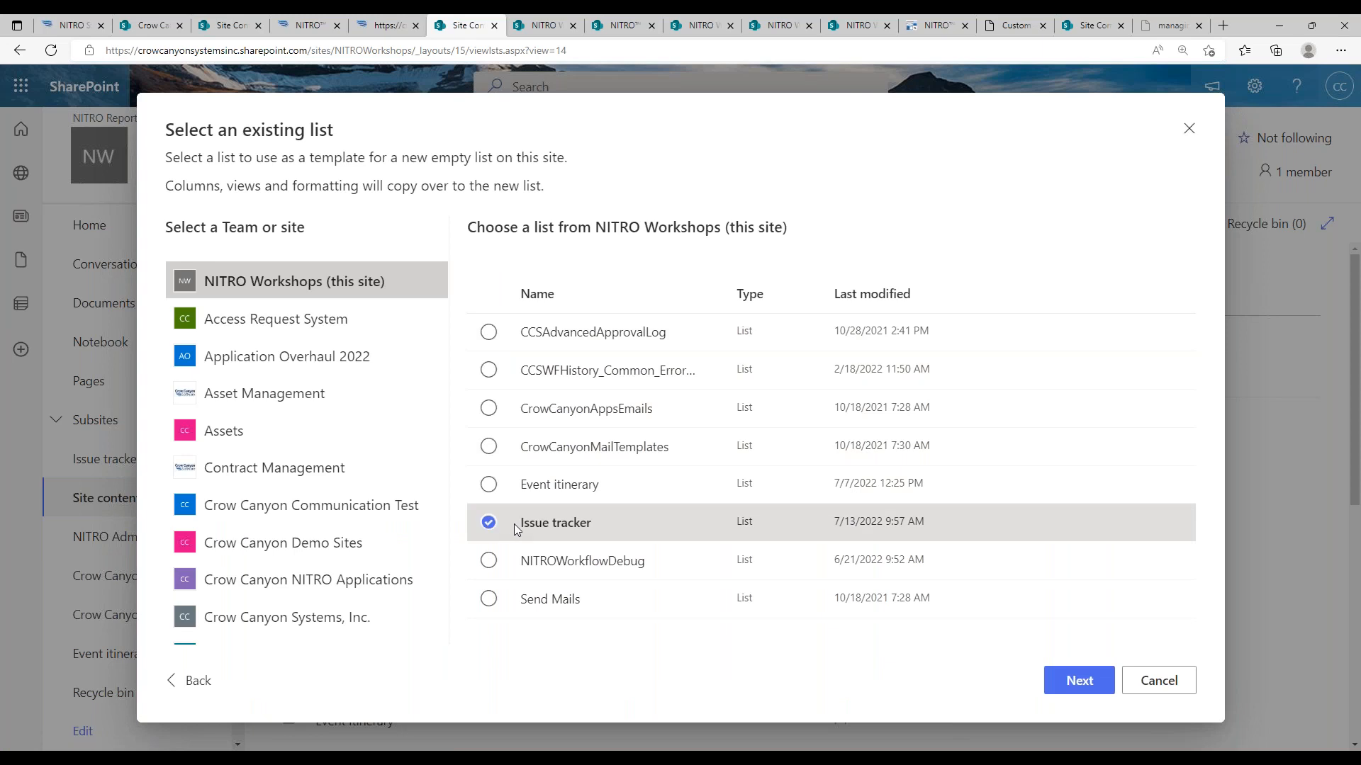
pyautogui.click(1067, 685)
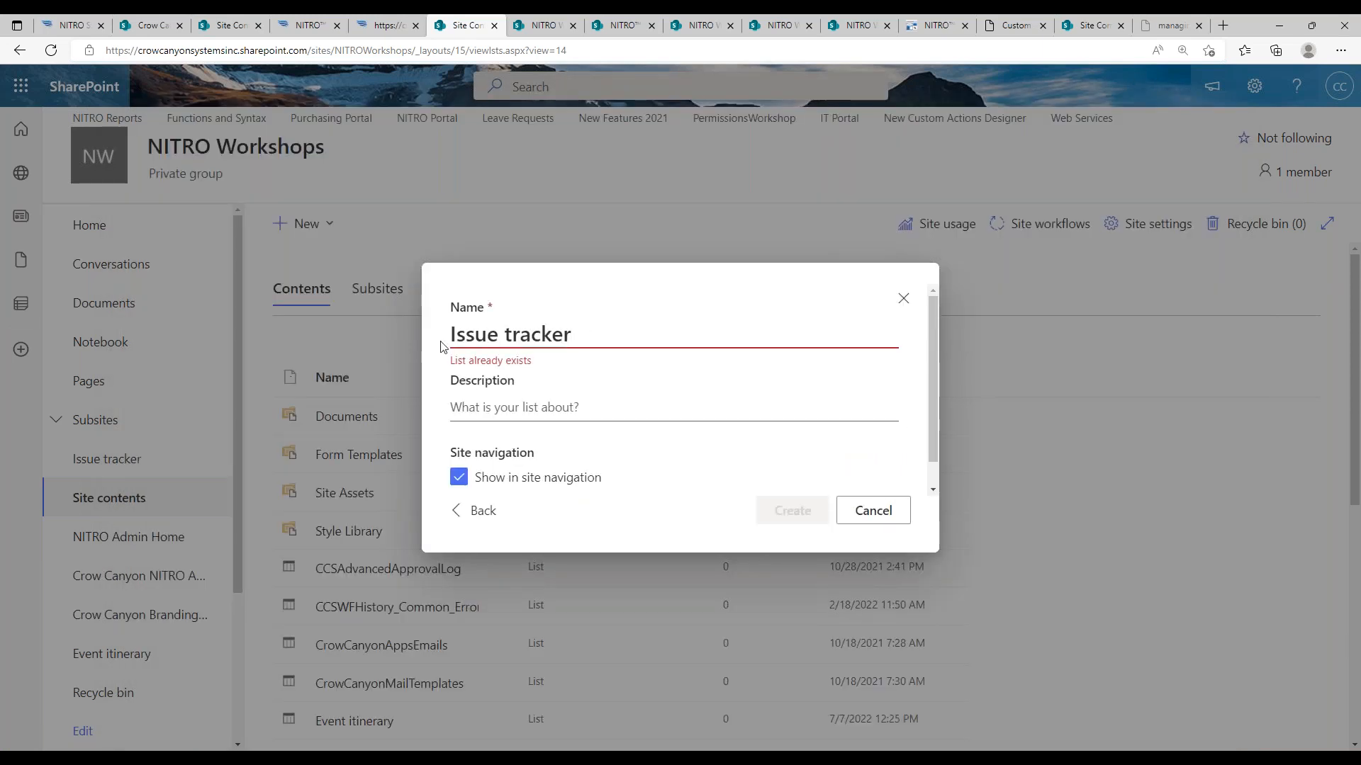
# - Name the new list Archived Issue Tracker and create it
pyautogui.write('Archived')
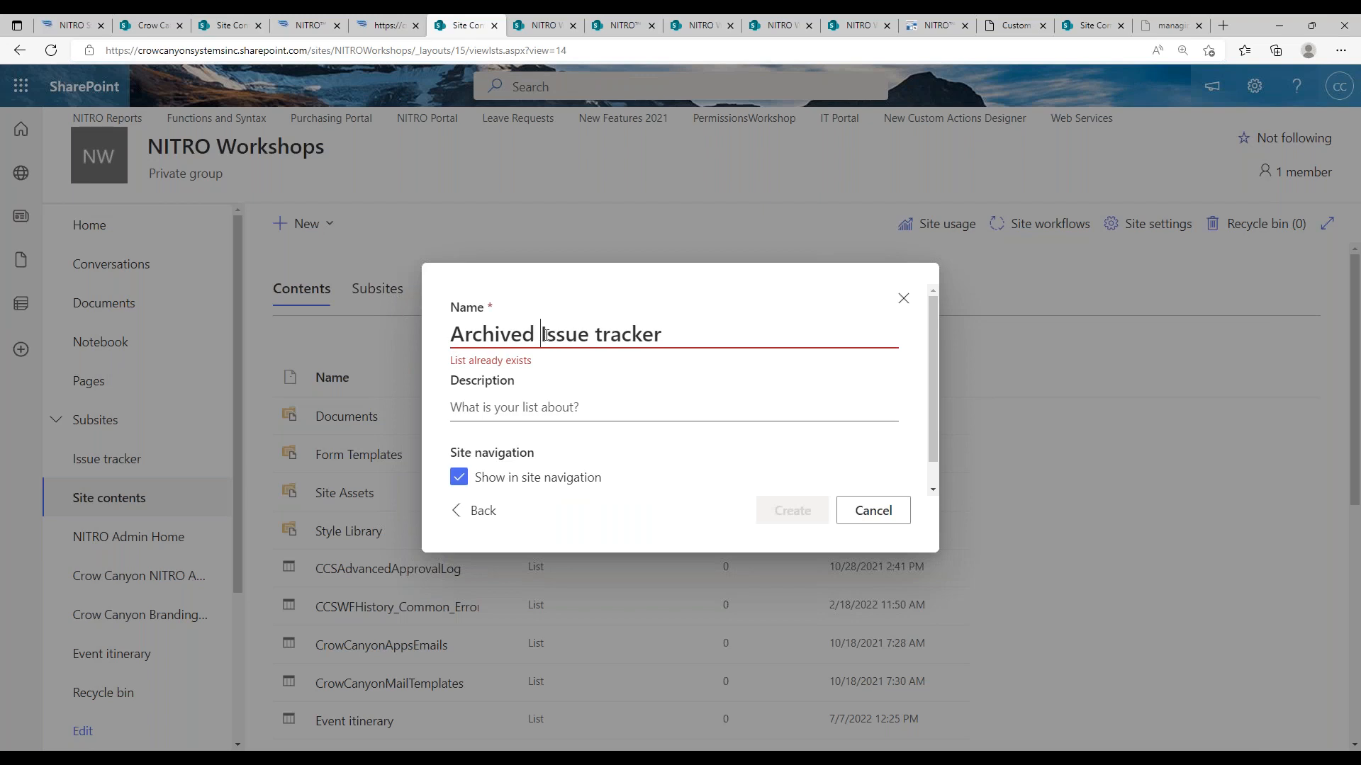
pyautogui.click(737, 336)
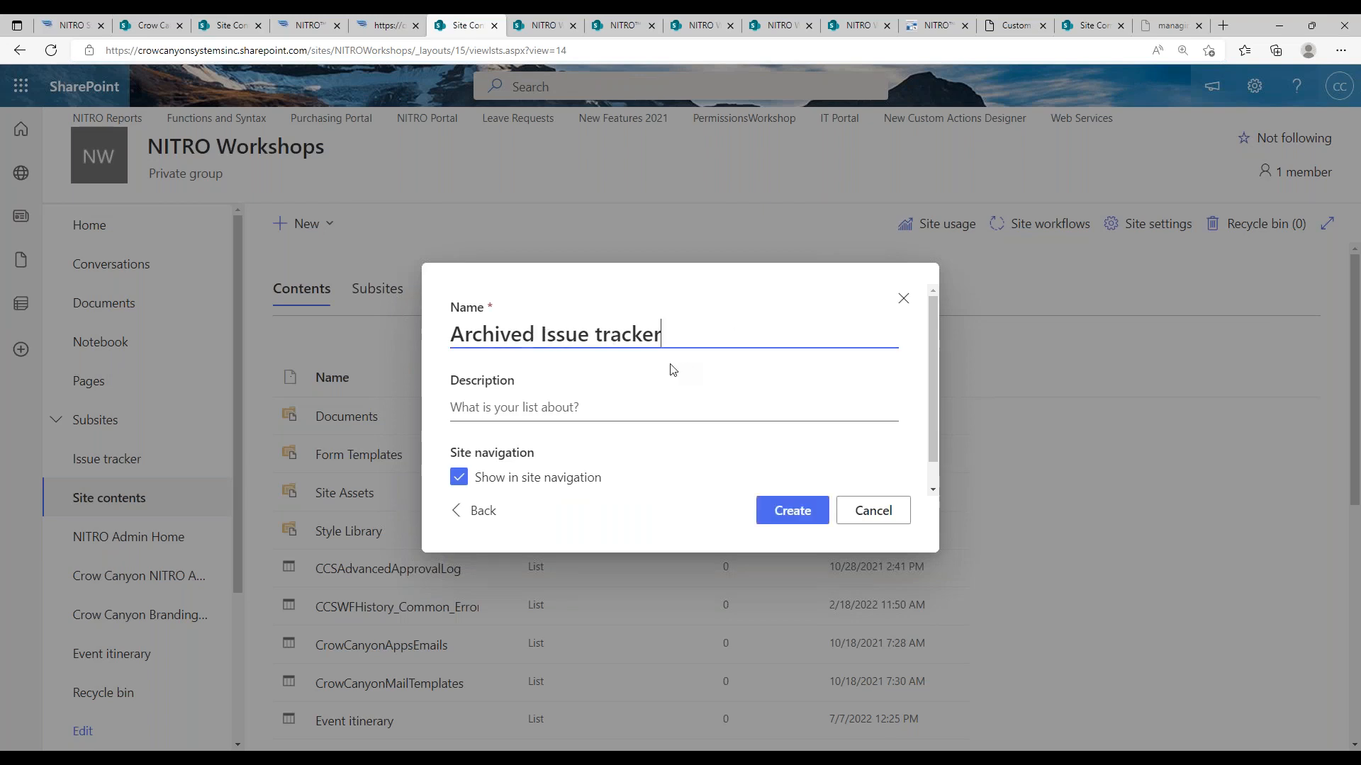
pyautogui.click(599, 333)
pyautogui.hotkey('shift', 'Right')
pyautogui.write('T')
pyautogui.click(779, 511)
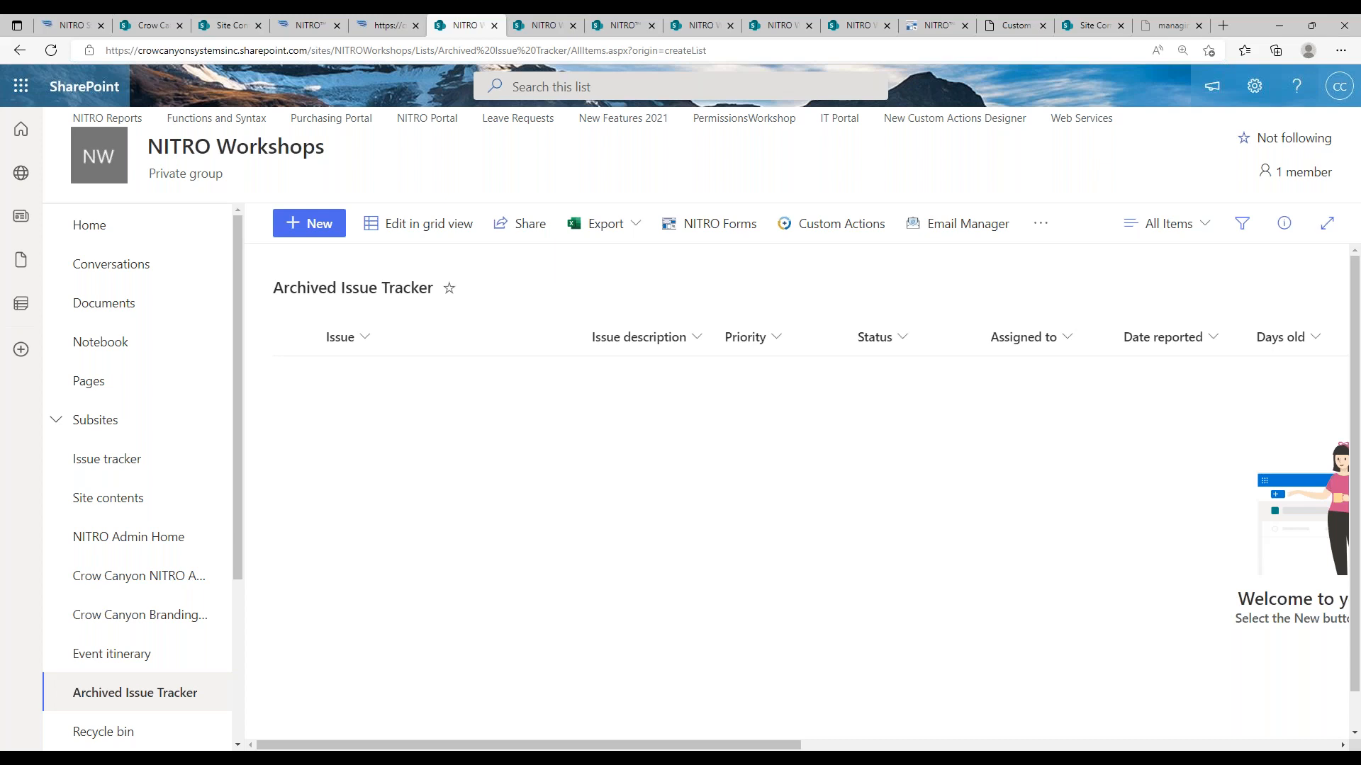
# - Open the Issue tracker list and look through its available views
pyautogui.click(114, 466)
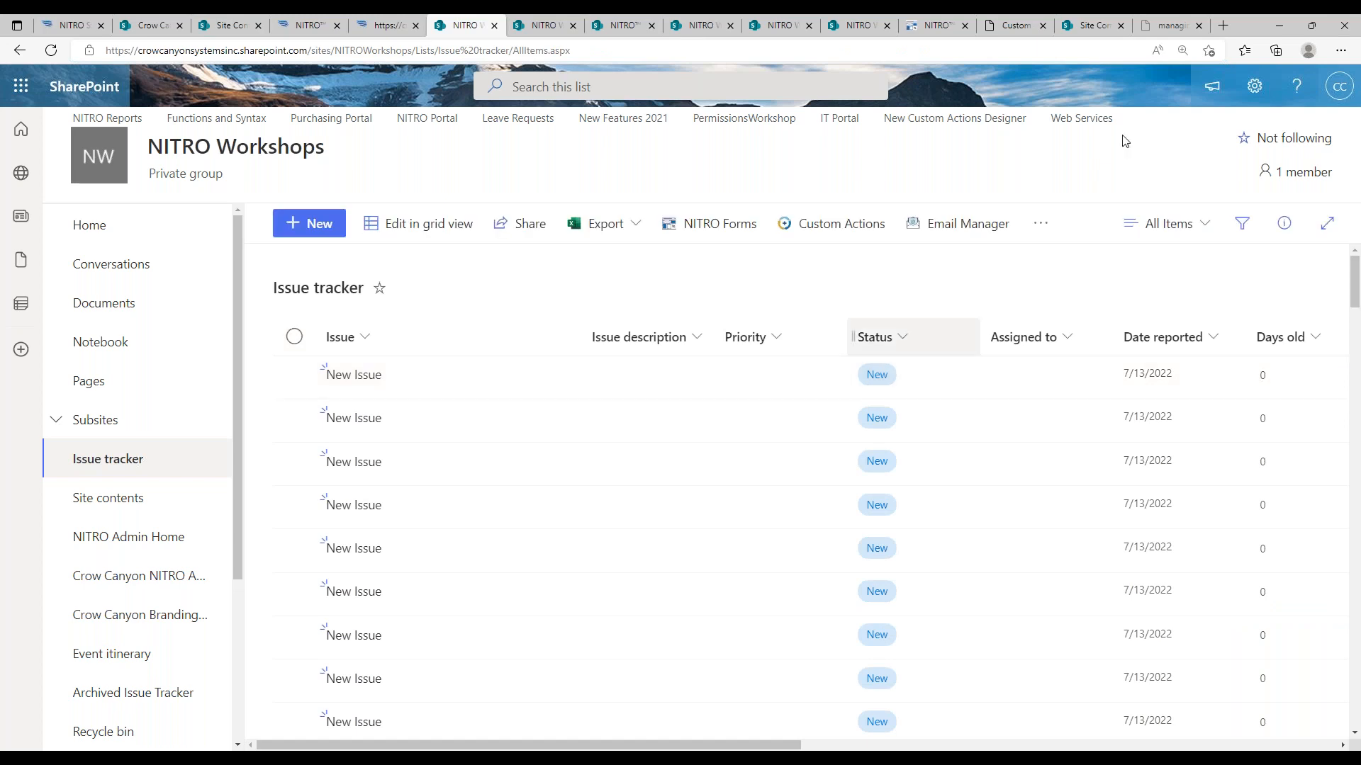
pyautogui.click(1204, 227)
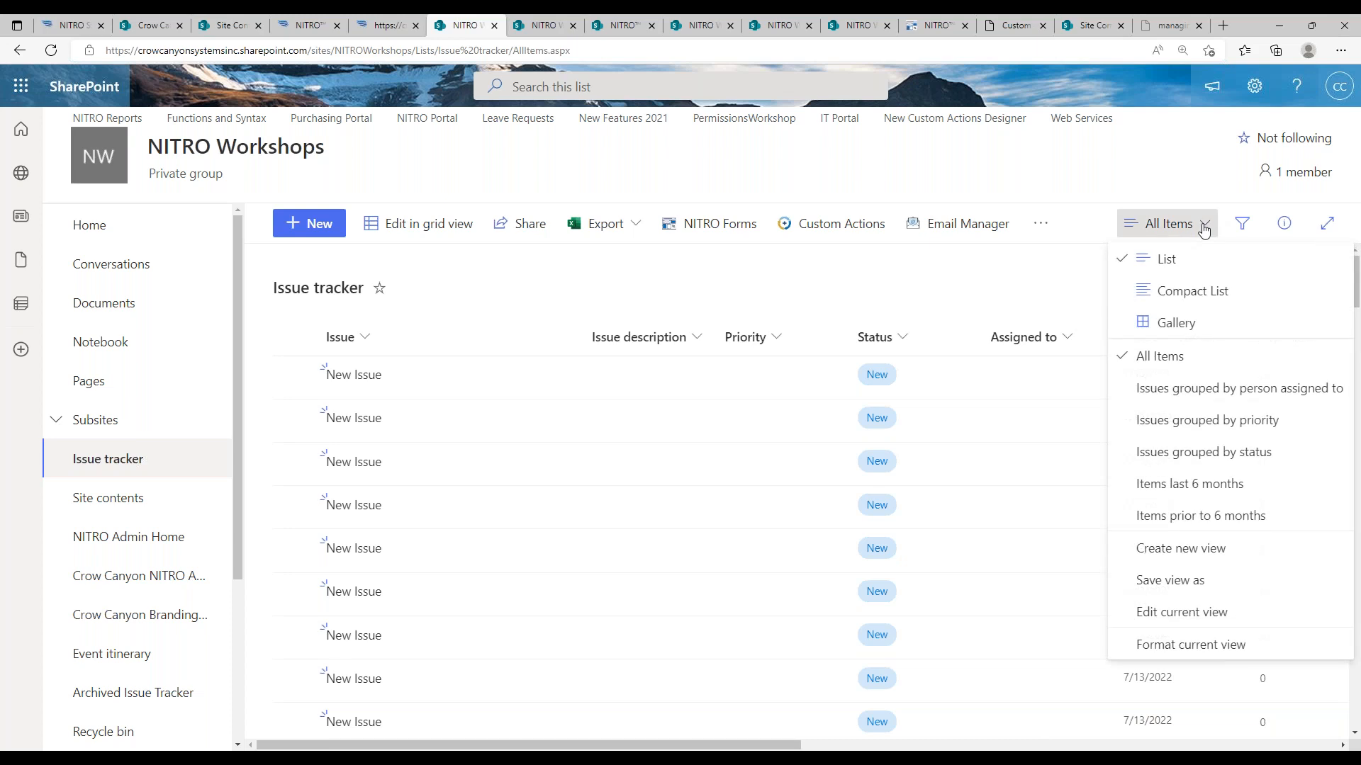
pyautogui.click(1062, 280)
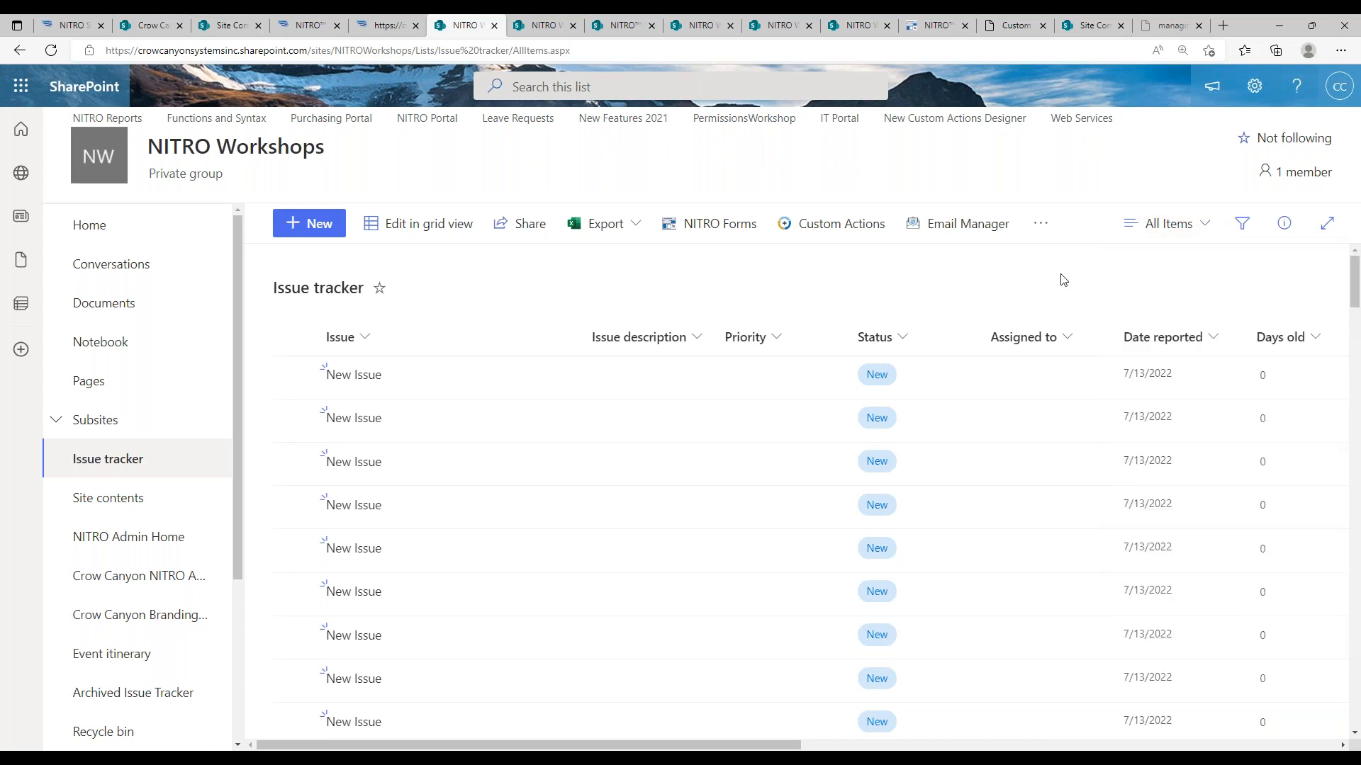